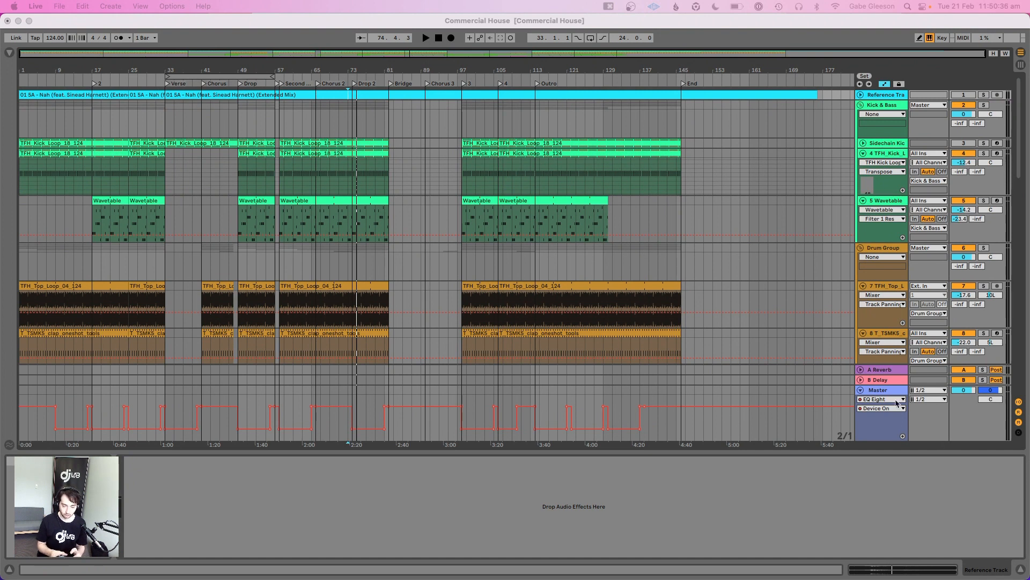
Play the arrangement briefly from bar 98, where the kick loop re-enters after Chorus 3
click(884, 390)
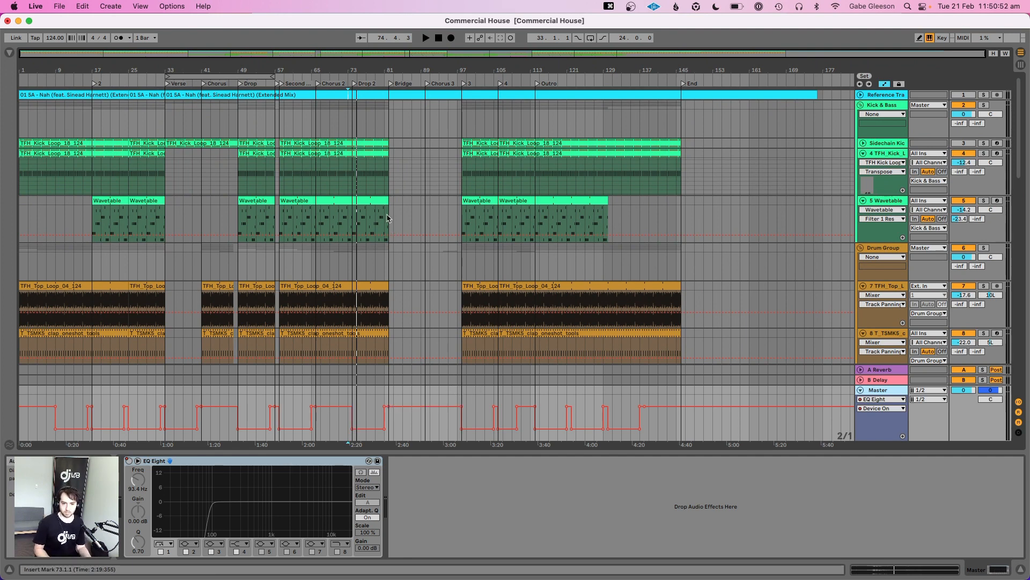
click(441, 171)
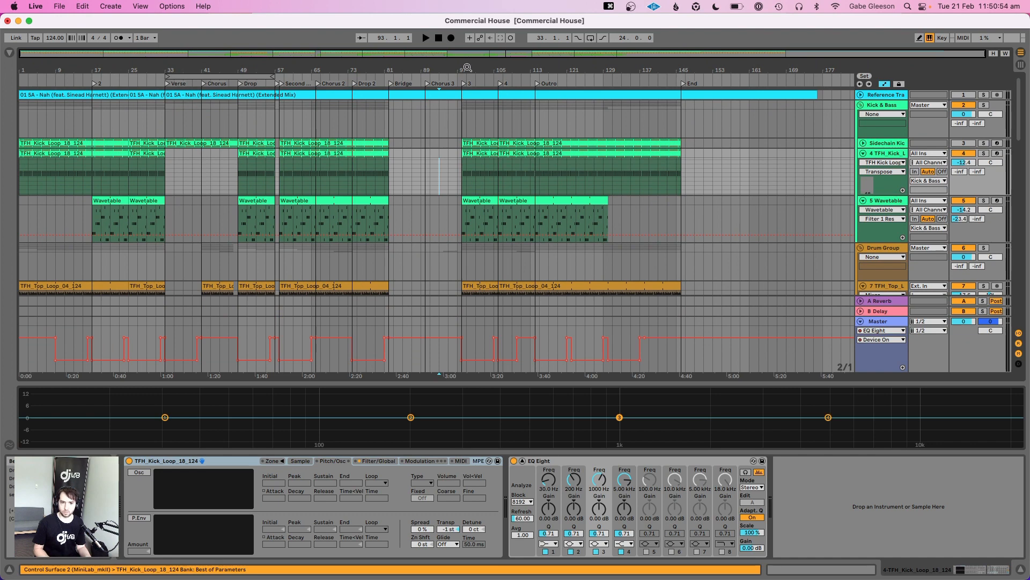
drag(460, 62, 464, 66)
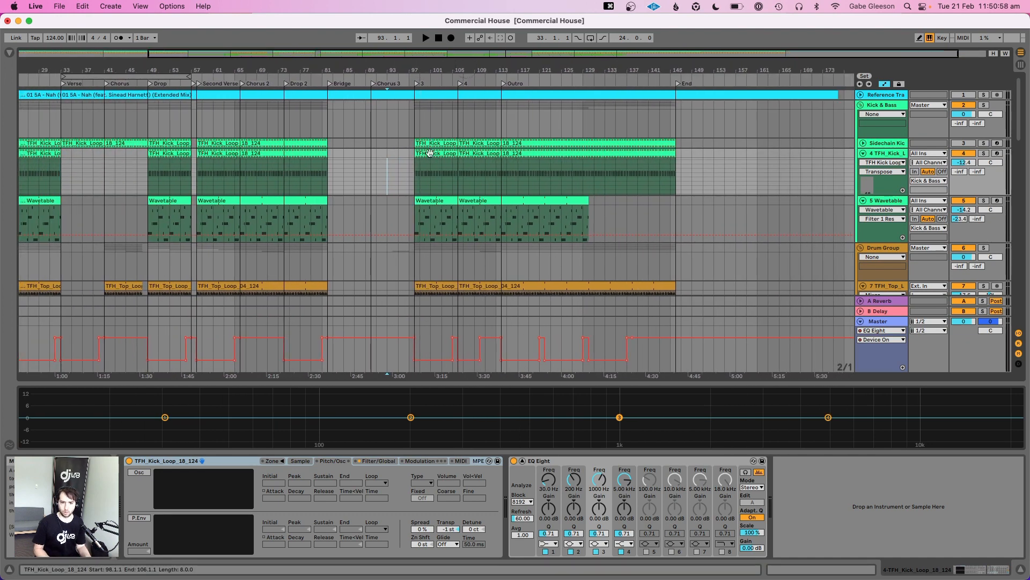
click(430, 153)
key(space)
key(space)
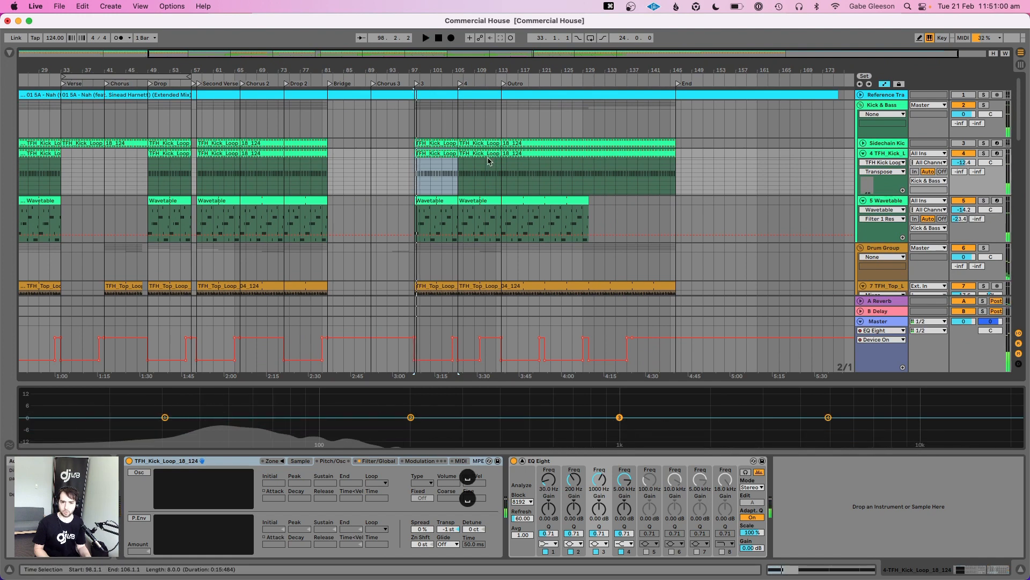
Play the arrangement from the start of Chorus 2 at bar 66, starting from the Piano track
scroll(510, 190, down, 1)
scroll(510, 189, down, 5)
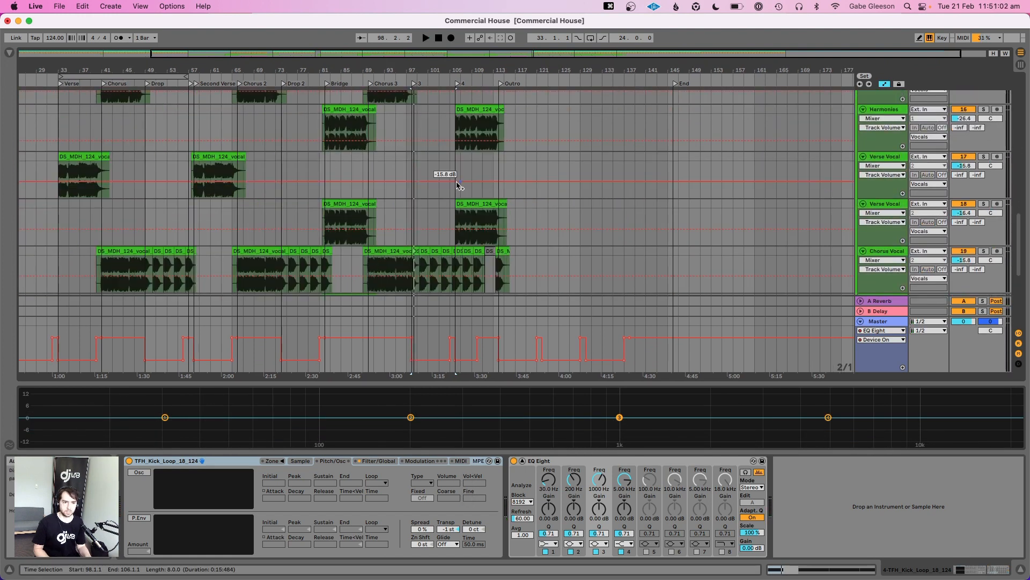
scroll(455, 180, down, 5)
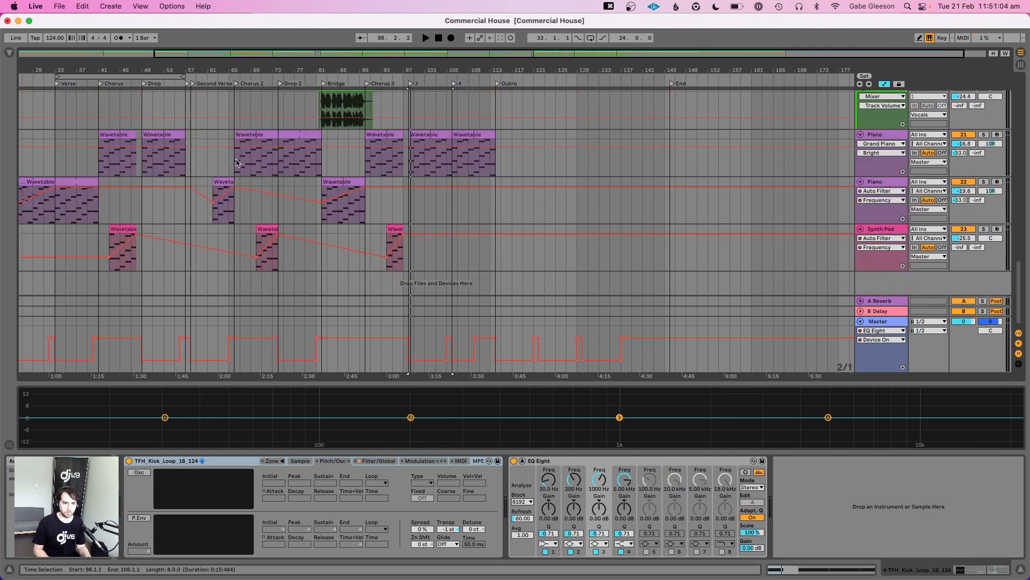
click(236, 159)
scroll(292, 184, left, 4)
scroll(291, 185, left, 2)
key(space)
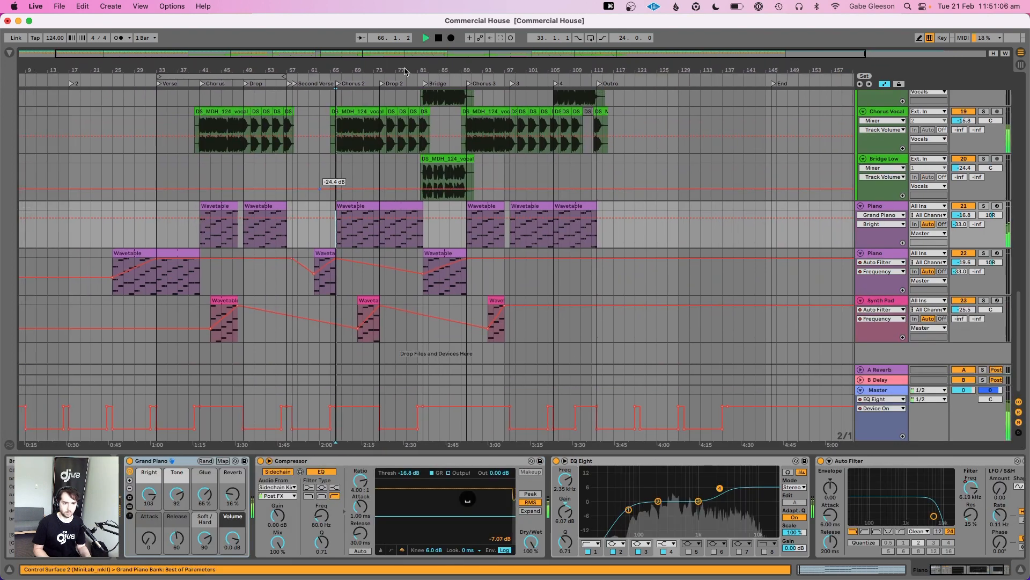
Move the 24-bar loop to start at Chorus 2, bar 66, and audition that section
drag(191, 78, 363, 75)
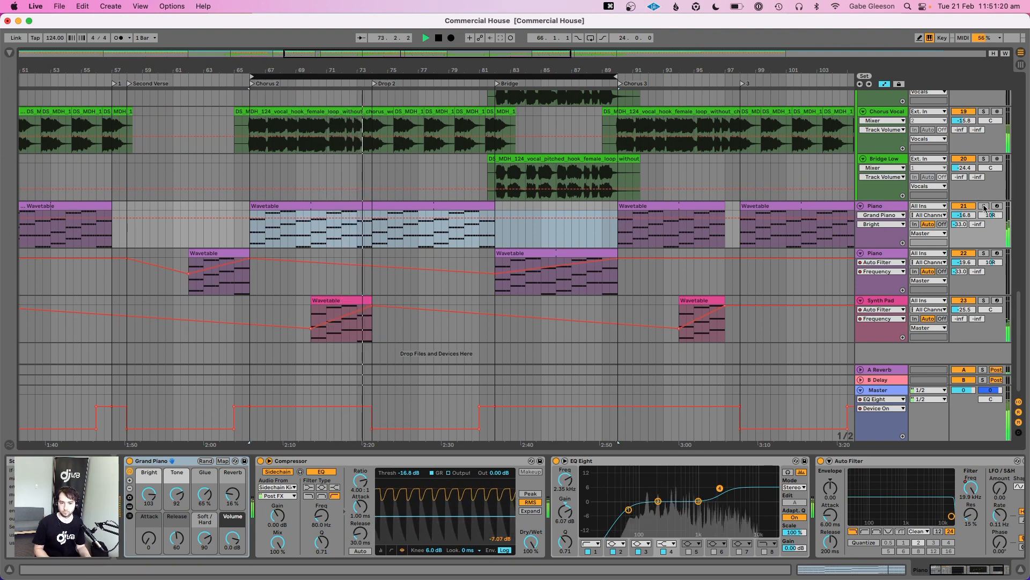
key(space)
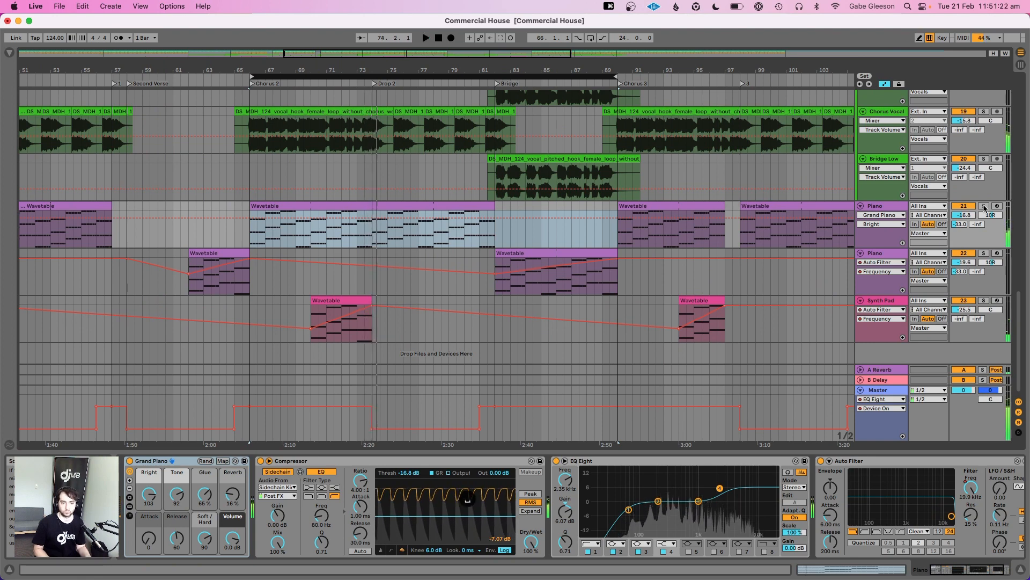
click(985, 207)
click(986, 208)
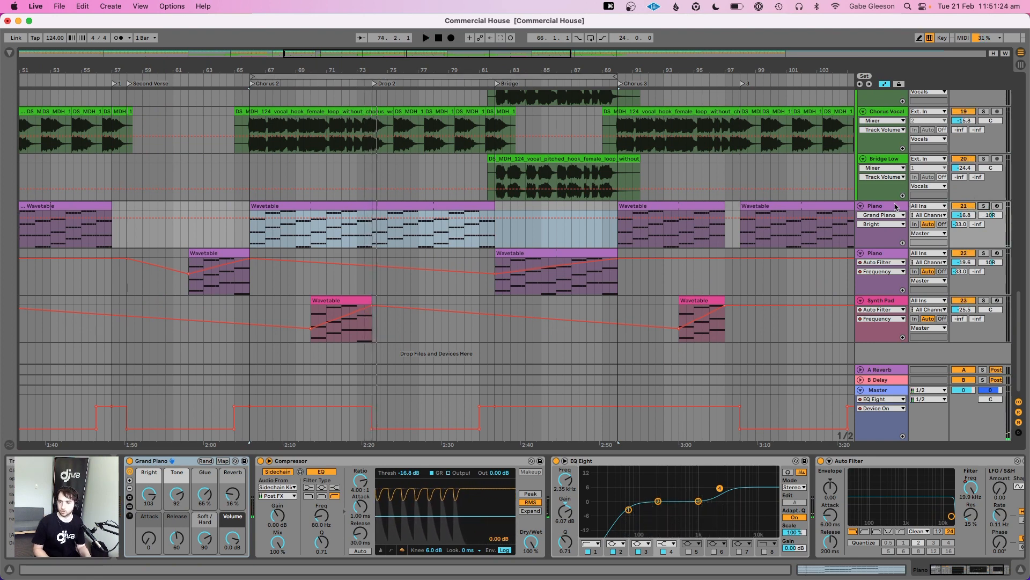
Copy the first four bars of Chorus 2, bars 66 to 70, from the Piano track
drag(375, 237, 251, 203)
click(255, 204)
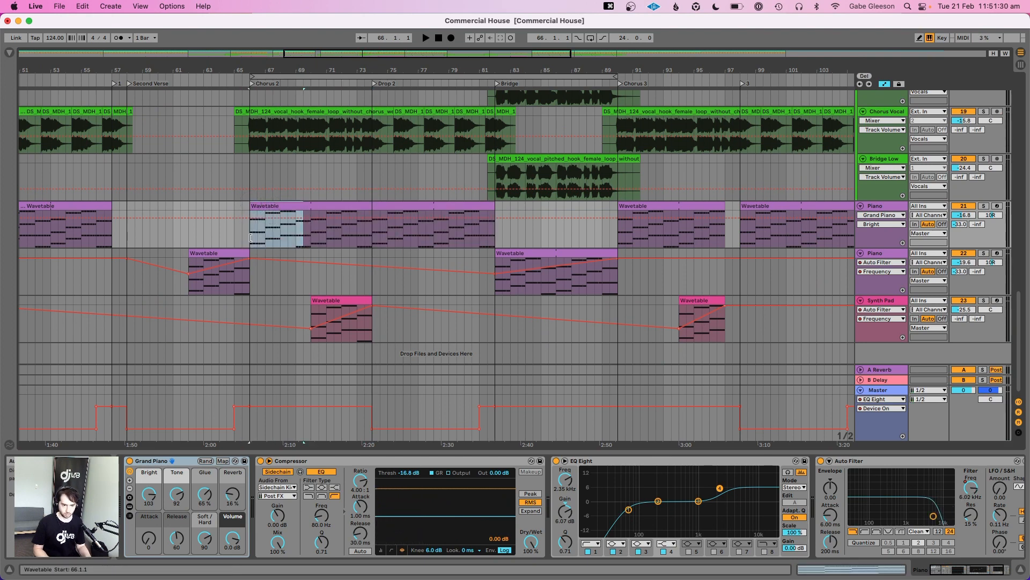
drag(249, 239, 312, 208)
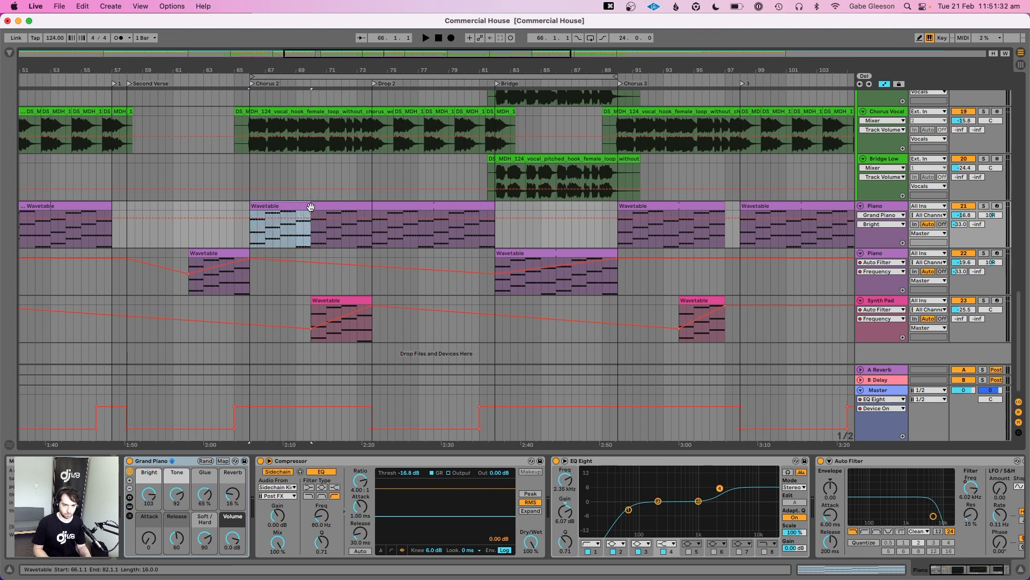
key(super+c)
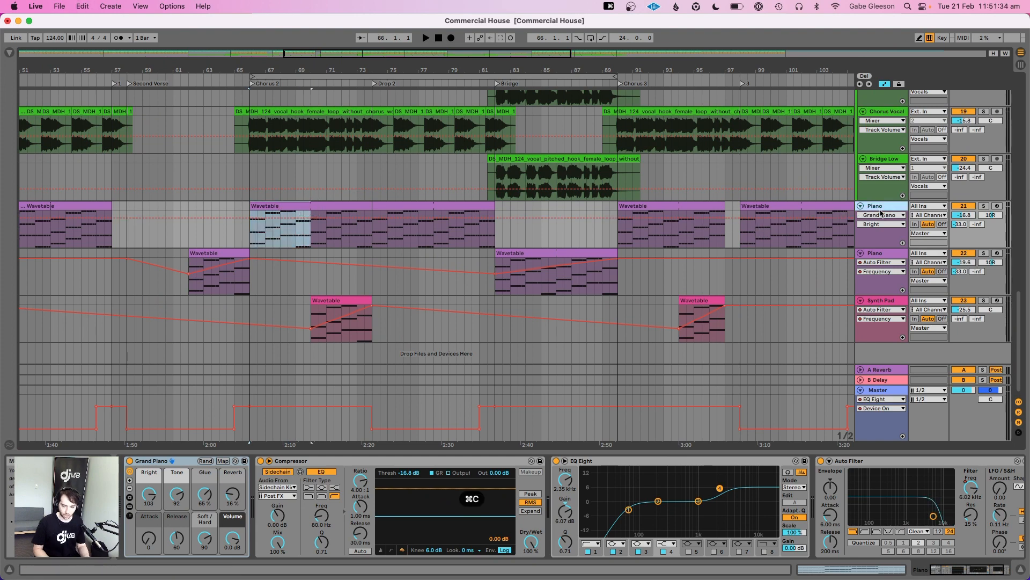
Insert a new MIDI track above the Piano track and paste the copied chord clip at bar 66
key(shift+super+t)
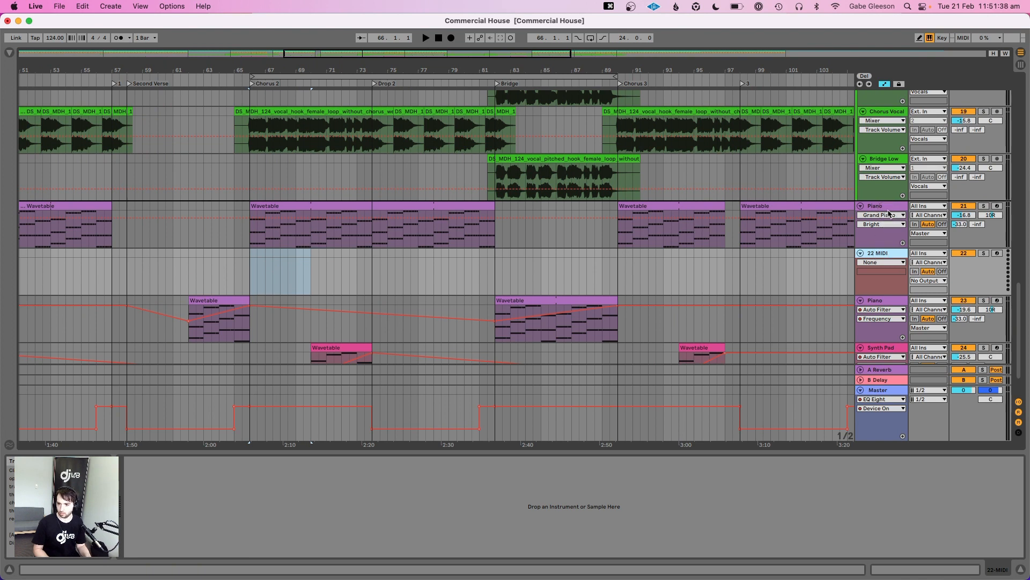
drag(888, 209, 888, 210)
click(249, 225)
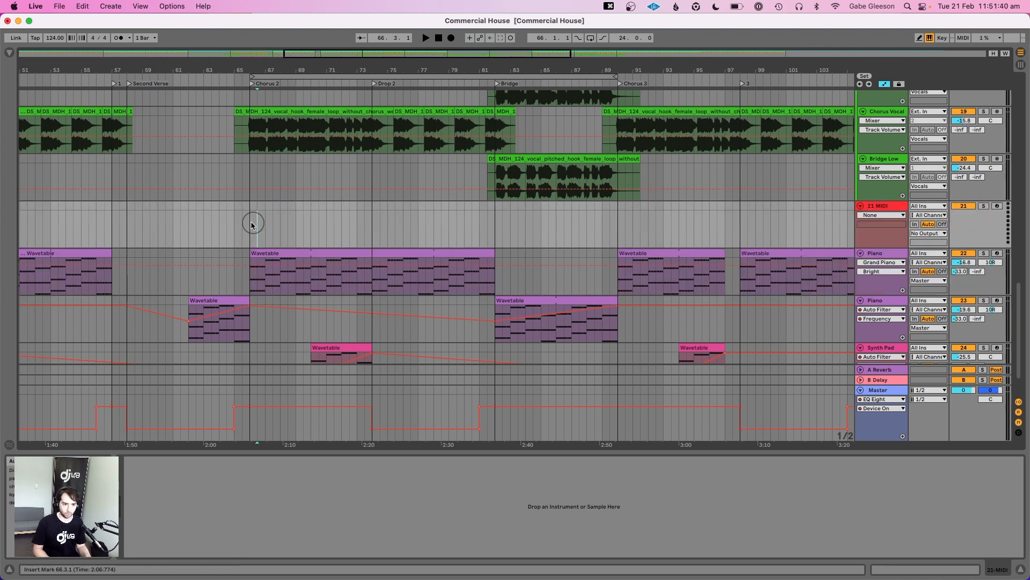
key(super+v)
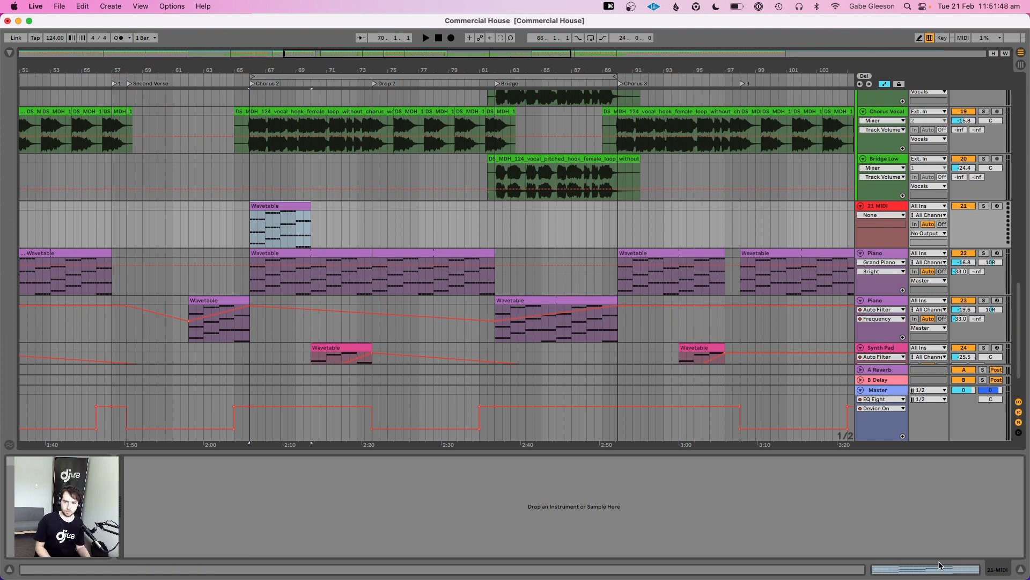
Transpose the top notes of all four chords (F#3, A#3, B3, E#3) in the pasted clip down an octave
click(881, 207)
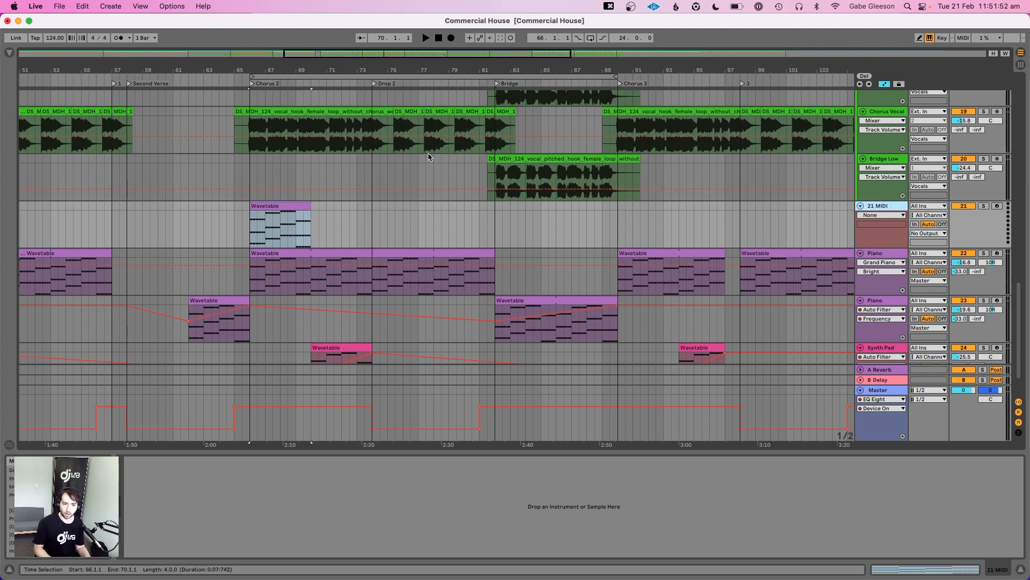
click(935, 573)
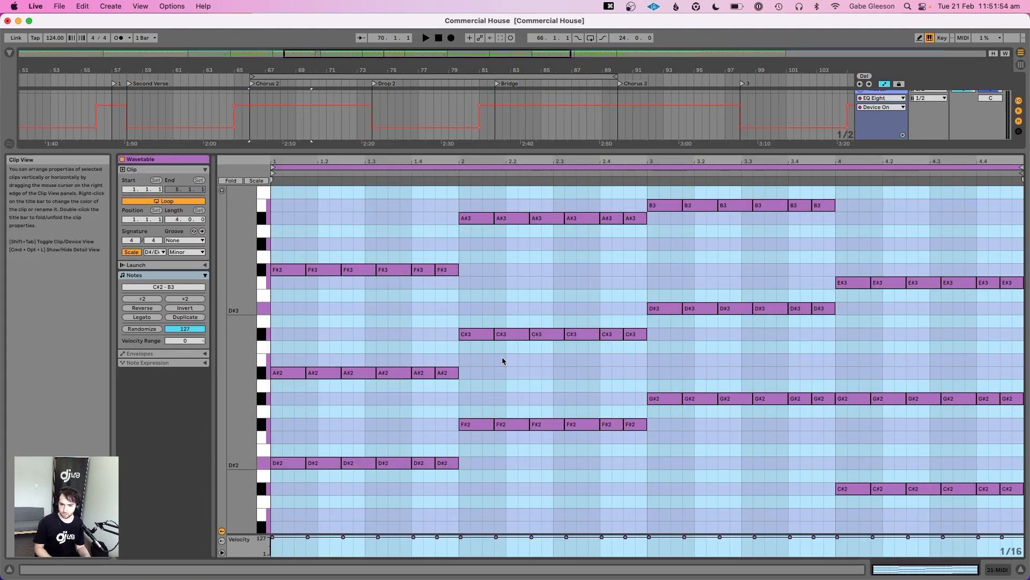
click(281, 198)
drag(280, 197, 1025, 291)
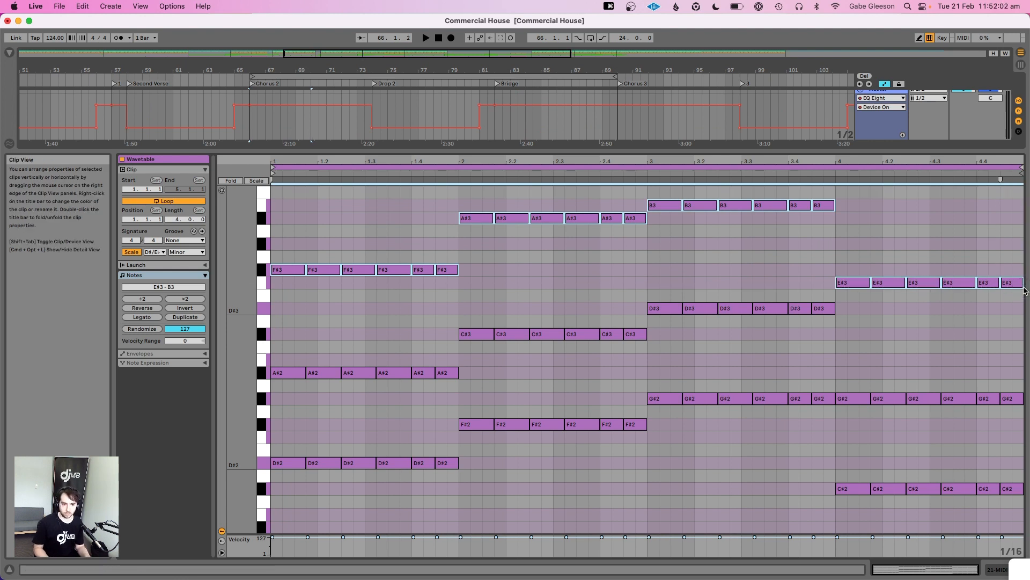
key(shift+Down)
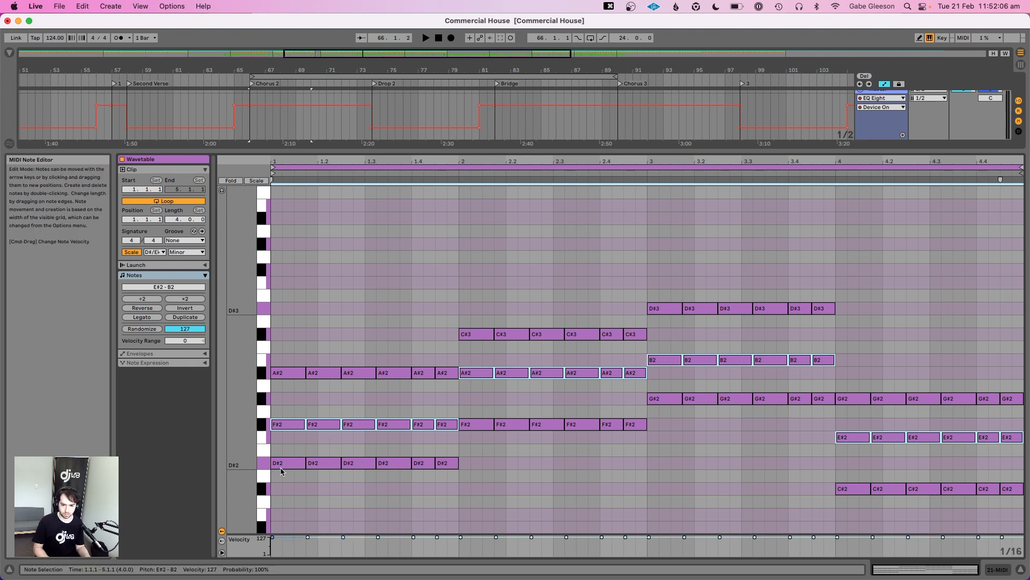
Transpose all notes in the clip up one octave
click(613, 473)
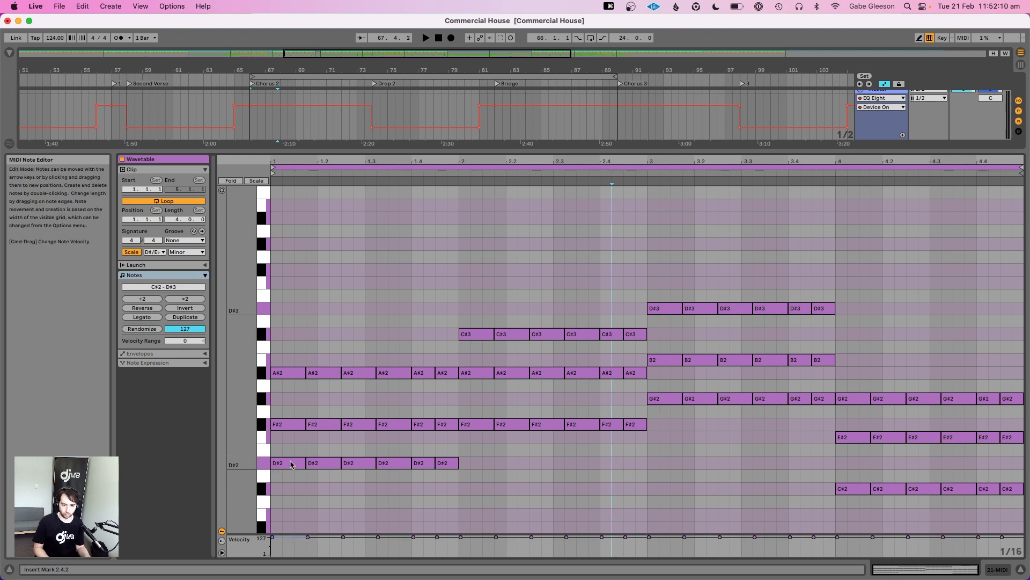
key(super+a)
key(shift+Up)
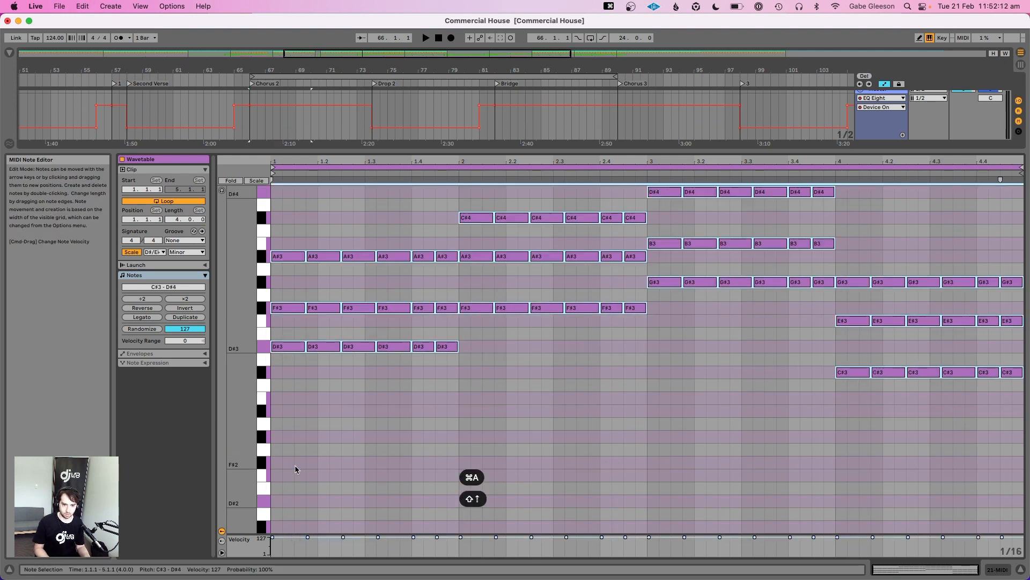
scroll(750, 425, up, 3)
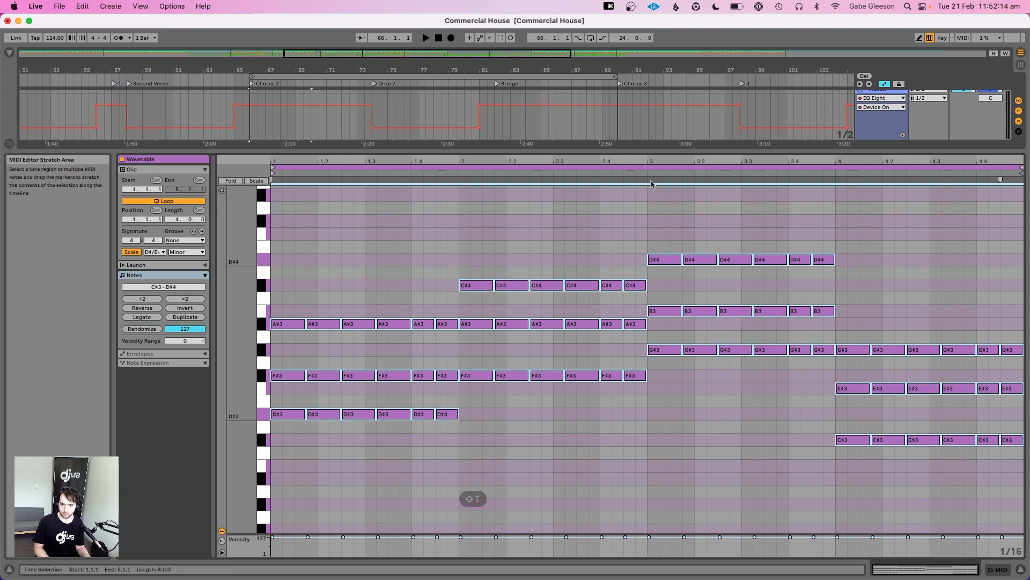
Transpose the third bar's D#4 notes and the second bar's C#4 notes down an octave
drag(638, 229, 837, 261)
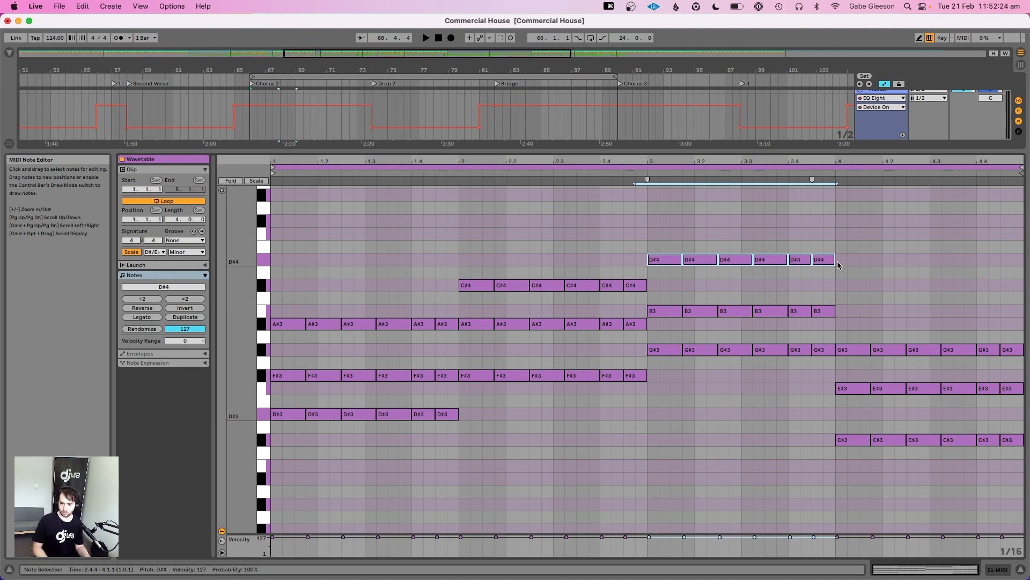
key(shift+Down)
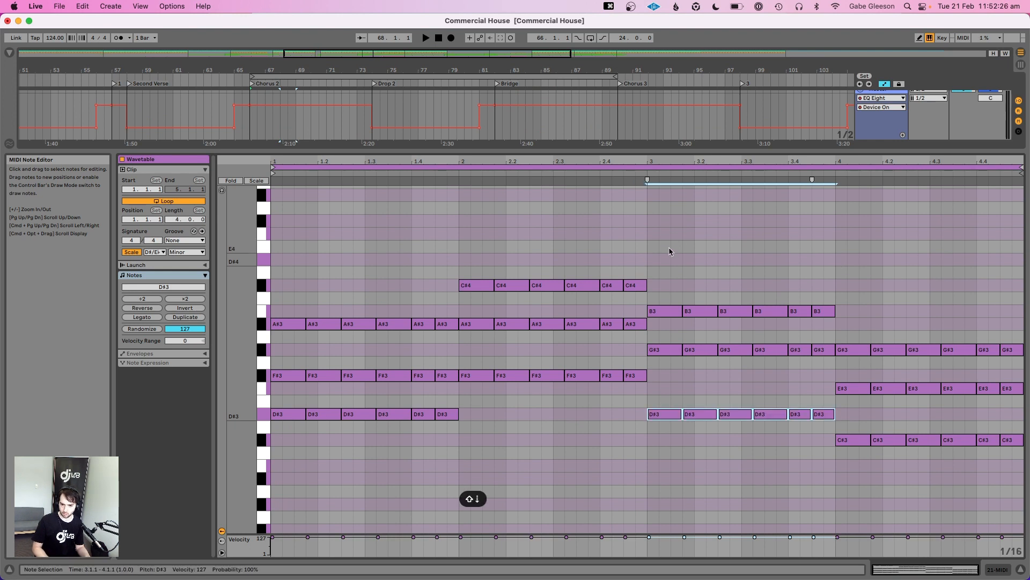
drag(671, 248, 446, 285)
key(shift+Down)
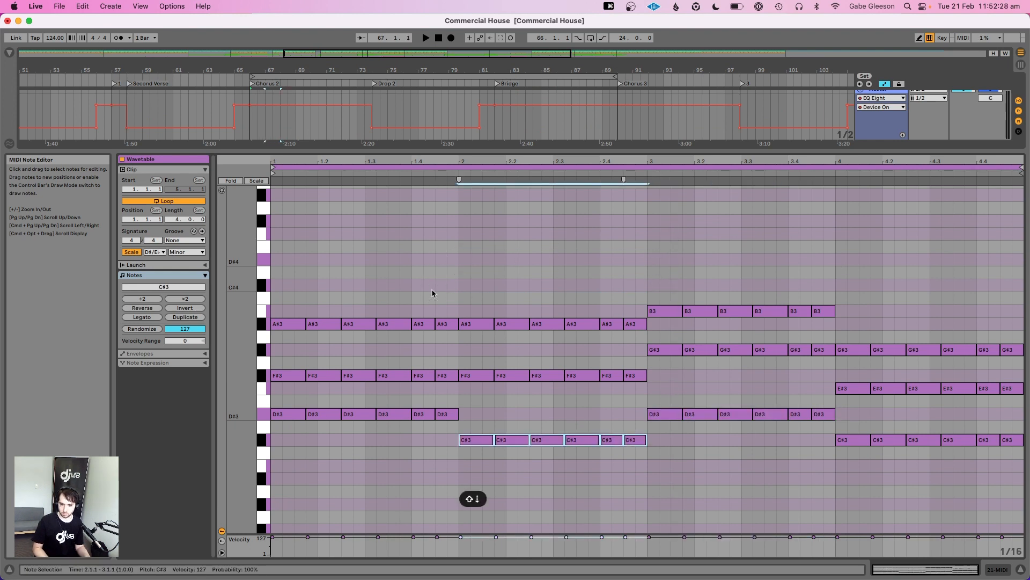
Try transposing the third bar's B3 notes down an octave and back up
drag(644, 269, 882, 312)
key(shift+Down)
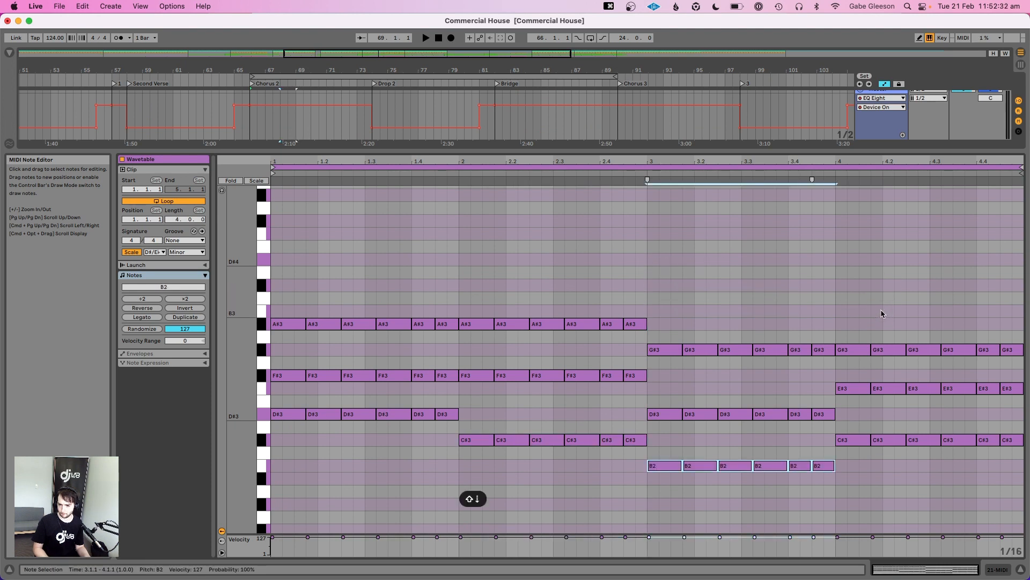
key(shift+Up)
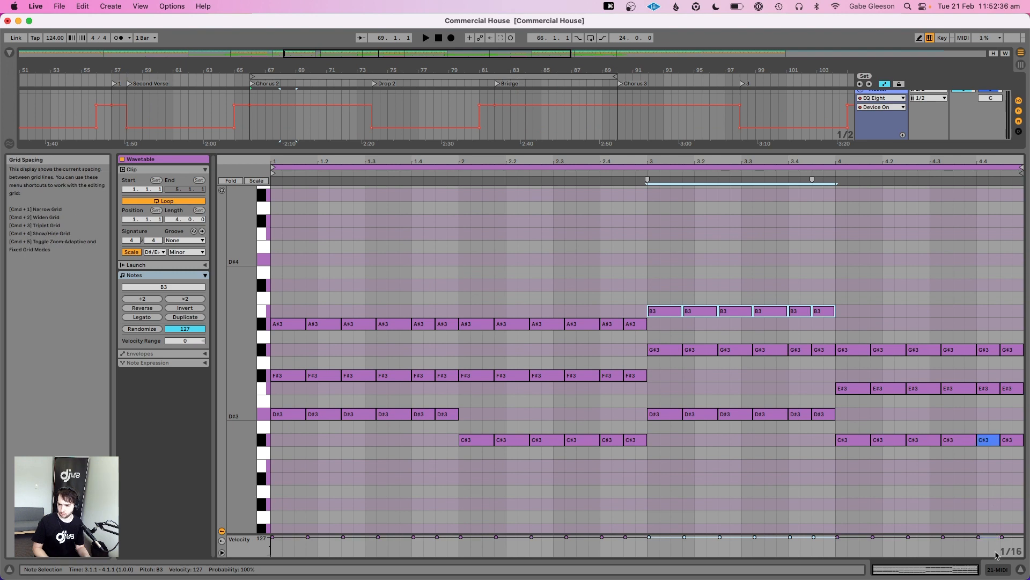
Add the Arpeggiator MIDI effect to the new MIDI track holding the chord clip
click(1003, 571)
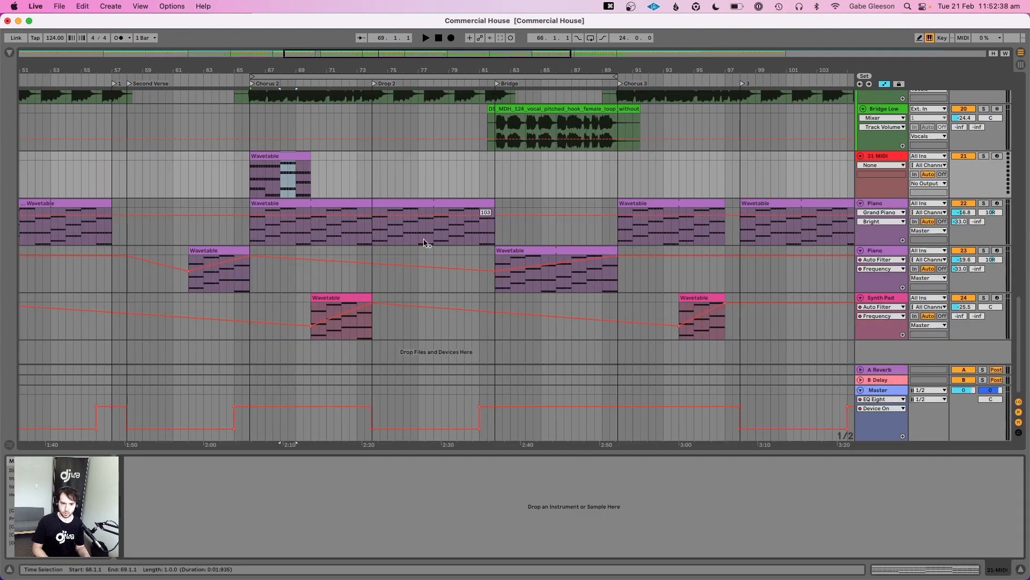
click(273, 154)
key(space)
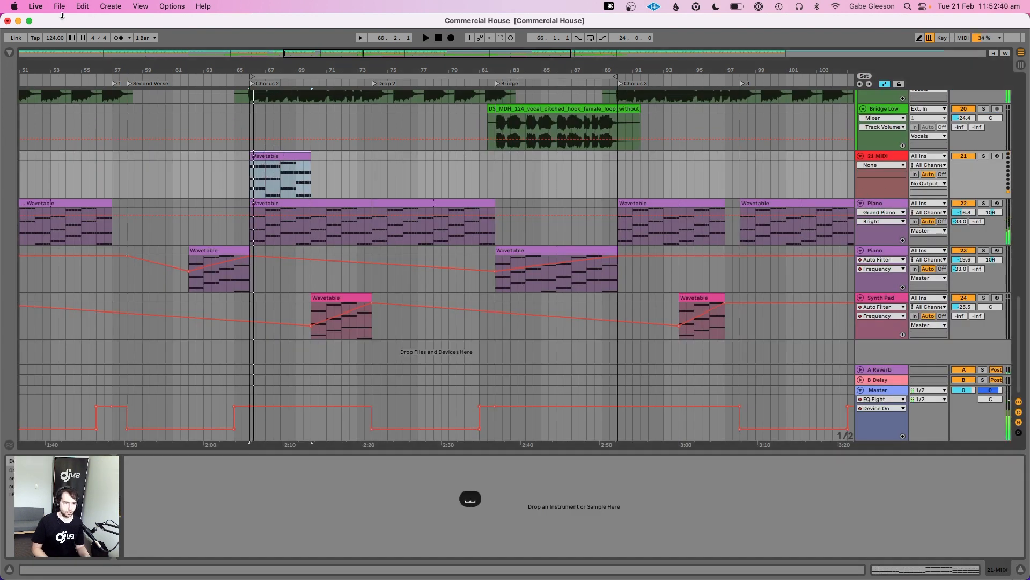
click(10, 53)
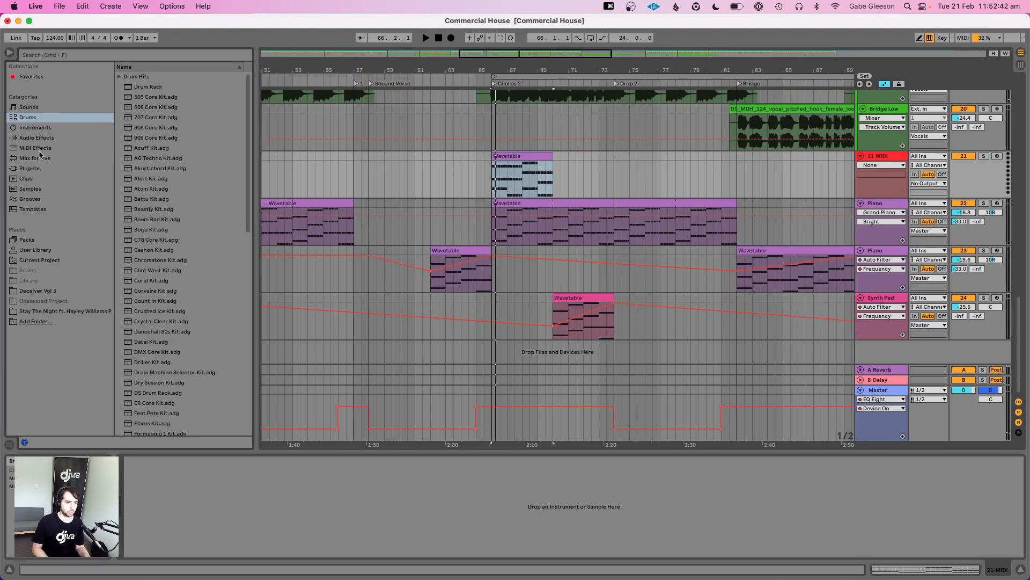
click(40, 148)
click(146, 76)
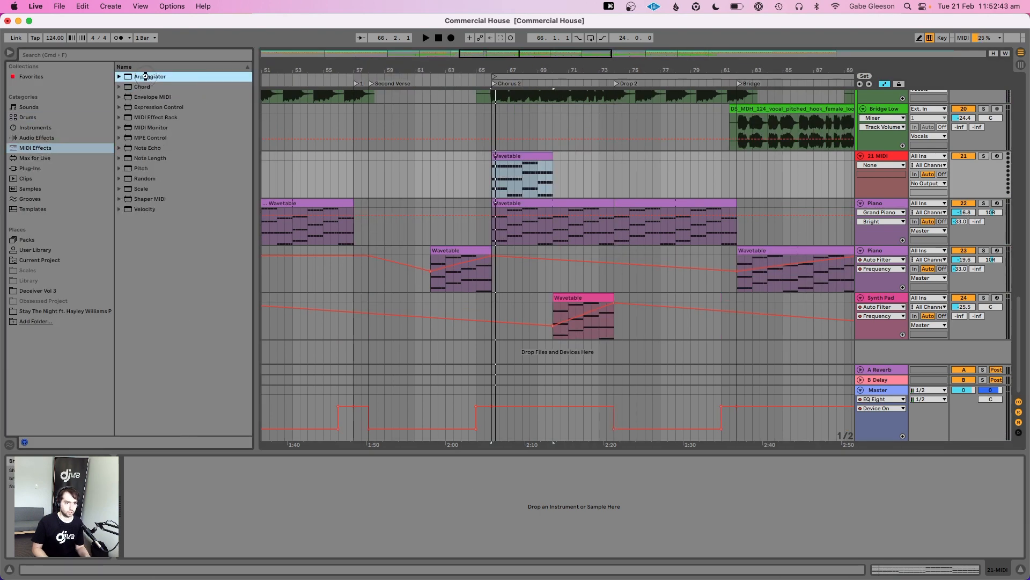
key(Return)
click(8, 54)
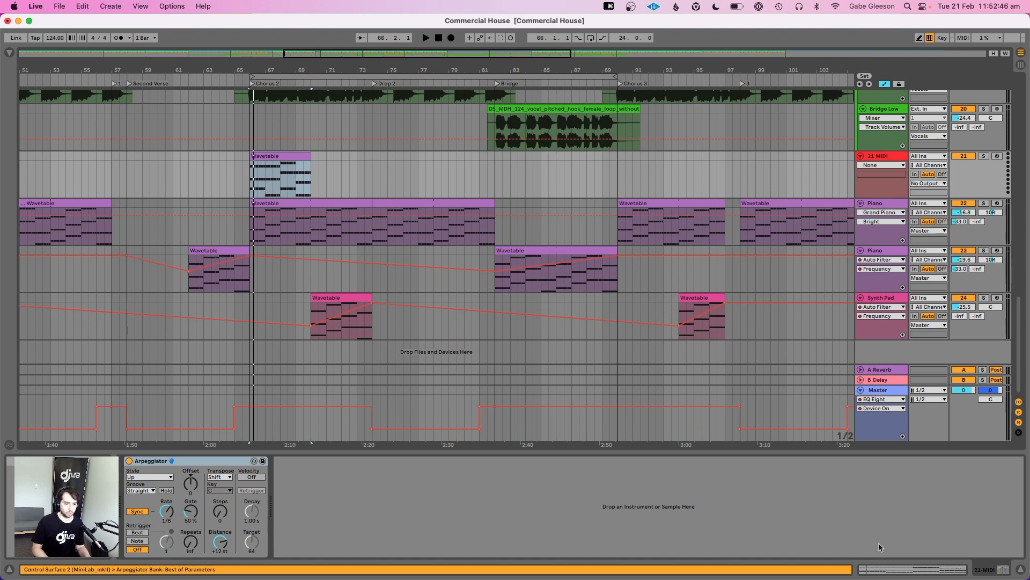
Turn the first bar's repeated D#3, F#3 and A#3 notes into single notes lasting the whole bar
click(888, 575)
click(276, 298)
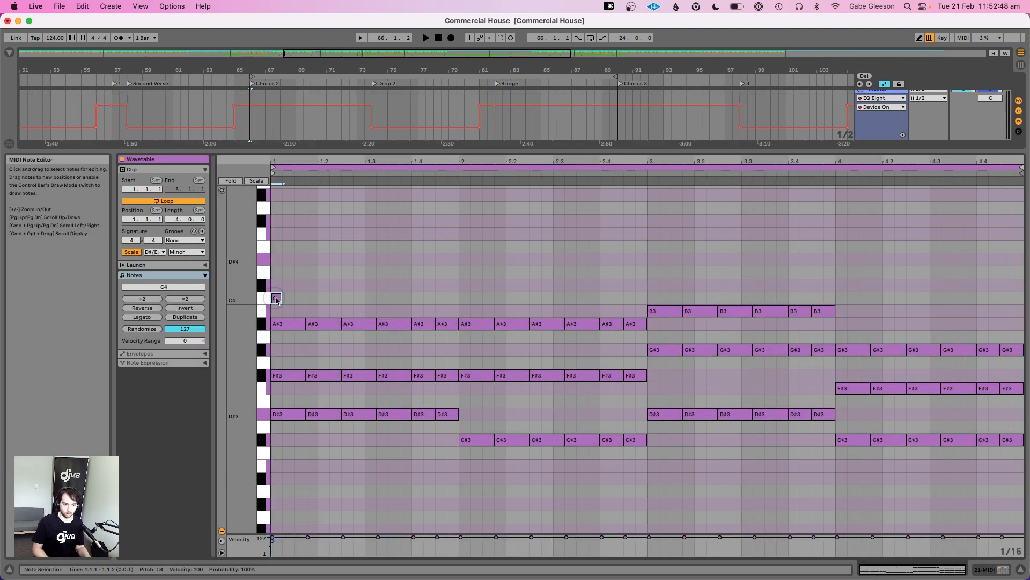
key(cmd+z)
mouse_move(280, 293)
mouse_down()
mouse_move(290, 419)
mouse_move(457, 413)
mouse_up()
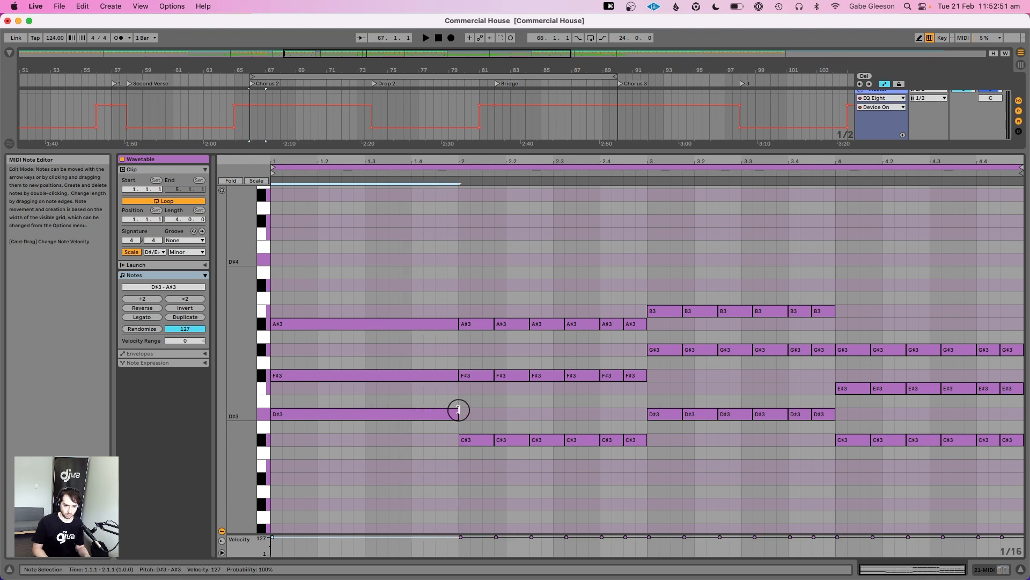
Turn the remaining repeated chord notes into held notes, with F#3 and A#3 spanning bars 1–2 and G#3 spanning bars 3–4
click(423, 300)
drag(444, 314, 648, 392)
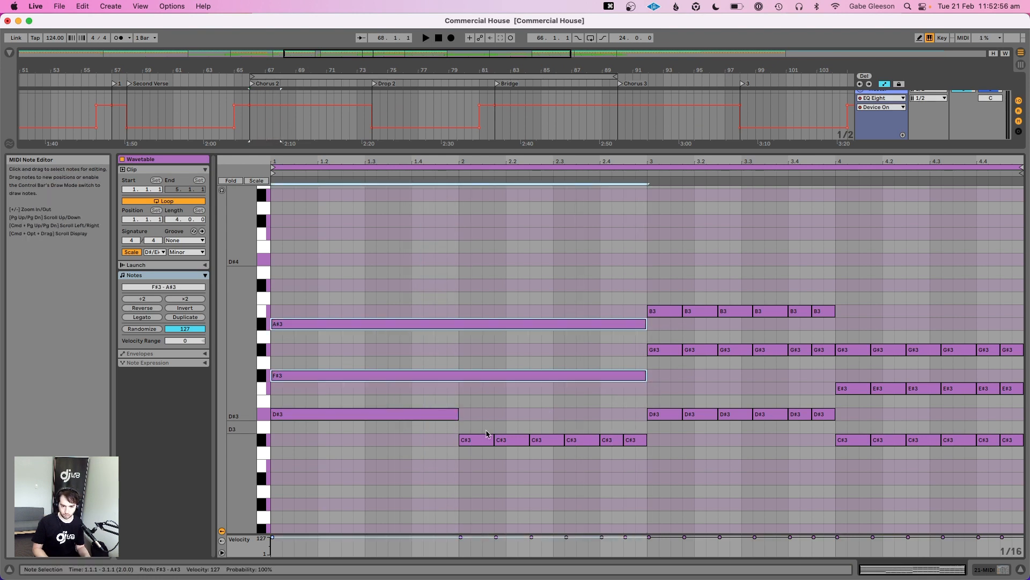
drag(493, 441, 836, 312)
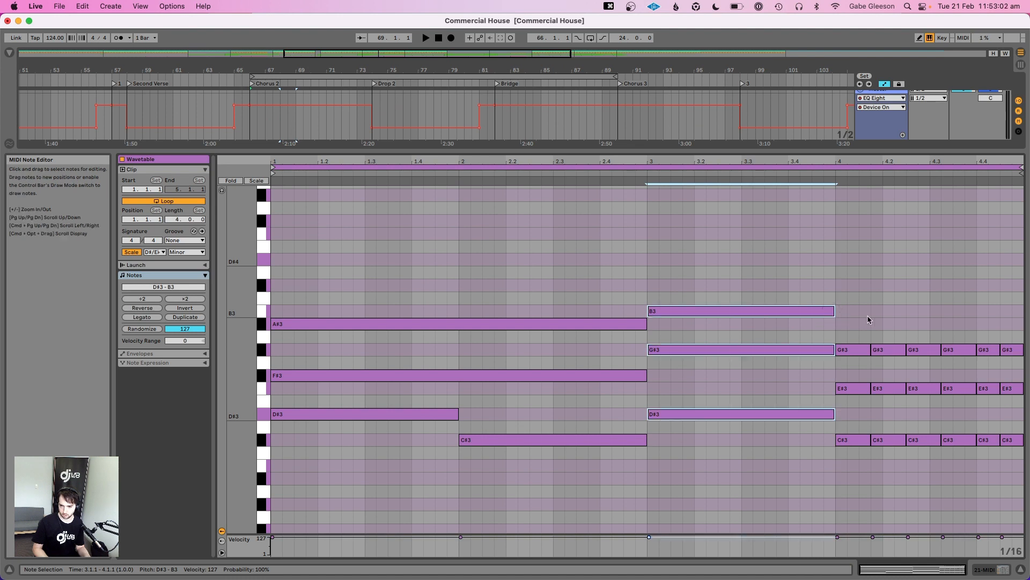
click(870, 318)
drag(833, 351, 1018, 365)
drag(850, 478, 1023, 390)
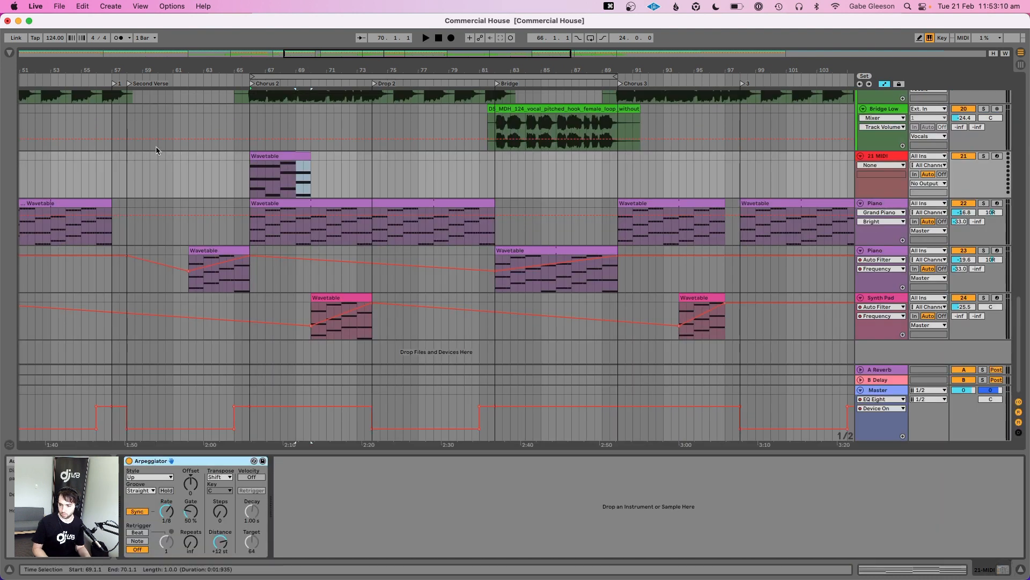
Load the Wavetable instrument after the Arpeggiator on the new MIDI track
key(space)
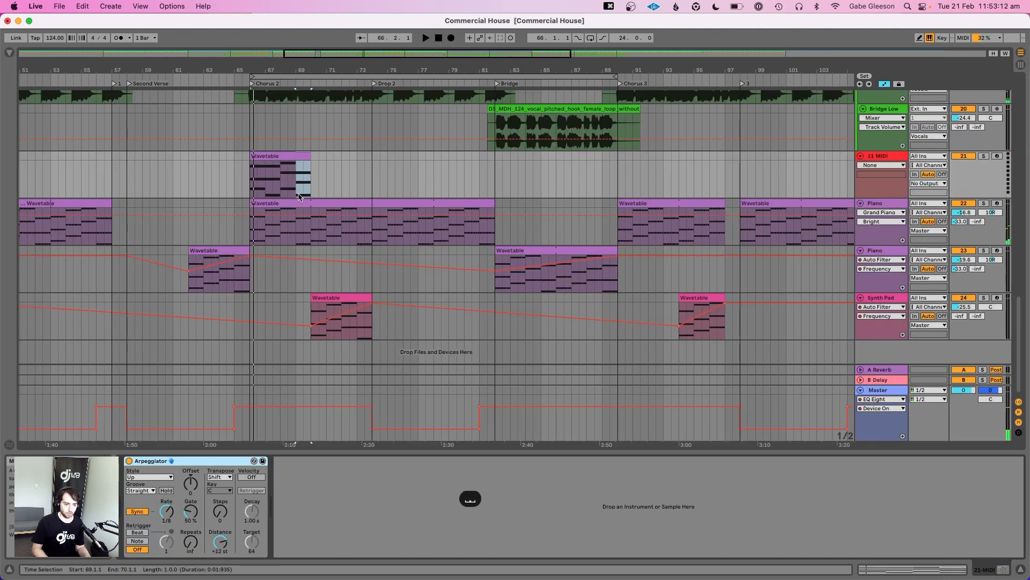
click(9, 53)
click(34, 129)
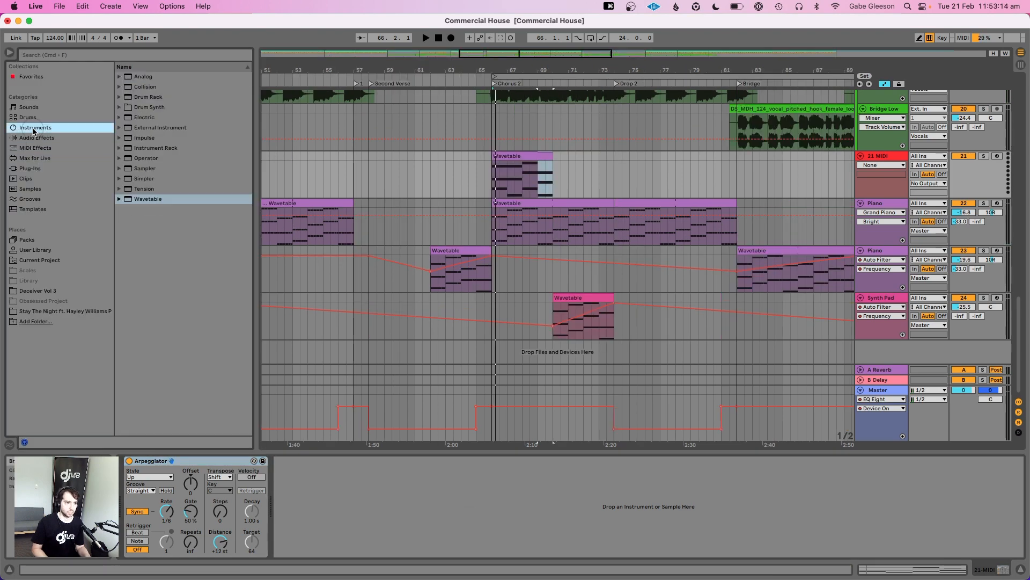
click(156, 199)
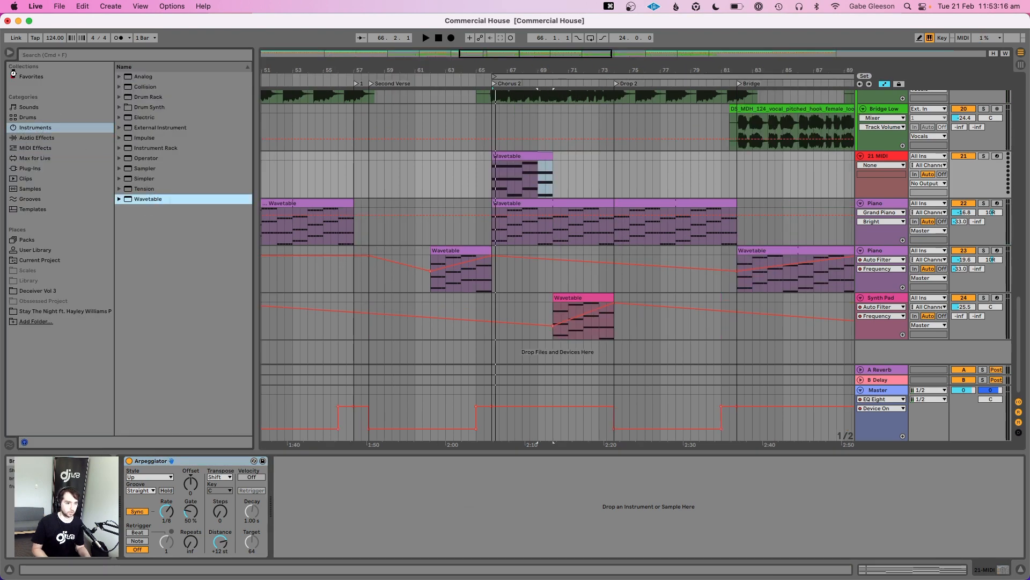
key(Return)
click(9, 53)
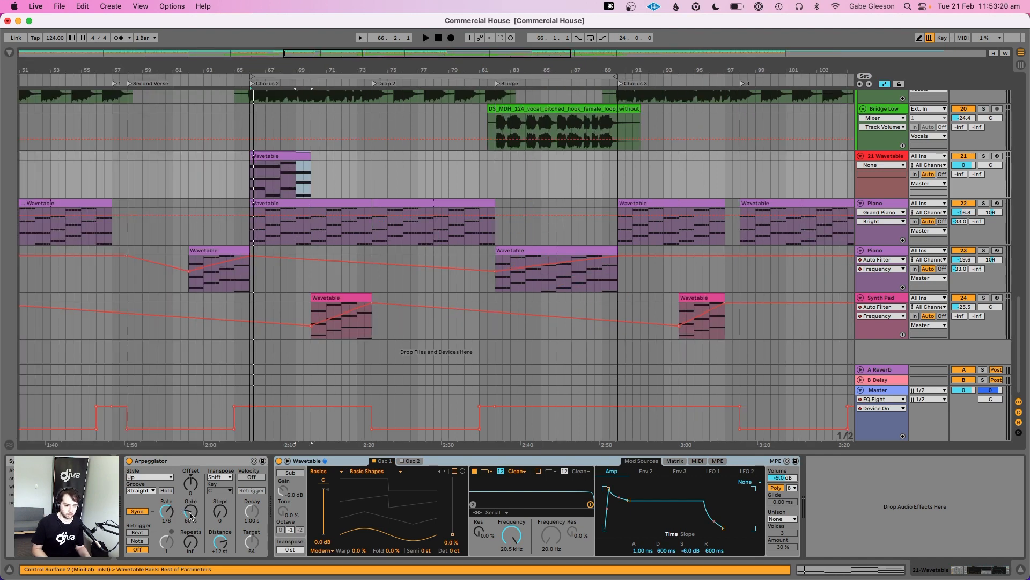
Solo the new Wavetable track and lower its volume to -6.9 dB, listening to the arpeggio
click(985, 155)
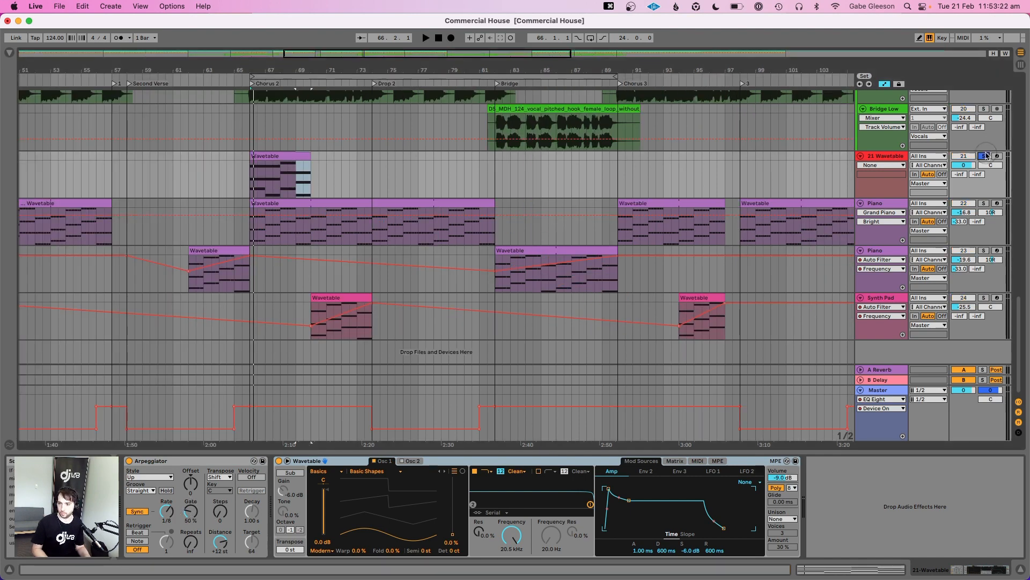
drag(972, 168, 972, 168)
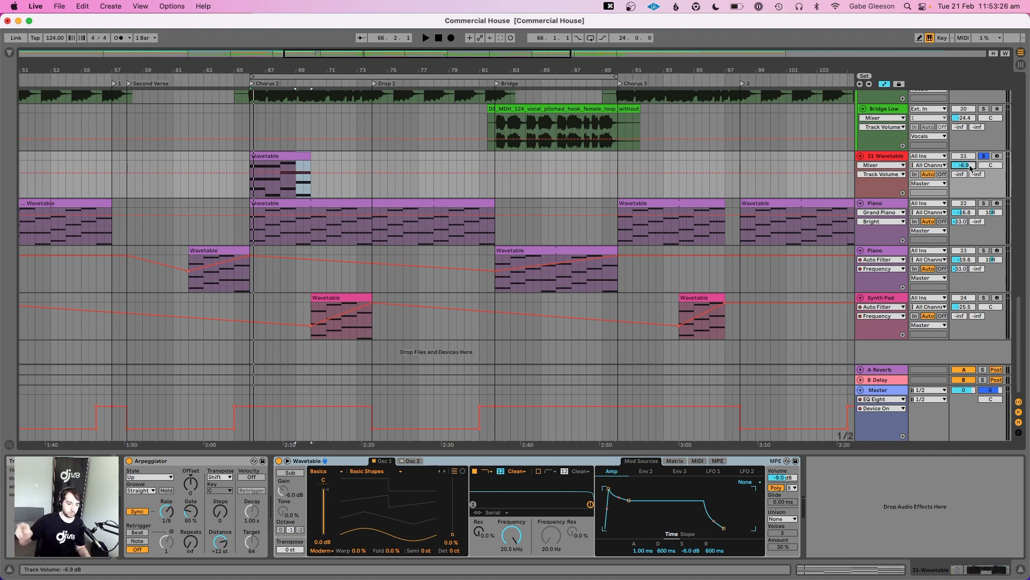
key(space)
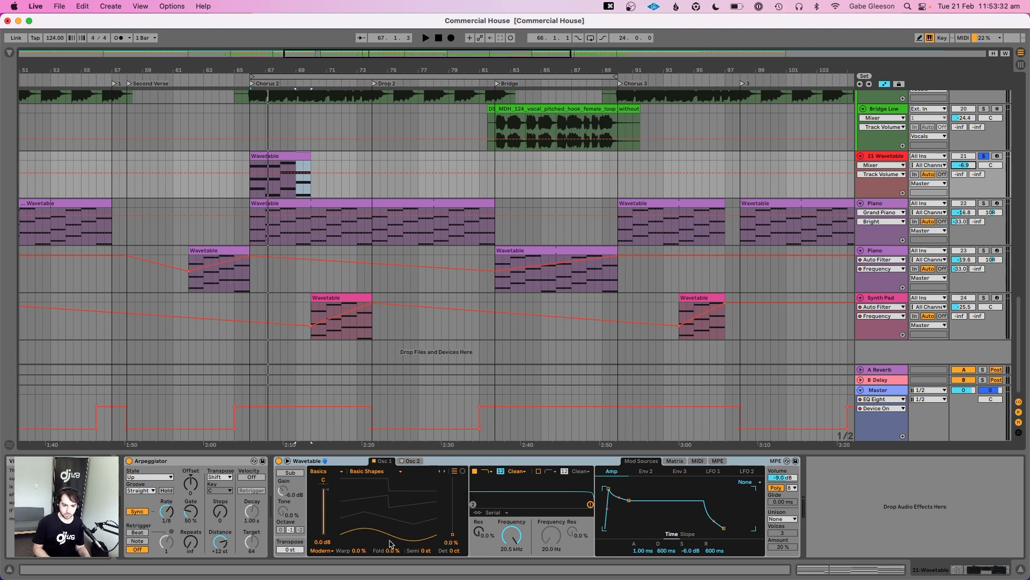
Set Wavetable's oscillator 1 wavetable position to 67% and audition the sound
drag(454, 539, 454, 508)
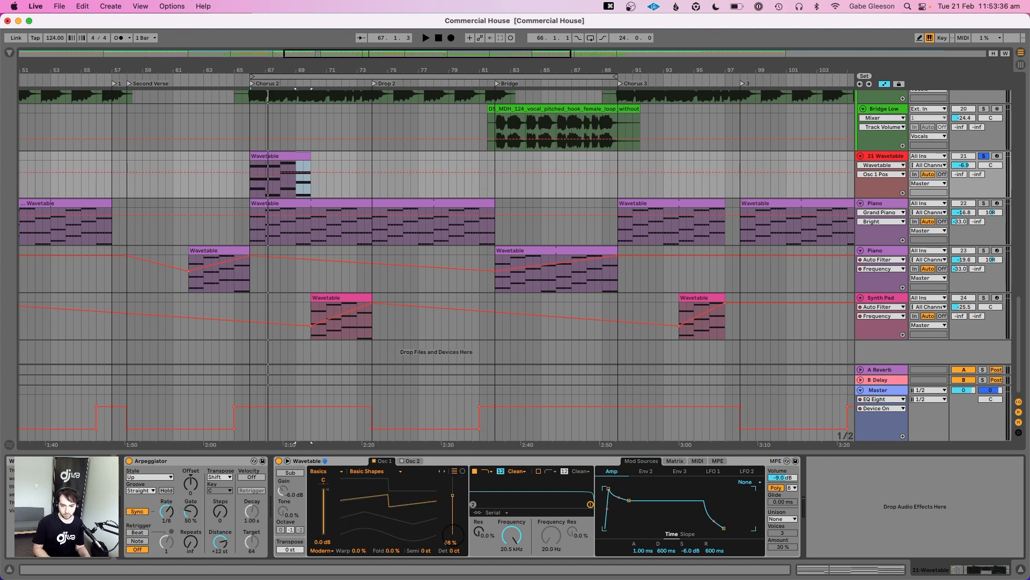
key(space)
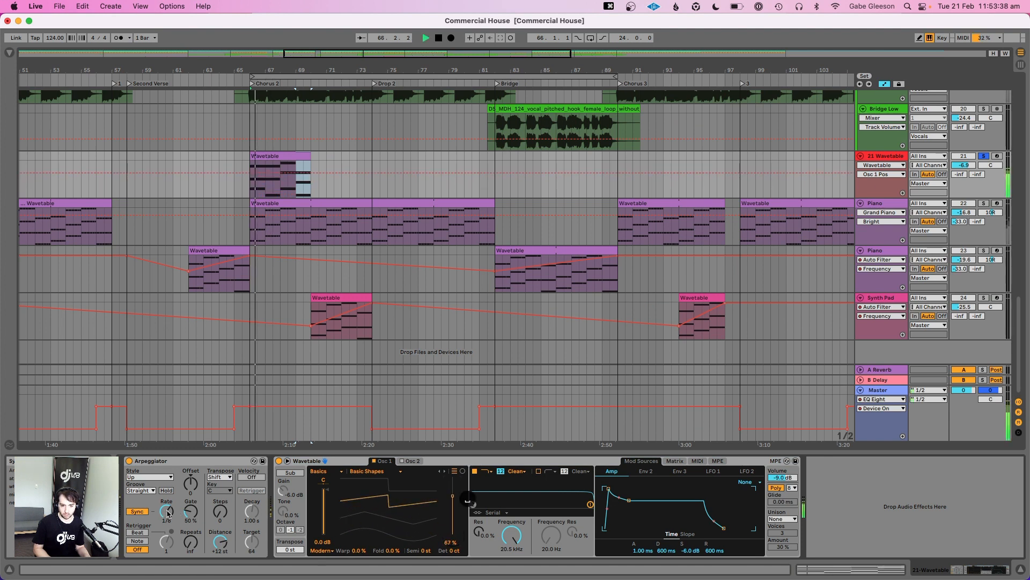
click(170, 511)
key(space)
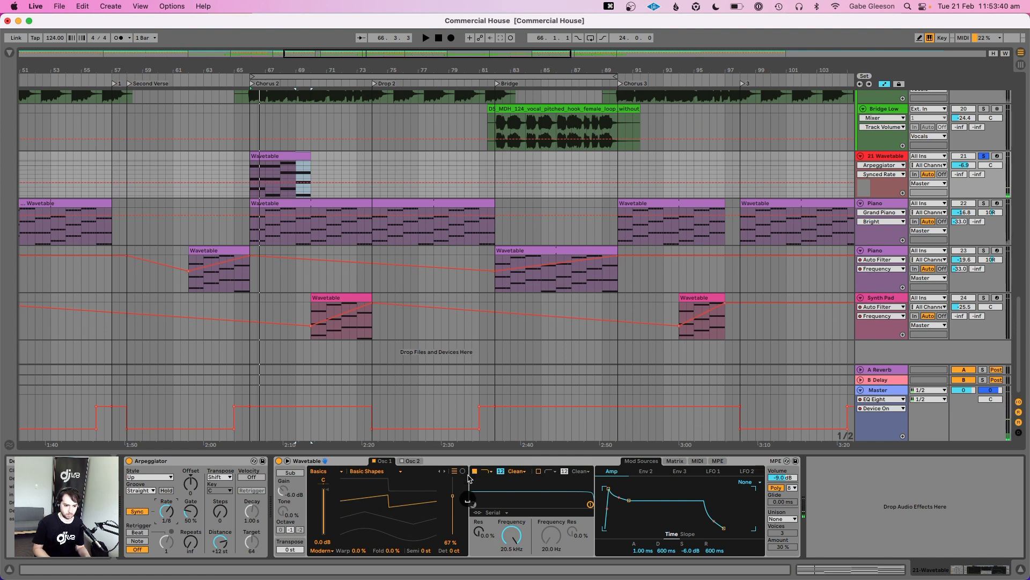
Set the Arpeggiator's gate to 99% and audition the arpeggio
click(189, 512)
text(99)
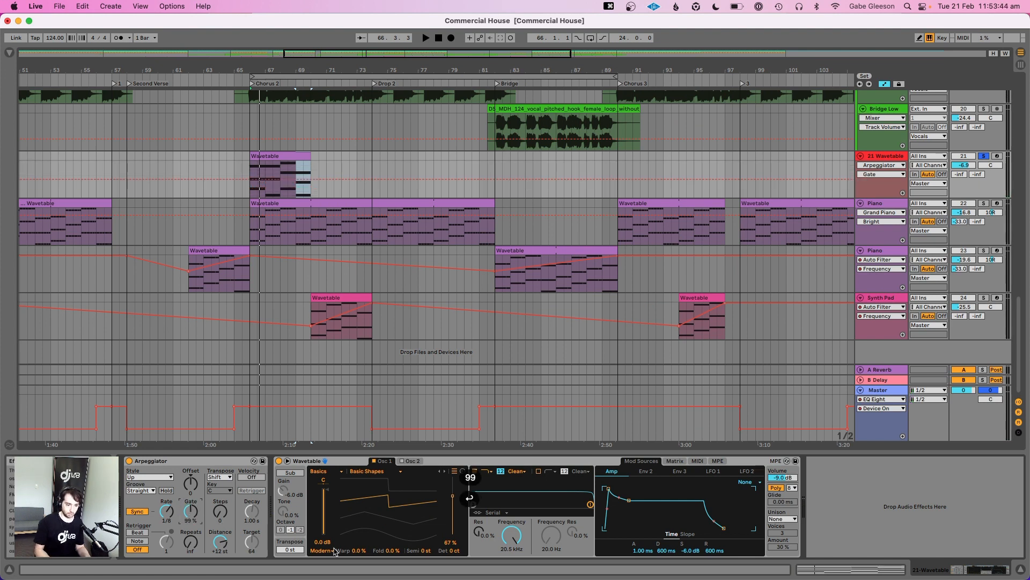
key(Return)
key(space)
key(space)
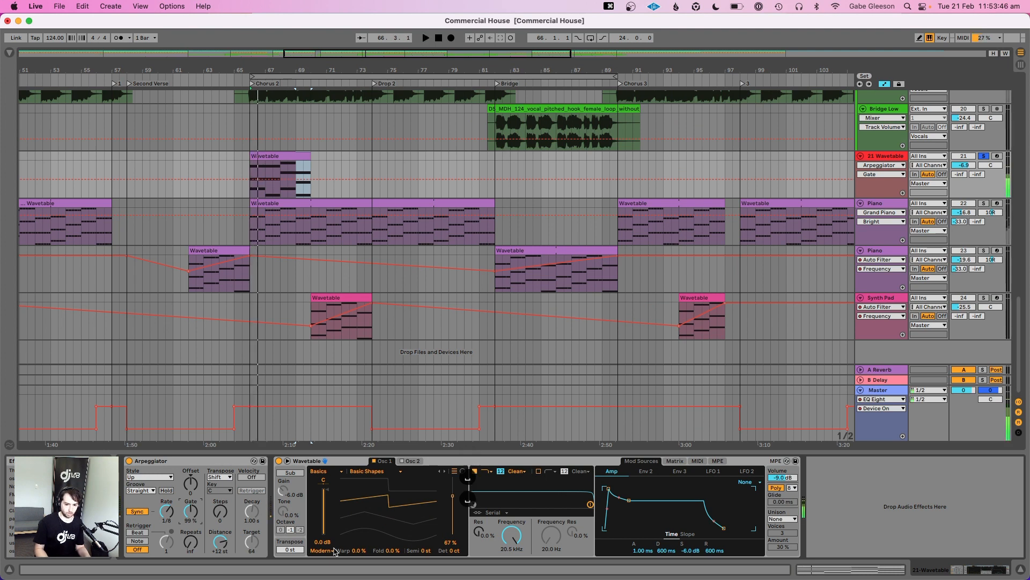
Set the Arpeggiator's rate to 1/16 and lower the Wavetable track's volume to -15.6 dB during playback
click(162, 507)
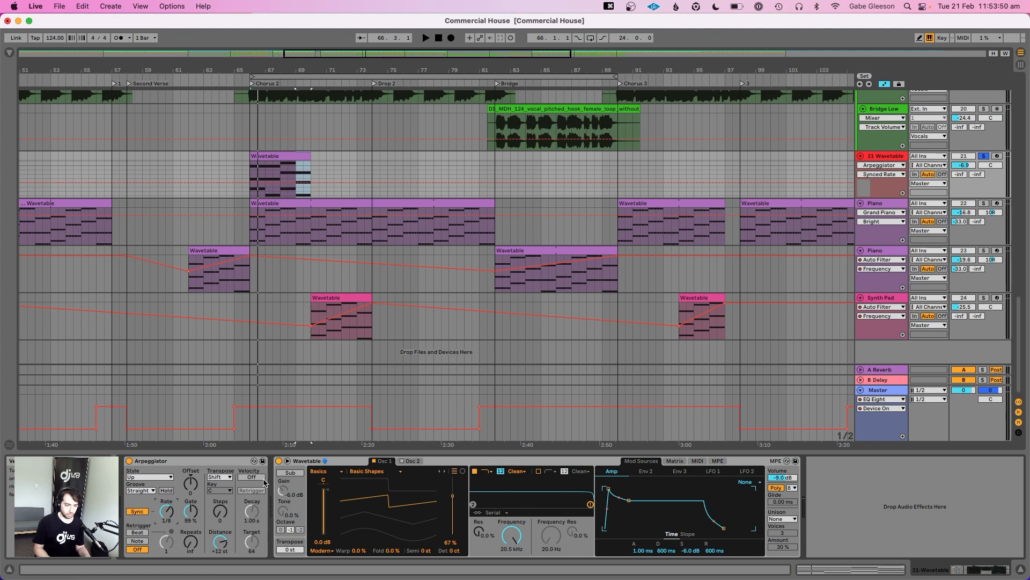
key(Down)
key(Down)
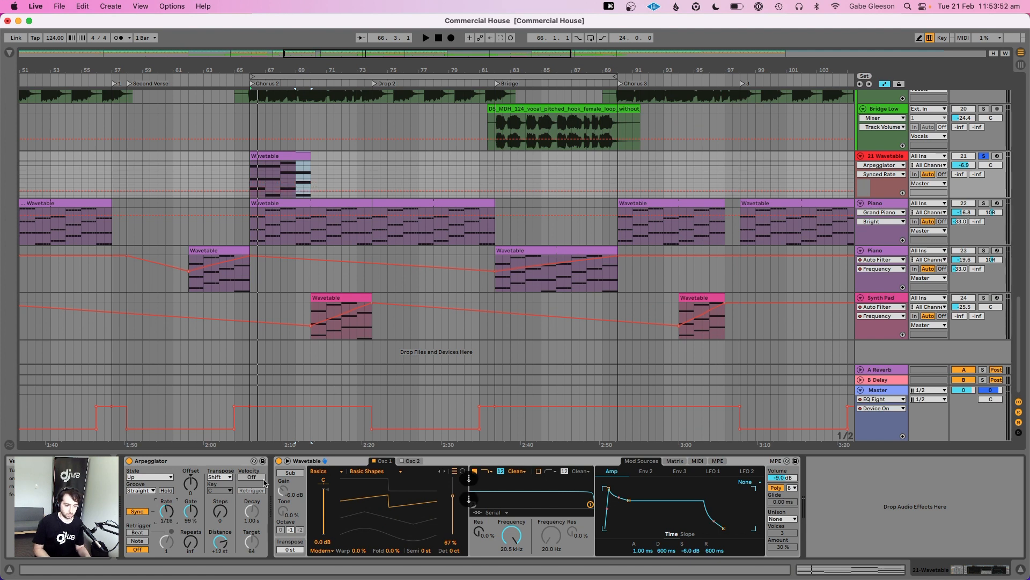
key(space)
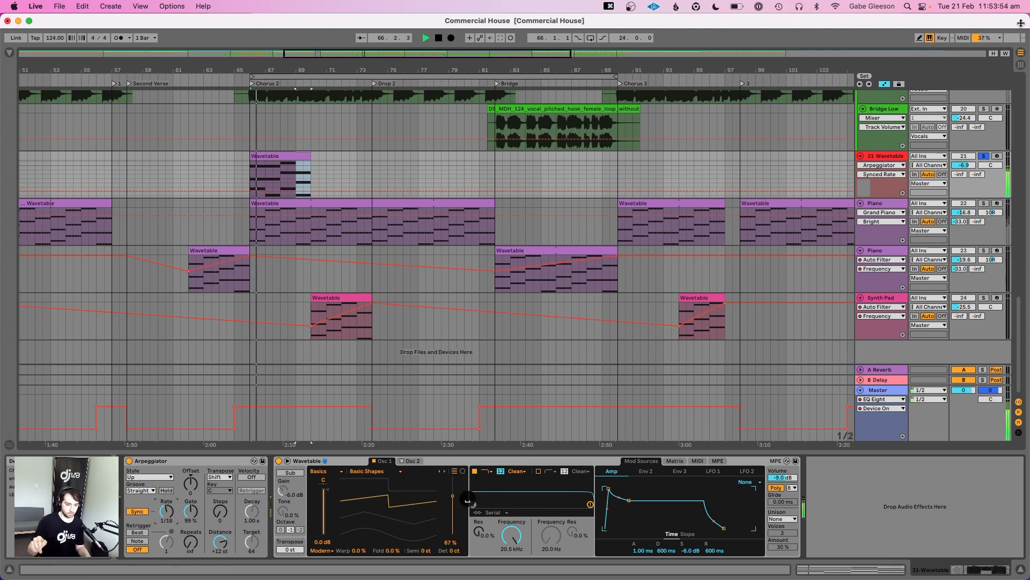
drag(964, 165, 965, 179)
key(space)
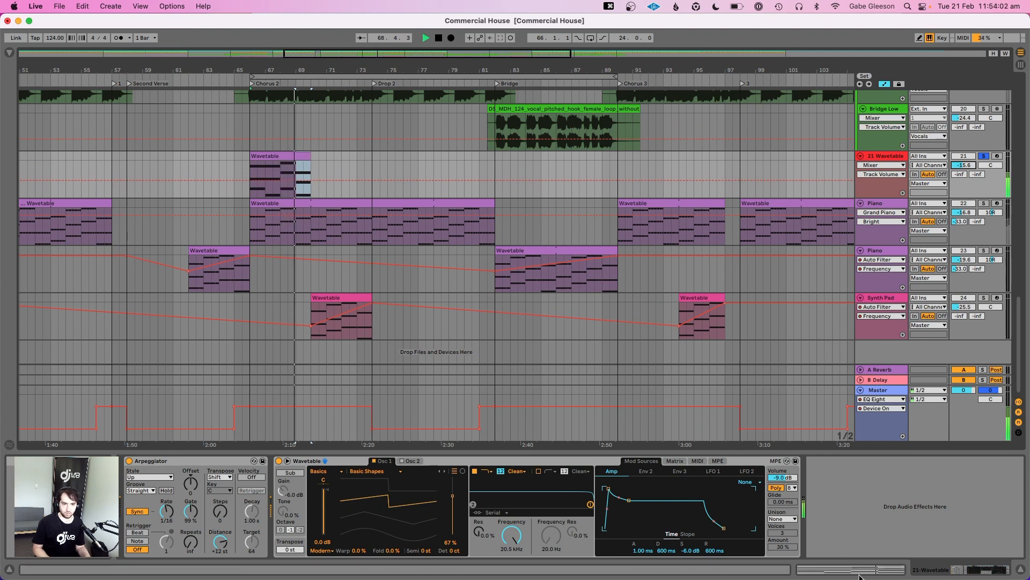
Extend the arpeggio clip to eight bars so it runs from Chorus 2 to the start of Drop 2
double_click(282, 171)
key(space)
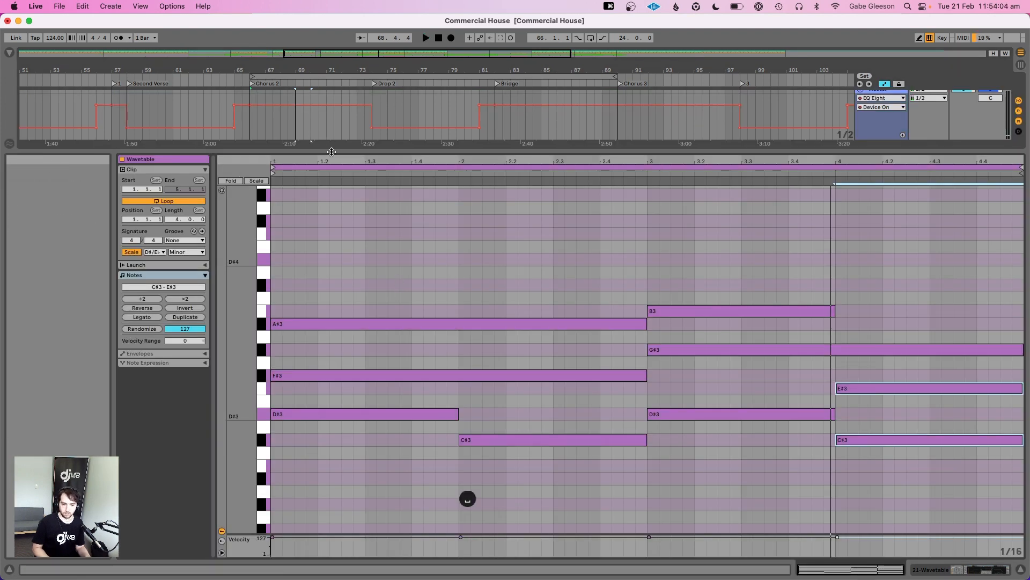
drag(331, 151, 346, 508)
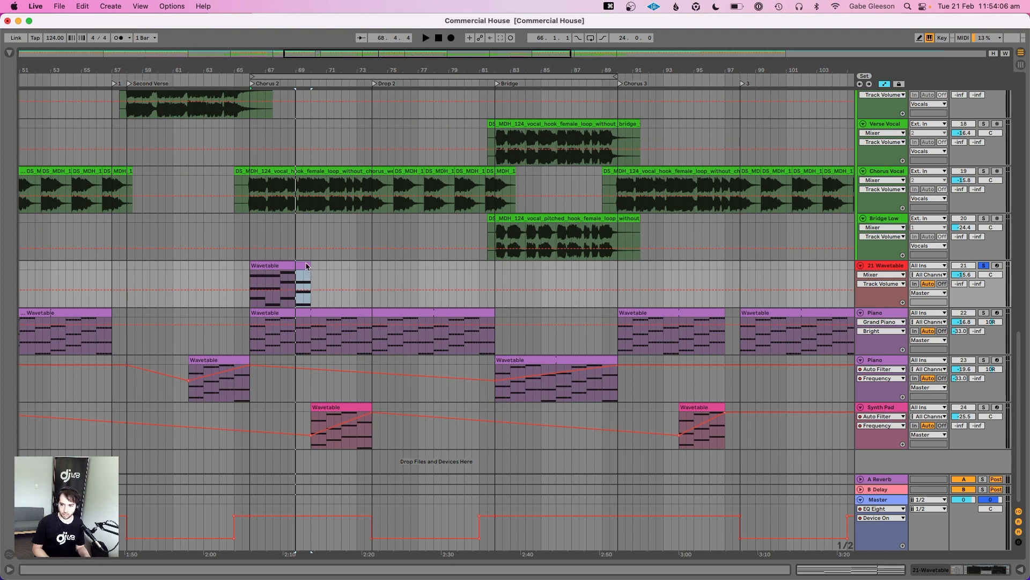
drag(309, 266, 369, 266)
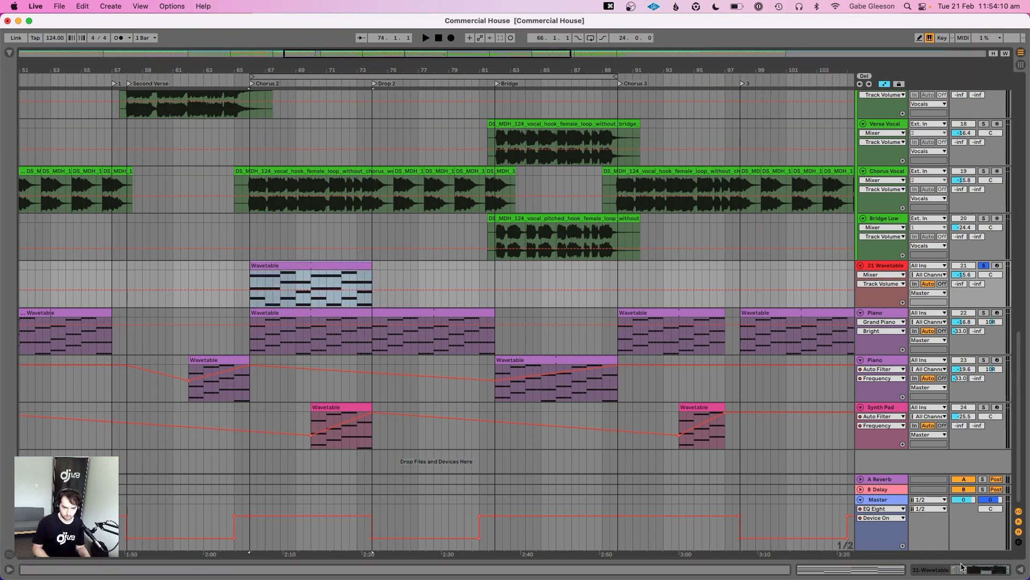
Shape Wavetable's Envelope 2 with 0 ms attack, 734 ms decay and 0% sustain
click(970, 573)
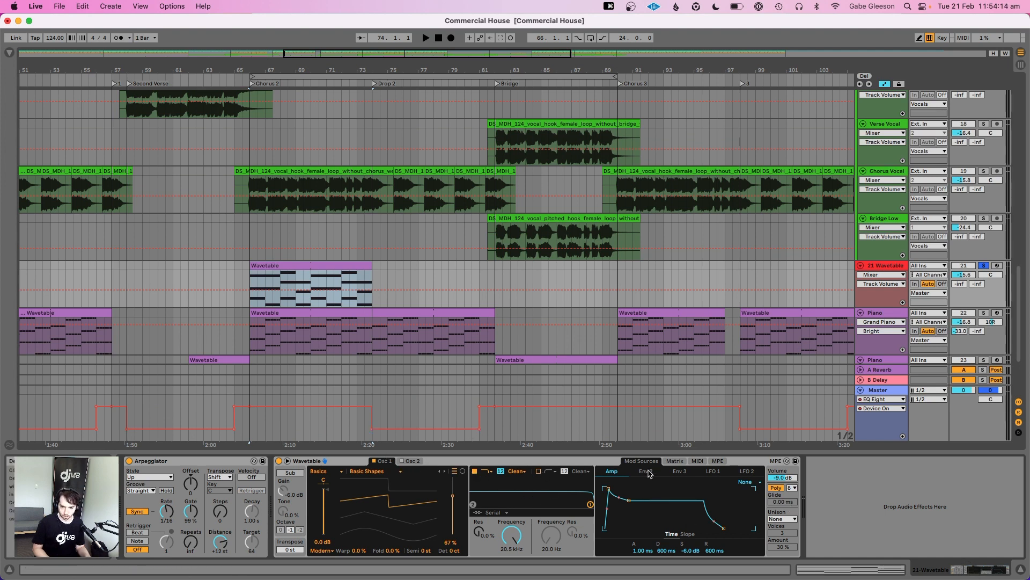
click(649, 472)
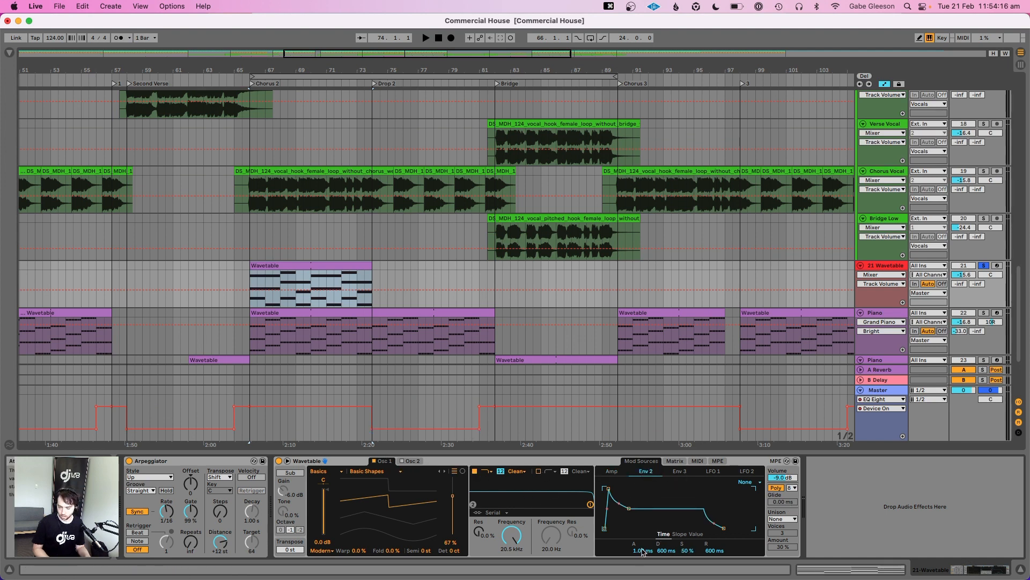
drag(643, 551, 665, 553)
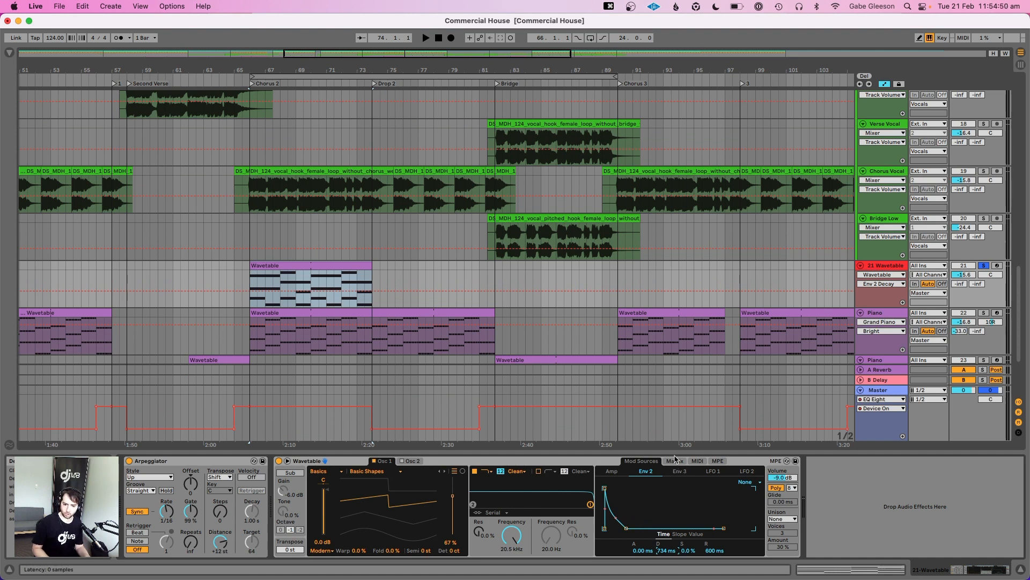
Lower Wavetable's Filter 1 frequency to about 412 Hz and modulate it with Envelope 2 by 27
click(676, 461)
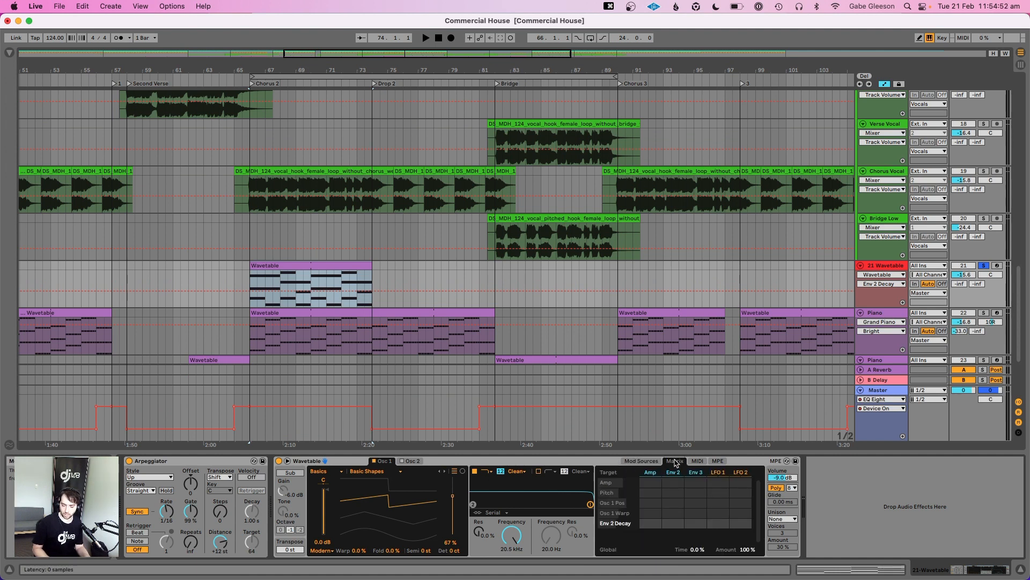
click(517, 541)
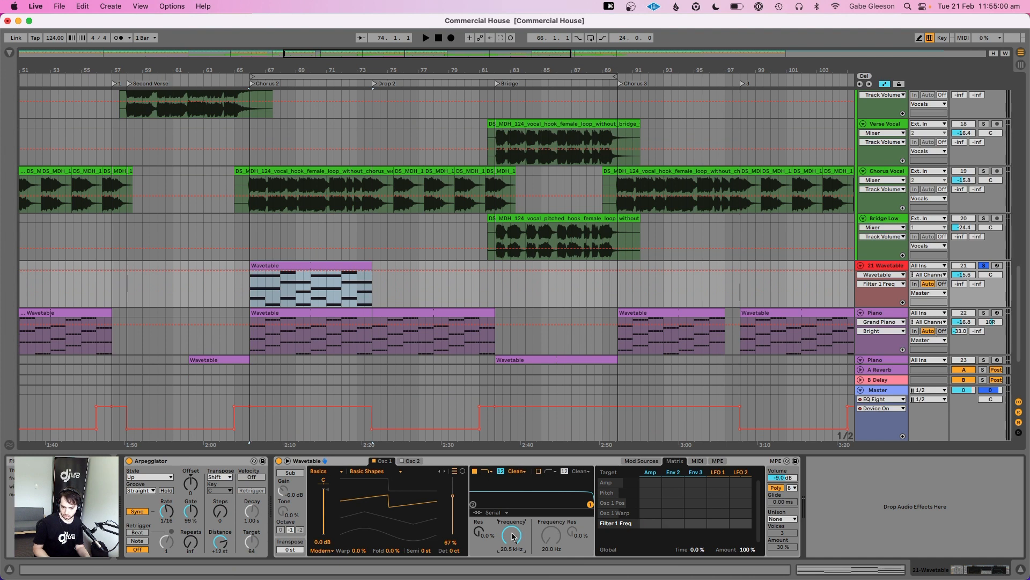
drag(513, 535, 512, 564)
key(space)
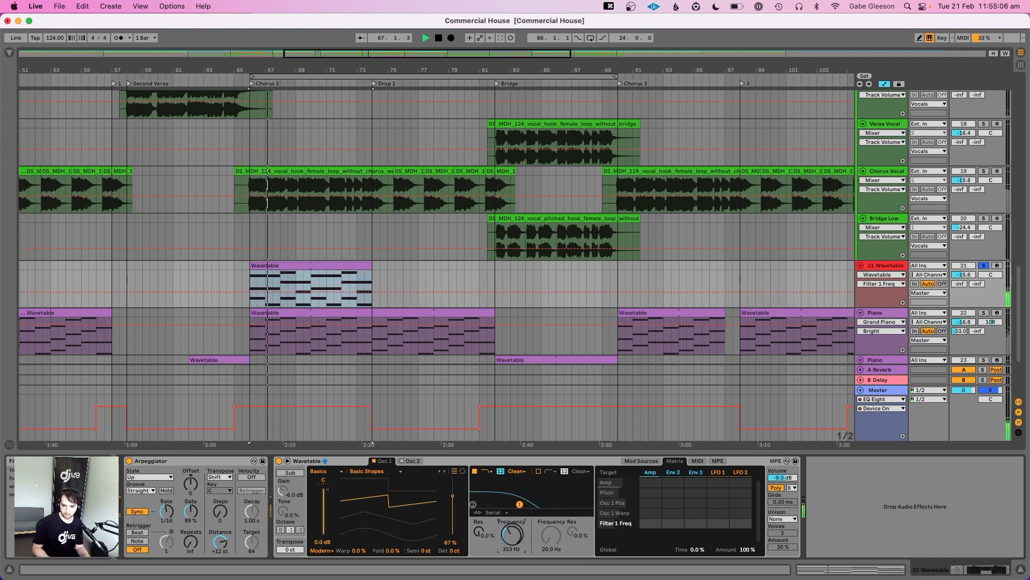
mouse_move(512, 535)
mouse_down()
mouse_move(512, 525)
mouse_move(513, 535)
mouse_up()
key(space)
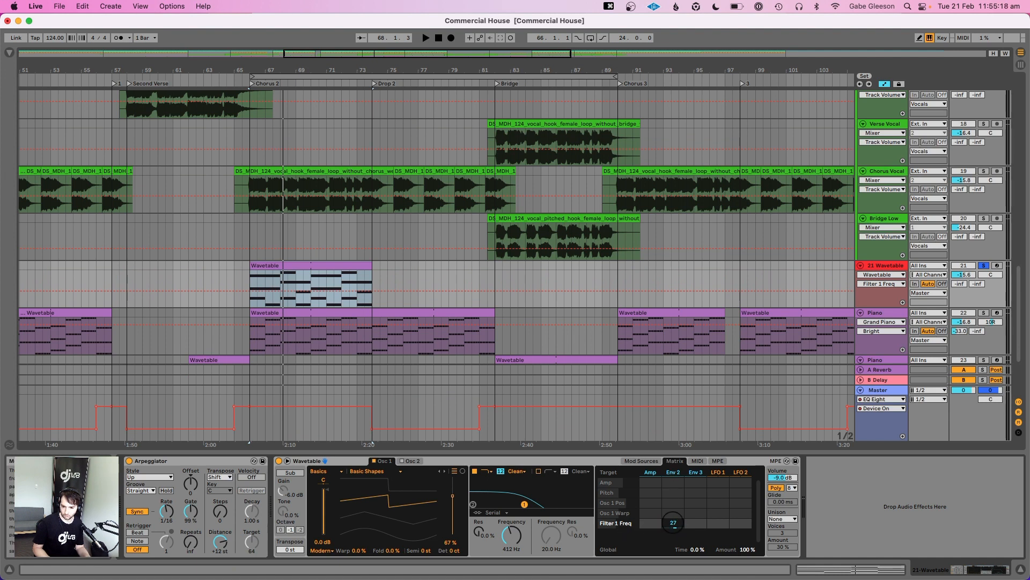
Raise Envelope 2's modulation of the Filter 1 frequency to 58 and lower the filter frequency to 191 Hz
drag(674, 523, 674, 516)
key(space)
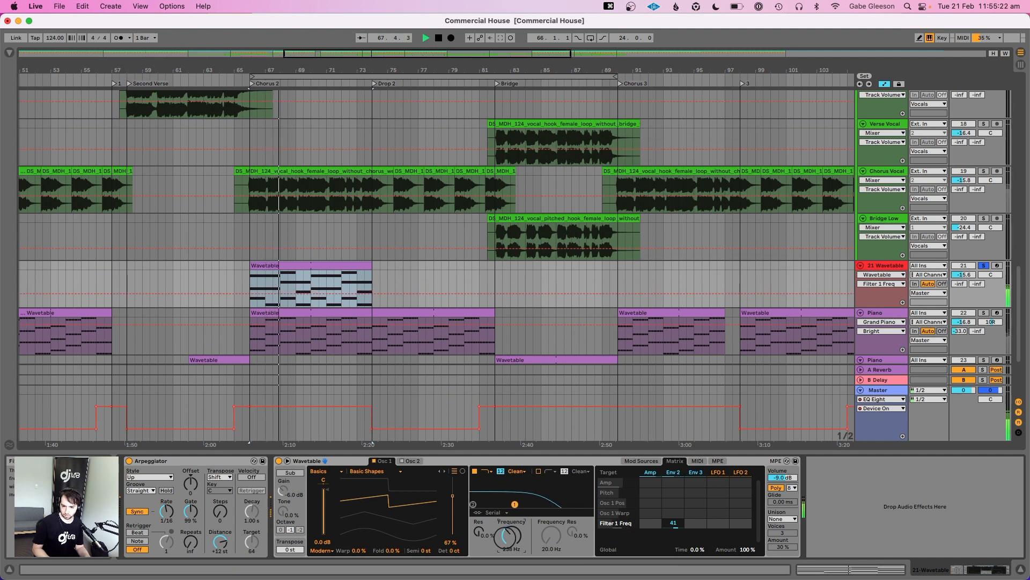
drag(673, 523, 673, 518)
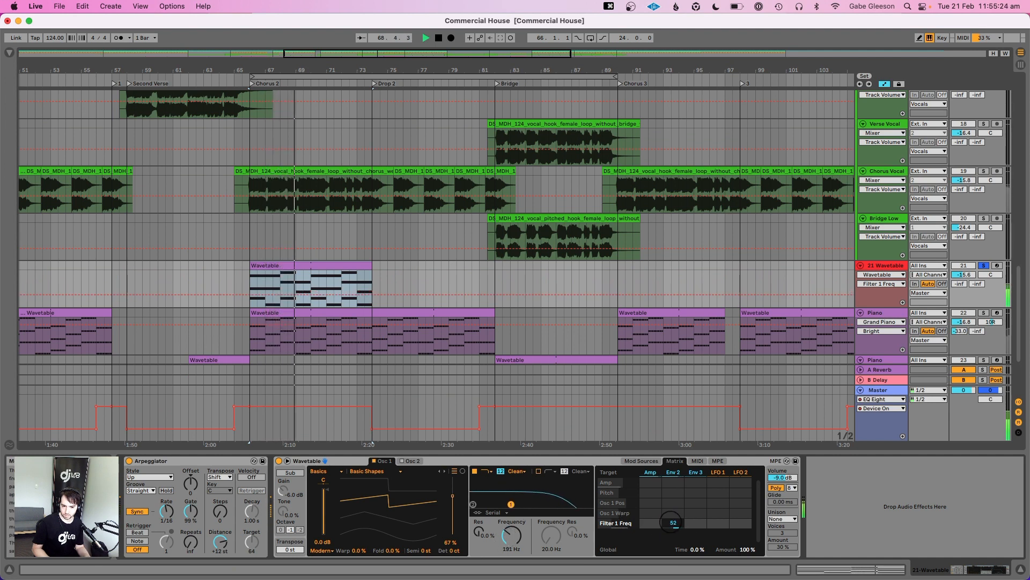
drag(674, 523, 674, 519)
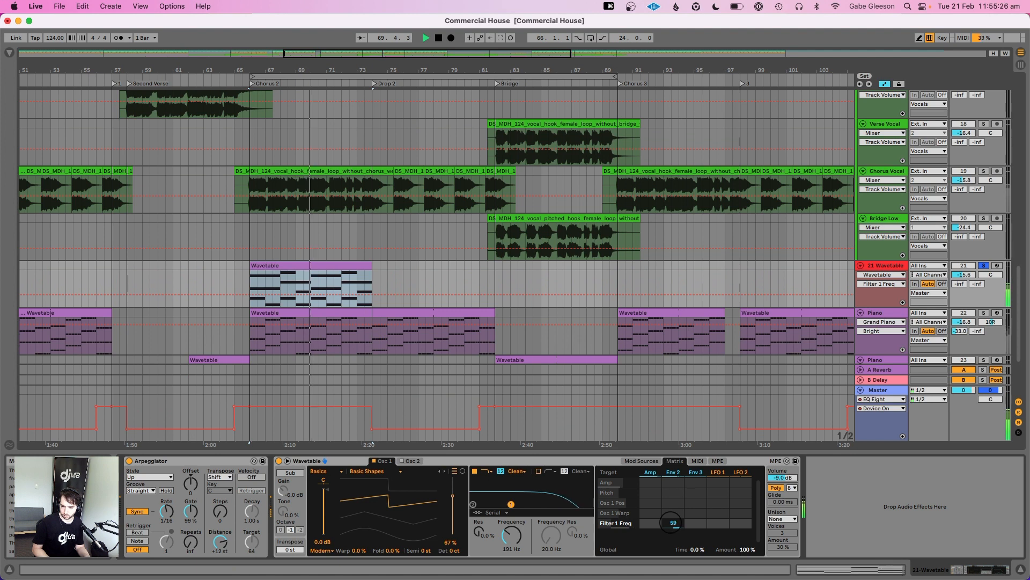
key(space)
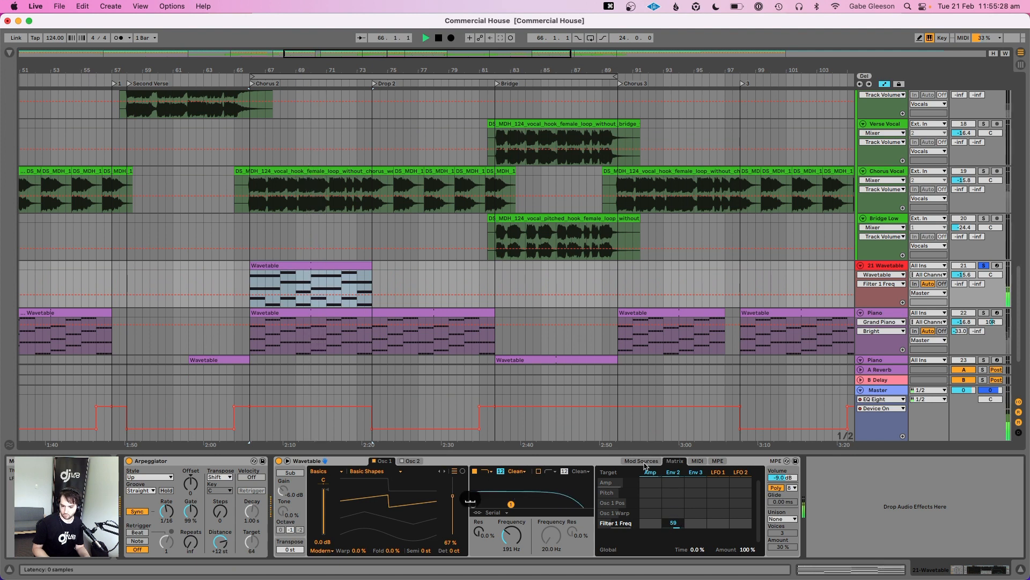
Shorten Envelope 2's decay to 431 ms and set Filter 1 to 145 Hz with 38% resonance
click(645, 466)
key(space)
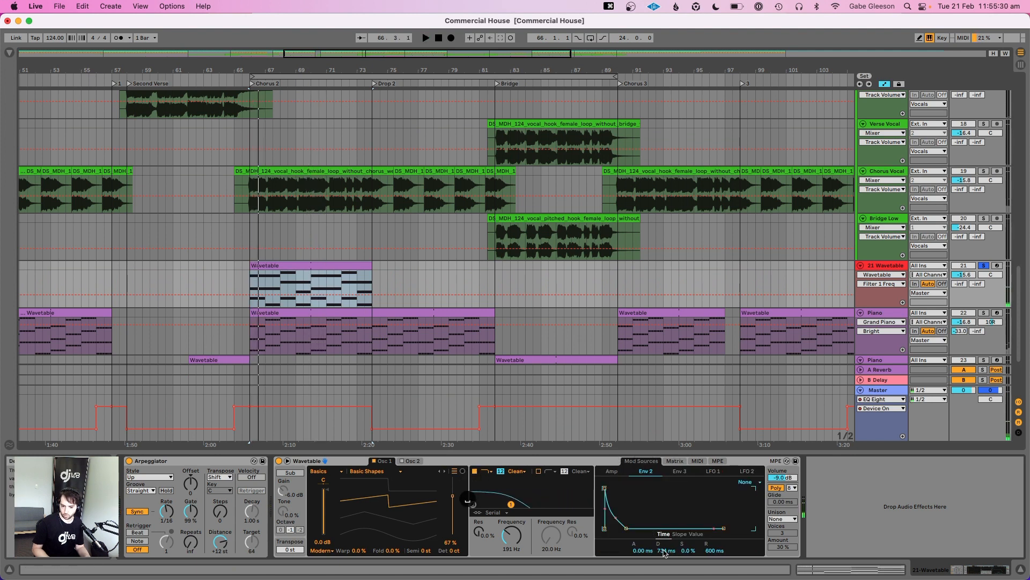
mouse_move(664, 553)
mouse_down()
mouse_move(664, 535)
mouse_move(664, 568)
mouse_move(664, 543)
mouse_up()
drag(512, 535, 478, 536)
key(space)
key(space)
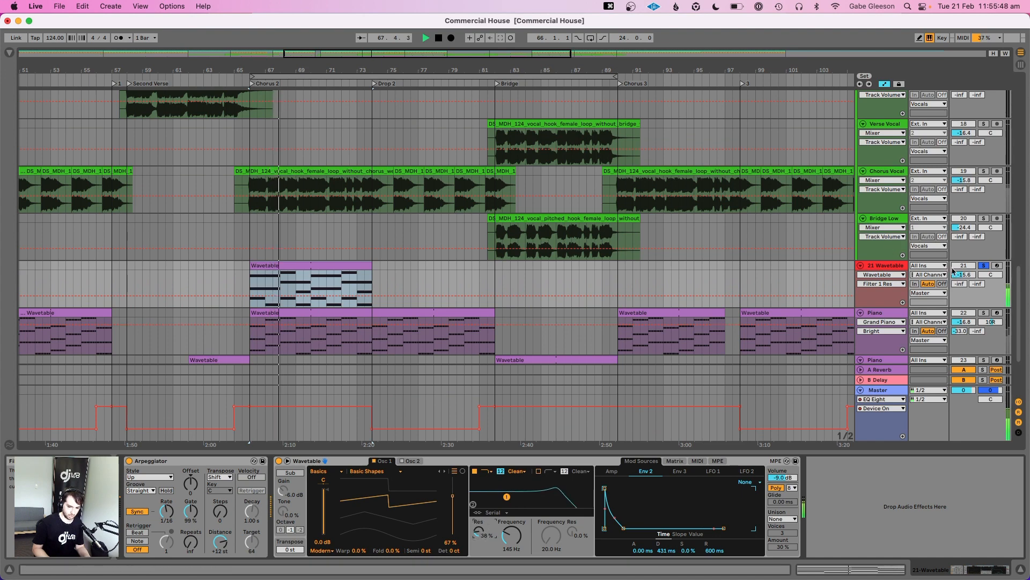
Set the Wavetable track's mixer to -17.5 dB volume, a -10.6 dB reverb send and 15L panning
key(space)
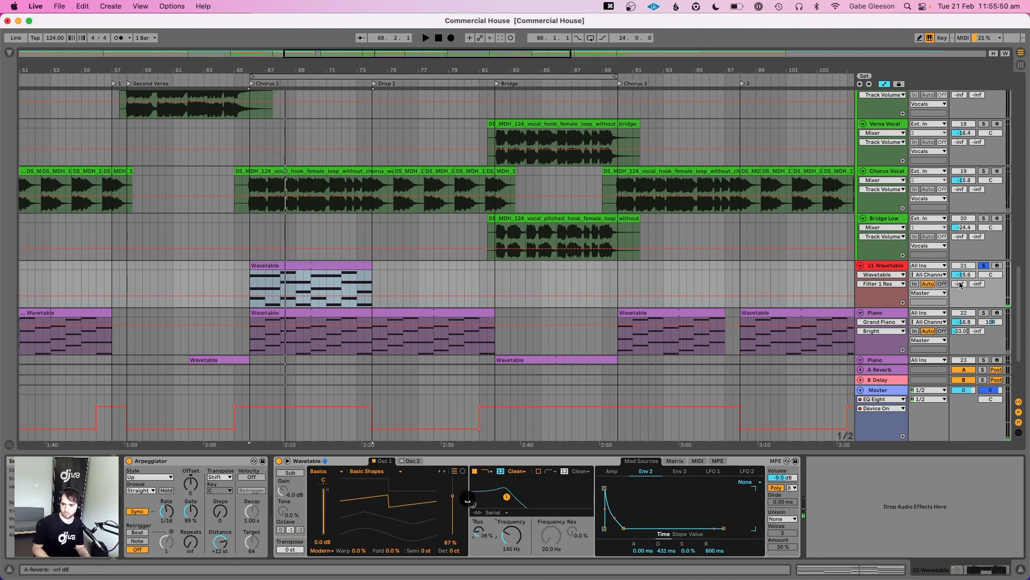
drag(961, 286, 964, 274)
click(959, 284)
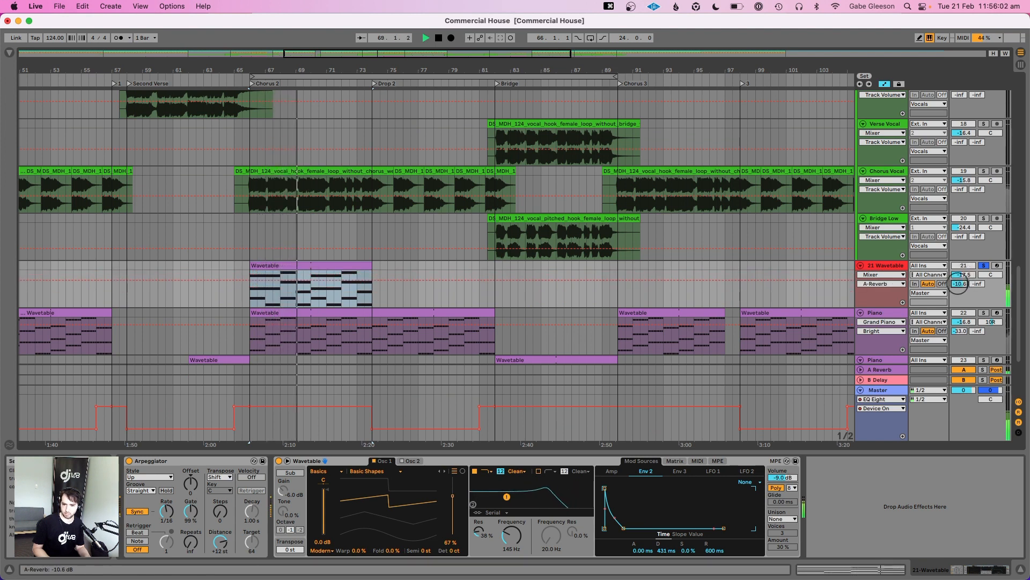
click(991, 275)
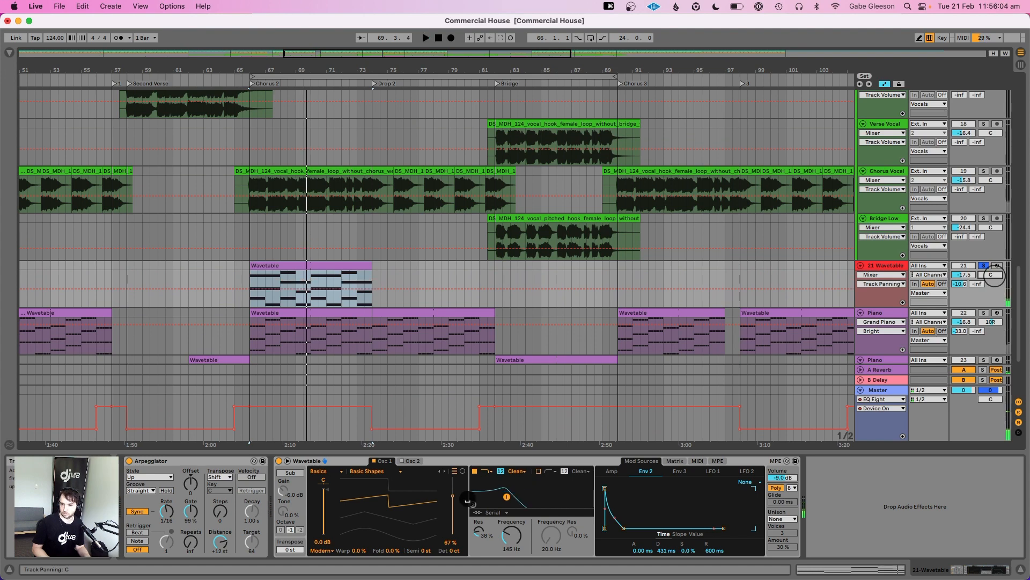
drag(994, 275, 994, 275)
Review the panning of the other tracks in the arrangement against the Wavetable track
scroll(995, 278, down, 5)
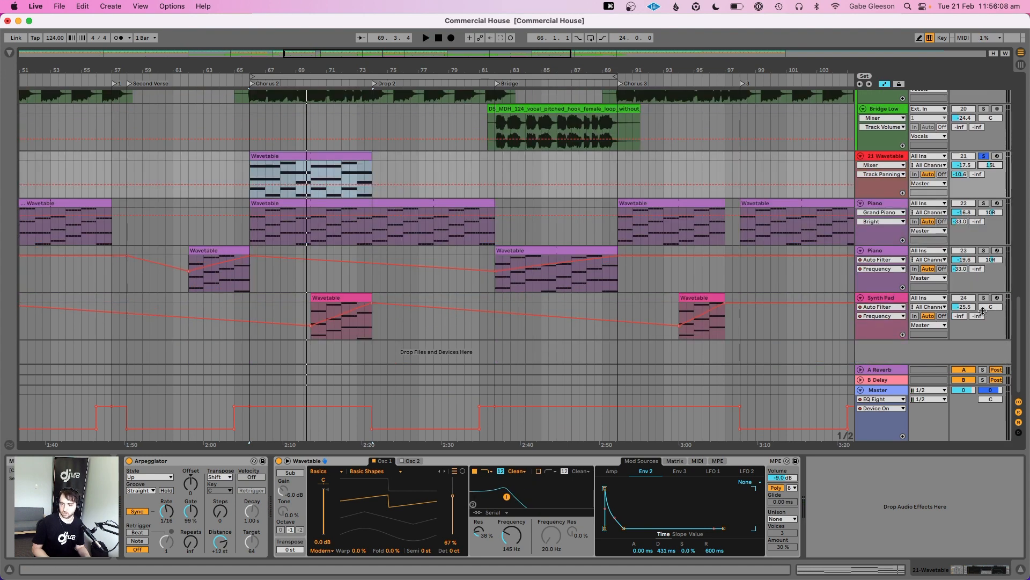
scroll(984, 311, up, 10)
scroll(983, 310, up, 10)
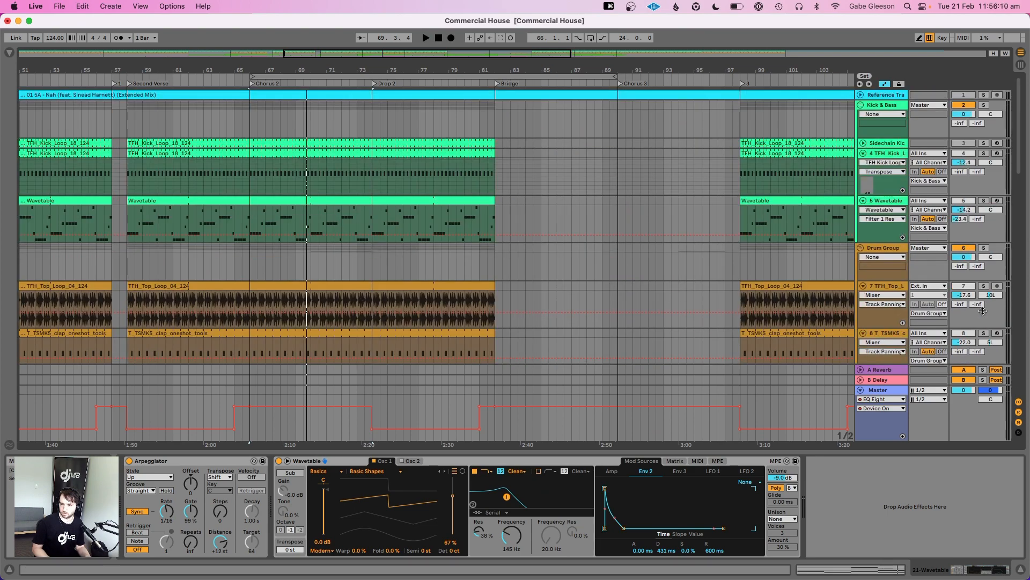
scroll(983, 310, down, 5)
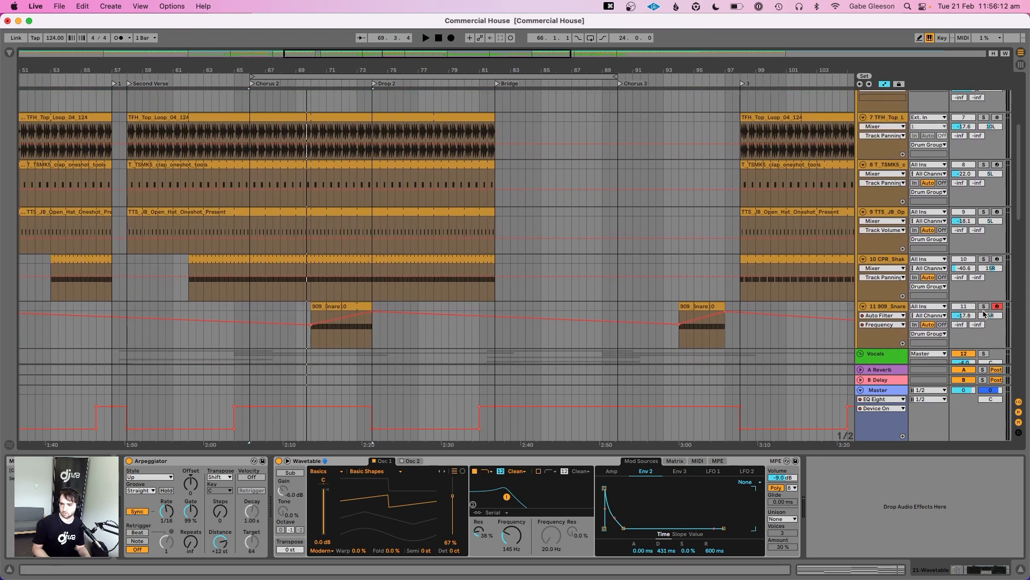
scroll(985, 315, down, 2)
scroll(983, 312, up, 5)
scroll(983, 310, down, 10)
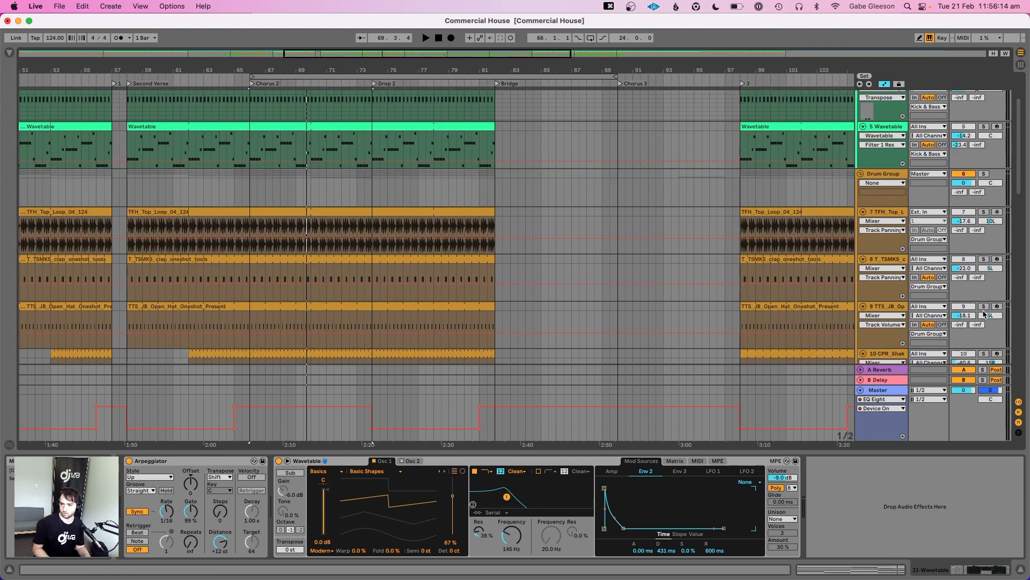
scroll(983, 310, up, 2)
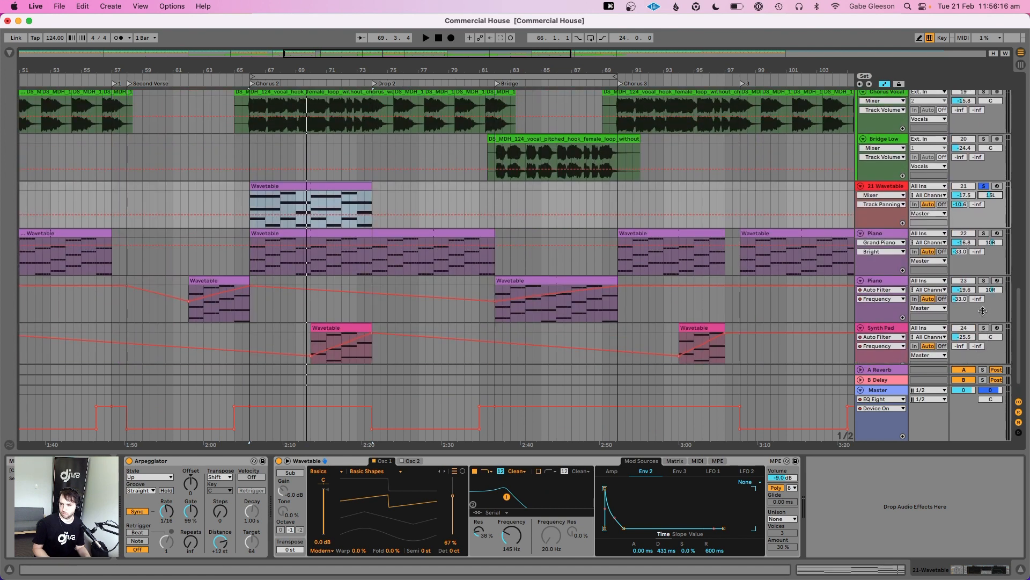
Unsolo the Wavetable track and raise its volume to -16.5 dB while playing Chorus 2 in the full mix
click(985, 202)
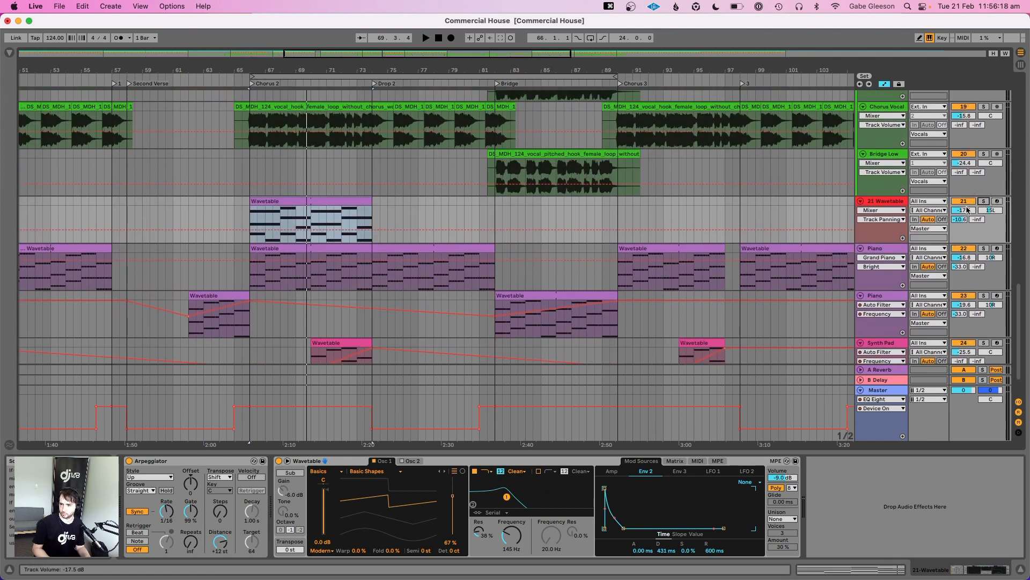
key(space)
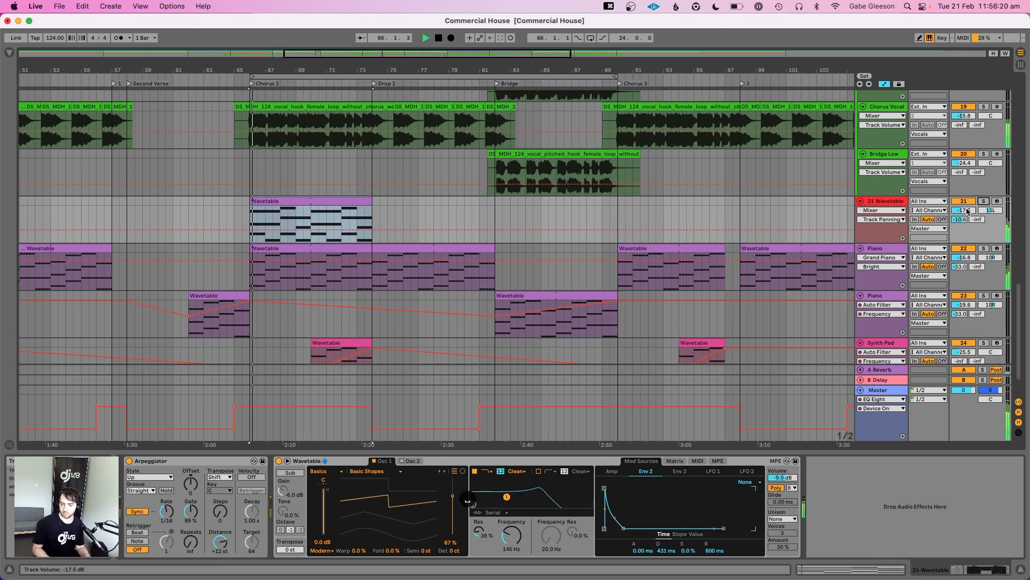
drag(968, 211, 969, 211)
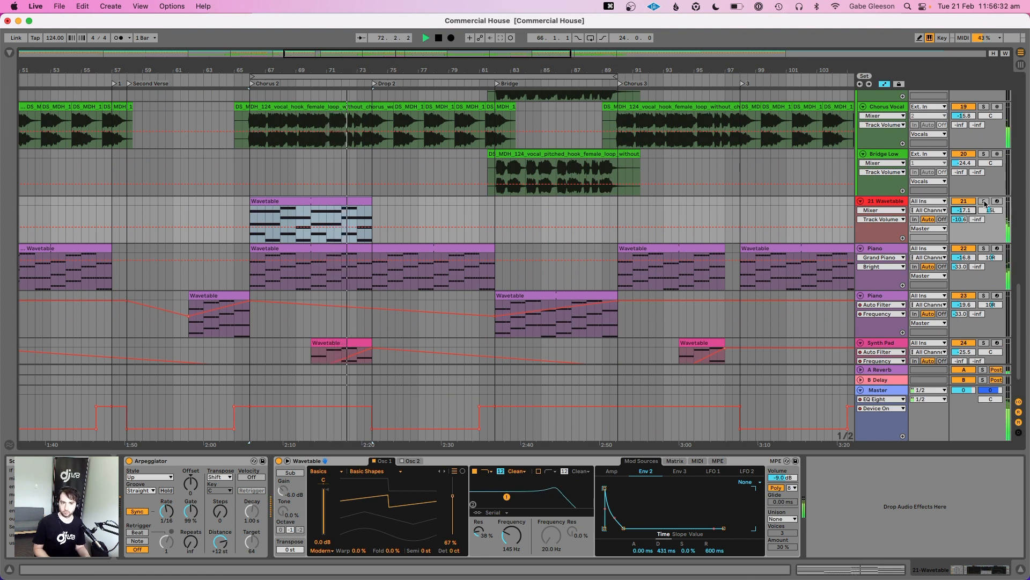
drag(964, 212, 964, 211)
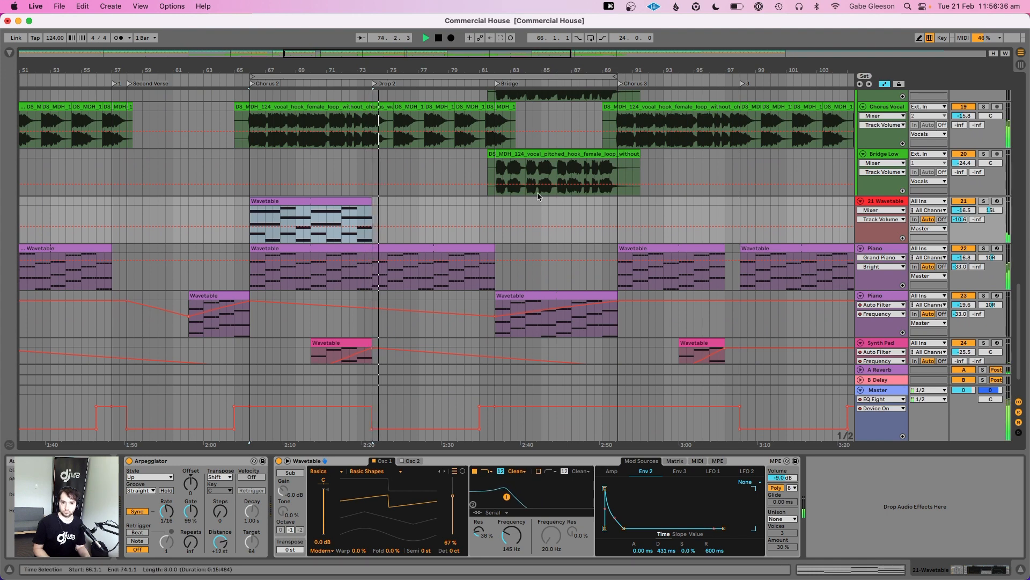
Solo the Wavetable track and lower Wavetable's Filter 1 frequency to 130 Hz during playback
drag(368, 68, 368, 54)
key(space)
key(space)
click(984, 200)
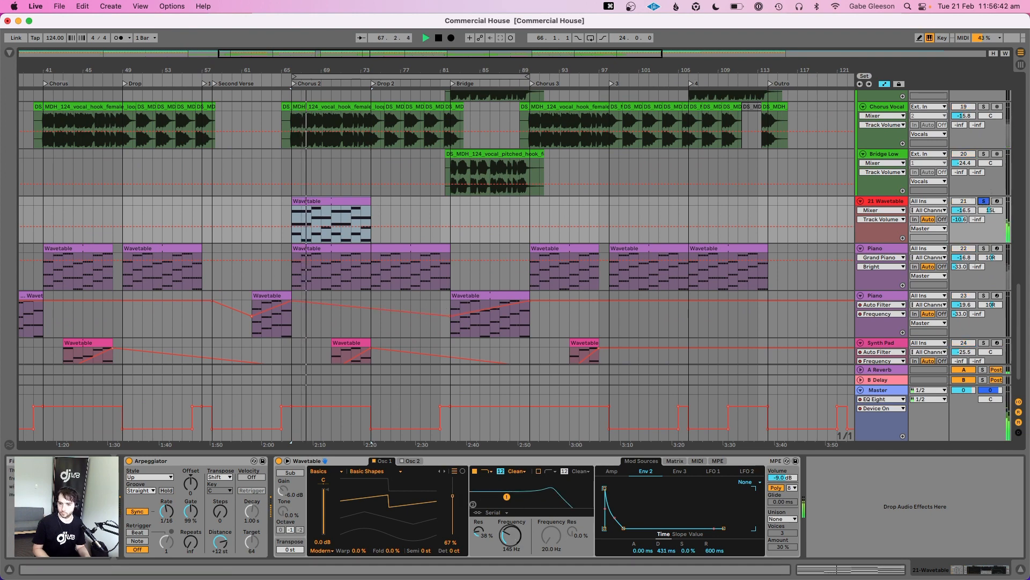
drag(511, 533, 510, 536)
key(space)
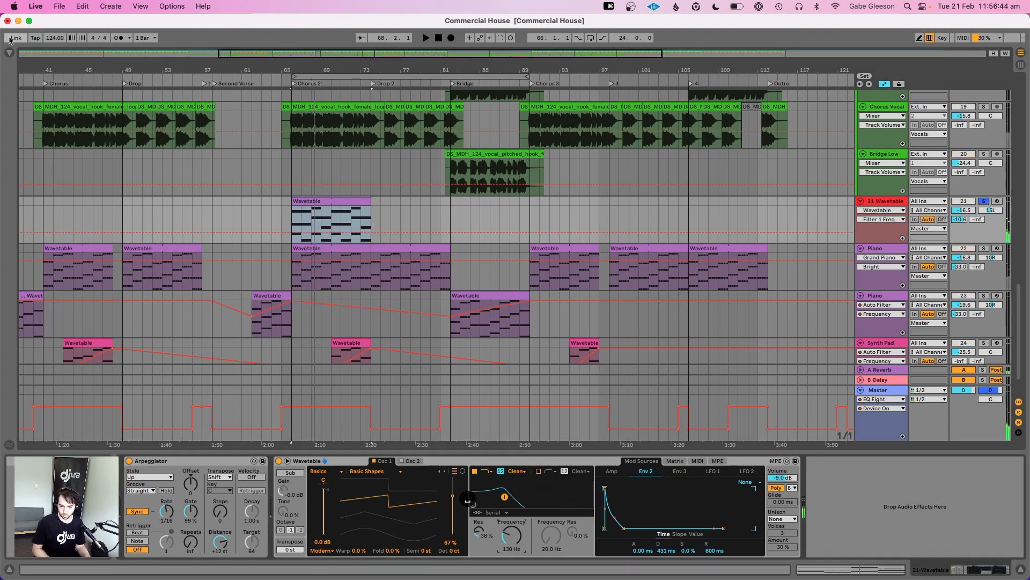
Find the Auto Filter audio effect in the browser and add it after Wavetable on the Wavetable track
click(9, 52)
click(38, 137)
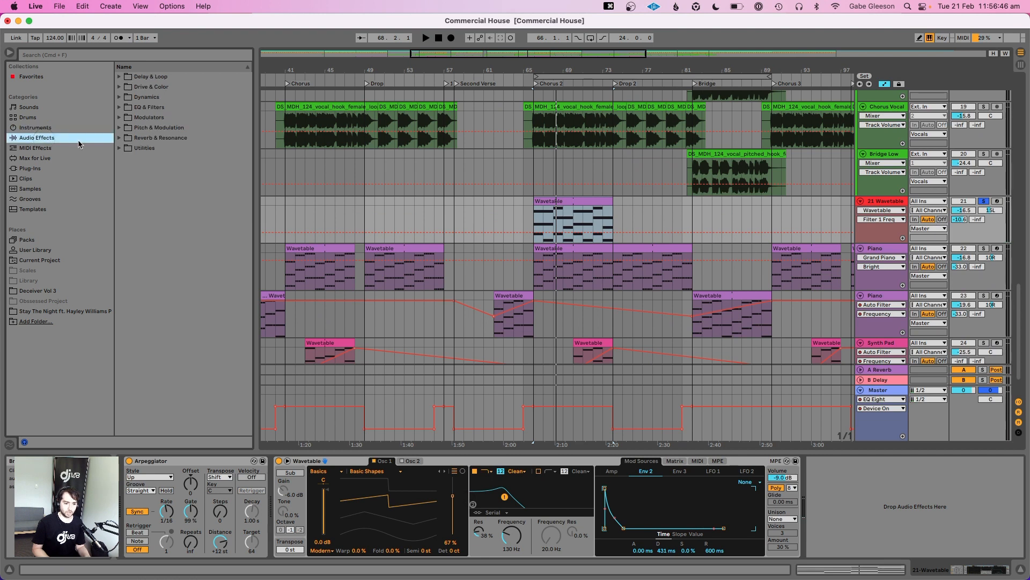
click(121, 140)
click(119, 76)
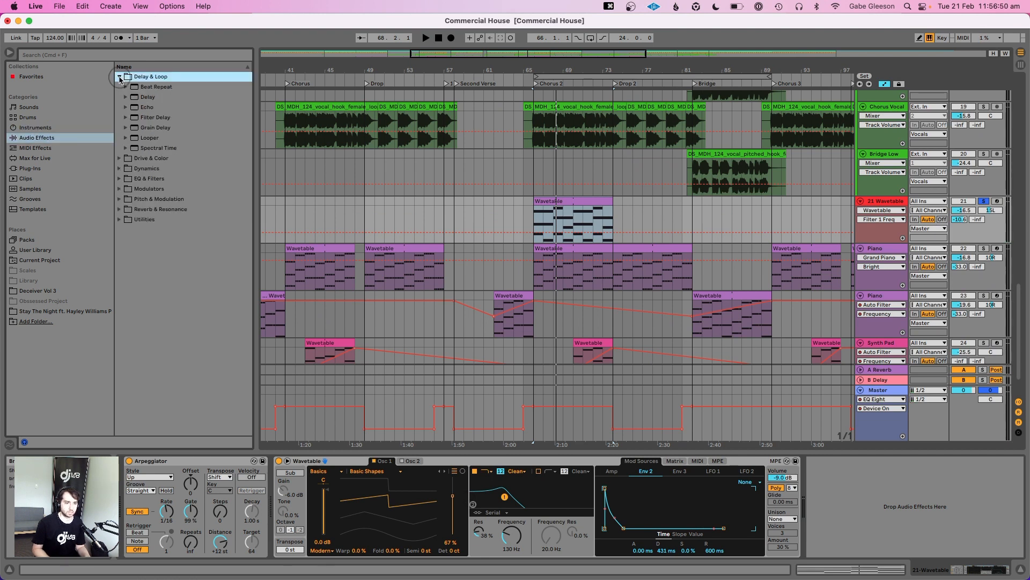
click(120, 78)
click(120, 86)
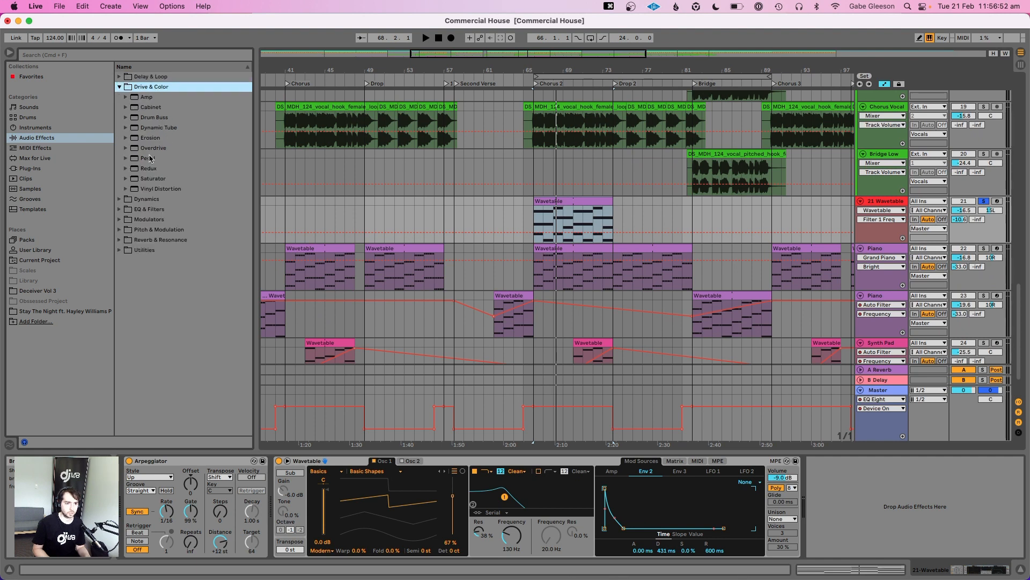
click(99, 55)
text(auto filter)
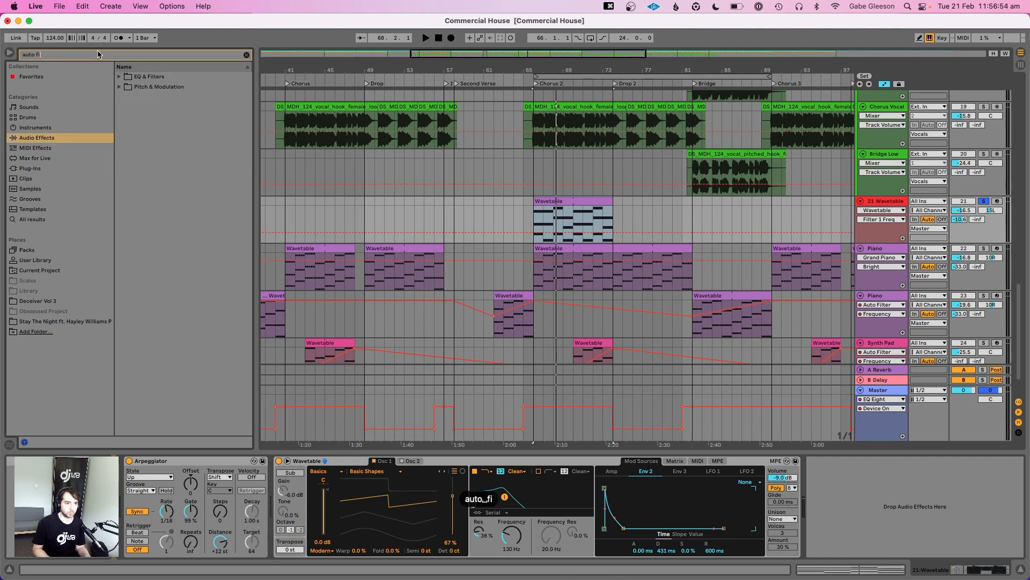
click(120, 76)
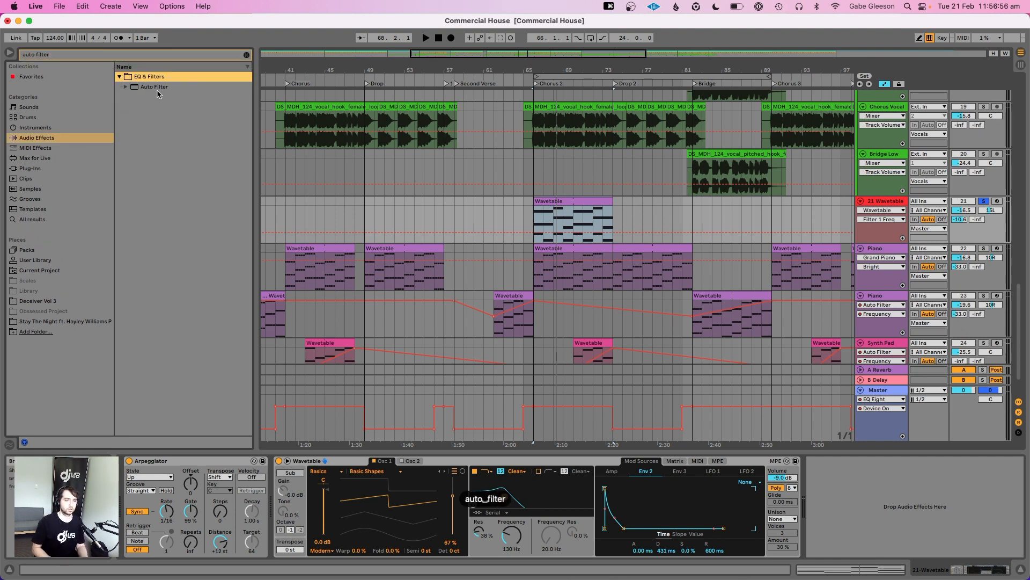
click(154, 87)
key(Return)
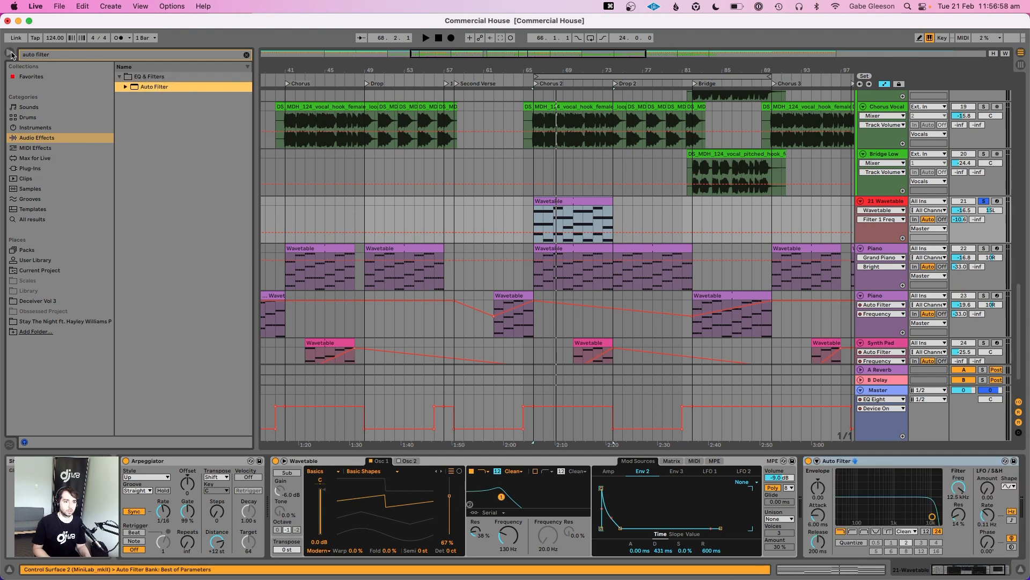
click(10, 52)
Set Auto Filter to 551 Hz with 27% resonance and show its Frequency automation on the Wavetable track
drag(933, 515, 880, 510)
key(space)
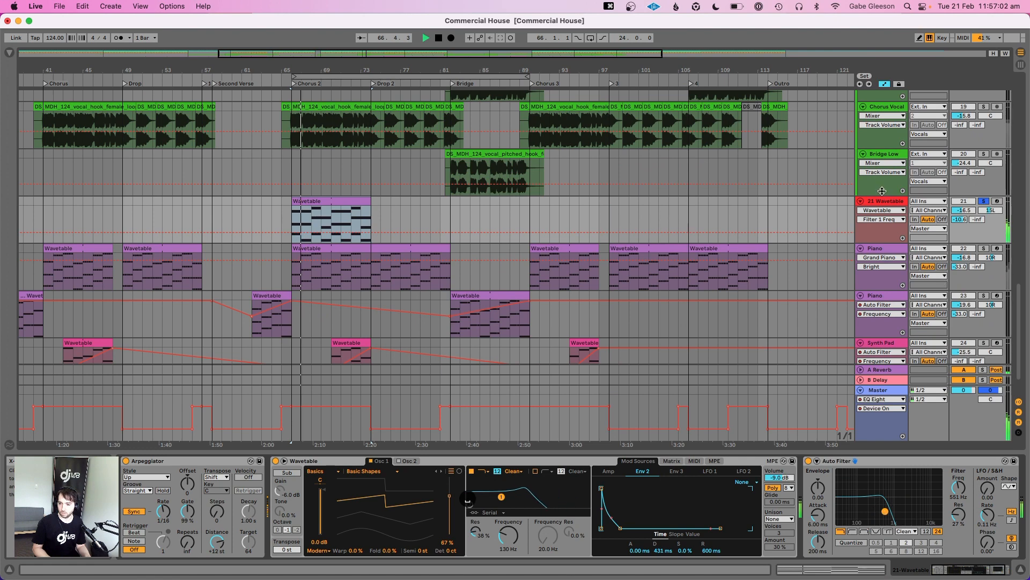
click(883, 210)
click(877, 242)
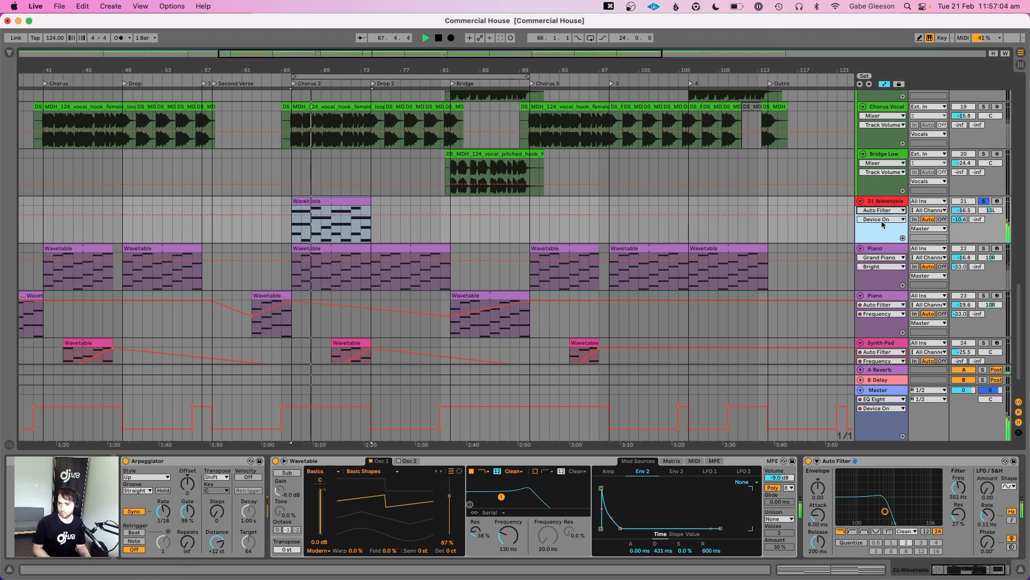
click(882, 219)
click(882, 269)
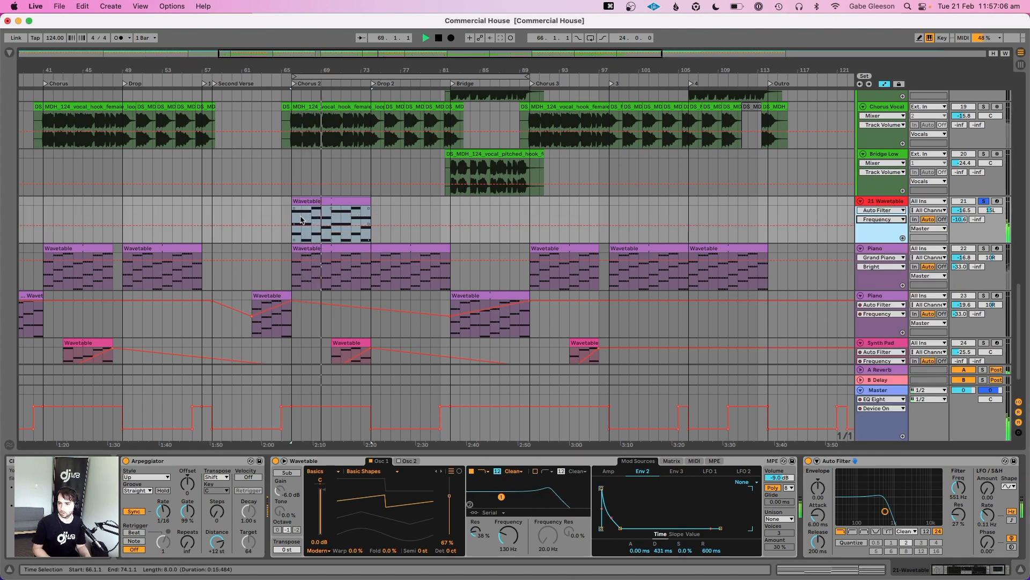
Automate the Auto Filter frequency to rise from 551 Hz to 19.9 kHz across the Chorus 2 Wavetable clip
click(370, 214)
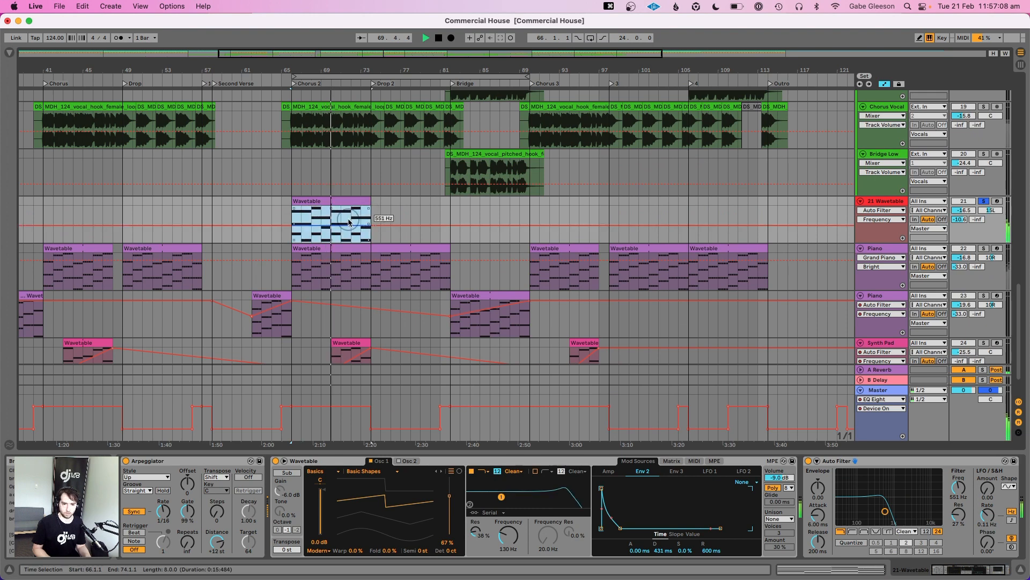
click(314, 231)
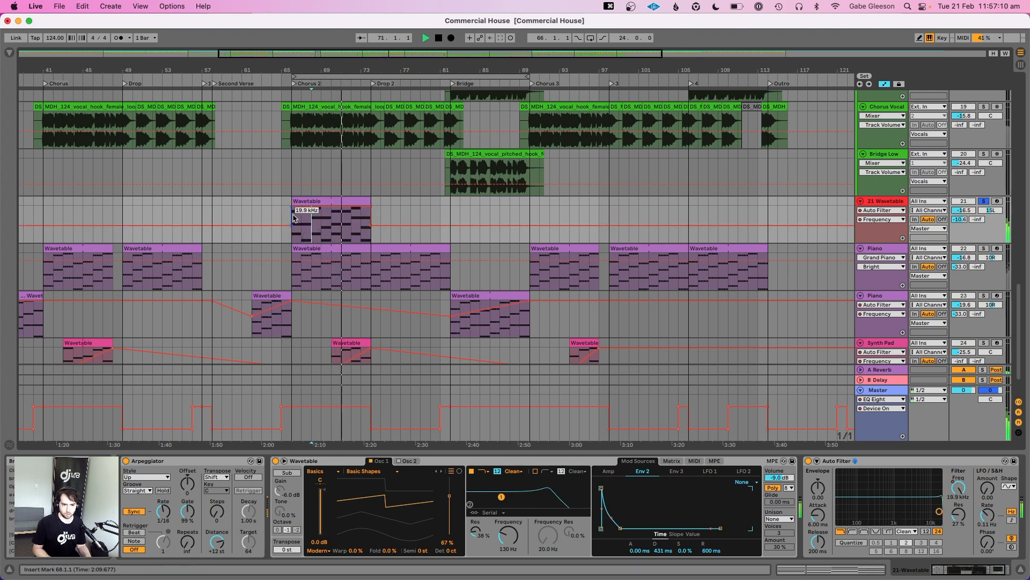
click(292, 207)
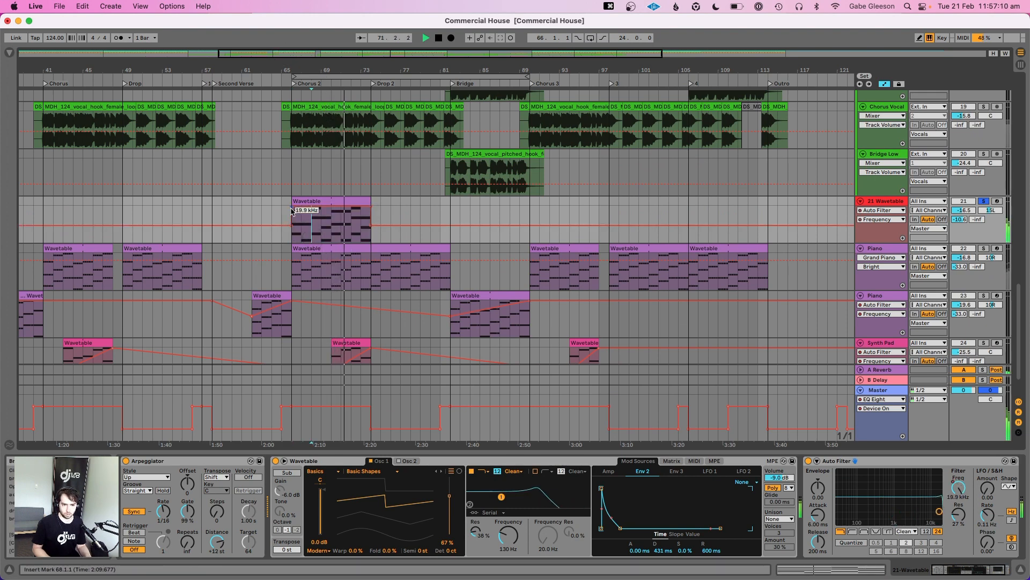
click(371, 225)
Raise the Wavetable track's volume to -15.9 dB and audition its Chorus 2 clip in the full mix
drag(964, 210, 972, 209)
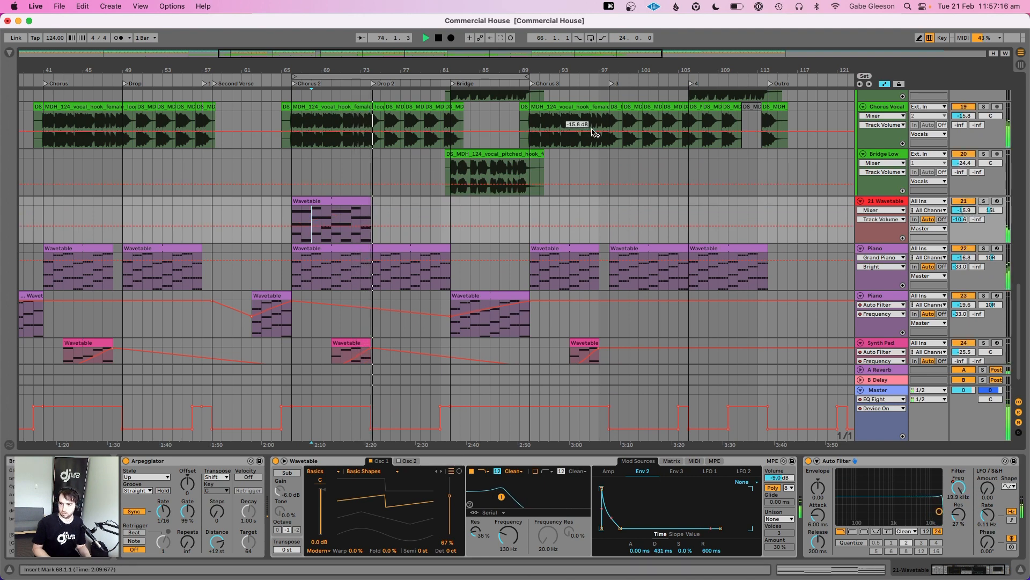
click(321, 201)
key(space)
key(space)
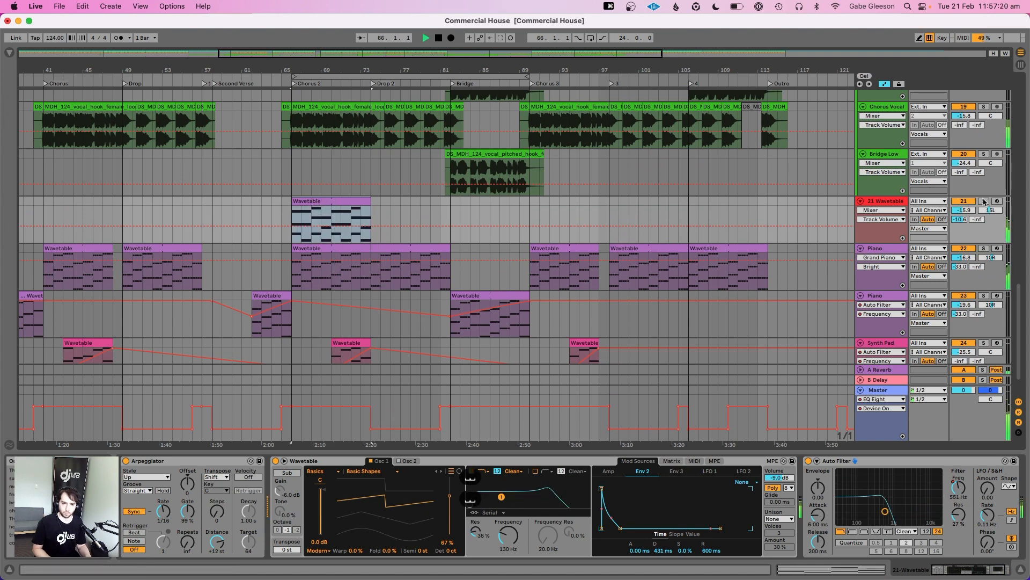
Solo the Wavetable track and turn on Wavetable's second oscillator, playing from the middle of the clip
click(984, 201)
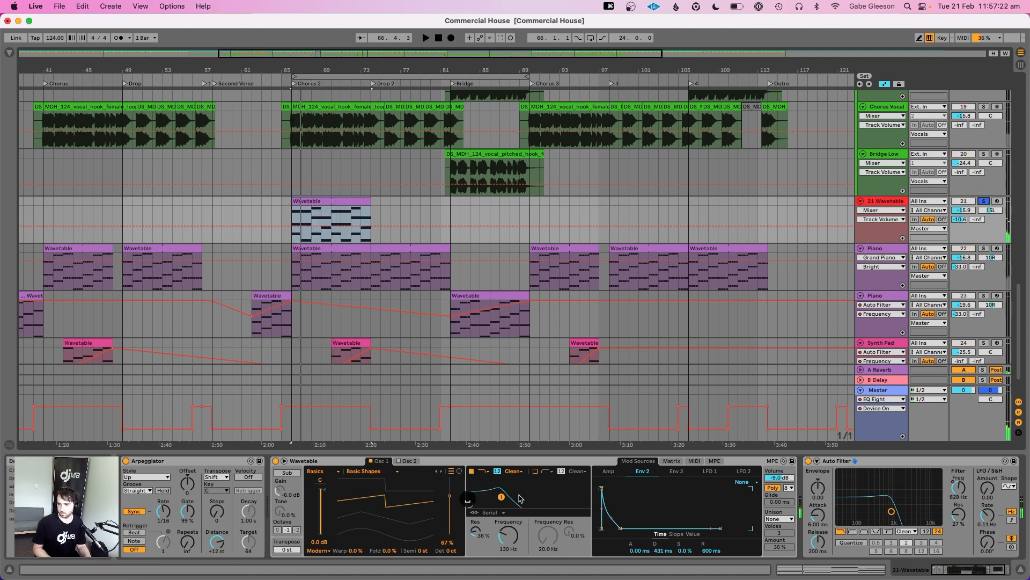
click(330, 219)
click(409, 461)
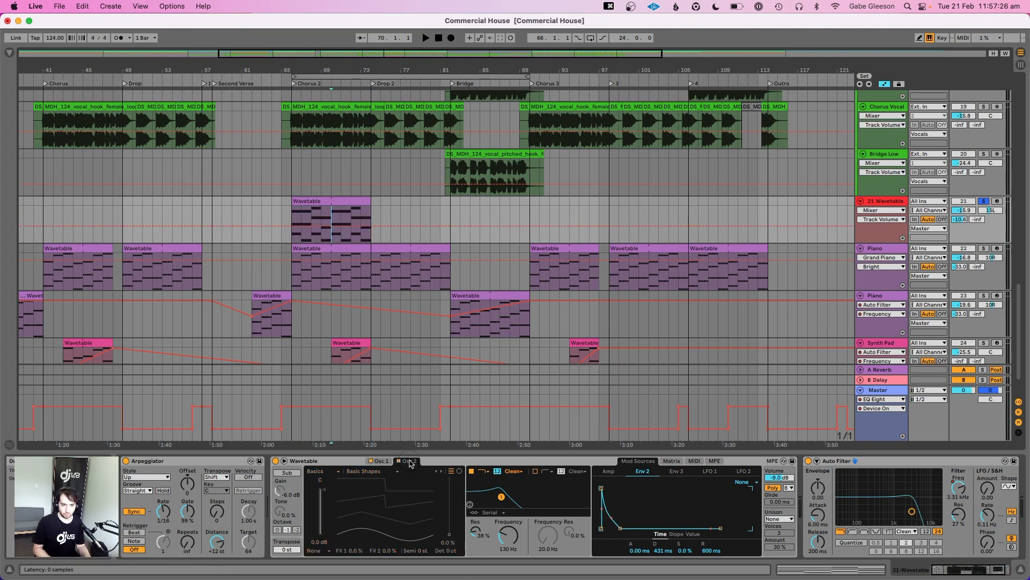
key(space)
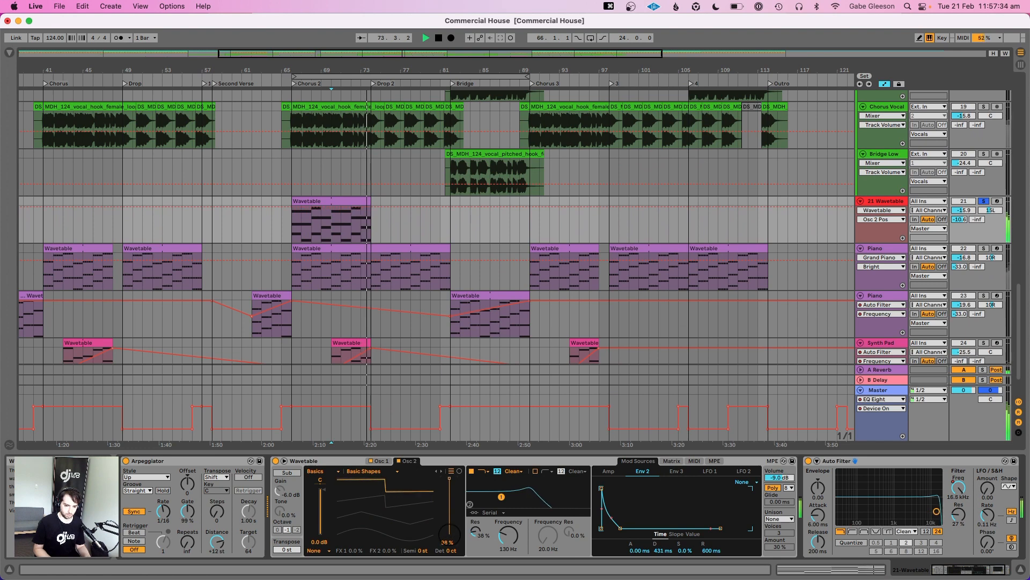
Set Oscillator 2's wavetable position to 96% and lower Filter 1's frequency to 93.3 Hz
drag(450, 535, 503, 543)
key(space)
key(space)
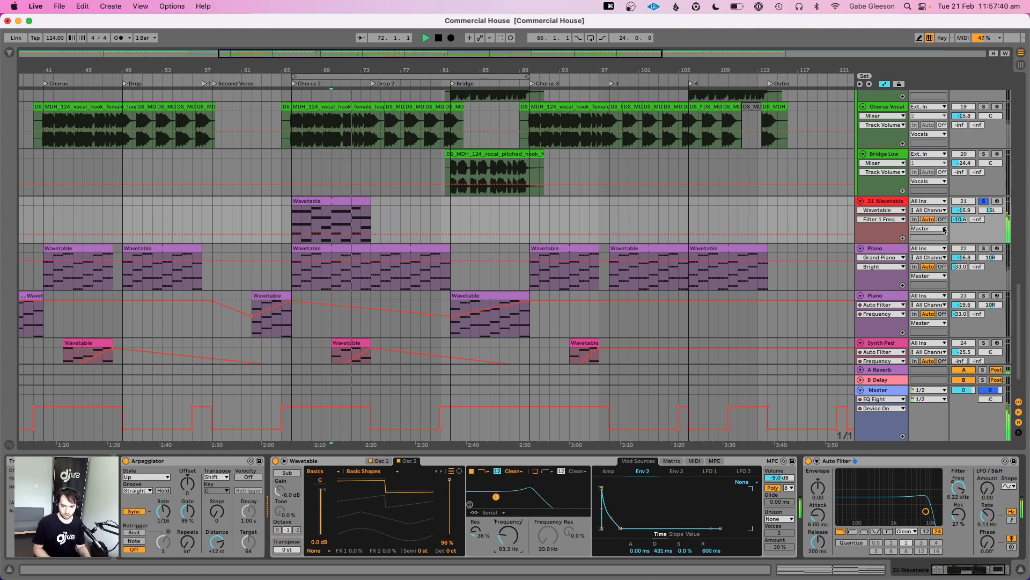
Lower the unsoloed Wavetable track's volume to -19.0 dB and shorten Envelope 2's decay to 397 ms
click(983, 201)
drag(964, 210, 964, 212)
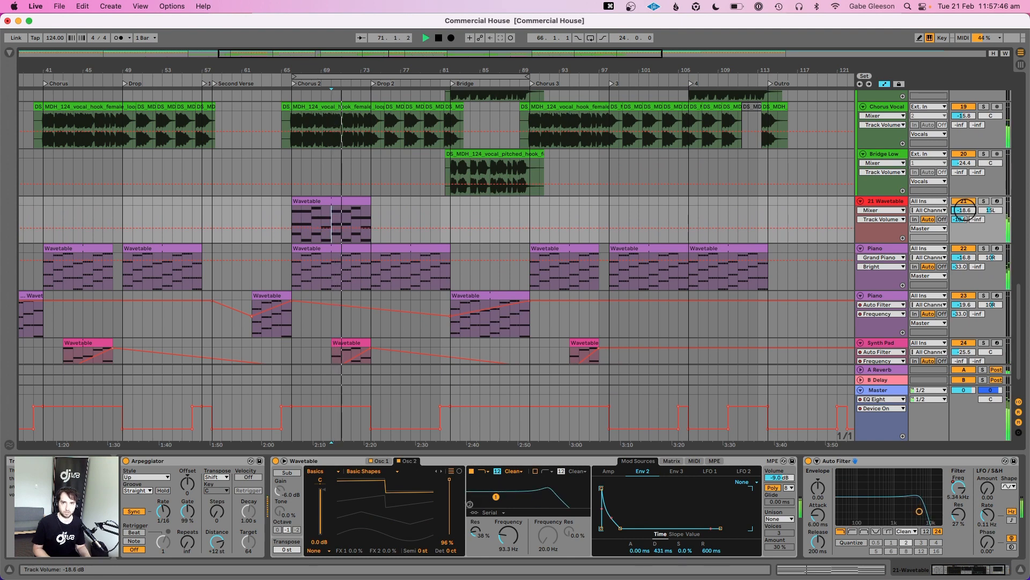
drag(966, 210, 967, 213)
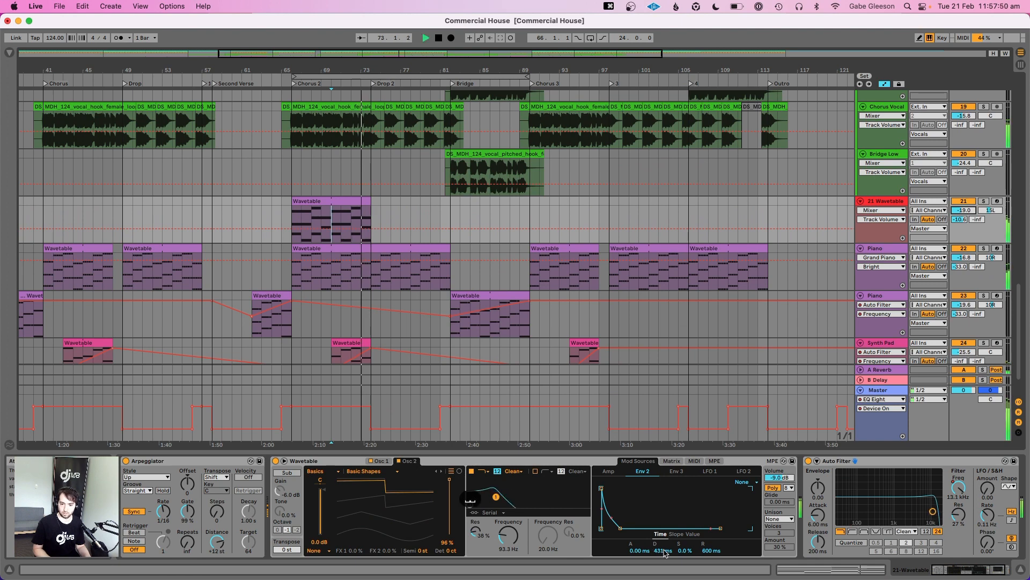
mouse_move(664, 553)
mouse_down()
mouse_move(664, 534)
mouse_move(664, 554)
mouse_up()
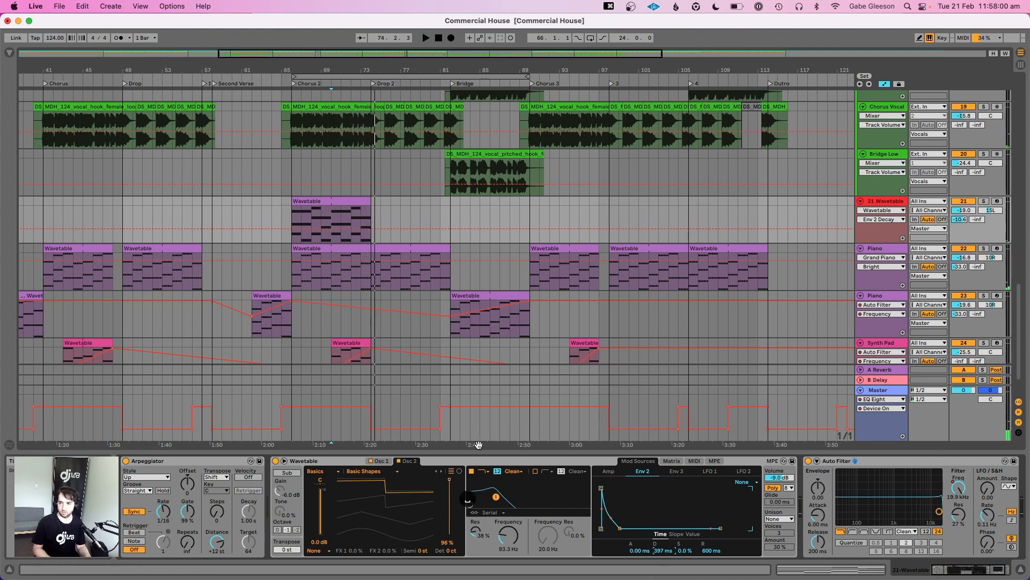
Set the Arpeggiator's transpose steps to 1 and audition the Wavetable track soloed from bar 70
click(217, 513)
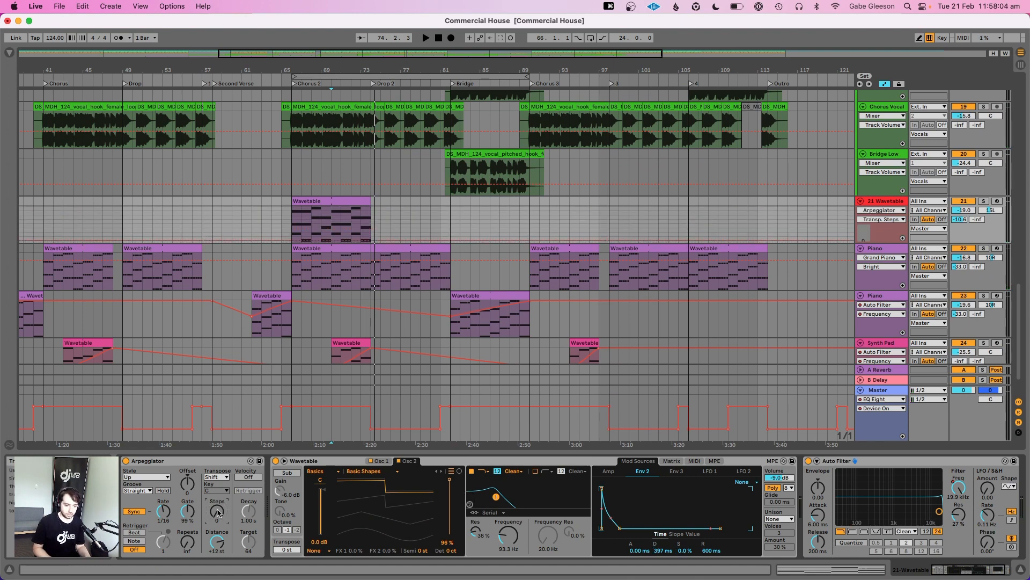
drag(217, 513, 217, 510)
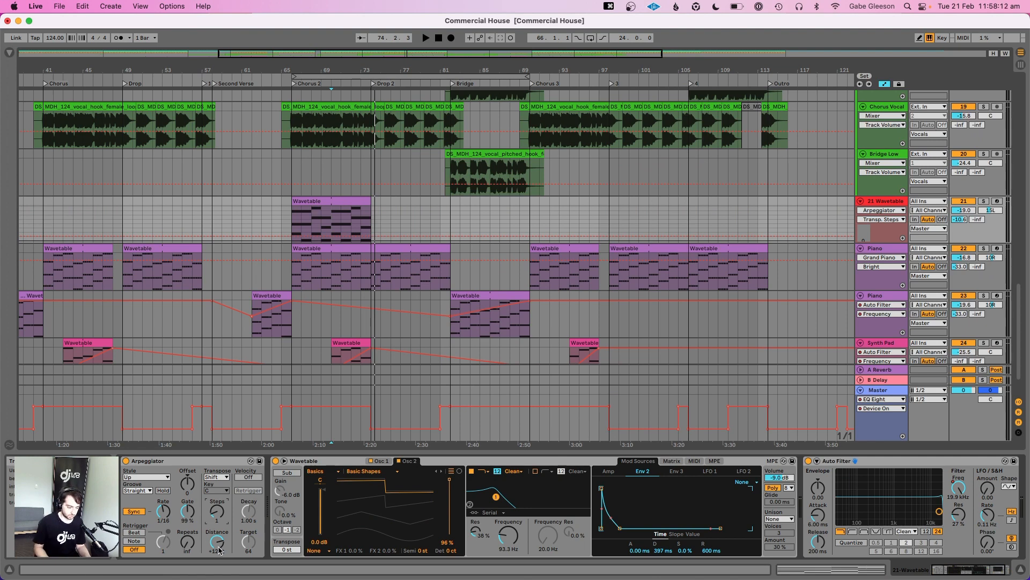
click(984, 203)
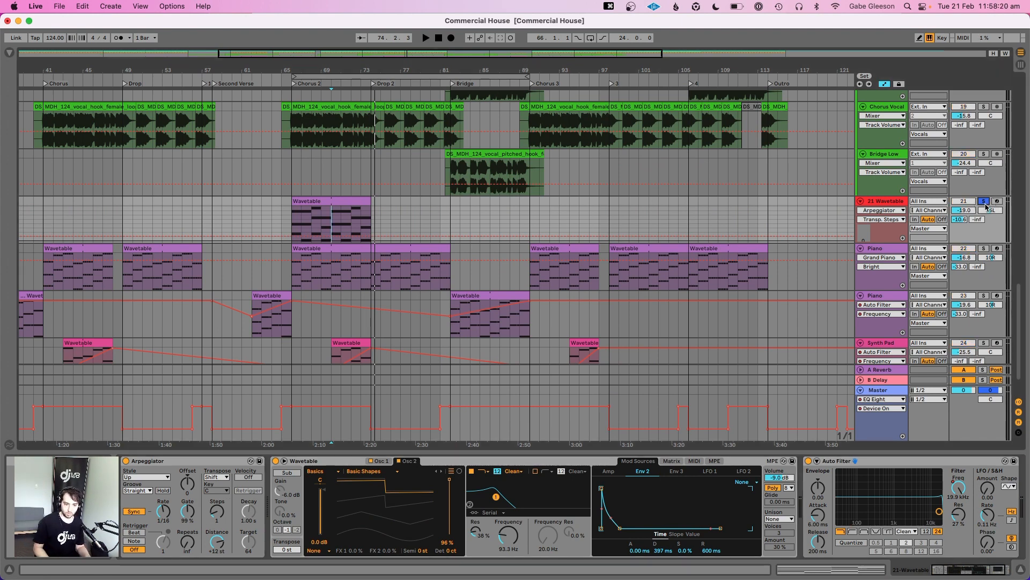
key(space)
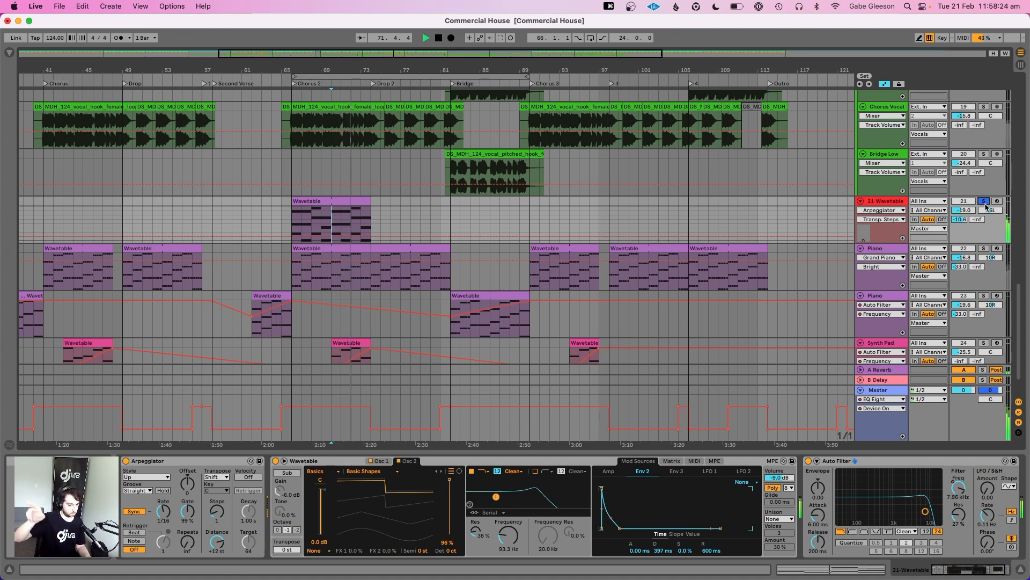
Unsolo the Wavetable track and lower its volume to -24.0 dB while playing it in the full mix
click(985, 202)
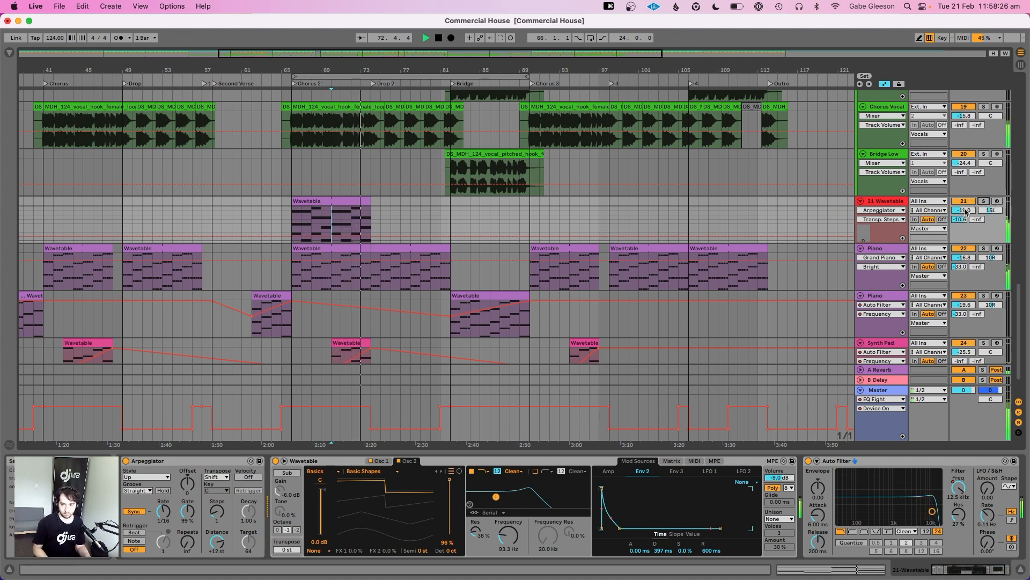
drag(965, 211, 964, 208)
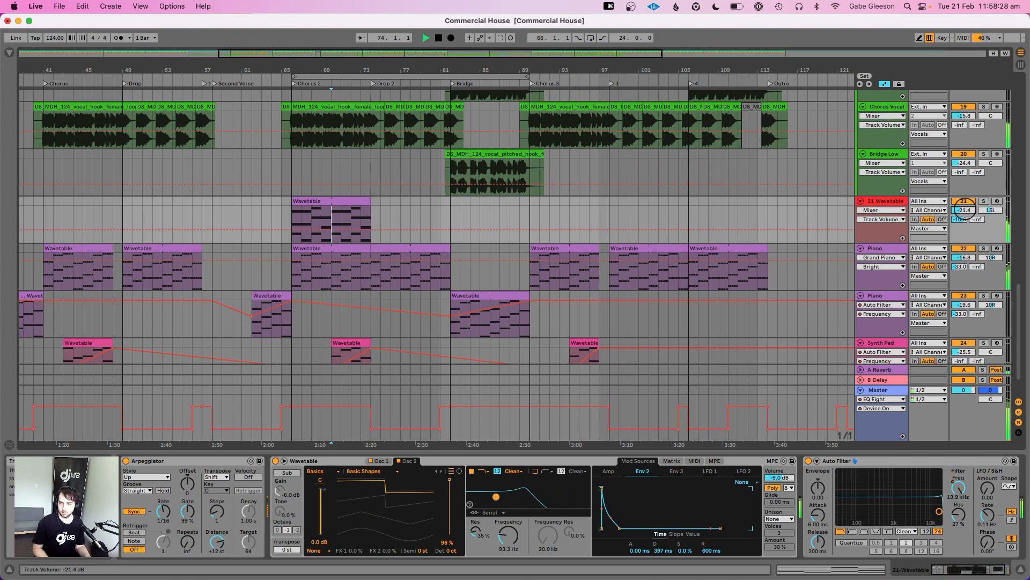
key(space)
key(space)
drag(965, 209, 965, 212)
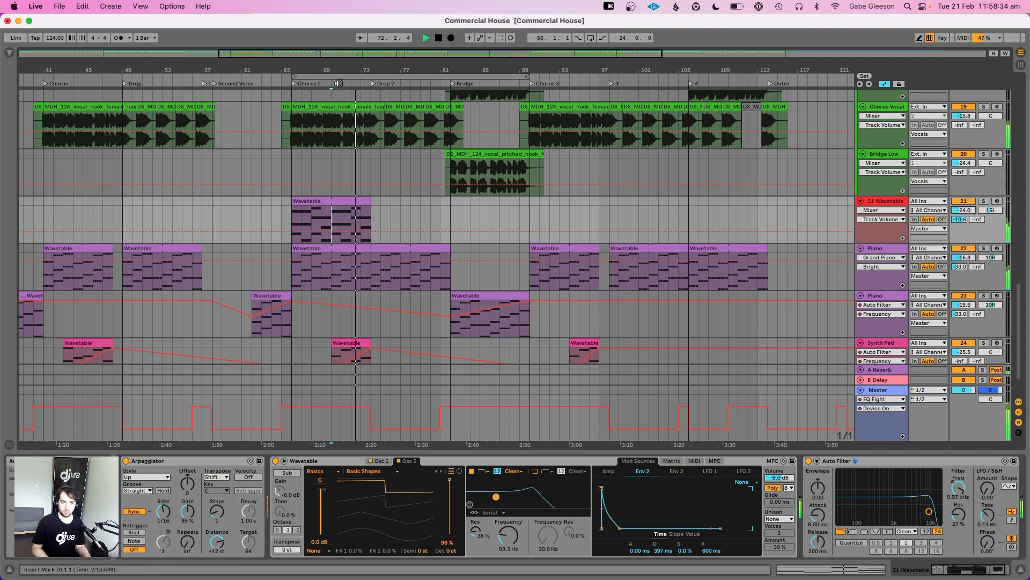
key(space)
Insert a MIDI track below the Wavetable track, take its MIDI input from 21-Wavetable, and arm it for recording
click(894, 204)
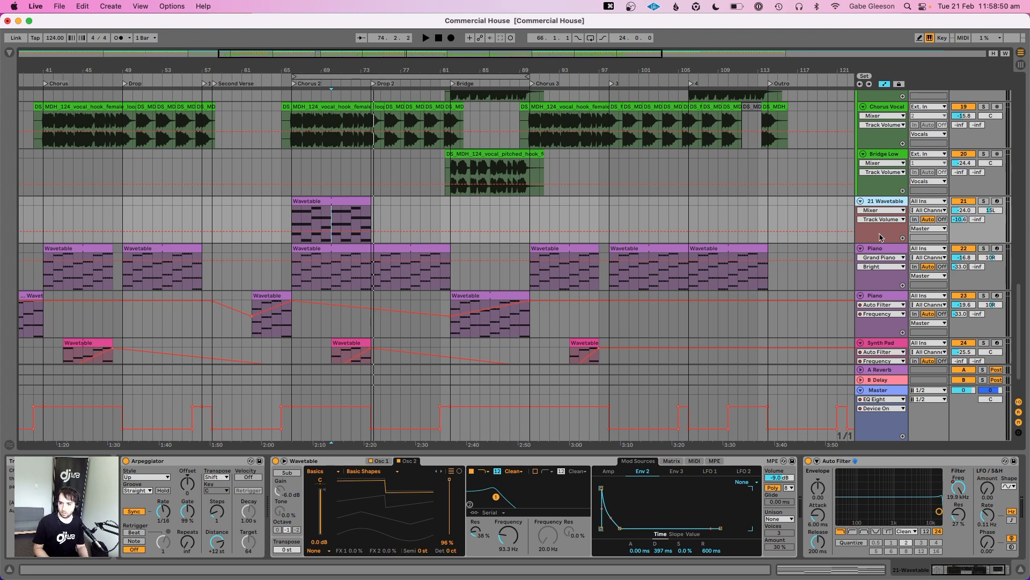
key(super+shift+t)
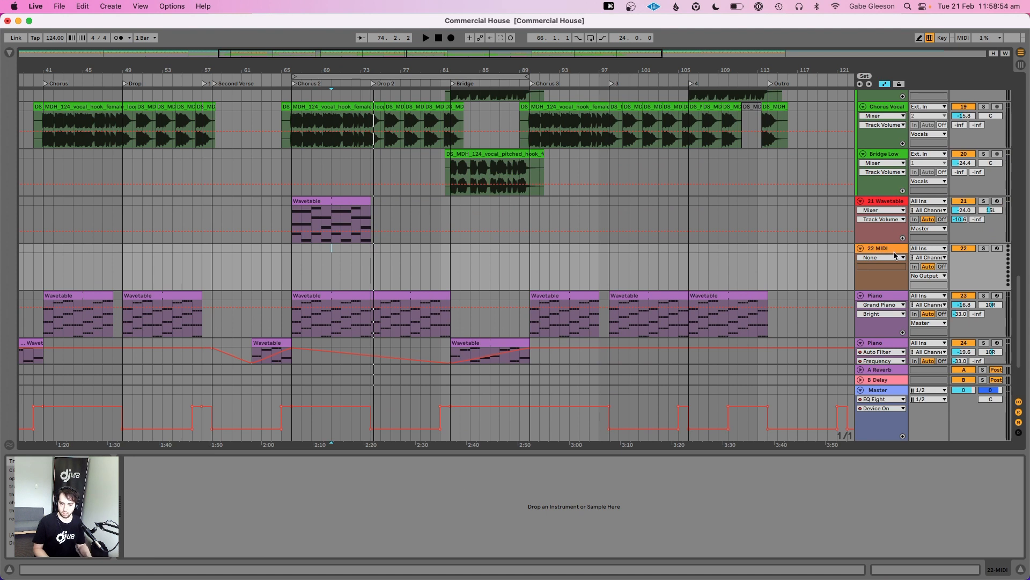
click(934, 249)
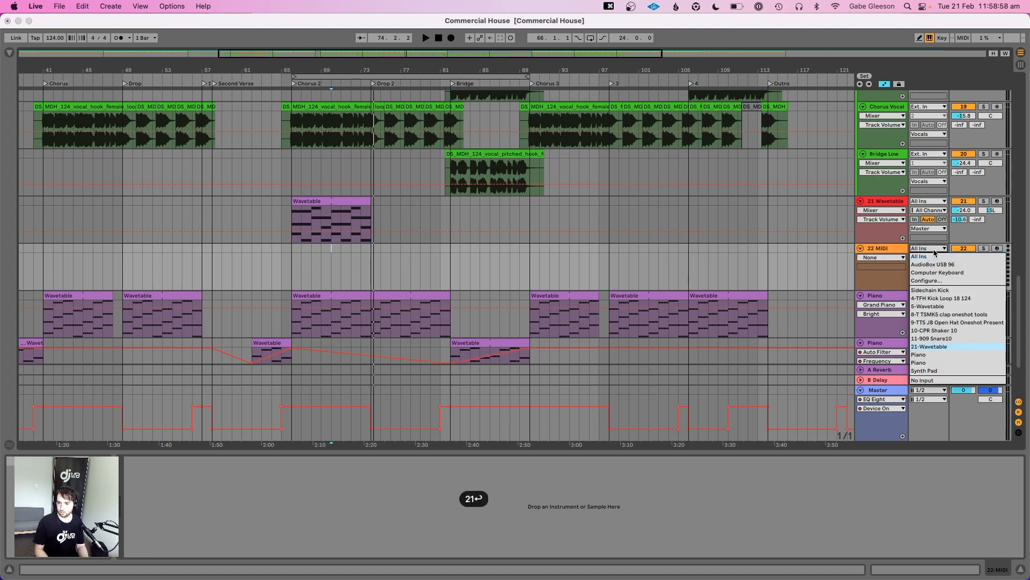
key(Return)
click(998, 248)
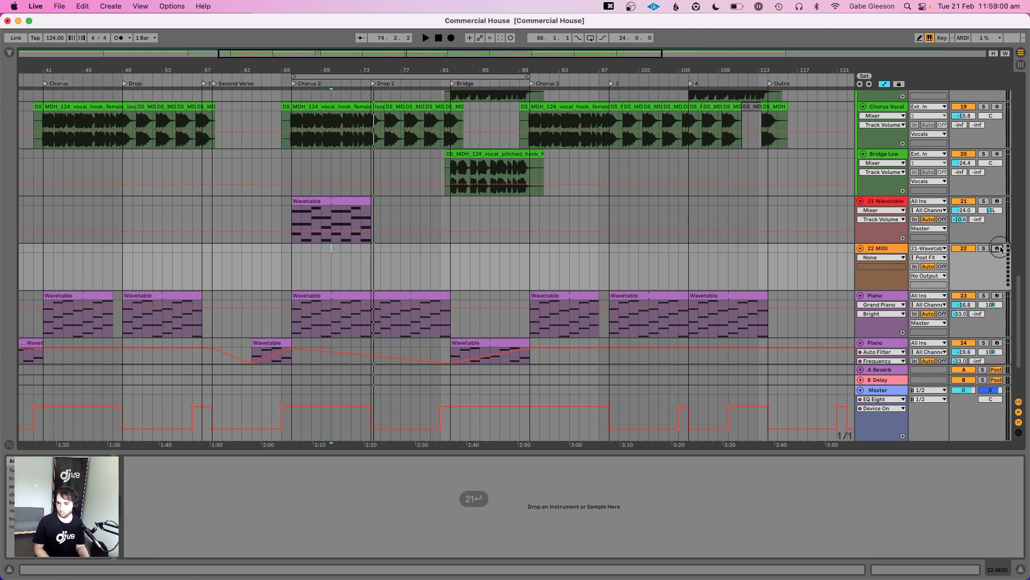
Record the arpeggiator's output onto the new MIDI track from bar 70 and stop at Drop 2
drag(329, 67, 329, 86)
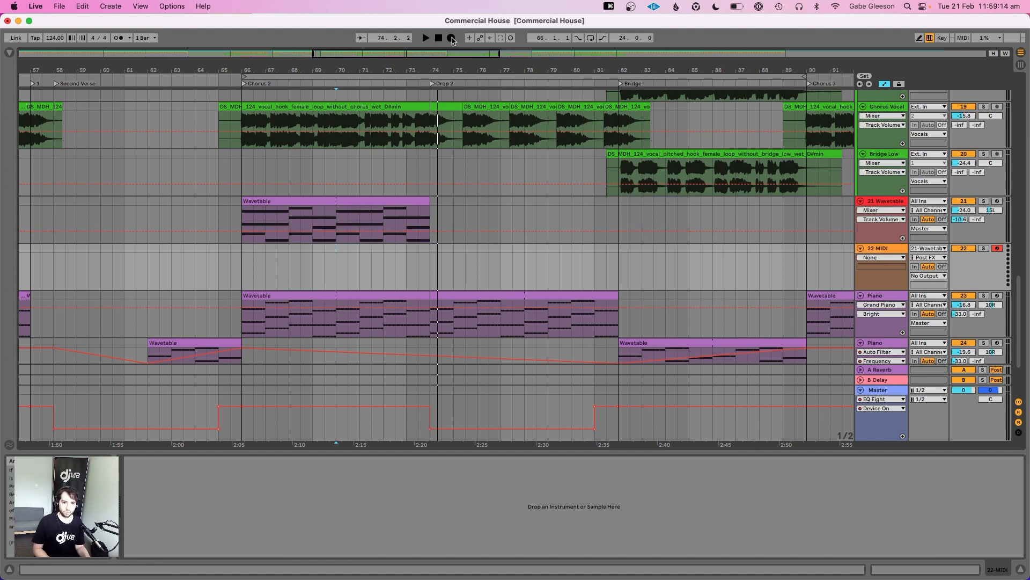
click(452, 38)
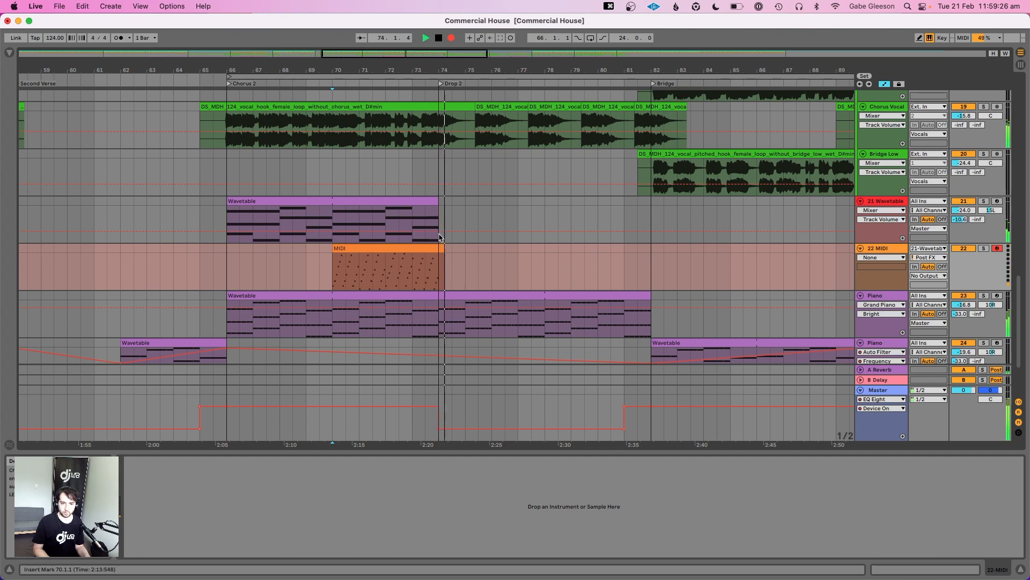
key(space)
click(444, 249)
Move the recorded clip, ending at Drop 2, over the Wavetable clip's second half and delete the empty MIDI track
drag(445, 249, 409, 216)
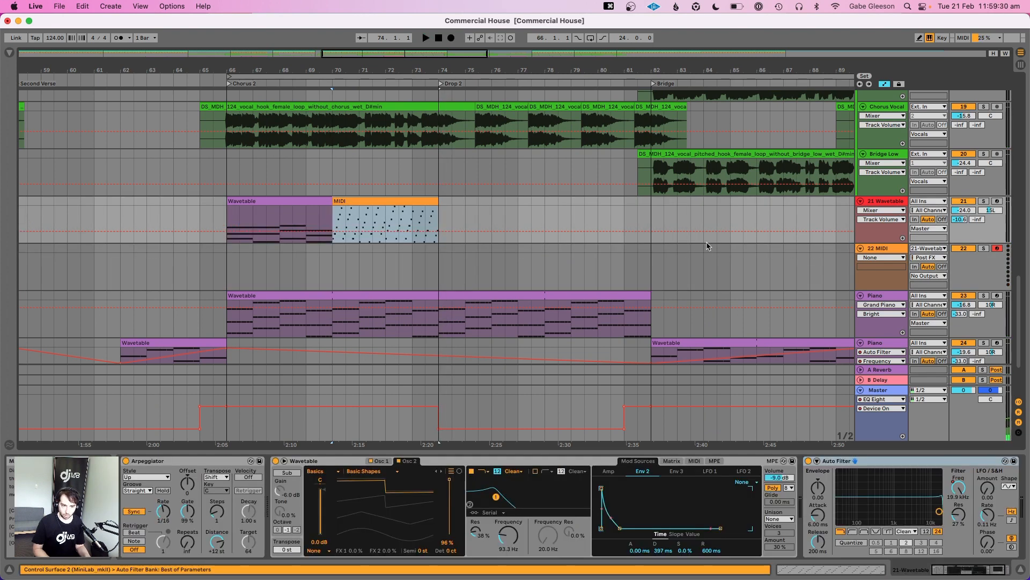
click(875, 249)
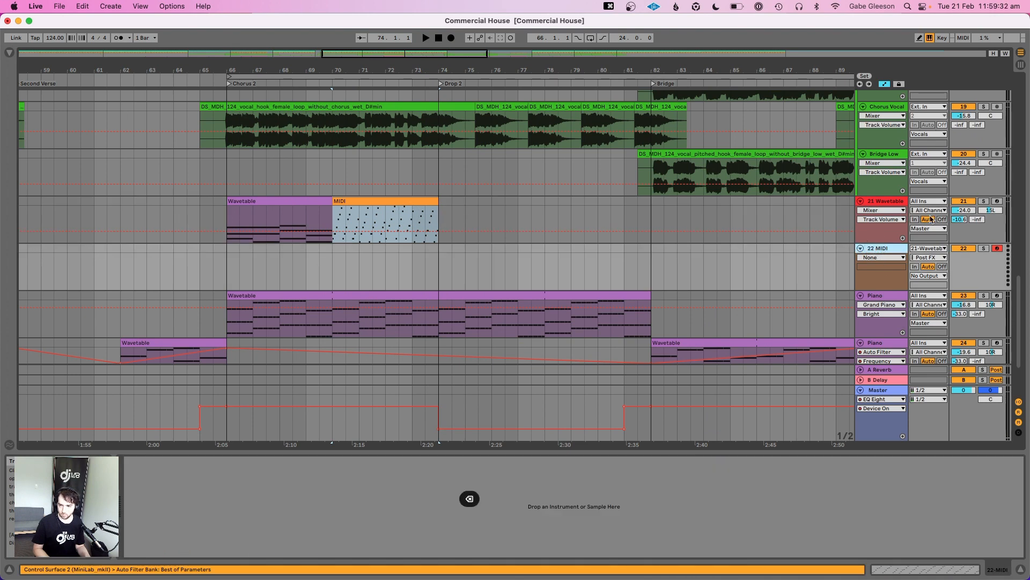
key(BackSpace)
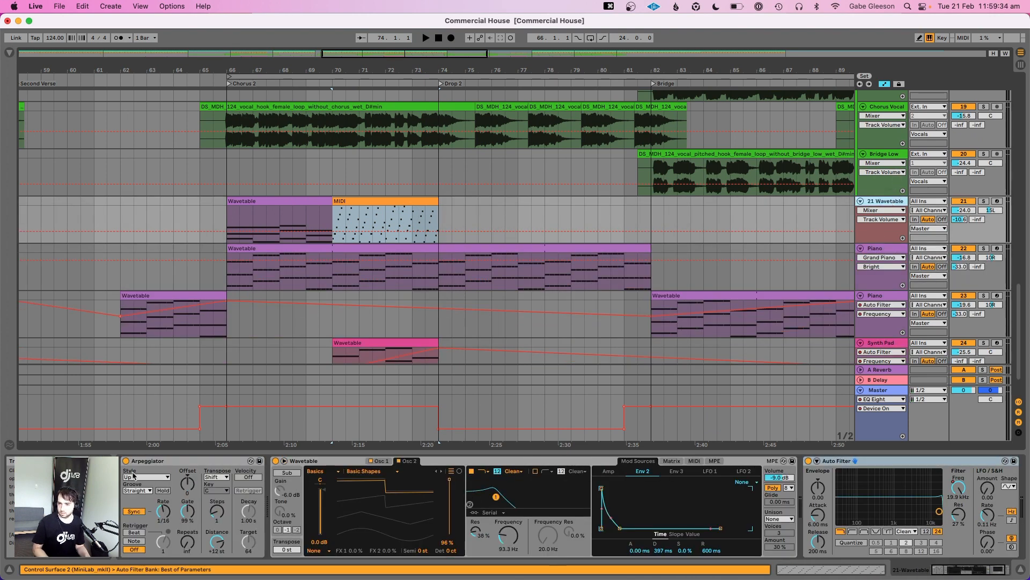
Turn off the Arpeggiator and open the recorded clip in an enlarged note editor while playing it soloed
click(129, 470)
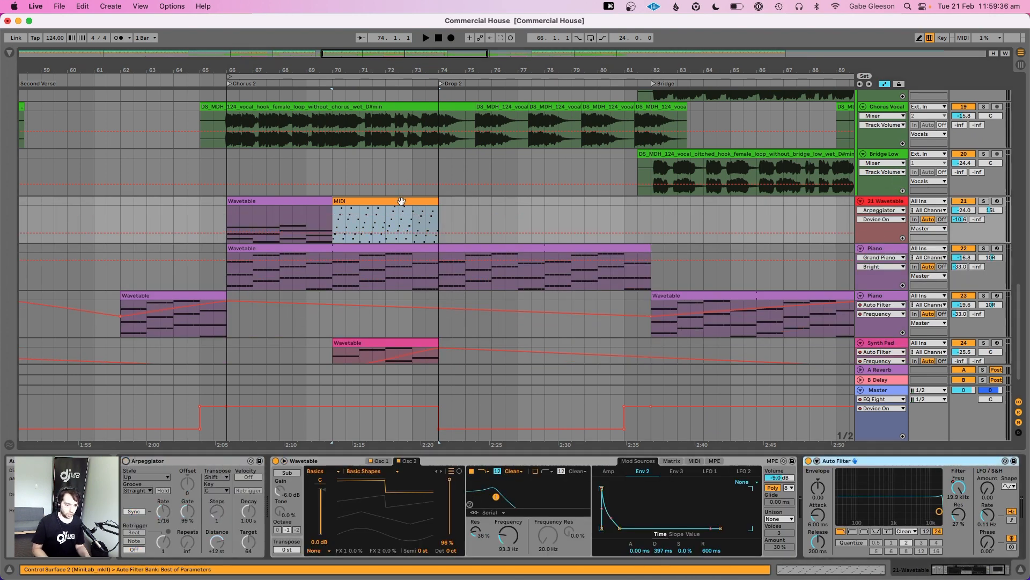
key(space)
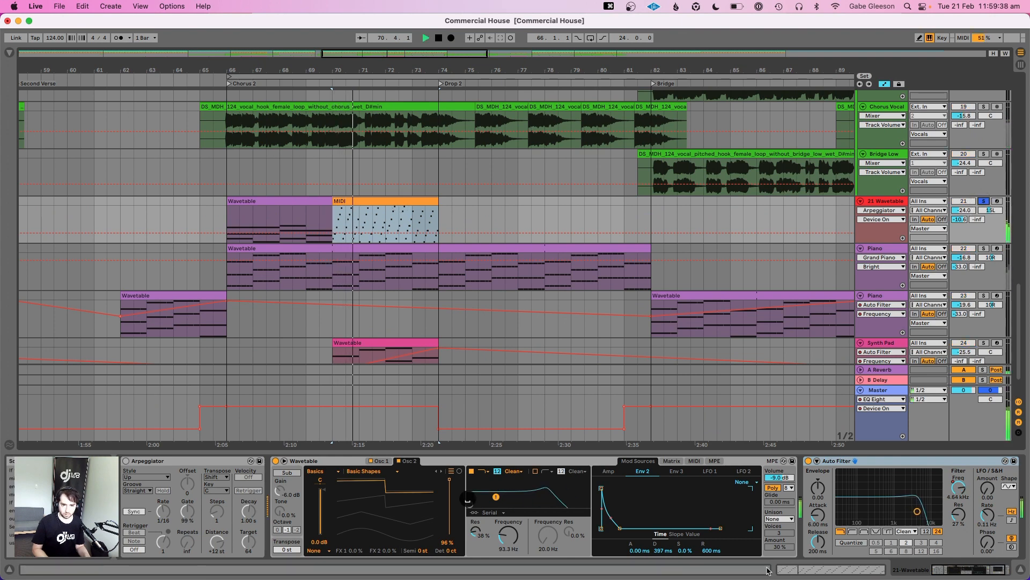
key(shift+Tab)
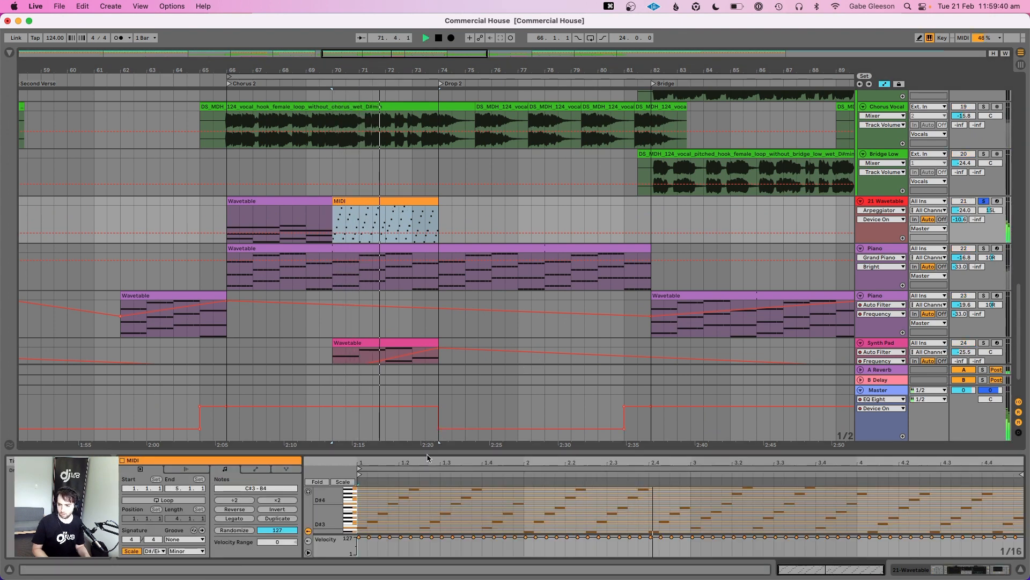
drag(426, 453, 423, 246)
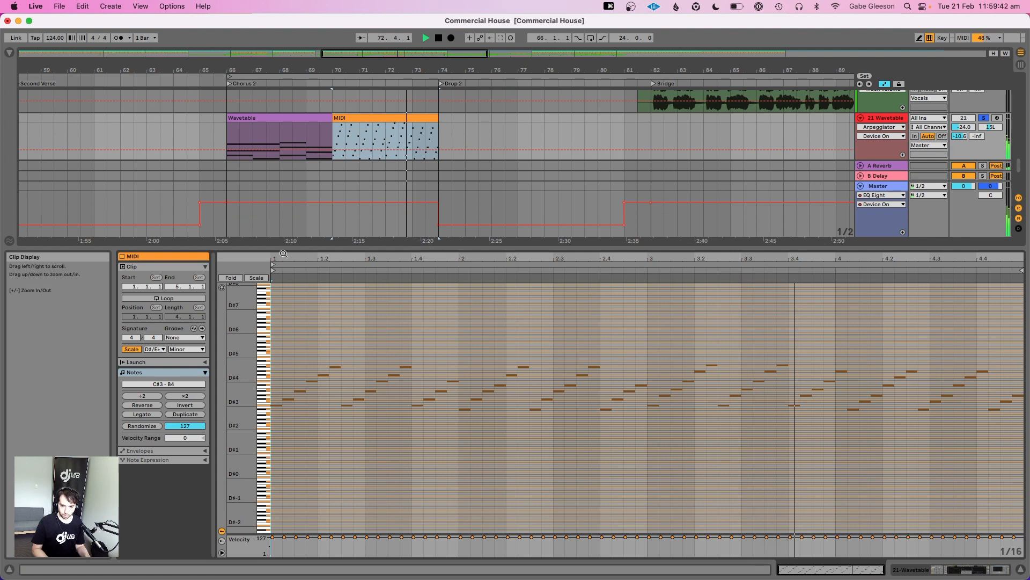
drag(283, 254, 280, 266)
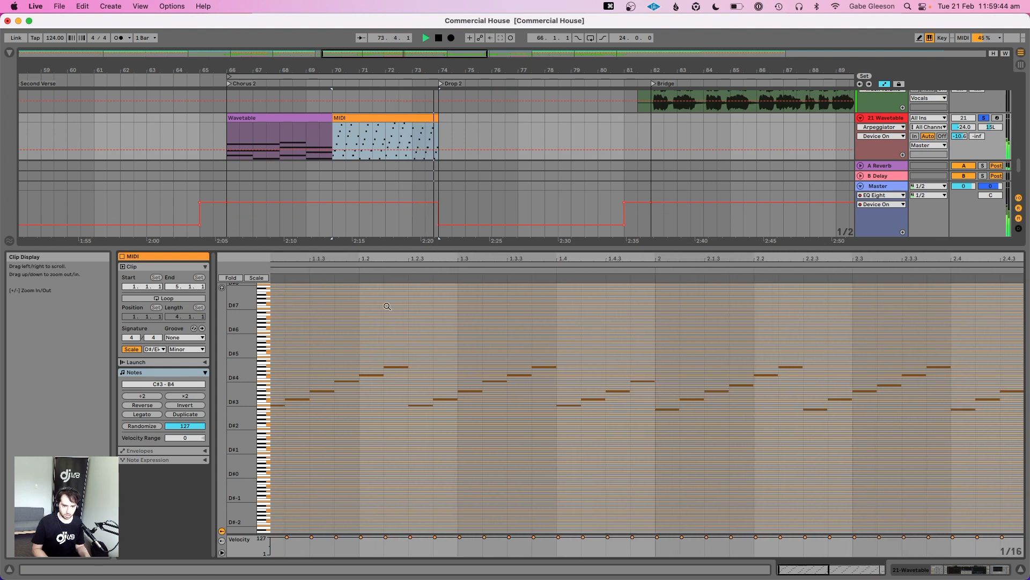
key(space)
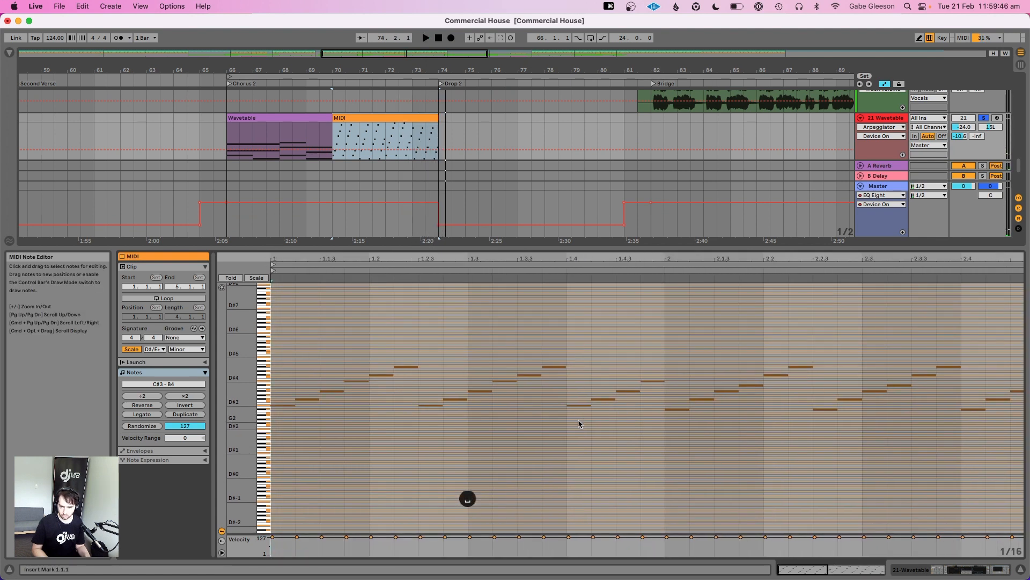
Play the recorded arpeggio from its start and examine its note pattern through to the end of the clip
click(533, 414)
drag(571, 259, 568, 258)
drag(569, 257, 564, 212)
key(super+a)
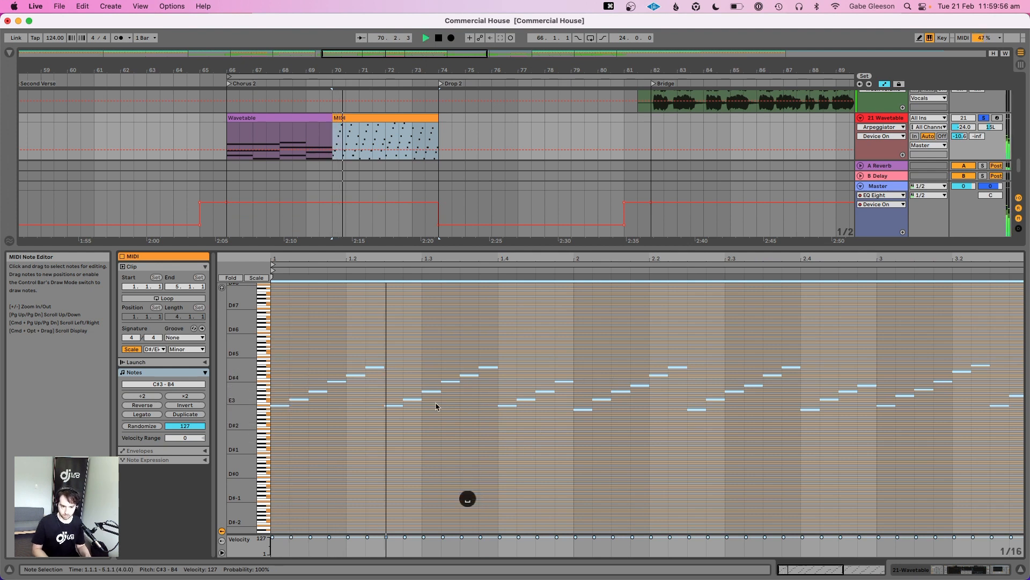
scroll(523, 419, right, 5)
scroll(524, 419, right, 10)
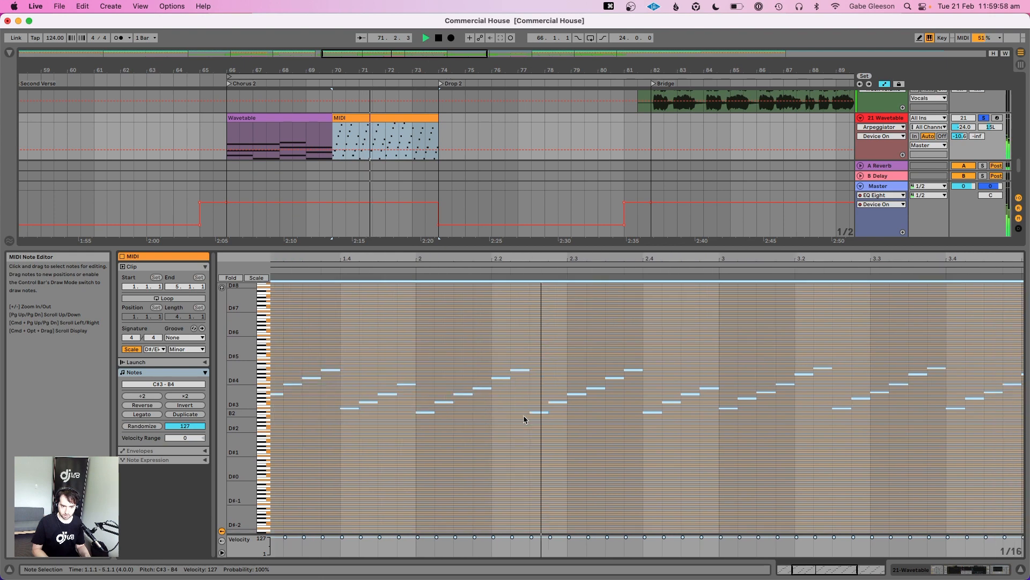
scroll(524, 419, right, 3)
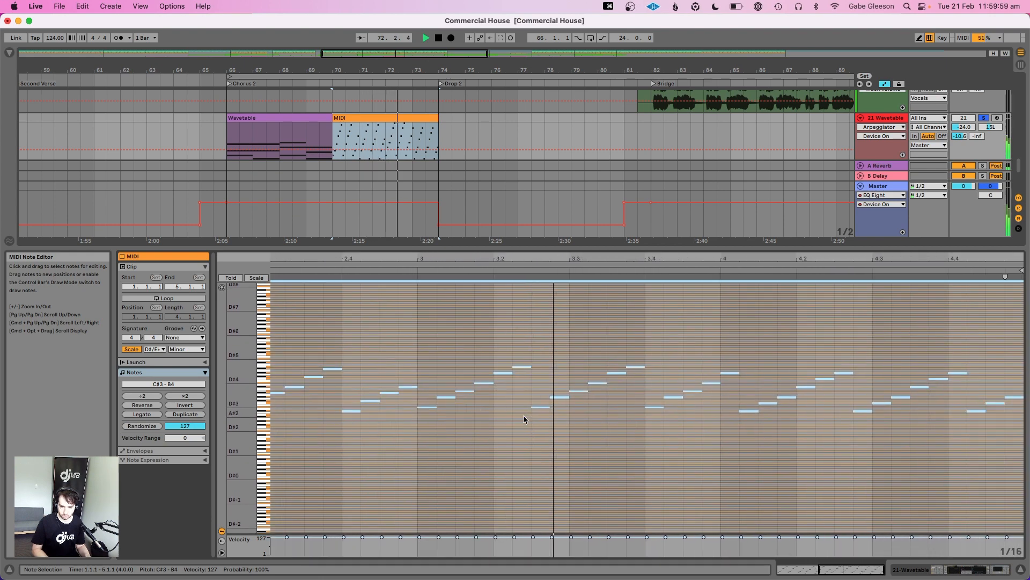
Audition the recorded clip's second half from around bar 72 and check the notes where its fourth bar begins
click(393, 131)
click(398, 132)
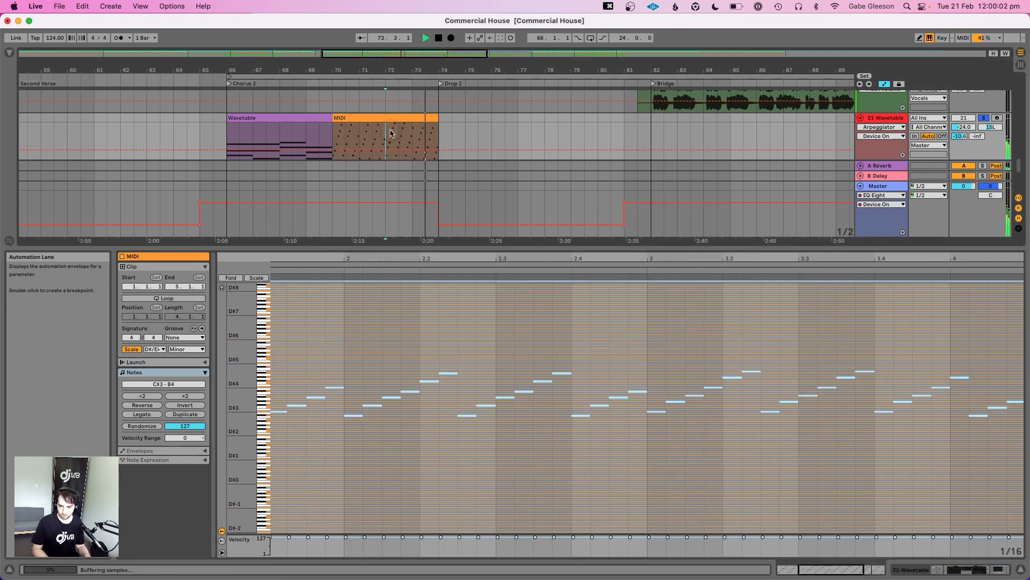
key(space)
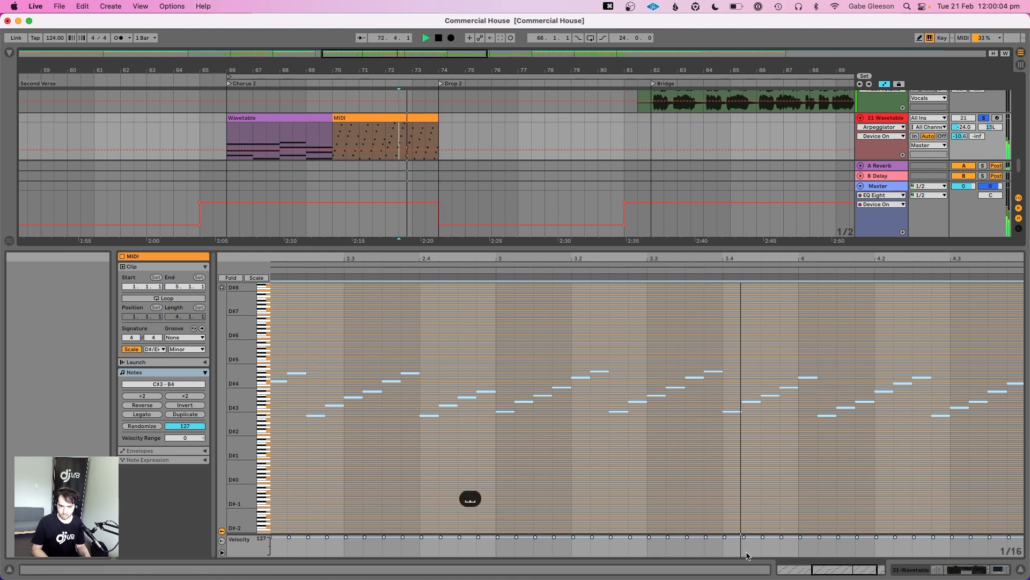
key(space)
click(384, 134)
key(space)
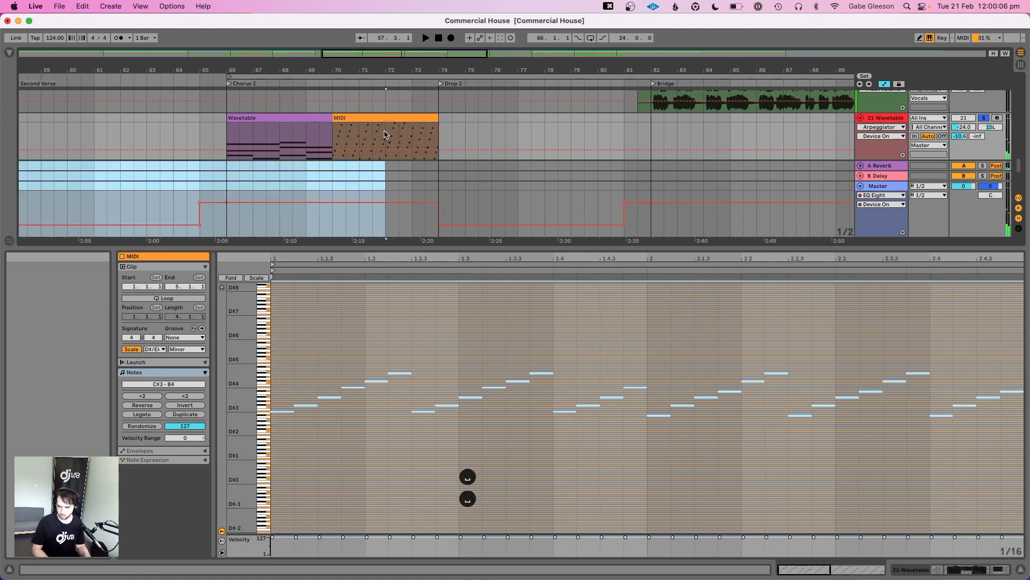
click(384, 132)
key(space)
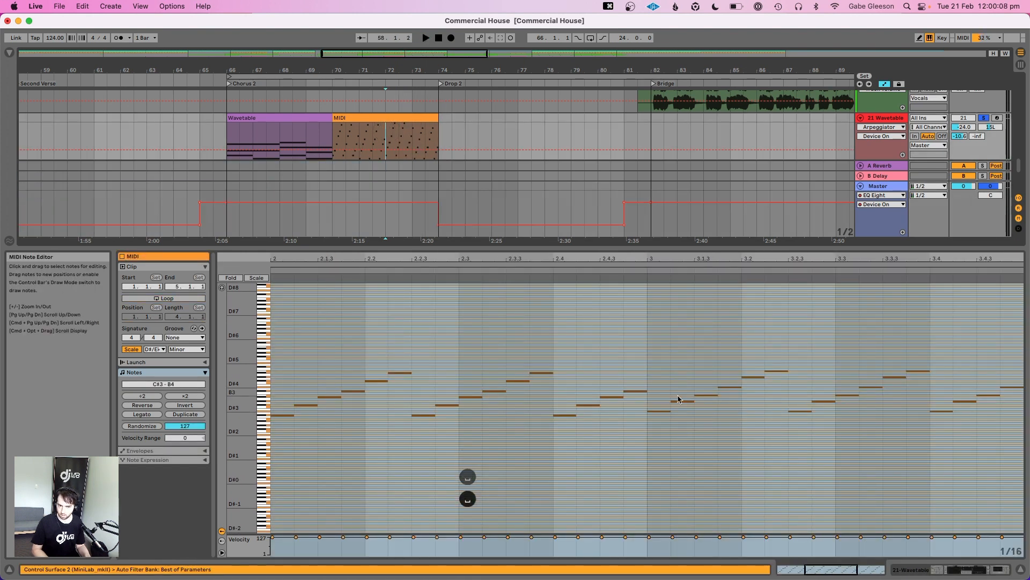
key(space)
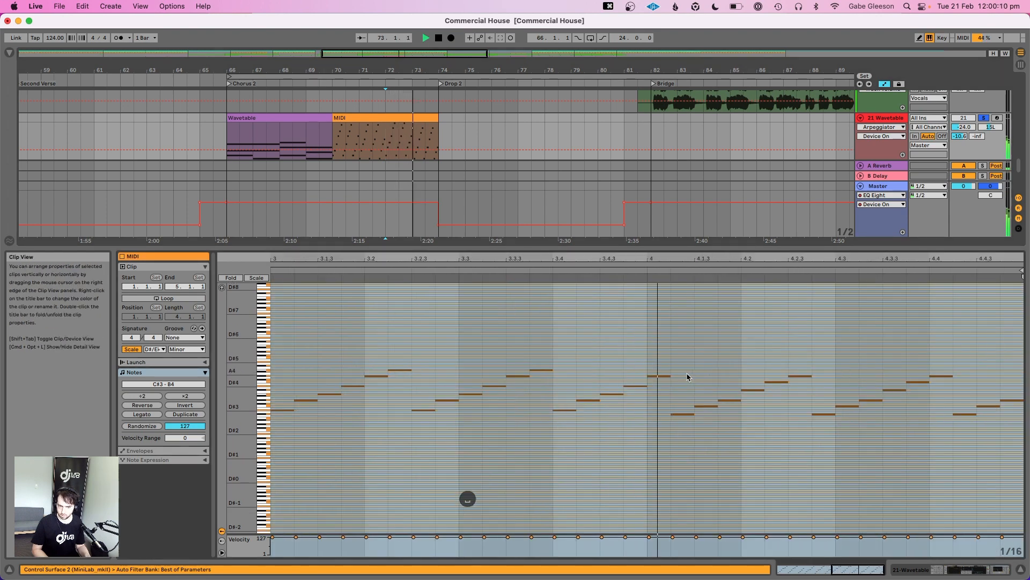
key(space)
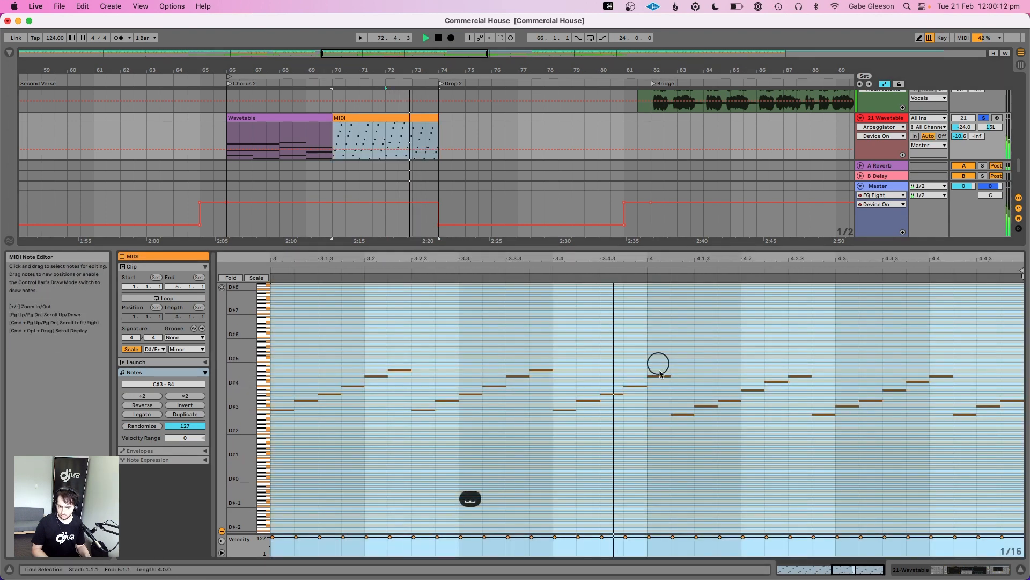
Delete the high note at 4.1.1 and shift all following notes one sixteenth earlier to start on that beat
click(661, 377)
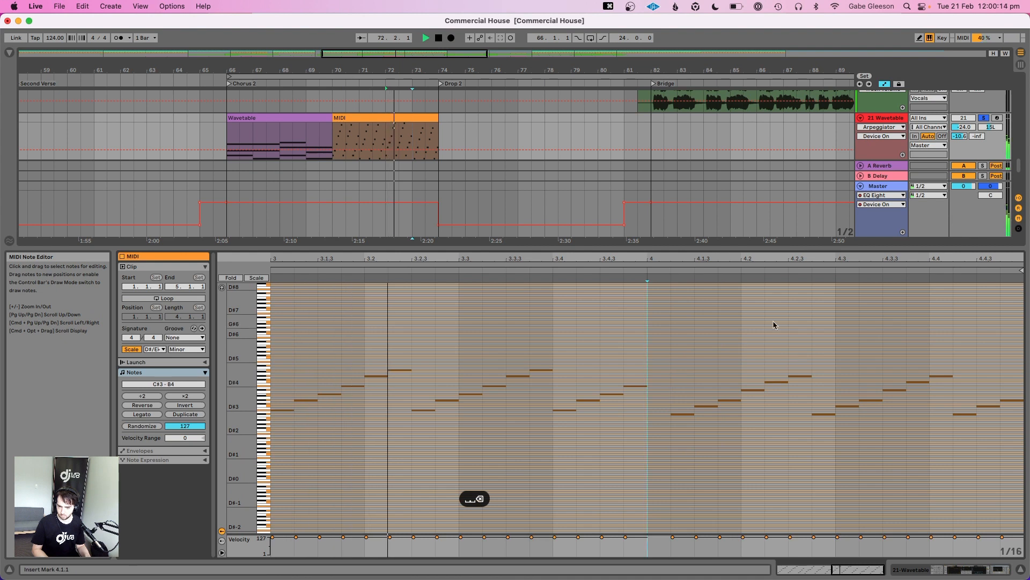
key(BackSpace)
drag(677, 324, 803, 362)
drag(911, 424, 1026, 429)
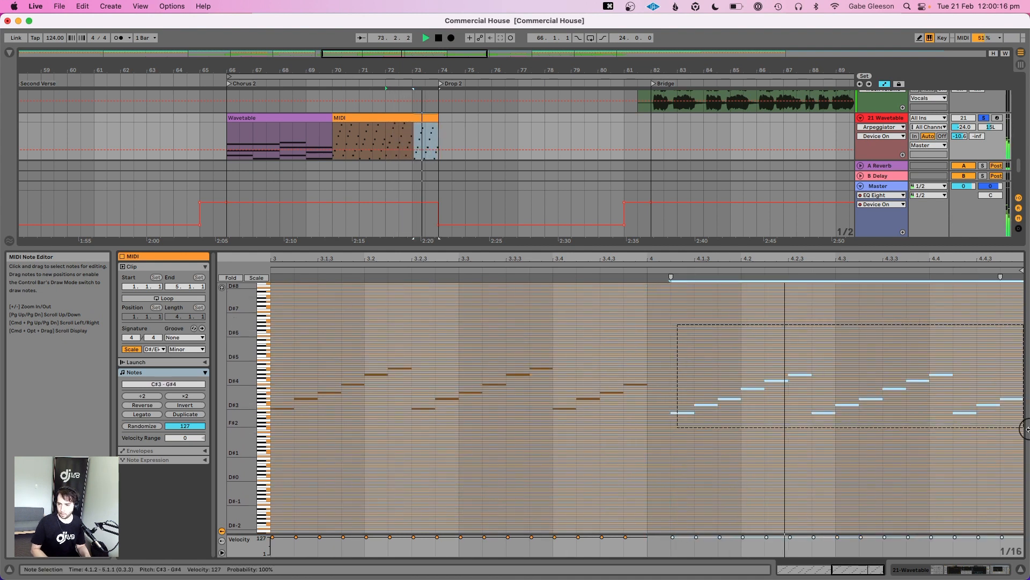
key(Left)
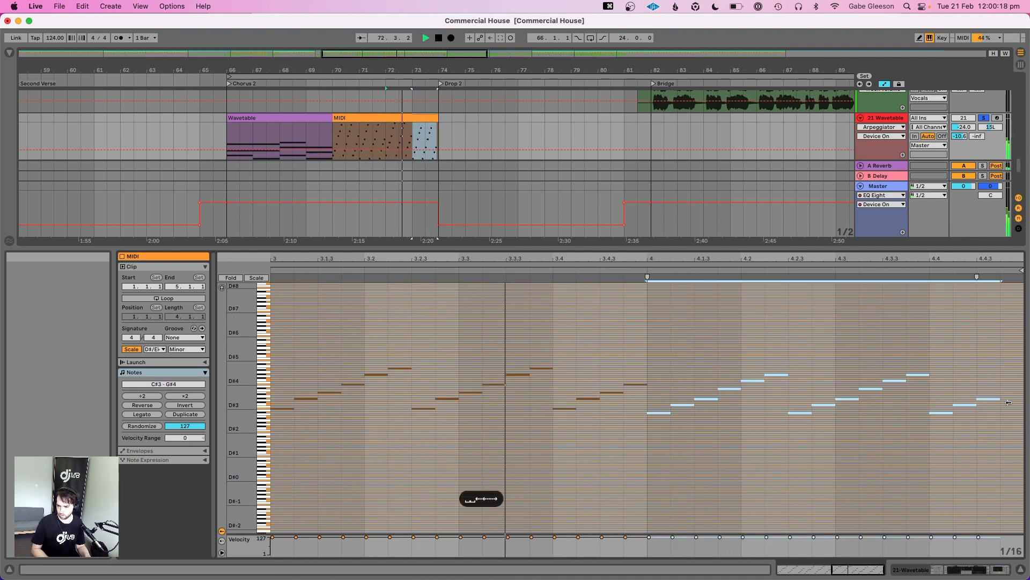
click(994, 382)
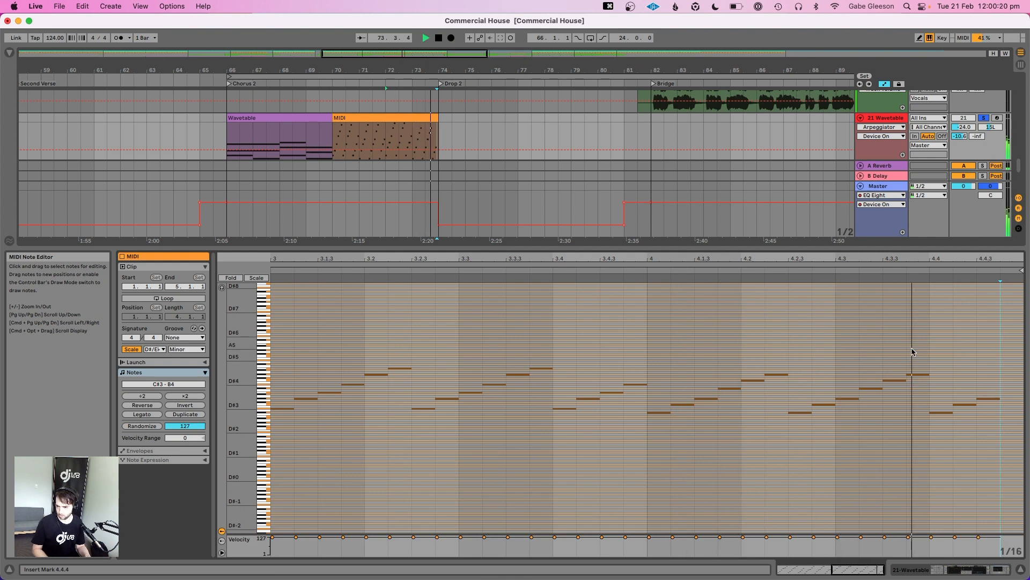
Duplicate the rising note run from 4.2.3 to 4.4.1 so the copy starts at 4.4.1
key(space)
drag(919, 342, 811, 444)
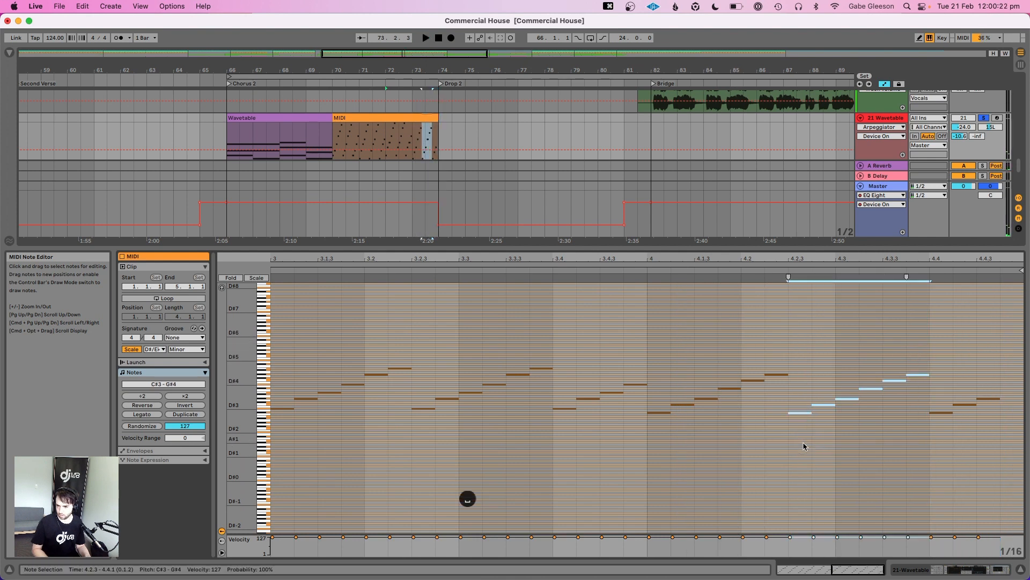
key(super+d)
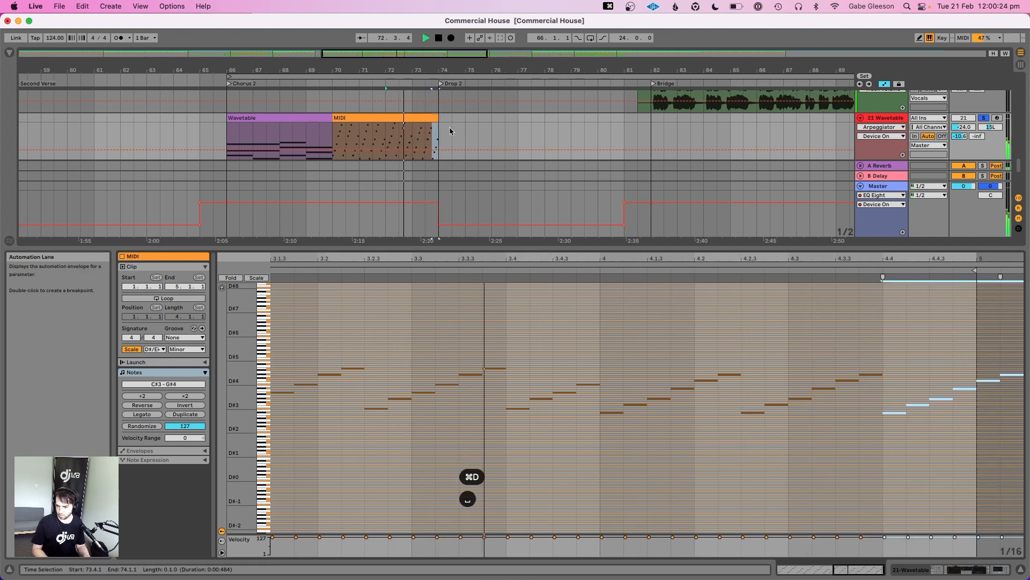
Audition the recorded clip from bar 70, first in the full mix and again with the Wavetable track soloed
click(986, 118)
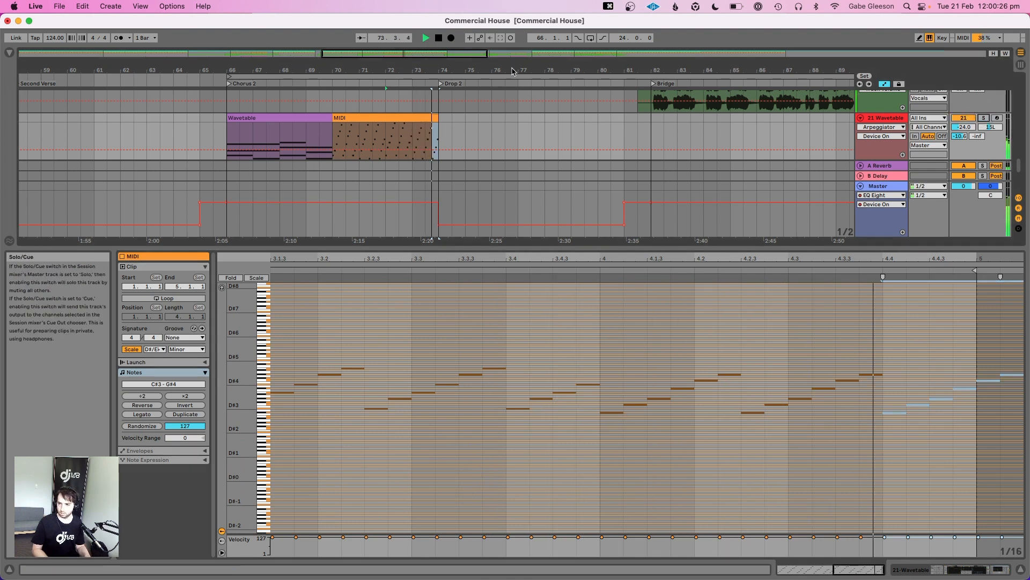
click(367, 118)
key(space)
key(space)
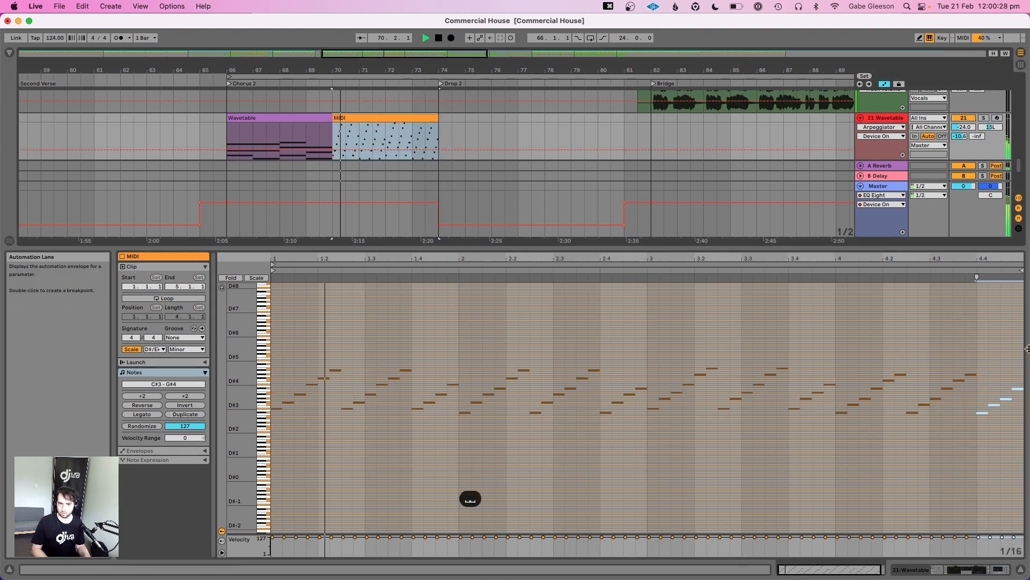
click(984, 117)
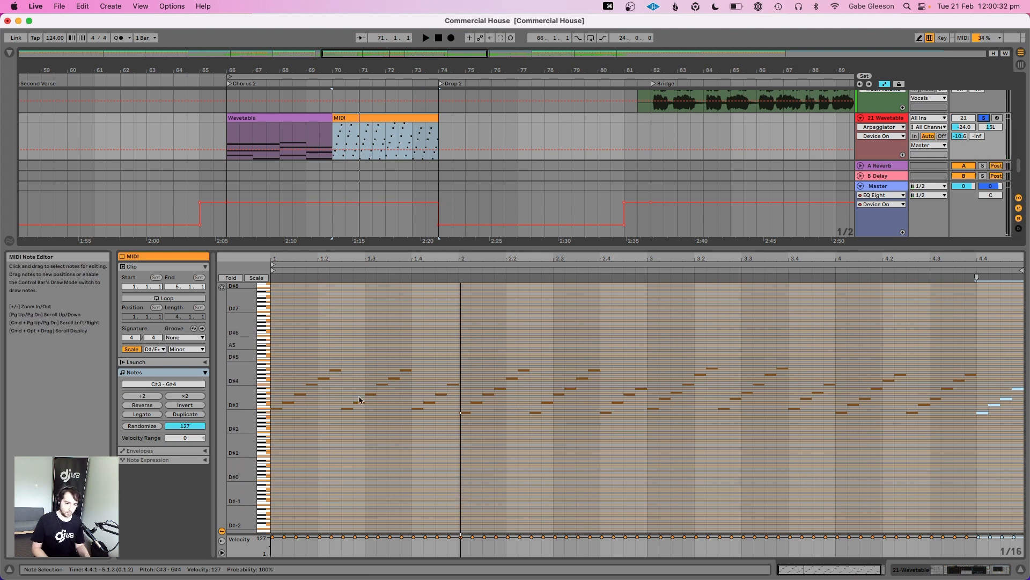
key(space)
key(space)
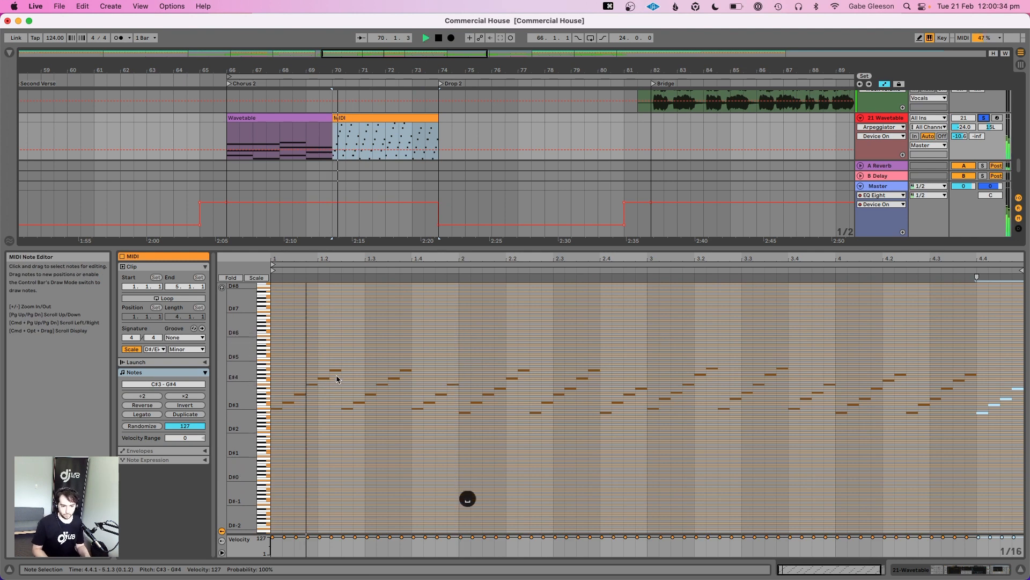
Deactivate the A#4 note at 1.2.2, the D#4 at 1.4.4 and the A#4 at 2.2.2 to open gaps in the arpeggio
click(323, 379)
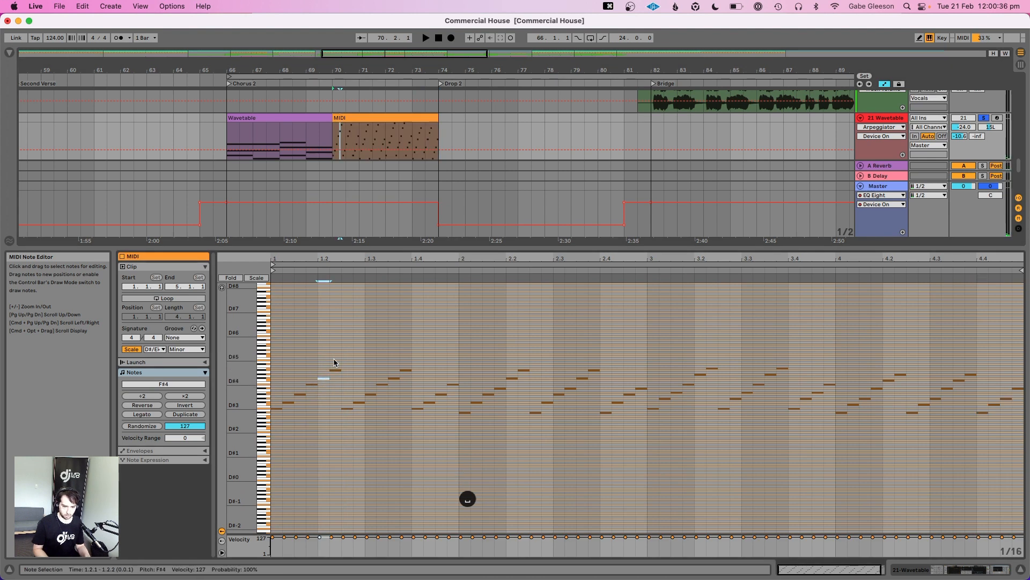
click(334, 370)
key(0)
key(space)
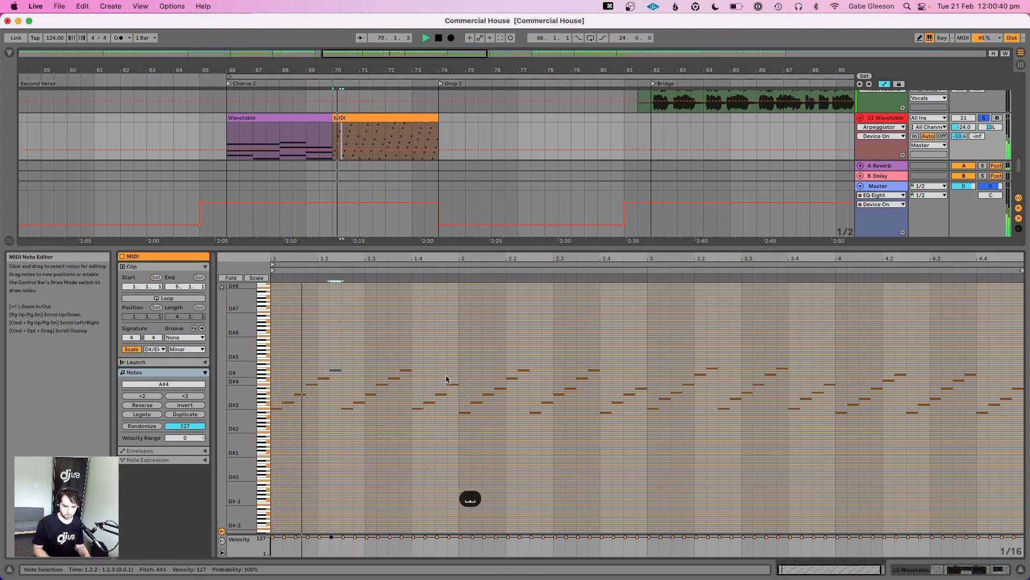
drag(450, 369, 454, 403)
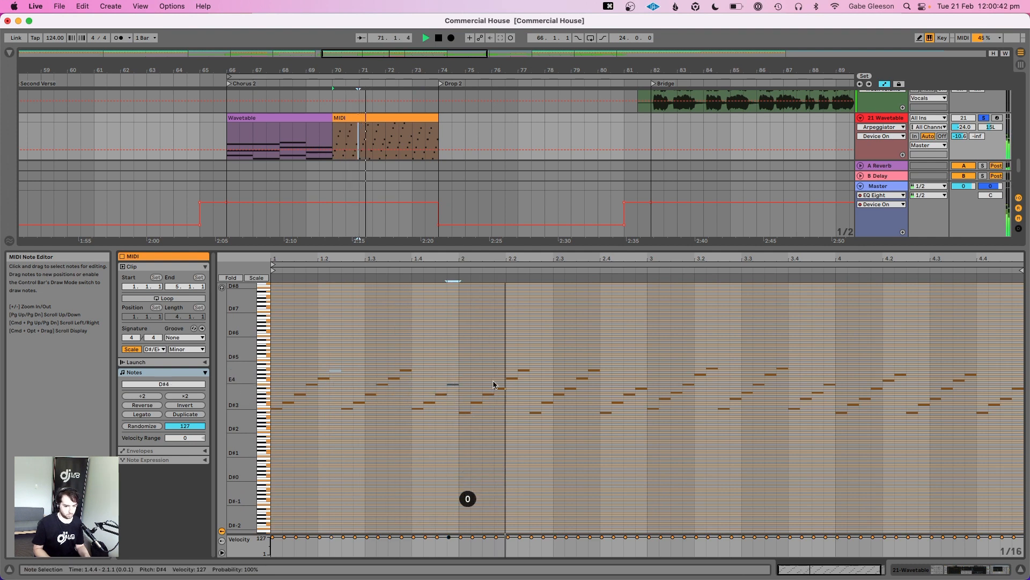
key(0)
click(524, 369)
key(0)
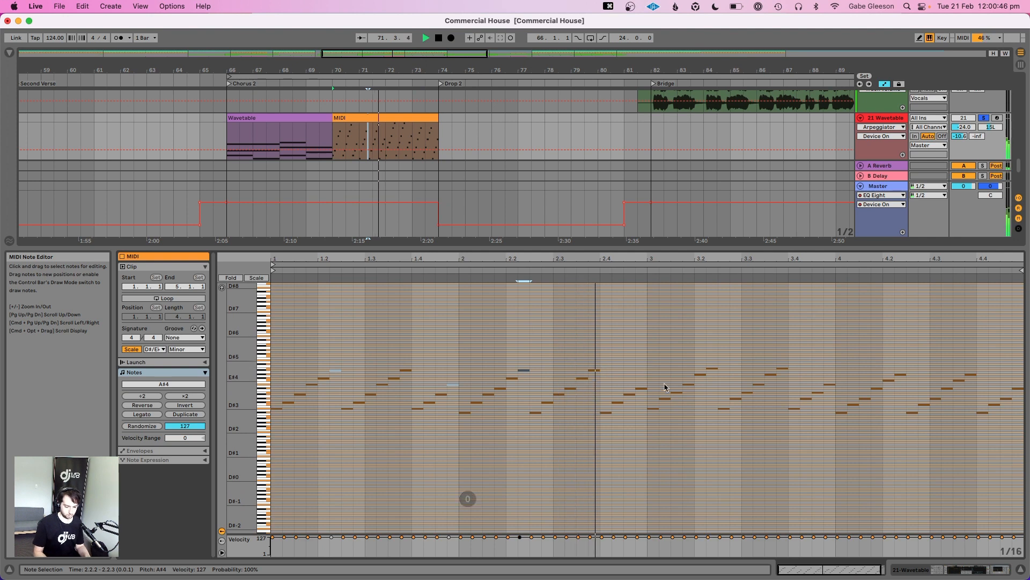
Deactivate the C#4 note at 2.4.4 and replay the clip from its start
click(638, 375)
key(space)
key(space)
click(642, 388)
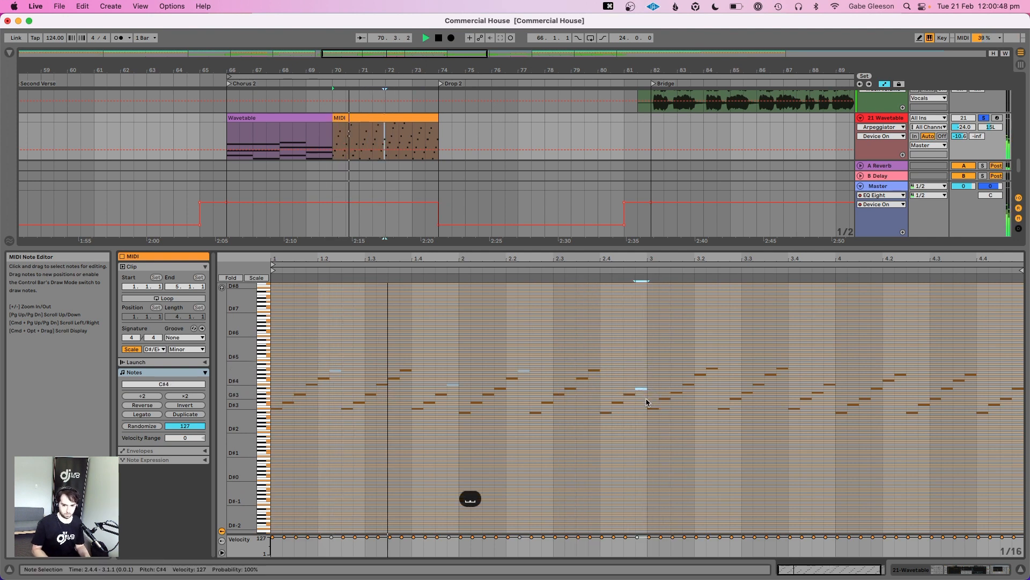
key(0)
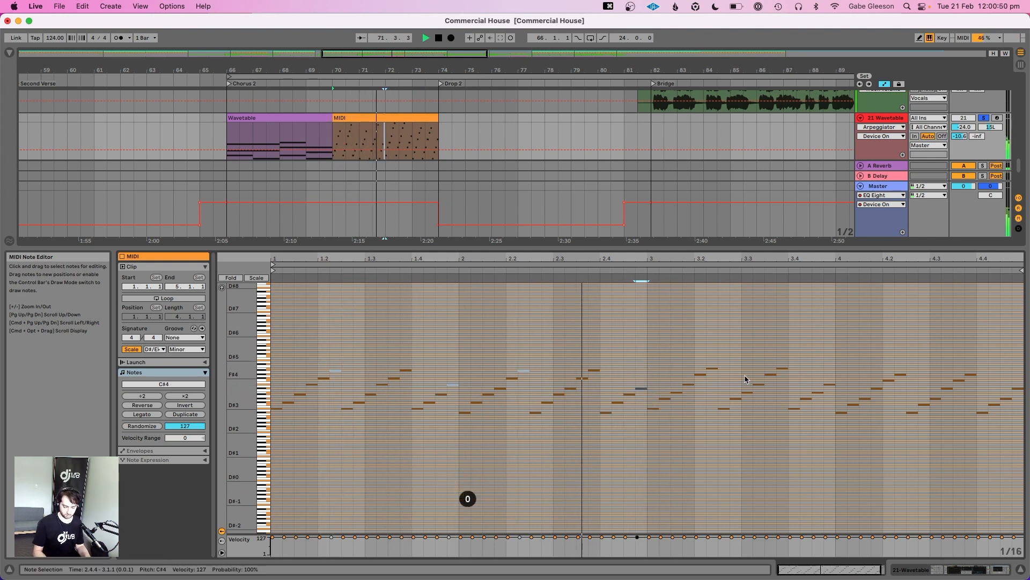
key(space)
key(space)
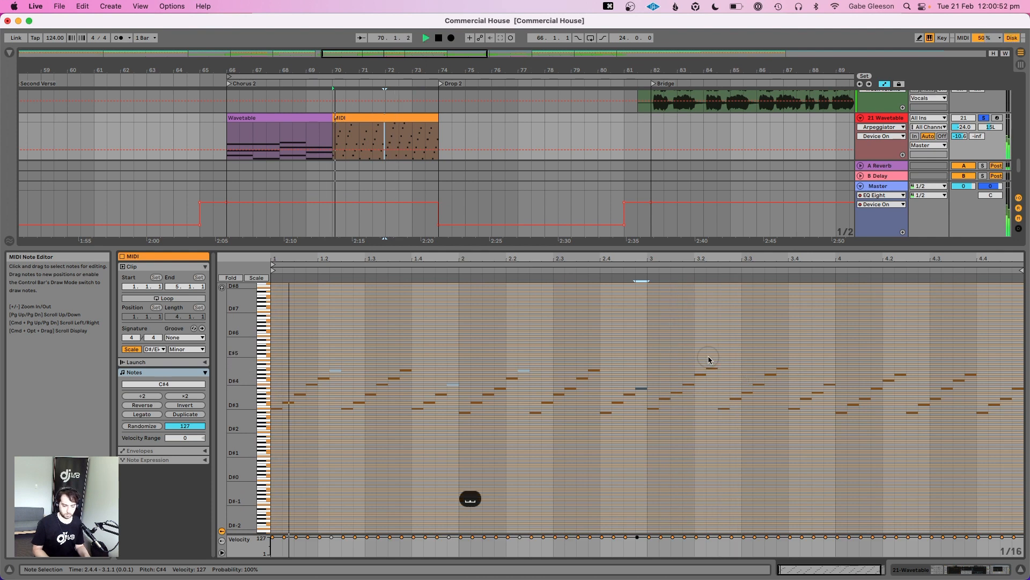
Deactivate the B4 note at 3.2.2 and the D#4 at 3.4.4, replaying the clip after each change
click(713, 369)
key(0)
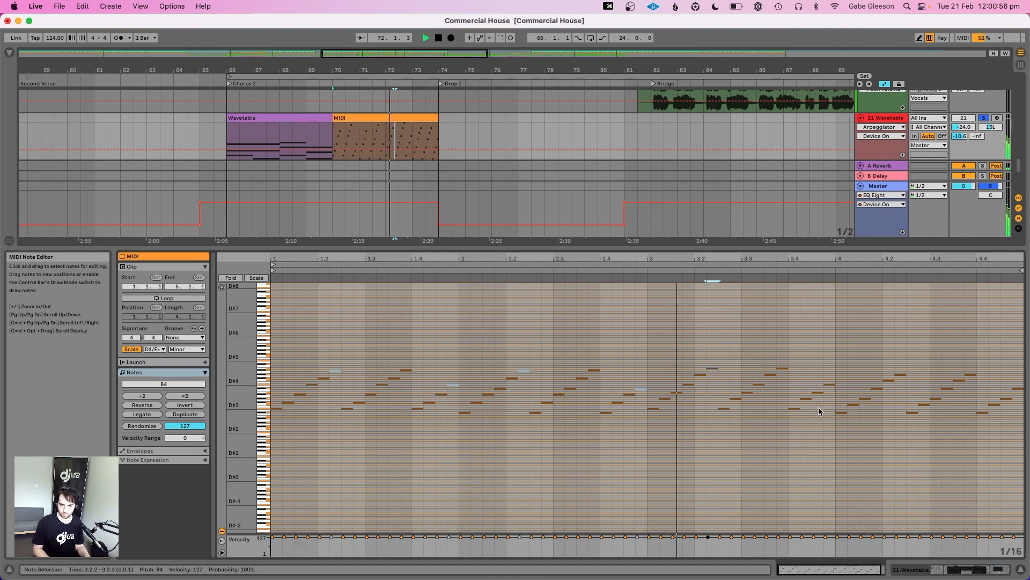
key(space)
key(space)
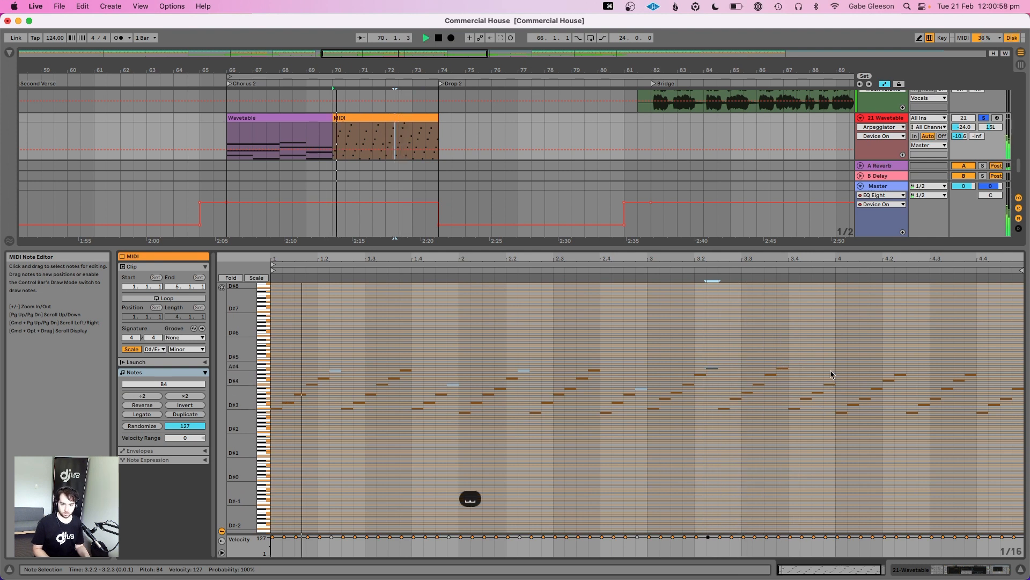
click(830, 385)
key(0)
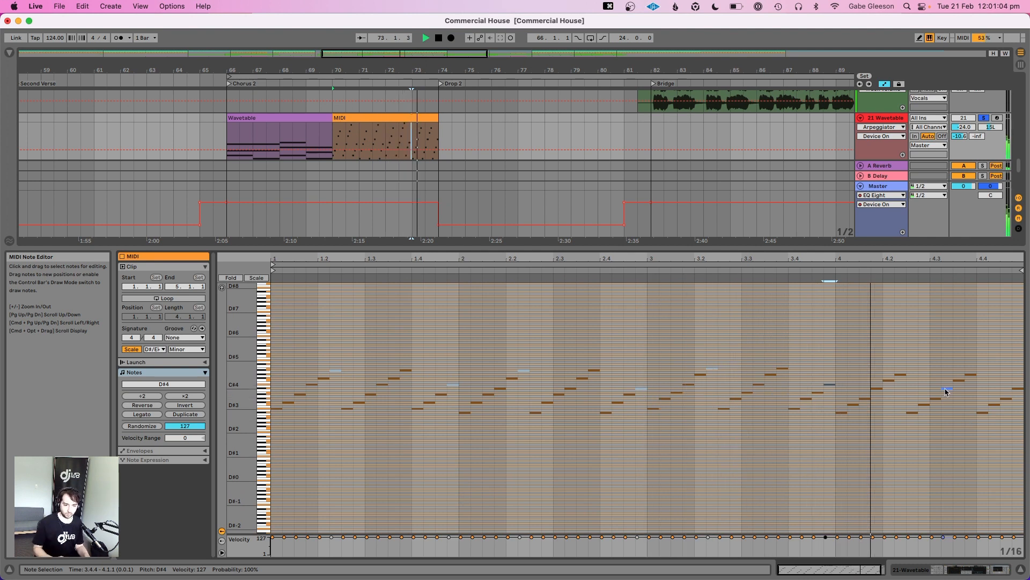
key(space)
key(space)
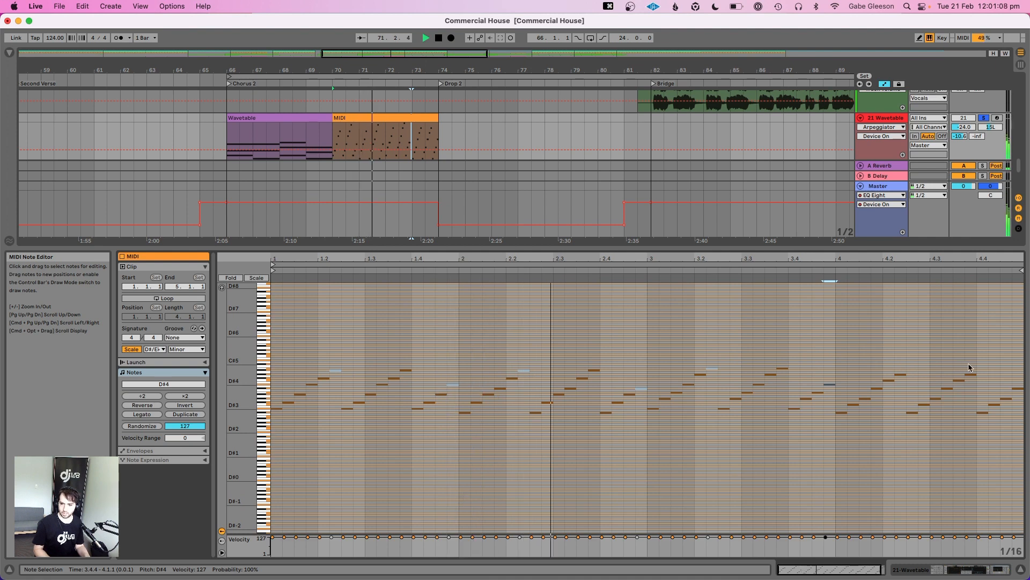
Deactivate the G#4 note at 4.2.2 and the C#4 at 4.4.4, and replay the clip to check them
drag(970, 365, 973, 390)
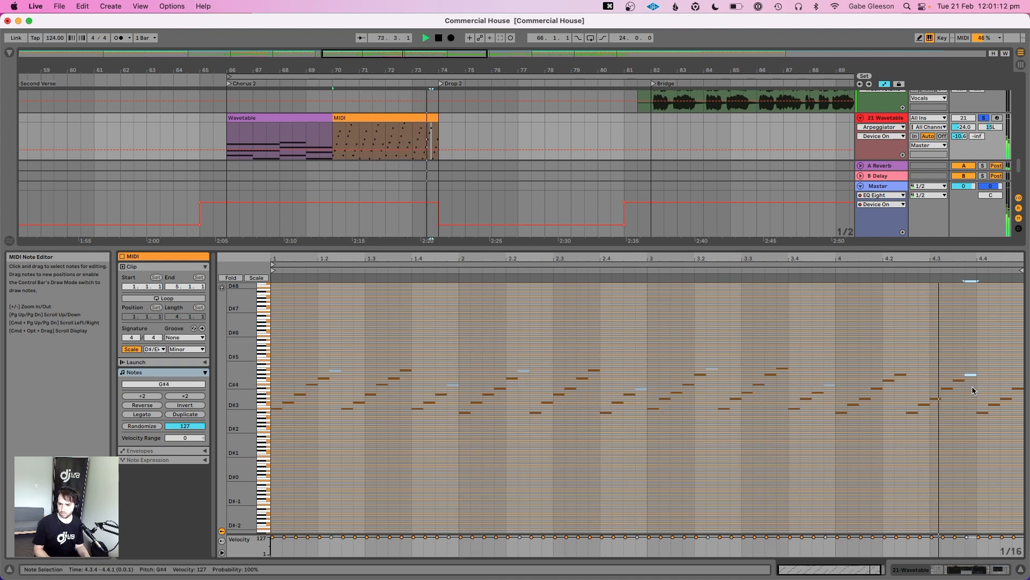
key(space)
key(space)
drag(899, 359, 899, 382)
key(0)
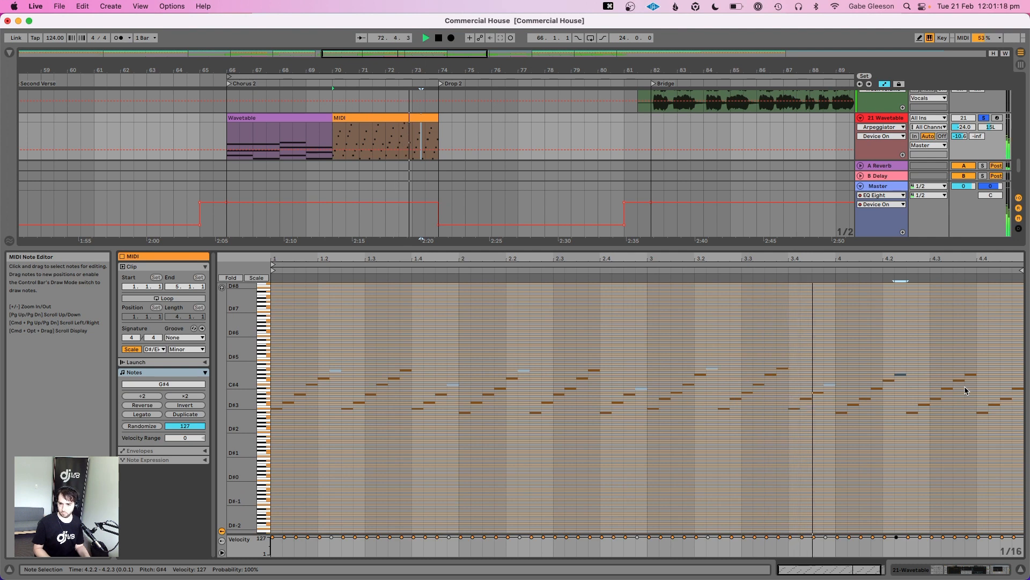
click(1018, 389)
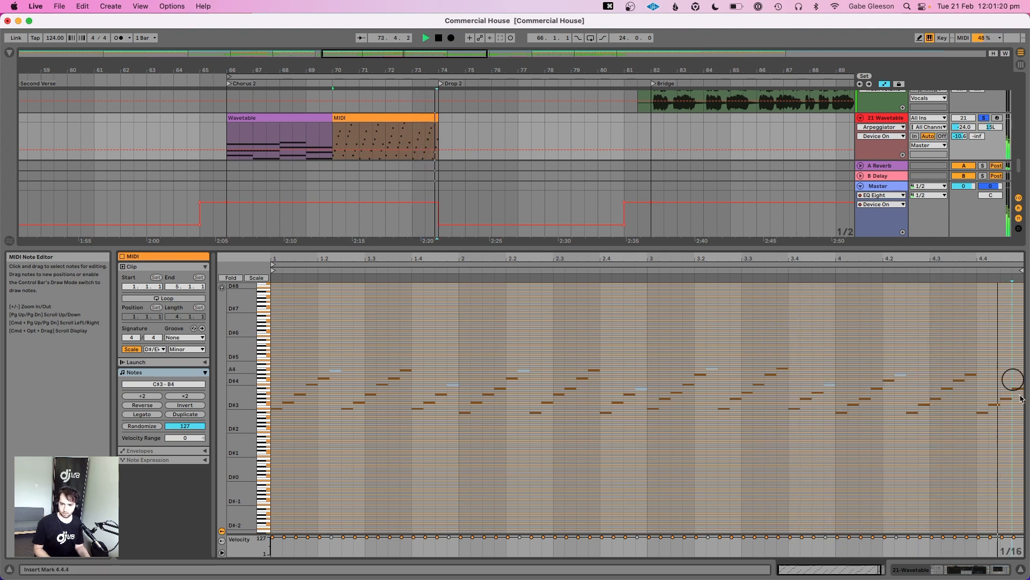
key(space)
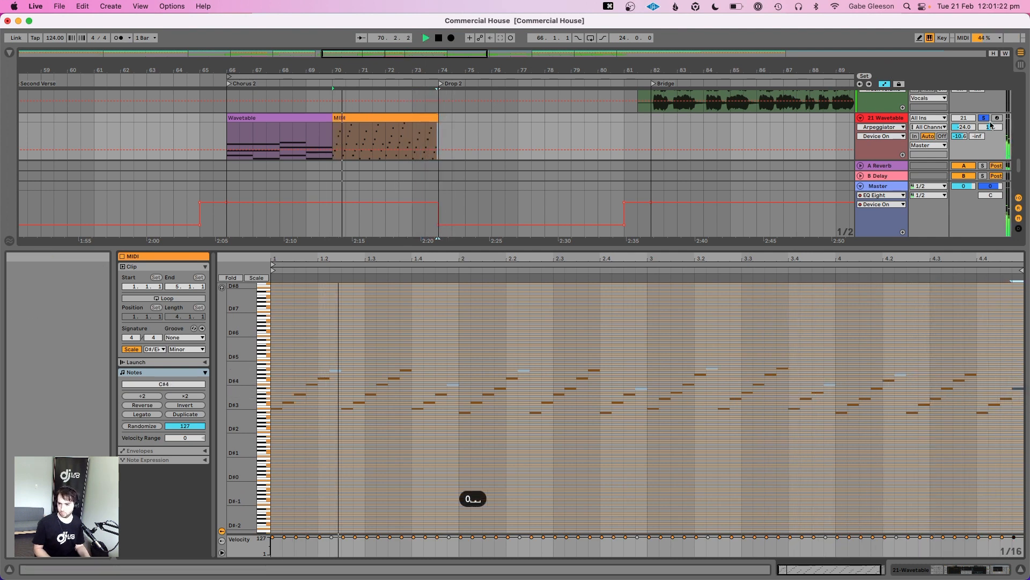
key(space)
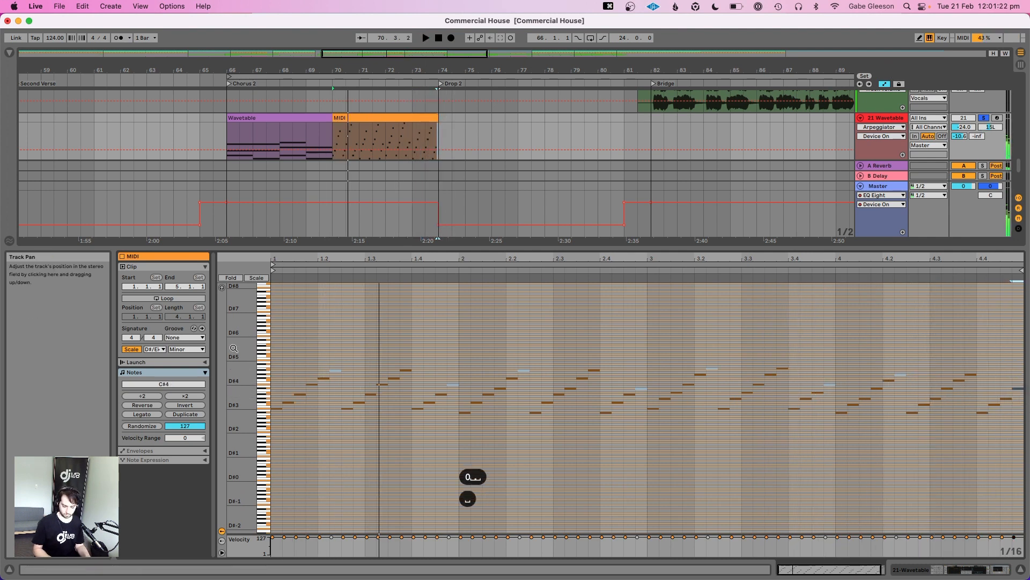
Enable looping on the arpeggio clip and extend it back to bar 66 over the original chord clip
click(159, 298)
drag(333, 119, 224, 119)
key(space)
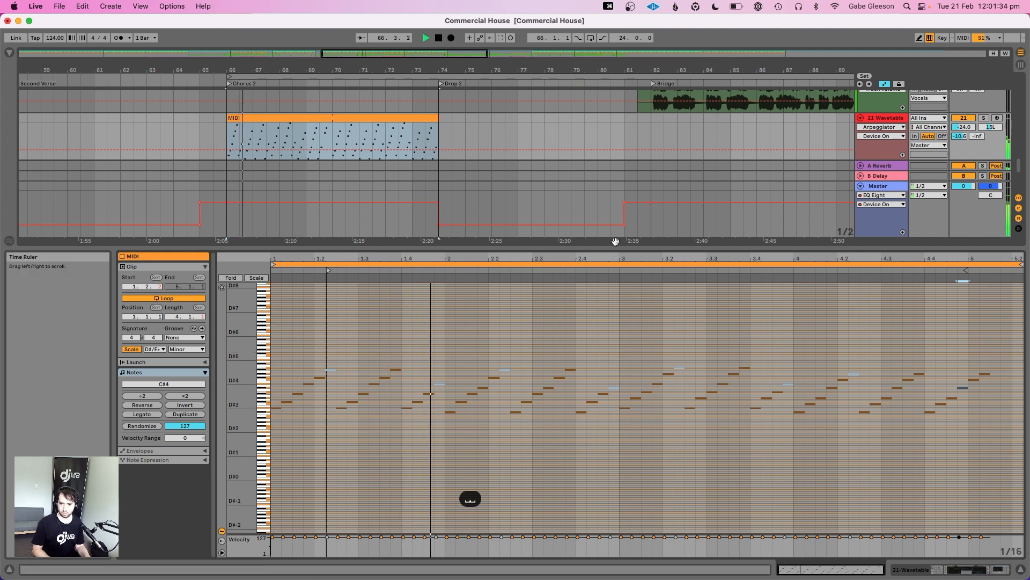
Set the clip's start to 1.1.1 and shorten its loop to exactly four bars
key(space)
drag(329, 270, 274, 284)
key(space)
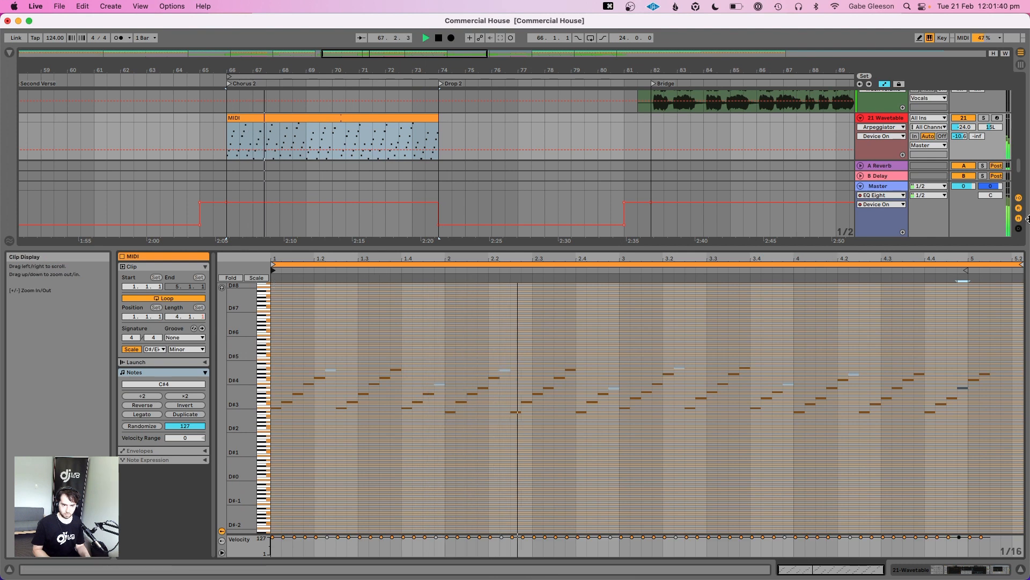
drag(1020, 263, 968, 264)
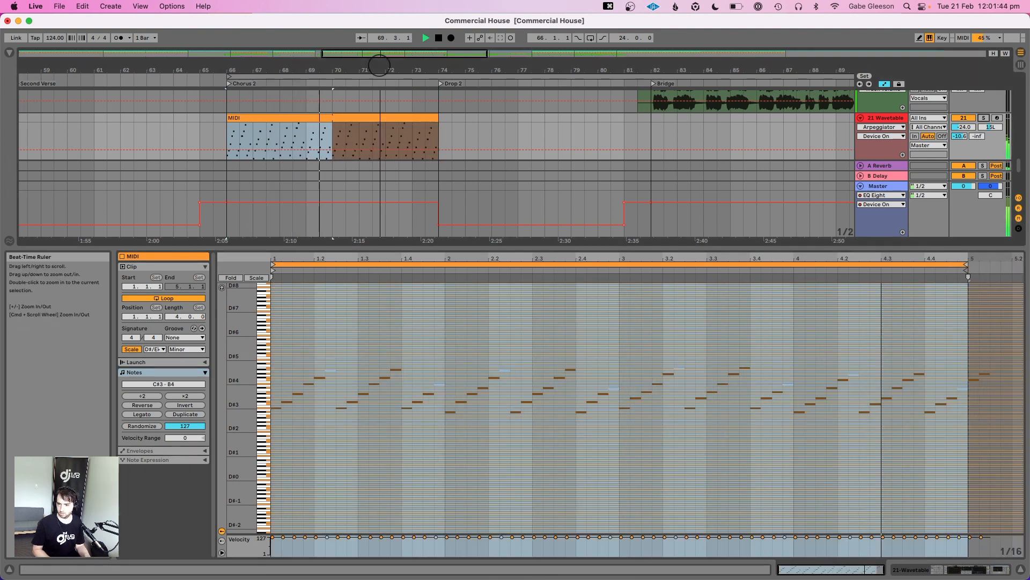
Show the track's devices and its volume automation lane, and raise the Wavetable track volume to -20.9 dB
drag(380, 70, 380, 63)
click(969, 570)
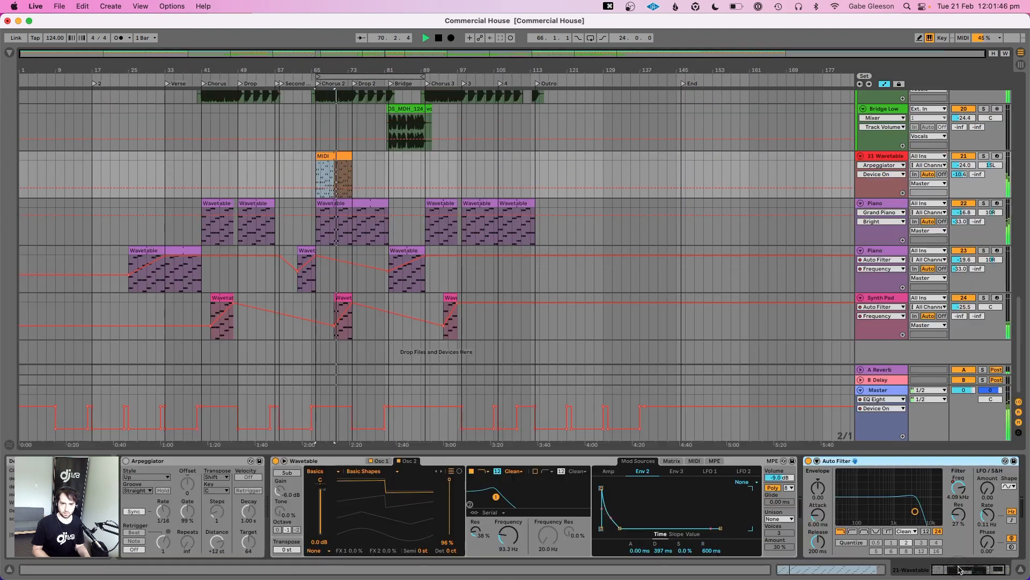
click(877, 166)
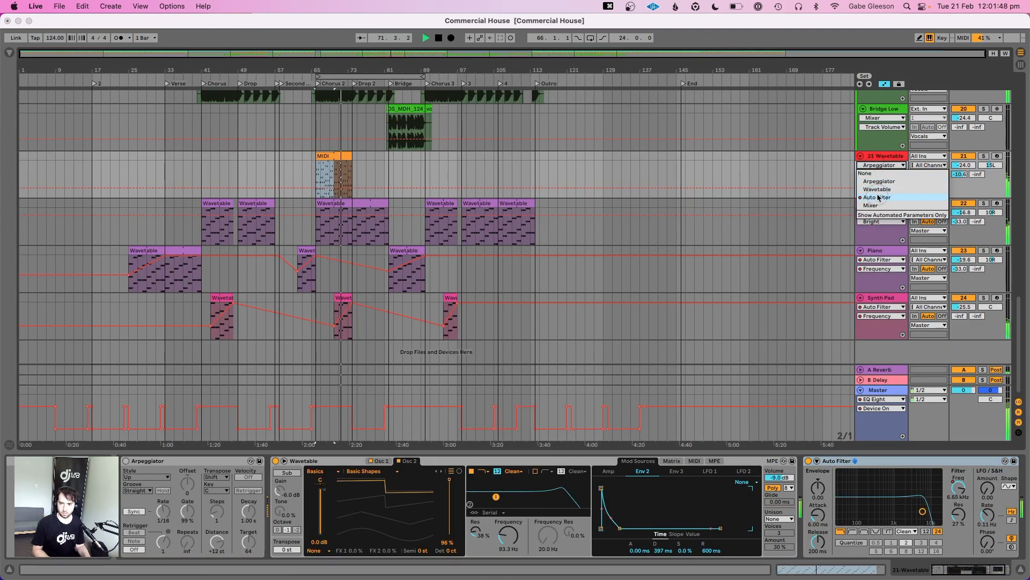
click(870, 205)
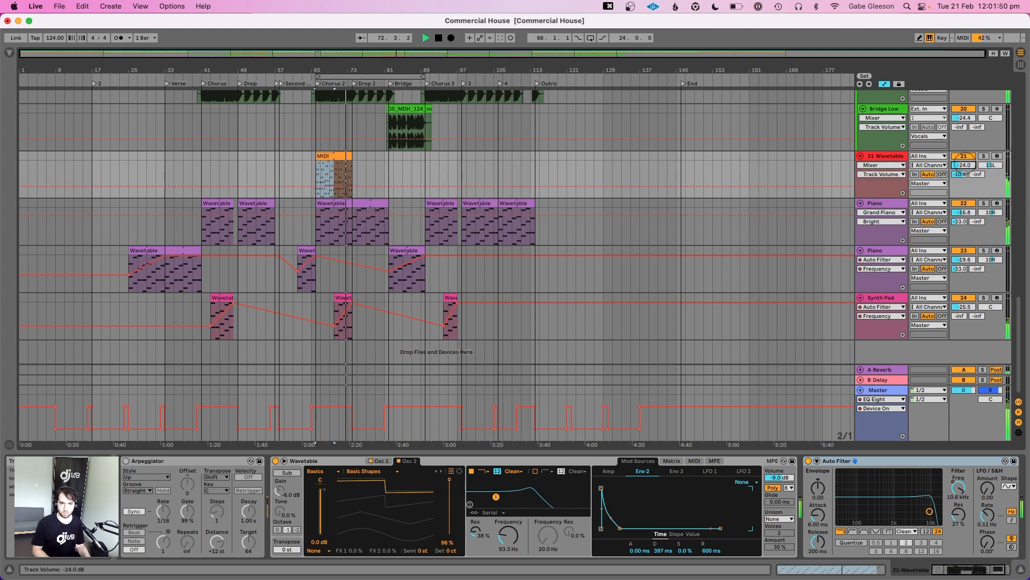
drag(959, 161, 959, 155)
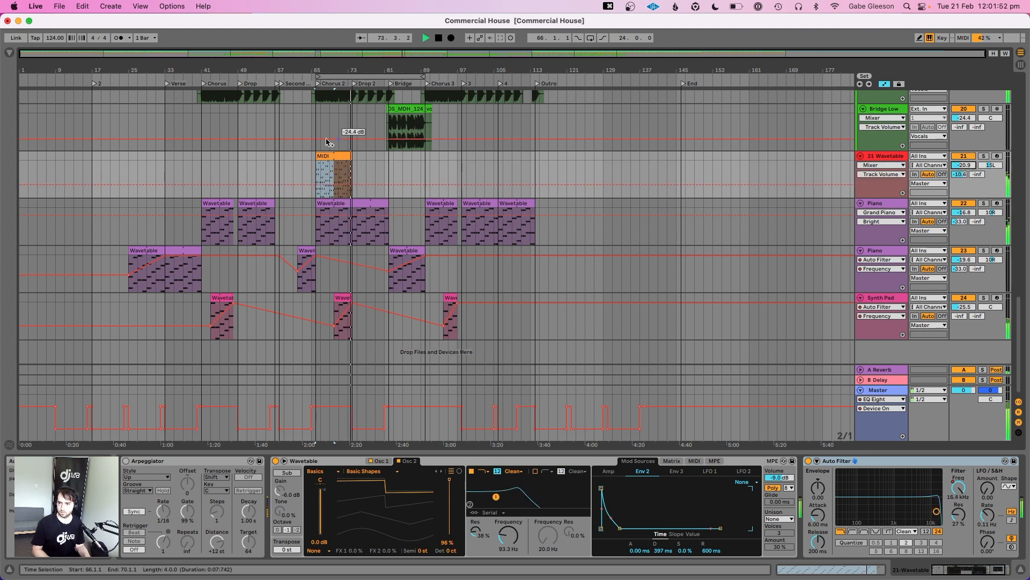
Copy the full eight-bar arpeggio clip from Chorus 2 to the start of Chorus 3 at 90.1.1
click(335, 156)
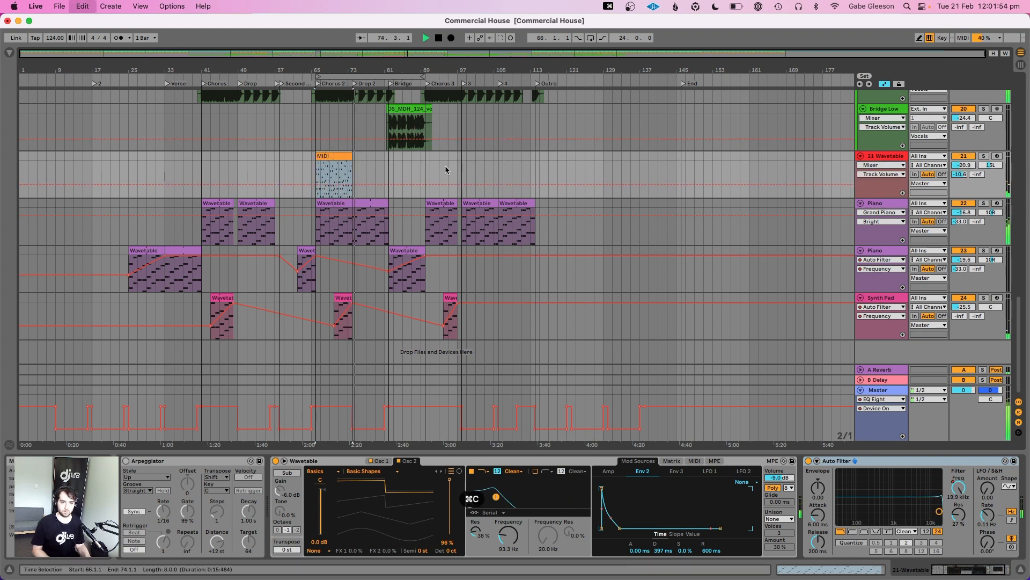
click(427, 167)
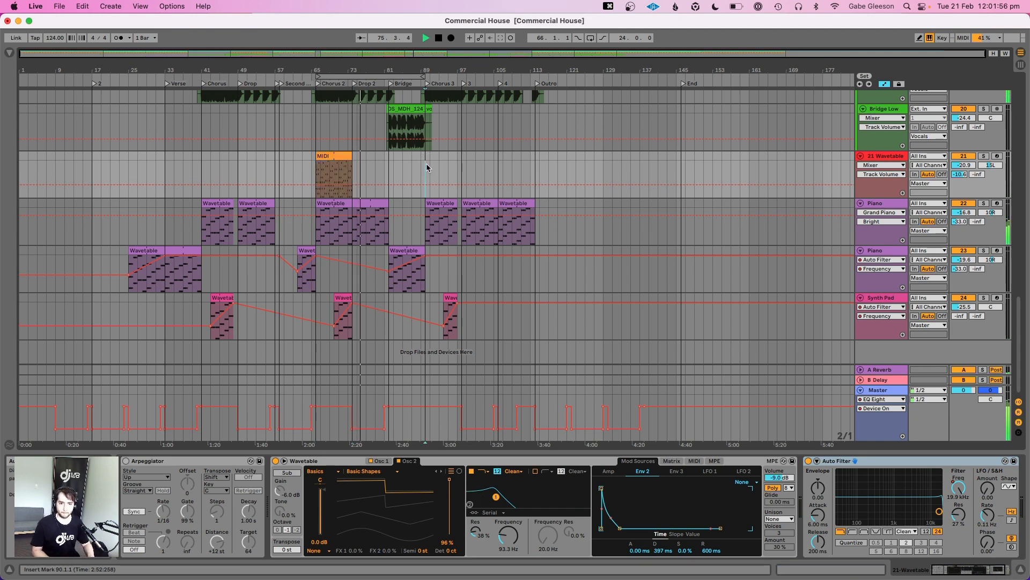
key(super+v)
key(space)
key(space)
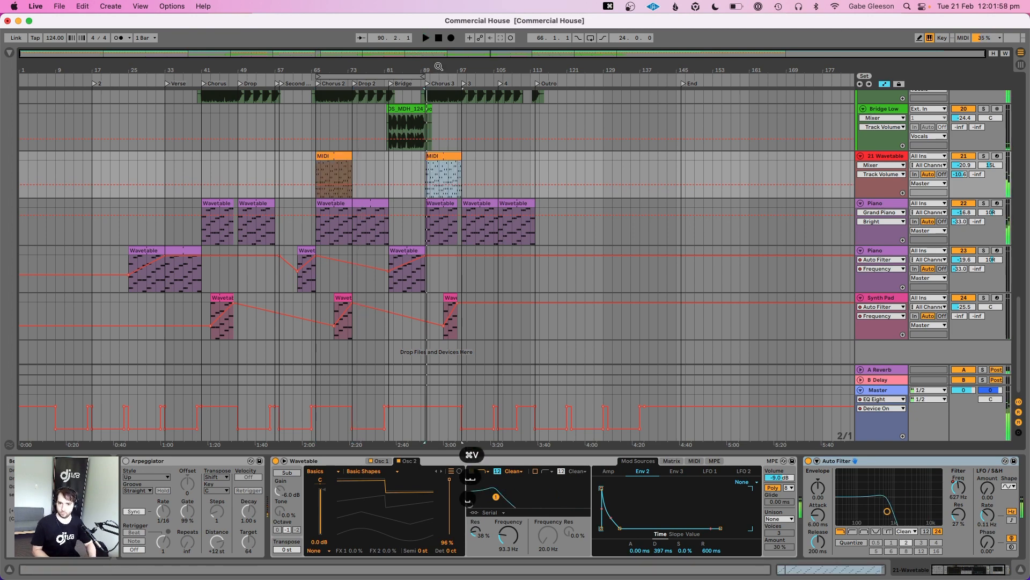
Lengthen the Wavetable's Env 2 decay slightly and set its Amp envelope attack to 0.00 ms, auditioning from Chorus 3
scroll(429, 68, up, 5)
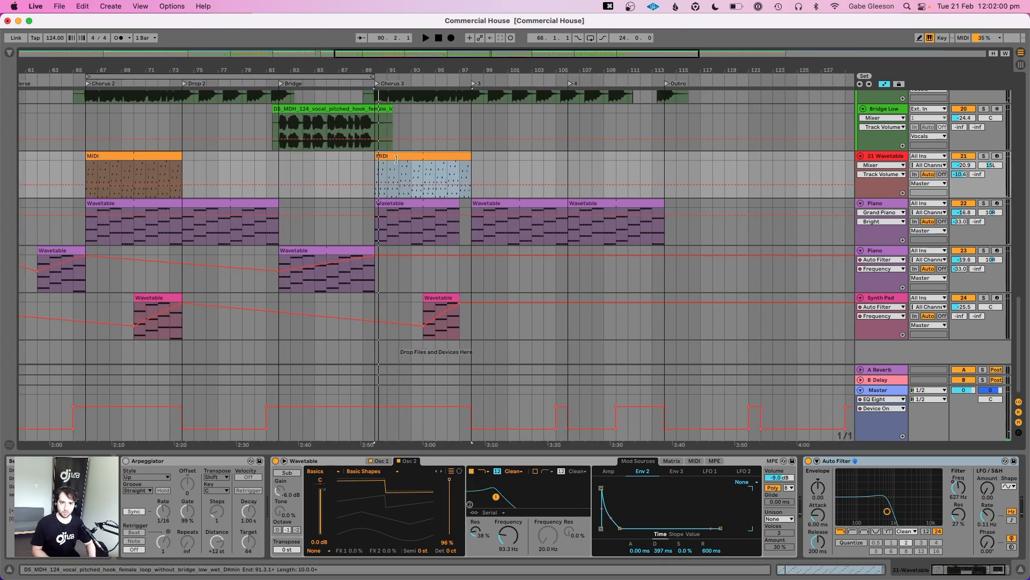
click(377, 157)
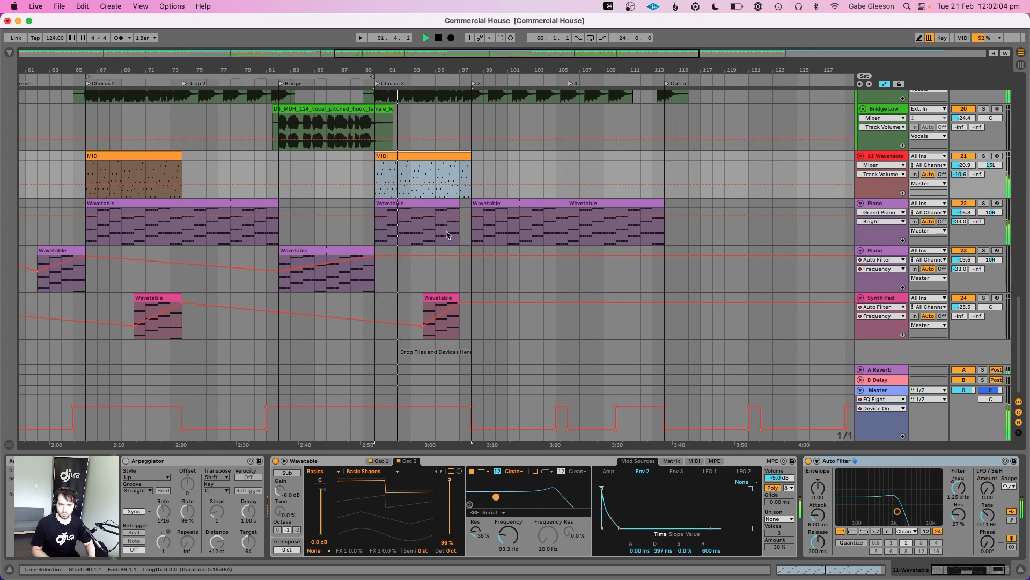
drag(663, 543, 662, 554)
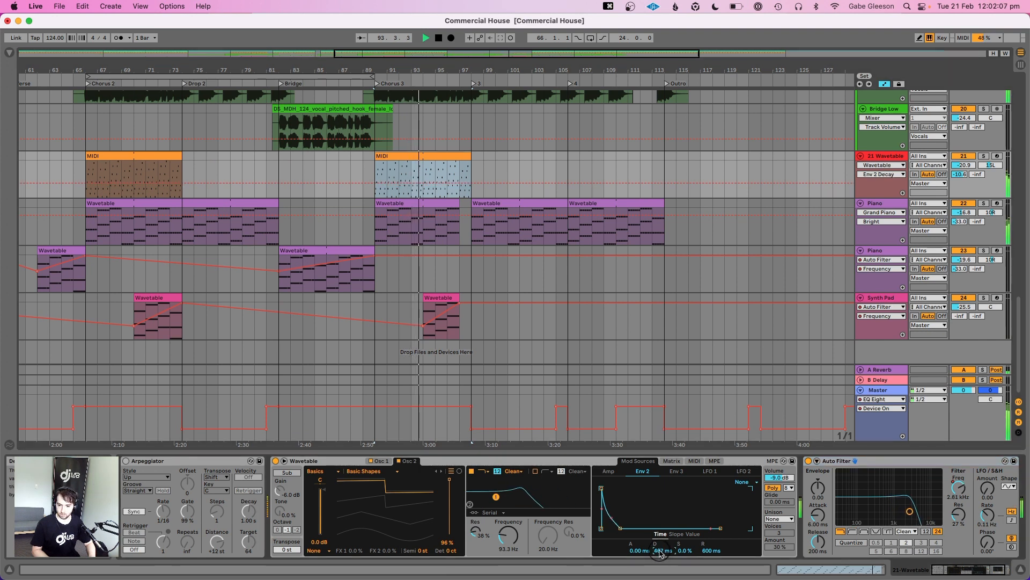
click(610, 471)
click(637, 551)
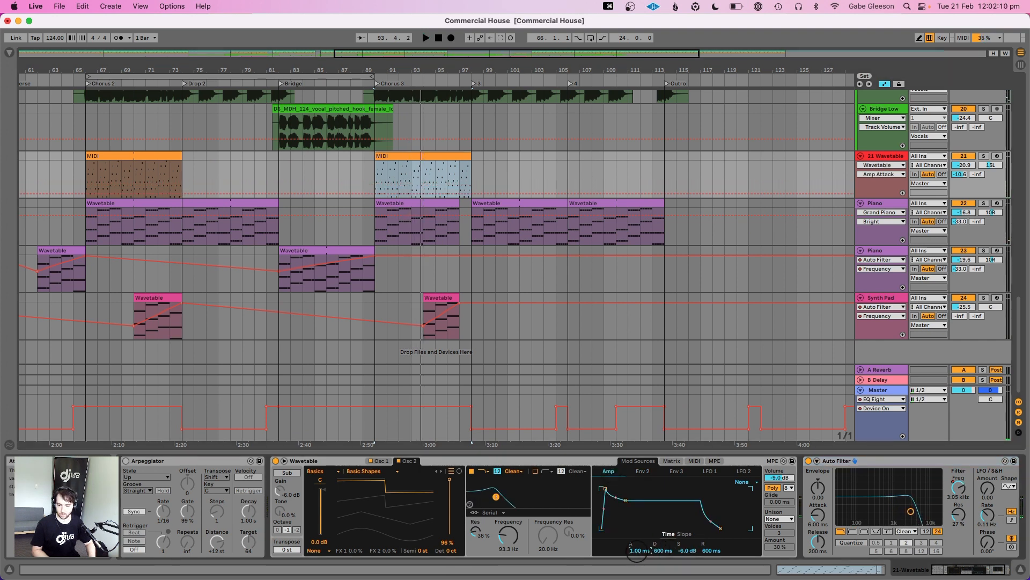
drag(637, 551, 637, 561)
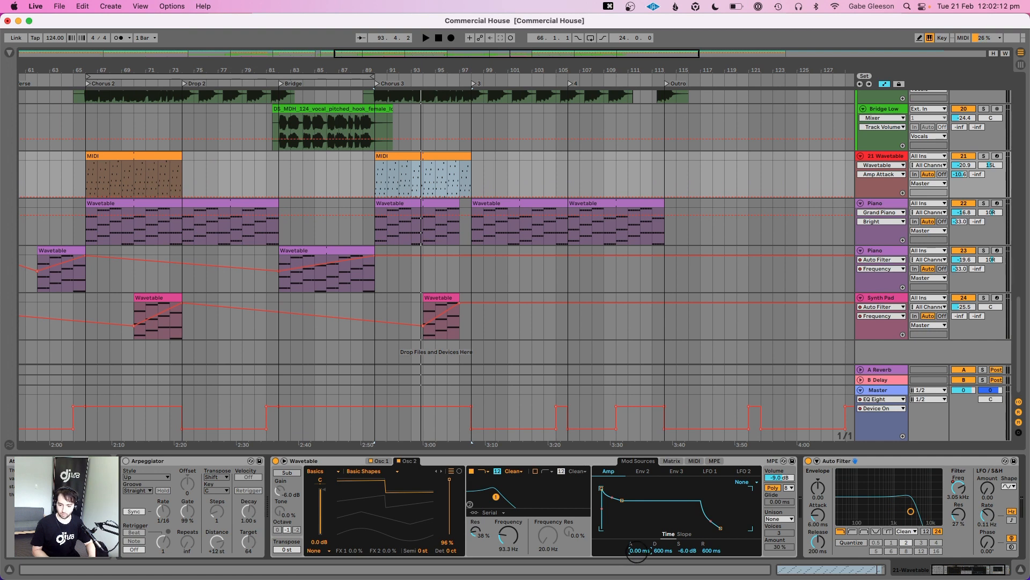
key(space)
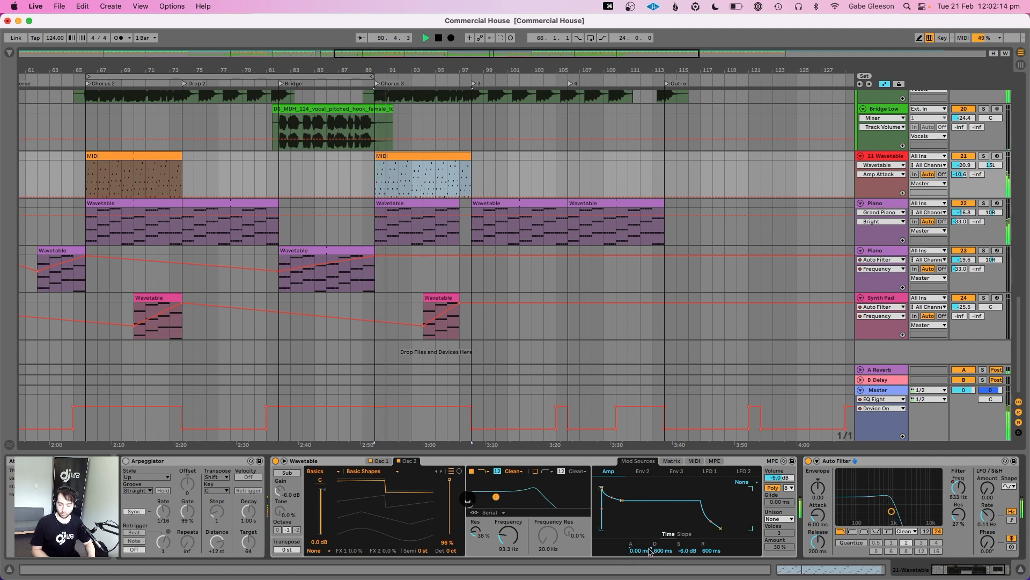
Set the Wavetable's Amp envelope to 967 ms decay, 0.0 dB sustain and 70.3 ms release during playback
click(663, 551)
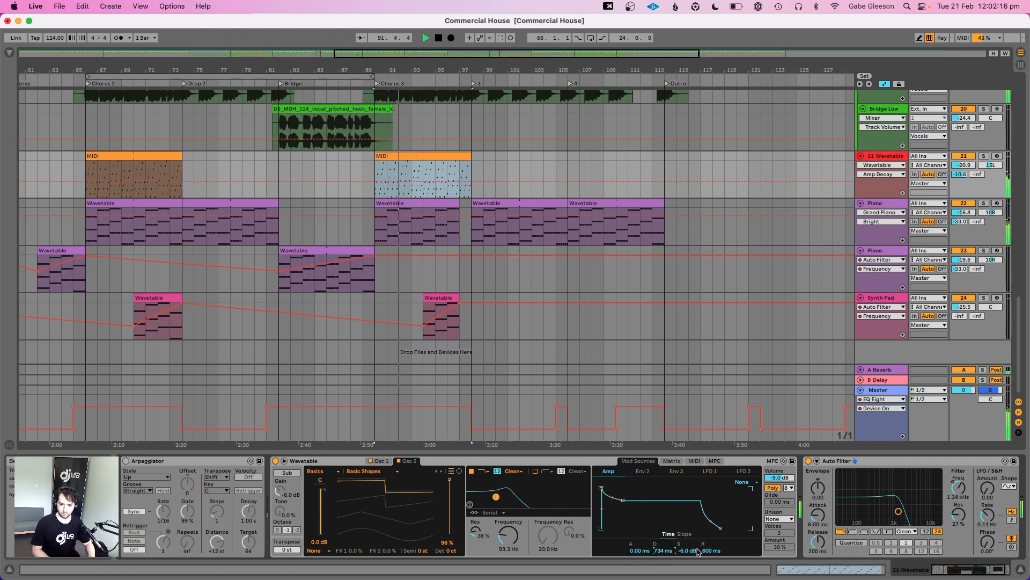
drag(711, 551, 664, 564)
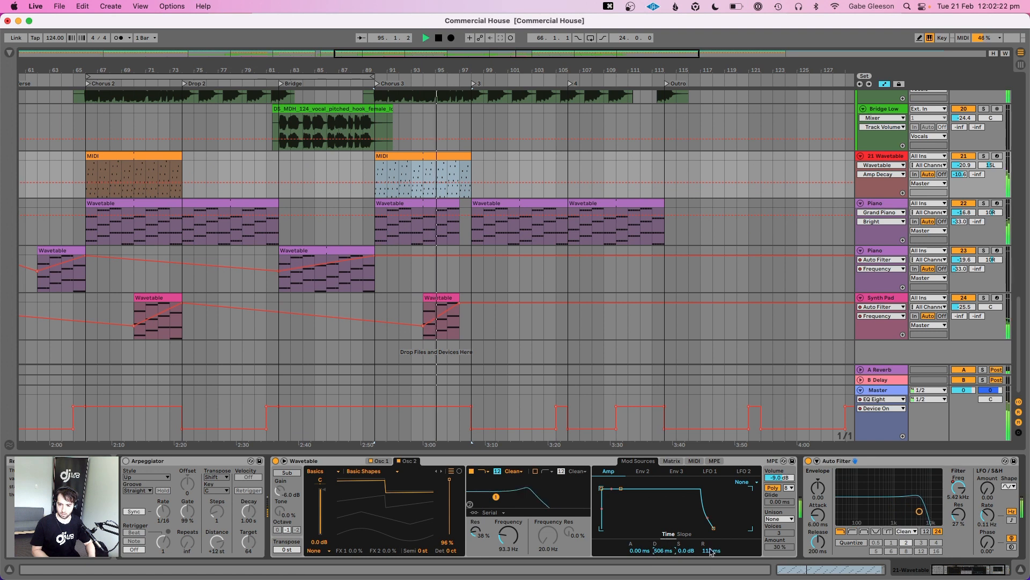
click(683, 553)
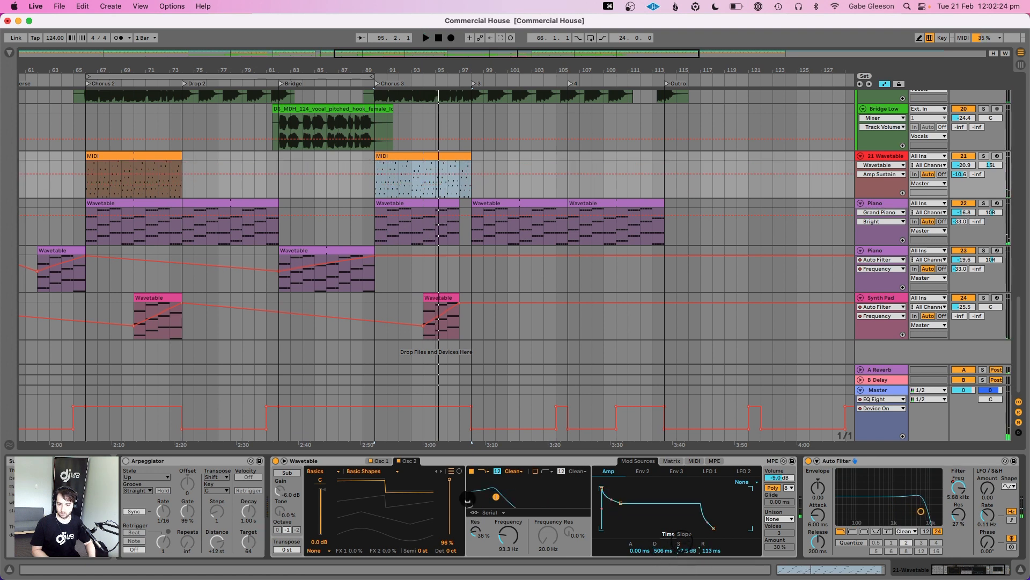
key(space)
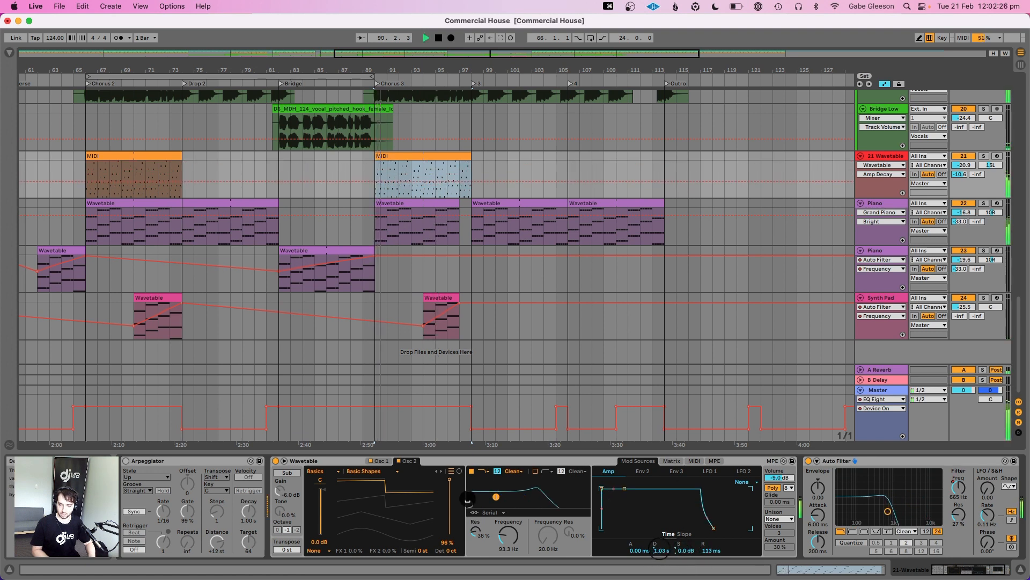
drag(659, 553, 712, 549)
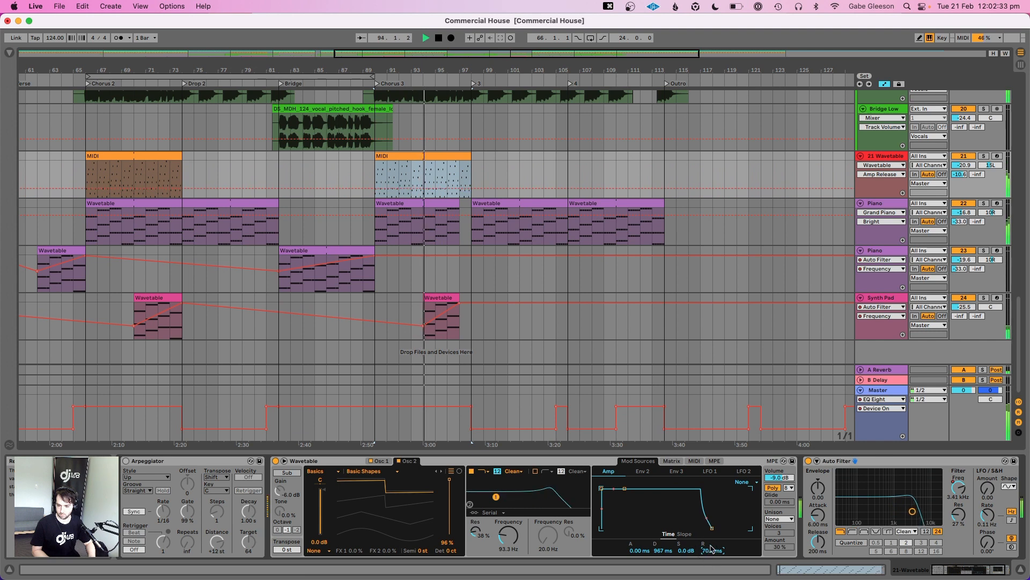
Lower the Wavetable track volume to -22.0 dB and trim its Chorus 3 arpeggio clip to end at 97.1.1
click(964, 166)
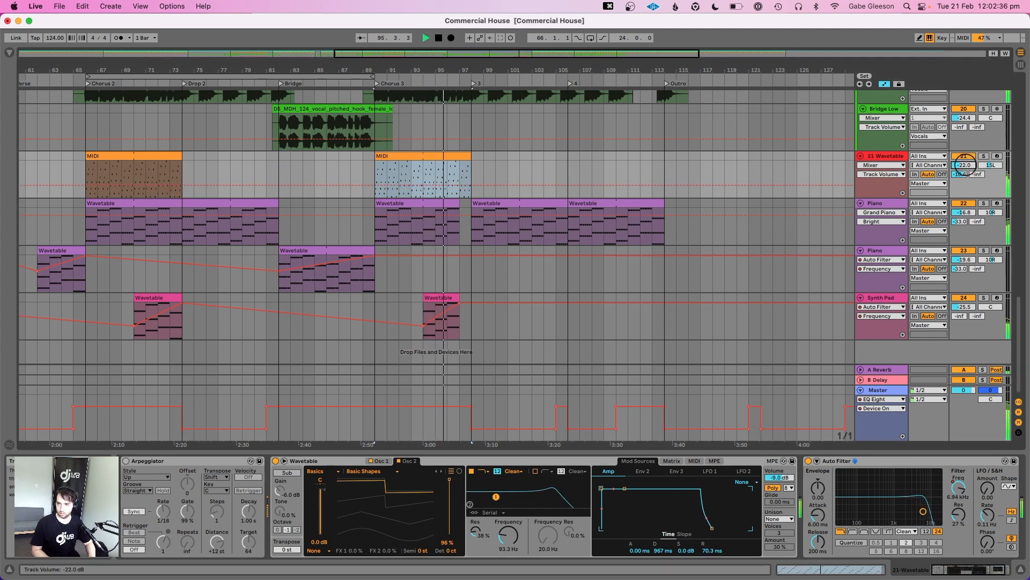
drag(465, 159, 460, 157)
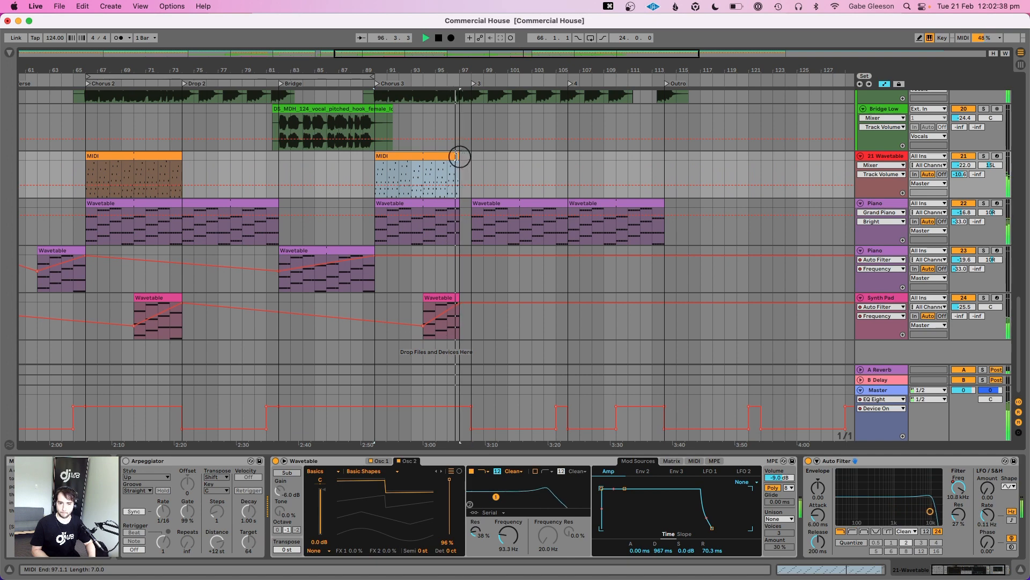
Copy the Chorus 2 arpeggio clip to 98.1.1 and extend the copy to end at 114.1.1
drag(459, 72, 456, 64)
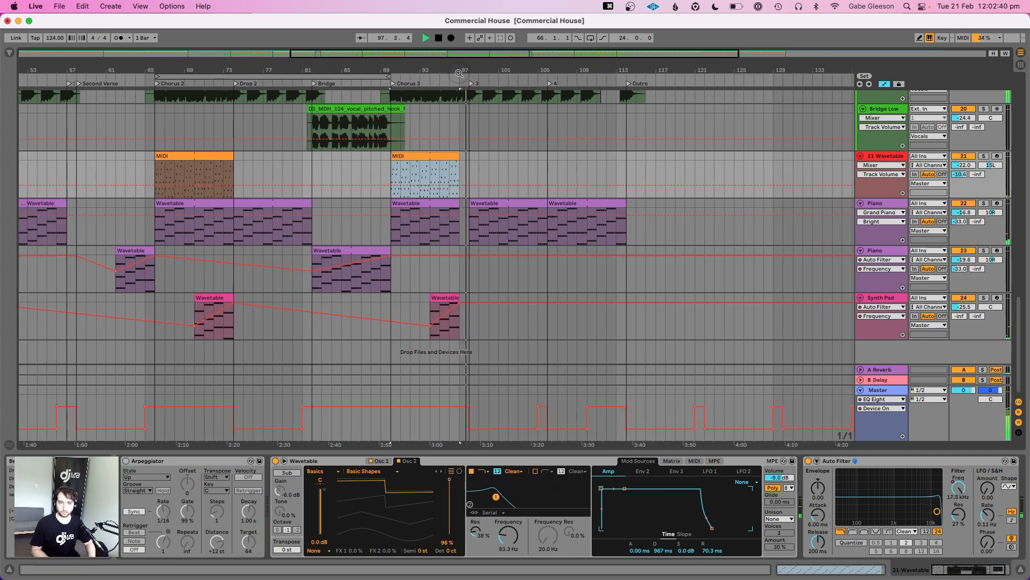
click(208, 156)
key(super+c)
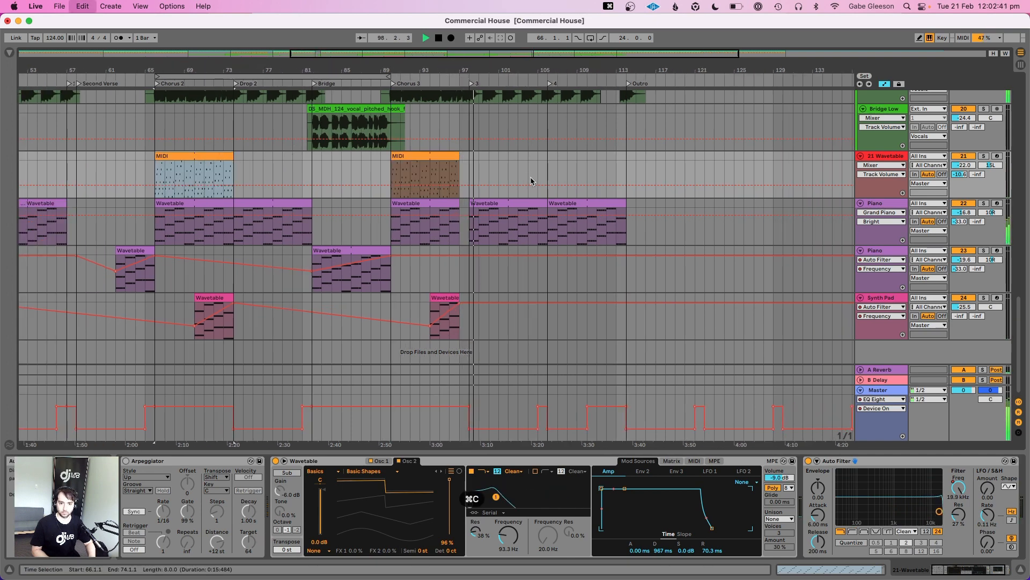
click(468, 174)
key(super+v)
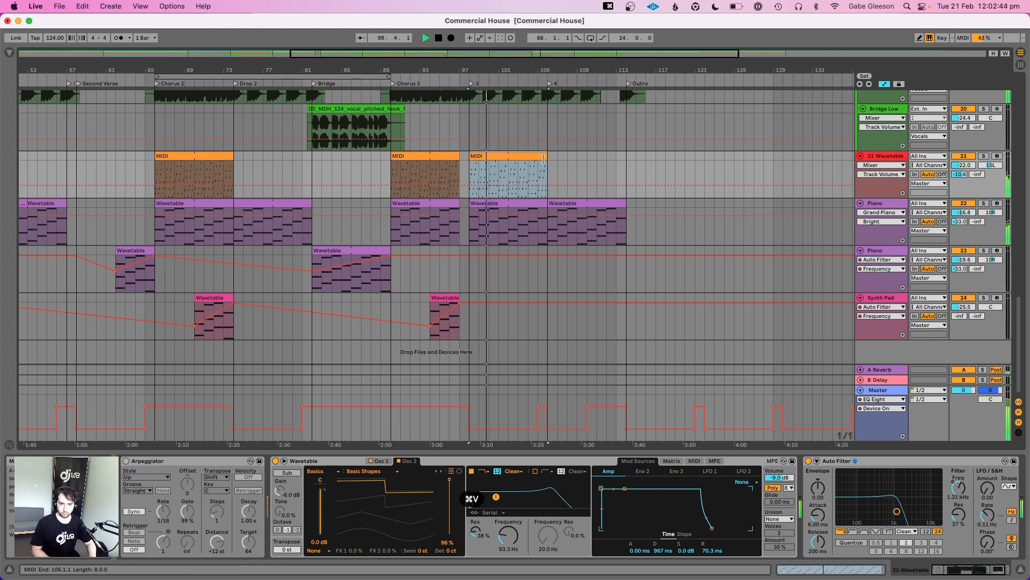
drag(544, 159, 628, 168)
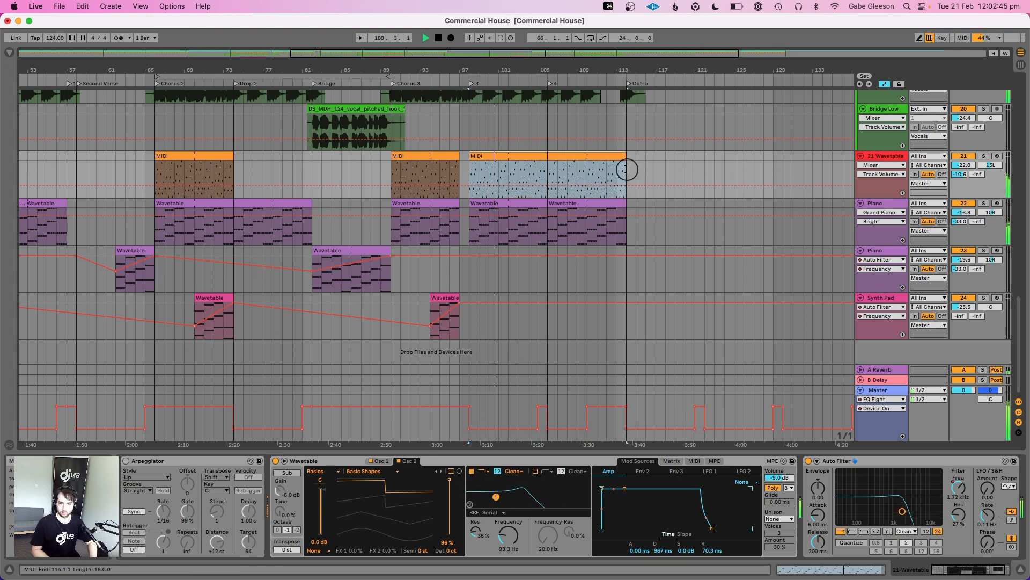
Show the Wavetable track's Auto Filter frequency automation and remove the filter ramp from the clip at 98.1.1
click(894, 165)
click(893, 197)
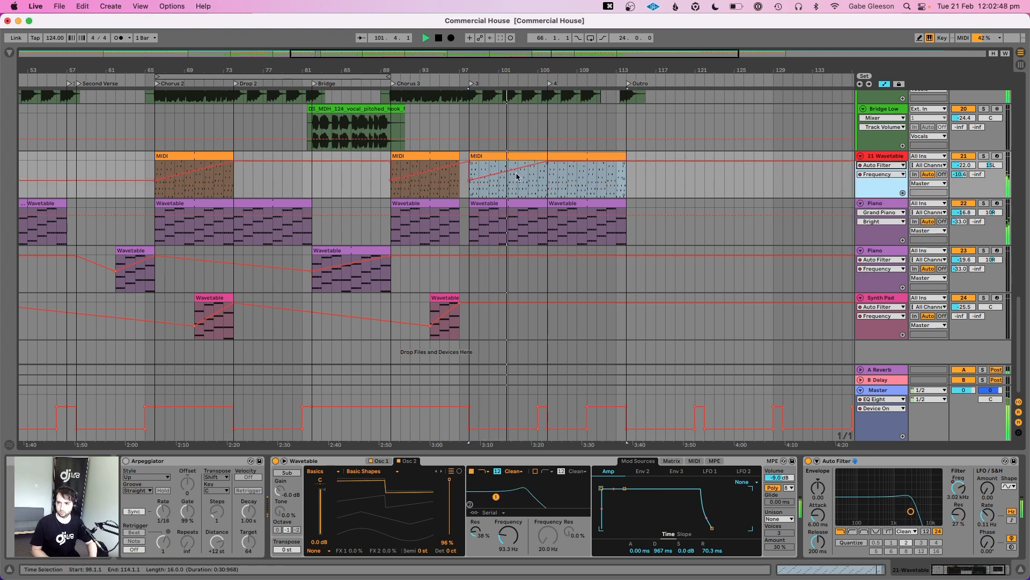
click(467, 180)
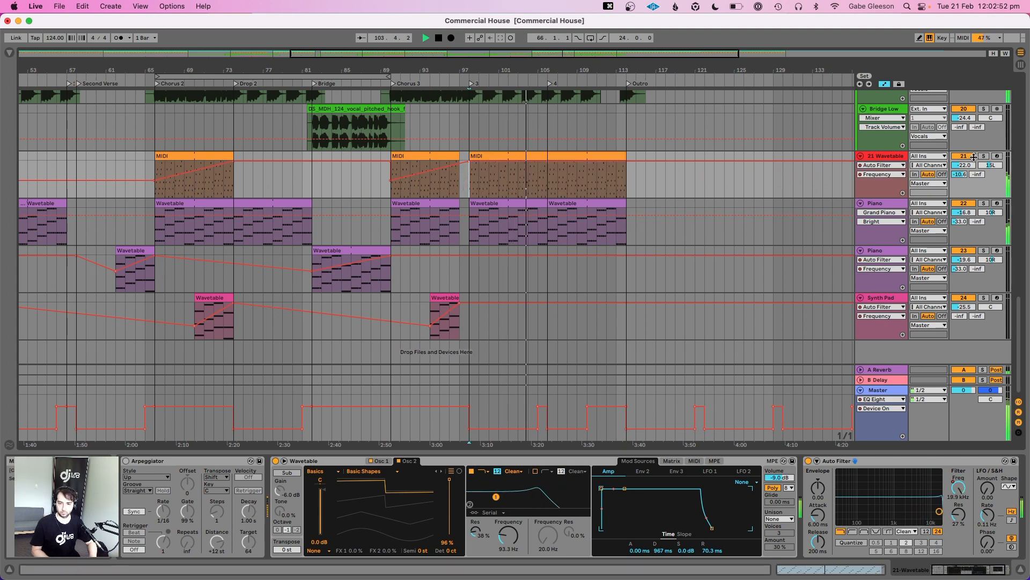
Open the notes of the clip at 98.1.1, deactivate the A#4 note at 1.3.4 and raise the note at 1.3.3 to A#4
click(837, 569)
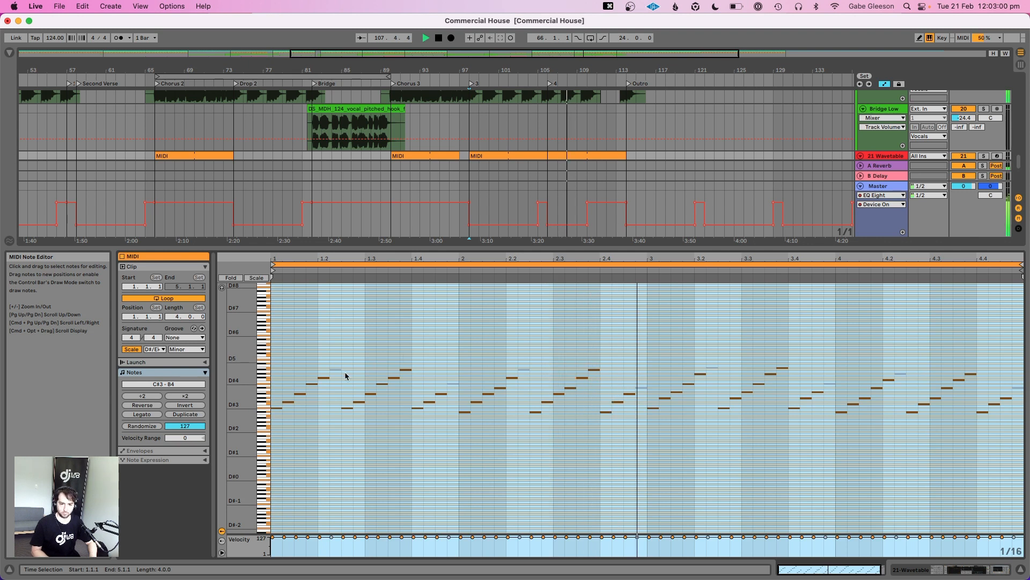
key(space)
key(space)
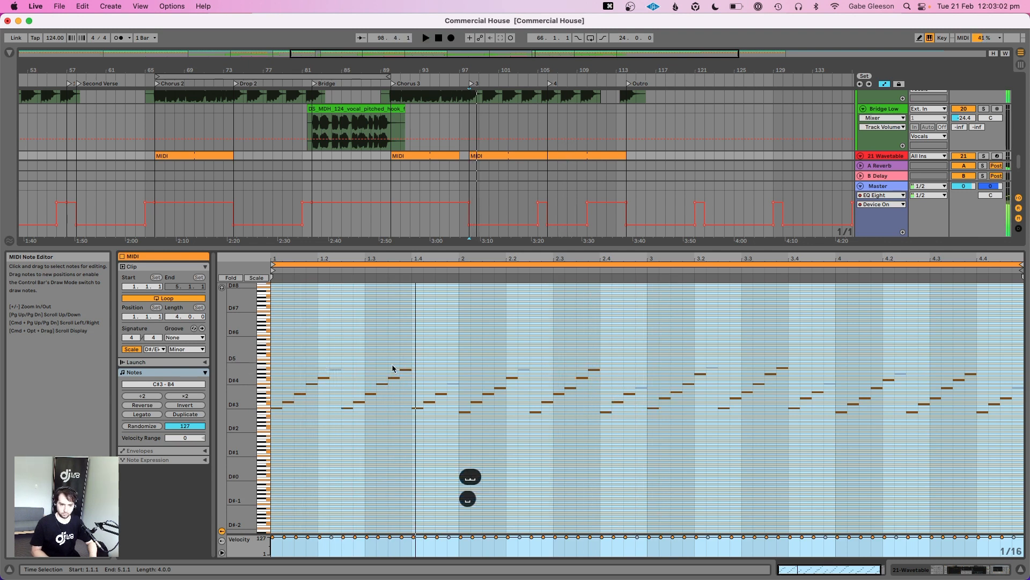
click(405, 370)
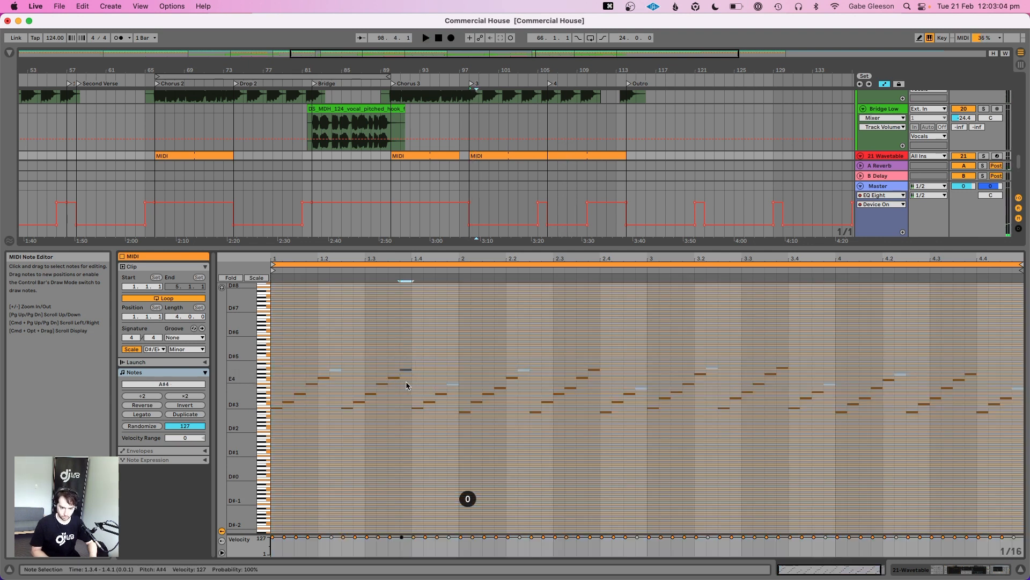
double_click(394, 377)
key(space)
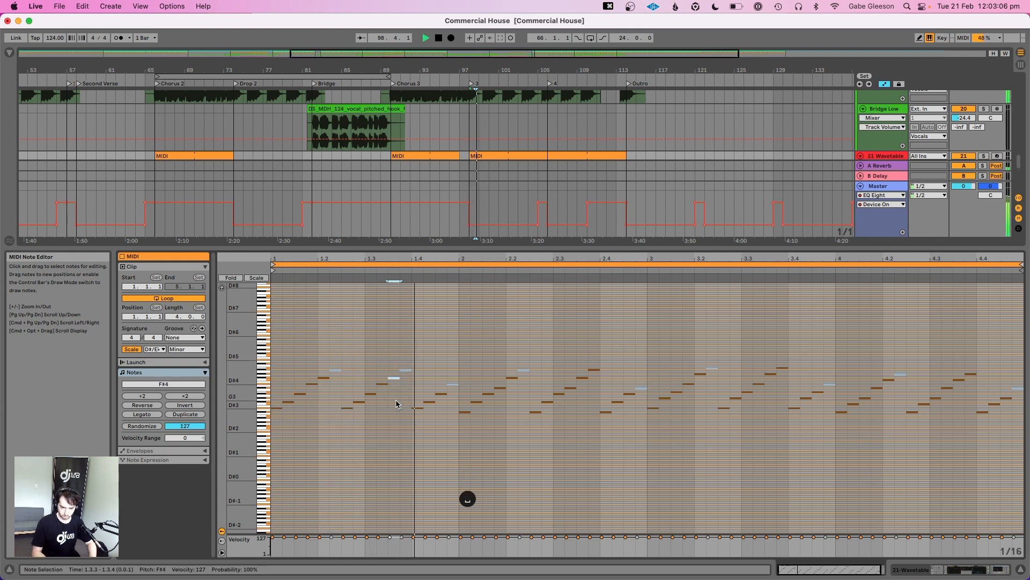
key(Up)
key(Up)
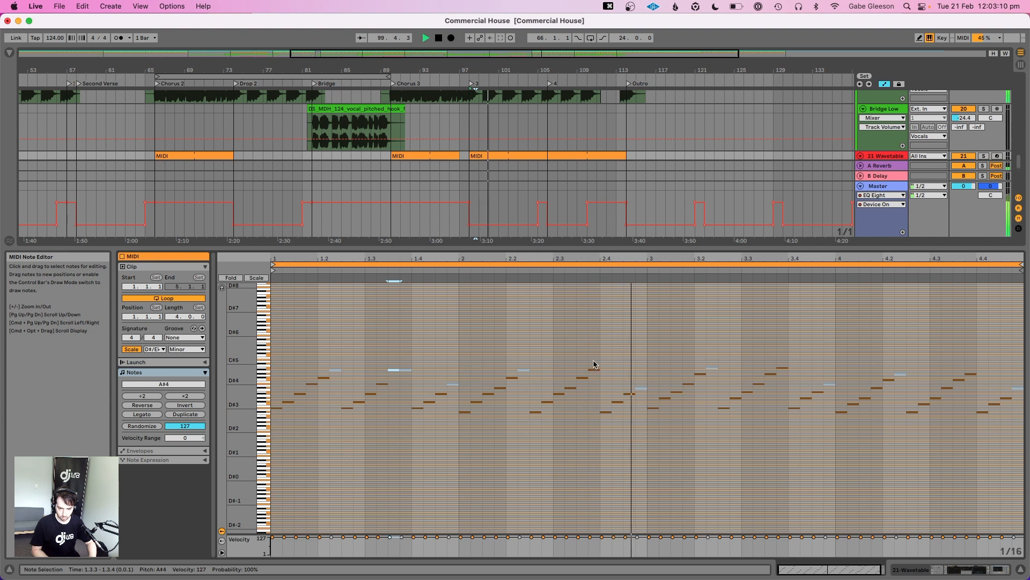
Raise the note at 2.3.3 to A#4 and deactivate the A#4 note at 2.3.4
key(space)
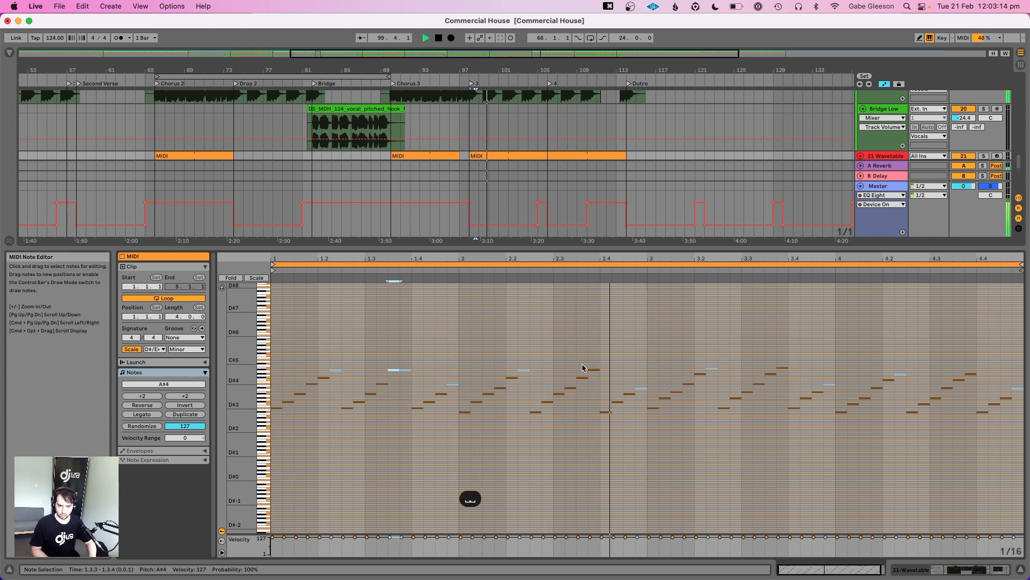
key(space)
click(582, 377)
key(Up)
key(Up)
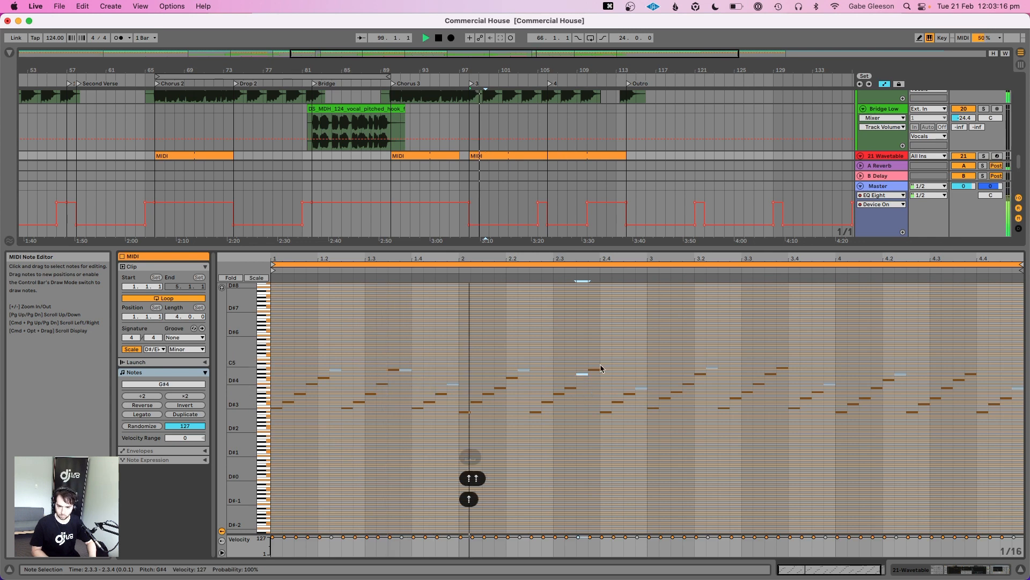
key(Up)
key(Up)
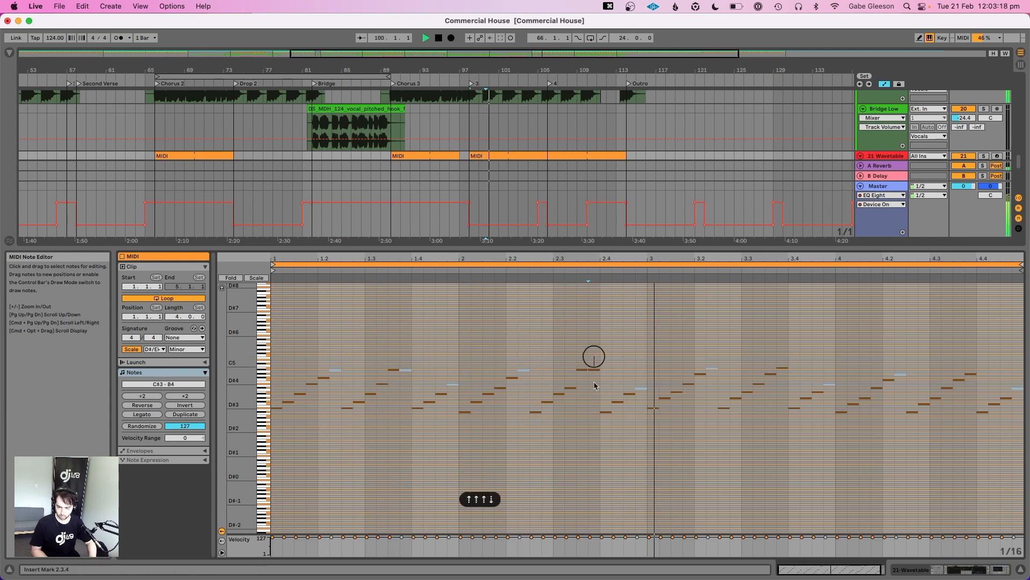
click(594, 369)
key(0)
key(space)
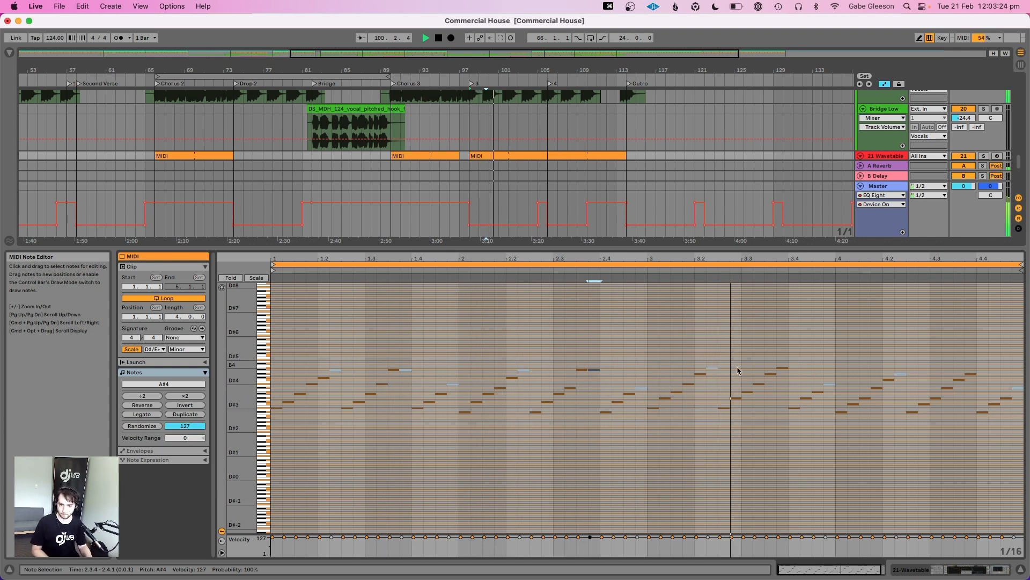
Raise the note at 3.3.3 to B4 and deactivate the B4 note at 3.3.4
key(space)
click(771, 374)
key(Up)
key(Up)
key(Up)
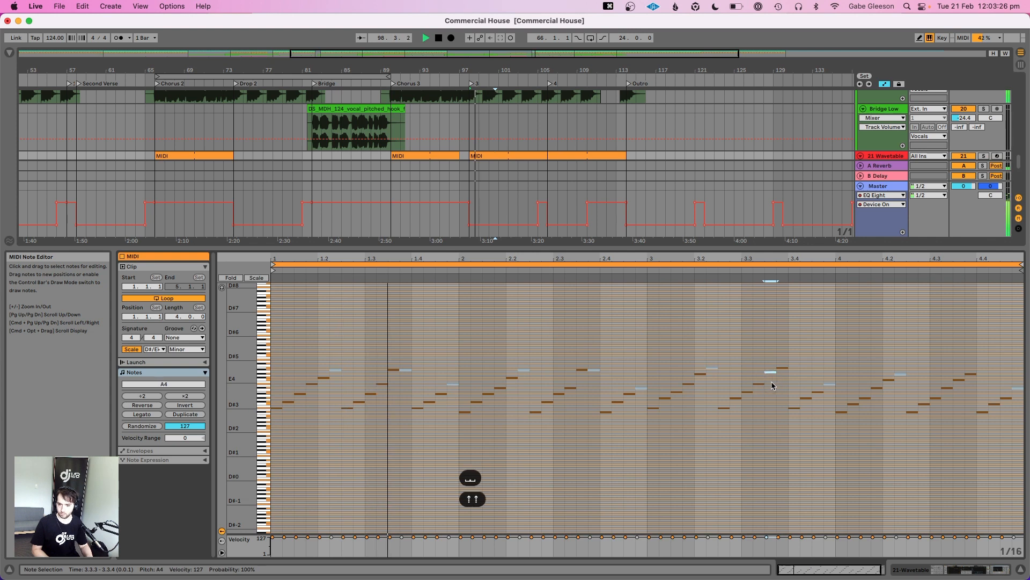
click(783, 368)
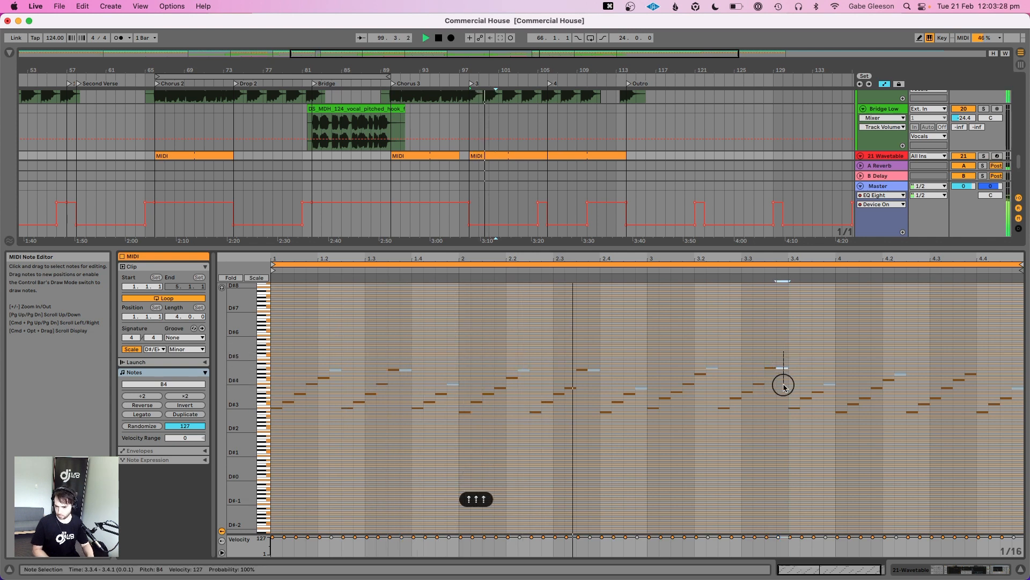
key(0)
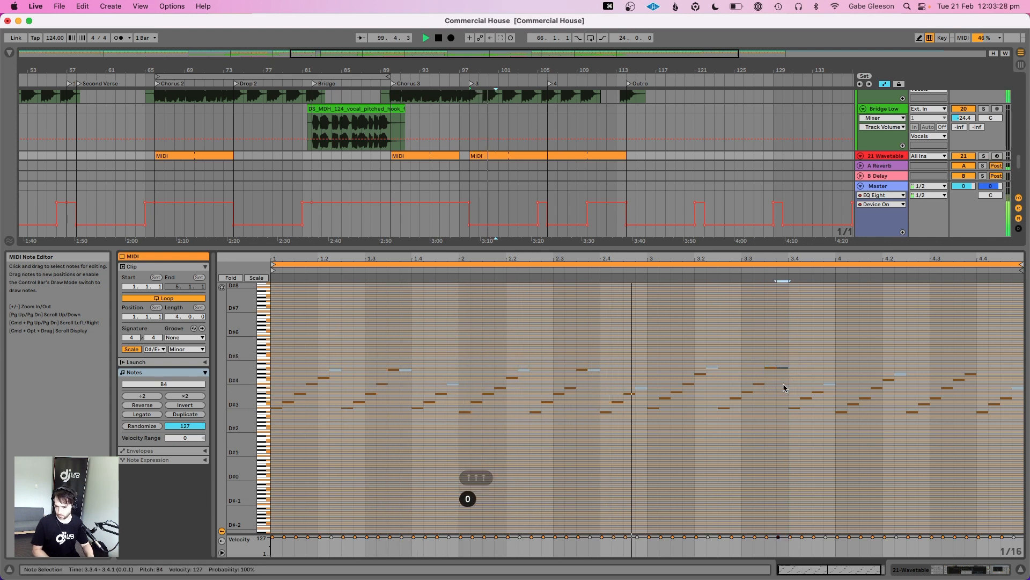
Raise the note at 4.3.3 to G#4, deactivate the G#4 note at 4.3.4, and return to the arrangement
click(889, 380)
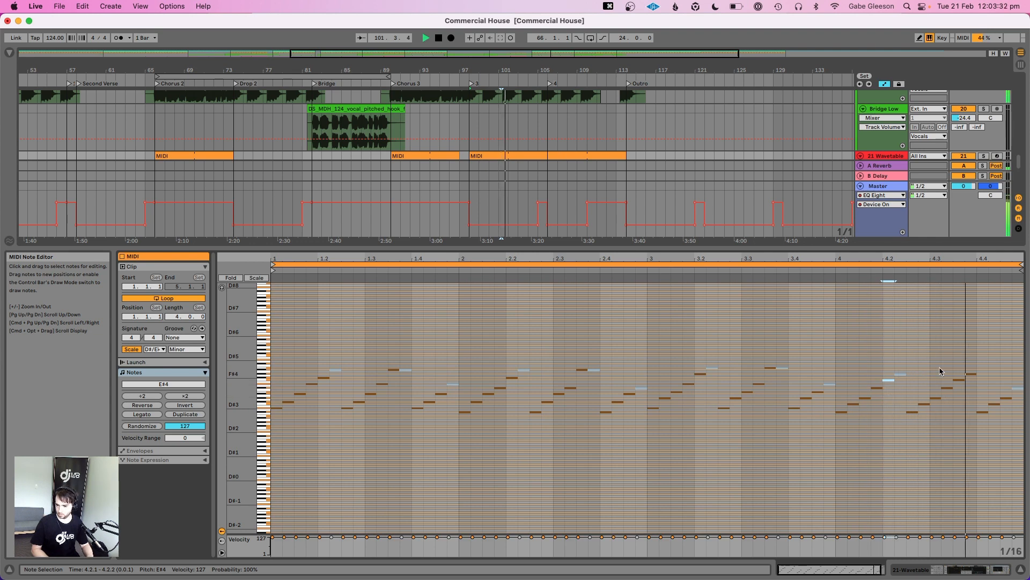
key(space)
key(space)
click(959, 380)
key(Up)
key(Up)
key(Up)
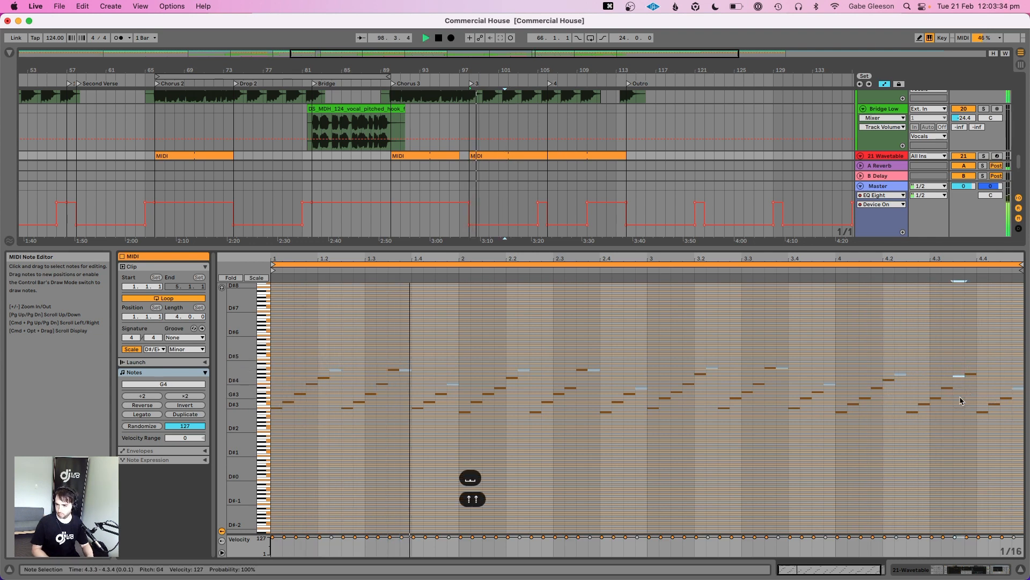
click(971, 374)
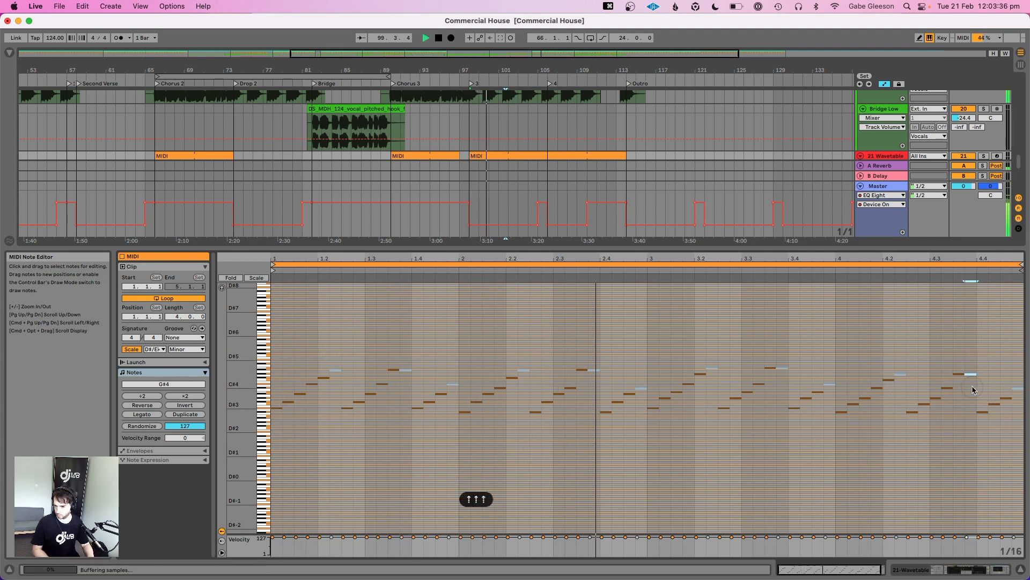
key(0)
click(515, 154)
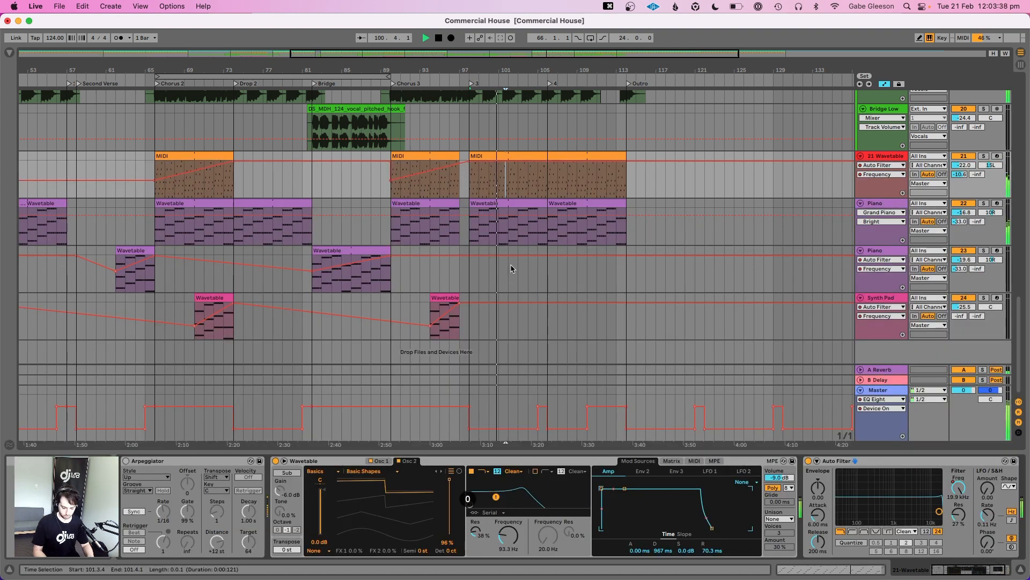
Copy the first four bars of the Wavetable clip at 98.1.1 and paste them over the clip at 90.1.1
click(519, 156)
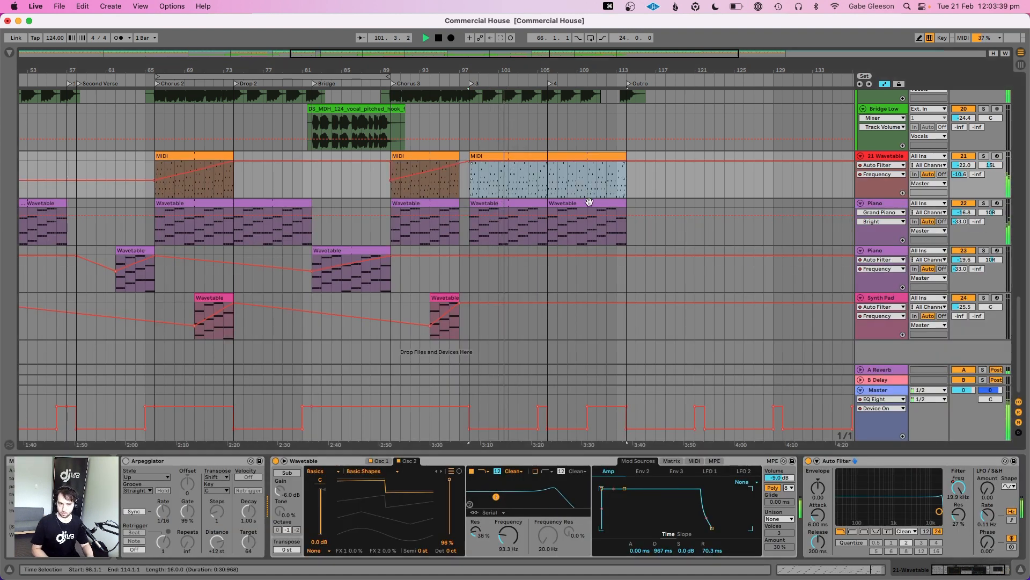
click(469, 188)
drag(469, 188, 507, 166)
key(super+c)
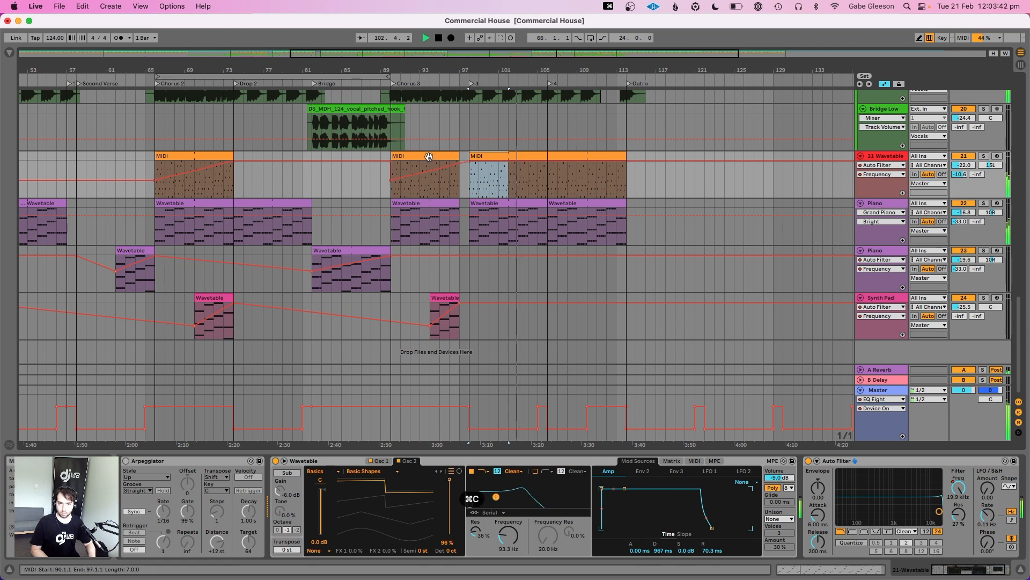
click(392, 157)
key(super+v)
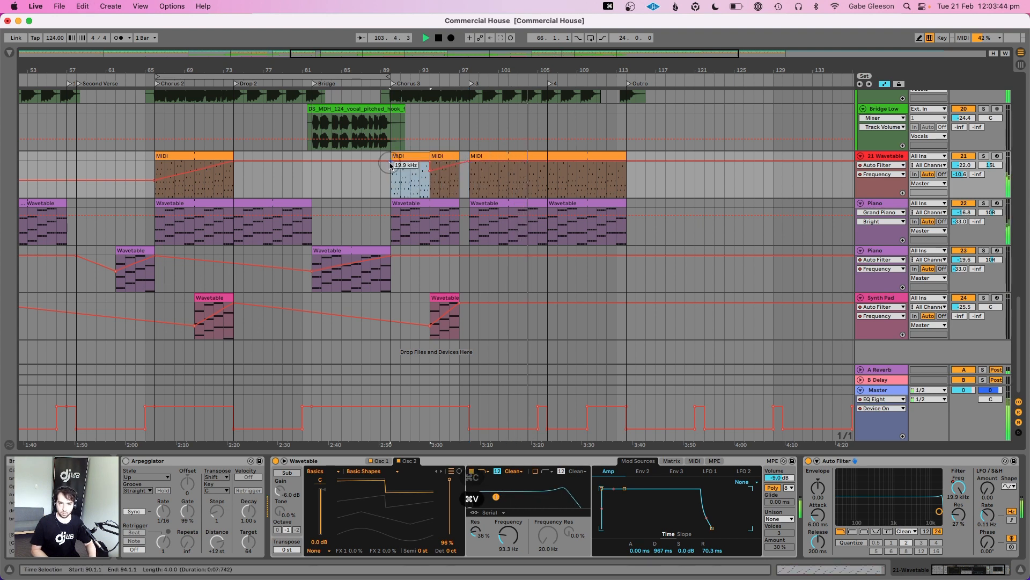
Lock the automation envelopes and extend the pasted Chorus 3 clip from 94.1.1 to 97.1.1
key(super+z)
click(410, 155)
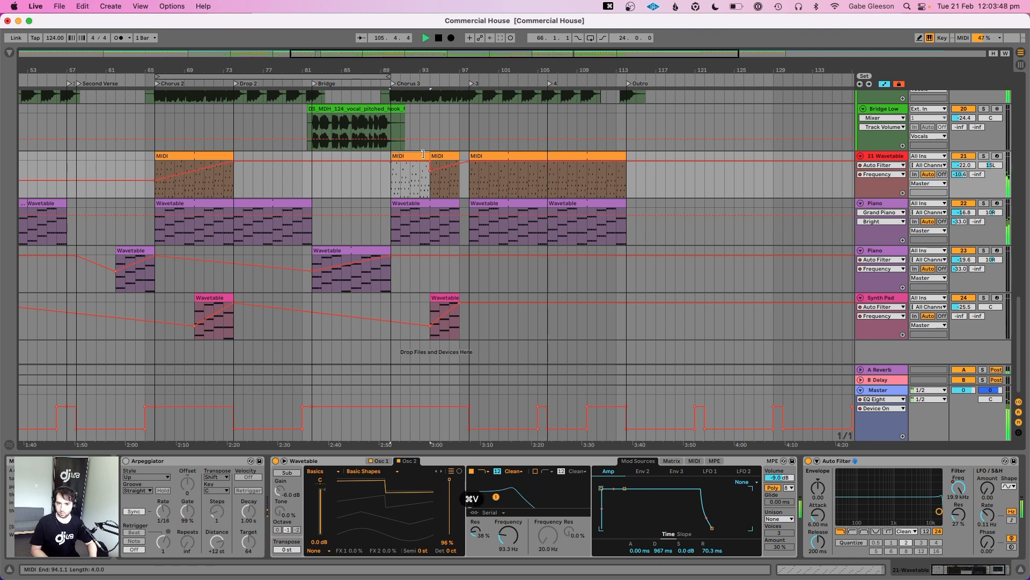
key(space)
key(space)
drag(424, 155, 457, 154)
key(space)
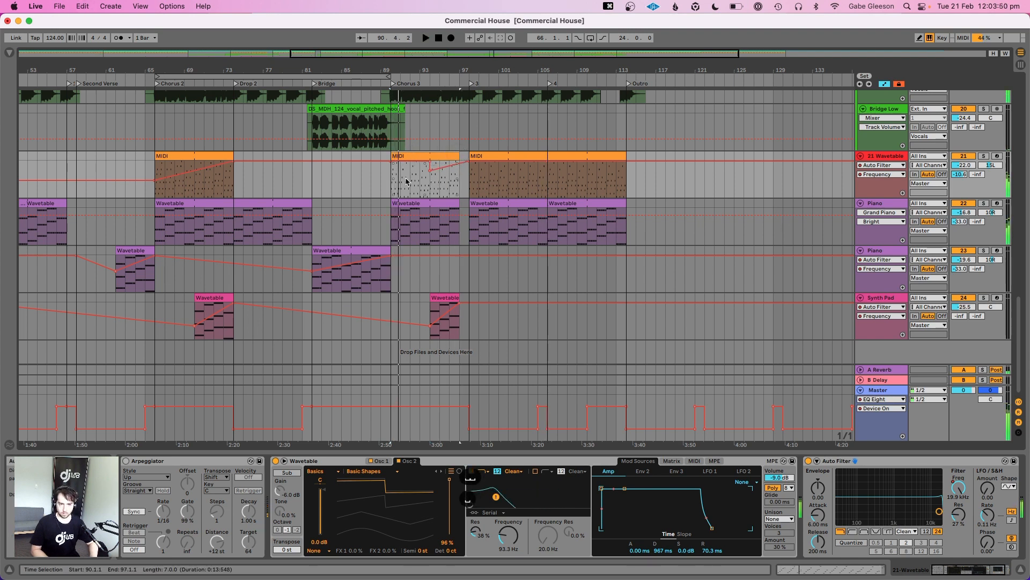
Remove the extra 19.9 kHz breakpoint at 90.1.1 from the Auto Filter frequency ramp and play the Chorus 3 clip
click(411, 172)
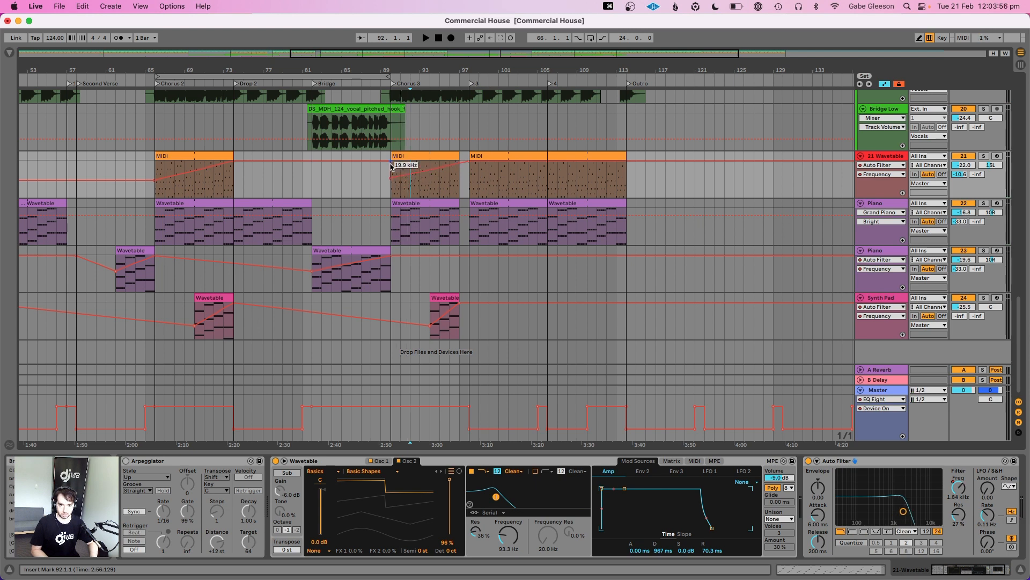
click(405, 157)
key(space)
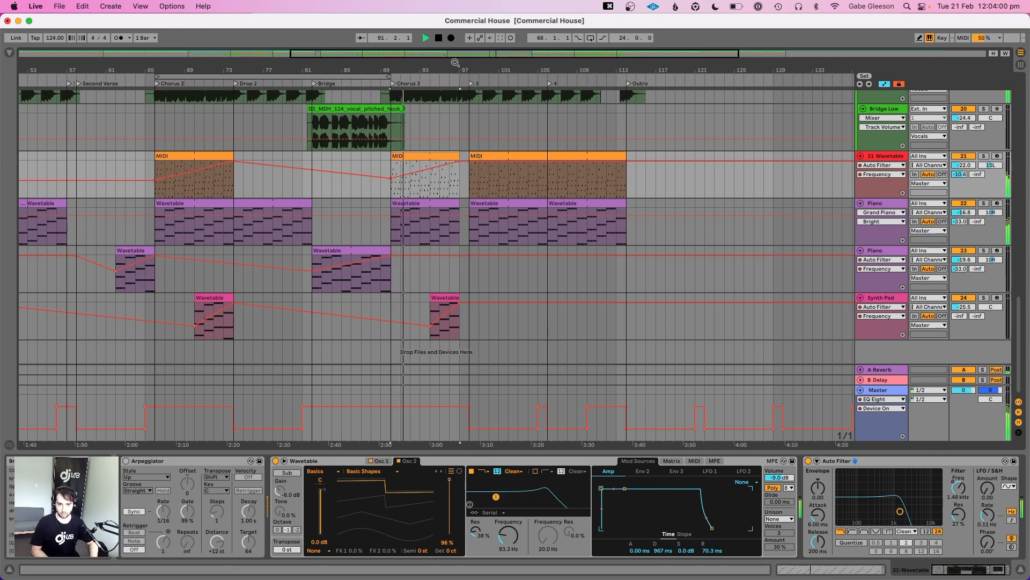
Copy the eight-bar Wavetable clip at 98.1.1 over the Chorus 2 clip at 66.1.1
drag(454, 64, 453, 69)
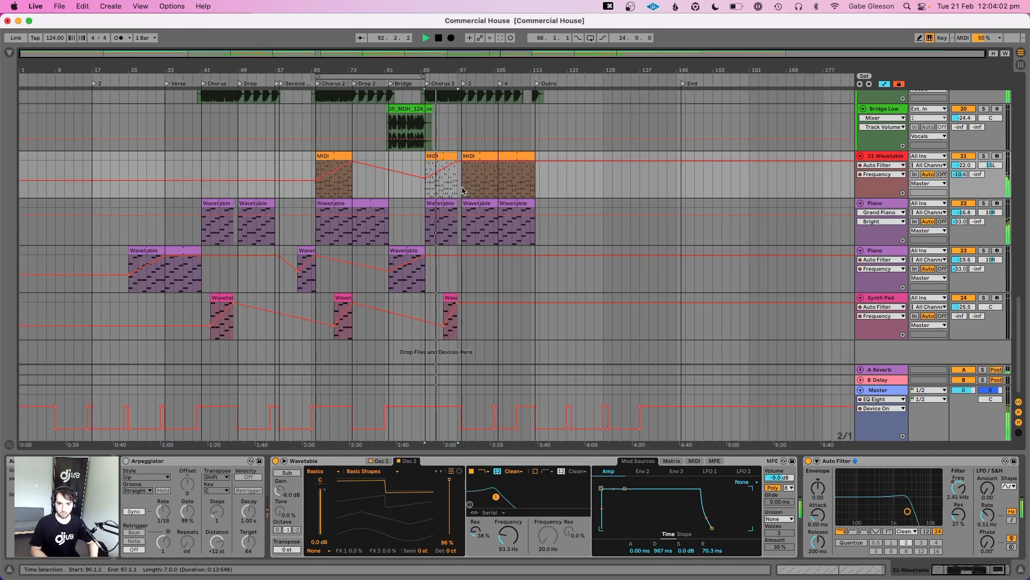
click(471, 172)
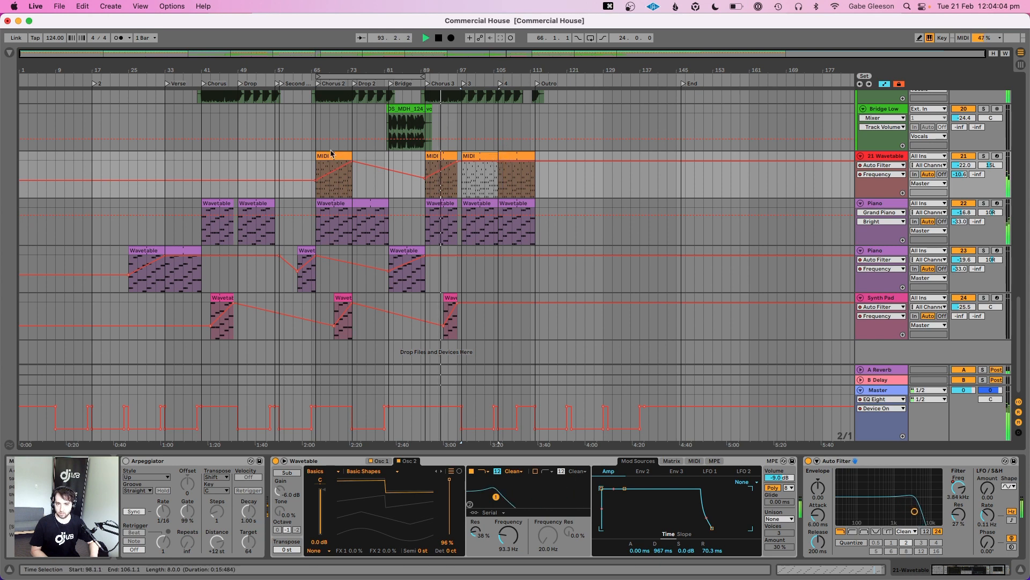
click(339, 158)
key(super+v)
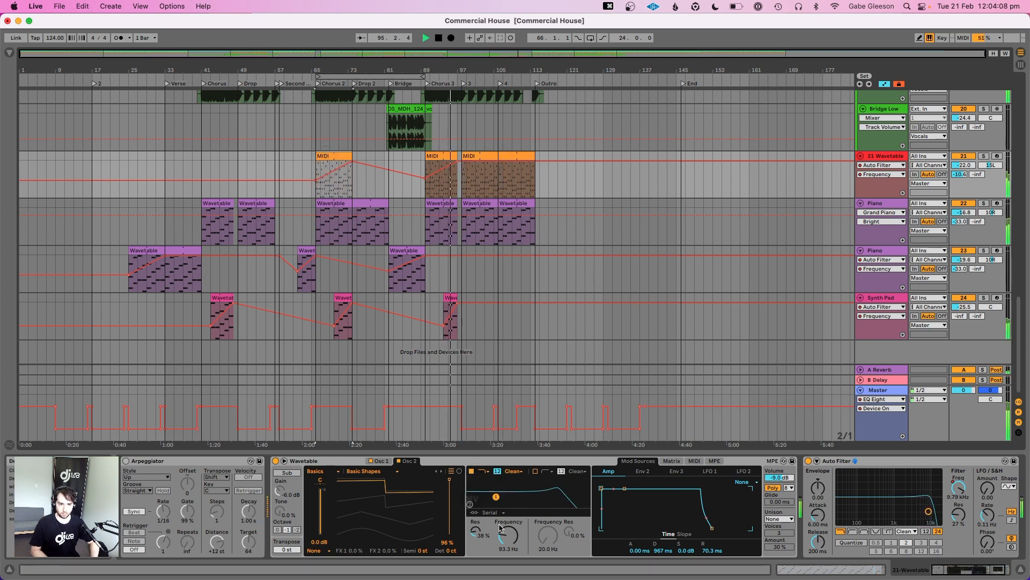
Set Wavetable's filter 1 frequency to 104 Hz and its volume to 0.0 dB, and play from 66.1.1
drag(500, 529, 500, 525)
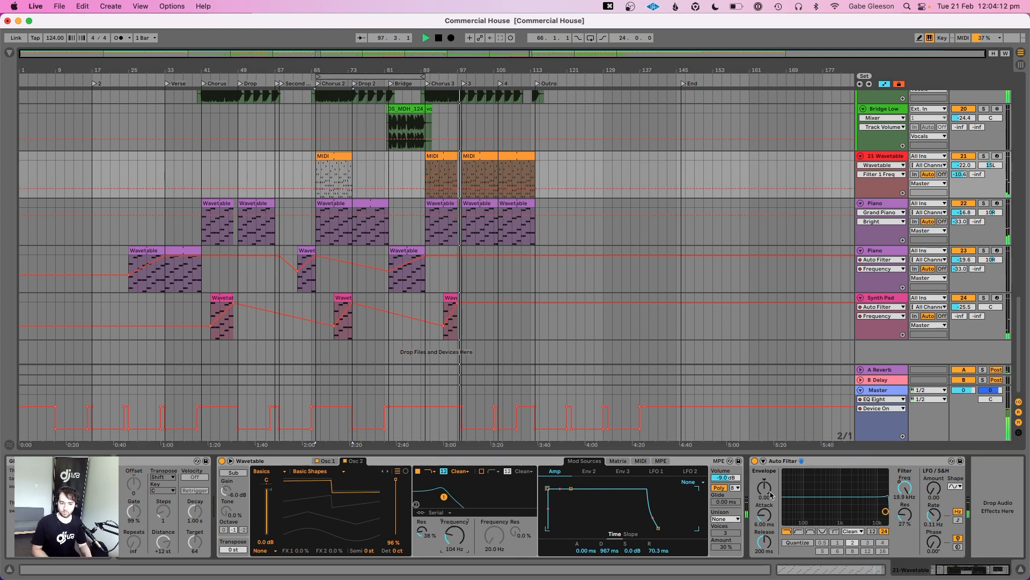
scroll(771, 491, right, 3)
key(space)
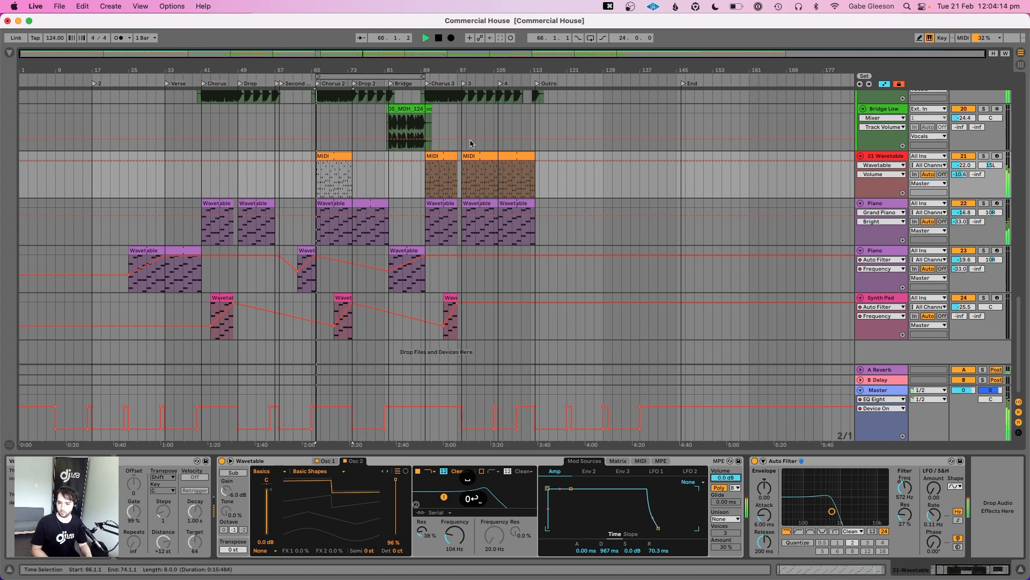
Lower the Wavetable track's volume and its reverb send, setting the send to -21.6 dB during playback
click(964, 165)
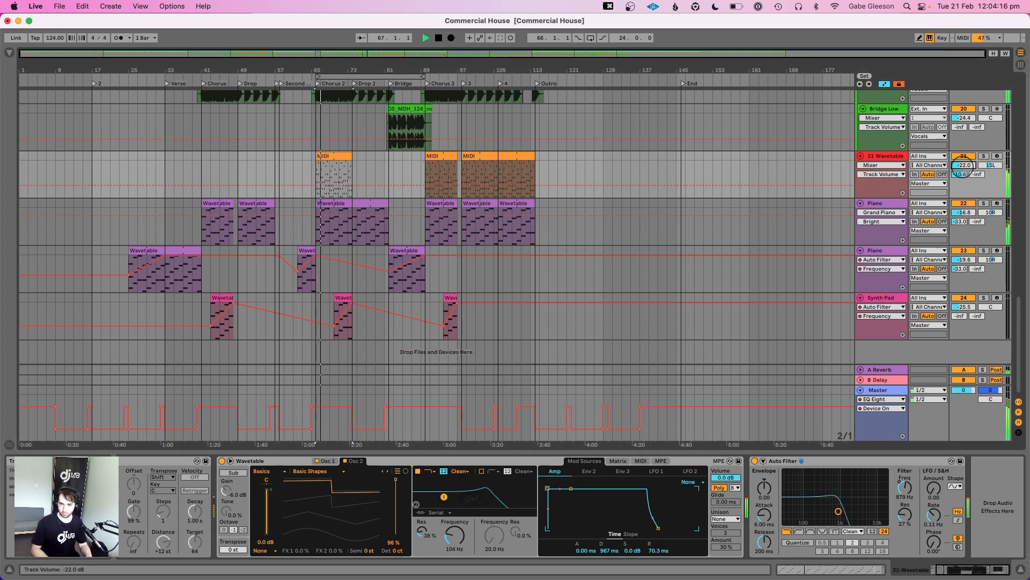
drag(964, 166, 964, 166)
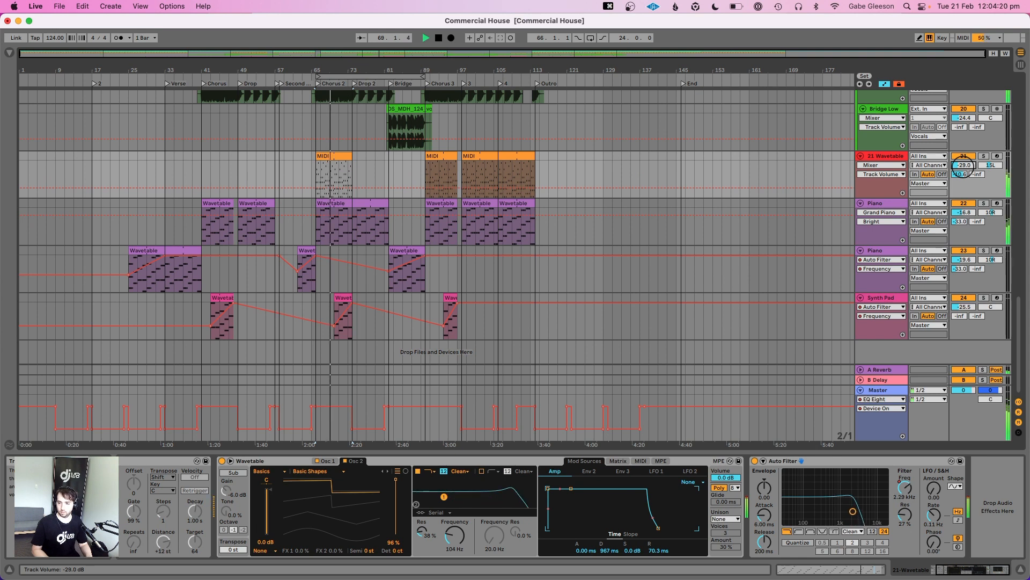
drag(965, 175, 960, 178)
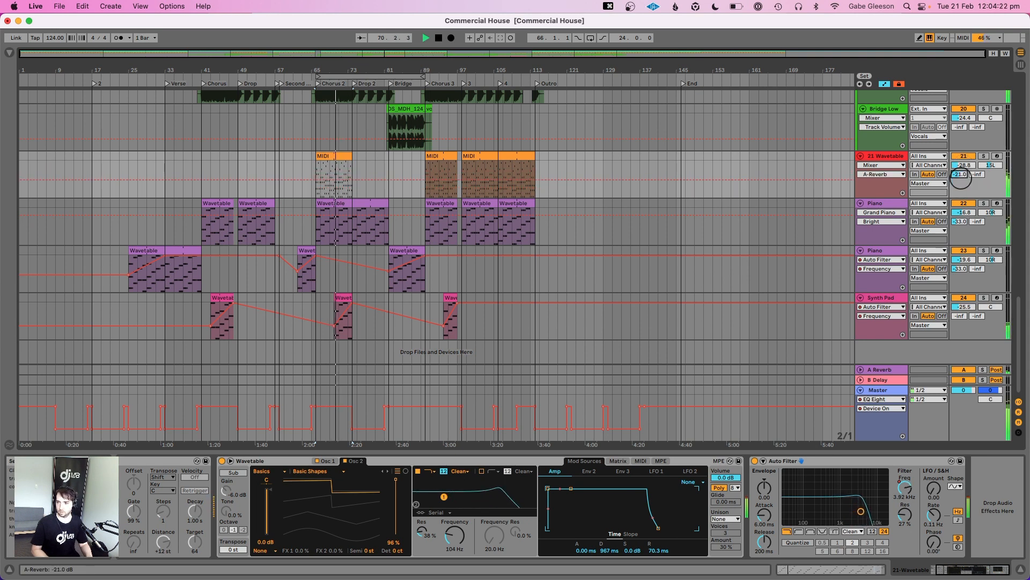
click(962, 165)
drag(961, 166, 963, 168)
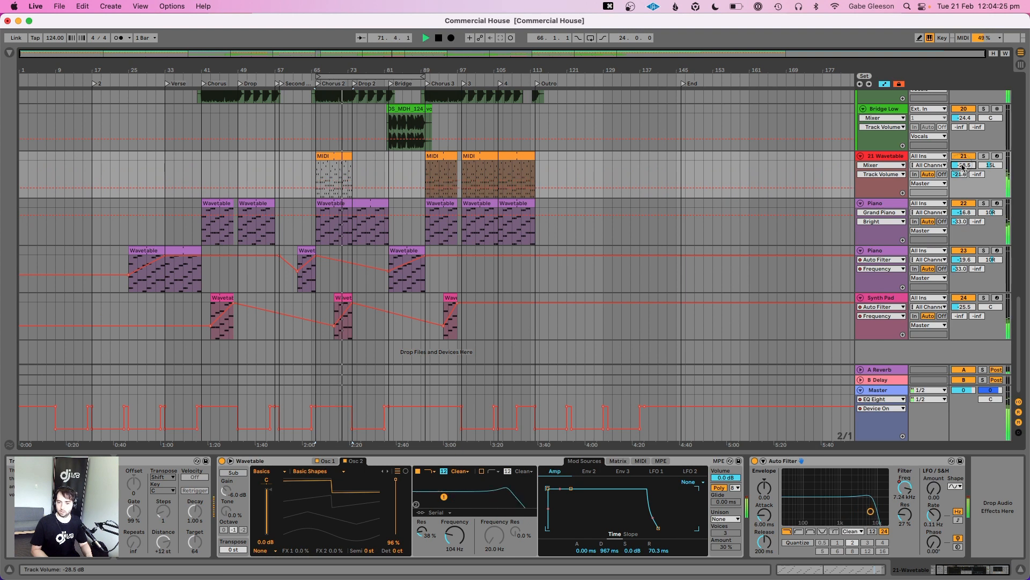
Switch off Wavetable's Osc 2, audition the layer from 71.1.1 without it, and switch the oscillator back on
click(345, 460)
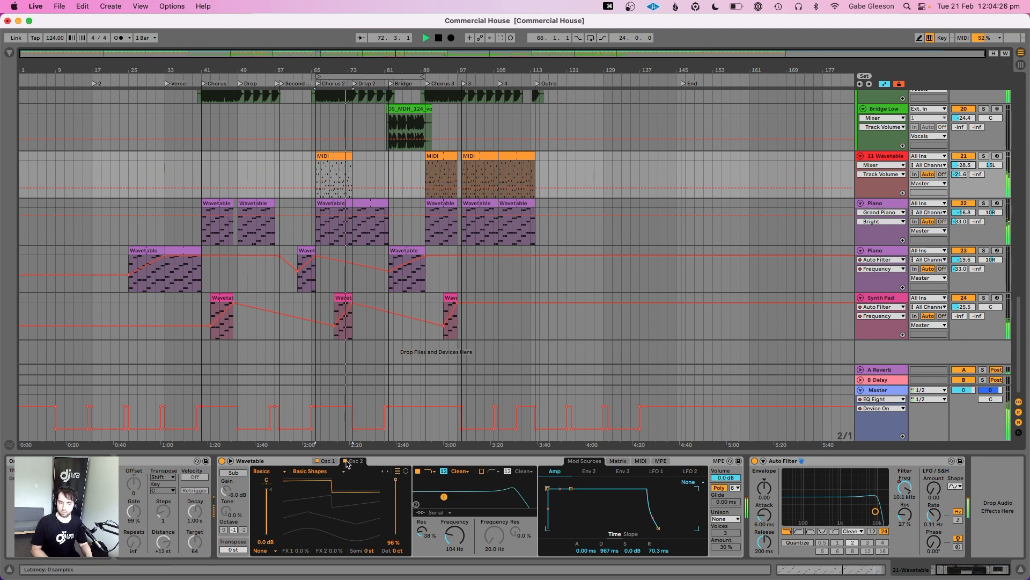
click(340, 171)
key(space)
key(space)
key(space)
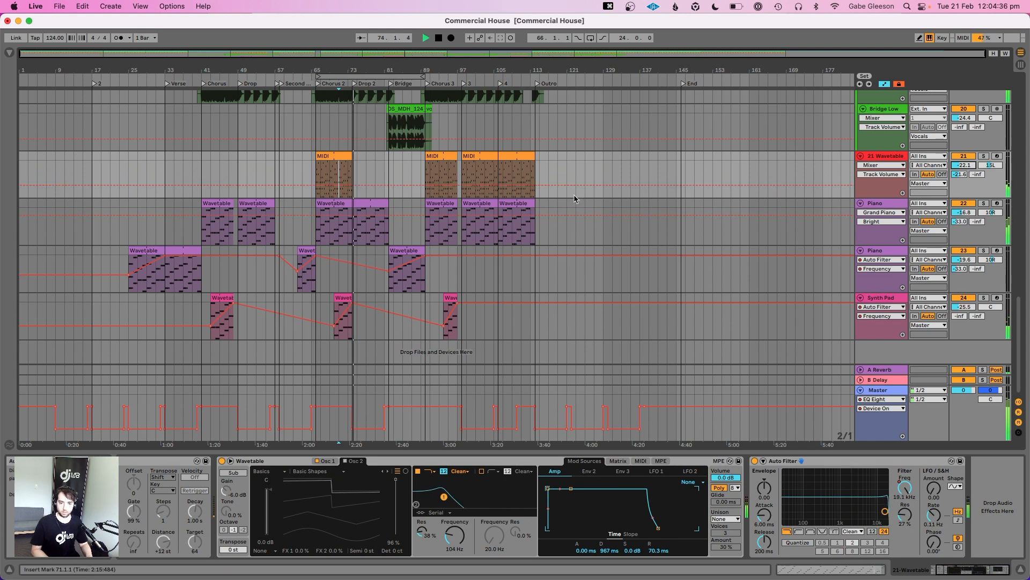
key(space)
click(345, 461)
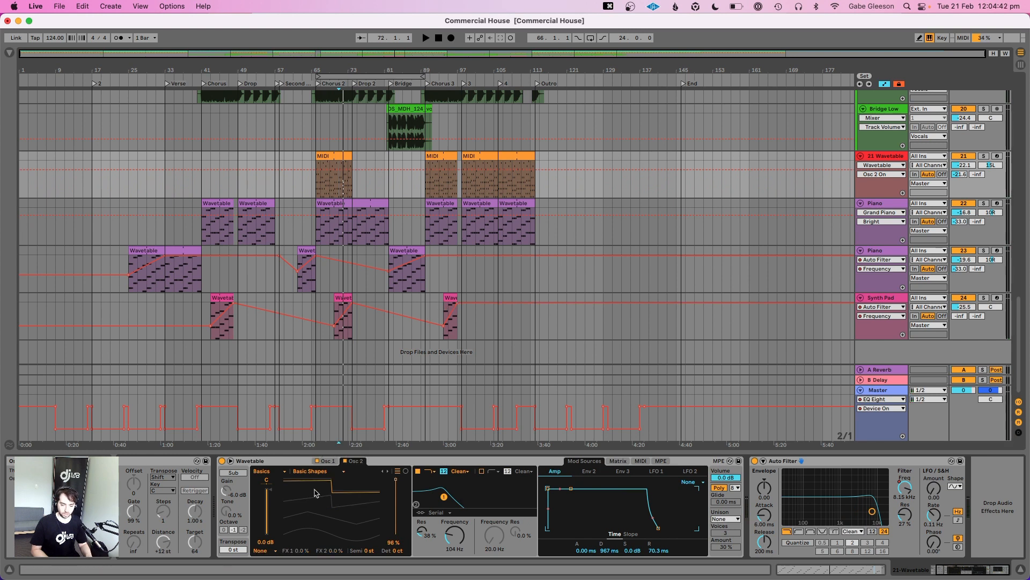
Set the Wavetable track's volume to -30.4 dB during playback and listen from 31.1.1
key(space)
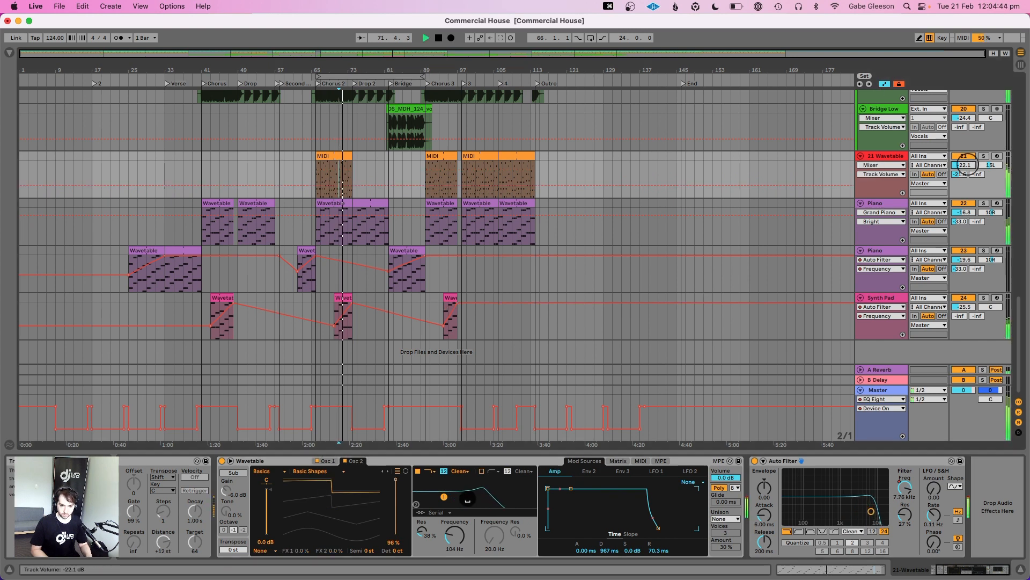
drag(964, 165, 966, 166)
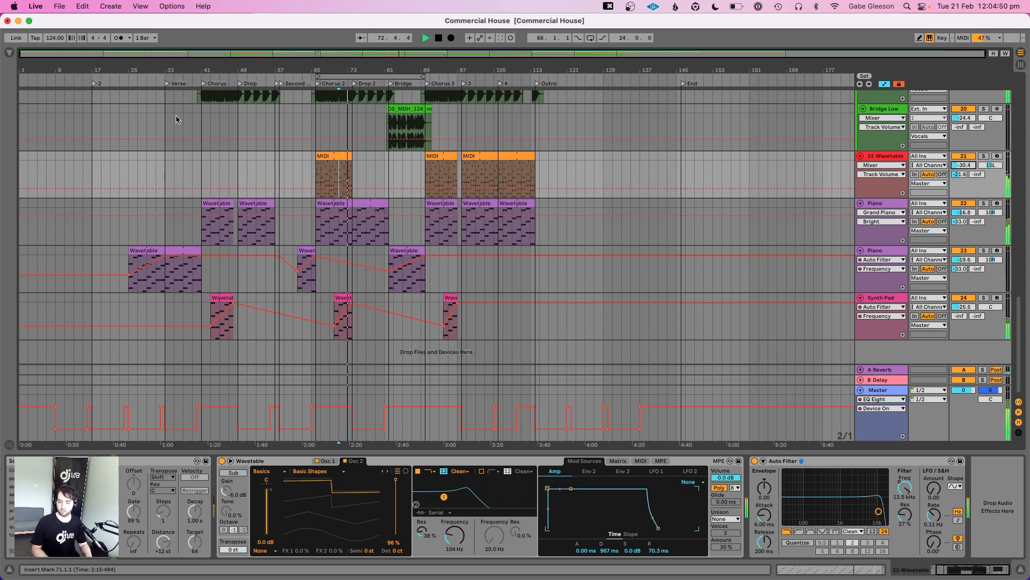
click(156, 160)
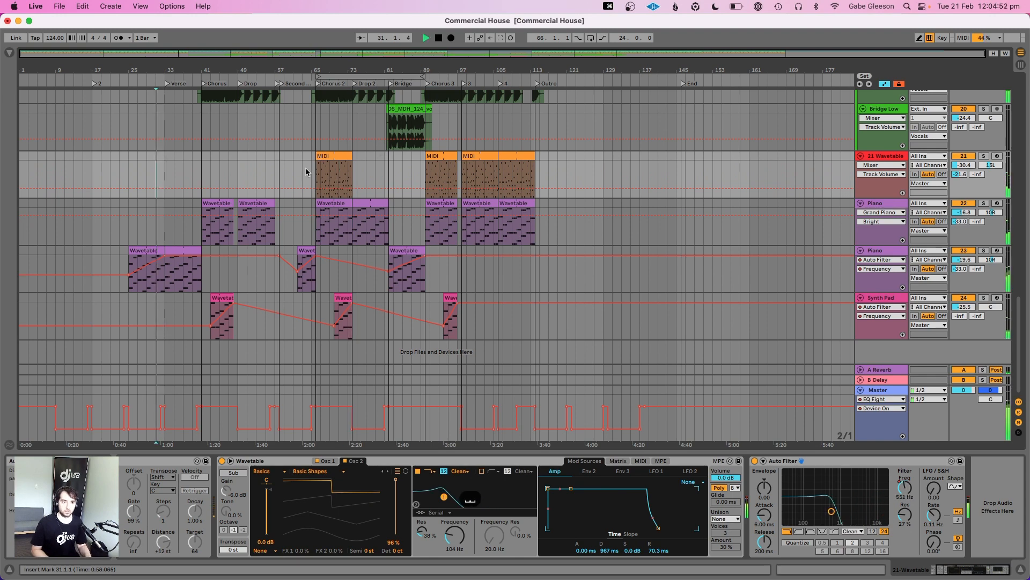
Copy the Chorus 2 Wavetable clip from 66.1.1 and paste it on the same track at 37.1.1
drag(315, 177, 337, 159)
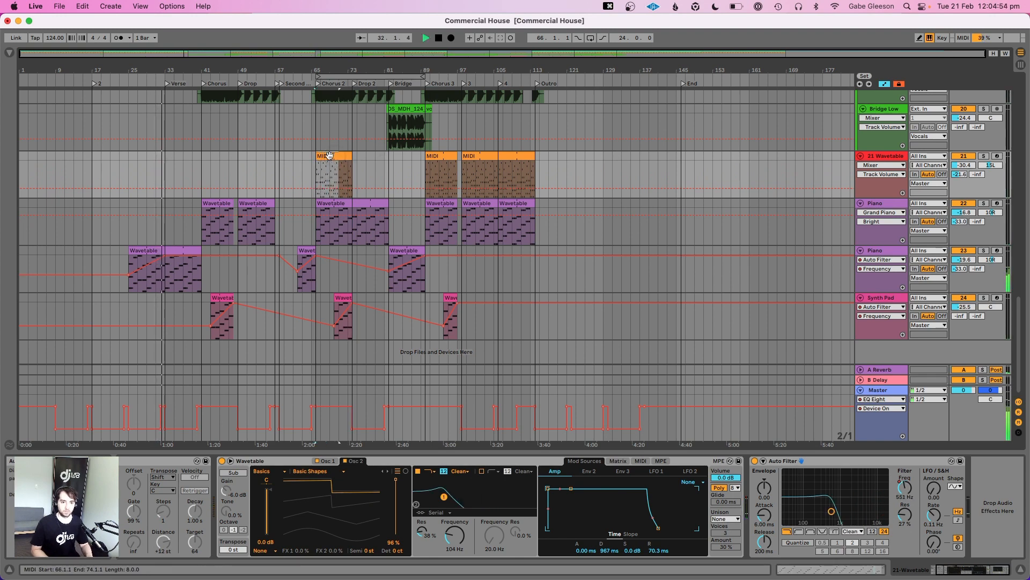
drag(177, 66, 181, 68)
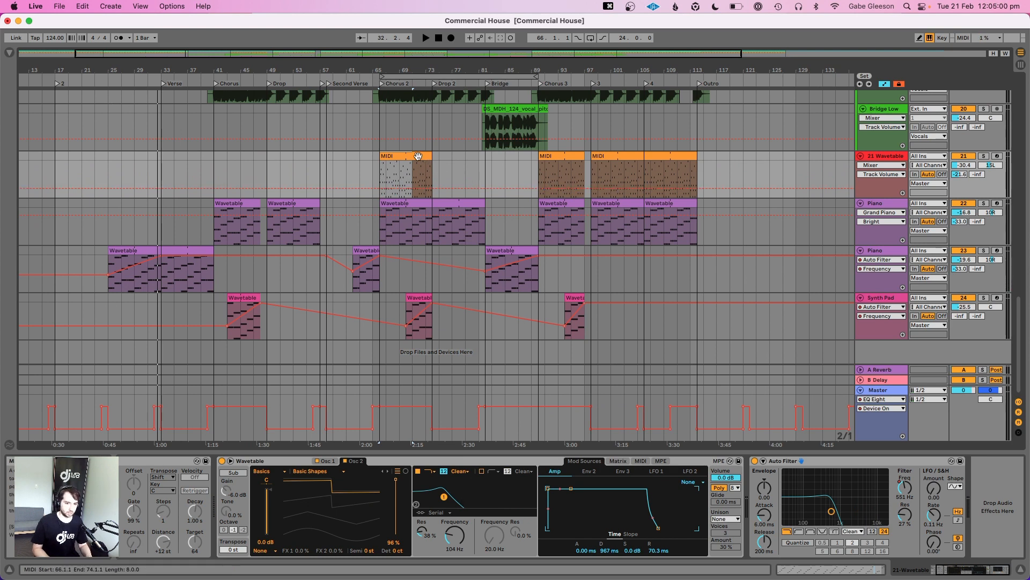
click(418, 155)
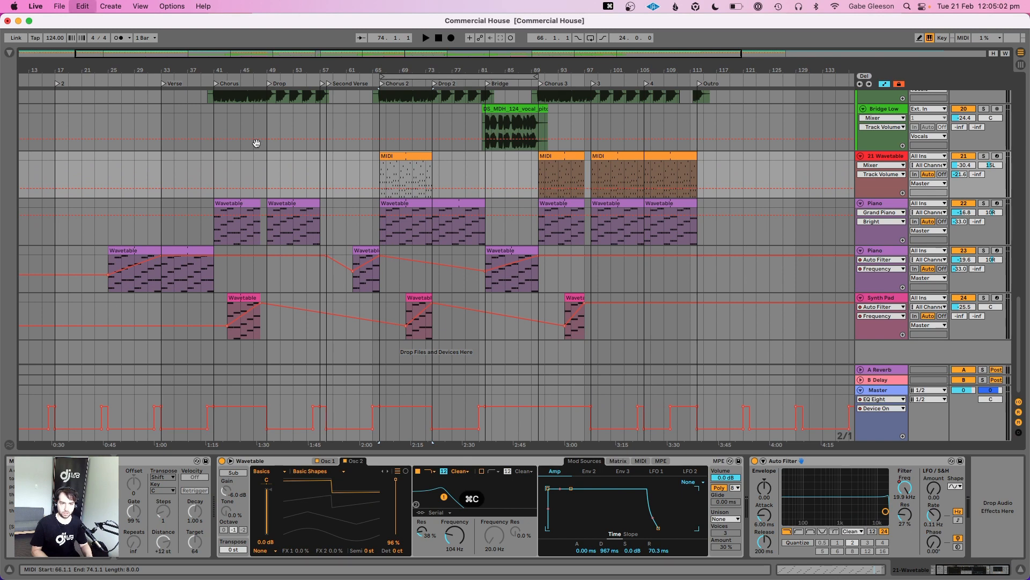
click(188, 173)
scroll(189, 172, up, 10)
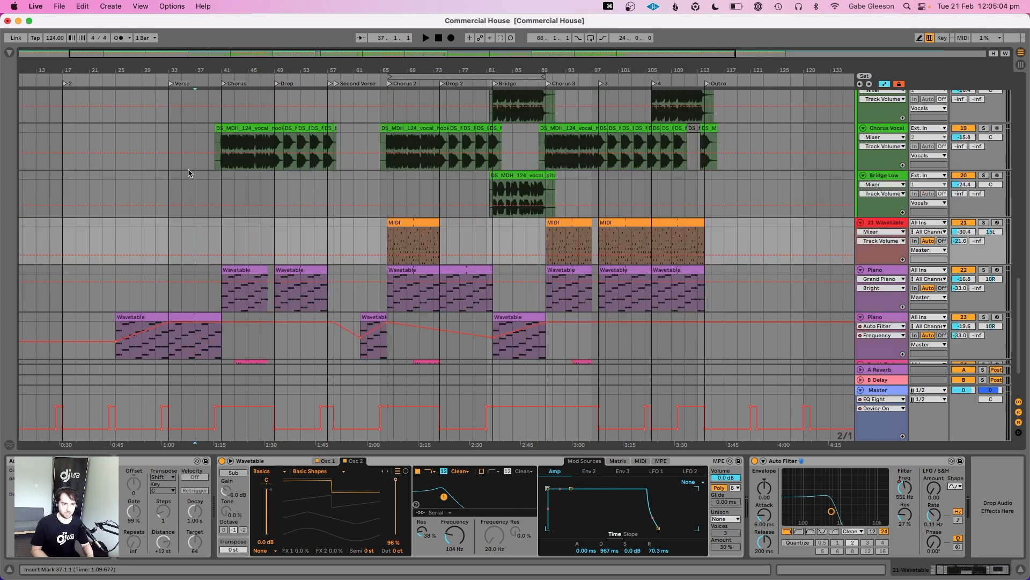
scroll(188, 172, left, 2)
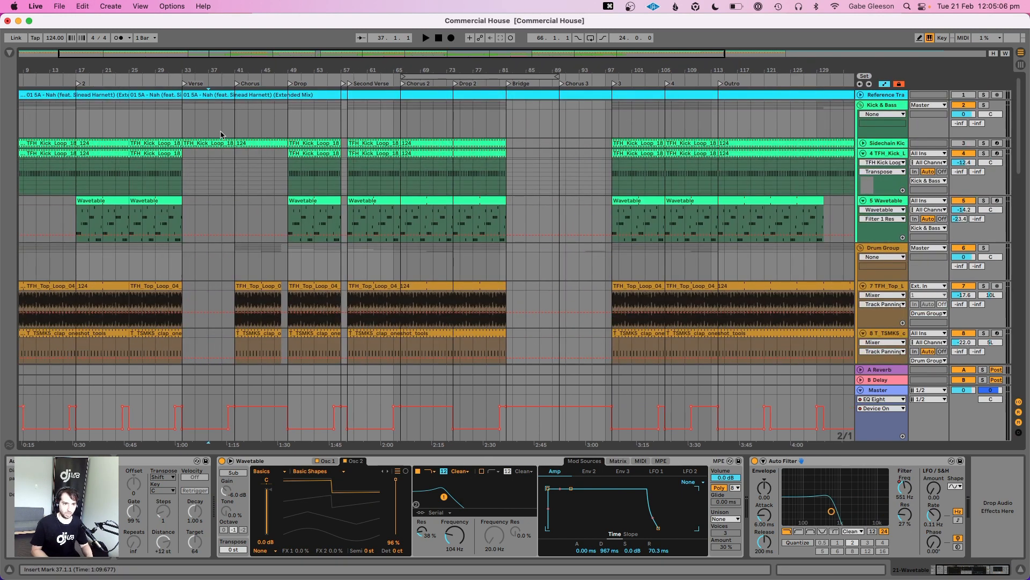
scroll(222, 132, down, 10)
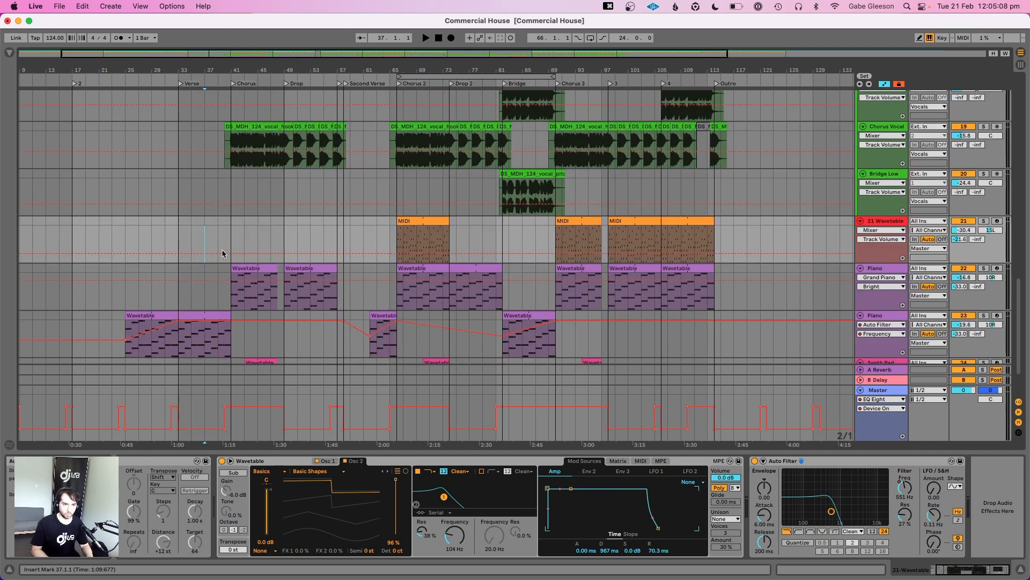
key(super+v)
key(space)
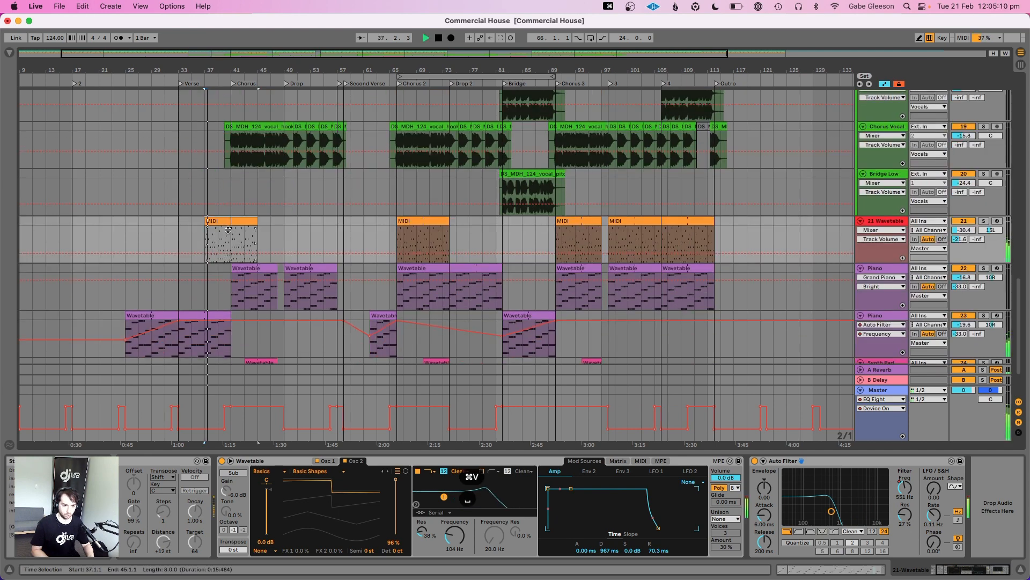
Move the pasted Wavetable clip into the first chorus and trim it to span 43.1.1 to 49.1.1
scroll(225, 237, down, 3)
drag(228, 161, 256, 160)
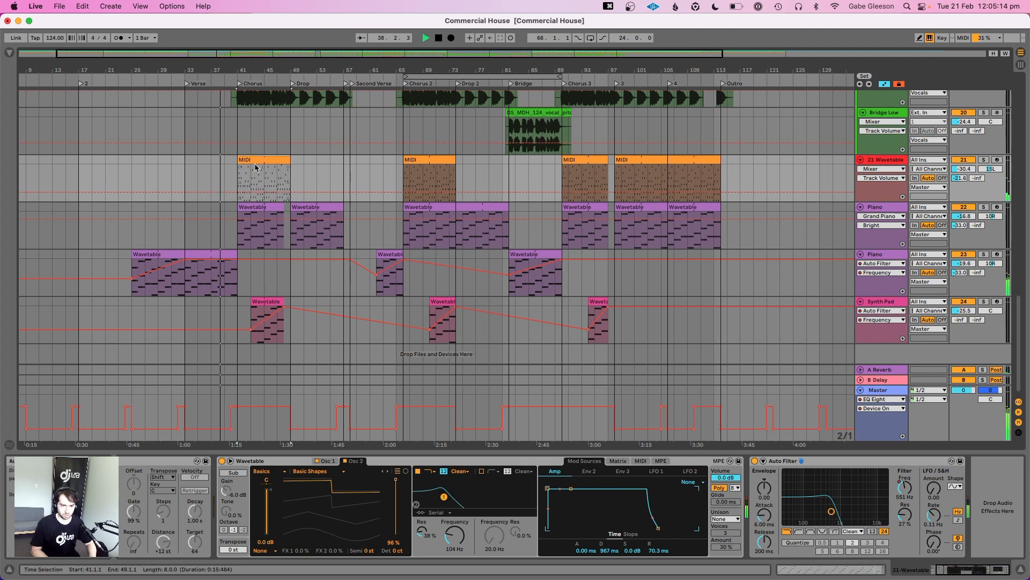
key(super+z)
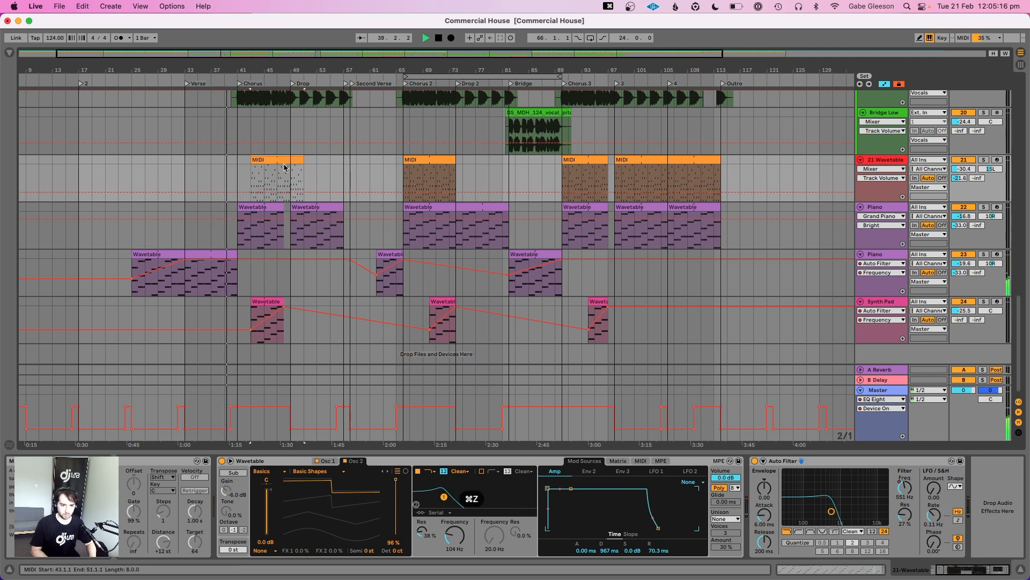
drag(239, 161, 255, 163)
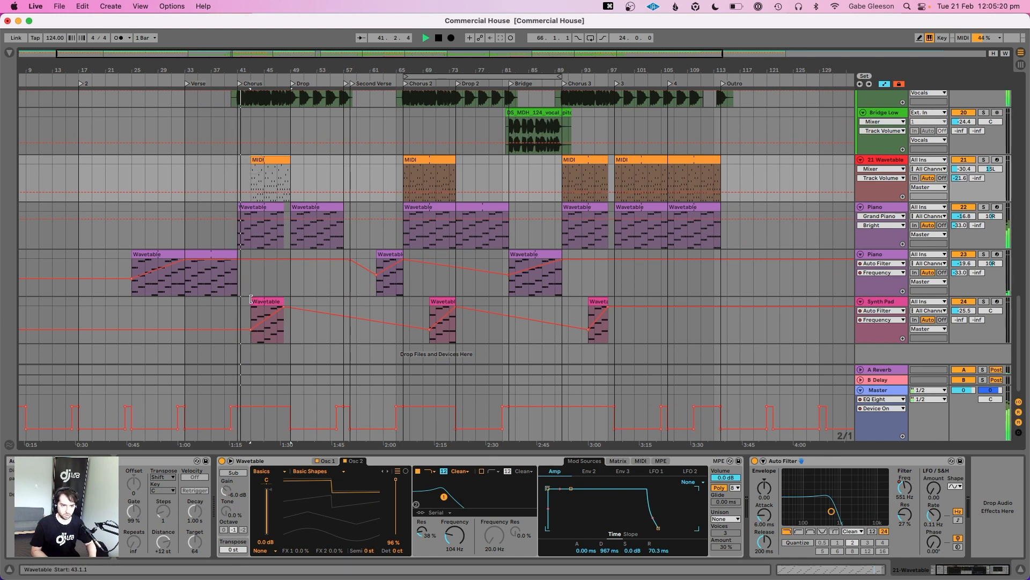
Try starting the first Synth Pad clip and its filter ramp at 45.1.1, and undo both changes
drag(251, 299, 265, 299)
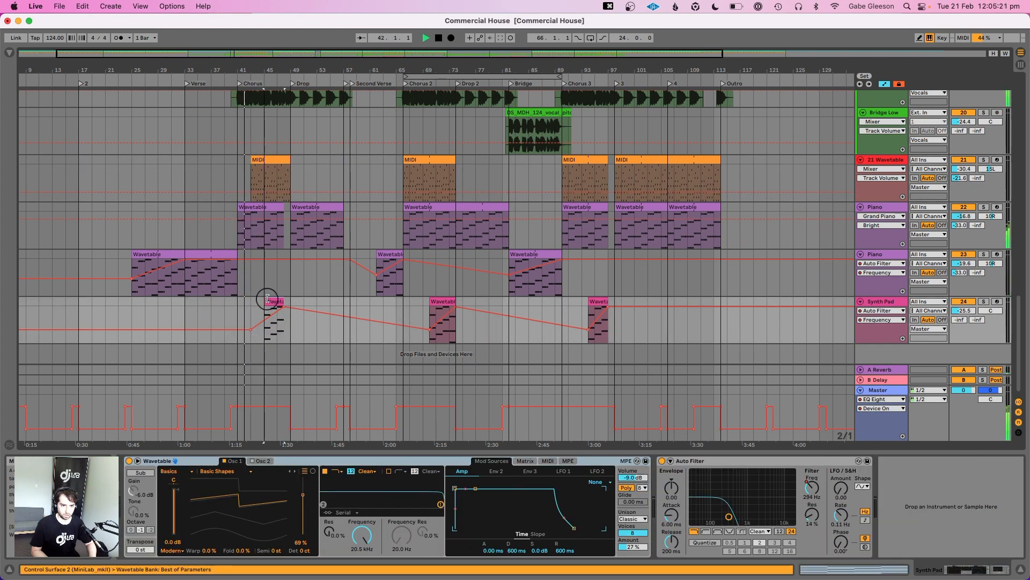
click(250, 329)
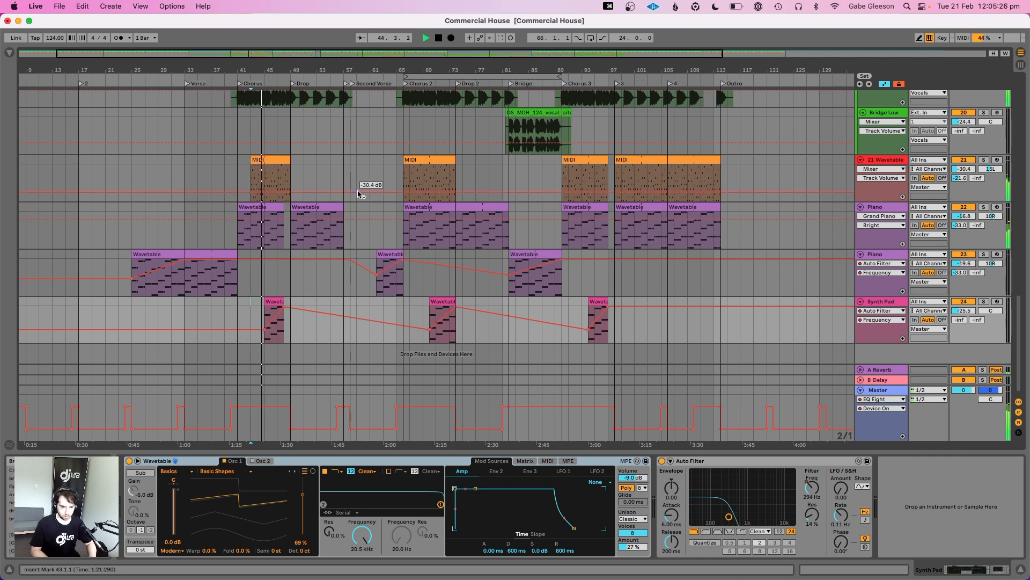
key(super+z)
key(super+z)
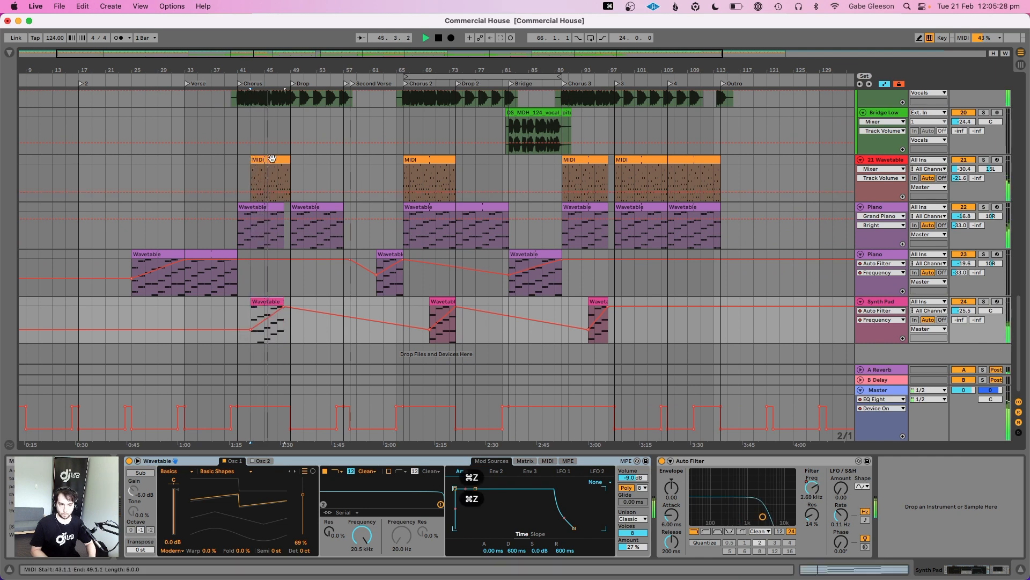
Delete the Wavetable track's MIDI clip spanning 43.1.1 to 49.1.1 in the first chorus
click(271, 157)
key(BackSpace)
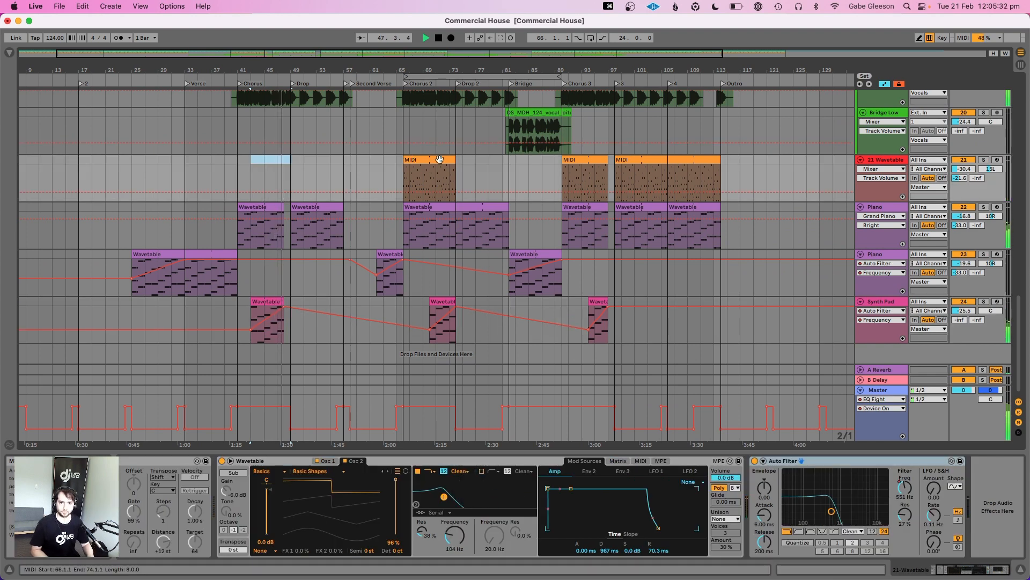
Extend the Chorus 2 Synth Pad clip to start at 68.1.1, with its filter ramp starting there too, and stop playback
scroll(439, 159, right, 5)
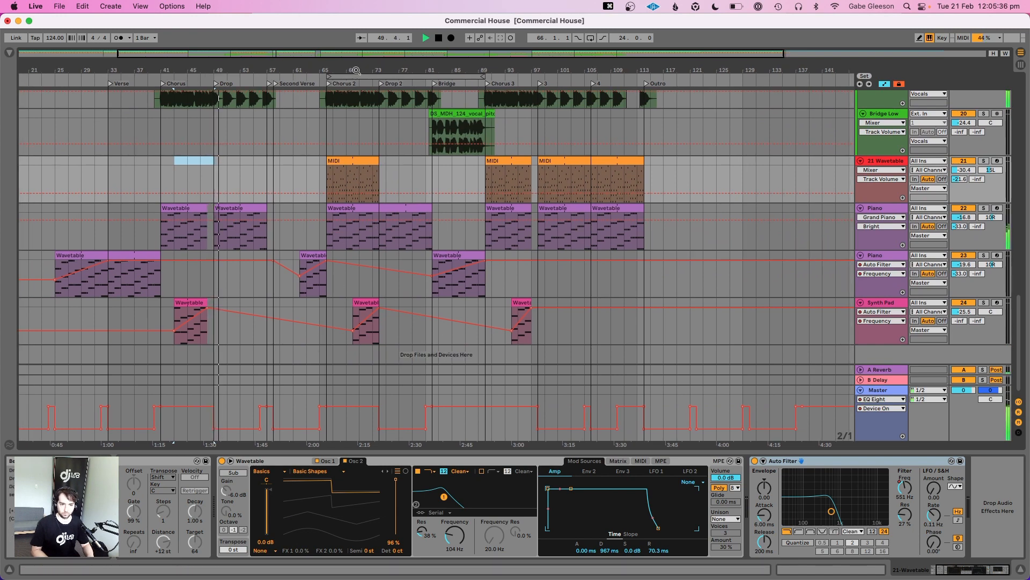
drag(356, 71, 356, 89)
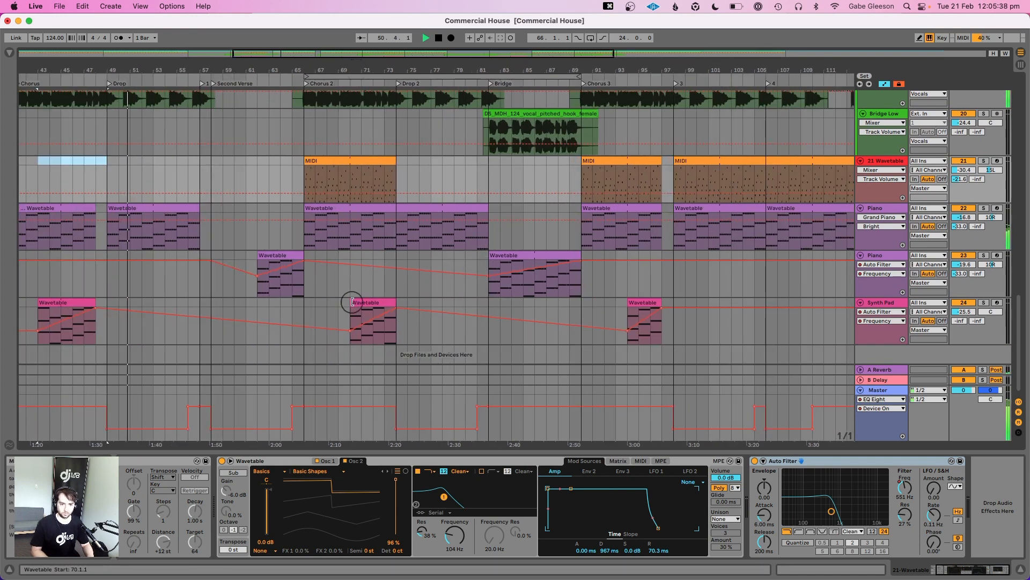
drag(350, 303, 328, 330)
key(space)
click(310, 304)
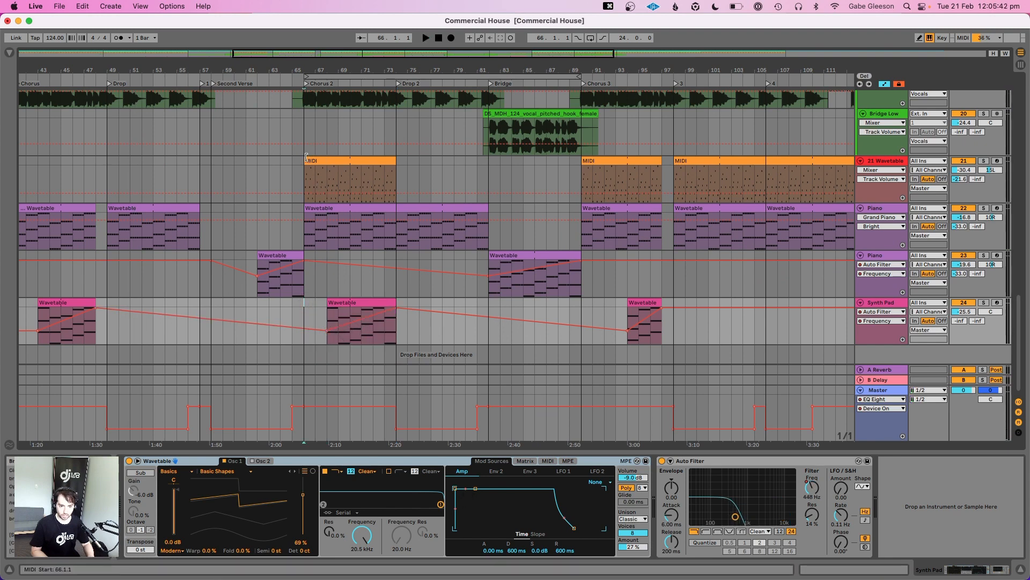
Trim the start of the Chorus 2 Wavetable-track clip to 70.1.1 and play from 68.1.1
click(319, 161)
drag(306, 161, 352, 164)
click(328, 175)
key(space)
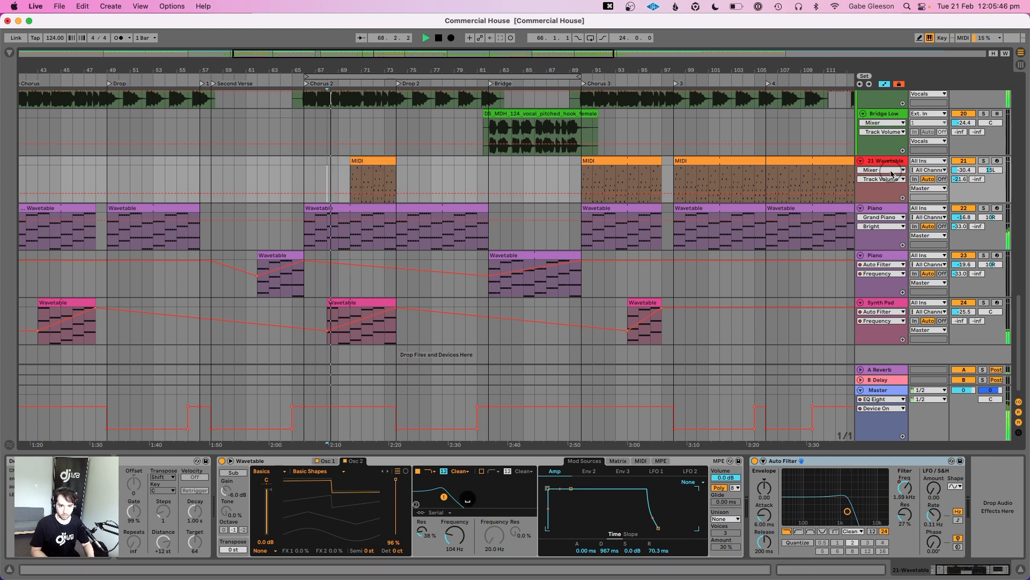
Show the Wavetable track's Auto Filter Frequency automation and shift the Chorus 2 ramp's starting point to 70.1.1
click(904, 171)
click(881, 188)
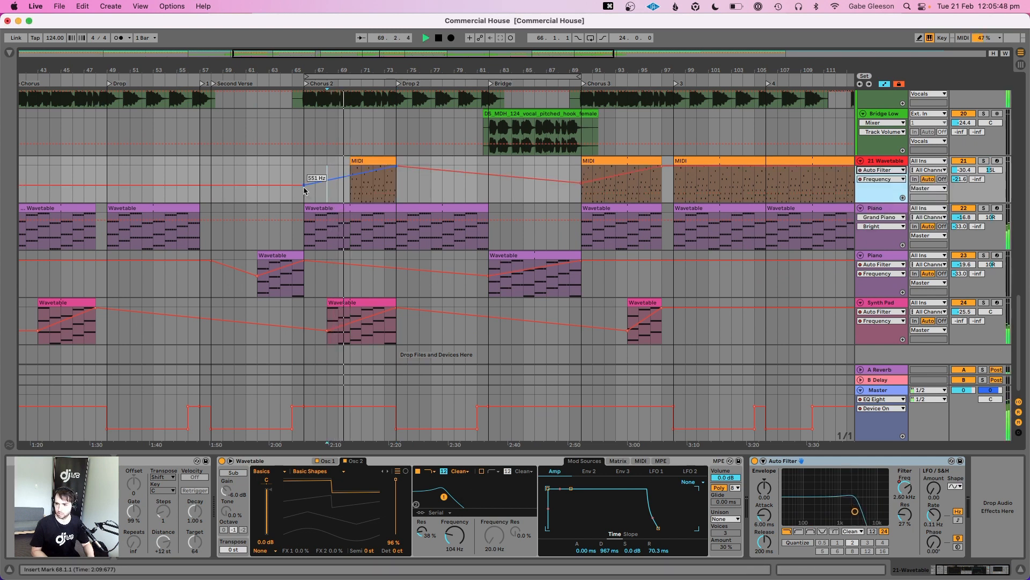
drag(306, 185, 350, 186)
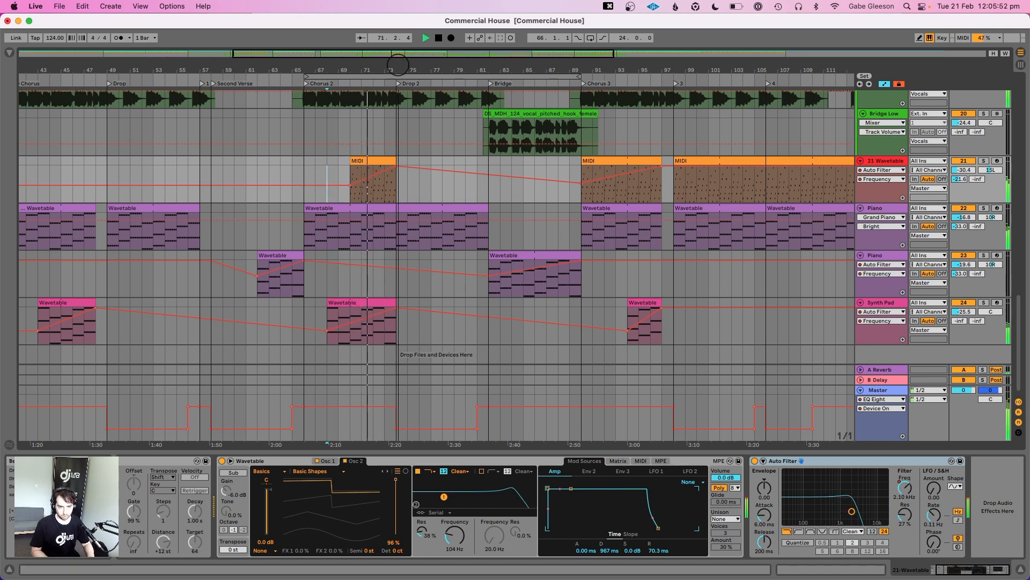
Copy the Wavetable track's clip at 70.1.1 and paste it at 78.1.1 in Drop 2
drag(399, 70, 387, 161)
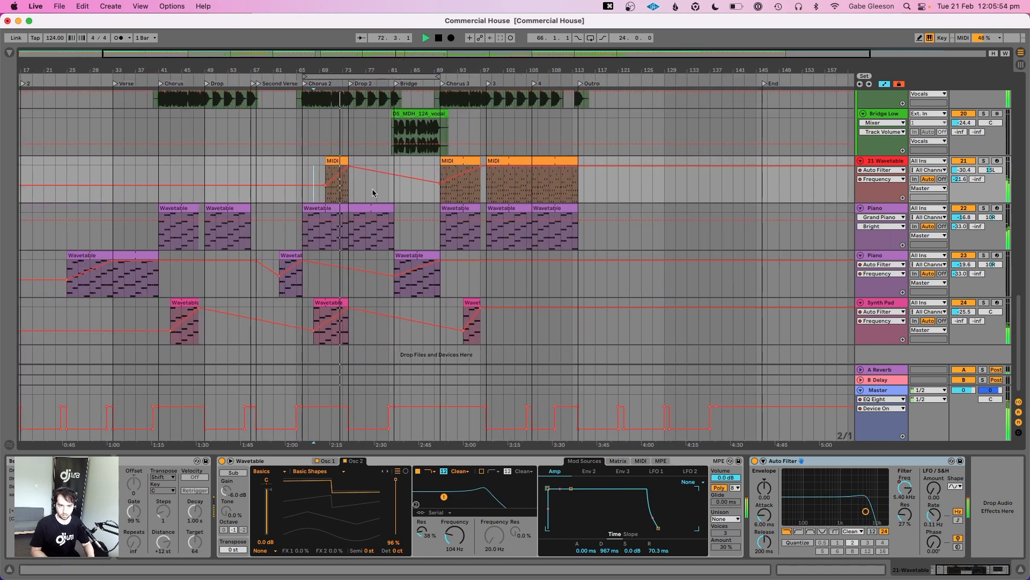
scroll(383, 242, up, 10)
scroll(383, 279, down, 15)
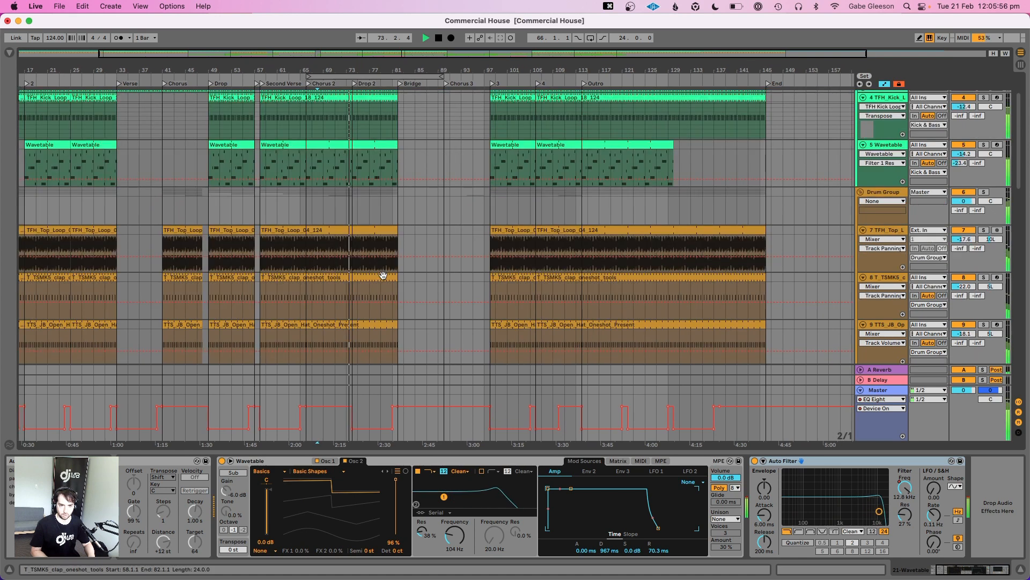
scroll(383, 278, up, 2)
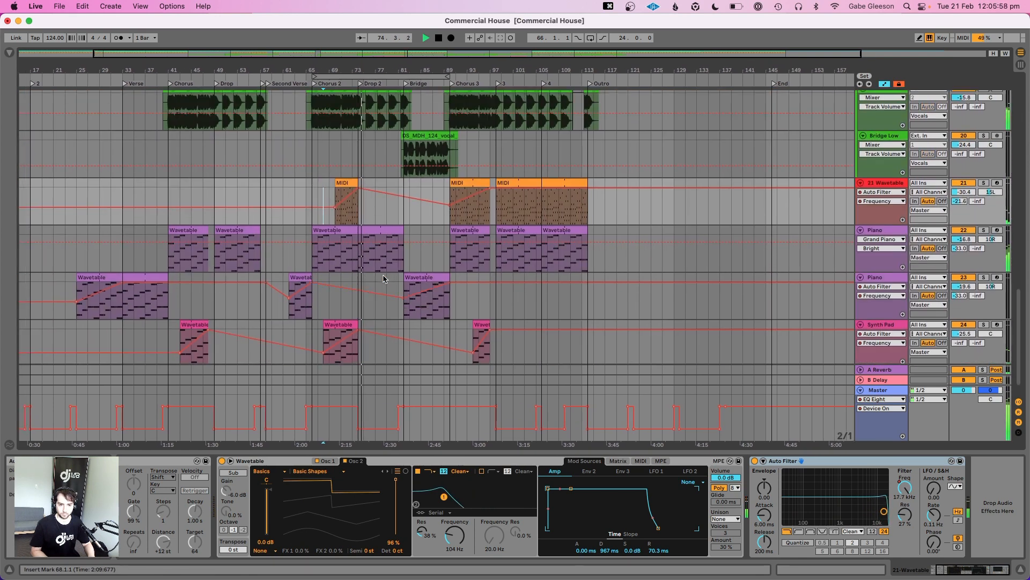
drag(402, 66, 343, 161)
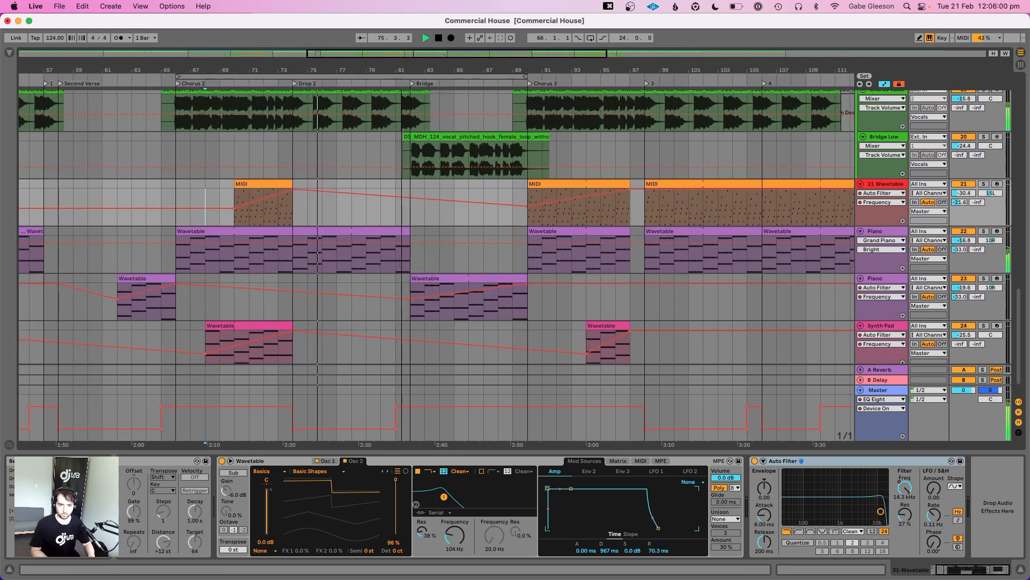
click(252, 185)
key(super+c)
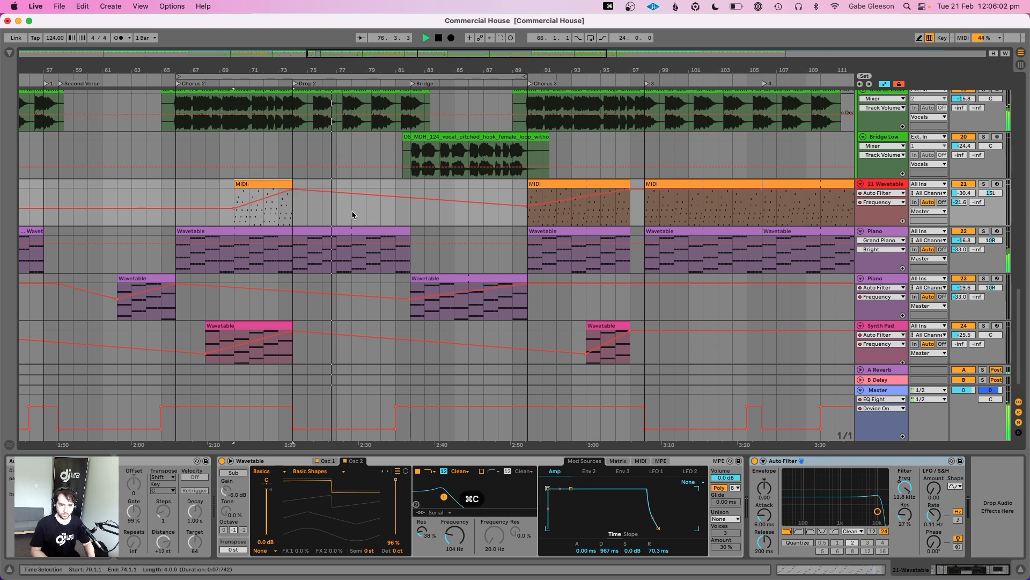
click(354, 216)
key(super+v)
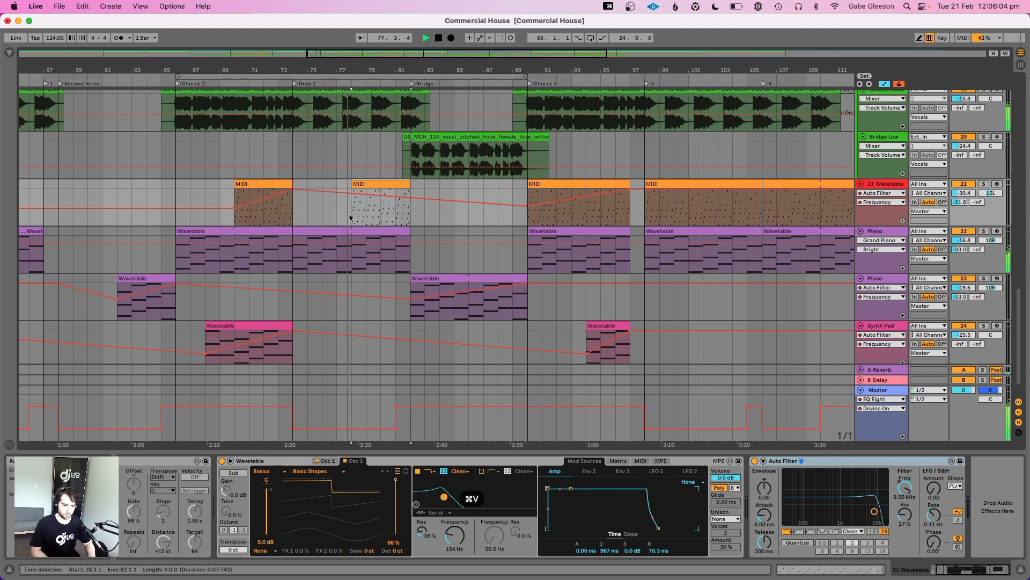
Shape the Auto Filter frequency automation over the pasted clip into a rising ramp from 78.1.1 to 82.1.1
click(375, 209)
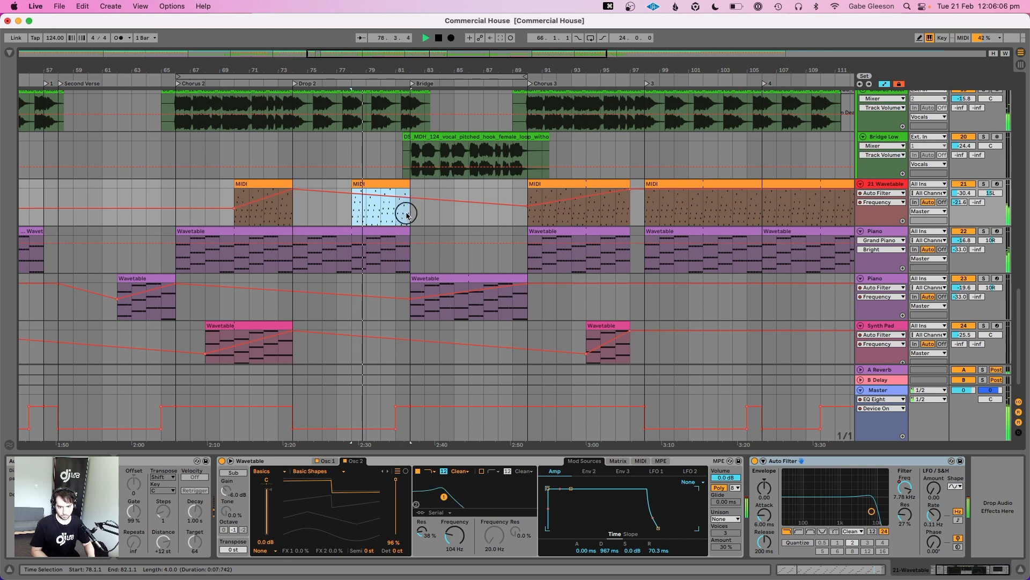
drag(377, 203, 374, 211)
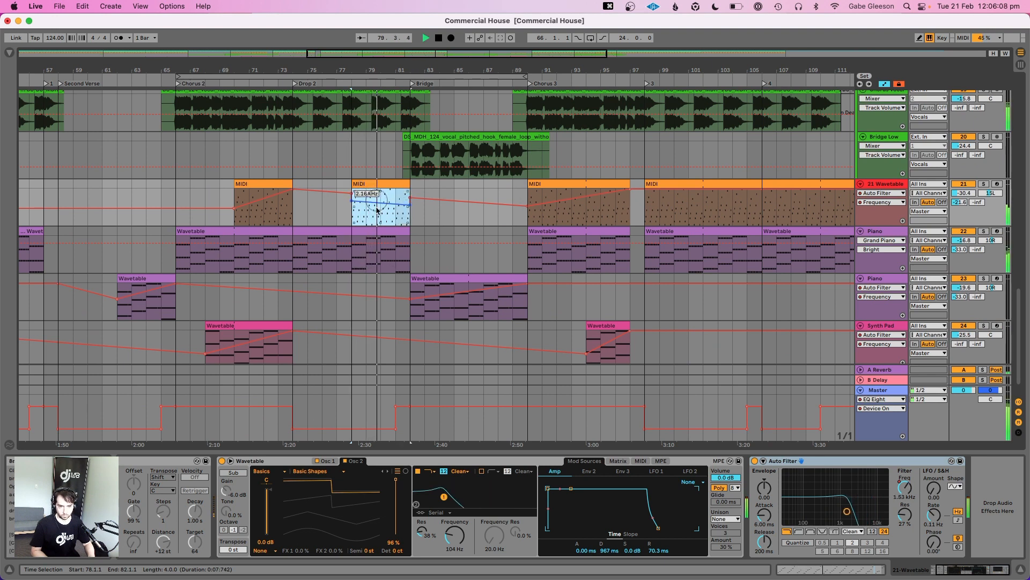
click(352, 193)
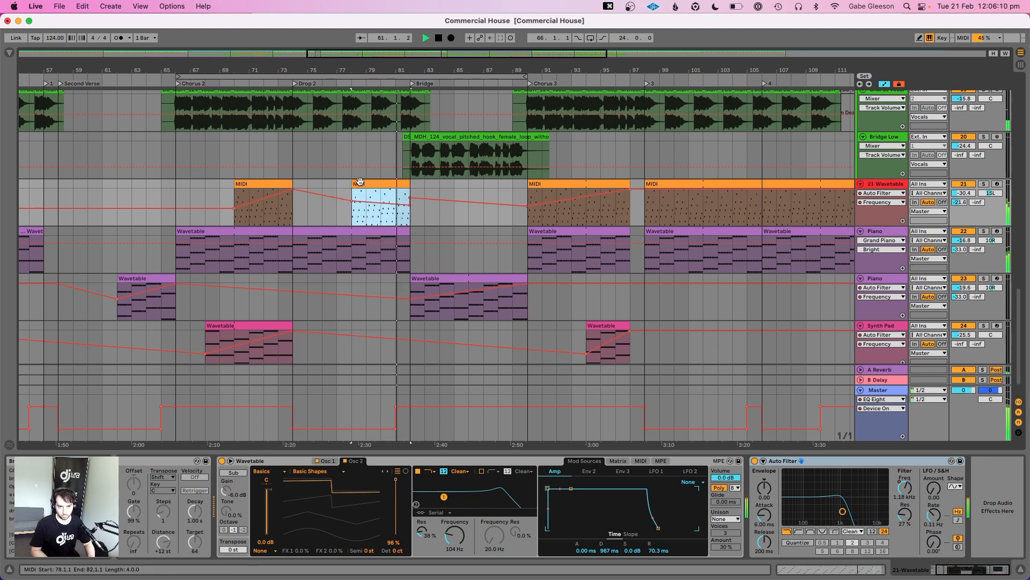
click(412, 209)
drag(414, 210, 410, 199)
Duplicate the Drop 2 Wavetable-track clip to 82.1.1 and extend the copy through the bridge to 90.1.1
click(397, 183)
key(super+d)
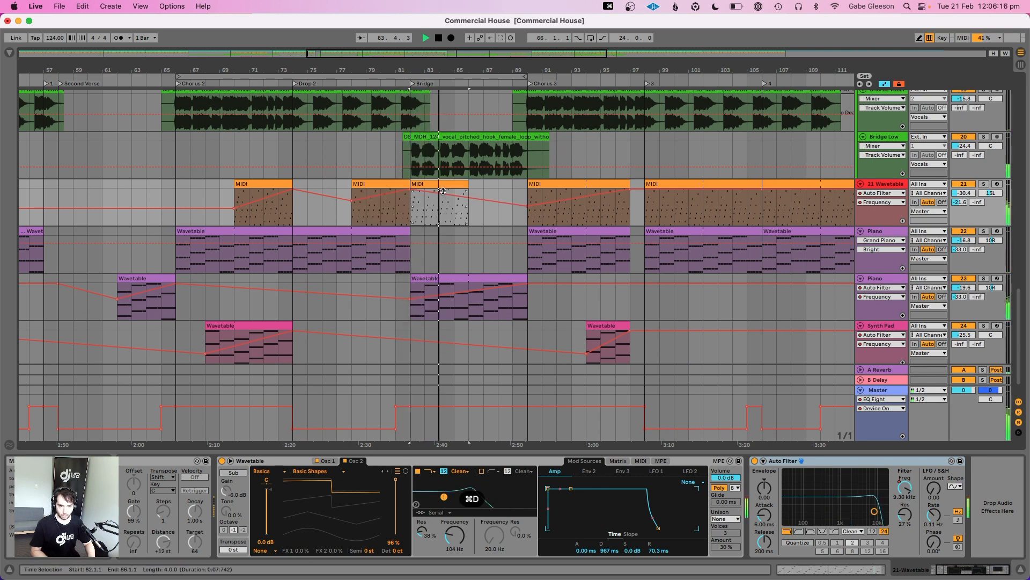
drag(467, 184, 527, 186)
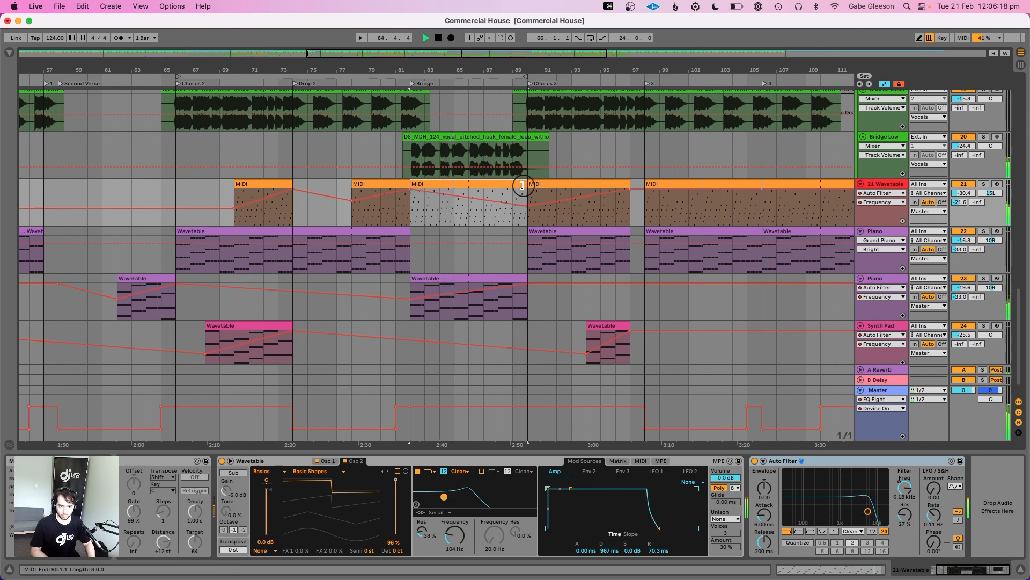
Start the bridge's rising filter ramp at 86.1.1 and make the bridge Wavetable-track clip span 86.1.1 to 97.1.1
click(544, 216)
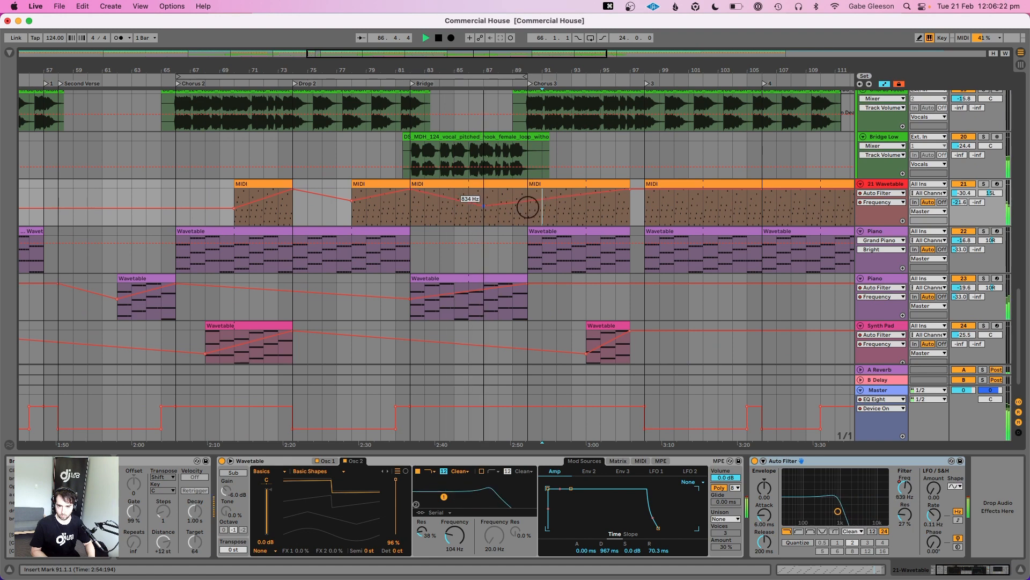
drag(484, 206, 469, 206)
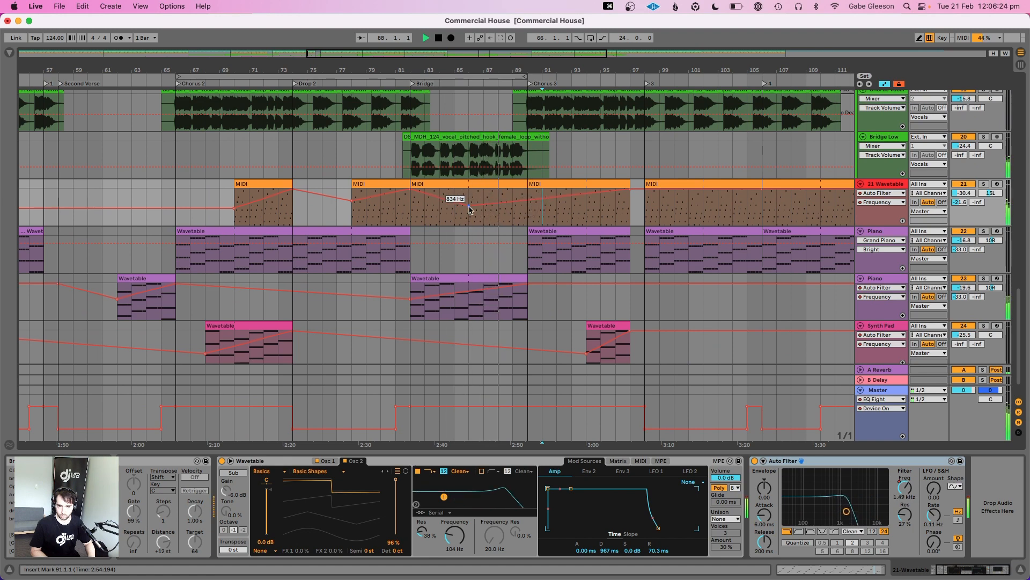
scroll(511, 248, up, 10)
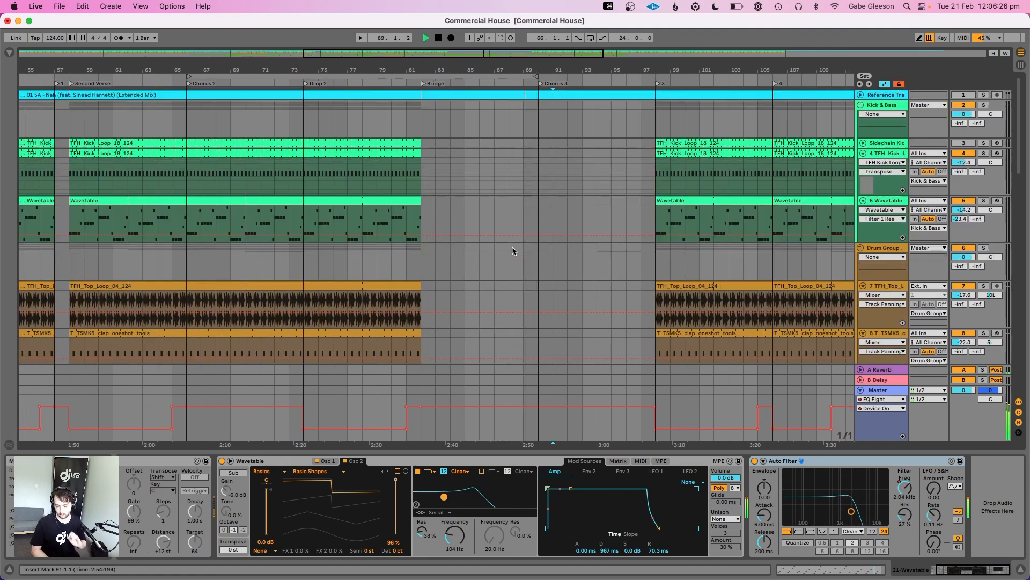
scroll(513, 250, down, 15)
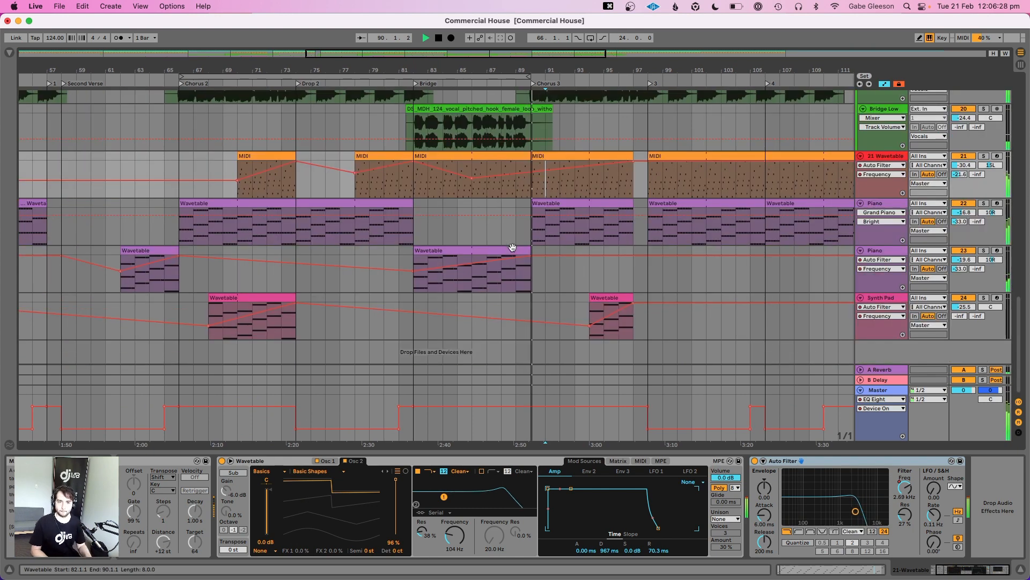
scroll(513, 250, up, 2)
scroll(513, 250, up, 1)
click(444, 192)
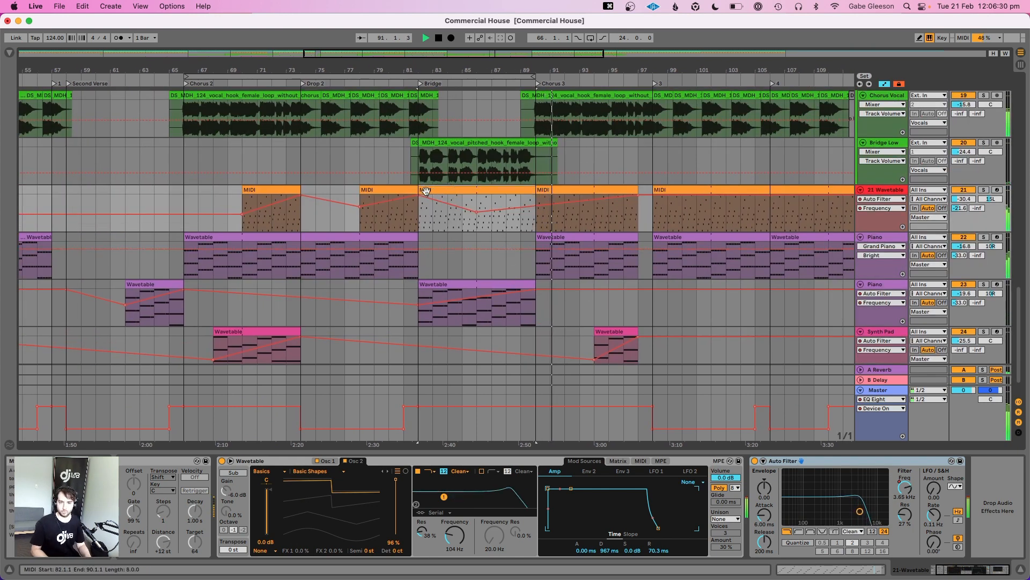
drag(419, 191, 634, 187)
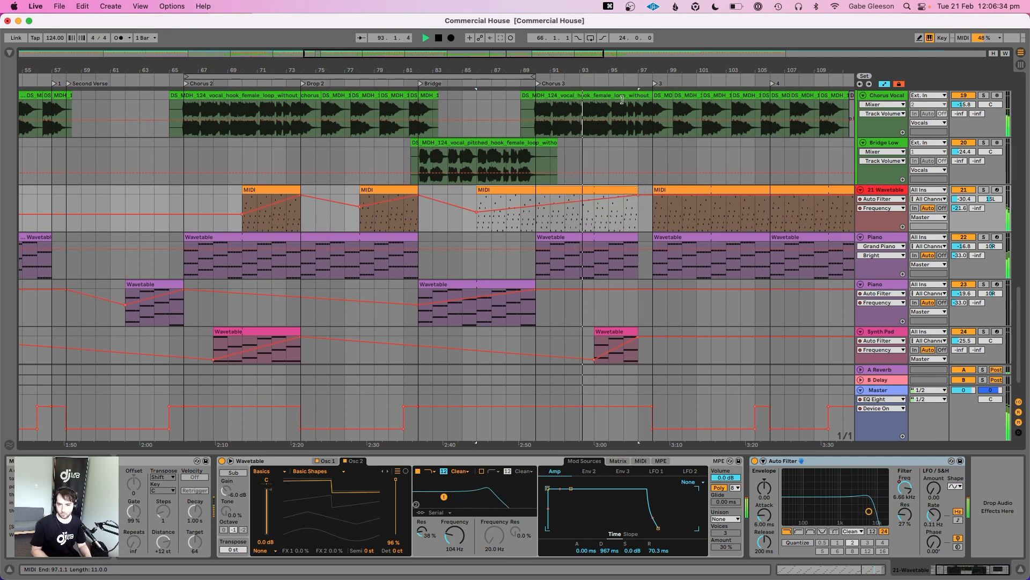
Set the Wavetable synth's Filter 1 slope to 24 and play the arrangement from 97.1.1
drag(599, 72, 600, 70)
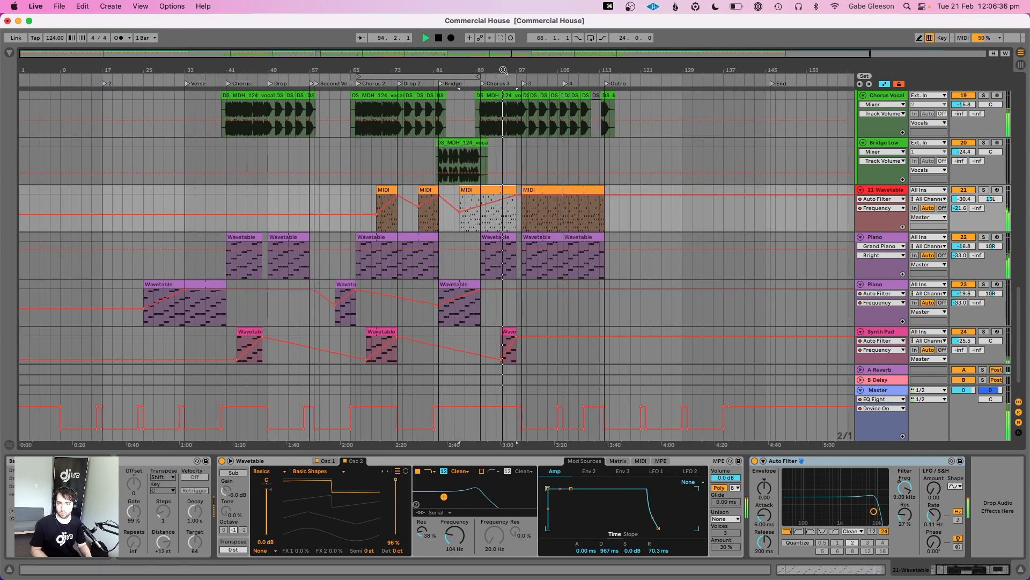
drag(524, 68, 524, 71)
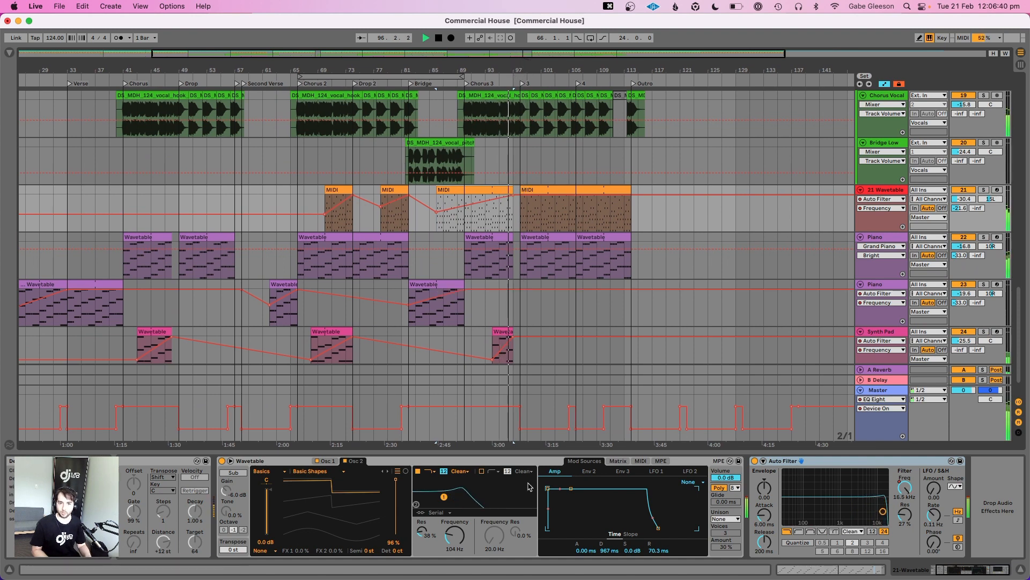
click(445, 472)
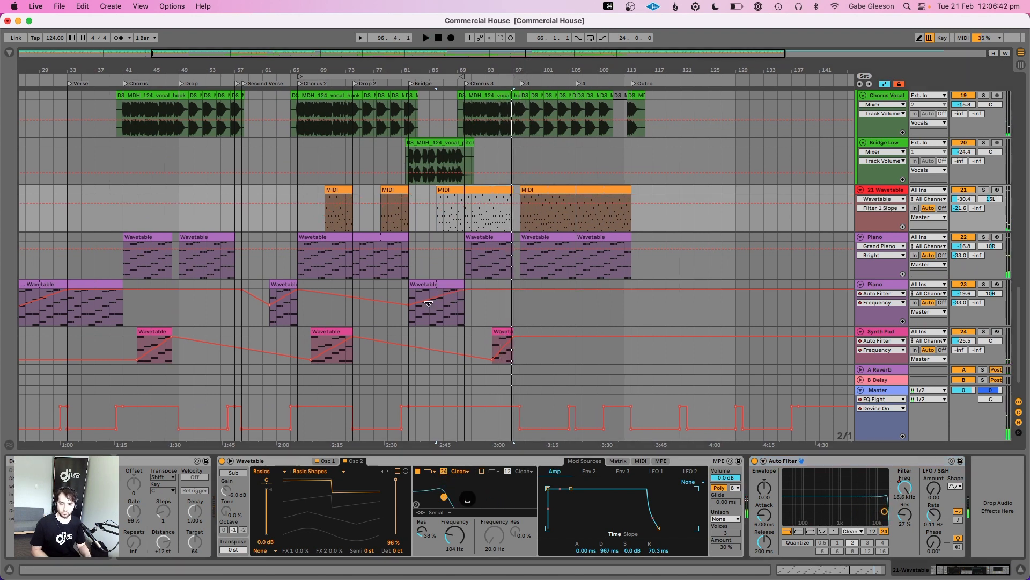
click(519, 216)
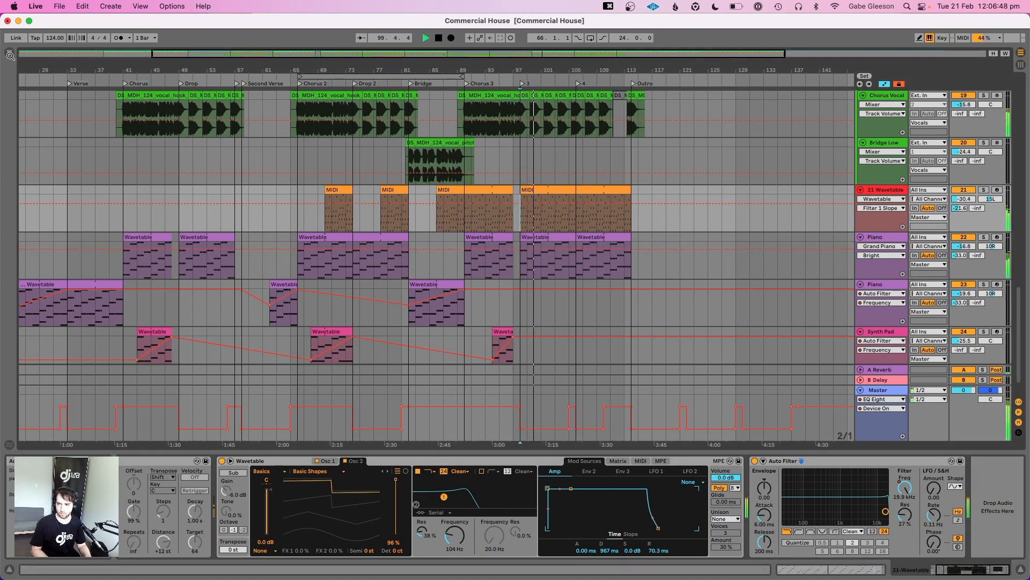
Add the Echo audio effect after Auto Filter on the 21 Wavetable track and solo that track
click(8, 52)
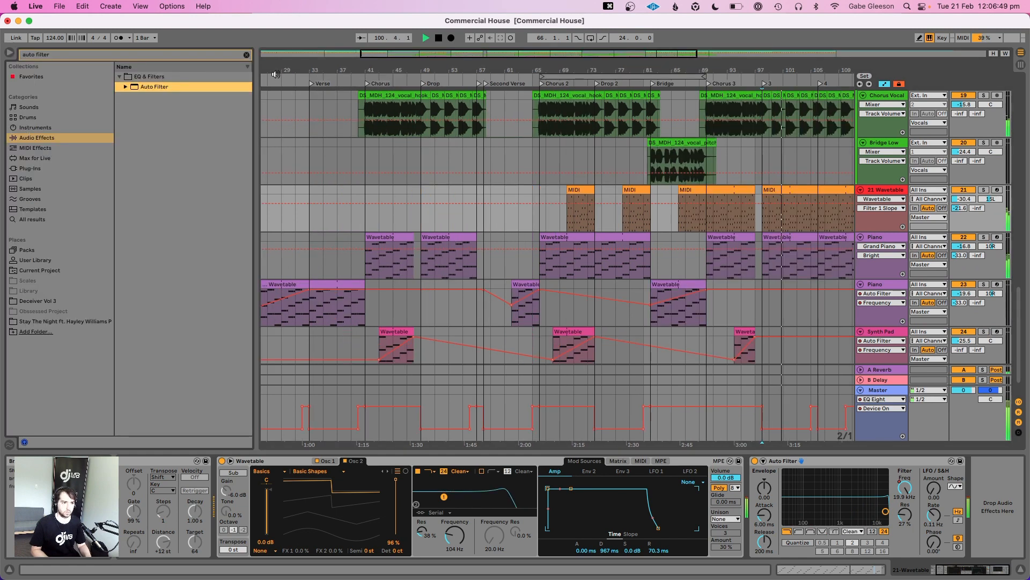
click(247, 55)
click(107, 55)
text(echo)
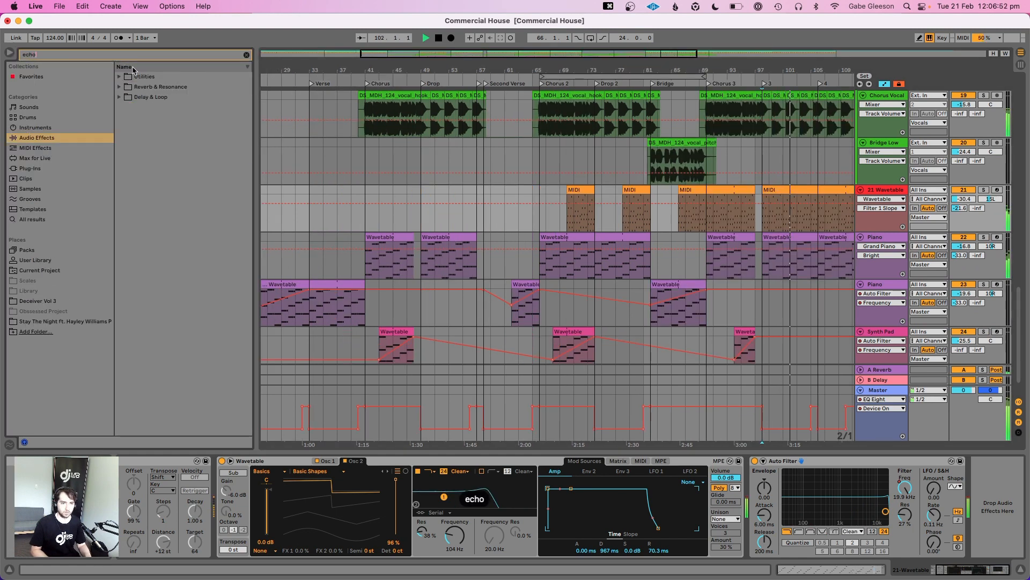
click(119, 88)
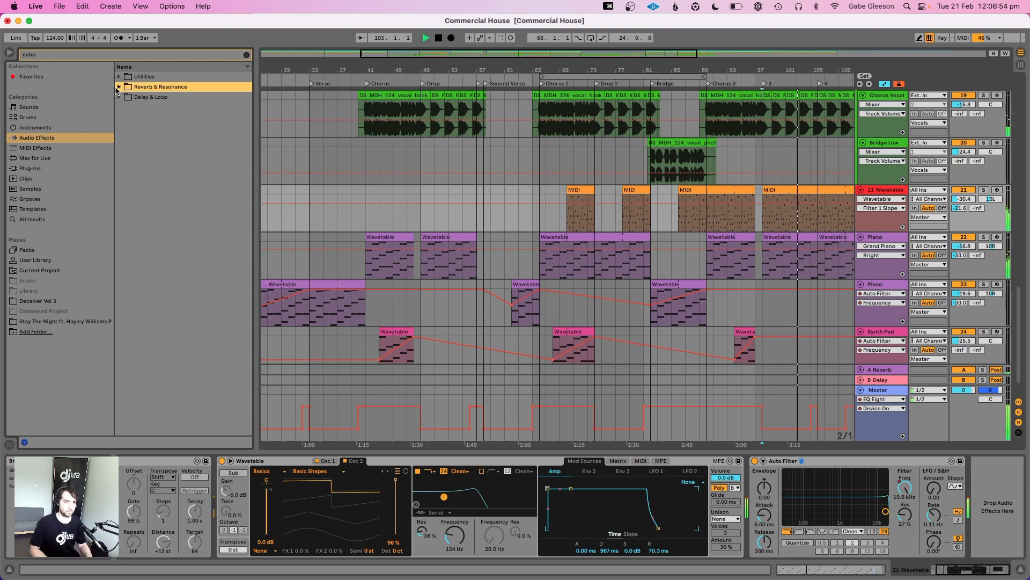
click(118, 88)
click(119, 97)
click(152, 110)
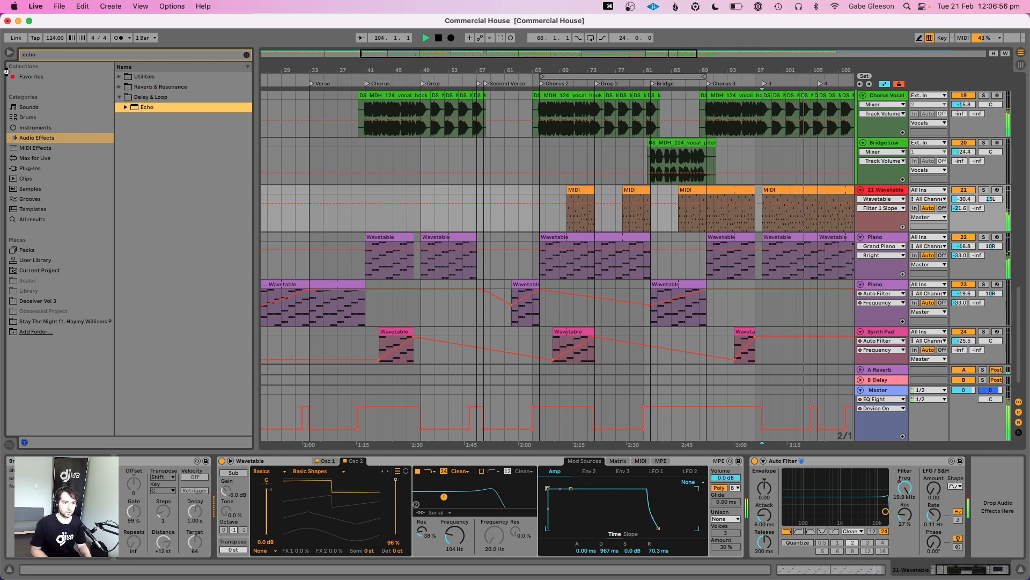
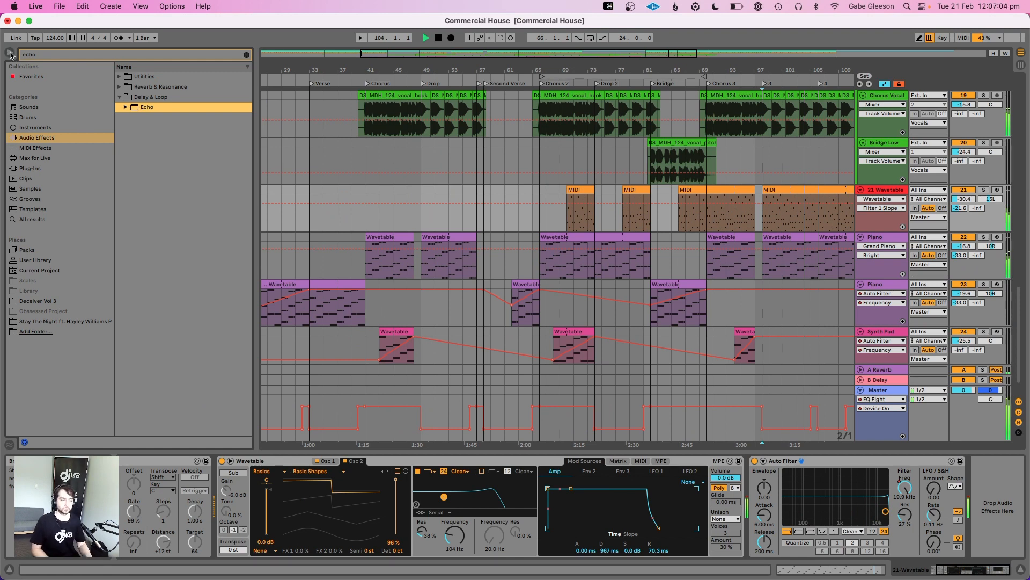
key(Return)
click(10, 54)
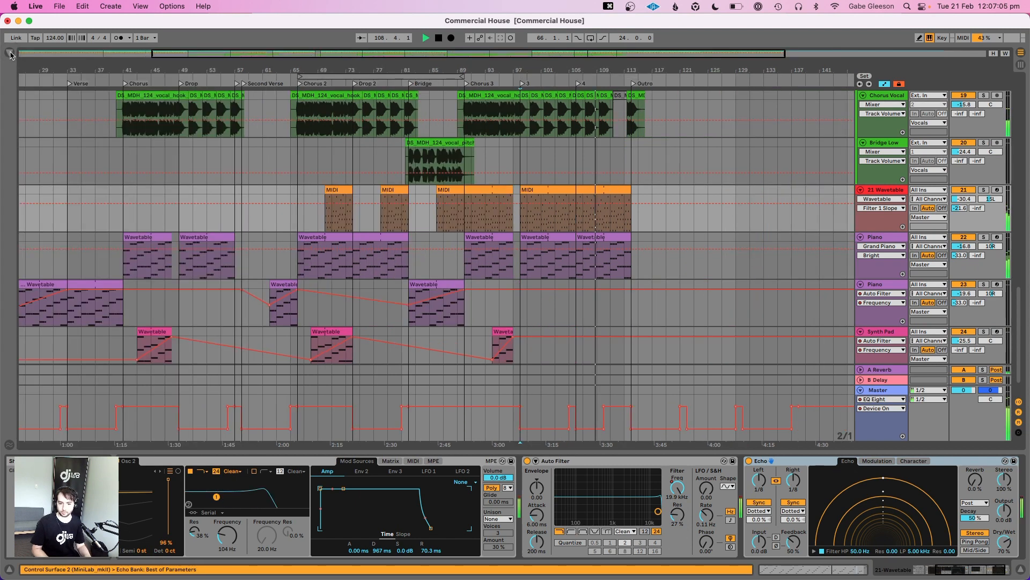
click(985, 190)
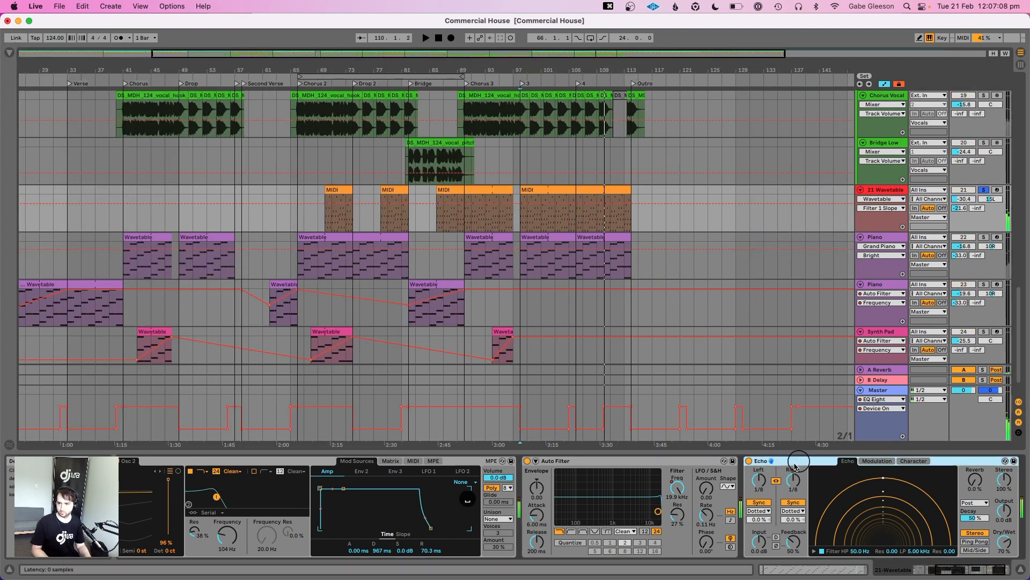
Move Echo ahead of Auto Filter on the 21 Wavetable track, switch it to Ping Pong and set Dry/Wet to 33%
drag(597, 498, 526, 505)
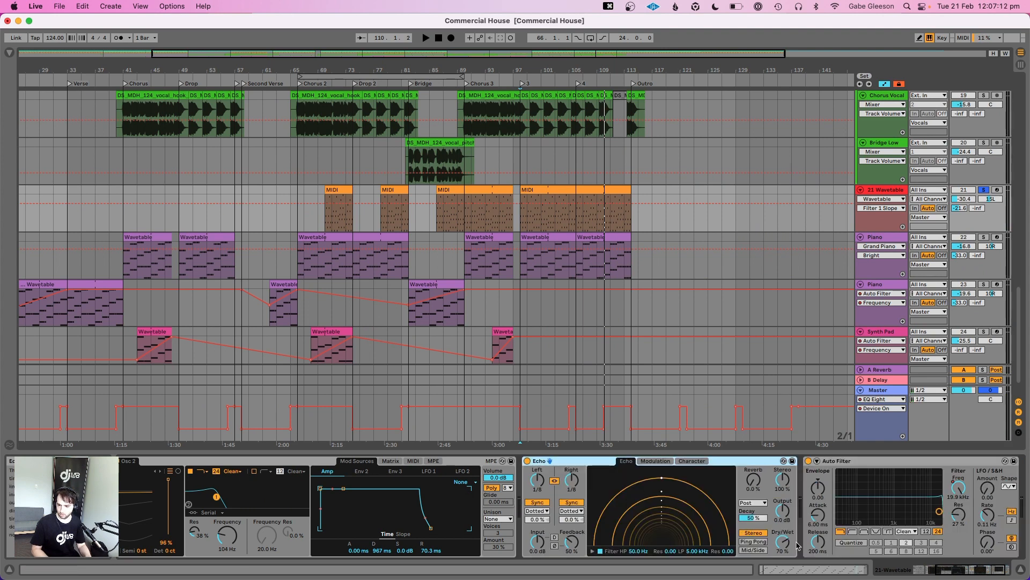
click(749, 542)
key(space)
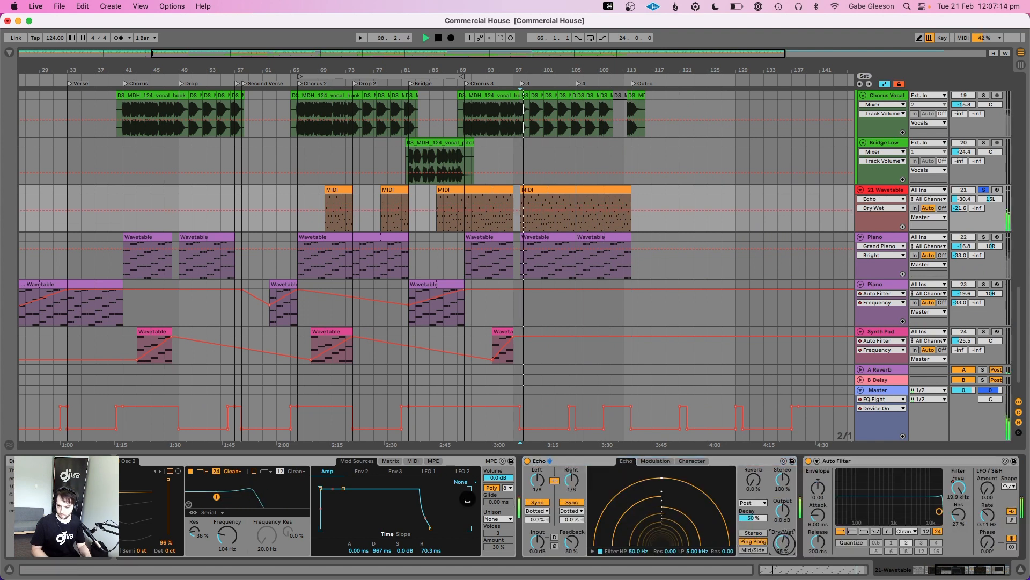
drag(784, 541, 785, 546)
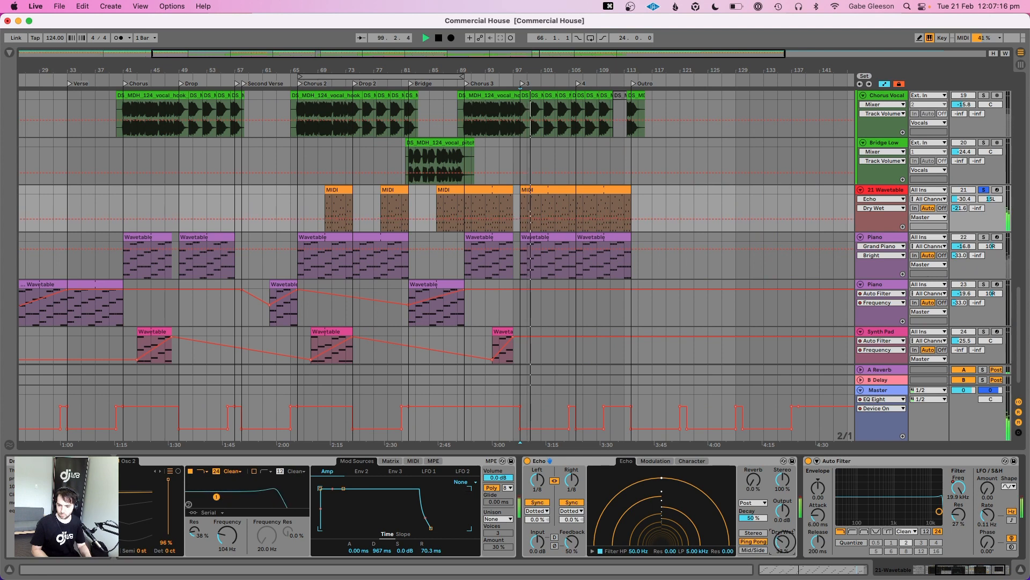
Unsolo the 21 Wavetable track and set its volume to -27.8 dB against the full mix
click(984, 190)
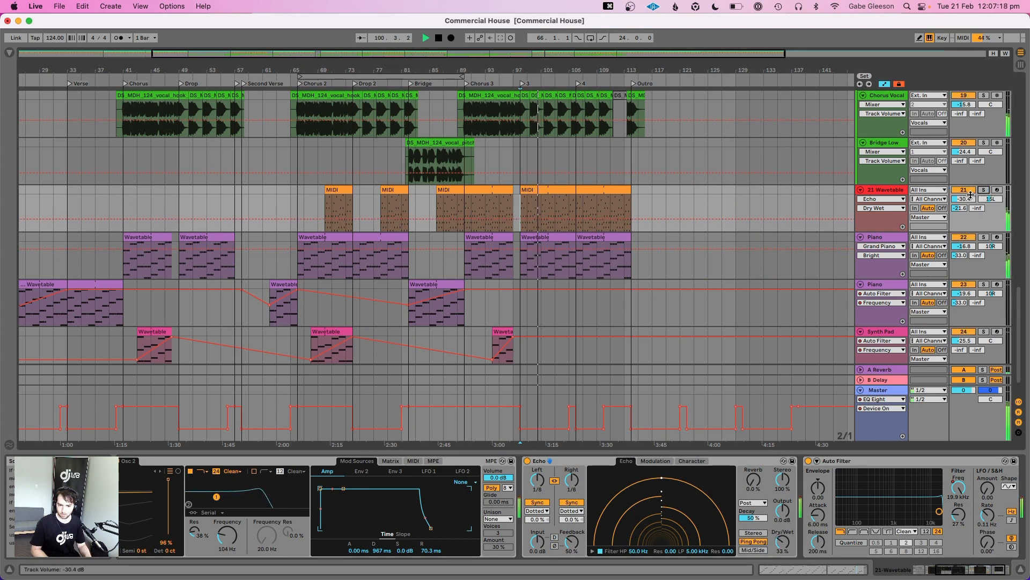
click(970, 195)
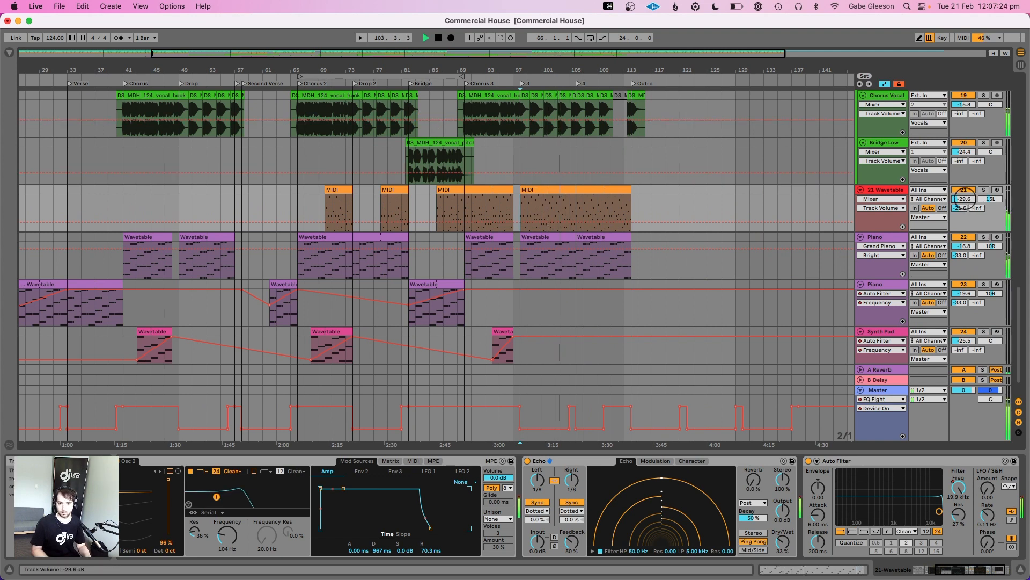
drag(964, 200, 964, 198)
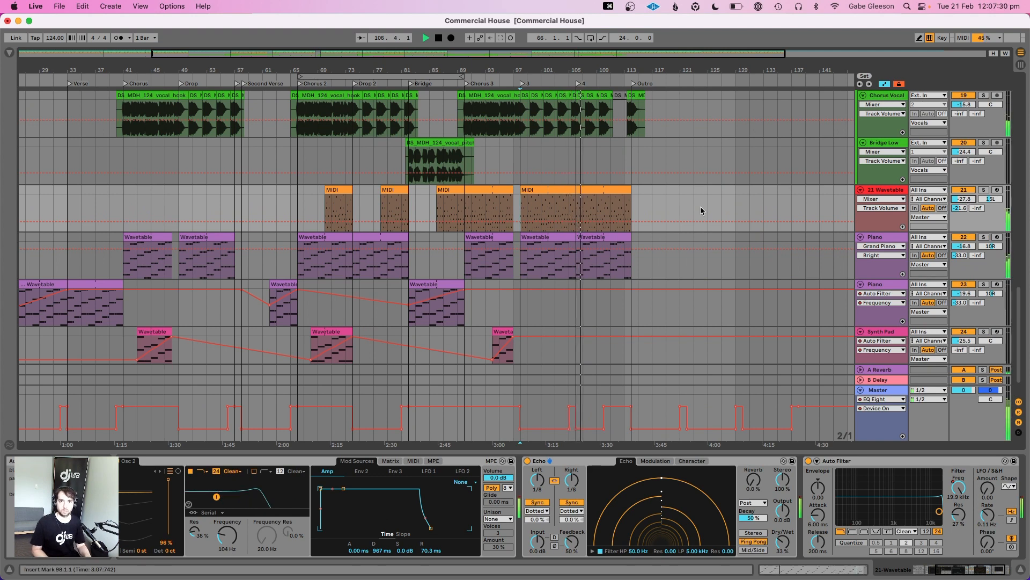
Copy the first Synth Pad clip and paste it on the same track at 110.1.1
scroll(700, 206, up, 4)
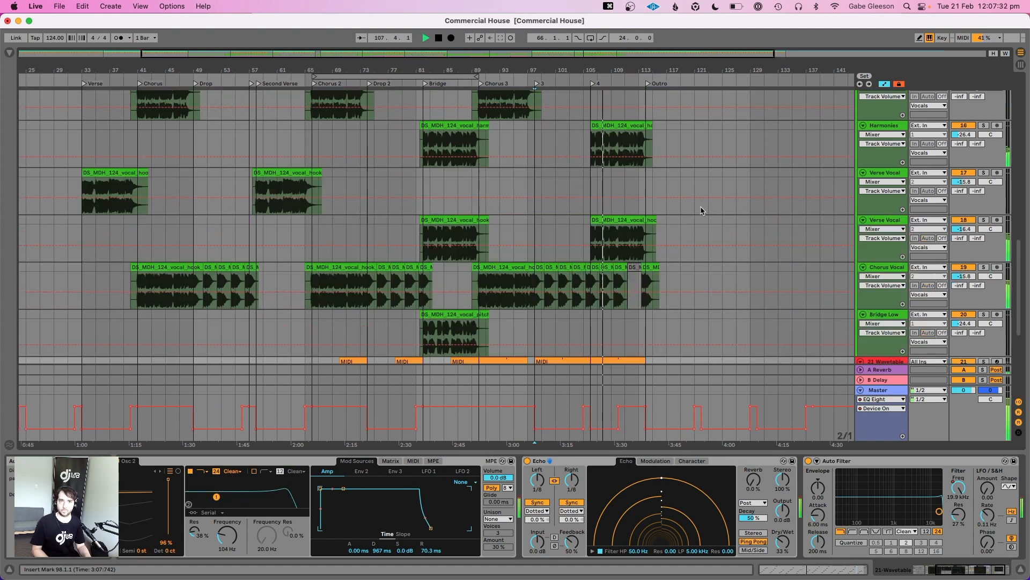
scroll(700, 207, up, 8)
scroll(701, 211, down, 12)
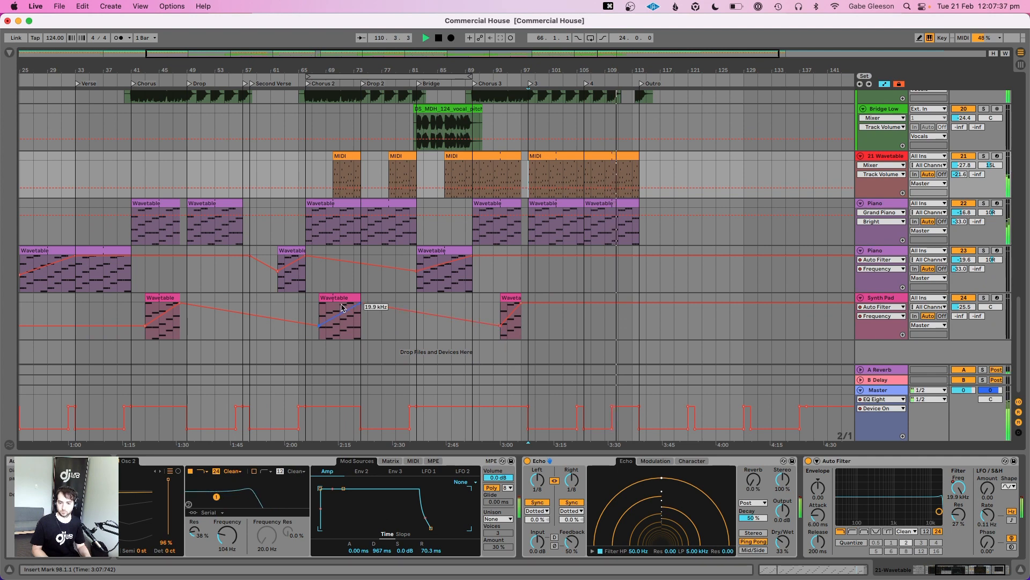
click(156, 303)
key(super+c)
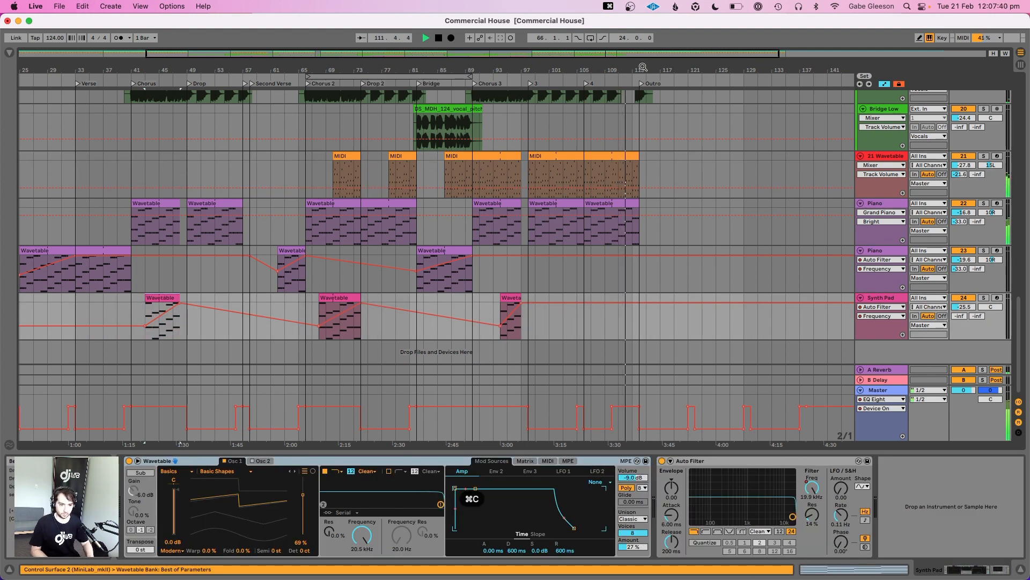
drag(641, 67, 625, 107)
click(597, 321)
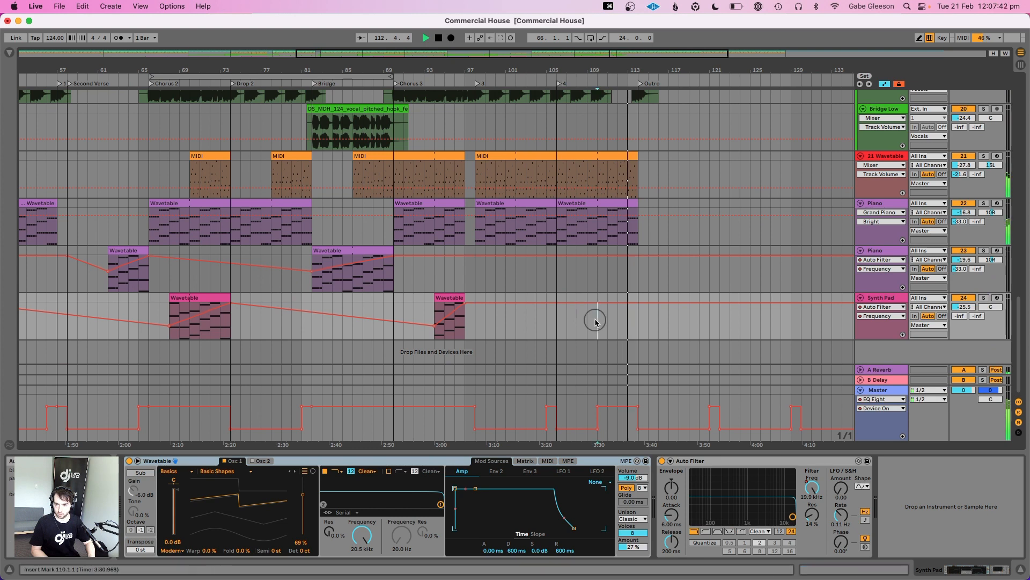
key(super+v)
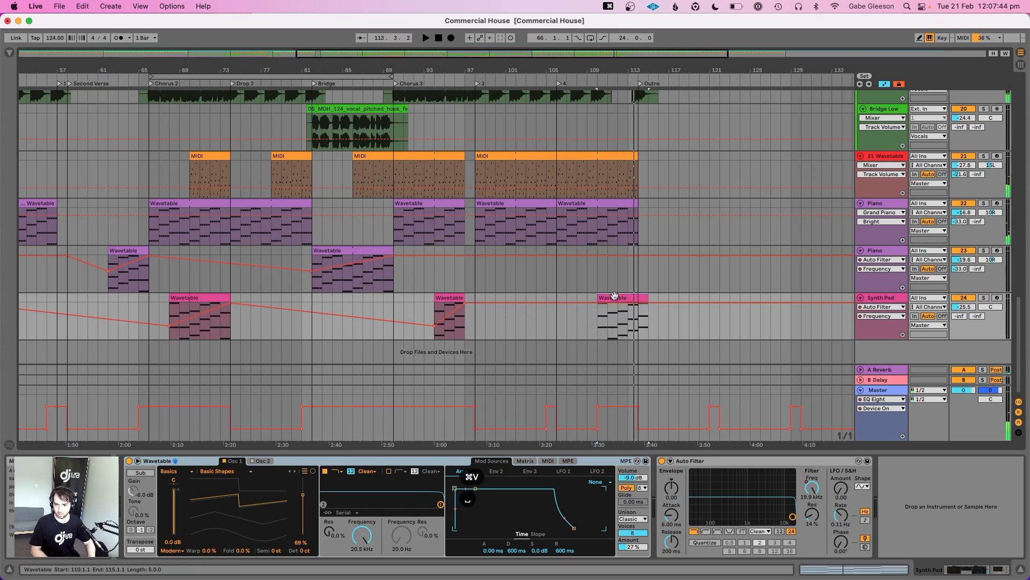
Adjust the pasted Synth Pad clip so it spans 110.1.1 to 114.1.1, ending at the Outro
mouse_move(602, 297)
mouse_down()
mouse_move(591, 298)
mouse_move(613, 298)
mouse_up()
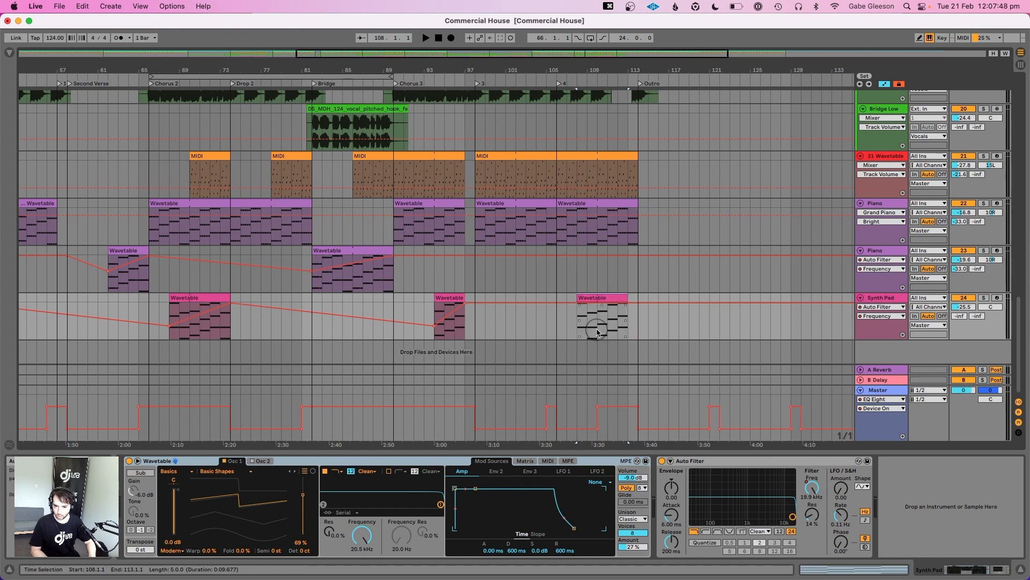
click(628, 296)
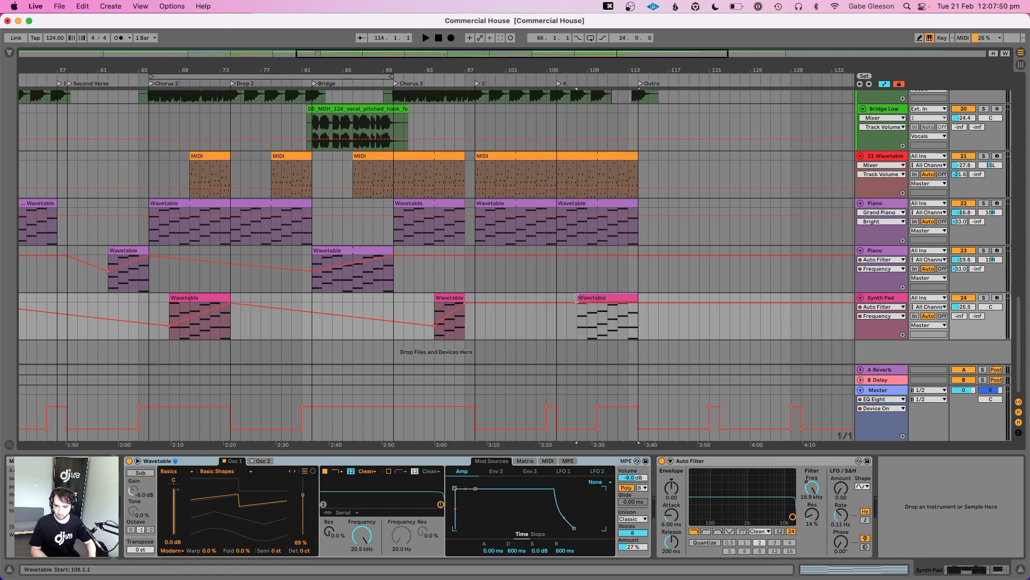
drag(594, 299, 598, 298)
Create a rising Auto Filter frequency ramp across the new Synth Pad clip from 110.1.1 to 114.1.1 and play the section
click(628, 325)
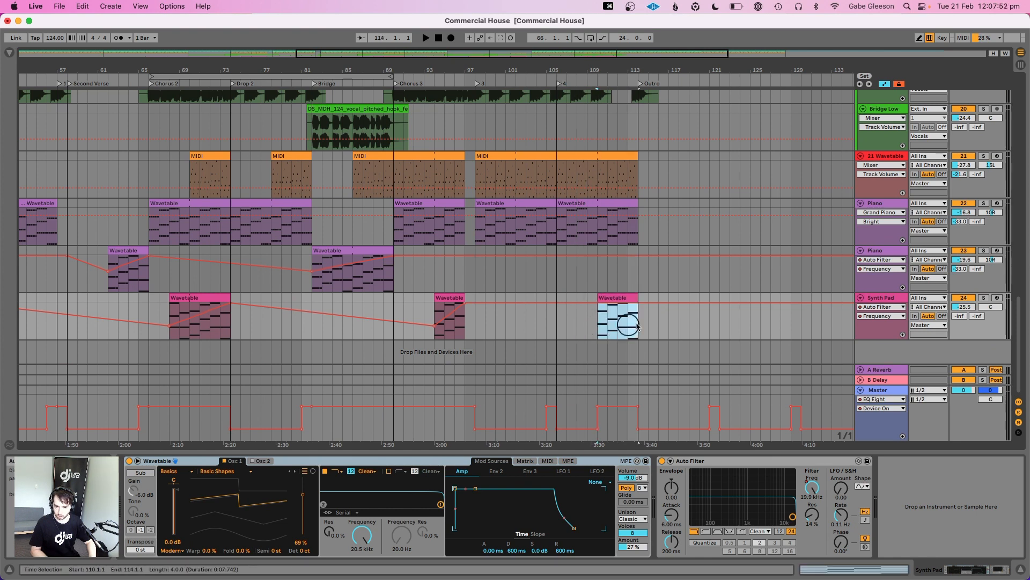
drag(613, 310, 612, 306)
key(space)
click(655, 325)
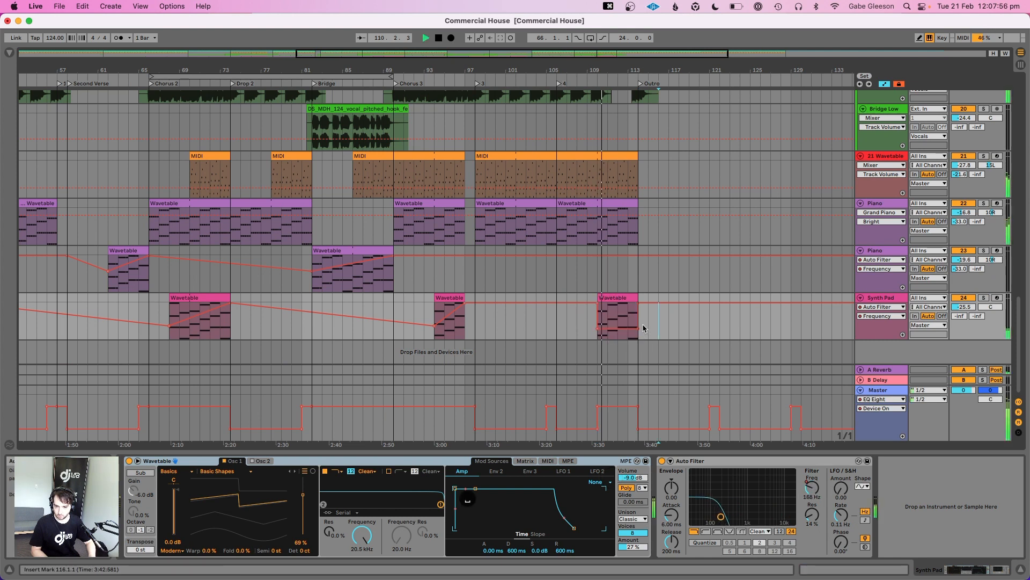
click(677, 324)
drag(635, 70, 635, 70)
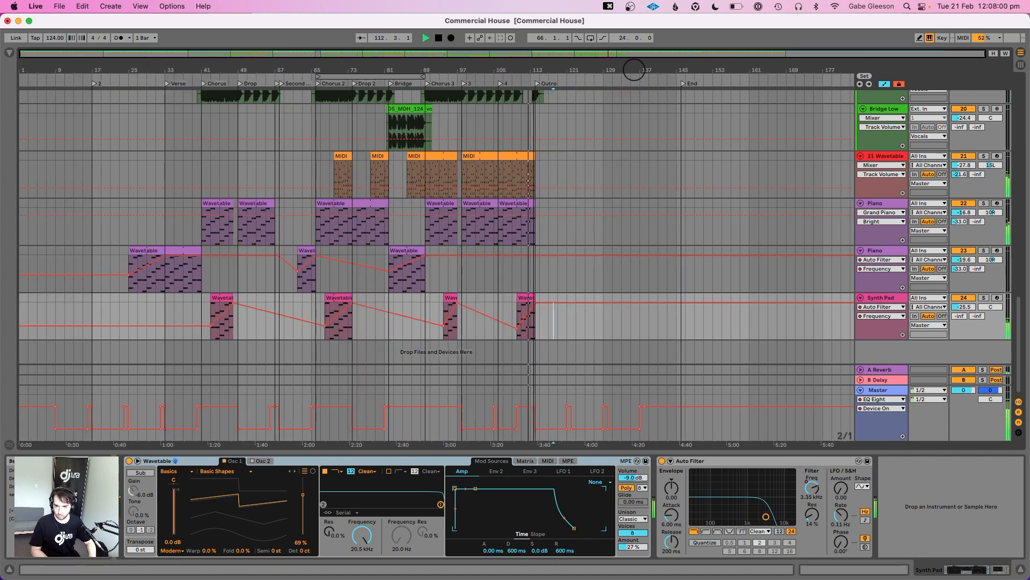
Pull the starts of the first Verse Vocal and Verse +12 clips earlier and delete the short Verse +12 clip at 16.3.1
scroll(534, 215, up, 10)
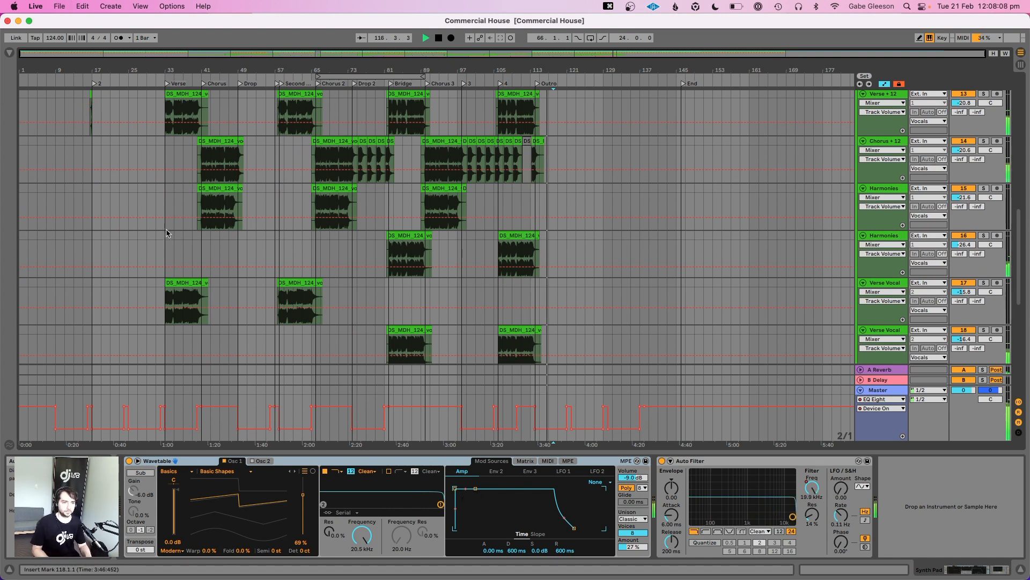
drag(164, 282, 117, 283)
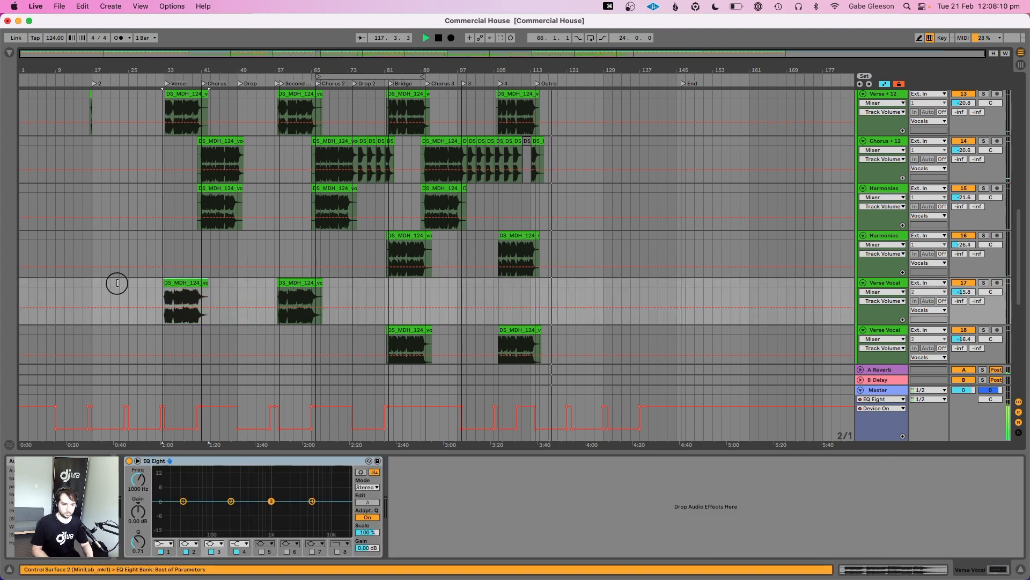
click(165, 94)
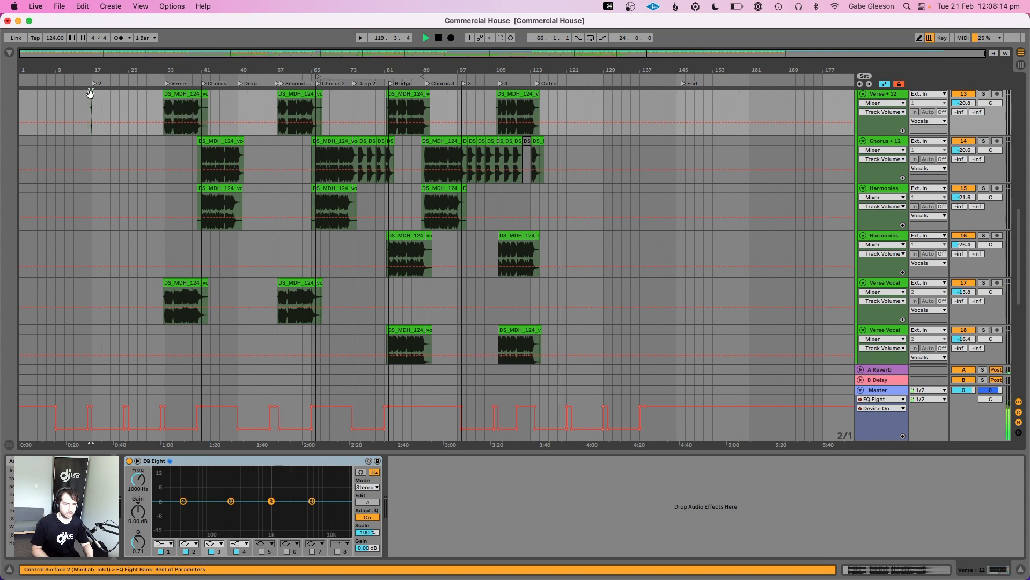
key(BackSpace)
Open the 21 Wavetable clip starting at bar 98 in the note editor, solo its track and listen to the arpeggio
scroll(200, 221, up, 10)
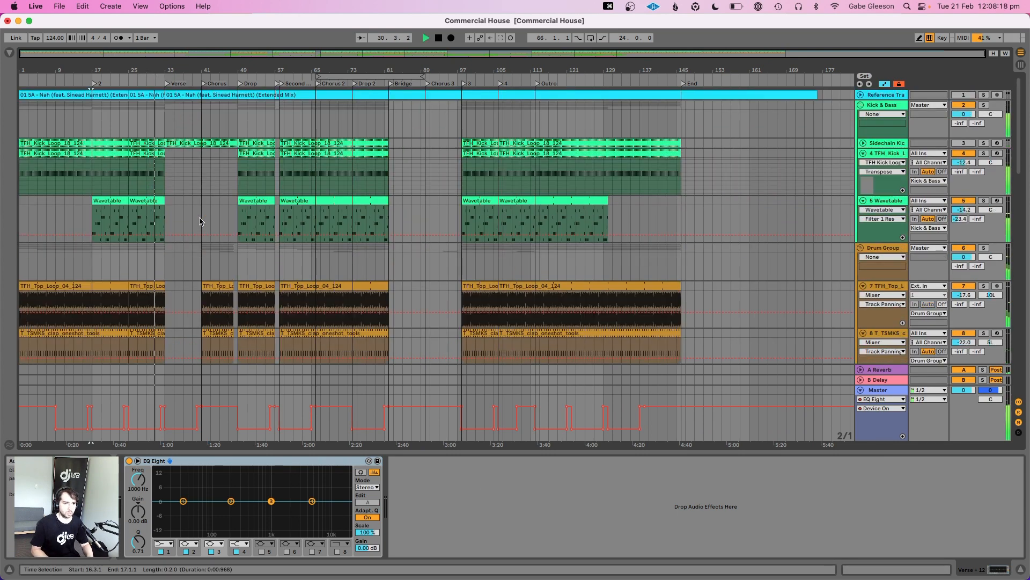
scroll(199, 221, down, 15)
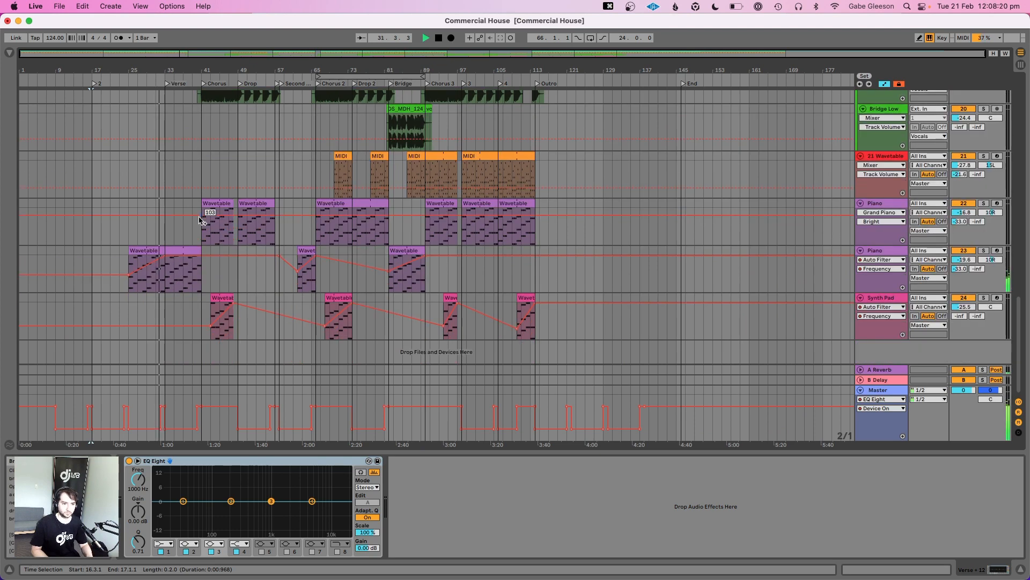
scroll(200, 221, up, 2)
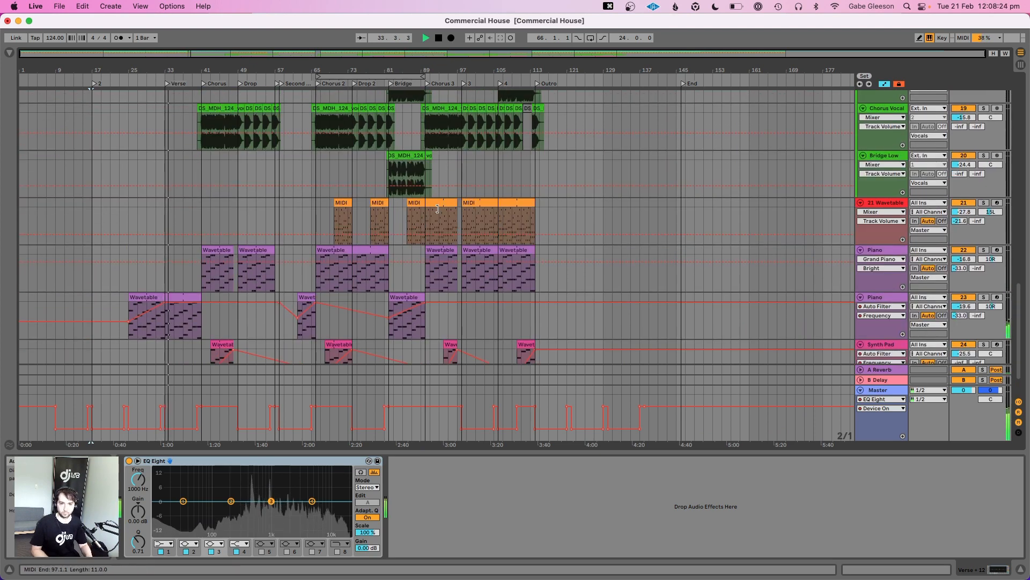
click(465, 209)
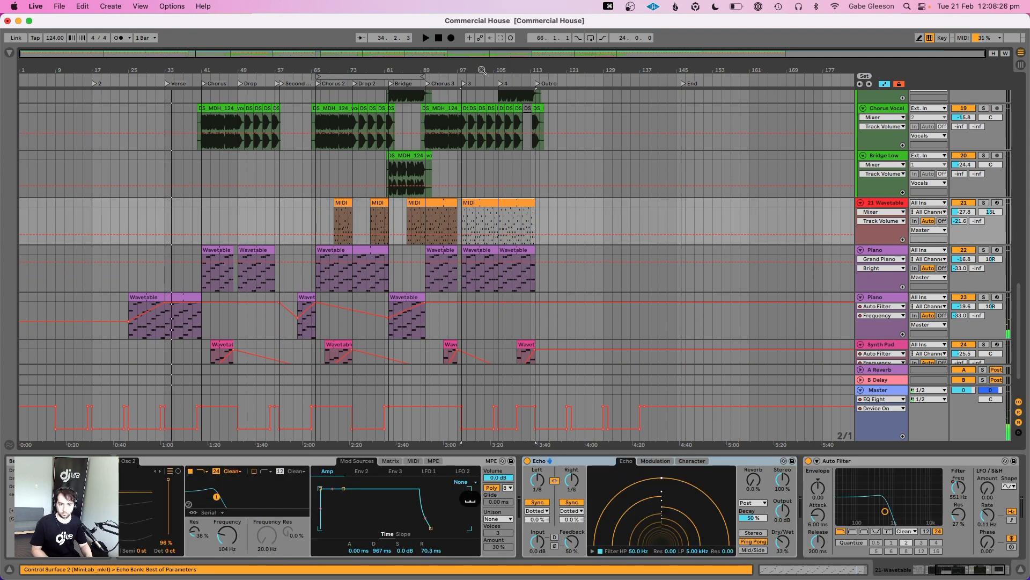
drag(482, 69, 345, 294)
key(space)
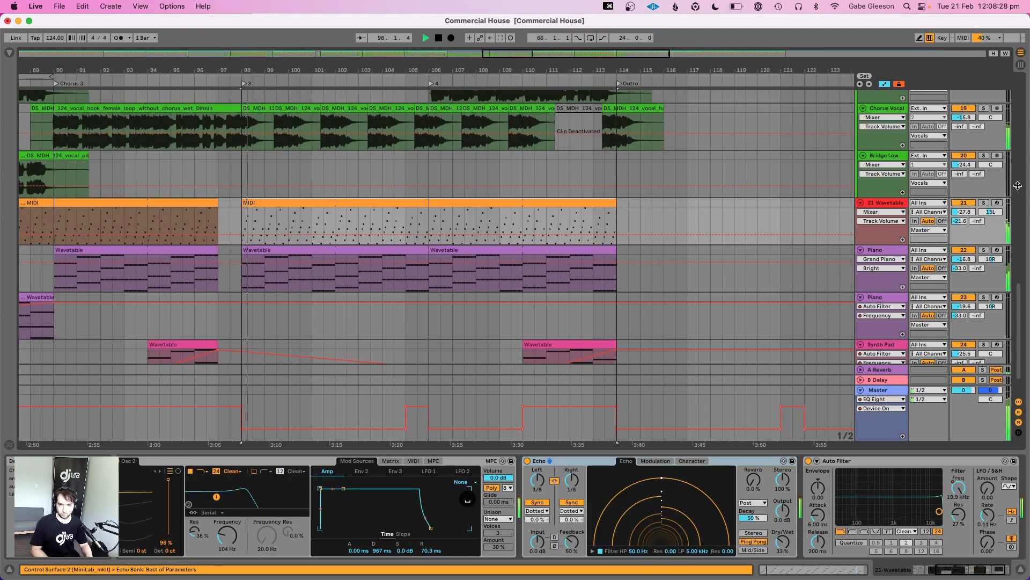
key(shift+Tab)
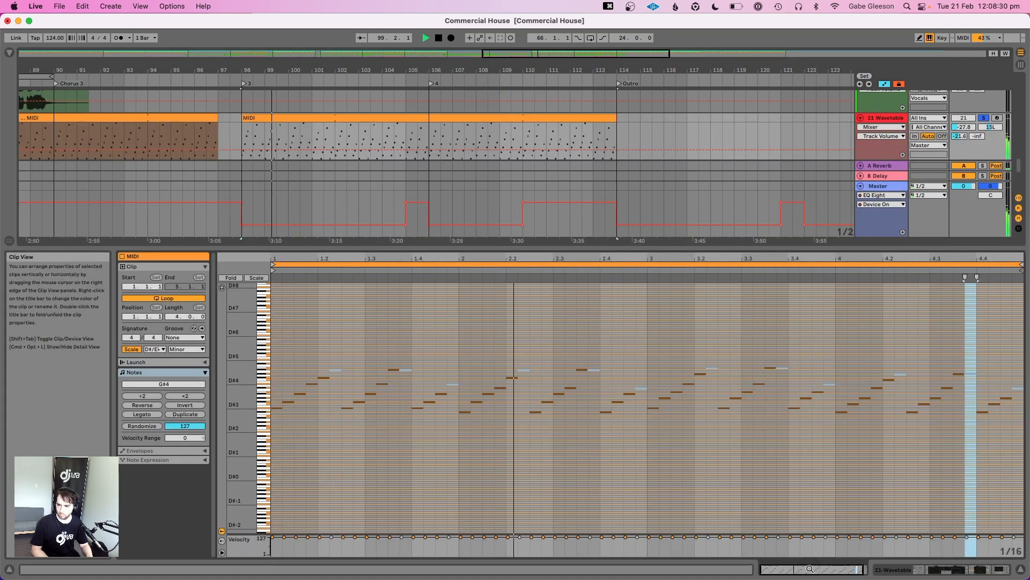
key(space)
Try deactivating the F#3 arpeggio notes at 1.1.2, 1.2.4 and 1.4.2 while auditioning the clip
click(288, 402)
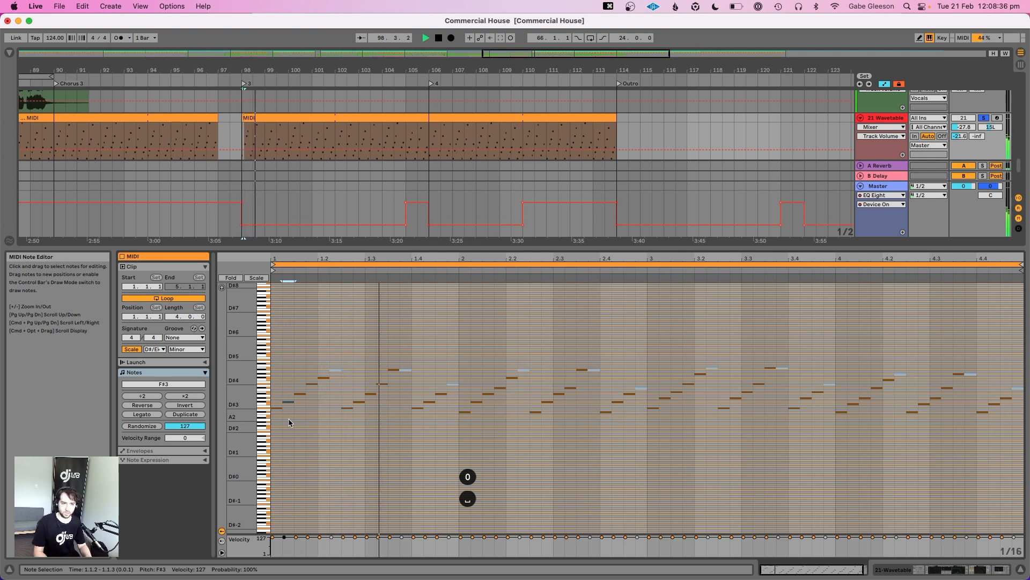
double_click(359, 402)
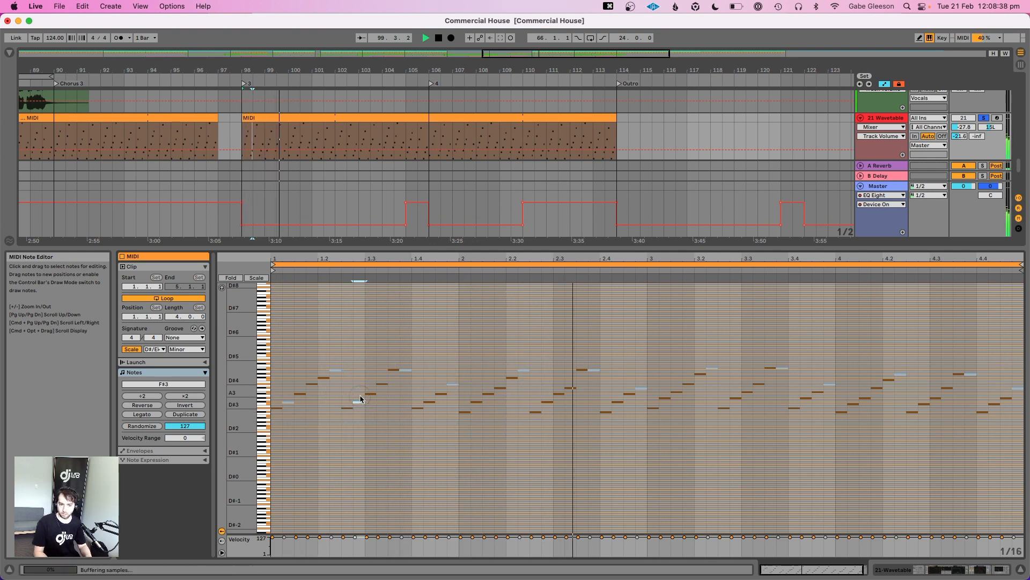
key(0)
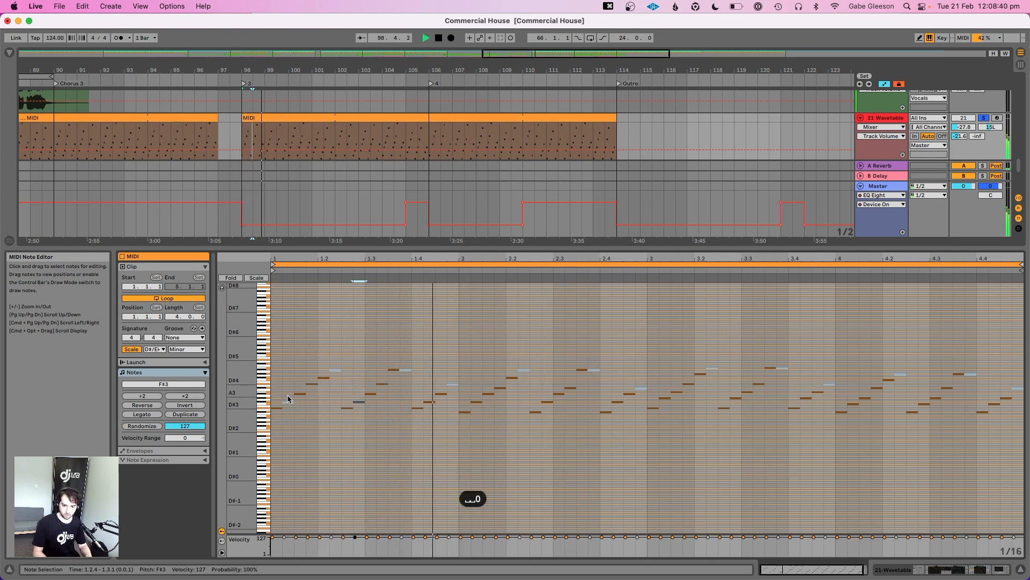
key(space)
key(space)
click(431, 415)
double_click(428, 401)
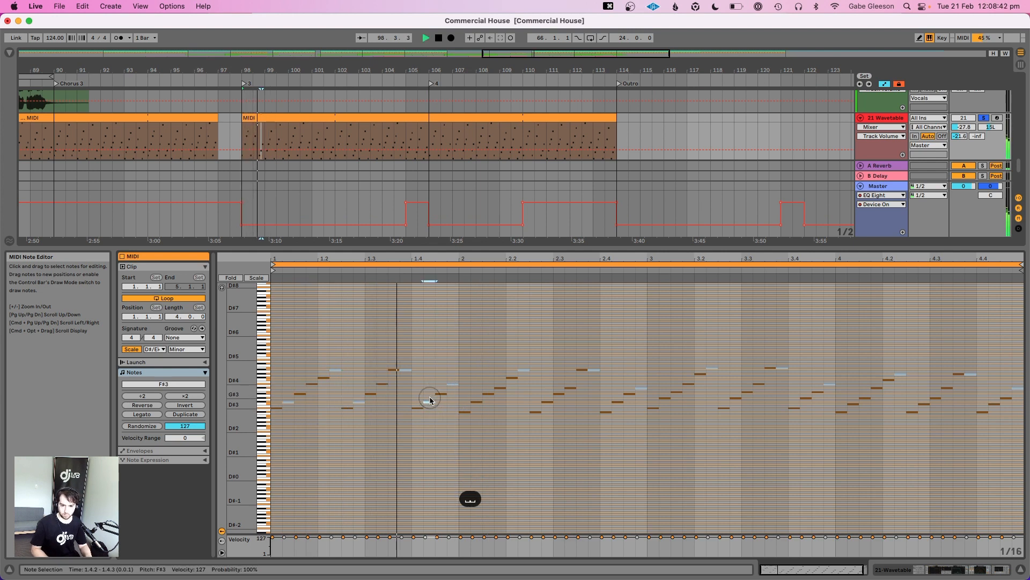
key(0)
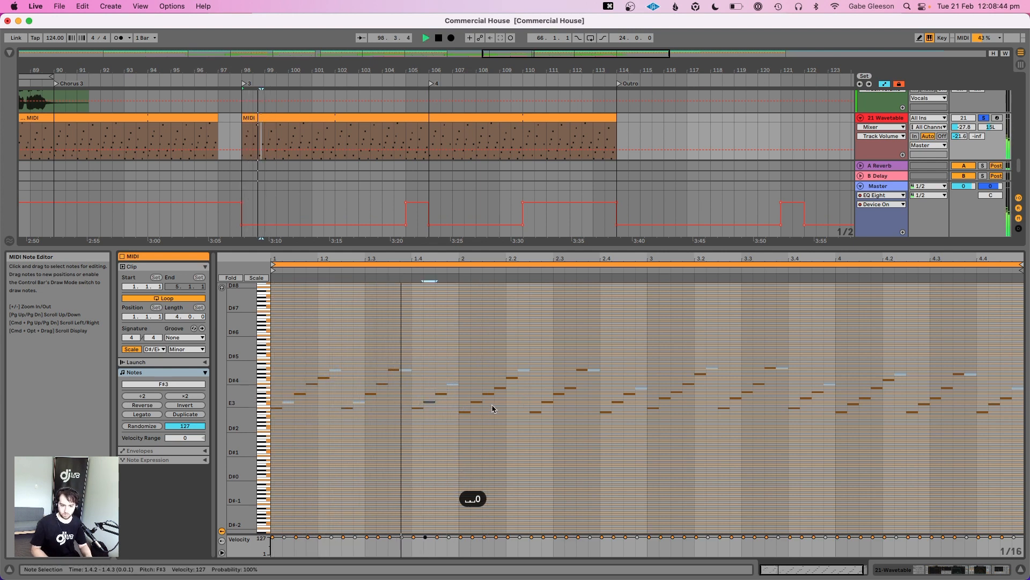
key(space)
key(space)
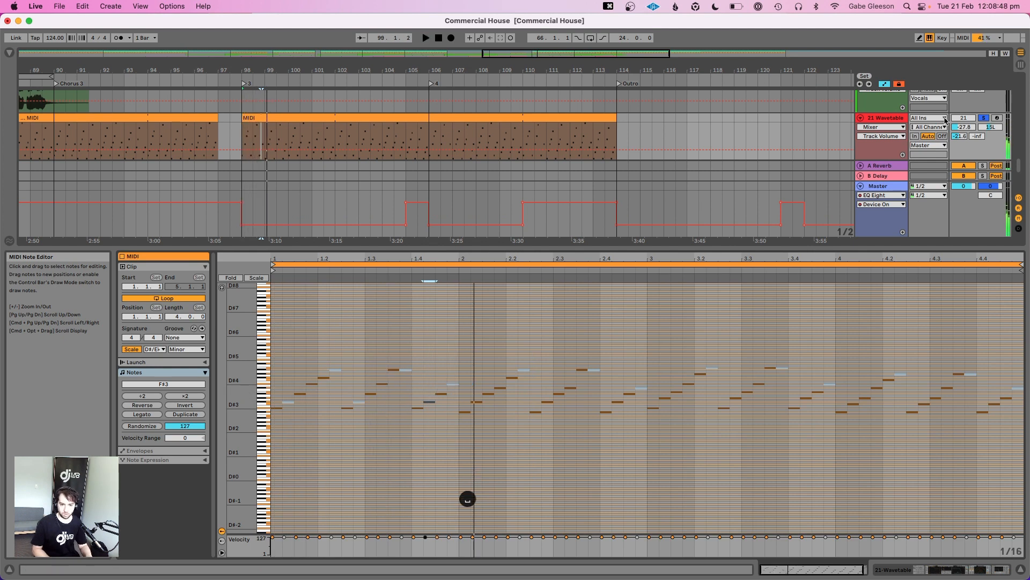
Unsolo the 21 Wavetable track, play the full mix and undo the note deactivations and the short vocal clip's deletion
click(985, 118)
key(space)
key(super+z)
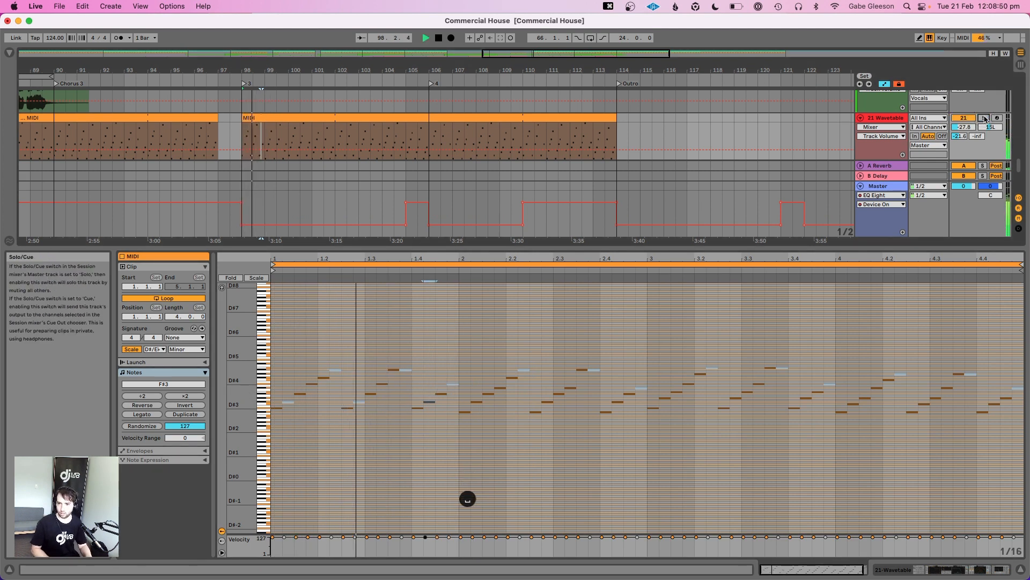
key(super+z)
key(super+z)
key(super+z)
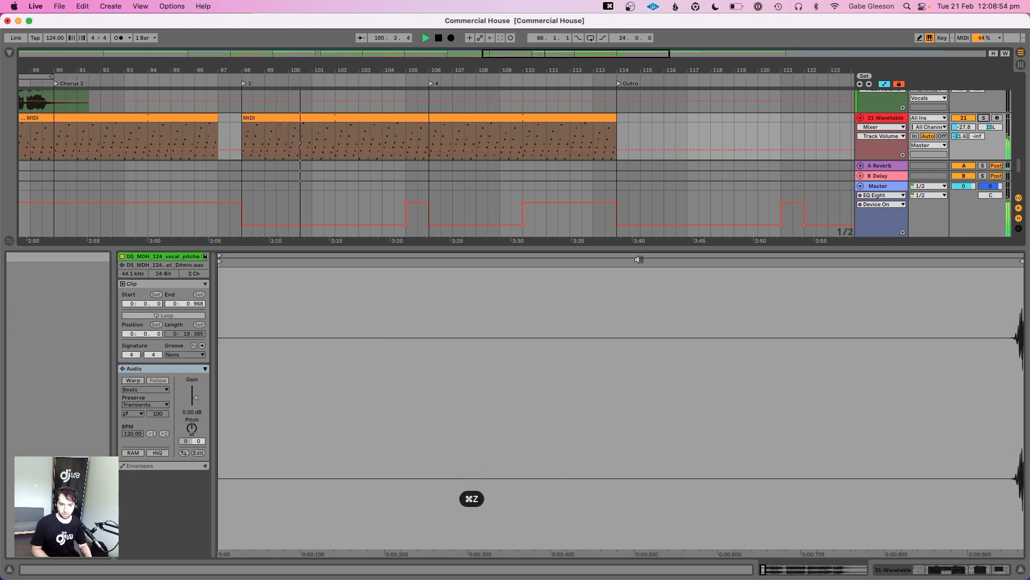
Open the 21 Wavetable clip at bar 98 in the note editor and try deactivating the D#4 note at 1.1.4 while auditioning
click(349, 118)
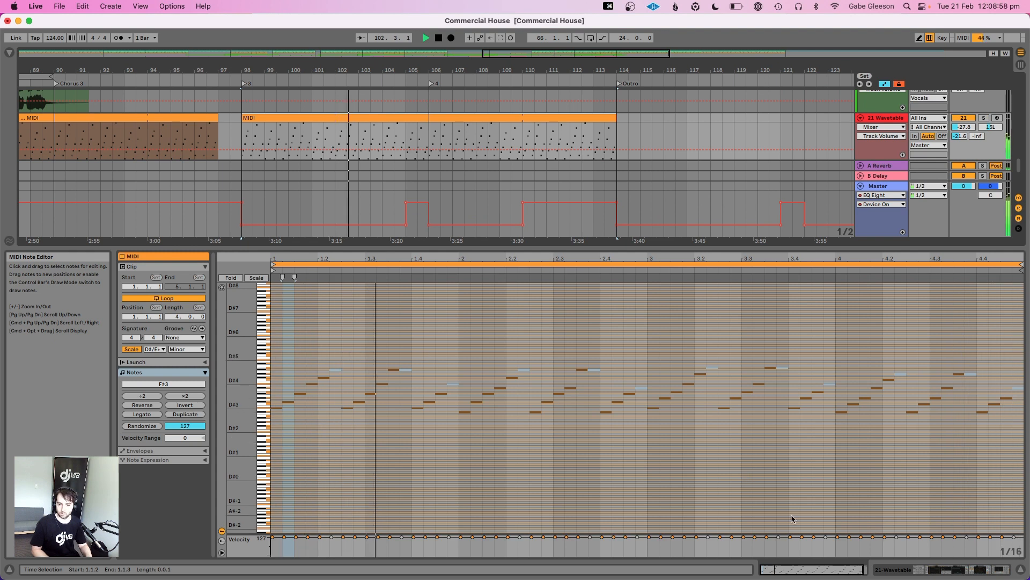
key(space)
click(312, 383)
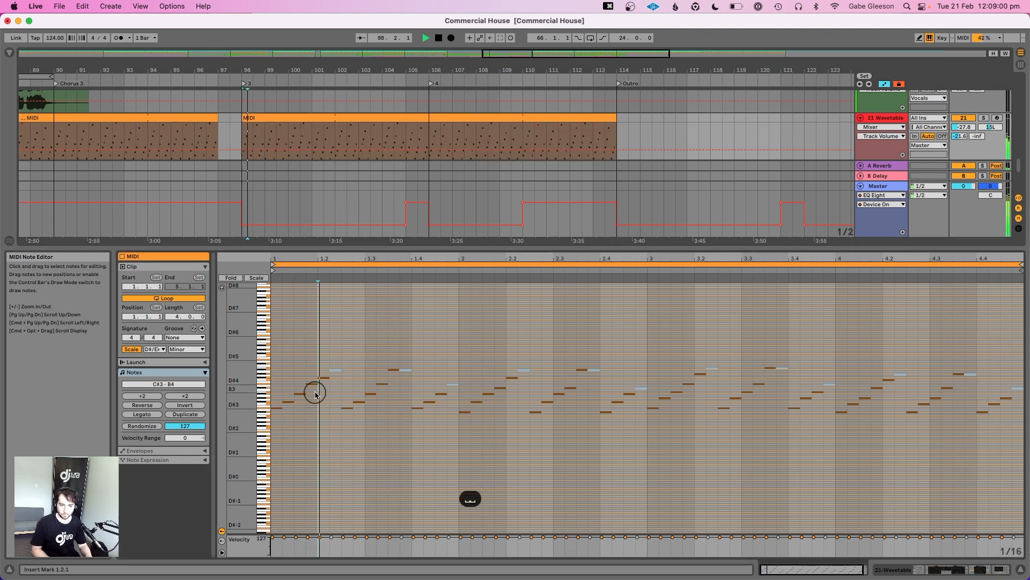
key(0)
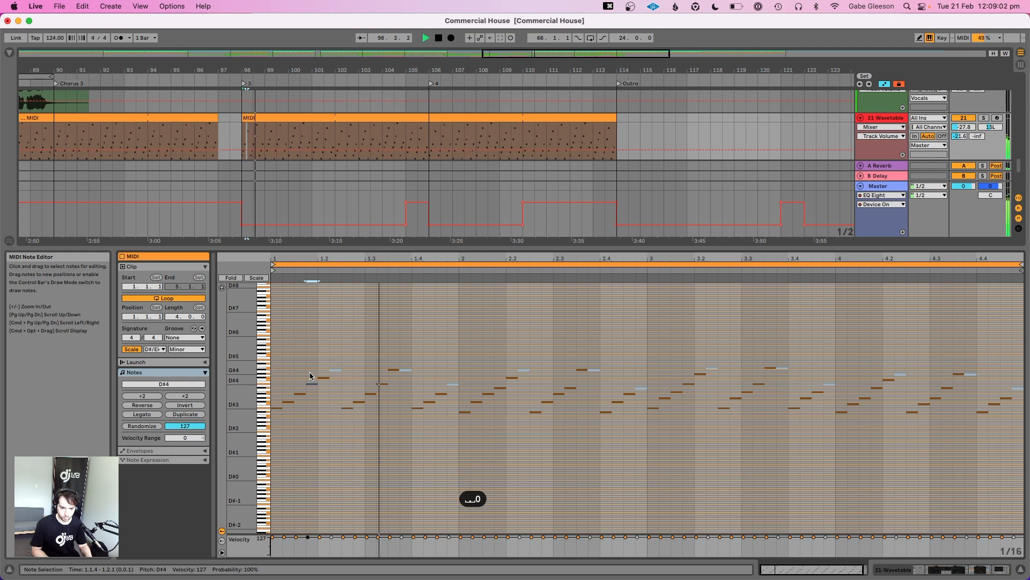
key(0)
key(space)
key(space)
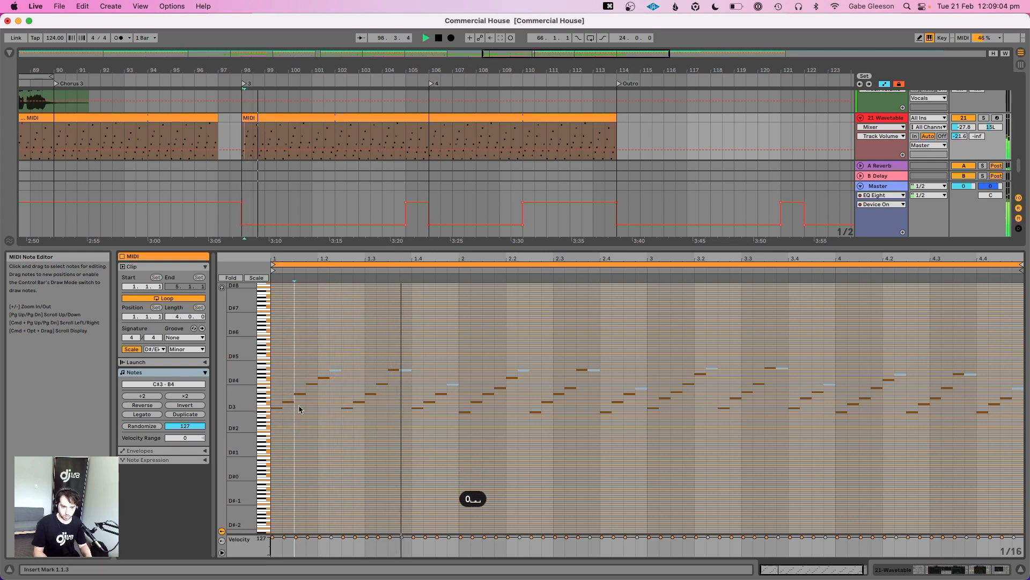
Try deactivating the A#3 note at 1.1.3 and the F#3 note at 1.1.2 while auditioning the arpeggio
click(299, 394)
key(0)
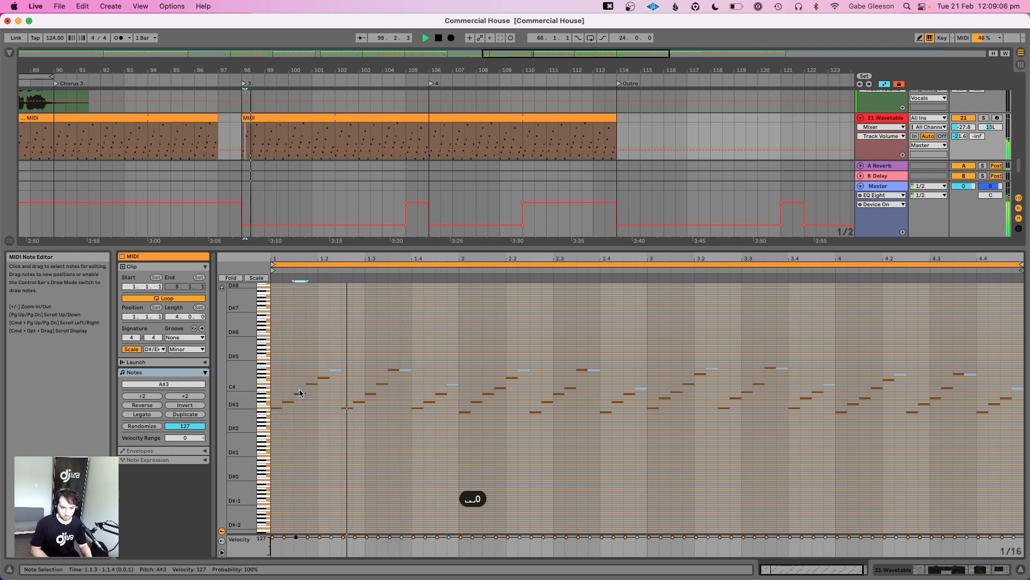
key(0)
key(space)
key(space)
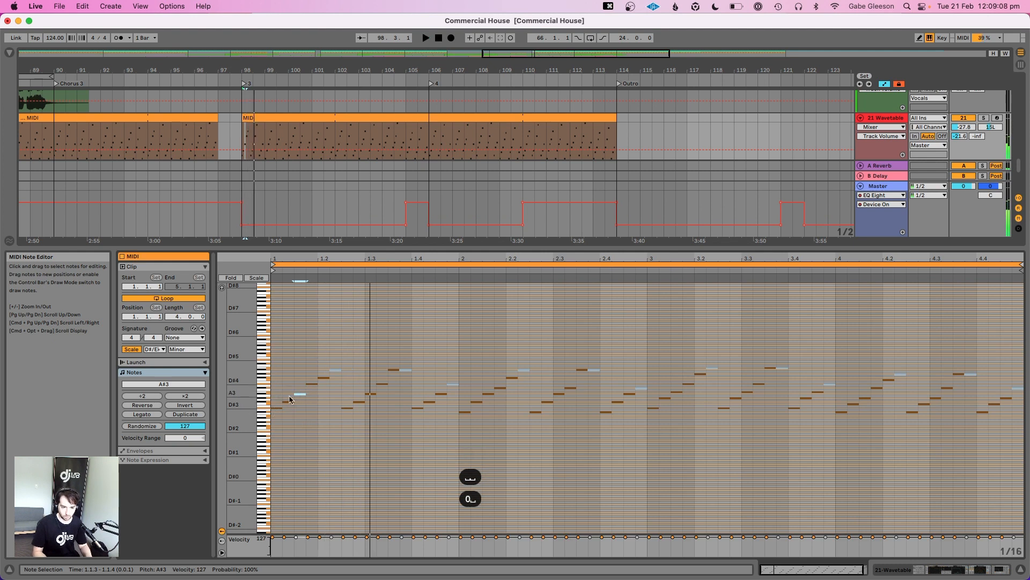
click(289, 402)
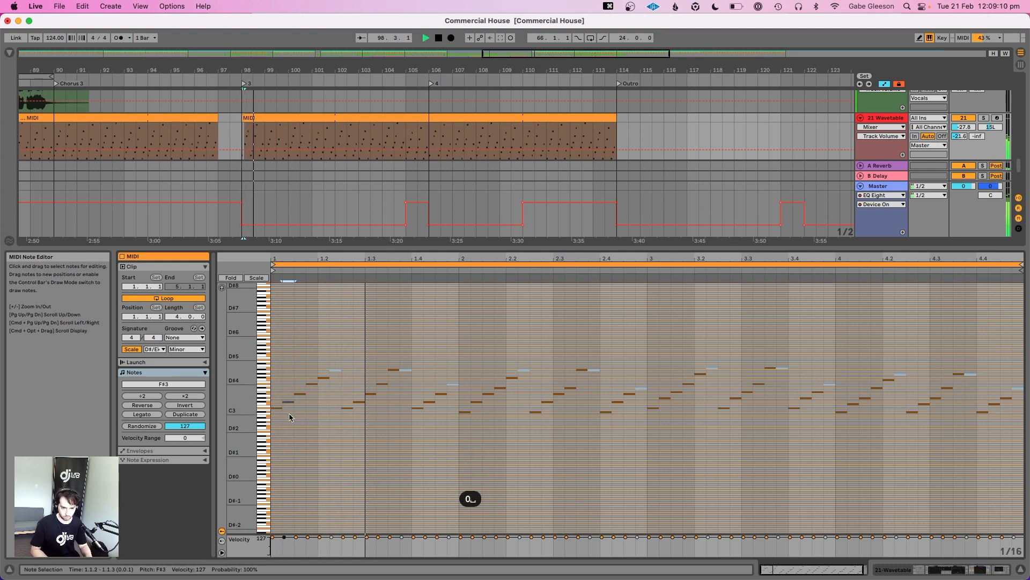
key(ctrl+z)
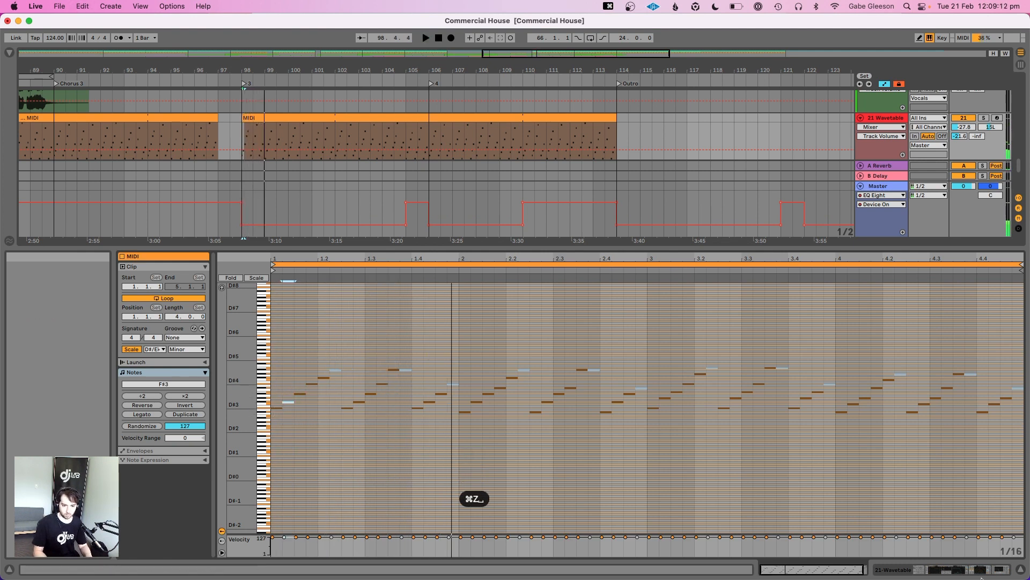
Show the 21 Wavetable device chain and lower the track's volume to -28.8 dB during playback
click(986, 572)
key(space)
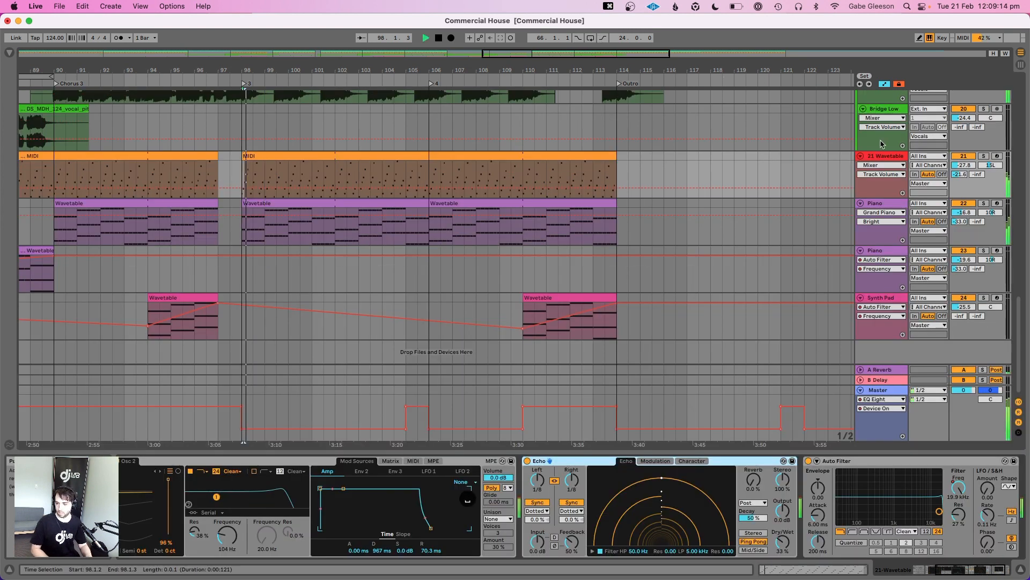
click(967, 163)
drag(968, 163, 968, 166)
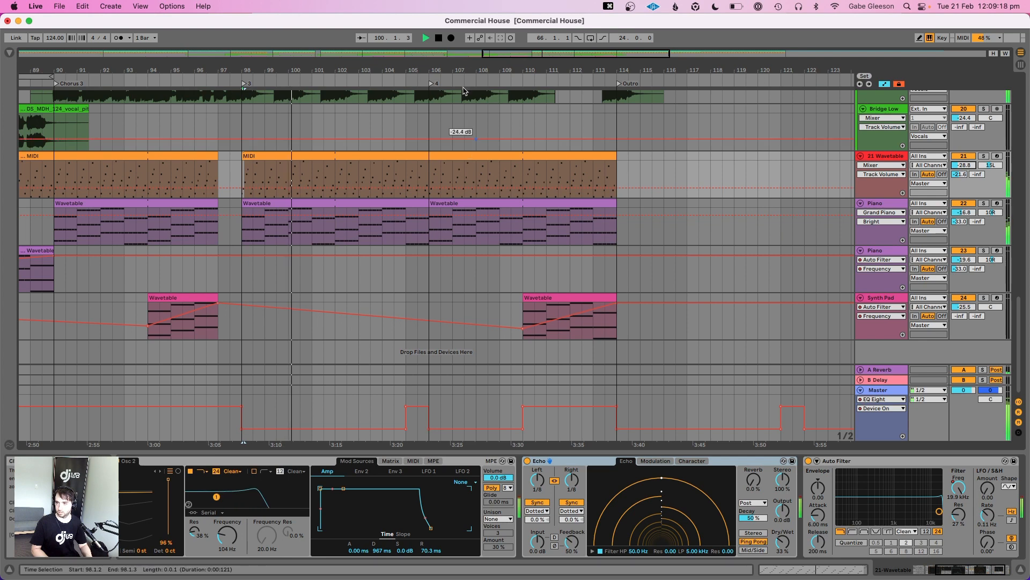
Audition the arrangement from the 21 Wavetable clip at bar 86 and from bar 98, examining the drum, vocal and synth tracks
drag(530, 54, 500, 68)
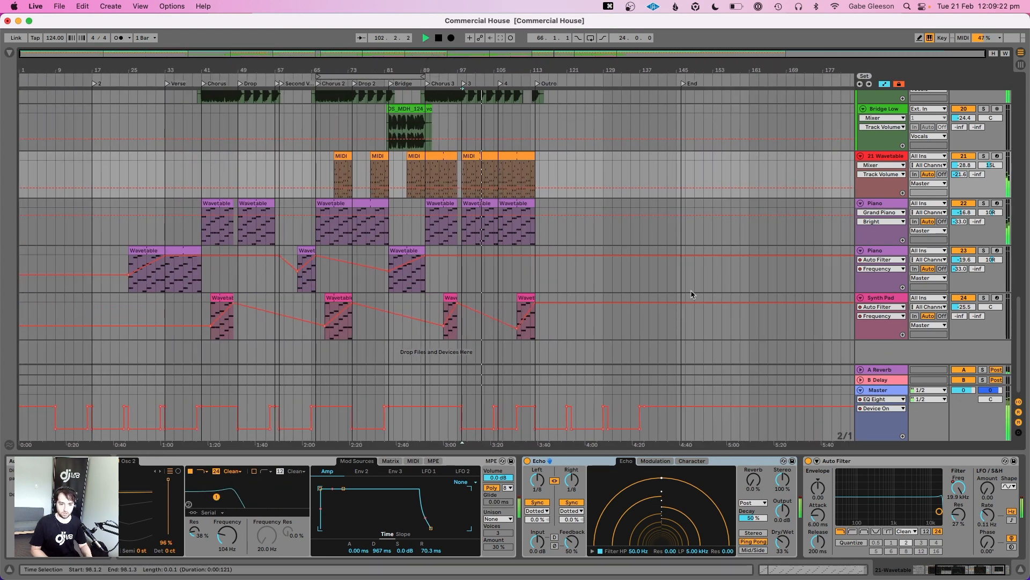
click(432, 156)
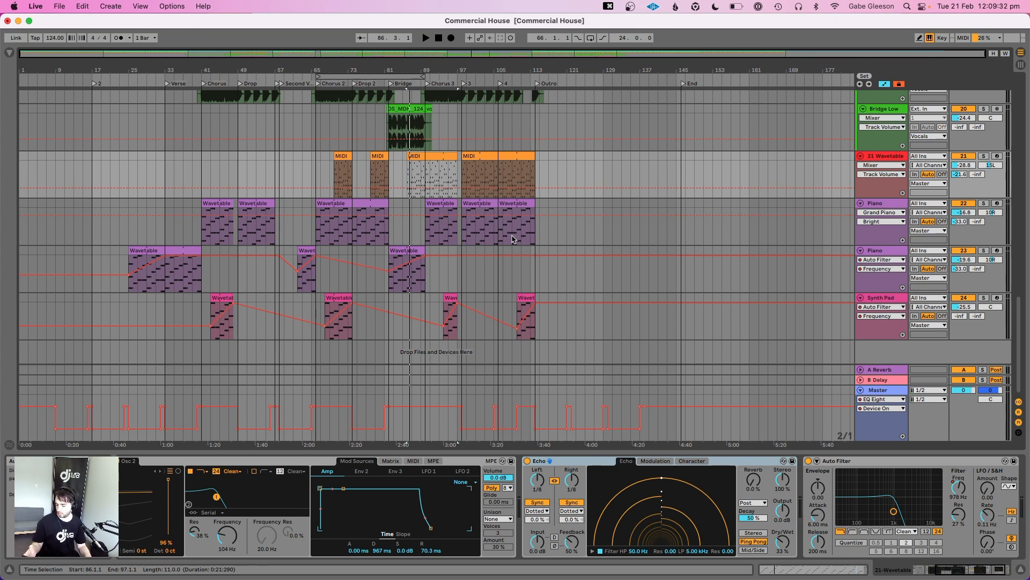
scroll(512, 239, up, 15)
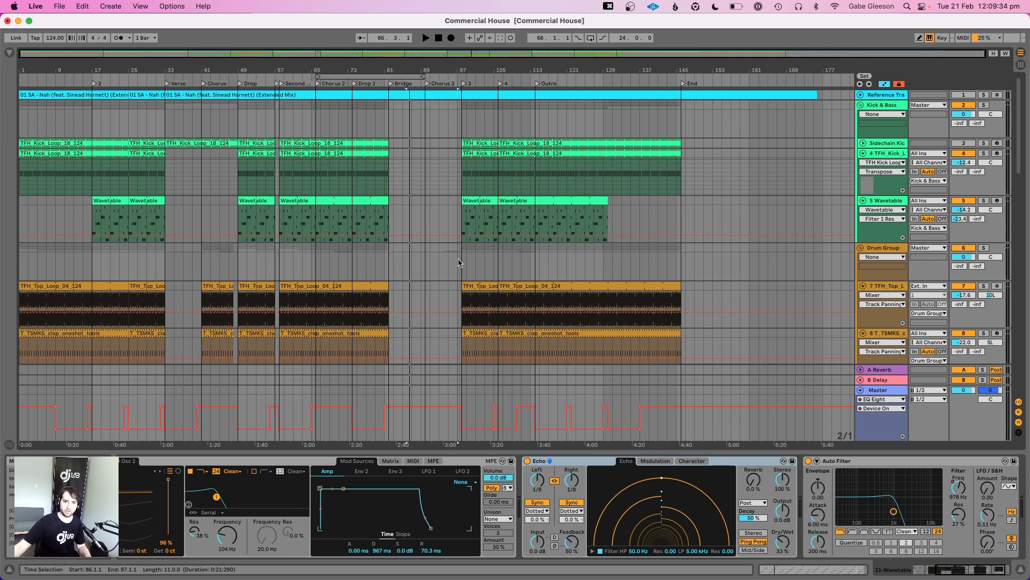
click(461, 263)
drag(520, 67, 478, 197)
key(space)
scroll(476, 257, down, 15)
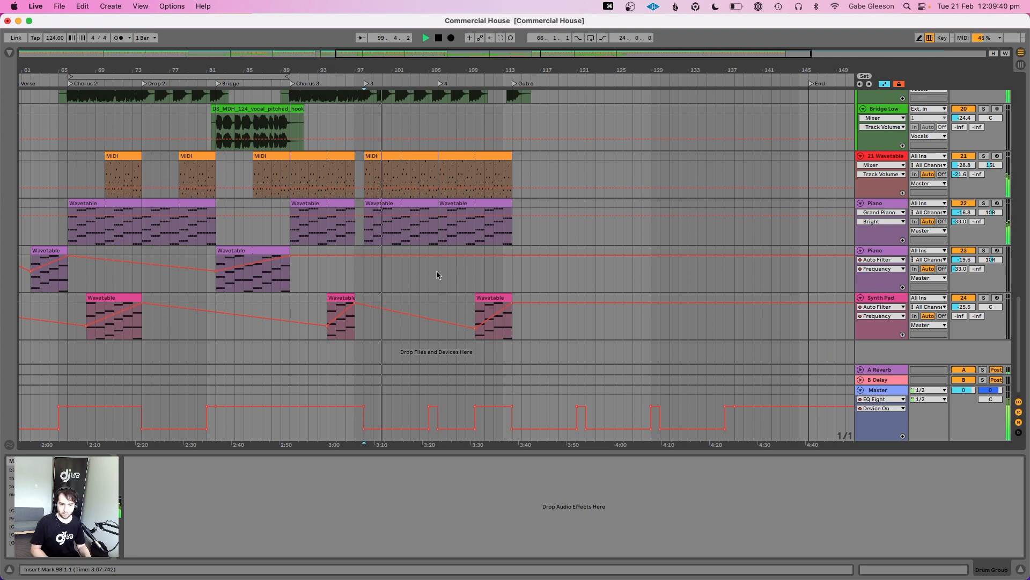
scroll(456, 266, up, 15)
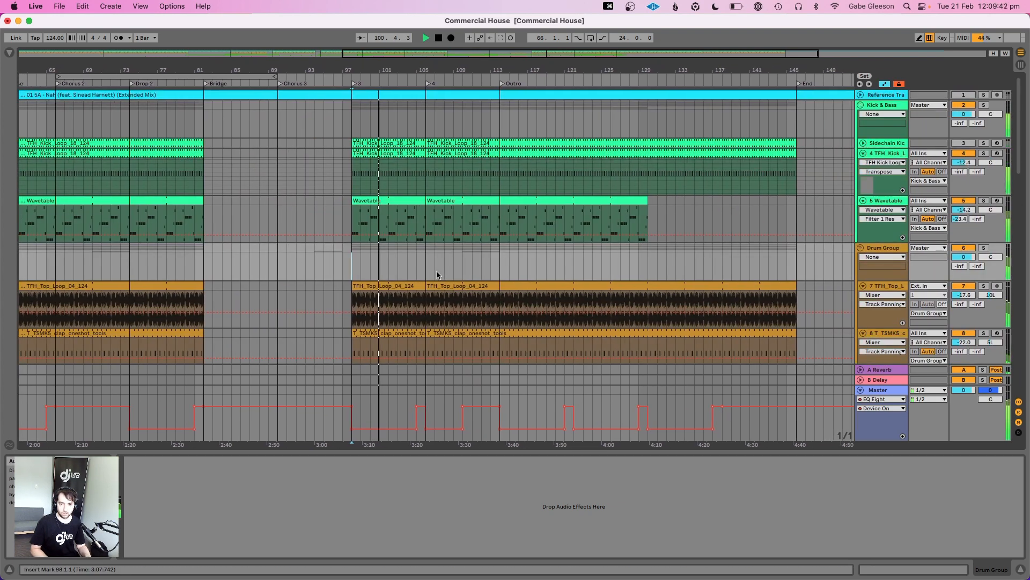
scroll(437, 274, down, 5)
scroll(437, 272, down, 1)
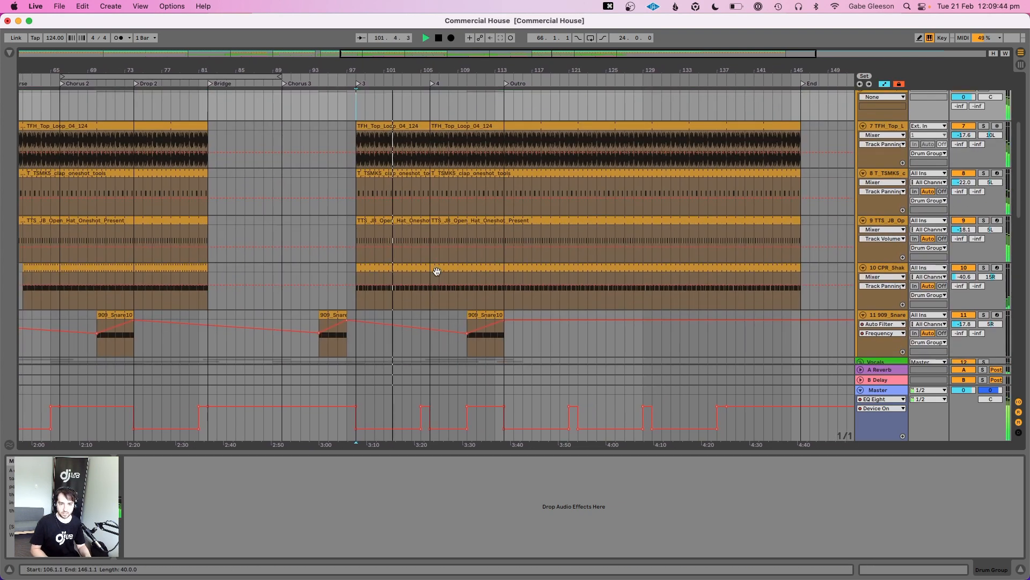
scroll(437, 272, down, 12)
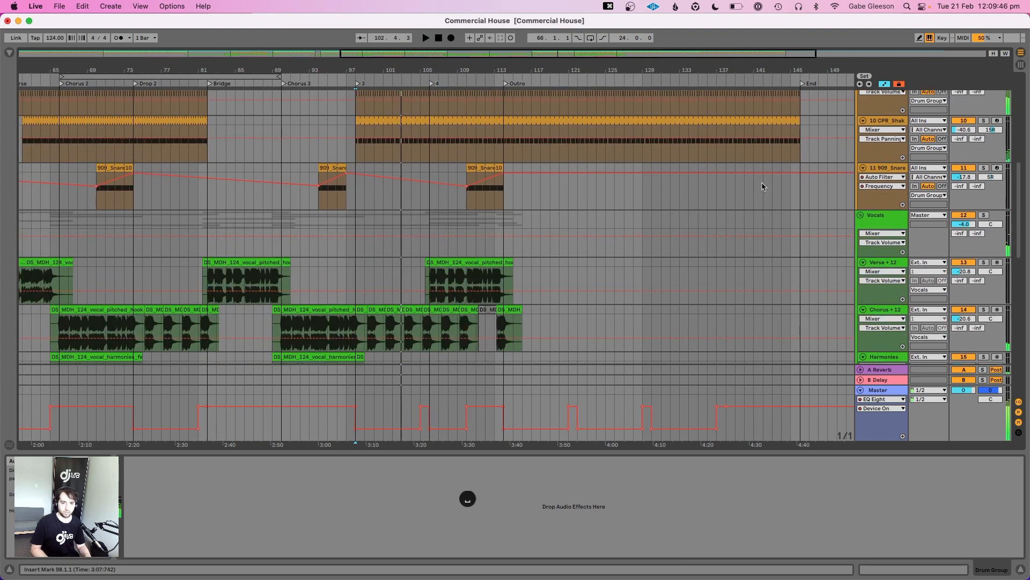
Insert a MIDI track below 11 909_Snare in the drum group and load the Sampler instrument onto it
click(906, 169)
key(shift+super+t)
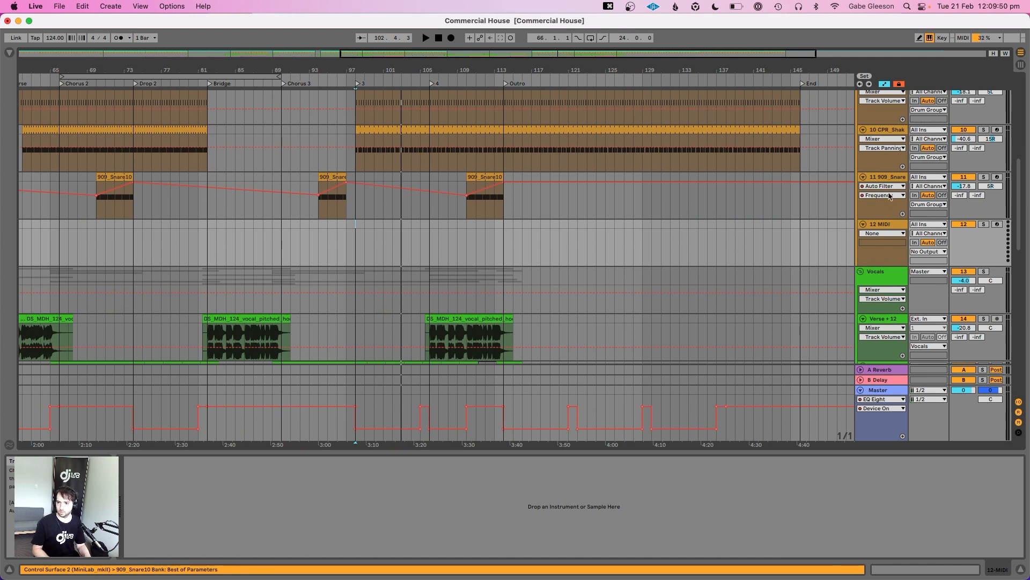
click(9, 52)
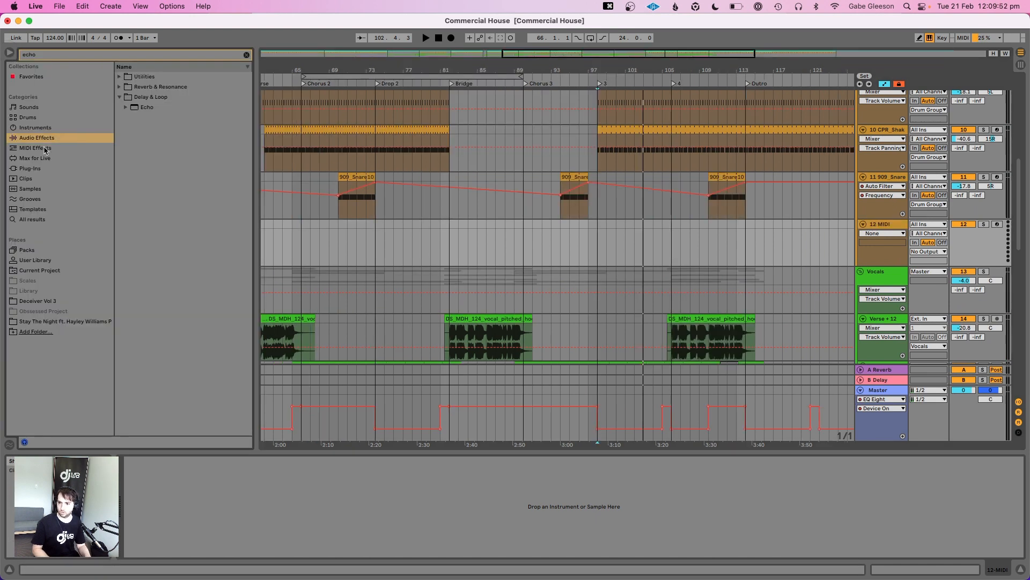
key(Up)
click(247, 55)
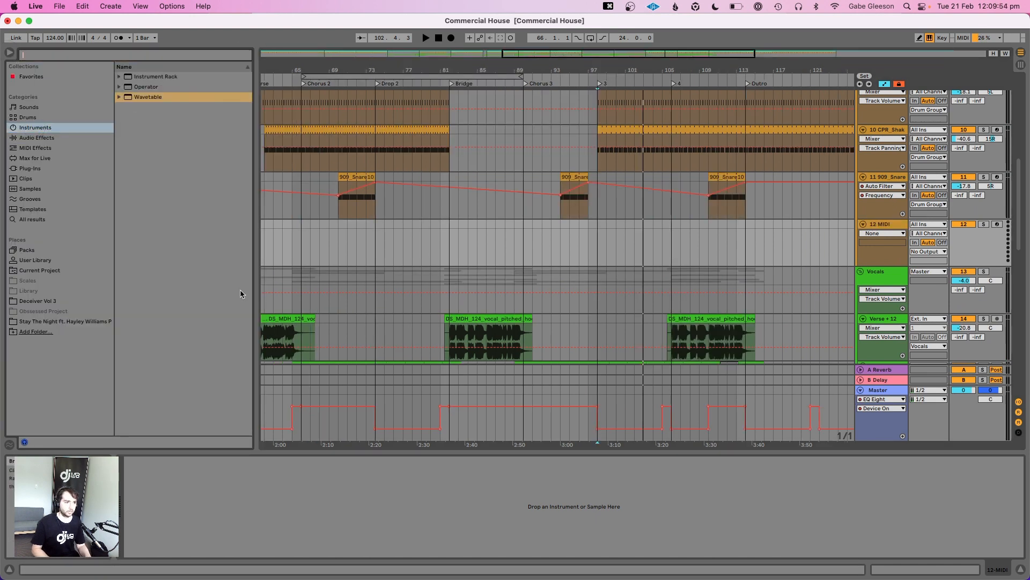
click(150, 170)
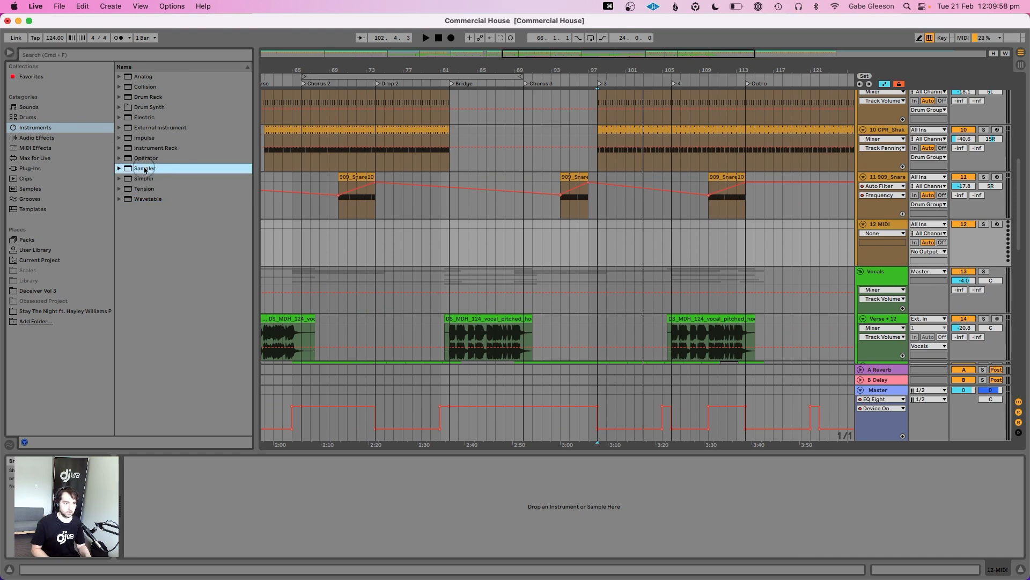
key(Return)
click(10, 53)
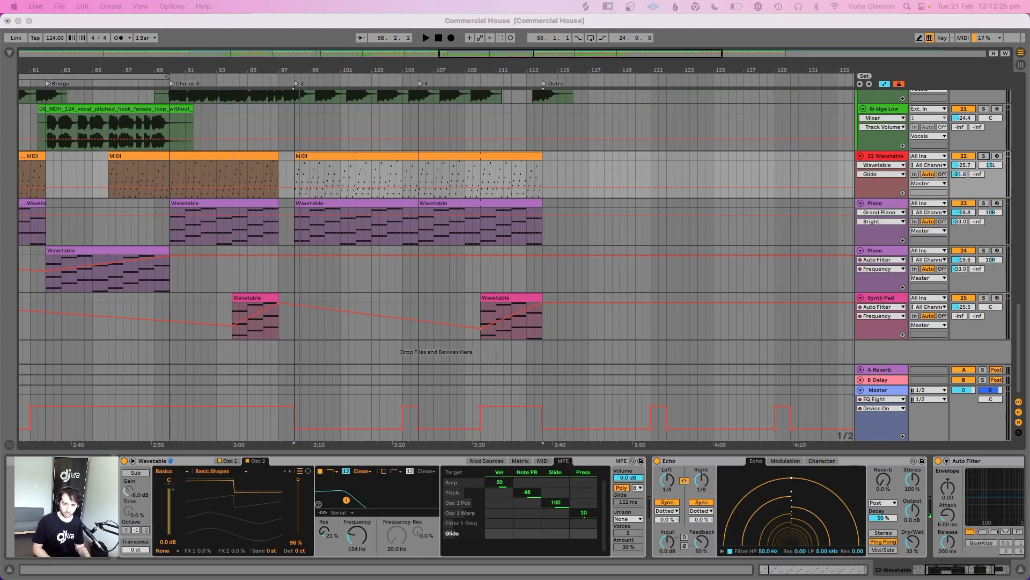
Locate the 12 Sampler track below the 909 snare track in the arrangement
scroll(423, 211, up, 15)
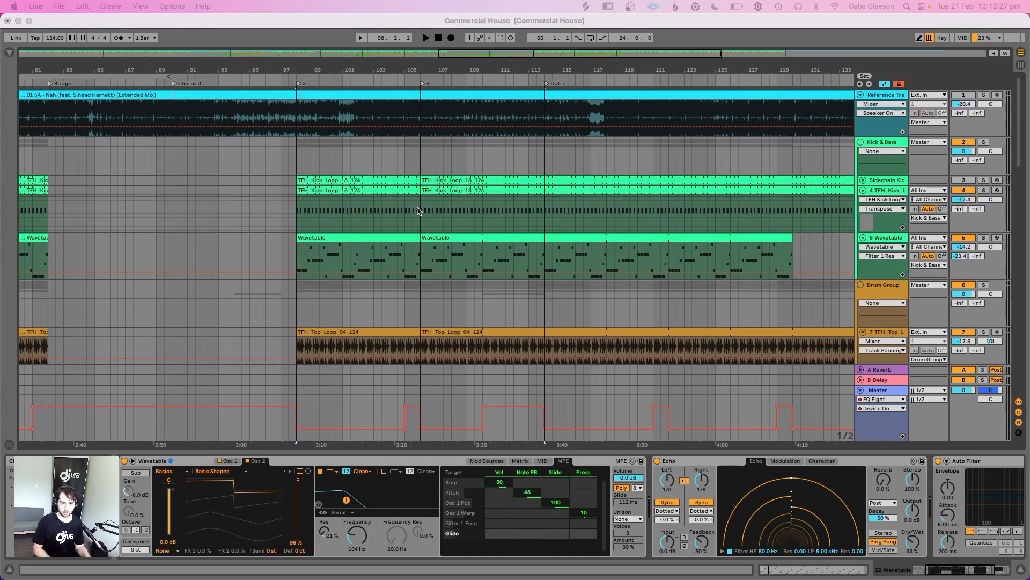
scroll(425, 263, down, 10)
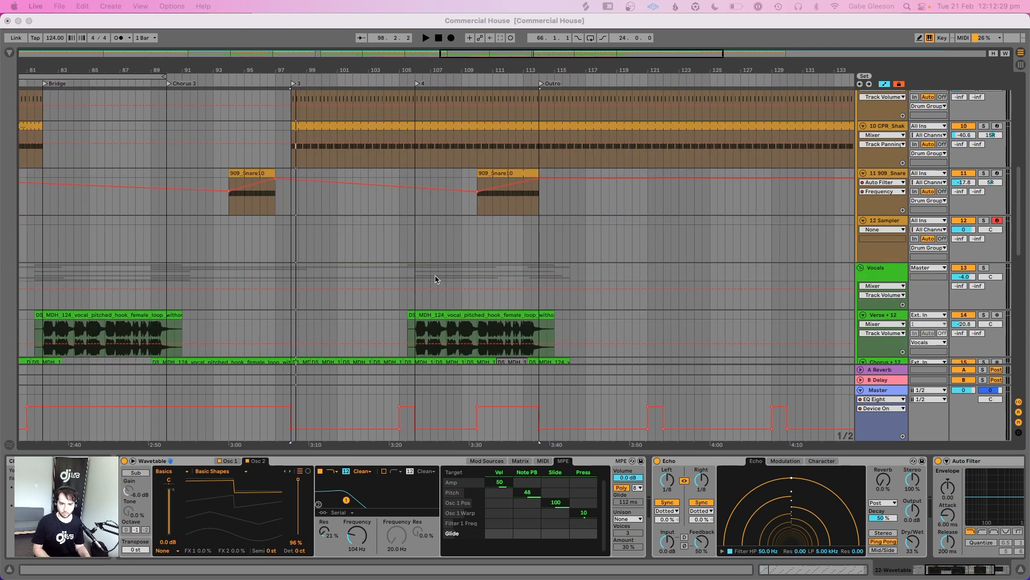
Load Ride_909_PL.wav from Splice into the Sampler on track 12 and set the track volume to -20.1 dB
click(885, 216)
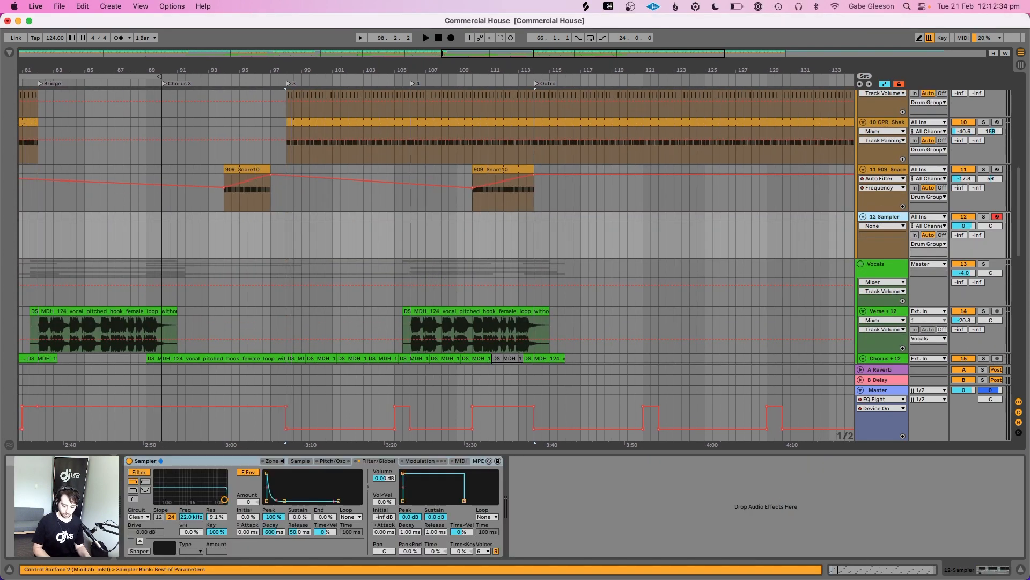
key(super+Tab)
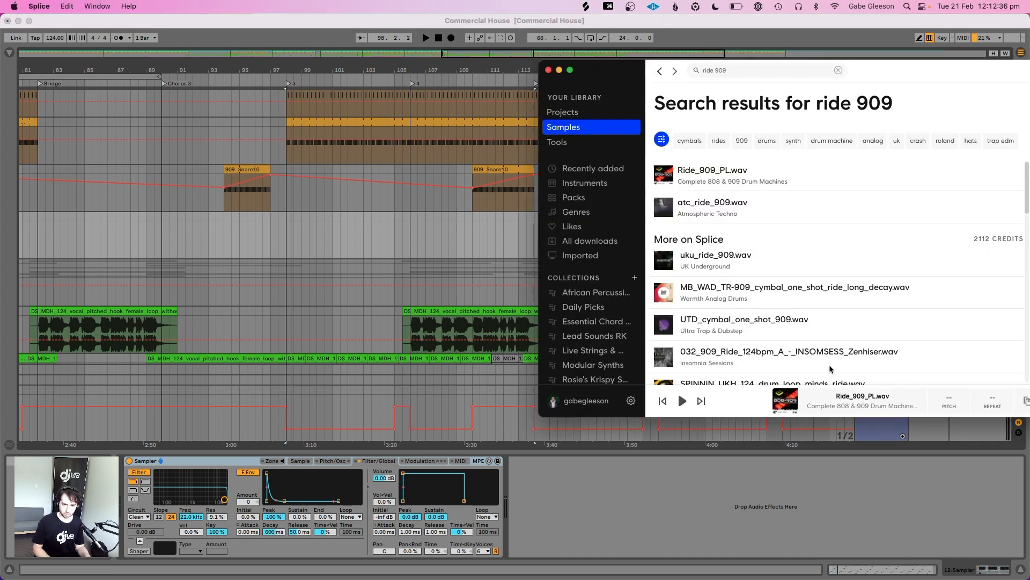
drag(831, 176, 300, 492)
key(super+Tab)
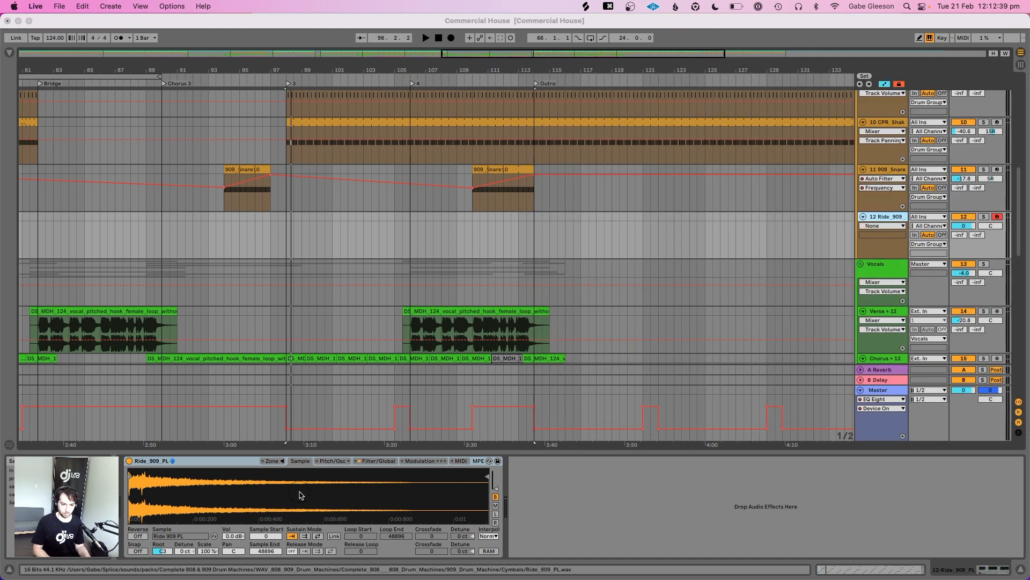
drag(963, 229, 960, 226)
key(space)
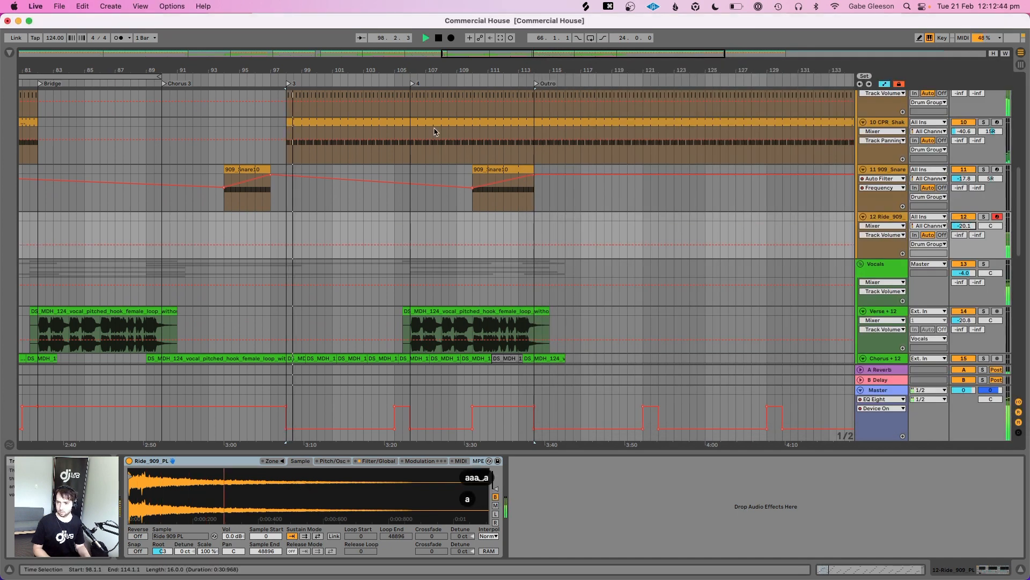
Record repeated off-beat ride hits on the Ride_909 track, starting at bar 98 and stopping at about bar 102
drag(307, 71, 309, 78)
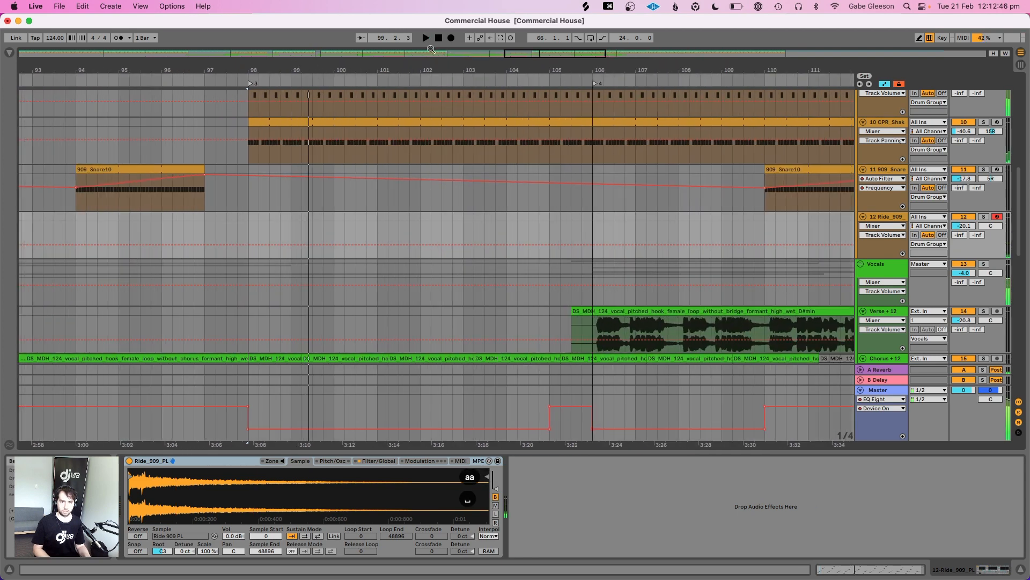
click(451, 38)
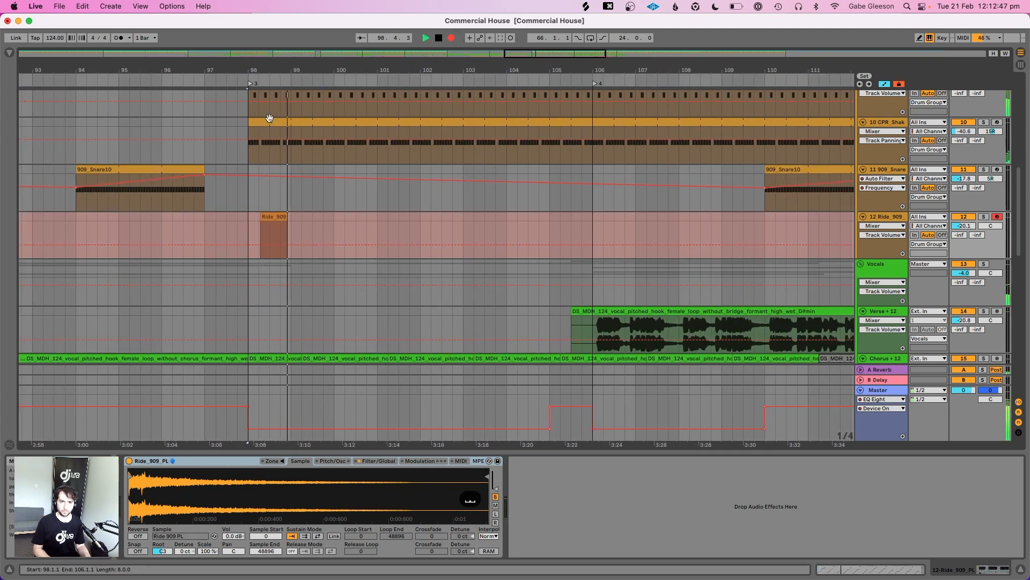
key(a)
key(a)
key(a)
key(a)
key(a)
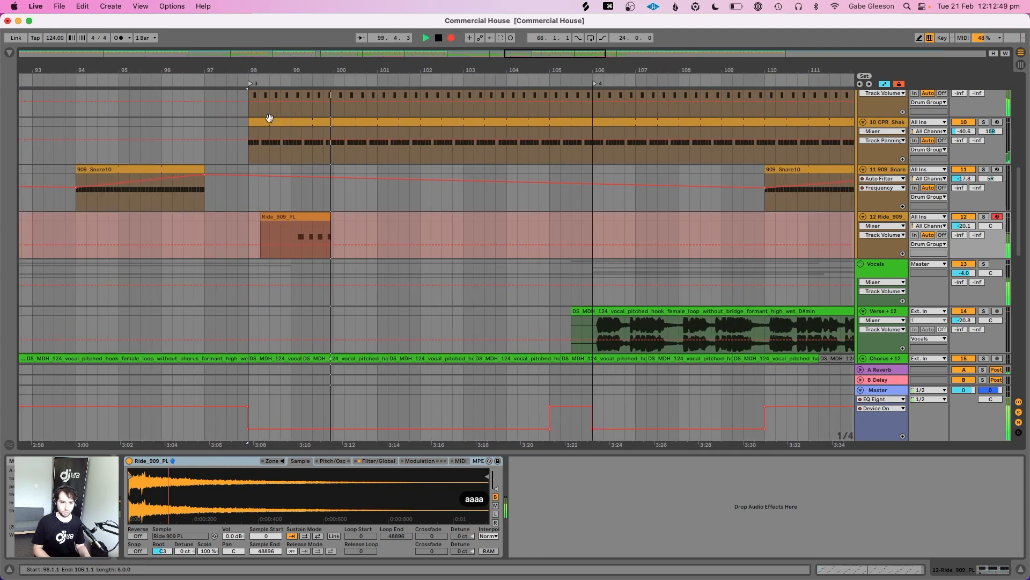
key(a)
key(a)
key(a)
key(a)
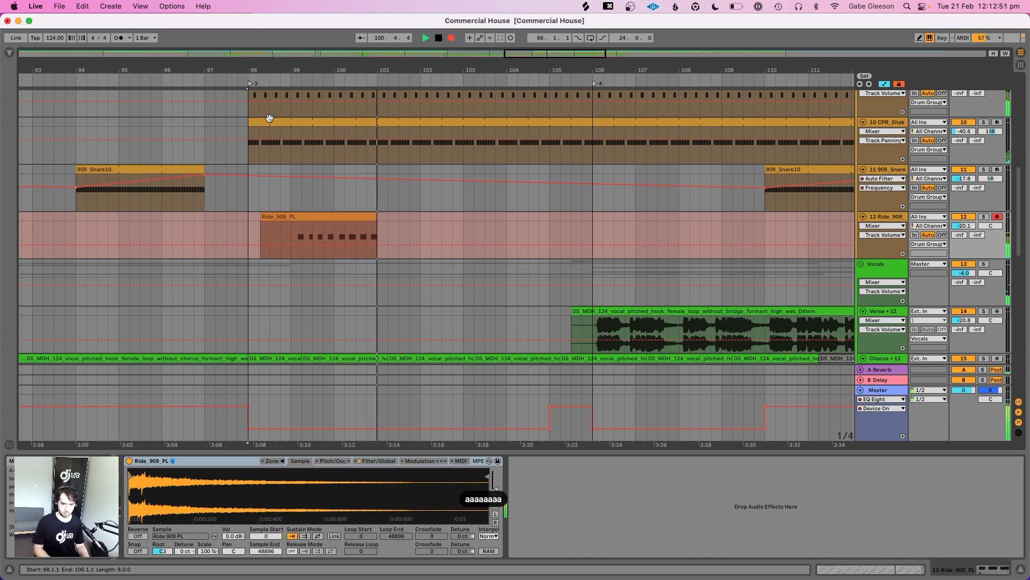
key(a)
key(a)
key(a)
key(a)
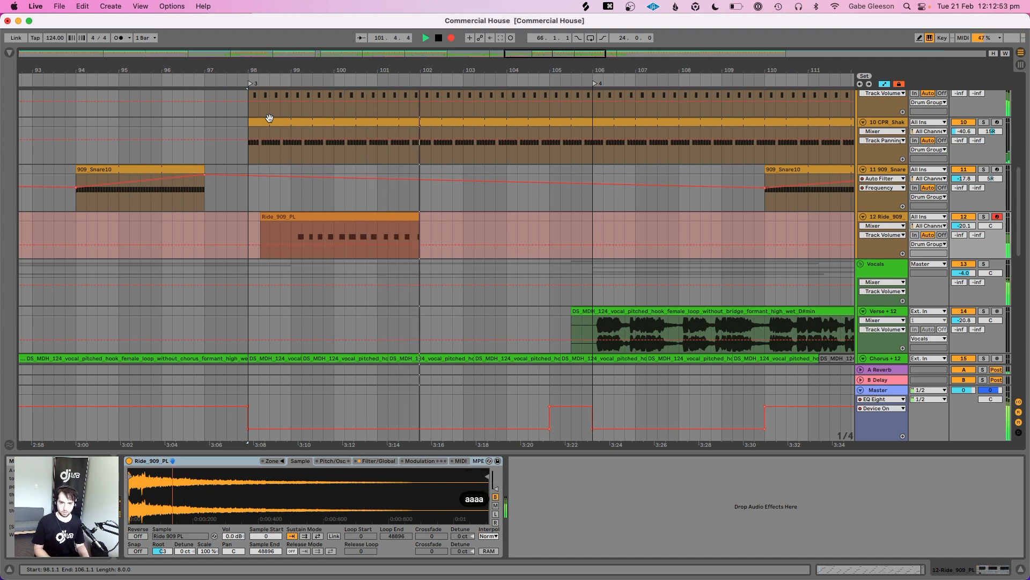
key(space)
Remove the ride recording before bar 101 and consolidate bar 101 to 102 into one clip
drag(263, 219, 376, 228)
click(416, 217)
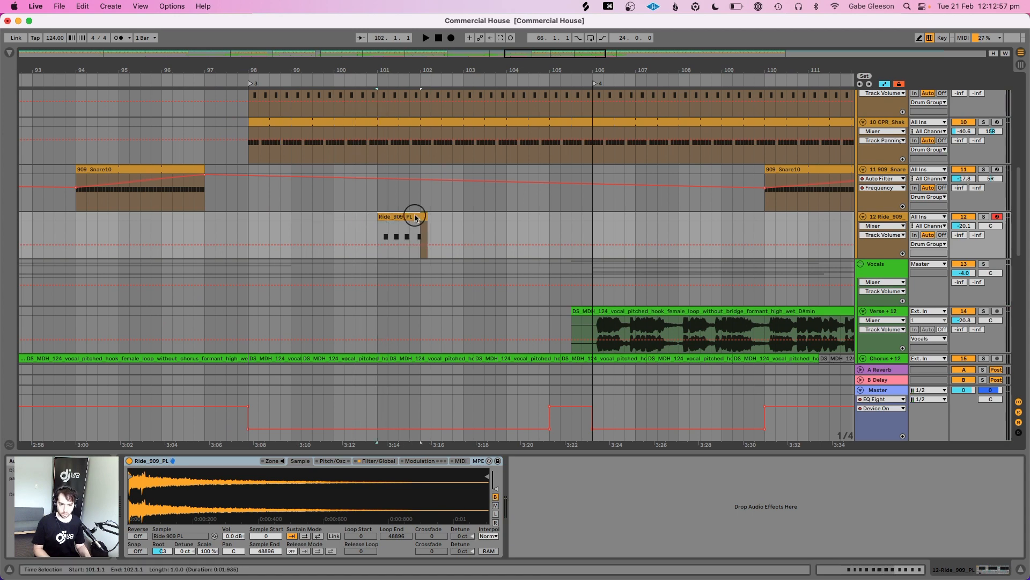
key(super+j)
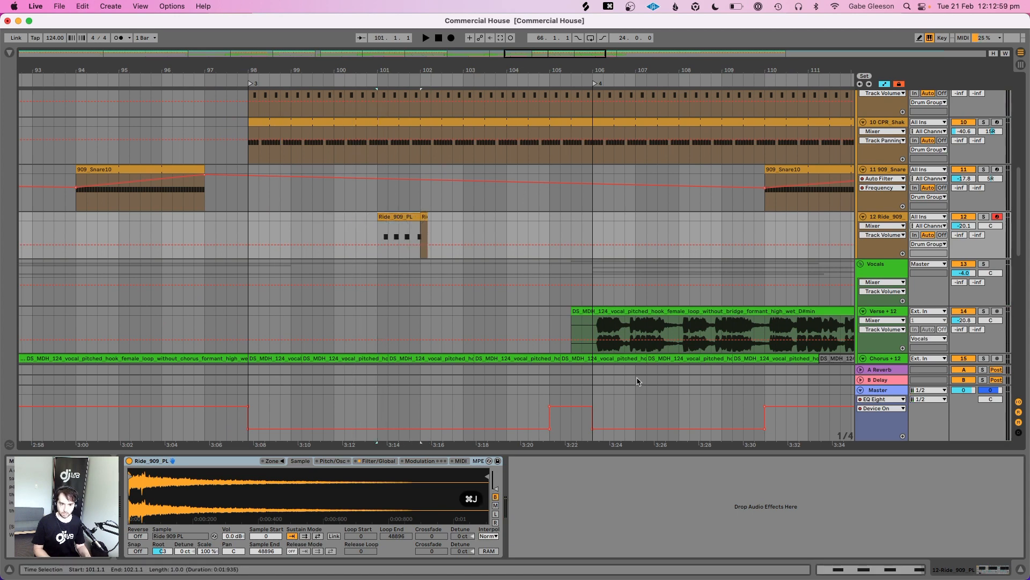
Open the one-bar ride clip's notes, quantize them all and nudge them one grid step earlier
click(876, 570)
key(super+a)
key(super+u)
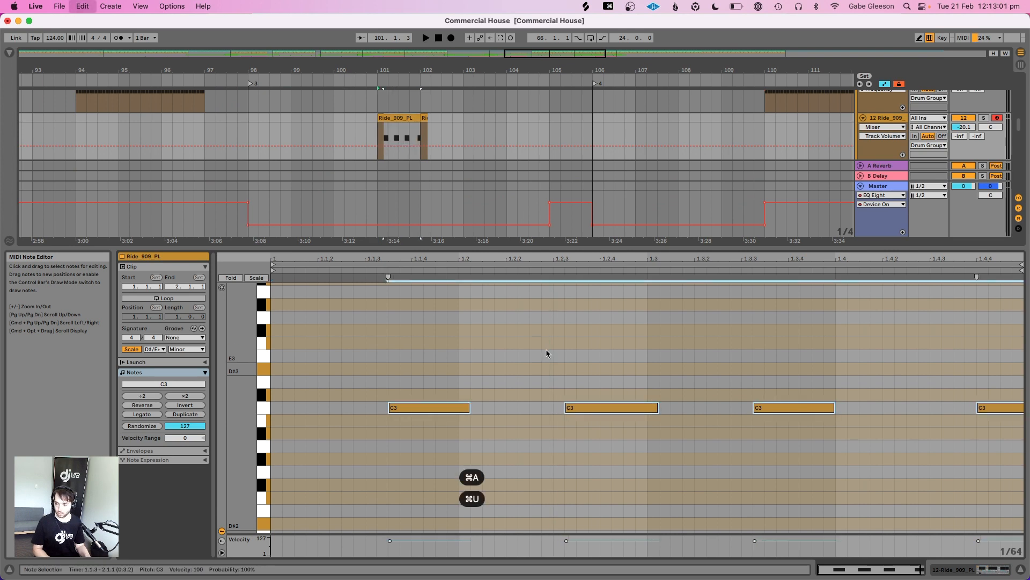
key(Left)
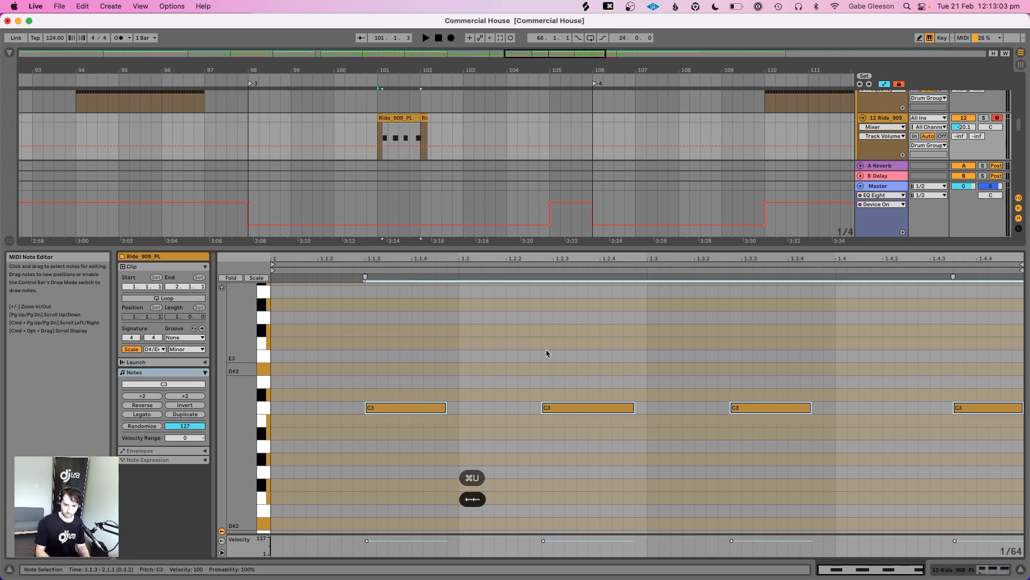
Set the note grid to fixed 1/8 and quantize all ride notes to it
right_click(502, 320)
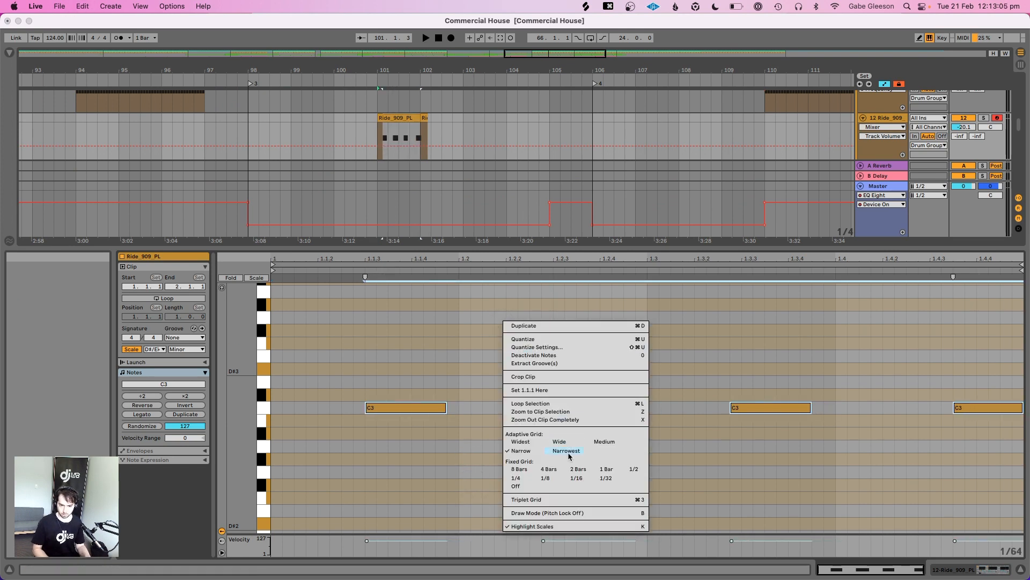
click(549, 479)
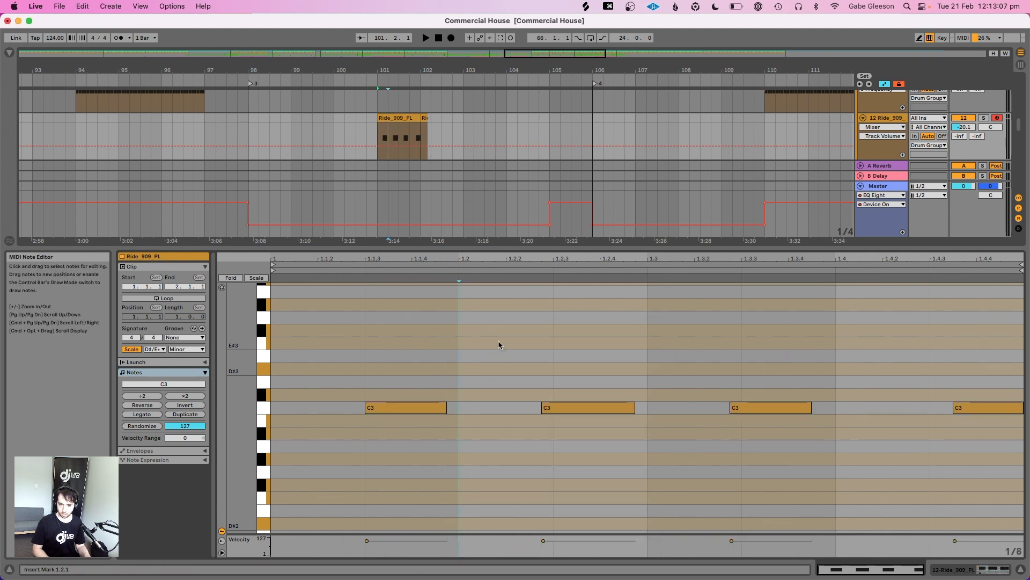
key(super+a)
key(super+u)
click(498, 342)
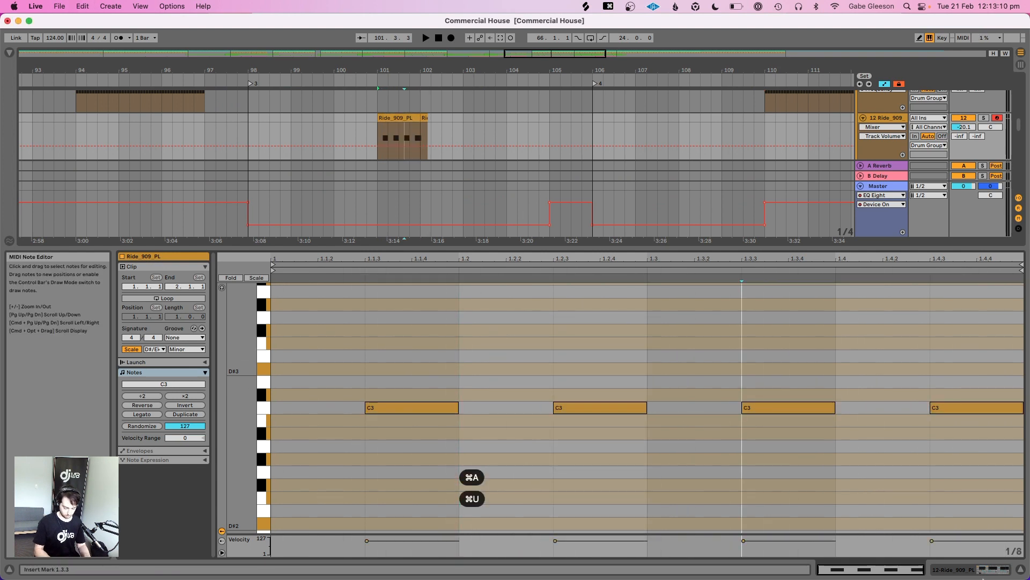
Play back the quantized ride clip with the rest of the arrangement
key(space)
click(972, 570)
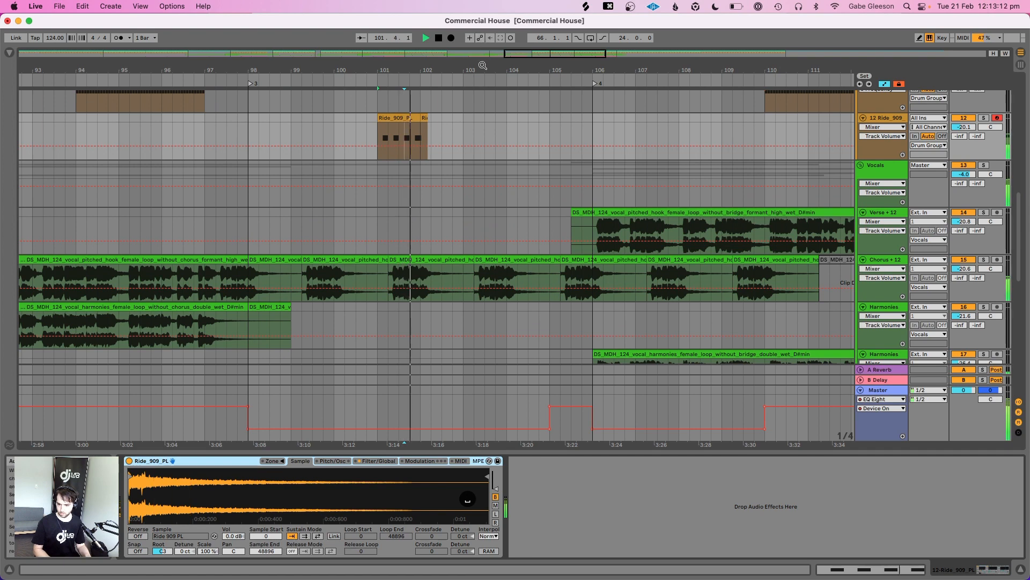
drag(483, 54, 483, 51)
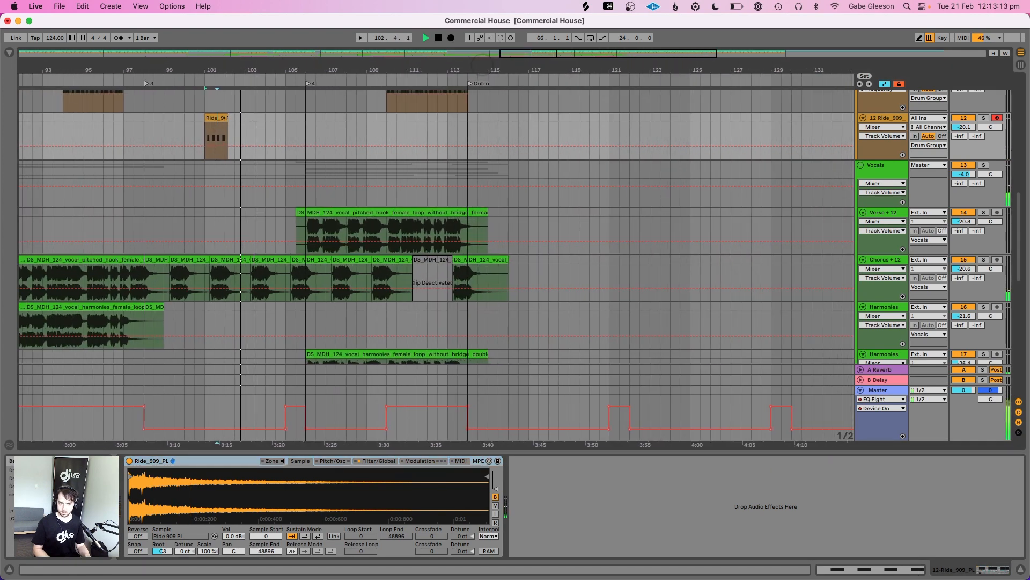
key(space)
scroll(309, 215, up, 5)
scroll(309, 215, down, 1)
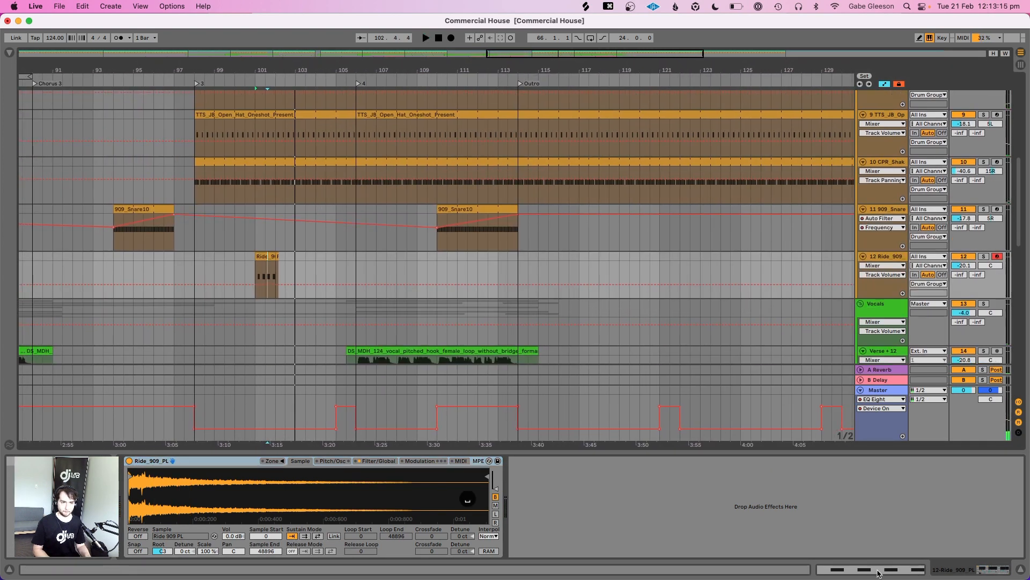
Turn on looping for the one-bar ride clip and extend it to the Outro marker at bar 114
key(shift+Tab)
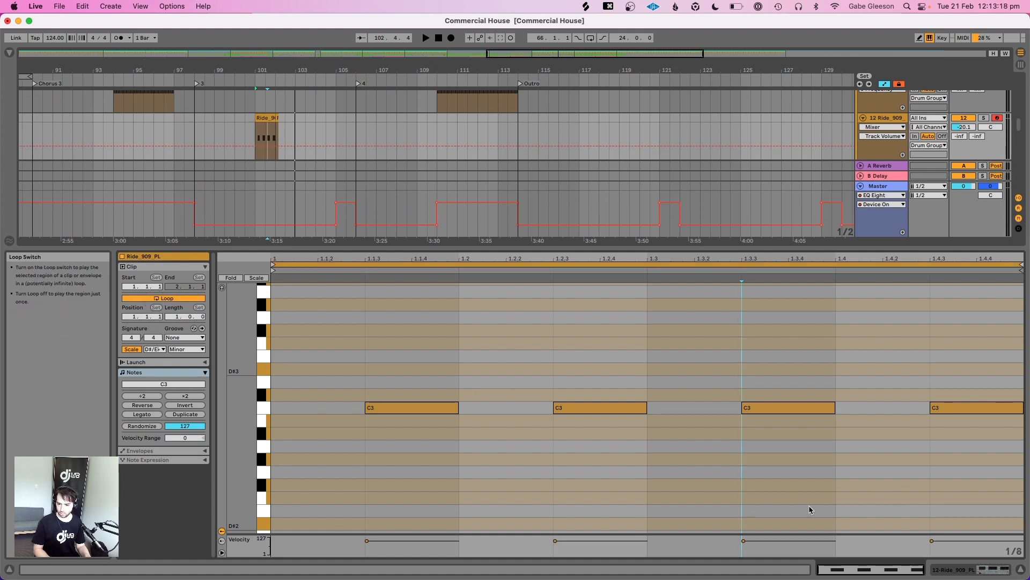
key(shift+Tab)
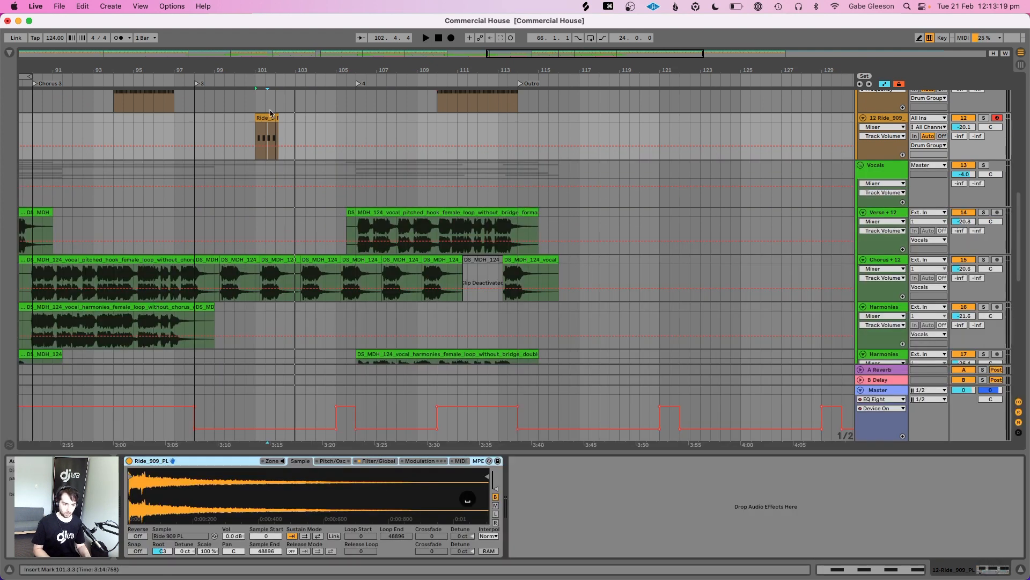
key(space)
drag(277, 121, 575, 137)
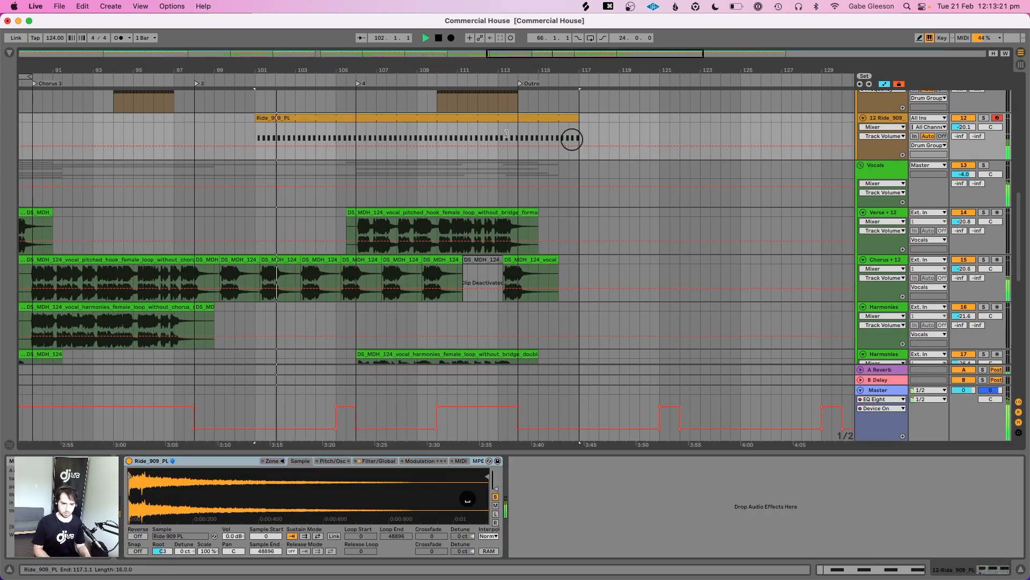
drag(507, 133, 519, 134)
Extend the looped ride clip through the outro to the End marker, in line with the other drum clips
scroll(507, 124, up, 5)
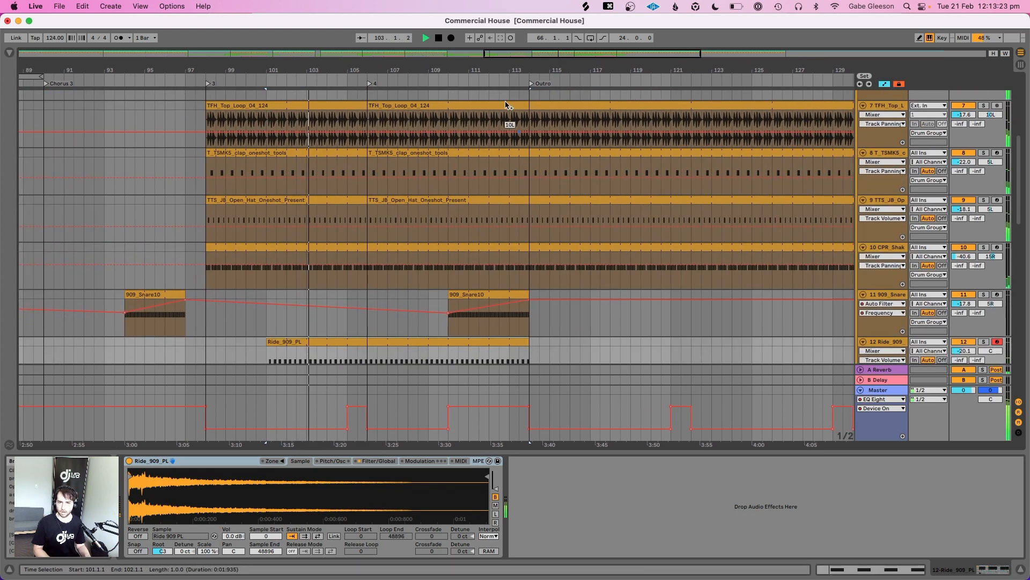
scroll(508, 105, down, 5)
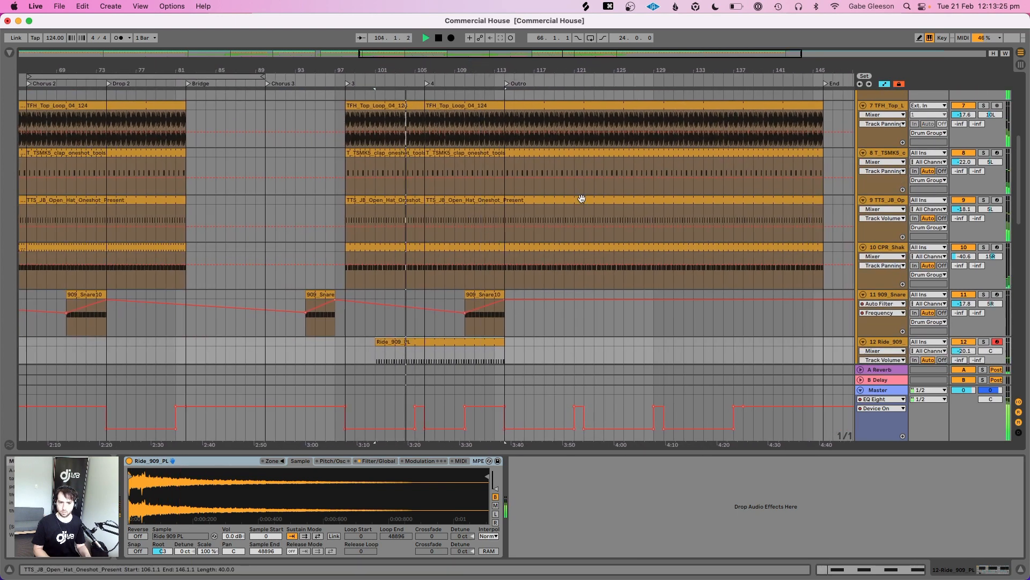
scroll(582, 199, down, 2)
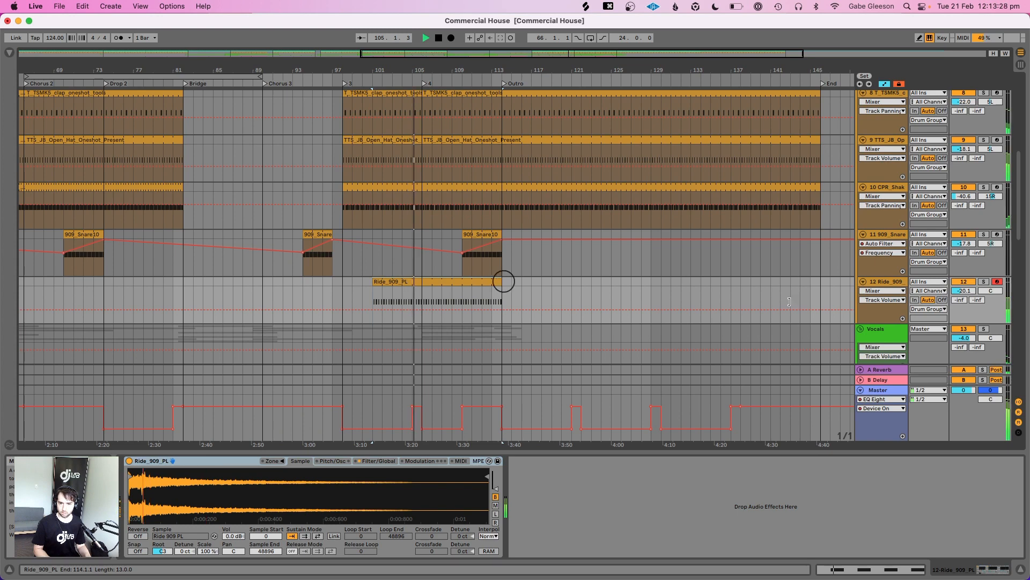
mouse_move(504, 281)
mouse_down()
mouse_move(816, 301)
mouse_move(808, 287)
mouse_up()
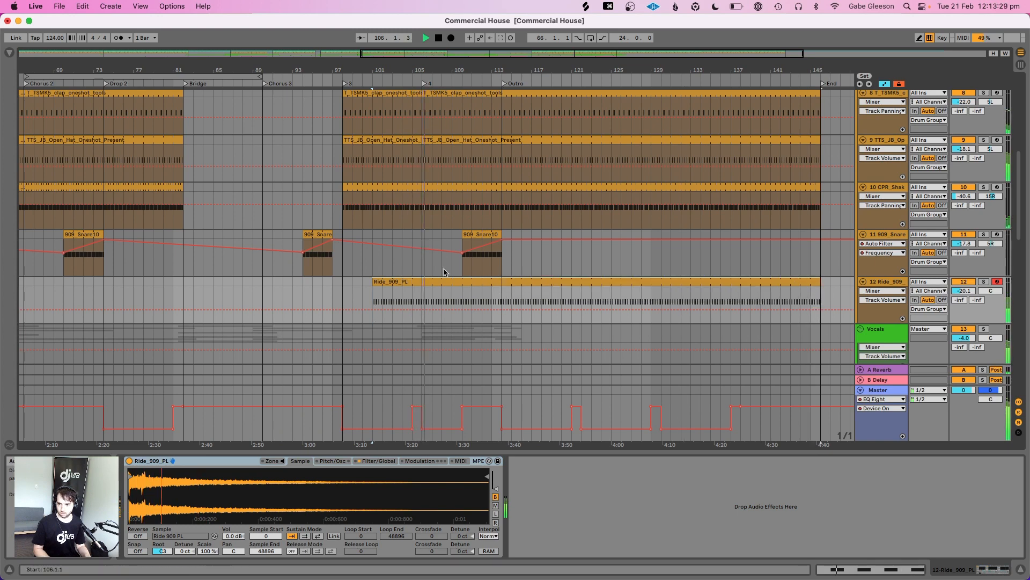
Pan the Ride_909 track to 20L
scroll(445, 273, down, 15)
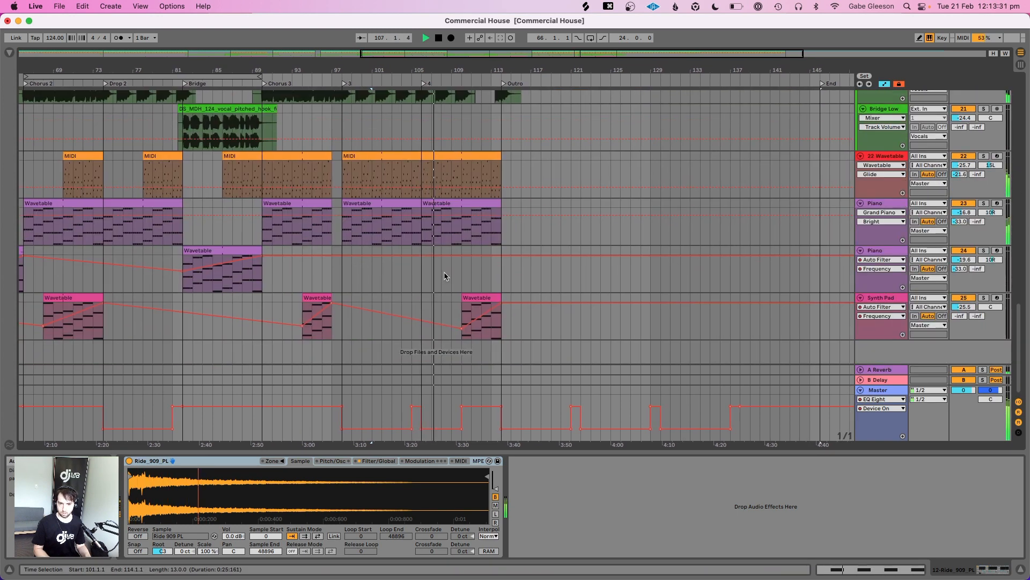
scroll(445, 275, up, 15)
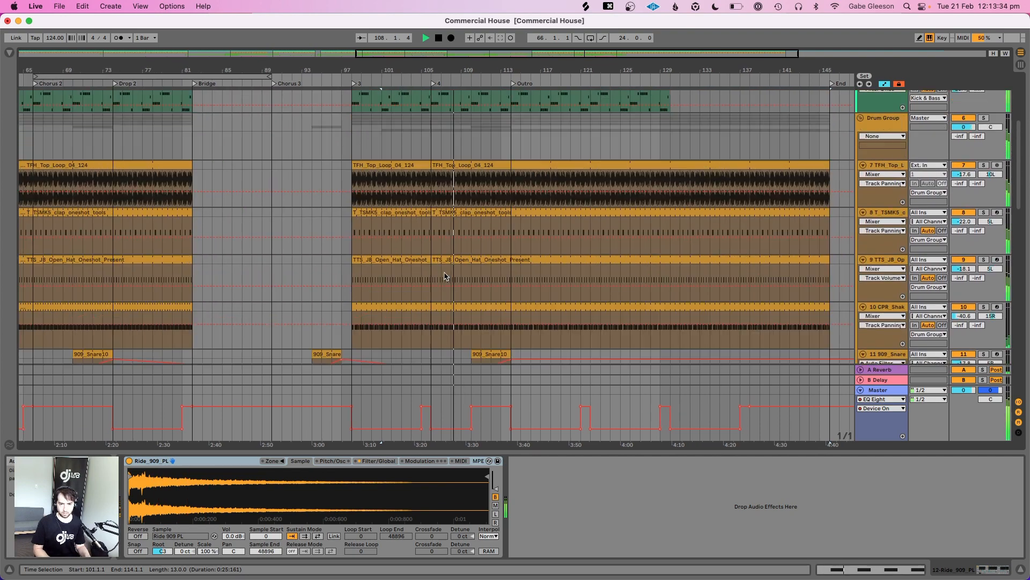
scroll(444, 276, down, 5)
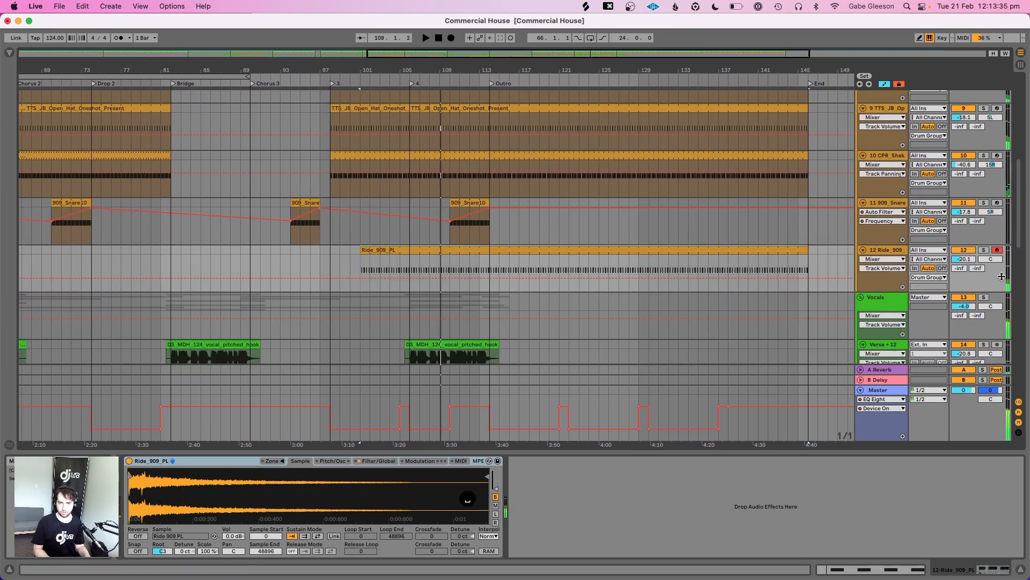
scroll(994, 261, up, 5)
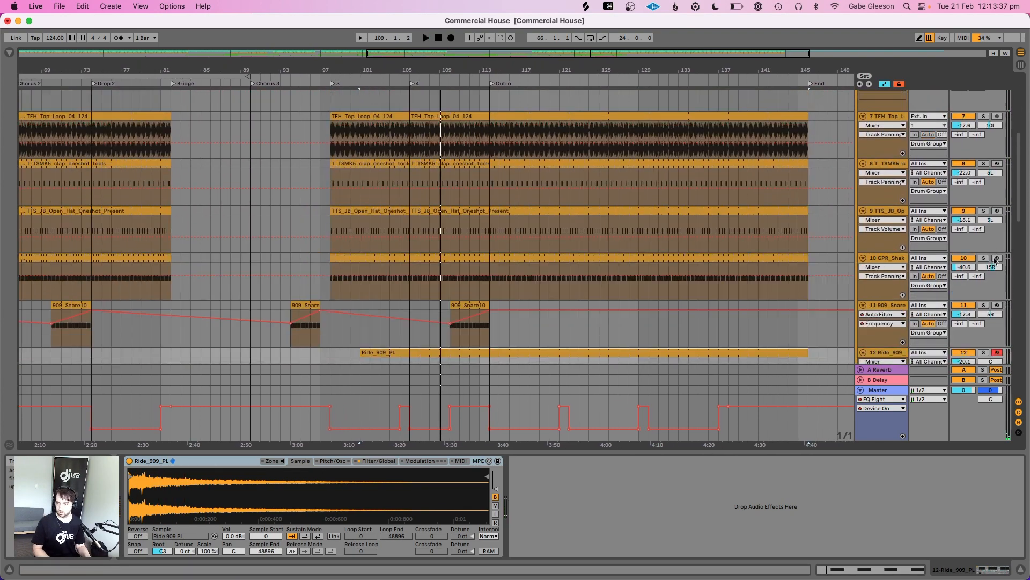
scroll(994, 261, up, 4)
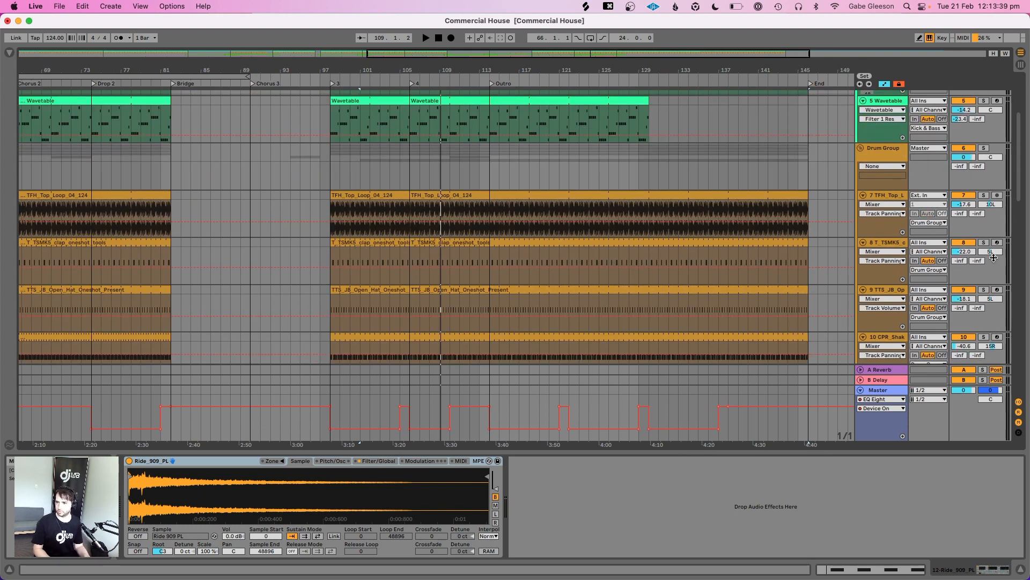
scroll(994, 258, down, 6)
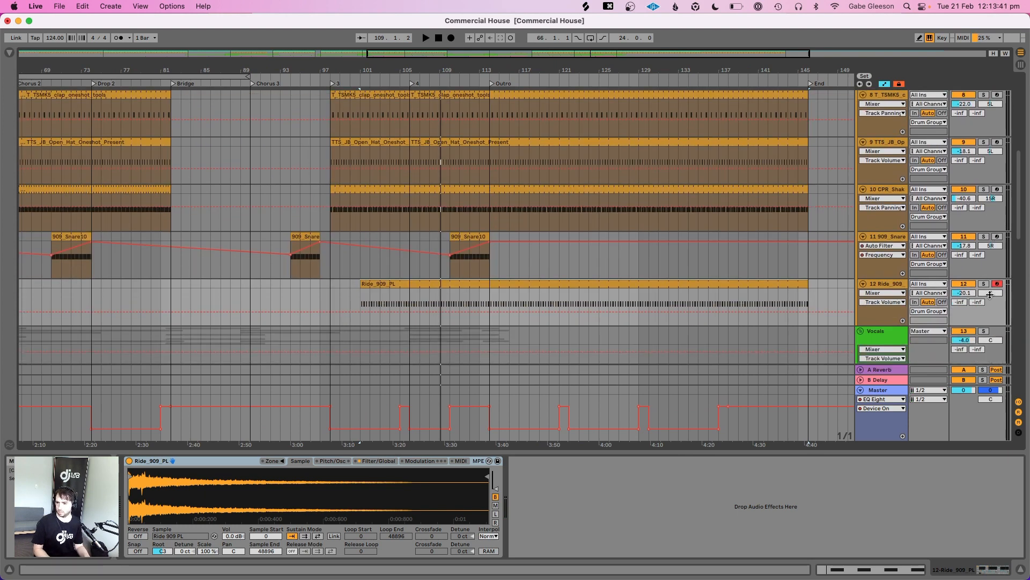
drag(991, 294, 993, 284)
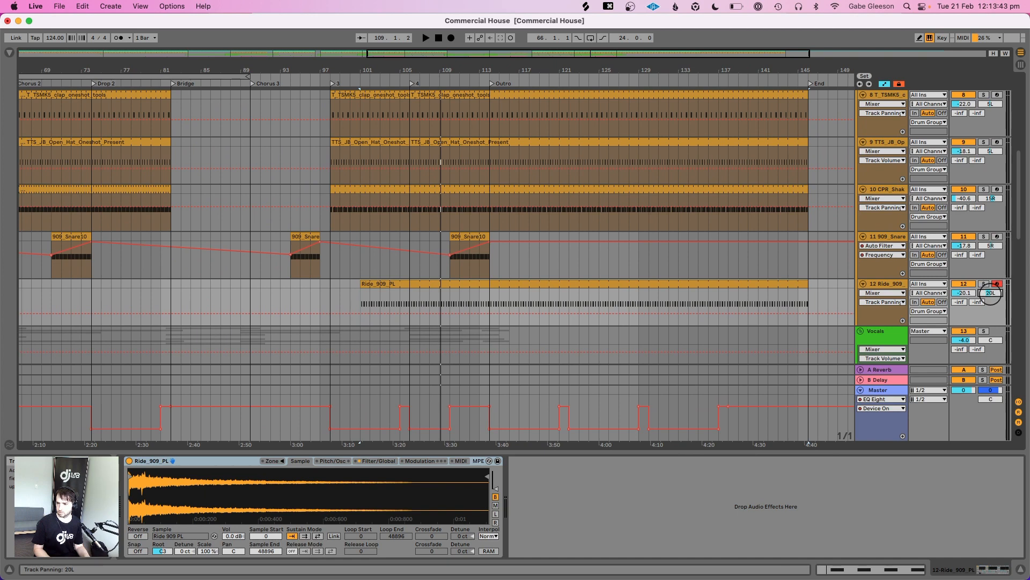
Play the arrangement from bar 101 to check the panned ride against the other tracks
scroll(990, 295, down, 20)
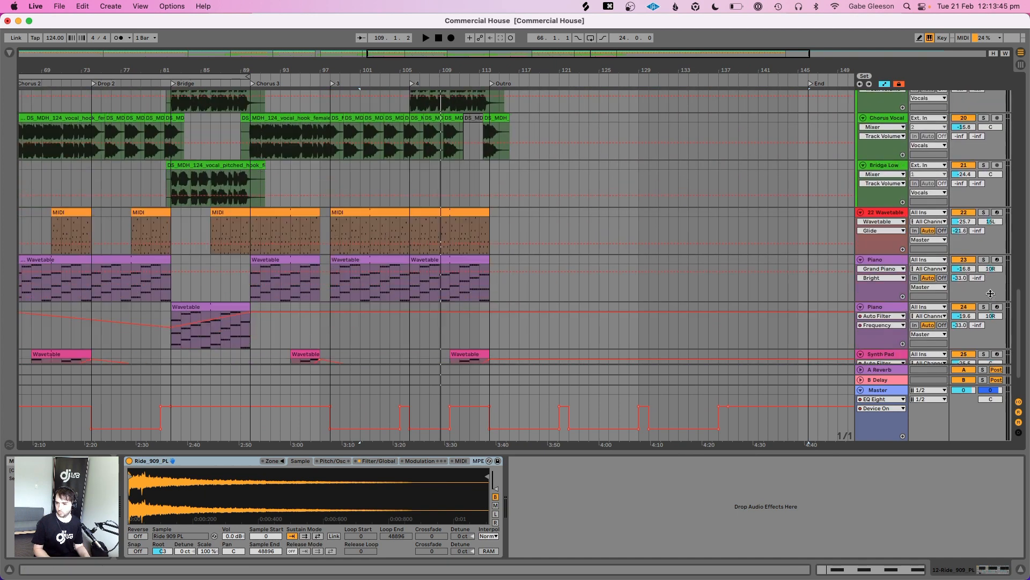
key(space)
scroll(991, 294, up, 18)
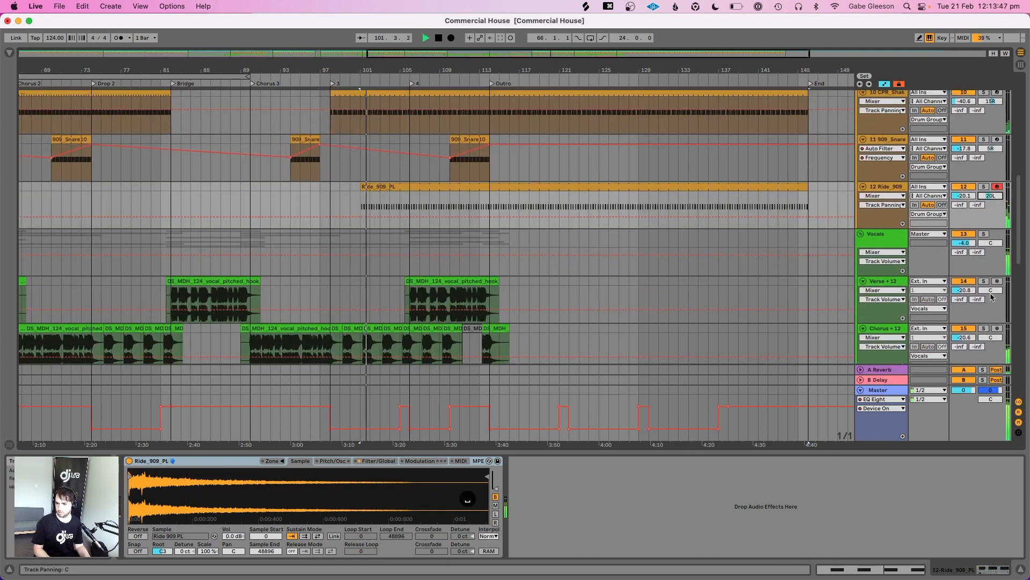
Lower the Ride_909 track's volume to -26.8 dB and add an EQ Eight to that track
drag(969, 216, 966, 215)
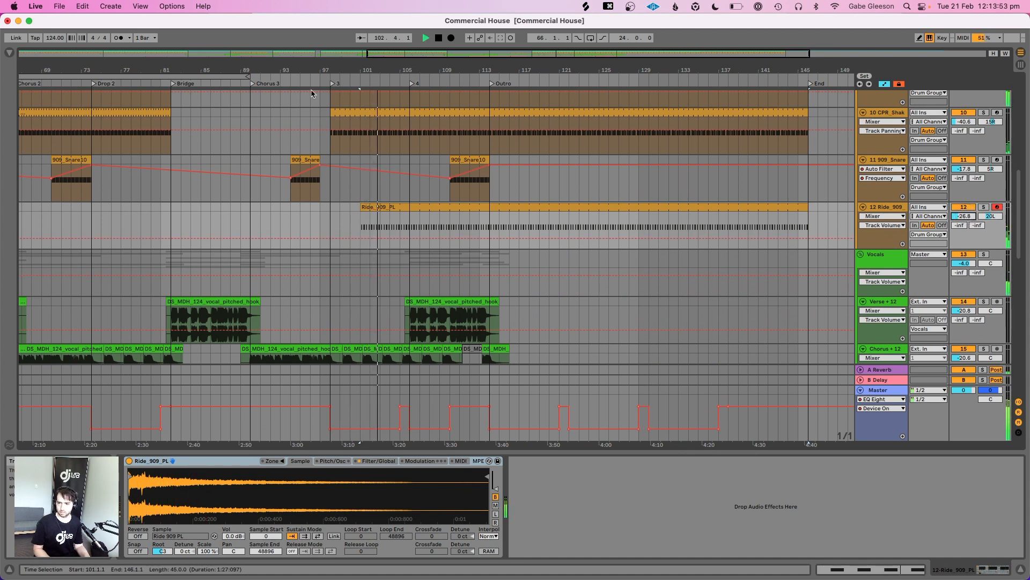
key(space)
click(10, 52)
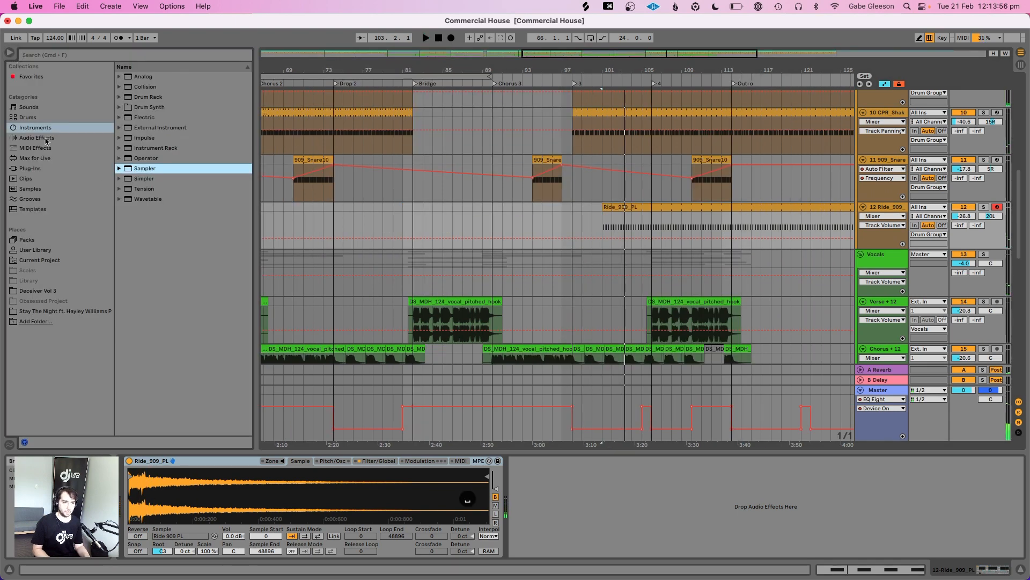
click(44, 138)
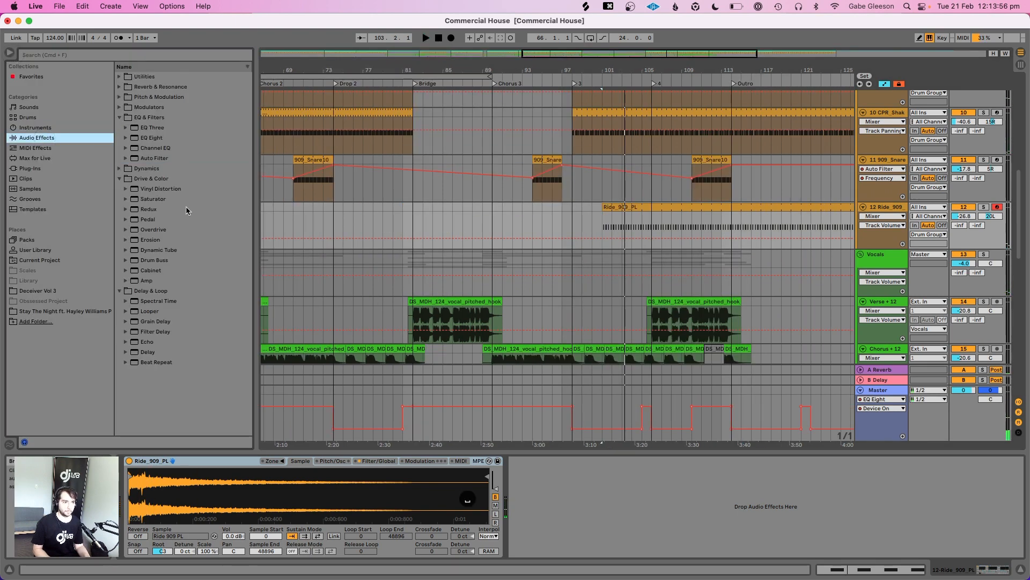
click(153, 139)
click(9, 52)
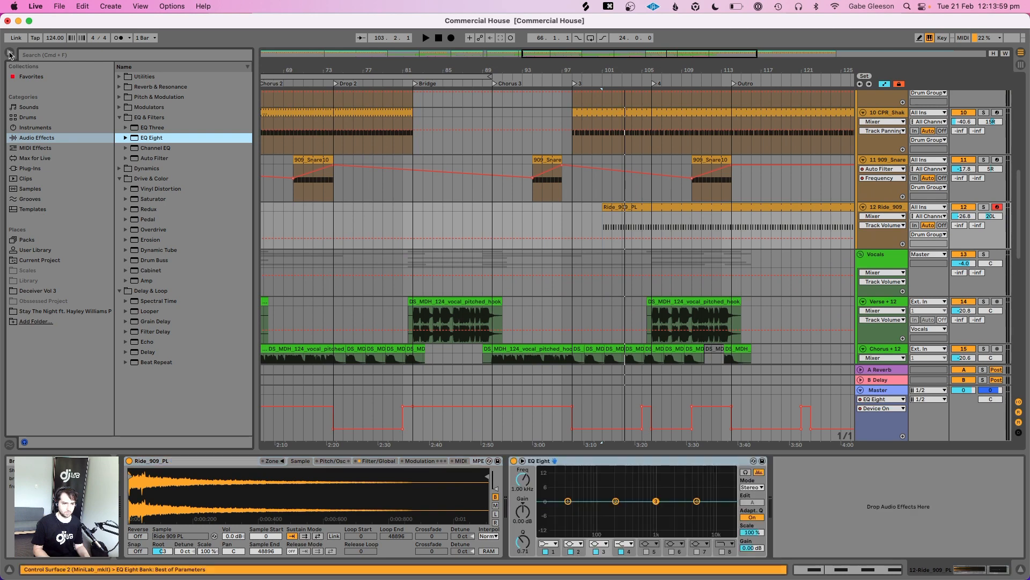
Shape the ride's EQ Eight with a band 1 low cut at 144 Hz and a band 8 high cut at 18 kHz
click(550, 544)
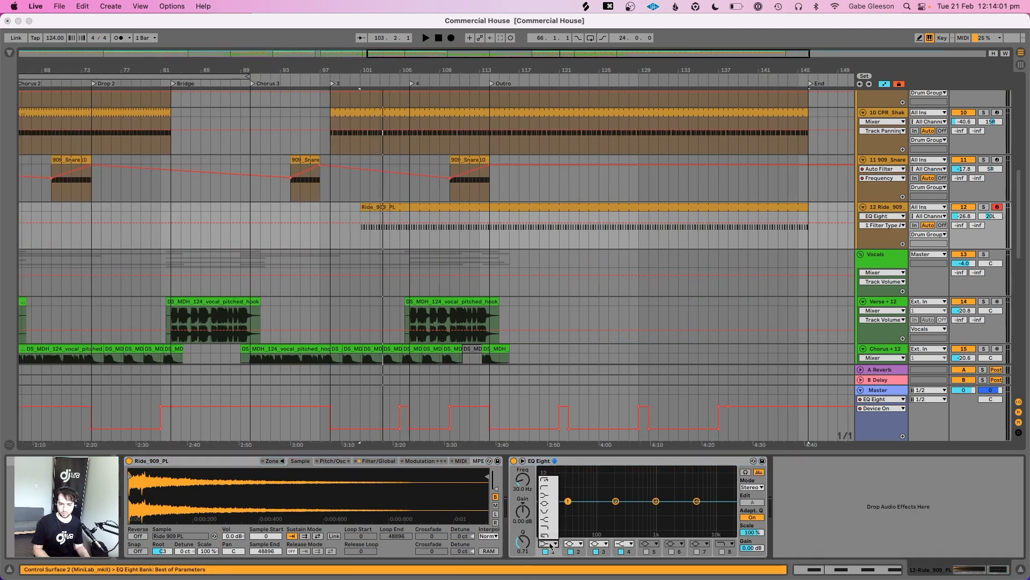
click(549, 489)
key(space)
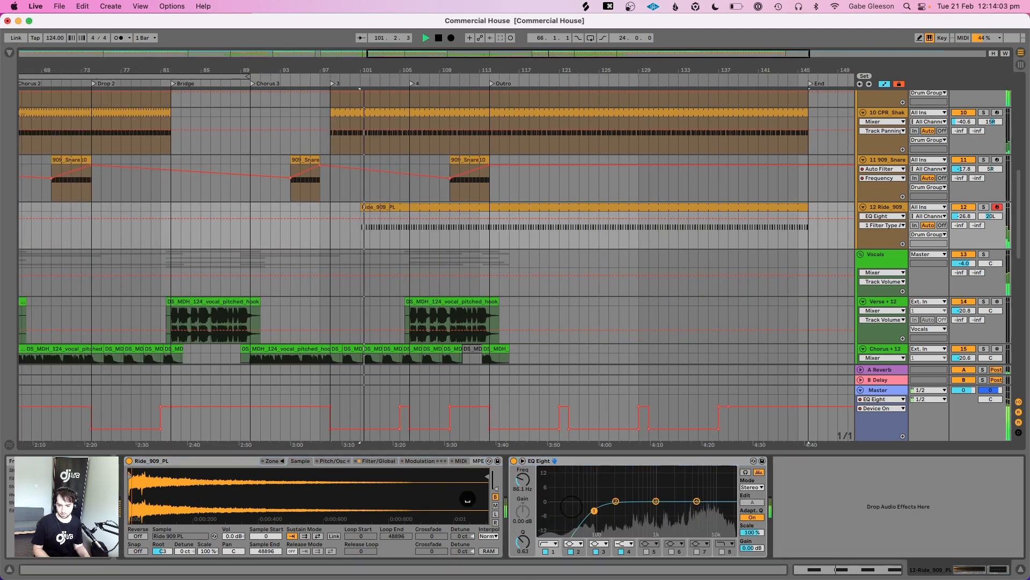
drag(605, 511, 607, 508)
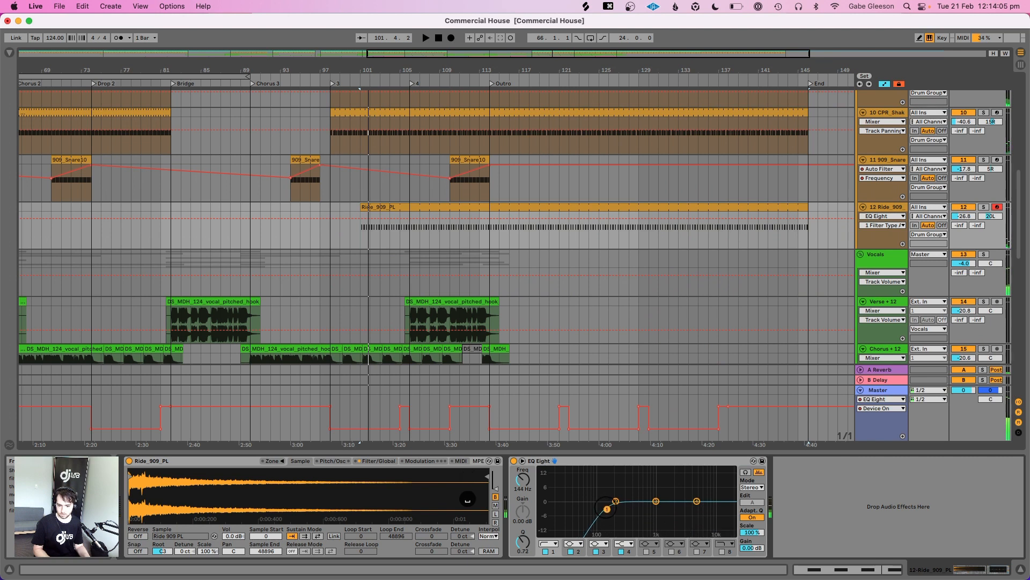
click(722, 552)
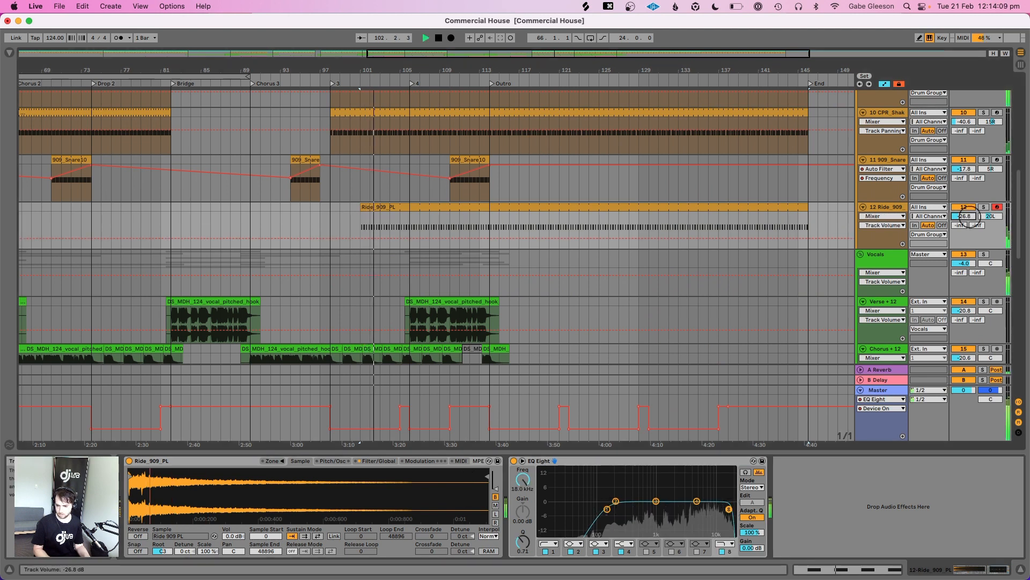
click(965, 215)
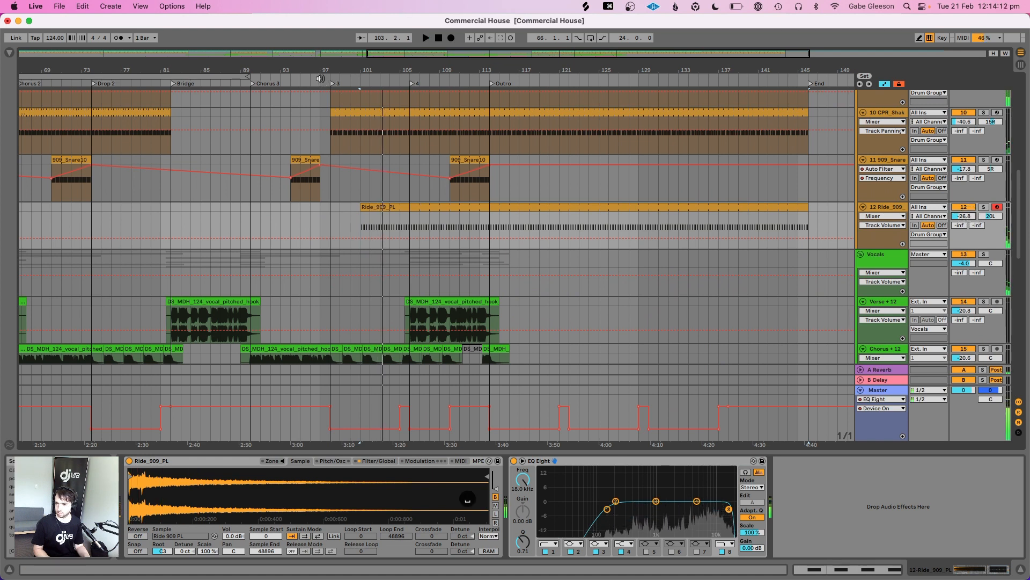
Play the lead-in to the final drop and trim the start of the Ride_909 clip to bar 102
click(321, 79)
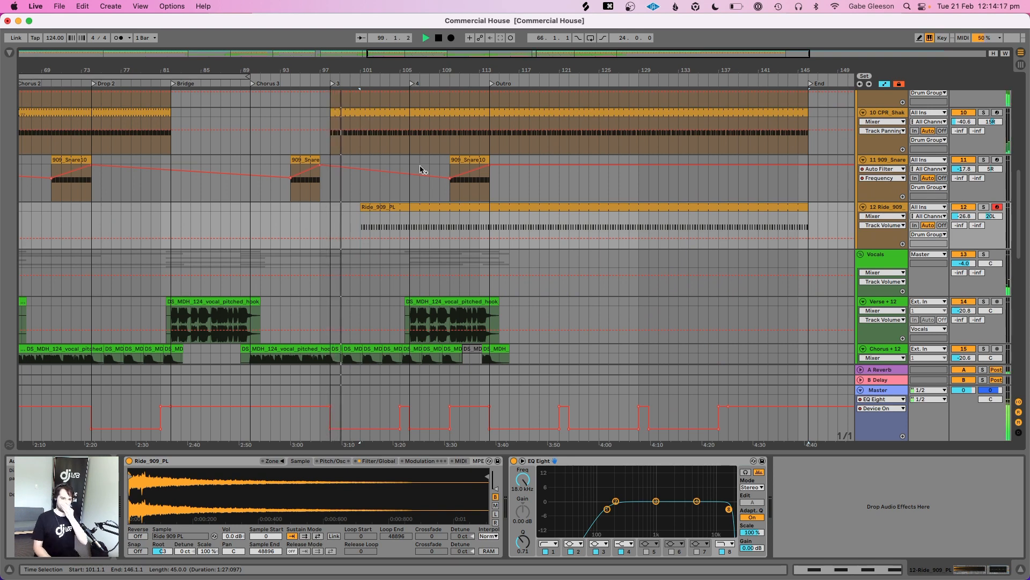
scroll(480, 204, right, 2)
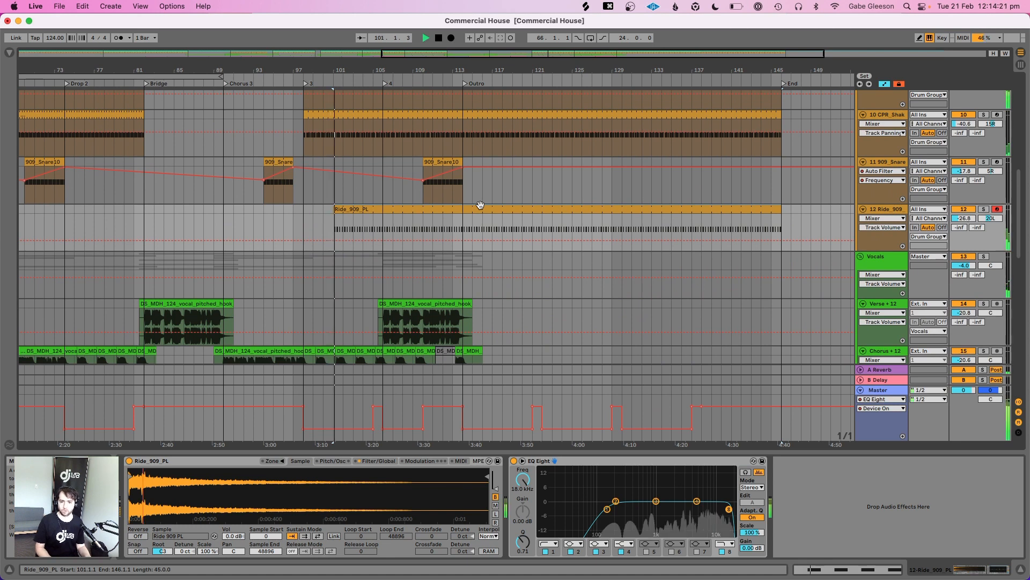
key(space)
drag(334, 209, 342, 209)
Play from bar 101 and look over the clips on all tracks through the final drop and outro
click(336, 210)
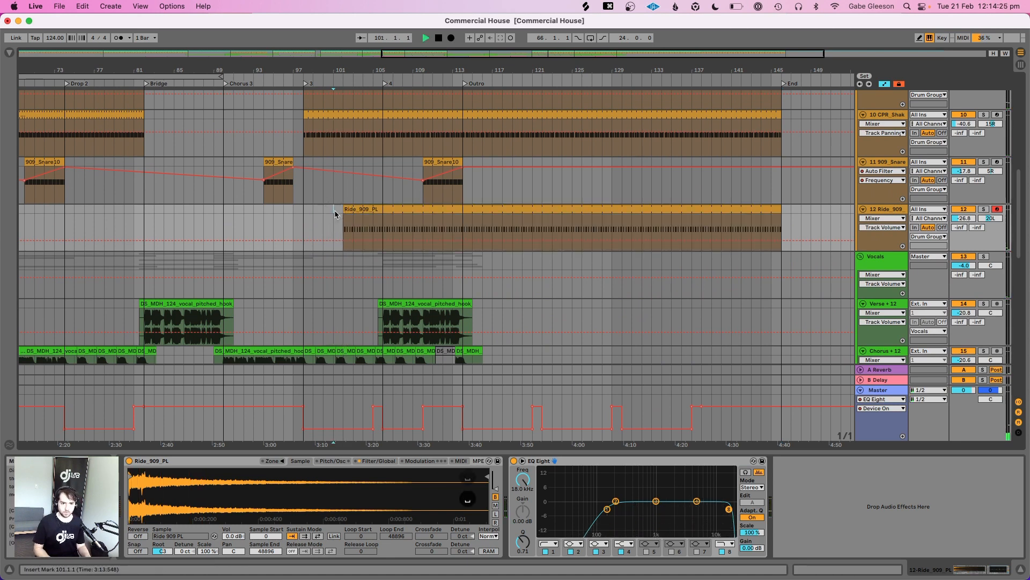
key(space)
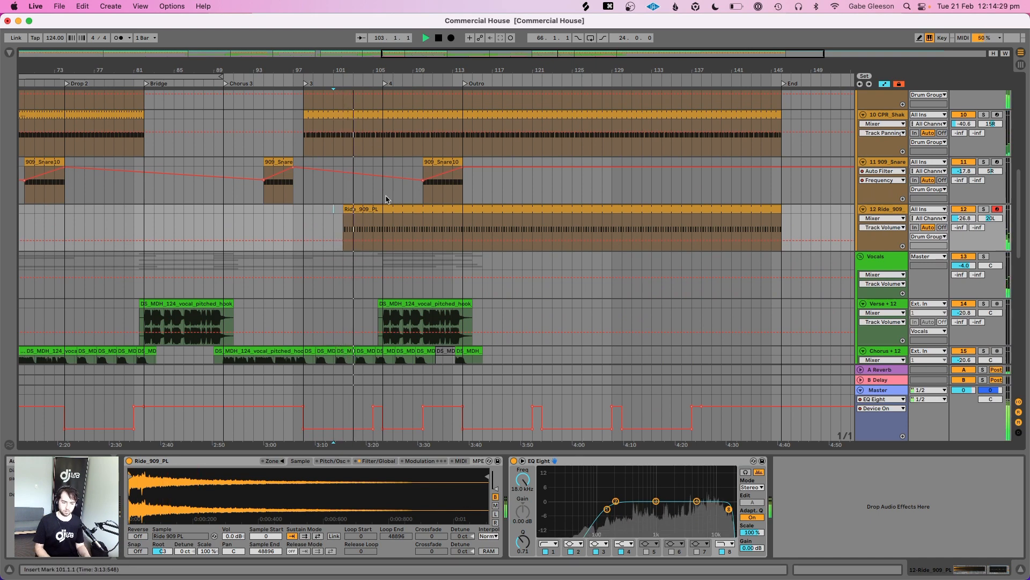
scroll(386, 199, down, 8)
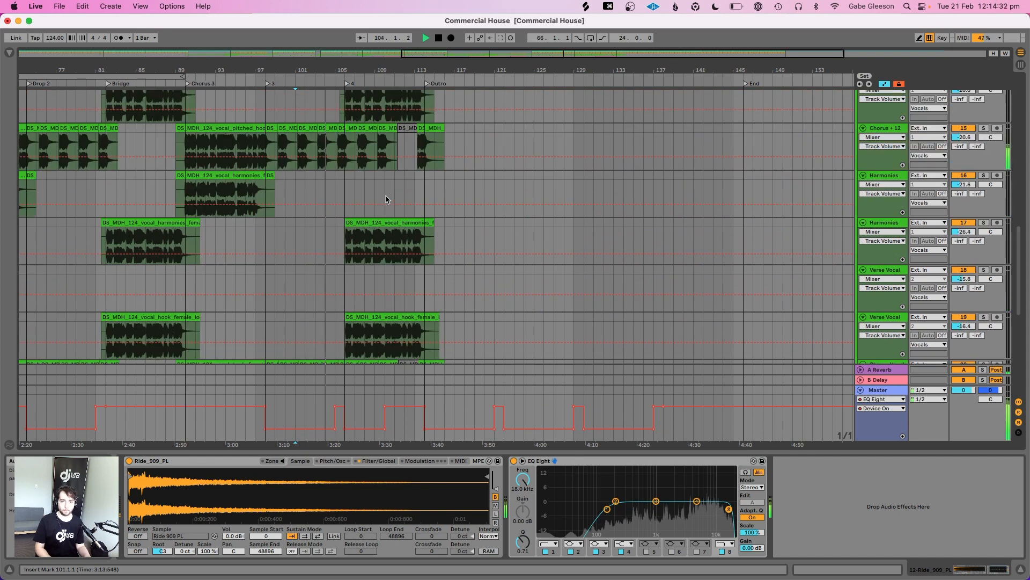
scroll(386, 199, up, 10)
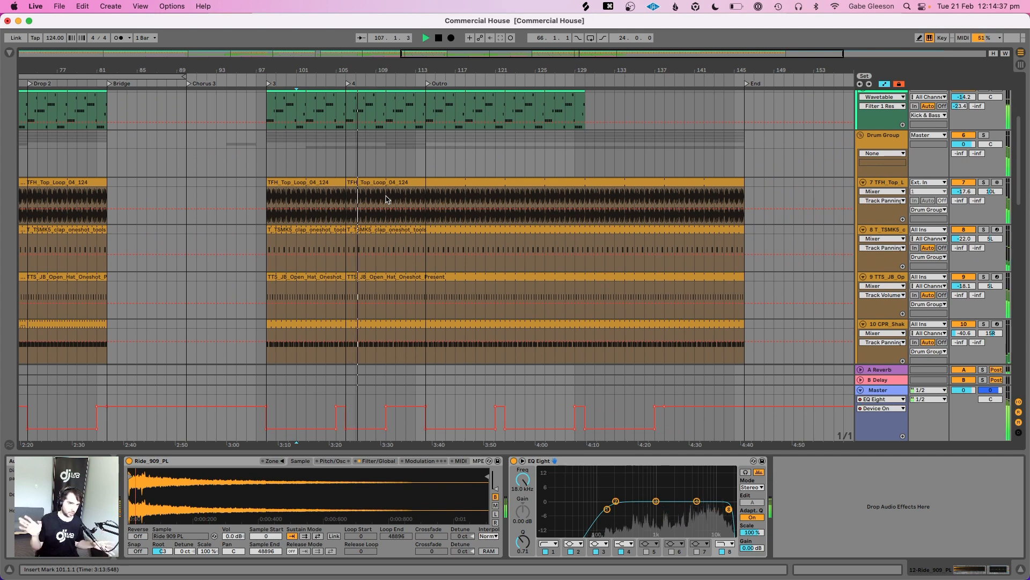
scroll(386, 199, up, 4)
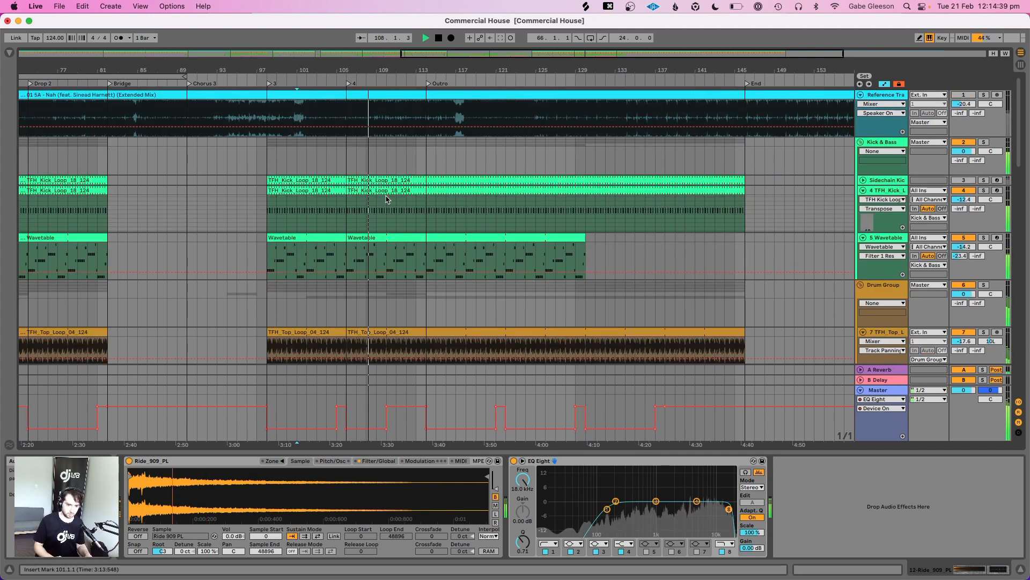
scroll(386, 199, down, 15)
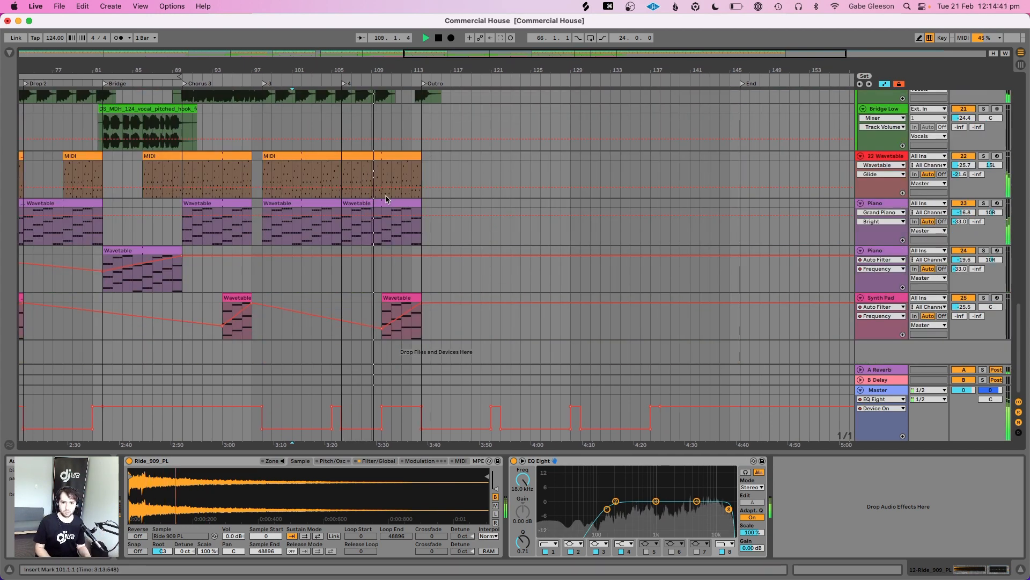
scroll(386, 199, up, 2)
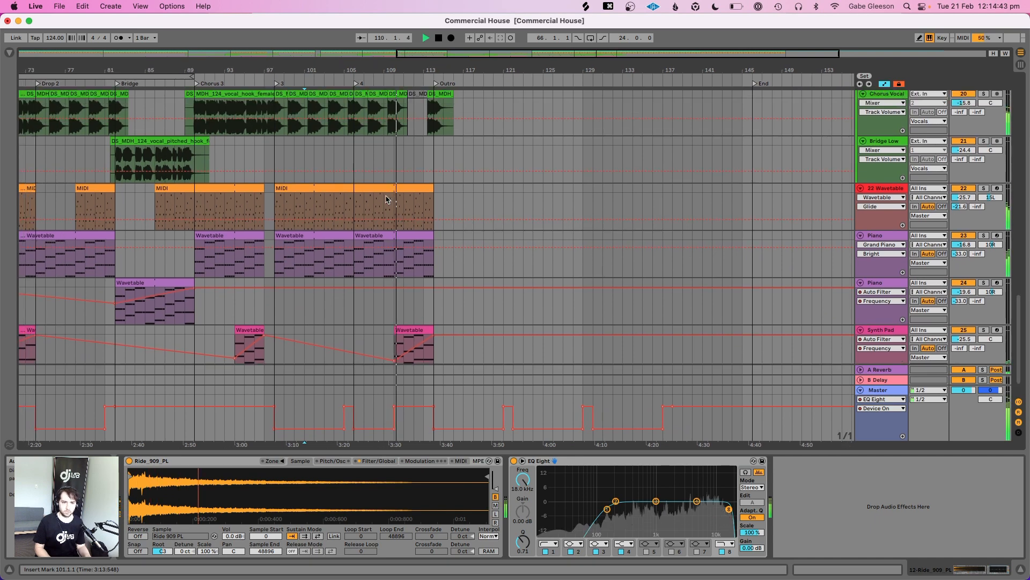
scroll(385, 199, up, 5)
scroll(386, 196, up, 11)
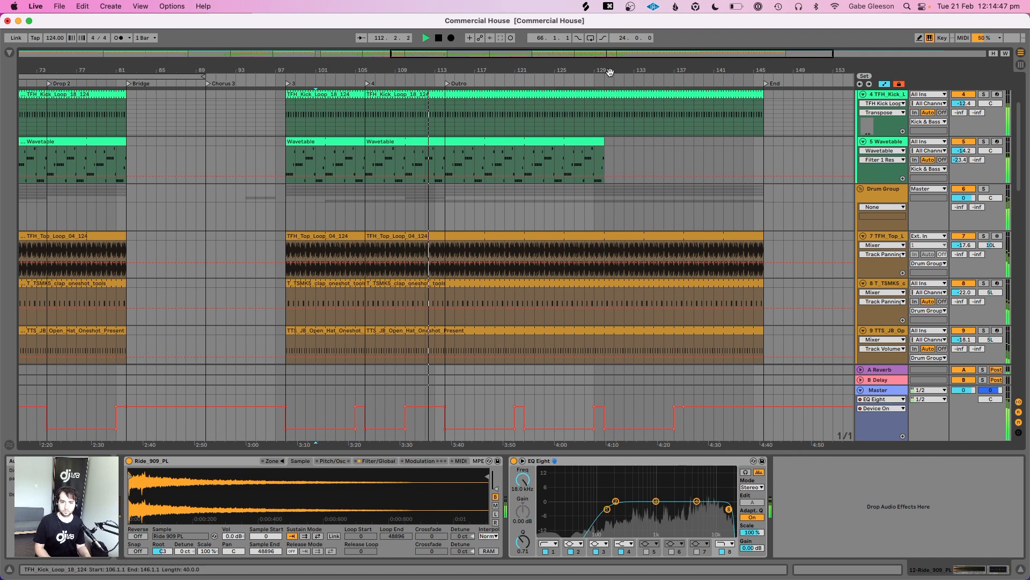
Add a locator at bar 130, where the Wavetable bass clip ends in the outro
right_click(606, 84)
click(623, 108)
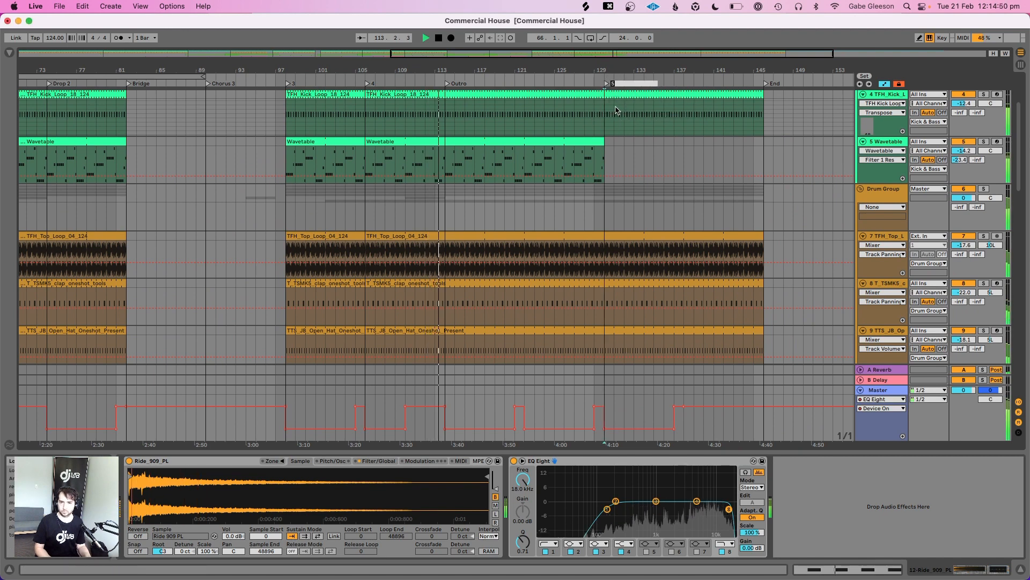
click(449, 161)
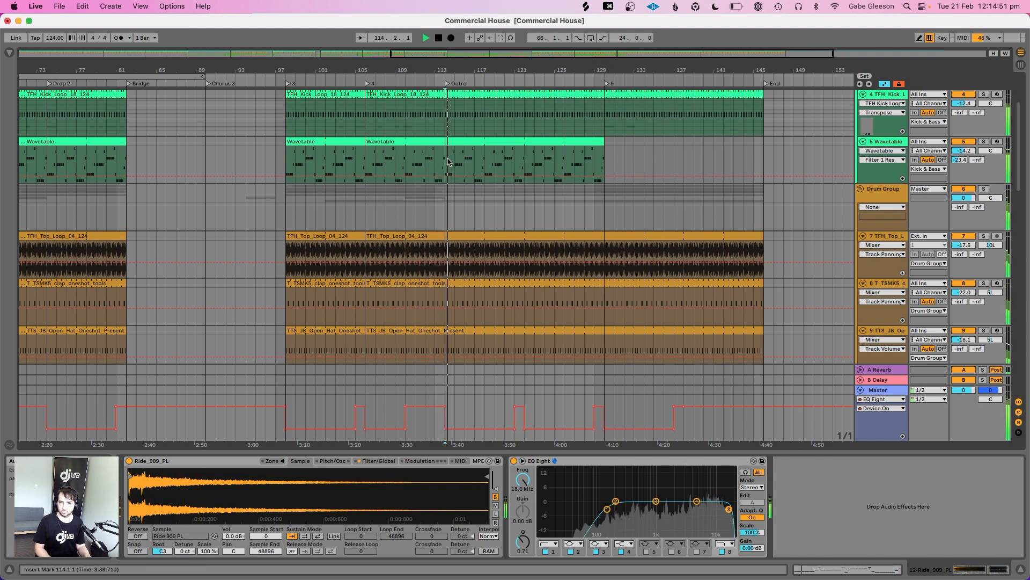
Bring KSHMR_Crash_03.wav from Splice onto a new audio track below the Synth Pad, starting at locator 3 (bar 98)
scroll(415, 170, down, 15)
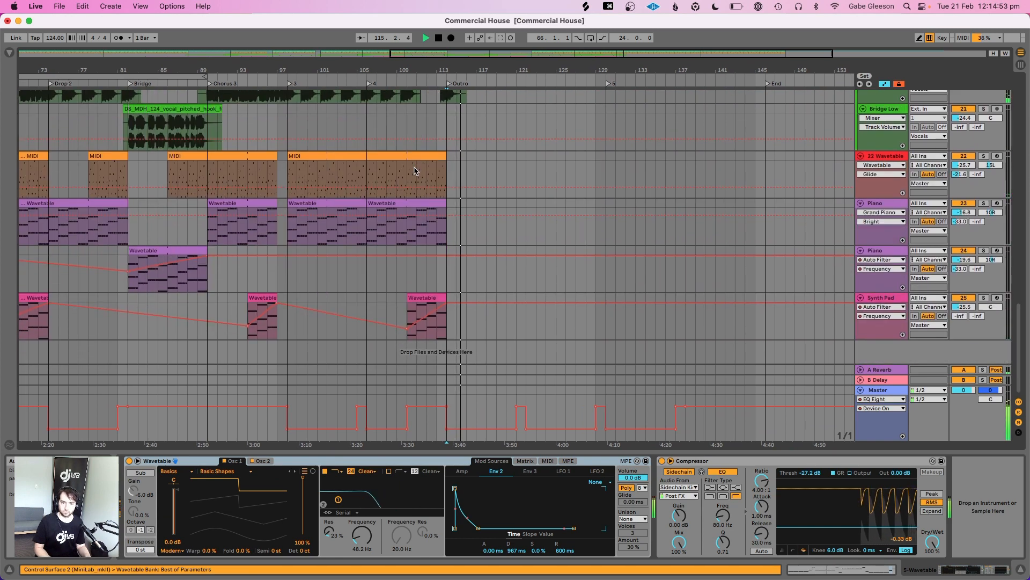
key(space)
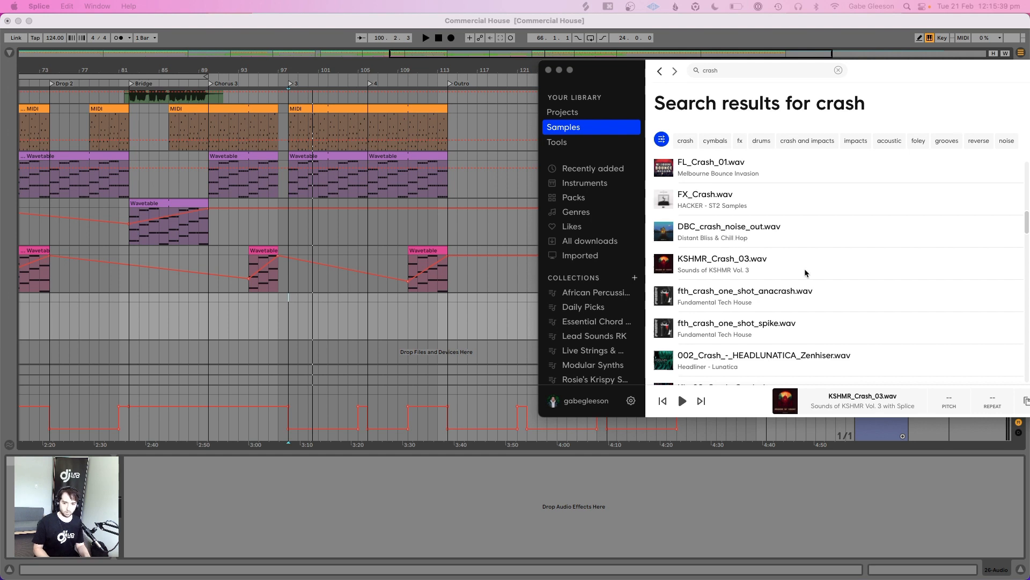
drag(805, 272, 297, 310)
Set the crash track's volume to -22.3 dB and pan it 20R, playing from bar 97 to judge it in the mix
click(290, 317)
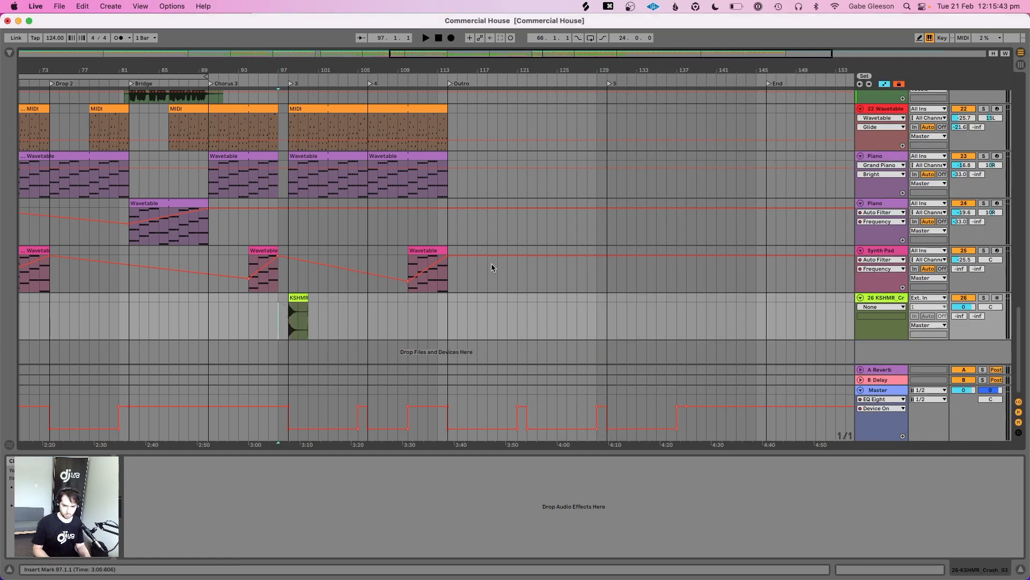
key(space)
drag(965, 304, 968, 316)
key(space)
key(space)
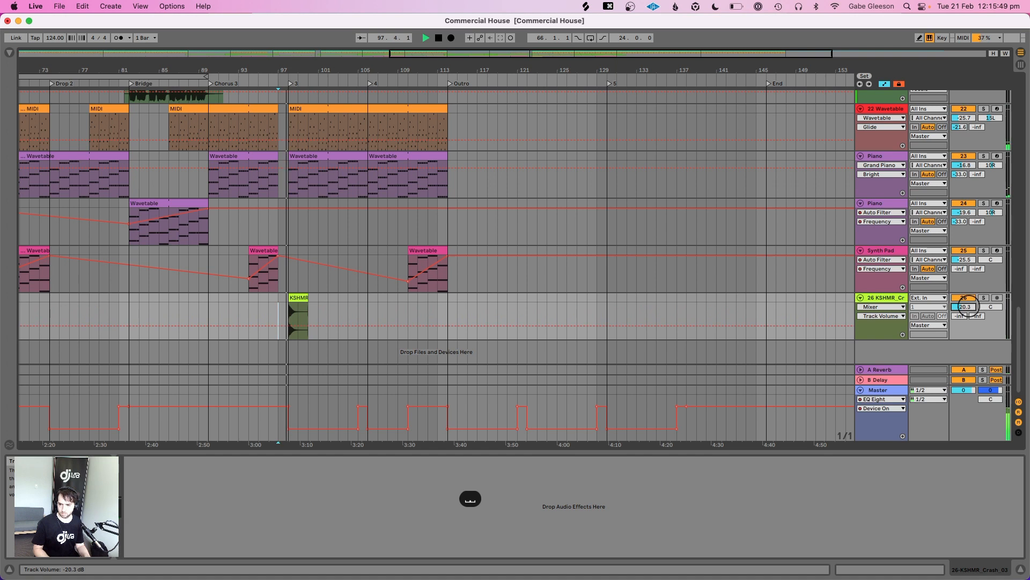
drag(966, 306, 988, 307)
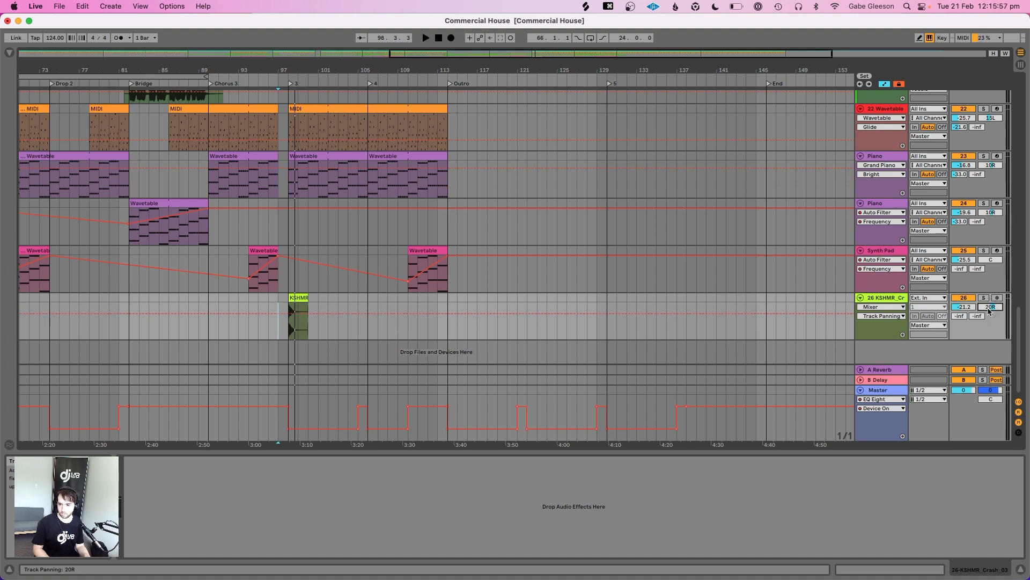
key(space)
drag(964, 307, 964, 311)
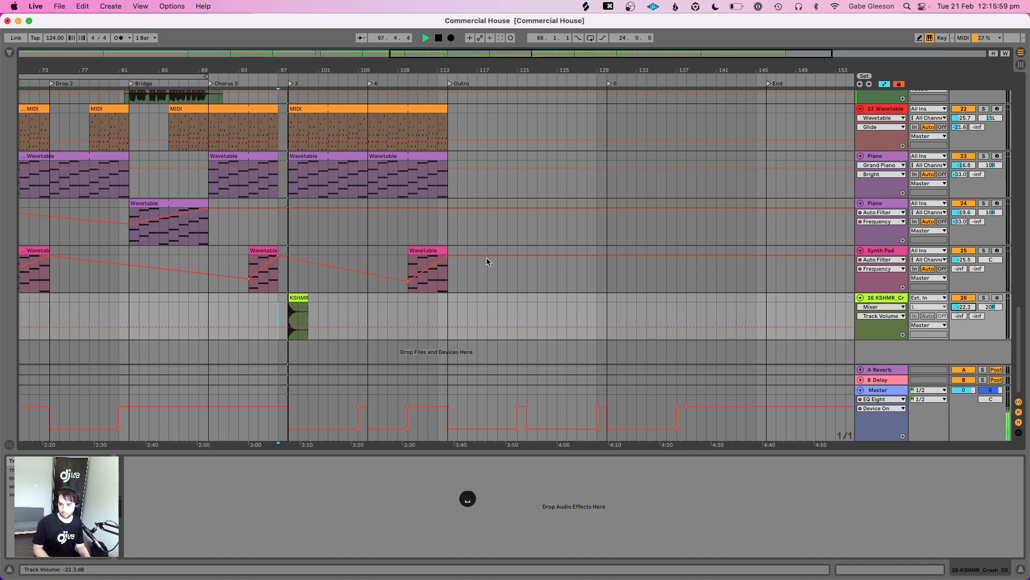
Duplicate the 16-bar crash section starting at bar 98 to the Outro marker at bar 114 and again to bar 130
drag(290, 299, 447, 301)
key(super+d)
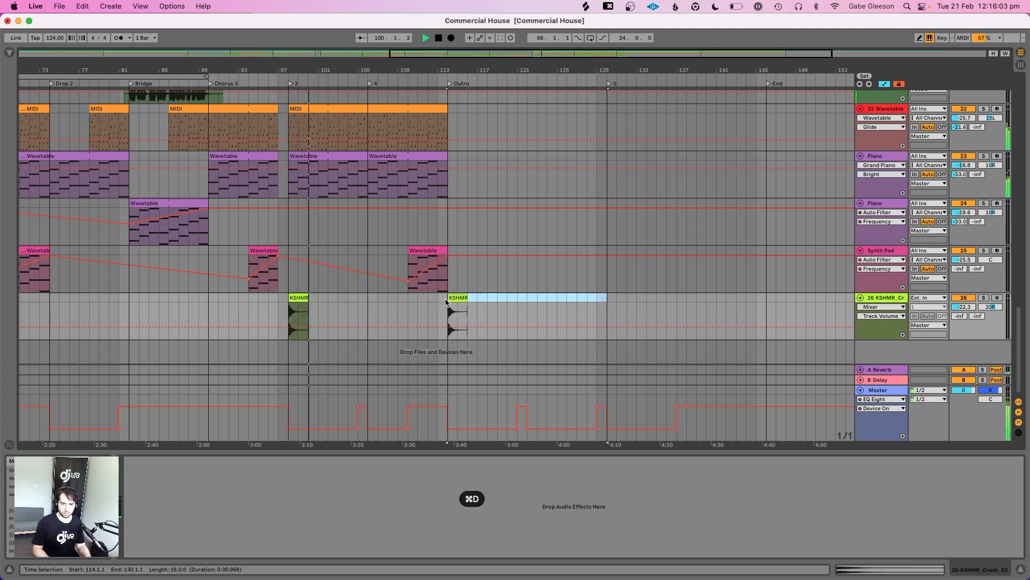
scroll(451, 305, left, 15)
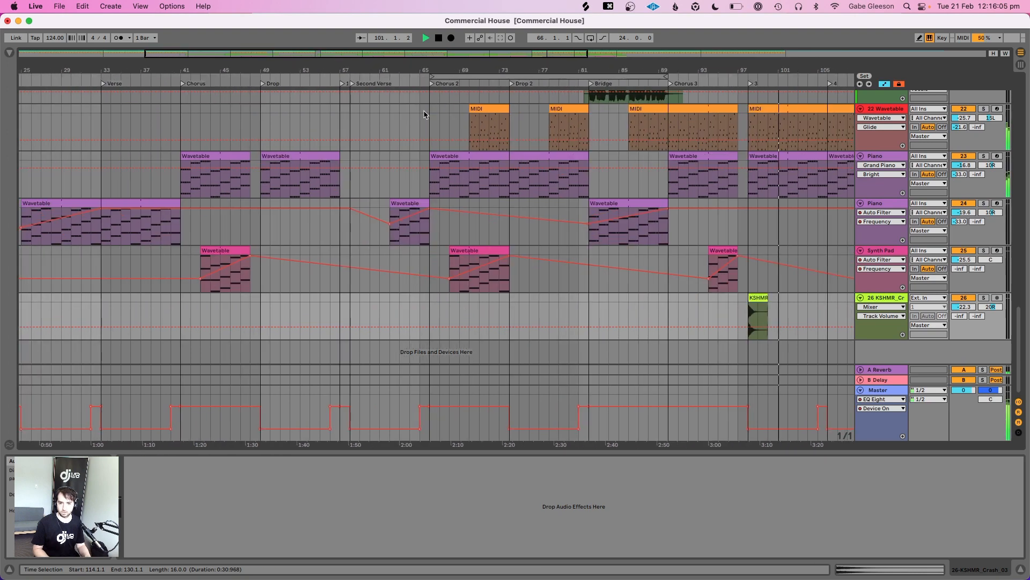
drag(412, 64, 339, 67)
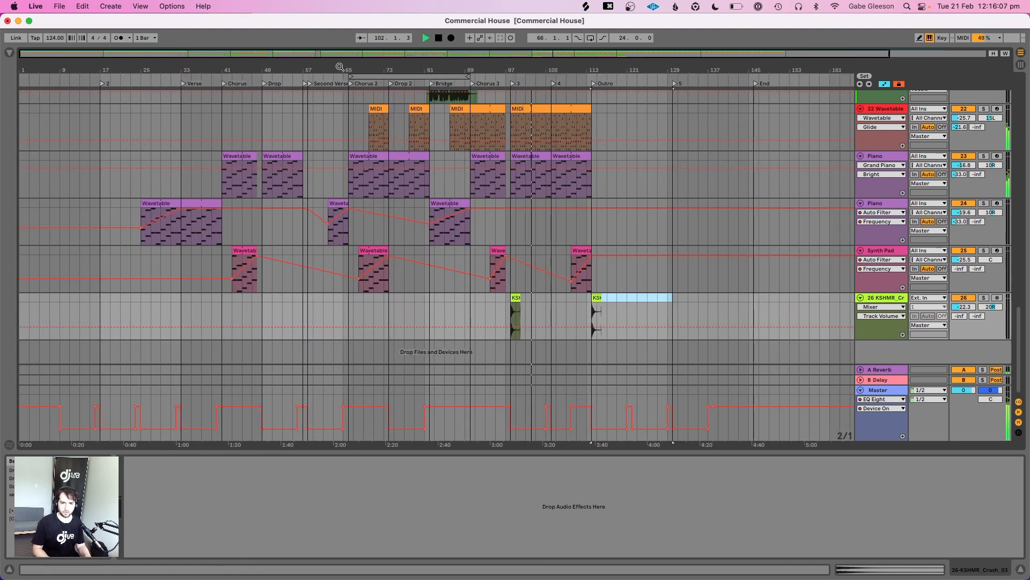
key(super+c)
key(super+d)
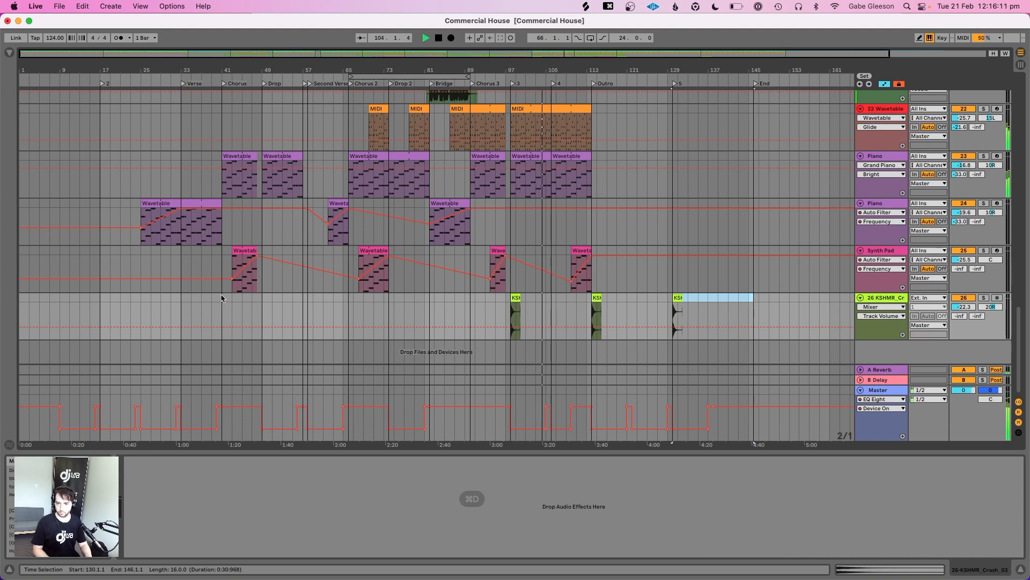
Place crash copies at the Drop marker (bar 49) and the Chorus 2 marker (bar 66), and save the project
click(258, 307)
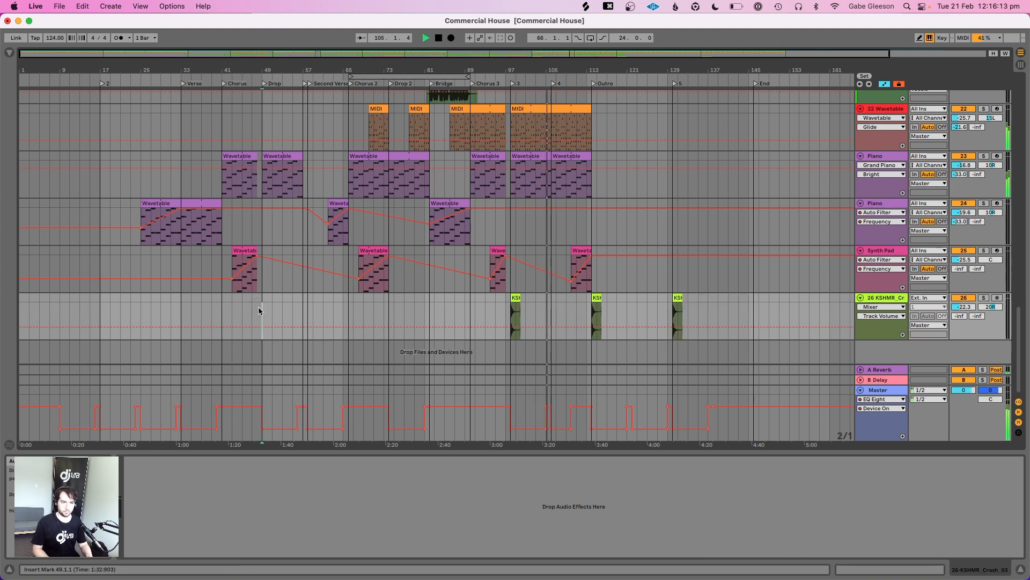
key(super+v)
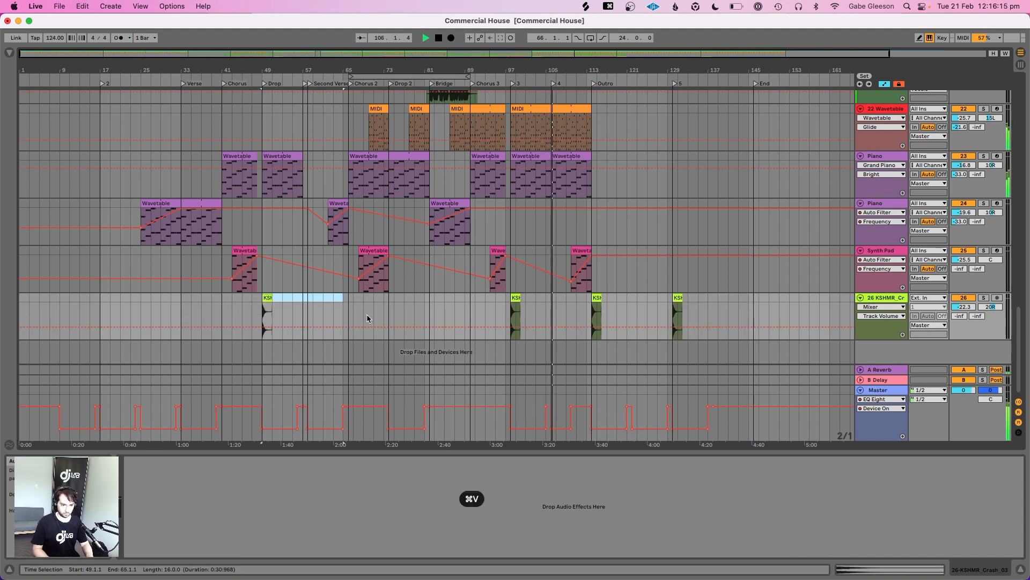
key(super+d)
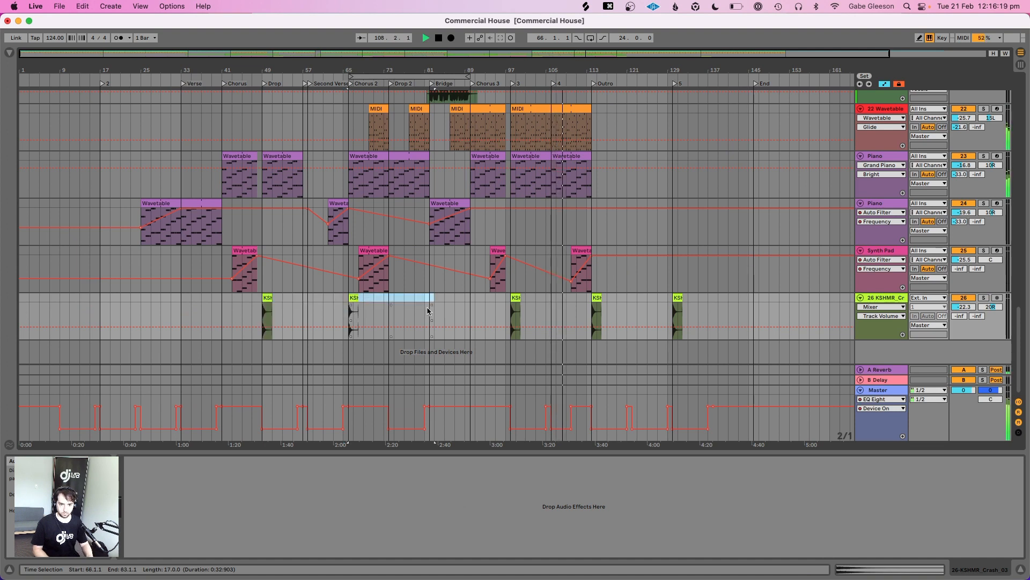
key(super+s)
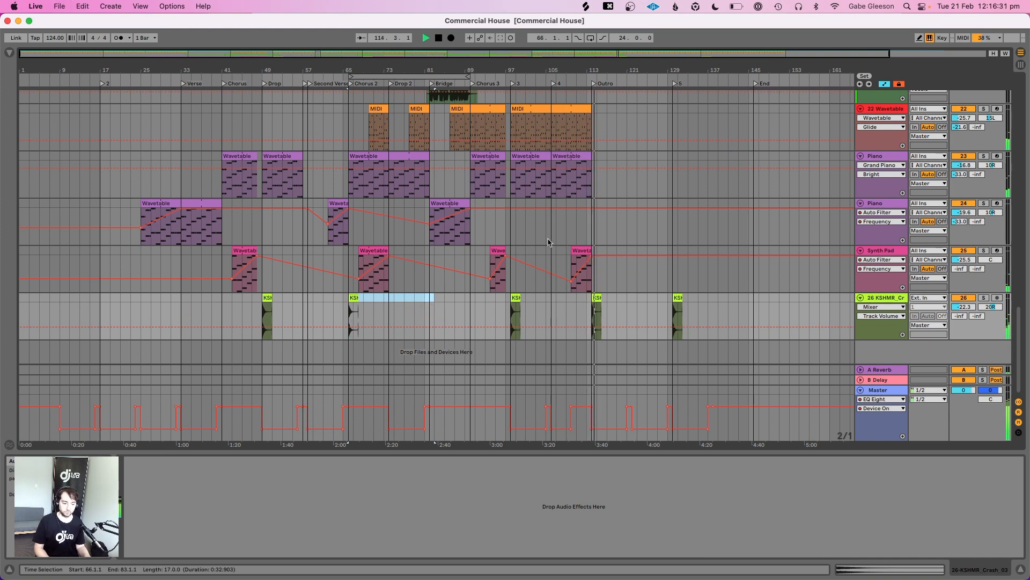
Play from the Drop marker at bar 49 to judge its crash hit
key(space)
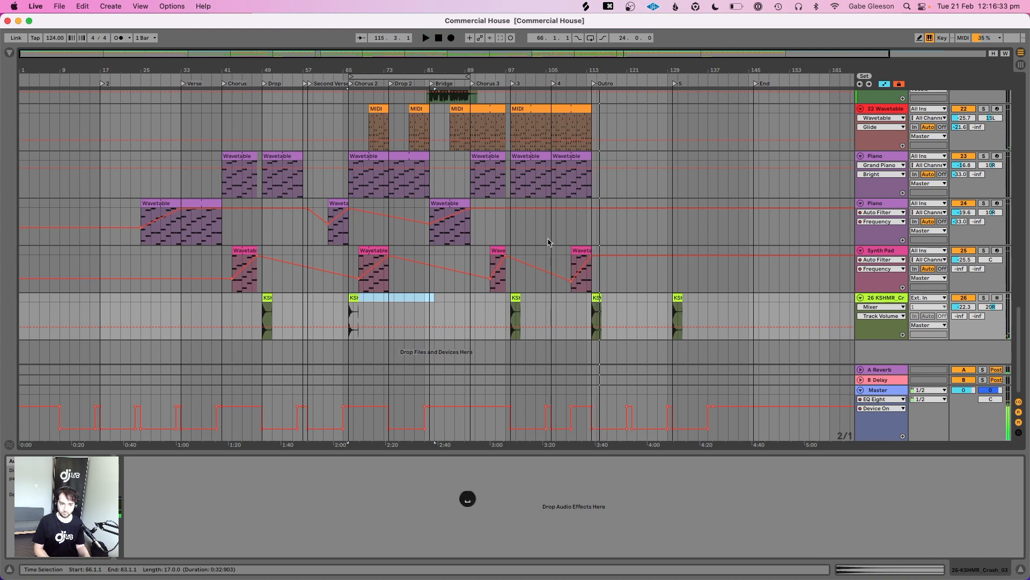
click(263, 312)
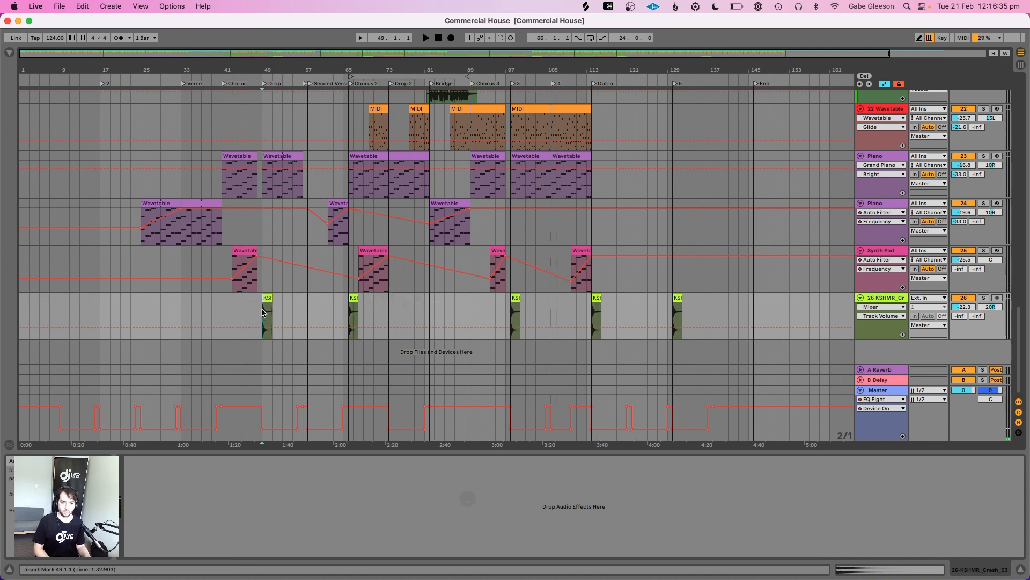
key(space)
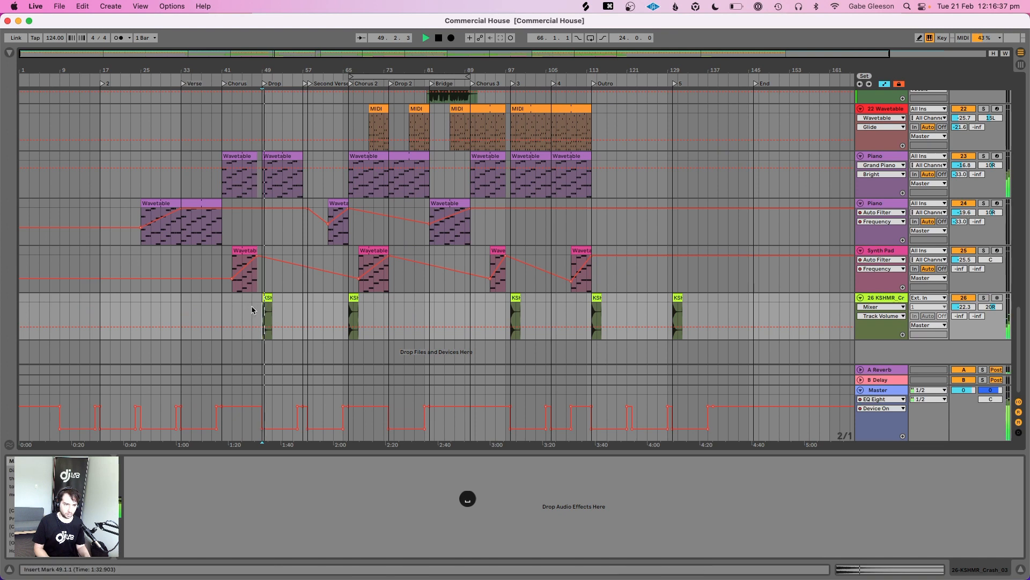
Copy the crash section starting at bar 49 and paste it at the Verse marker, bar 33
drag(266, 297, 308, 299)
key(super+c)
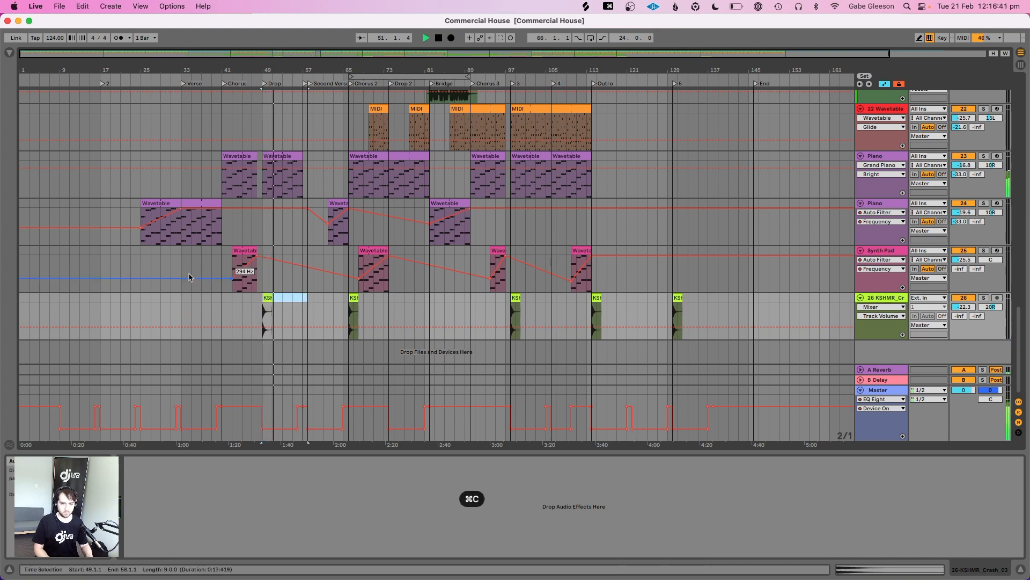
click(181, 307)
key(space)
key(space)
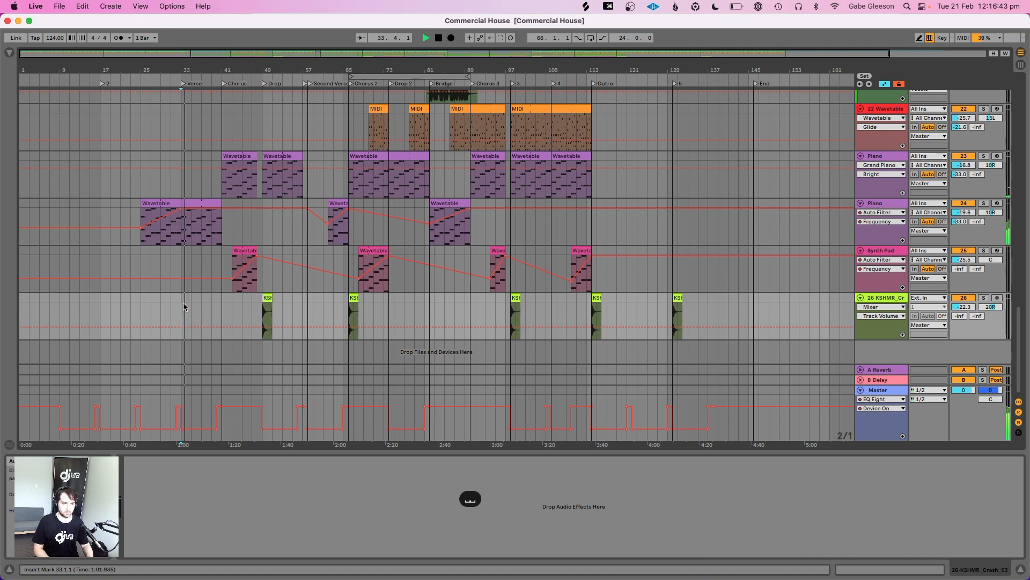
click(184, 304)
key(super+v)
Play from bar 31 to check the Verse crash in context and save the project
click(173, 304)
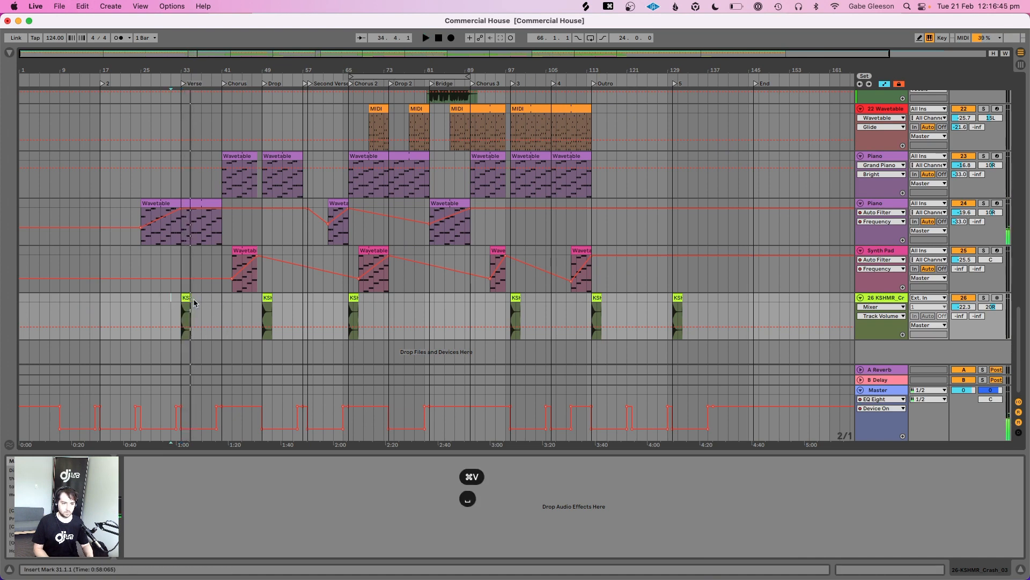
key(space)
key(space)
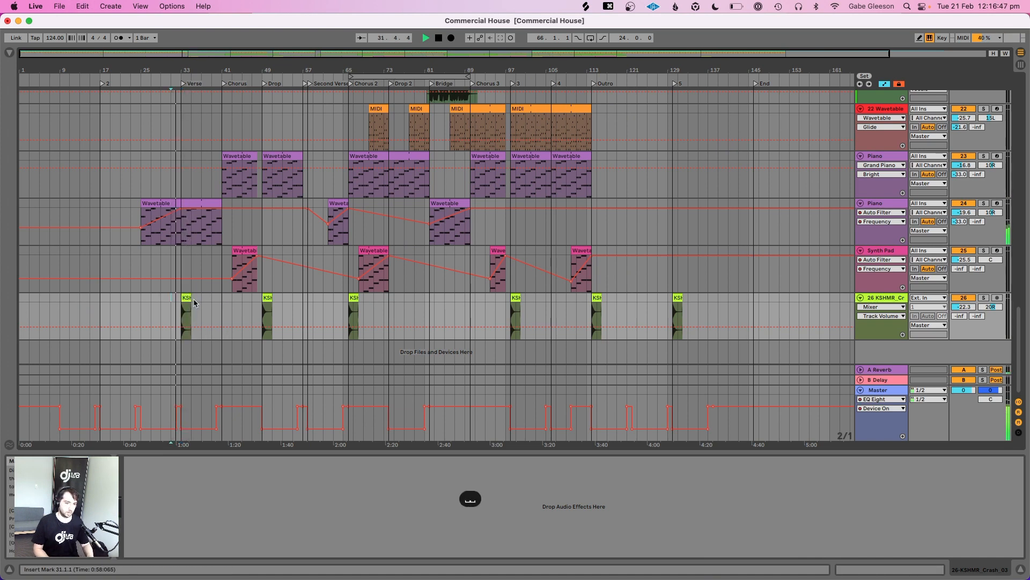
key(super+s)
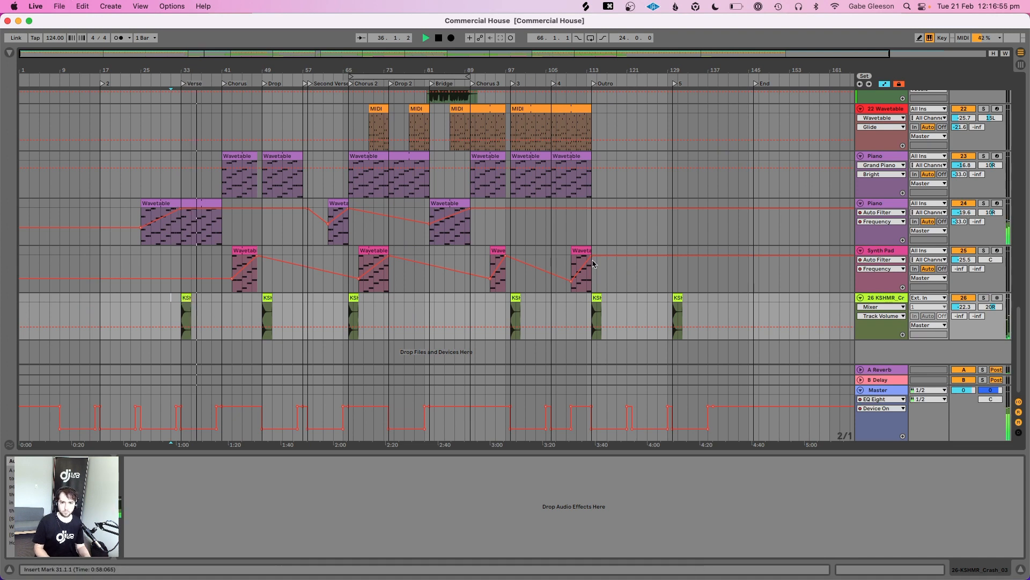
Listen to the transition into the Bridge, playing from bar 82 and from bar 81
click(429, 315)
key(space)
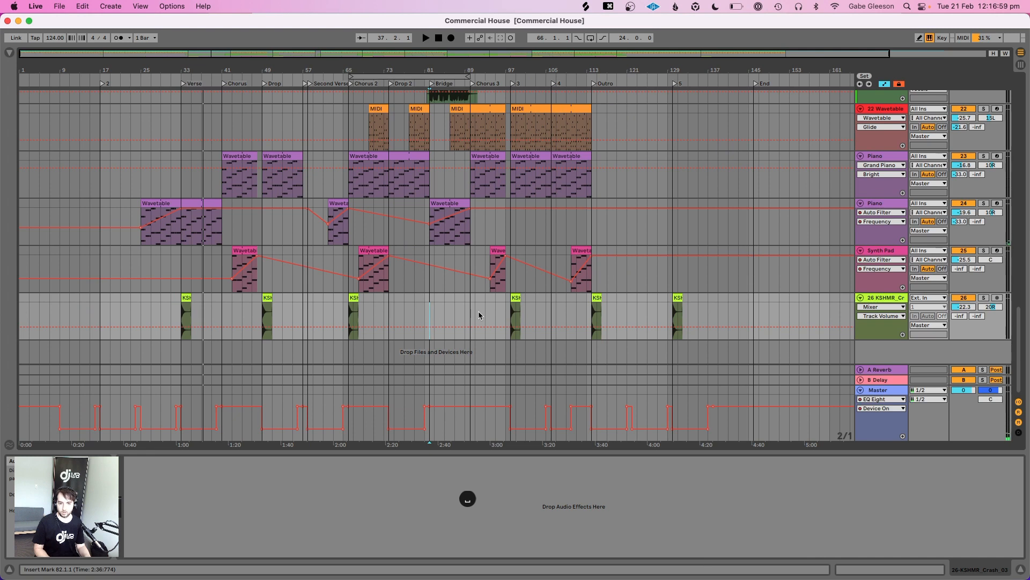
key(space)
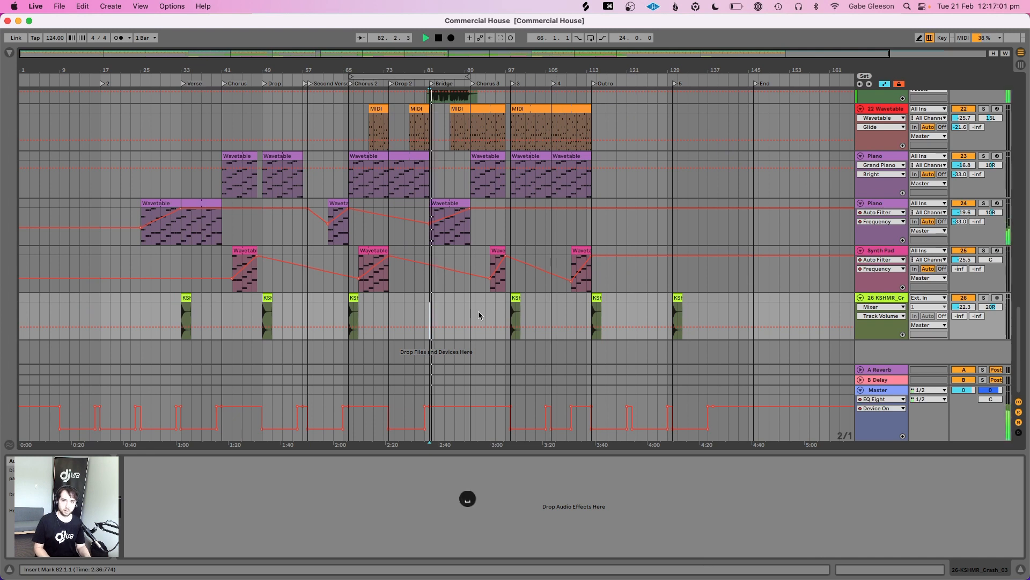
click(428, 313)
key(space)
key(space)
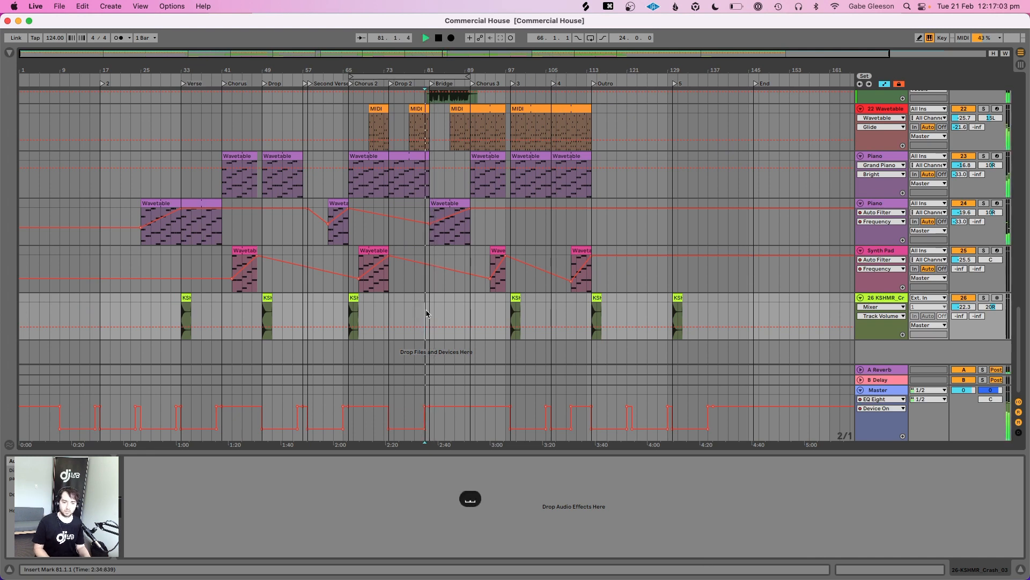
Duplicate the 16-bar crash section starting at bar 66 to the Bridge marker at bar 82 and play it from bar 81
drag(429, 315, 352, 306)
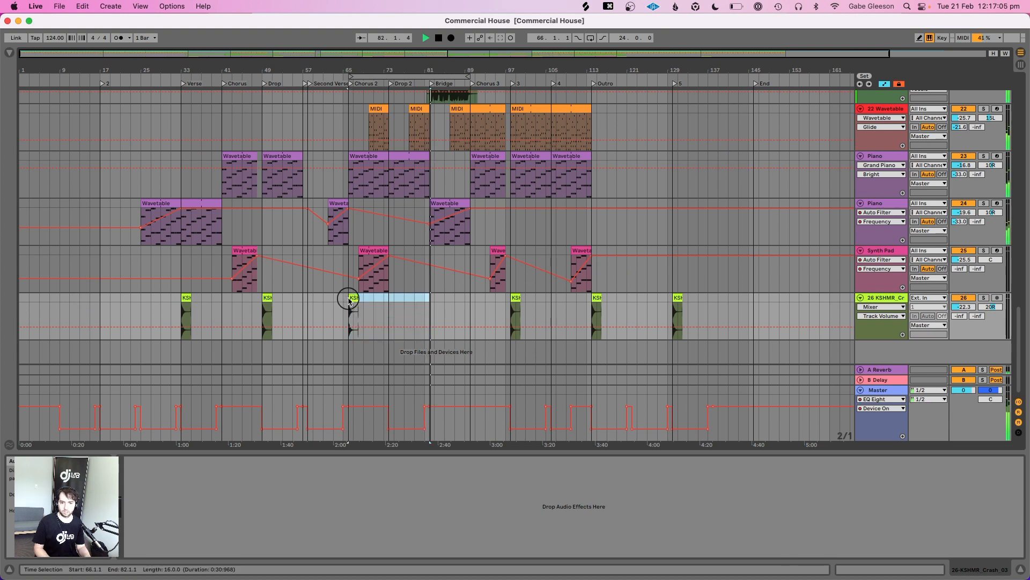
key(super+d)
click(423, 302)
key(space)
key(space)
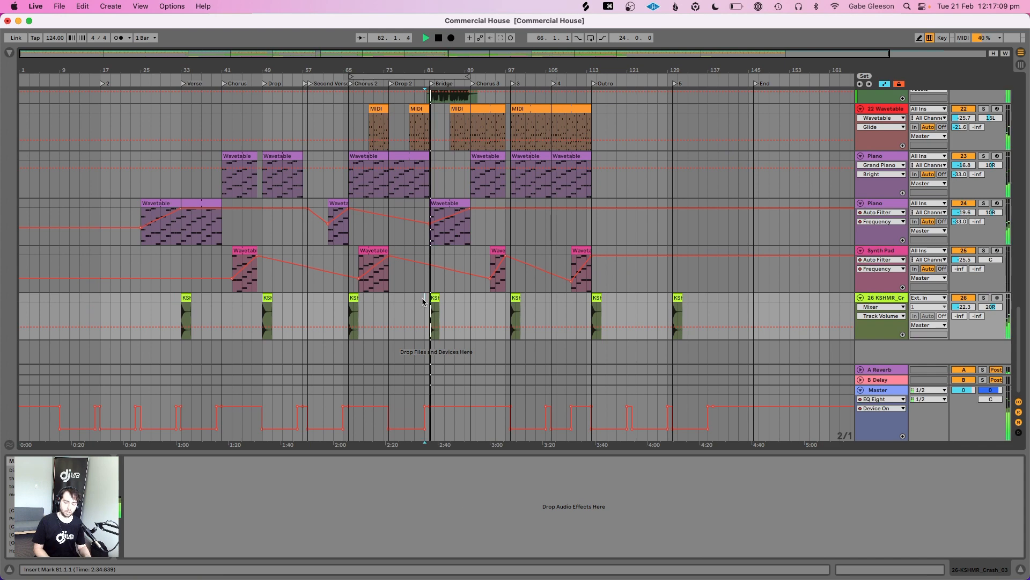
scroll(423, 302, up, 15)
scroll(422, 302, down, 15)
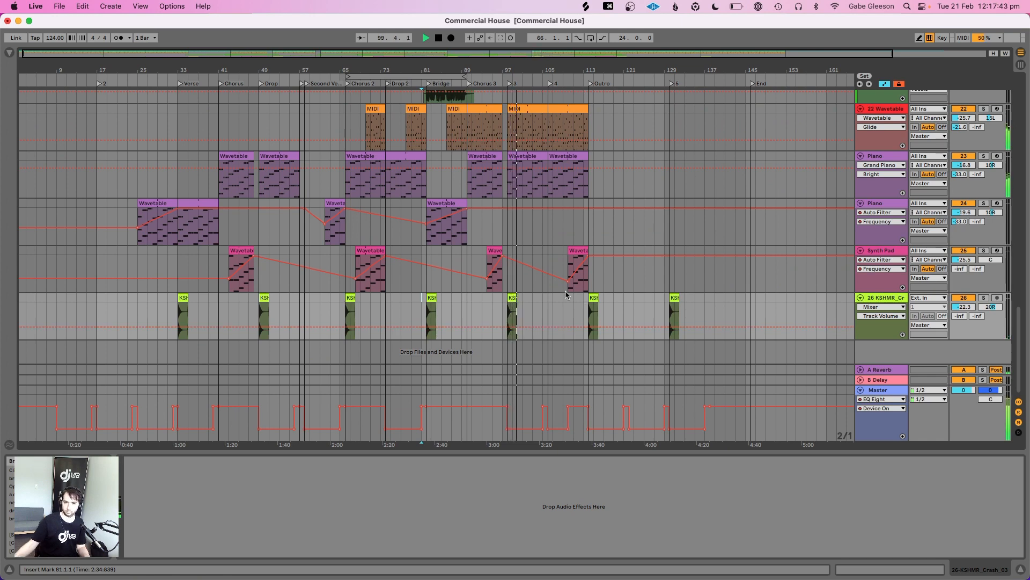
scroll(567, 293, up, 15)
scroll(566, 292, down, 15)
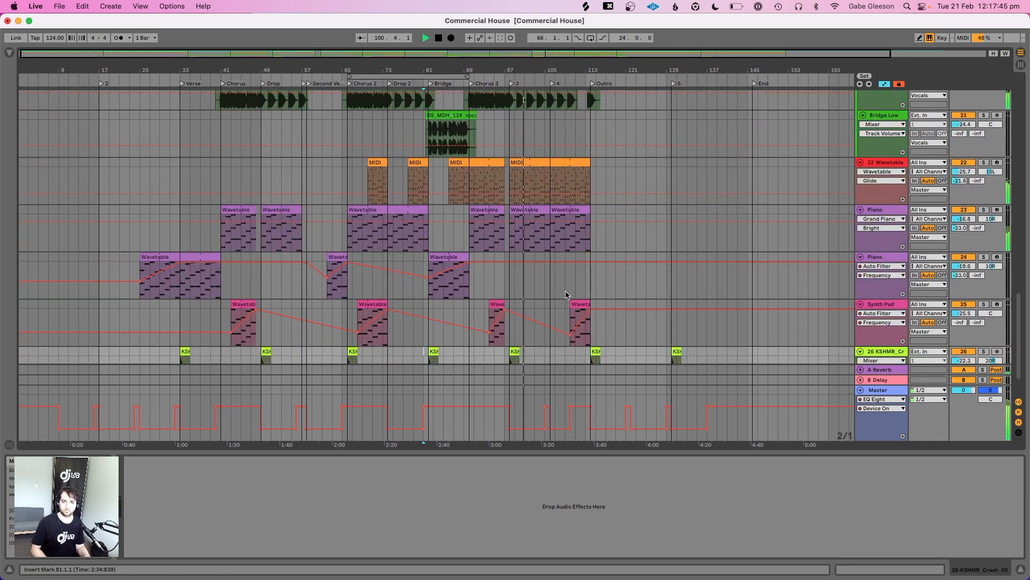
Select the Master track and search the audio effects for "easy wash out"
click(436, 308)
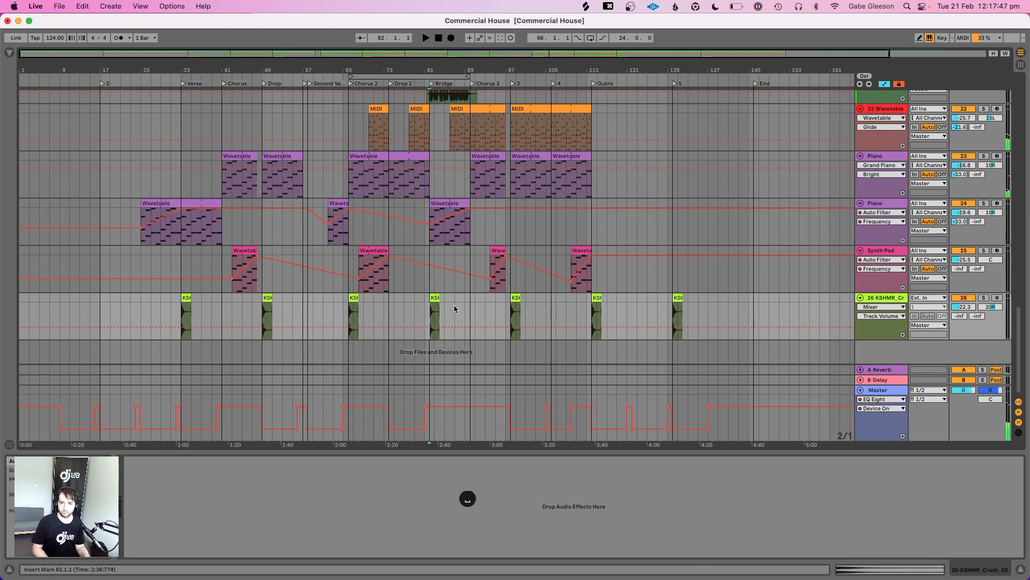
drag(483, 71, 822, 372)
click(885, 391)
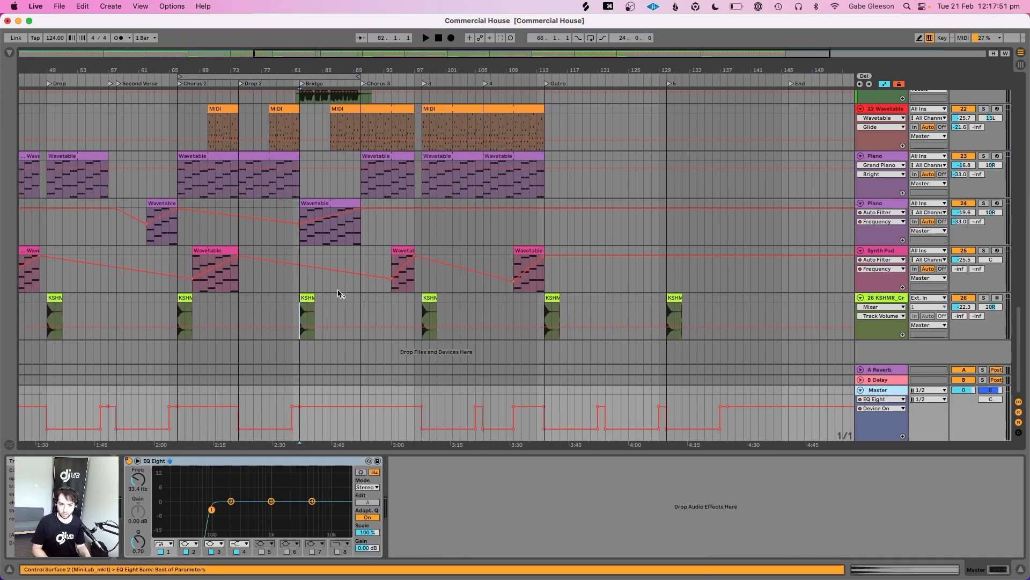
click(9, 54)
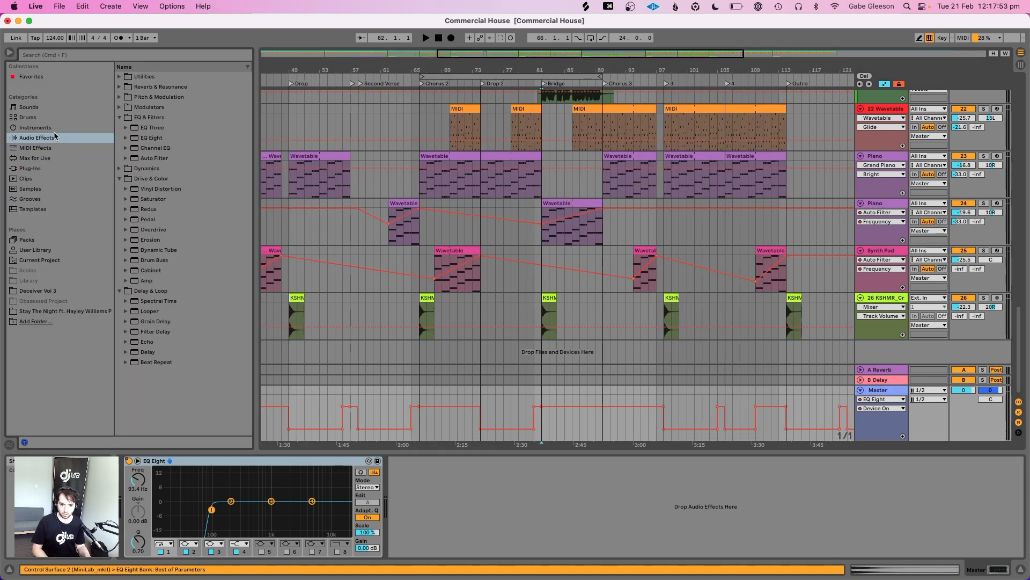
key(super+f)
text(easy wash out)
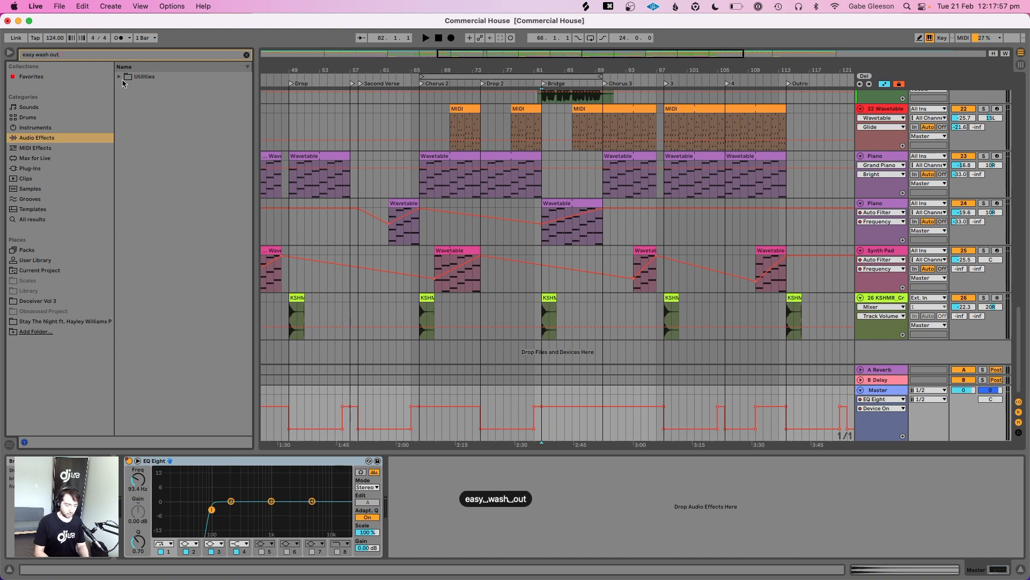
Add the Bass Kleph's Easy Wash Out.adg rack to the Master track ahead of its EQ Eight
click(120, 77)
mouse_move(149, 89)
mouse_down()
mouse_move(146, 96)
mouse_move(141, 81)
mouse_up()
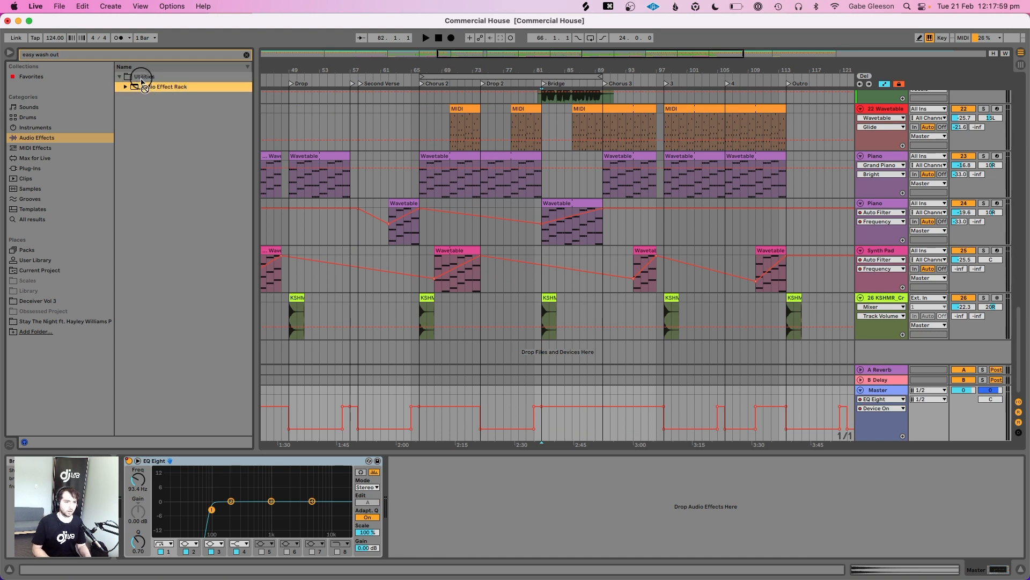
drag(200, 99, 147, 524)
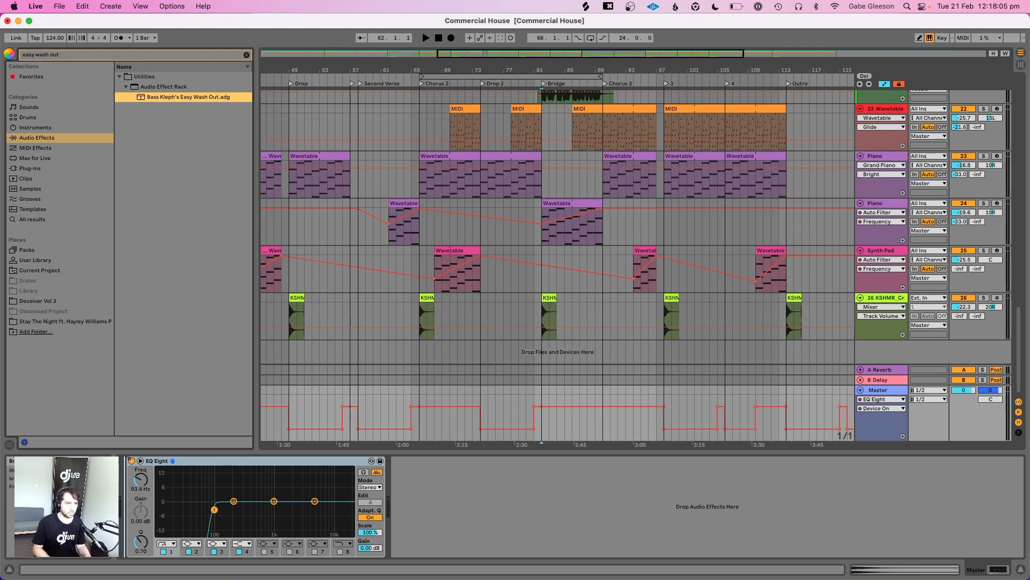
drag(147, 524, 135, 510)
key(super+alt+b)
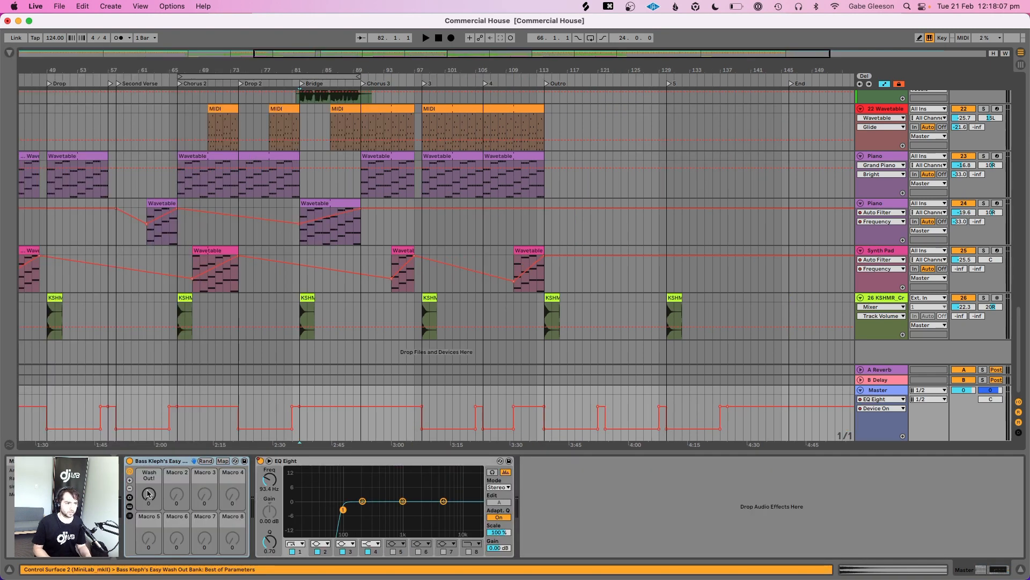
Automate the rack's Wash Out! macro on the Master as a ramp from 0 at bar 82 to 15 at bar 97
click(148, 494)
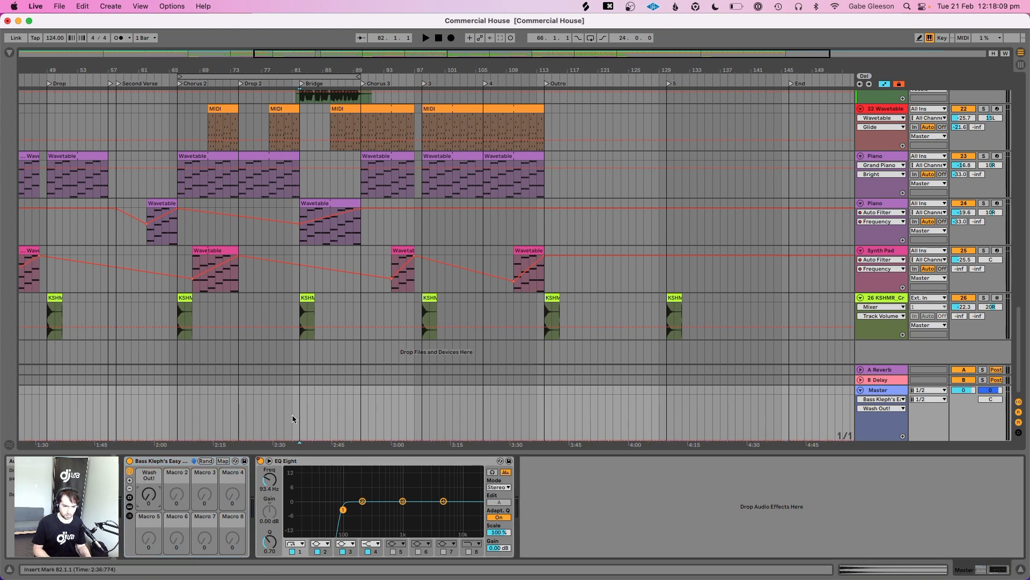
drag(299, 421, 414, 423)
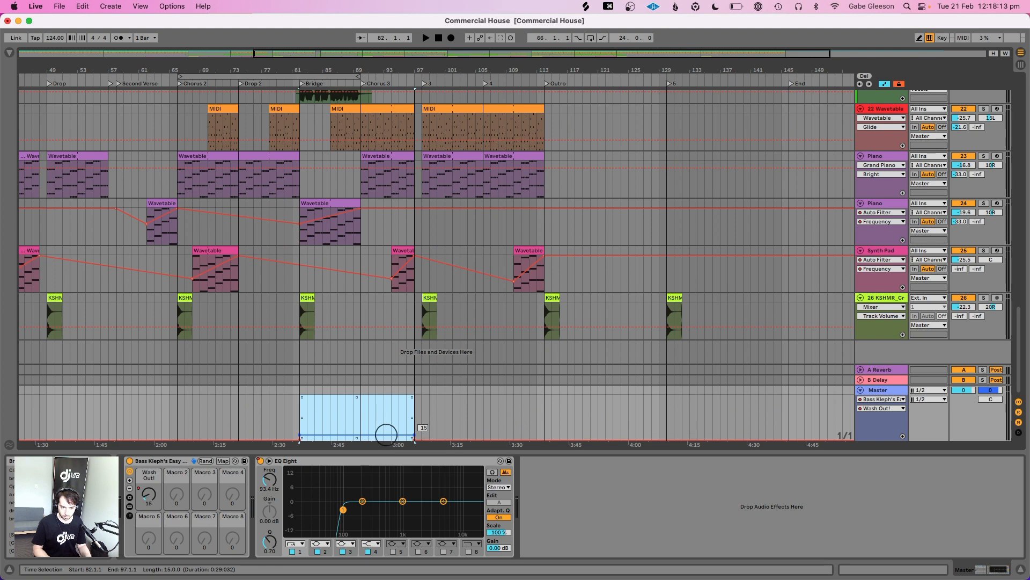
click(385, 413)
key(space)
click(299, 434)
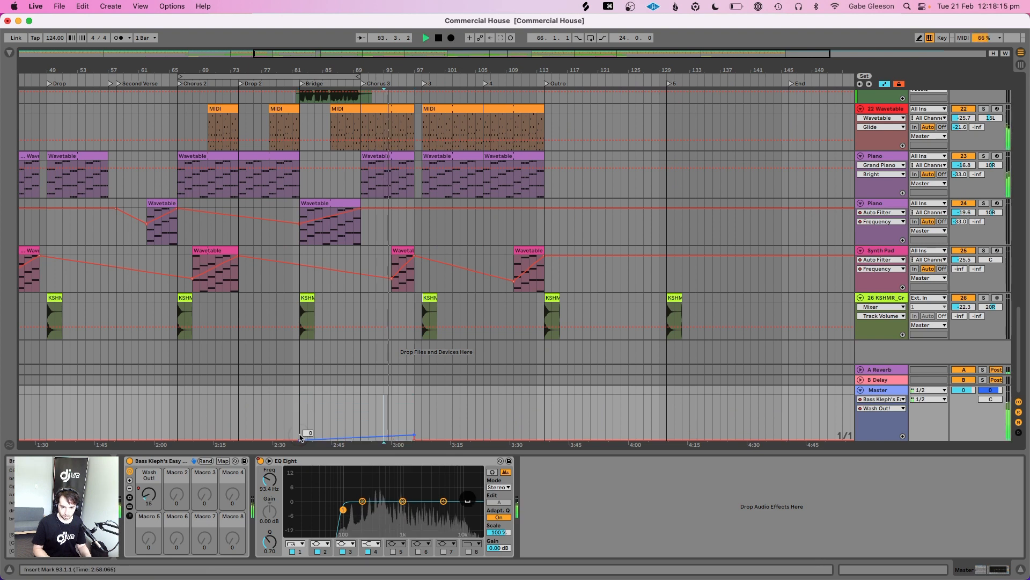
key(space)
click(411, 436)
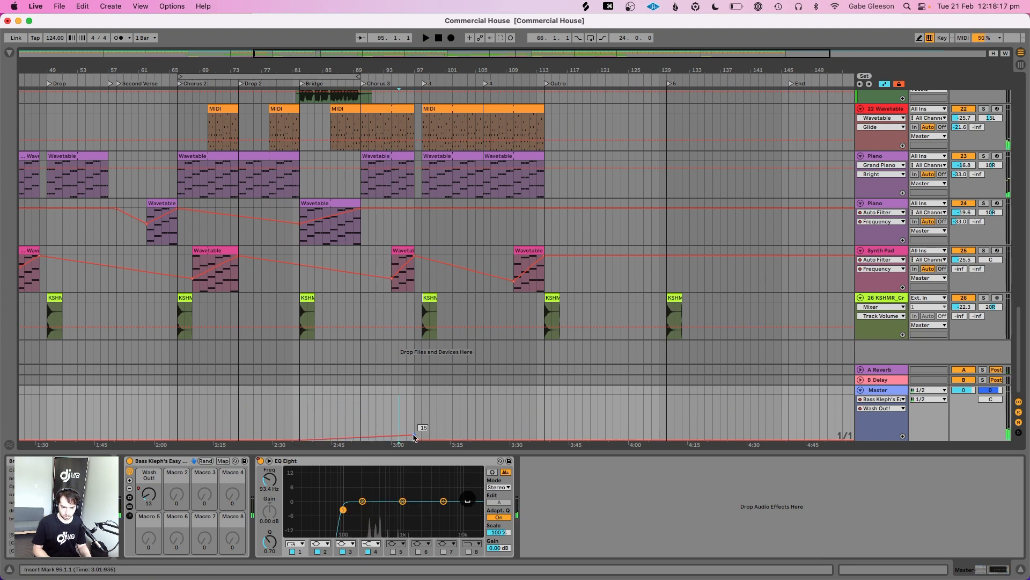
Try a much higher Wash Out! peak at bar 97, listen from bar 95, and undo the change
drag(413, 435, 413, 413)
key(space)
click(416, 437)
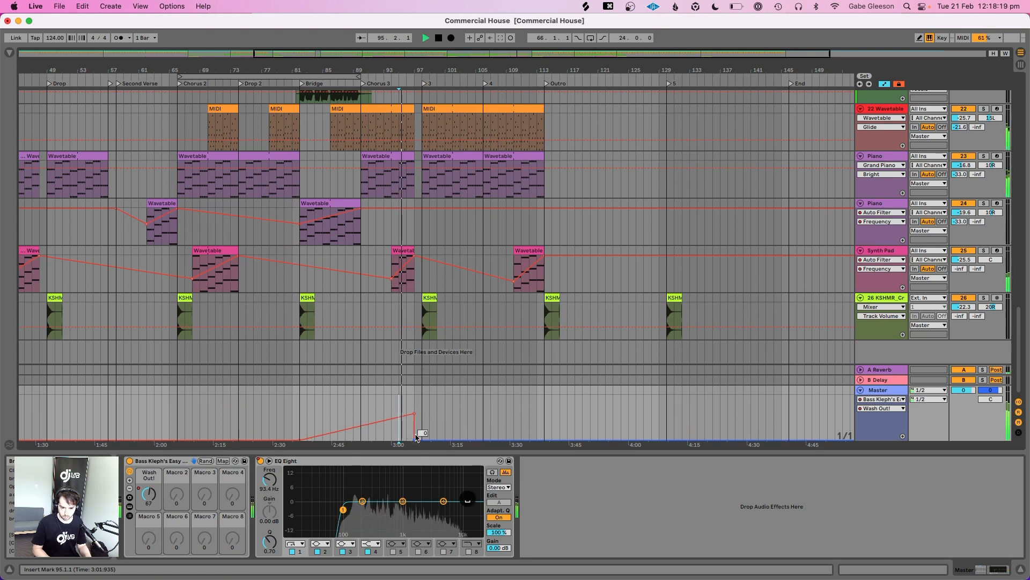
key(super+z)
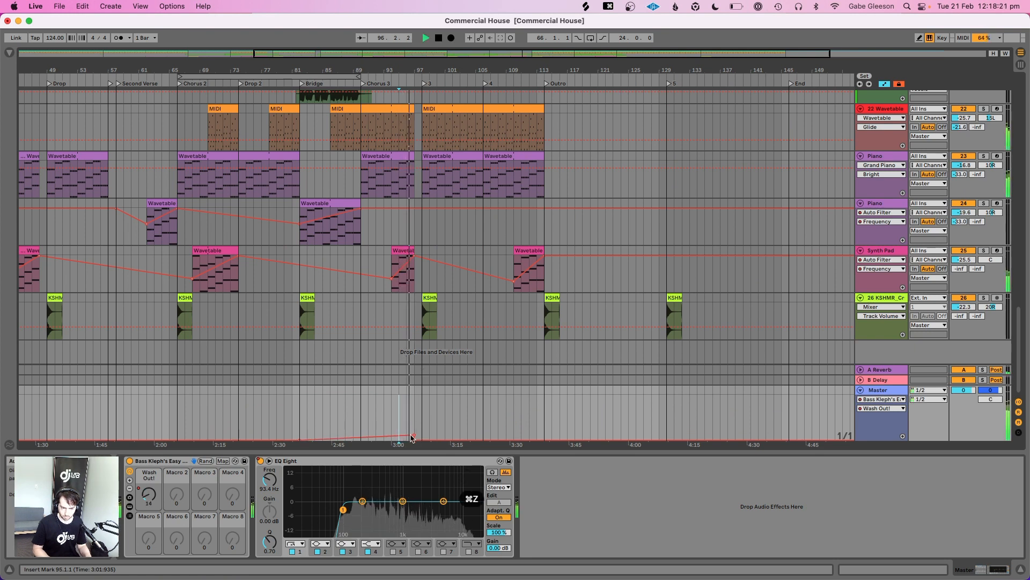
Raise the Wash Out! ramp's peak at bar 97 slightly and listen through to locator 3
key(space)
mouse_move(414, 435)
mouse_down()
mouse_move(416, 417)
mouse_move(416, 432)
mouse_up()
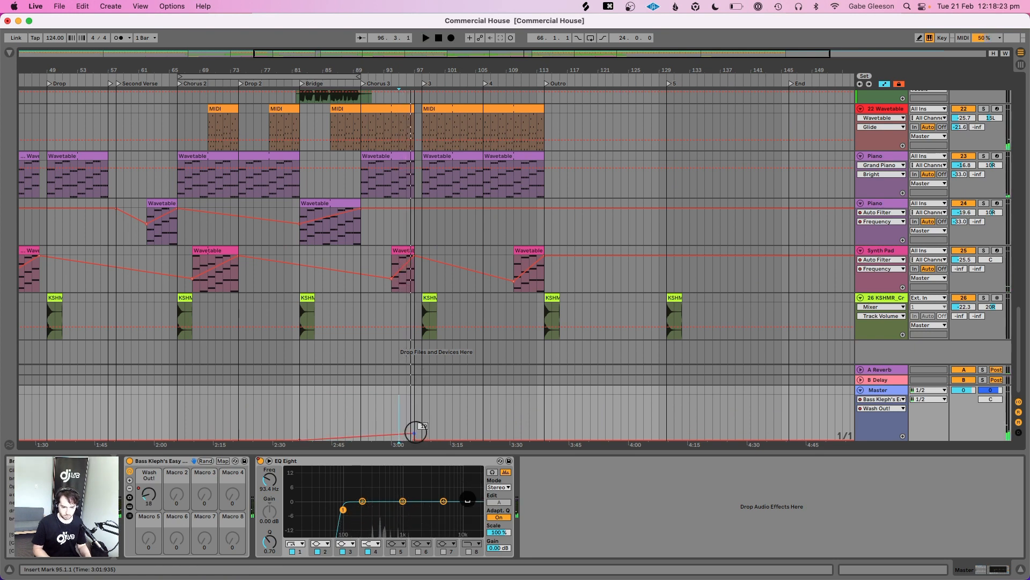
key(shift+space)
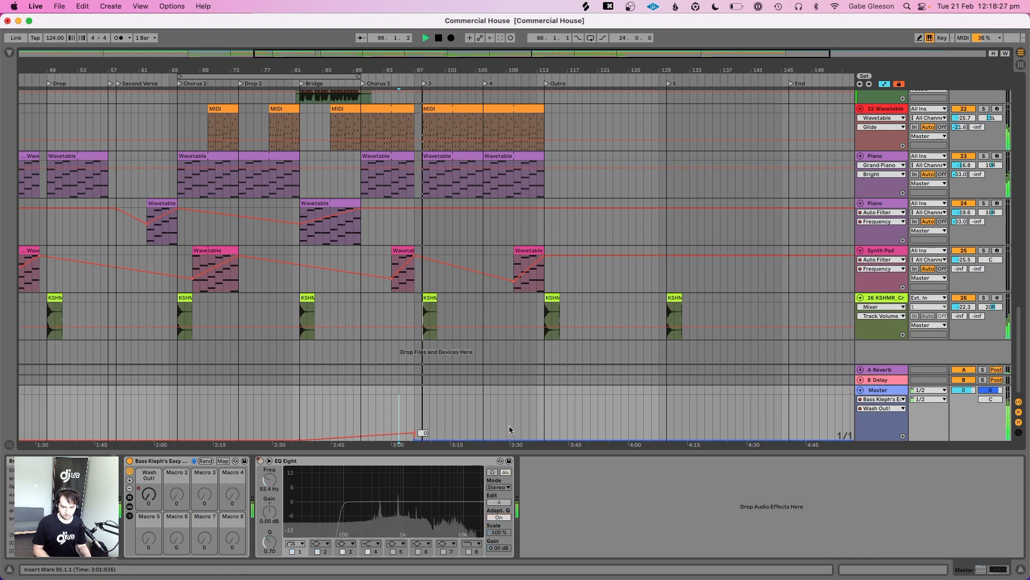
Add a Wash Out! ramp on the Master from bar 110, peaking at 20 at the Outro marker, bar 114
mouse_move(514, 430)
mouse_down()
mouse_move(531, 416)
mouse_move(530, 433)
mouse_up()
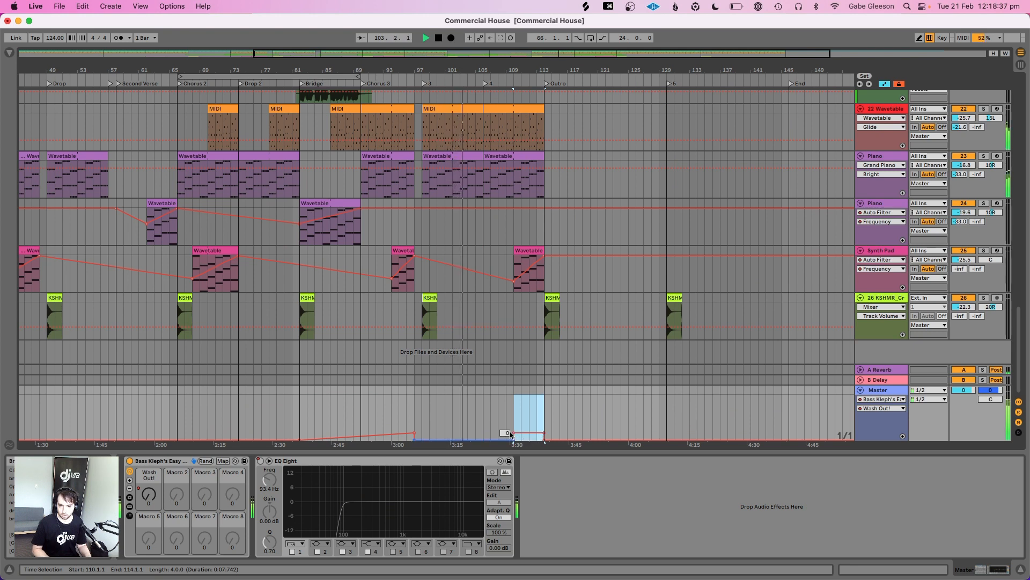
right_click(545, 433)
click(587, 237)
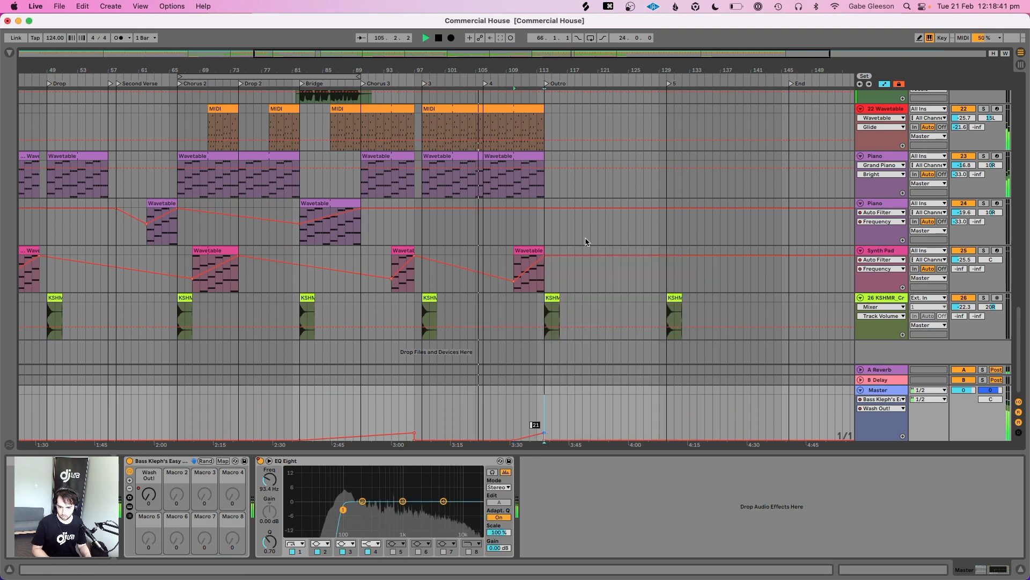
text(20)
key(Return)
Add a Wash Out! ramp across Chorus 2 on the Master, from 0 at bar 66 to about 16 at Drop 2, bar 74
drag(467, 72, 467, 66)
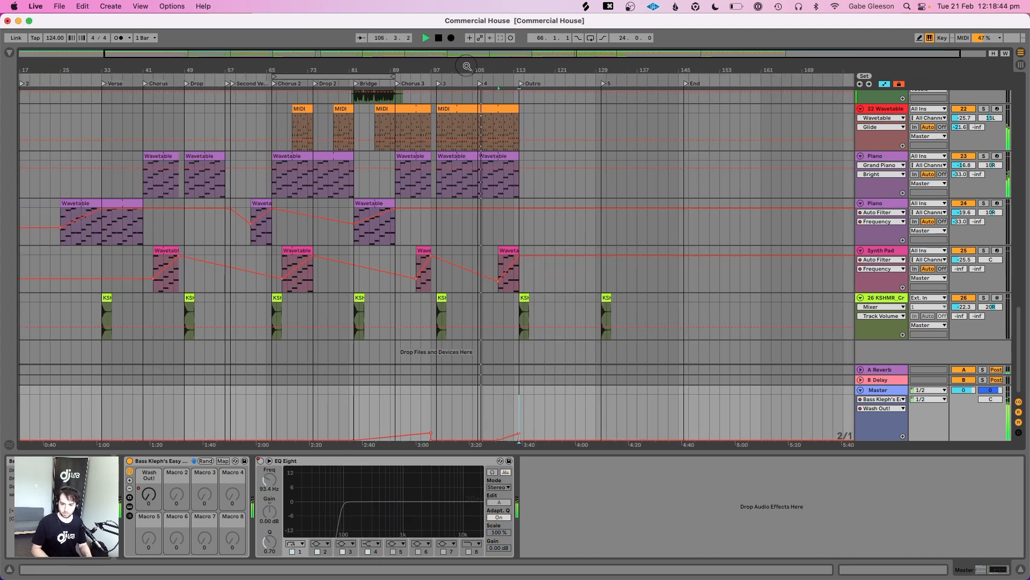
click(286, 417)
mouse_move(236, 70)
mouse_down()
mouse_move(250, 94)
mouse_move(237, 70)
mouse_up()
drag(309, 425, 370, 429)
right_click(307, 429)
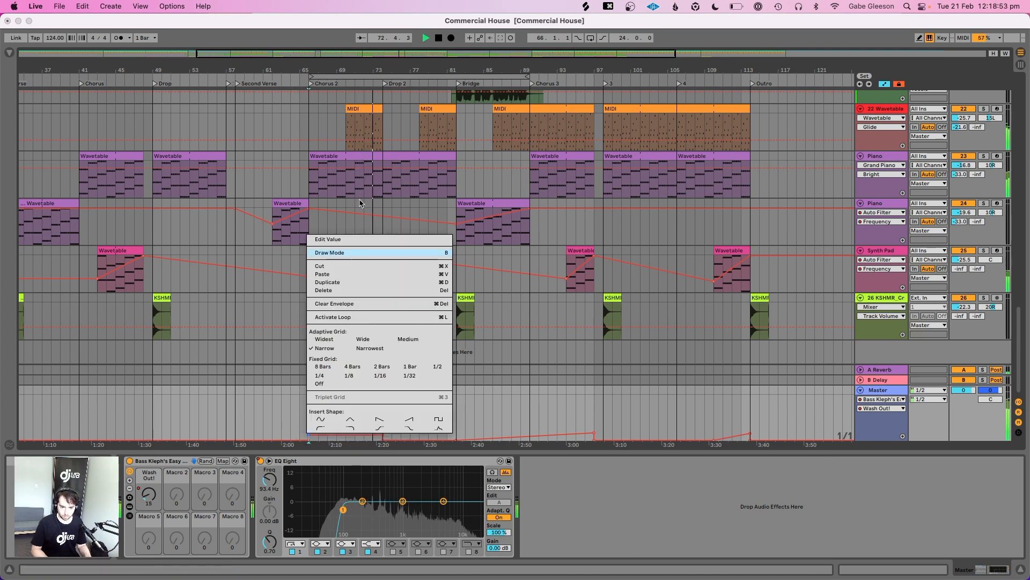
click(314, 425)
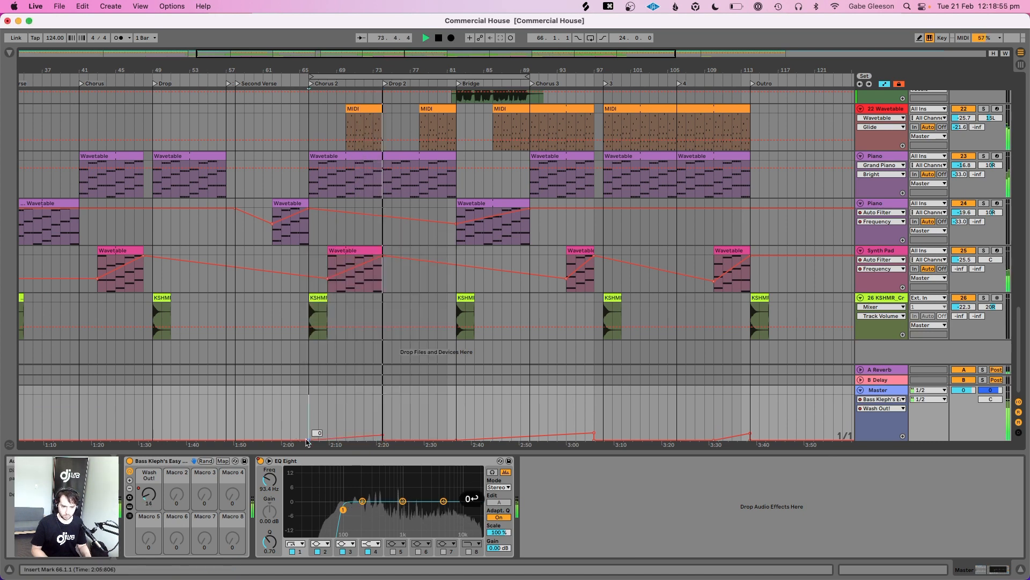
Set the Wash Out! automation value on the Master at Drop 2, bar 74, to 20
right_click(384, 434)
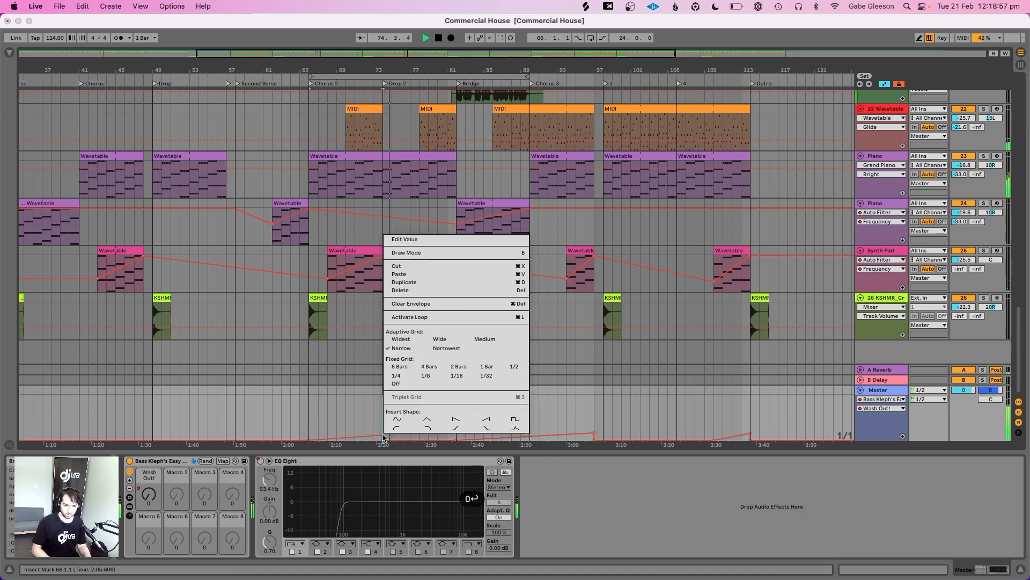
click(432, 240)
text(20)
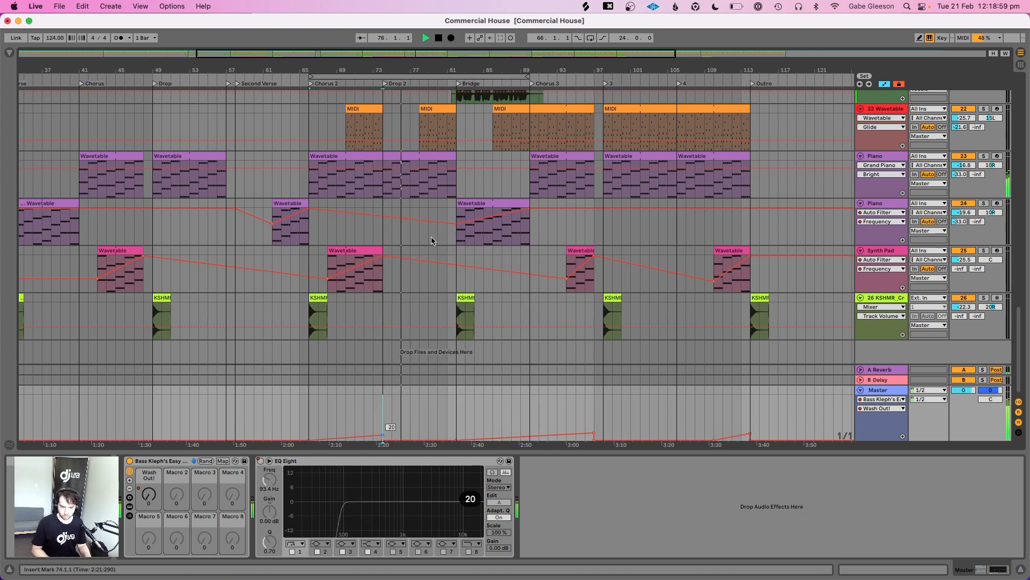
key(Return)
Check playback of the arrangement from bar 79 and again from bar 71, ahead of Drop 2
double_click(406, 67)
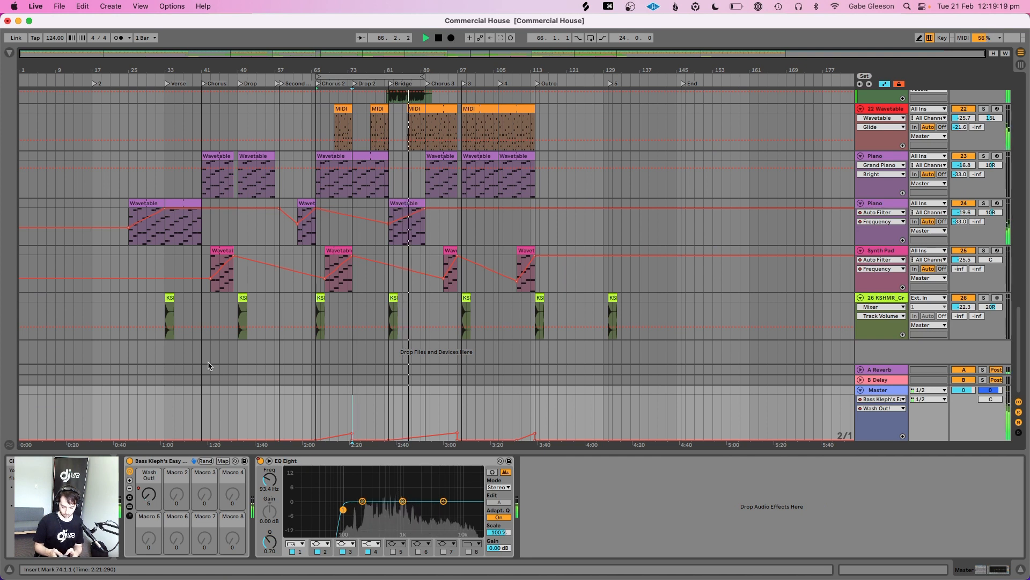
key(space)
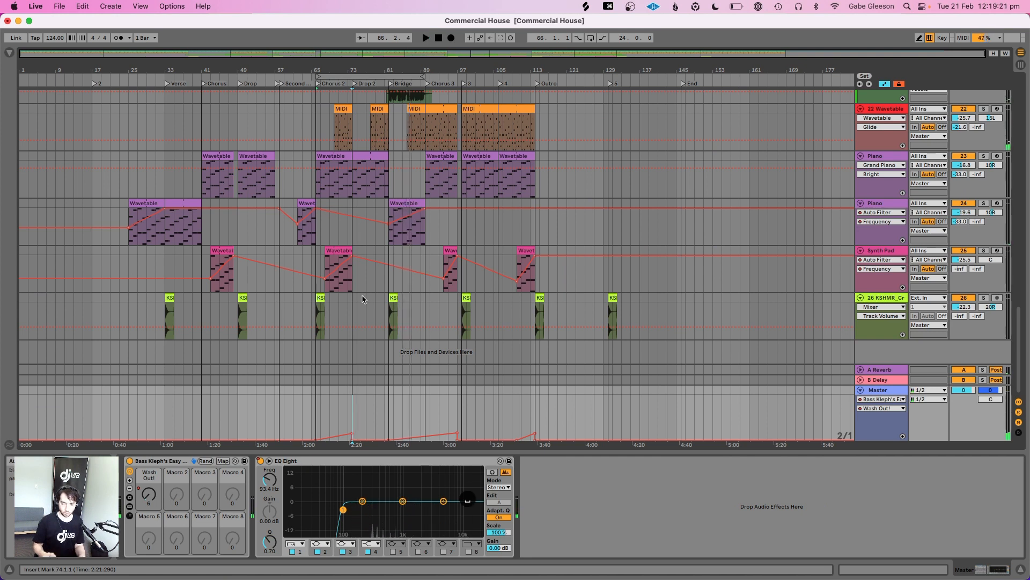
click(376, 307)
key(space)
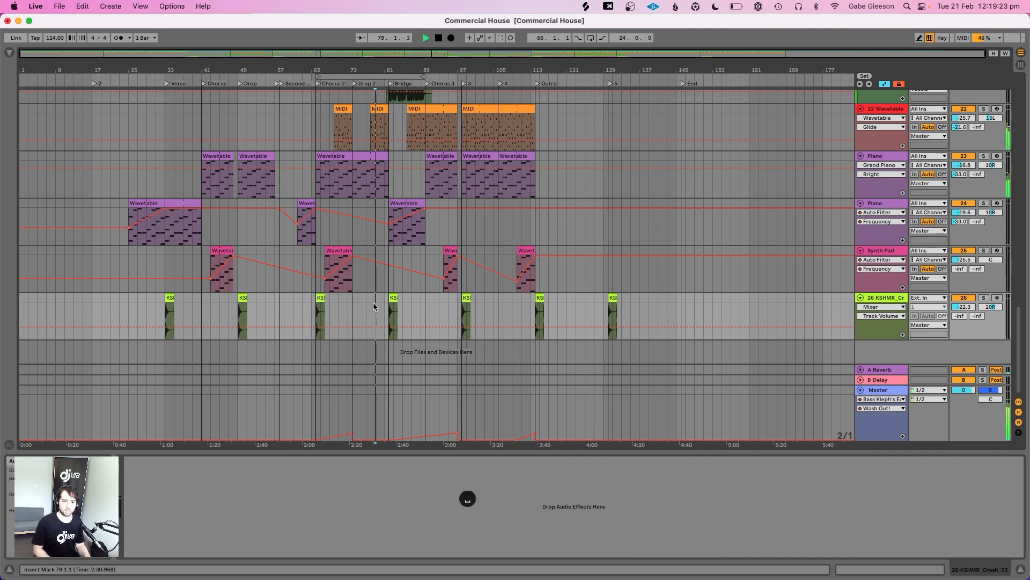
click(339, 320)
key(space)
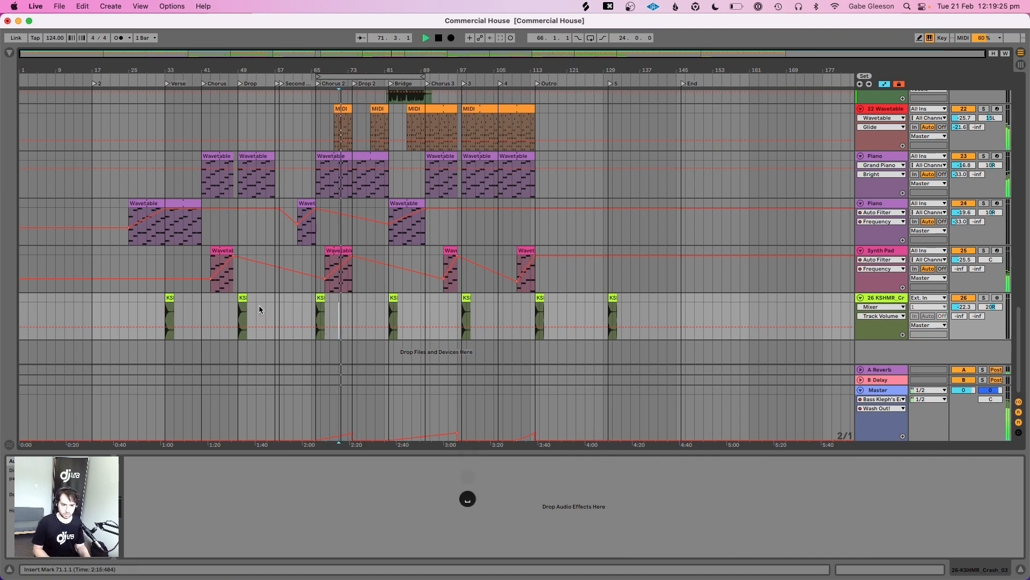
Try a Wash Out! point of about 46 on the Master at the Chorus marker, bar 41, and undo it
click(200, 308)
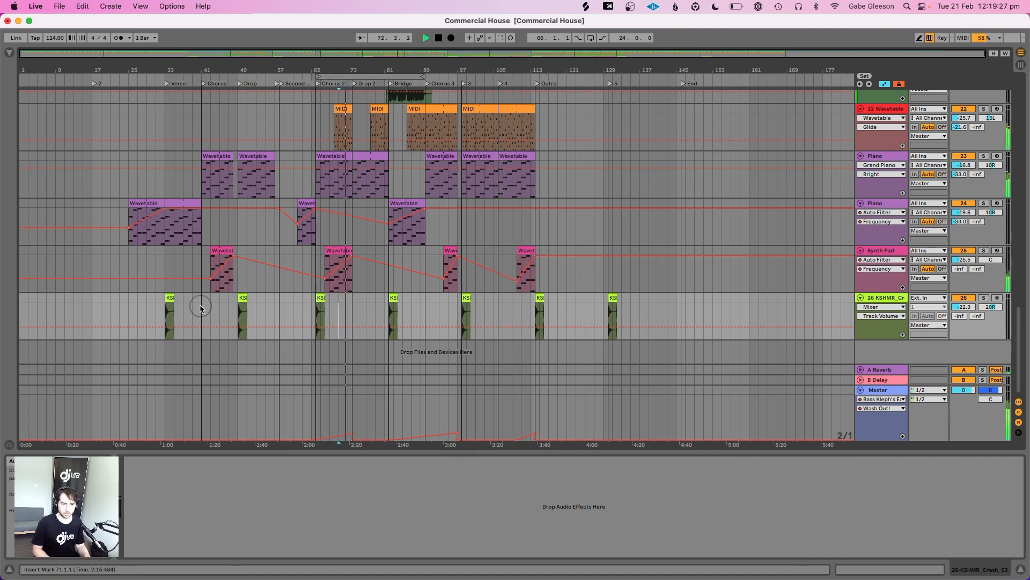
click(200, 422)
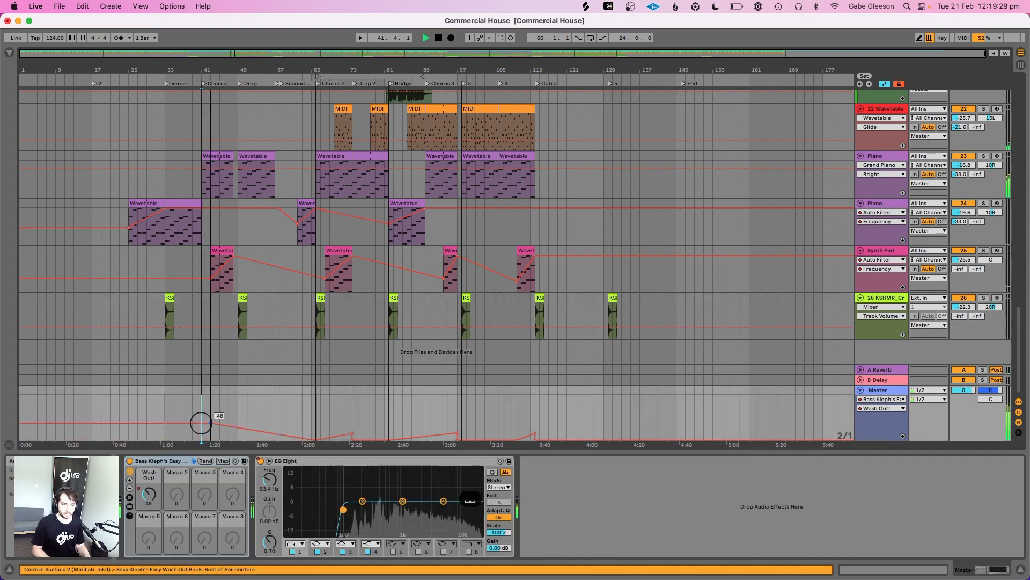
key(super+z)
key(super+z)
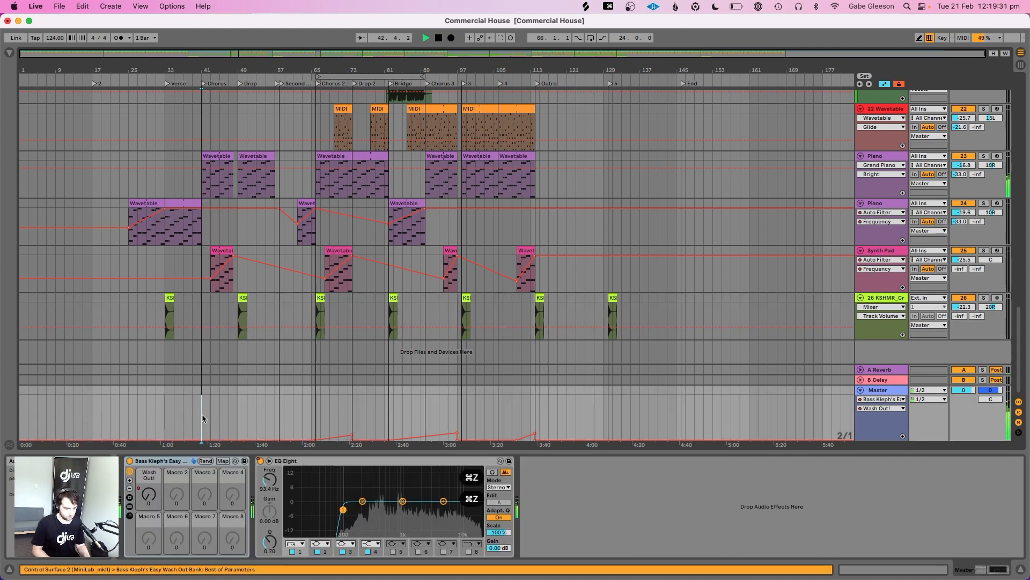
Add a Wash Out! ramp on the Master across the first Chorus, from 0 at bar 41 to 15 at the Drop, bar 49
drag(203, 418, 224, 424)
click(202, 440)
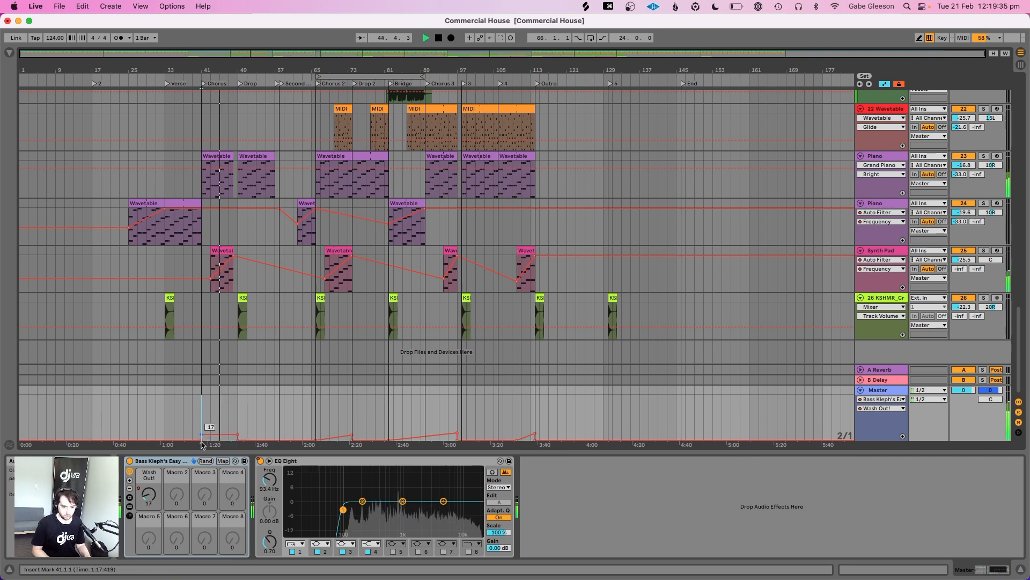
click(202, 433)
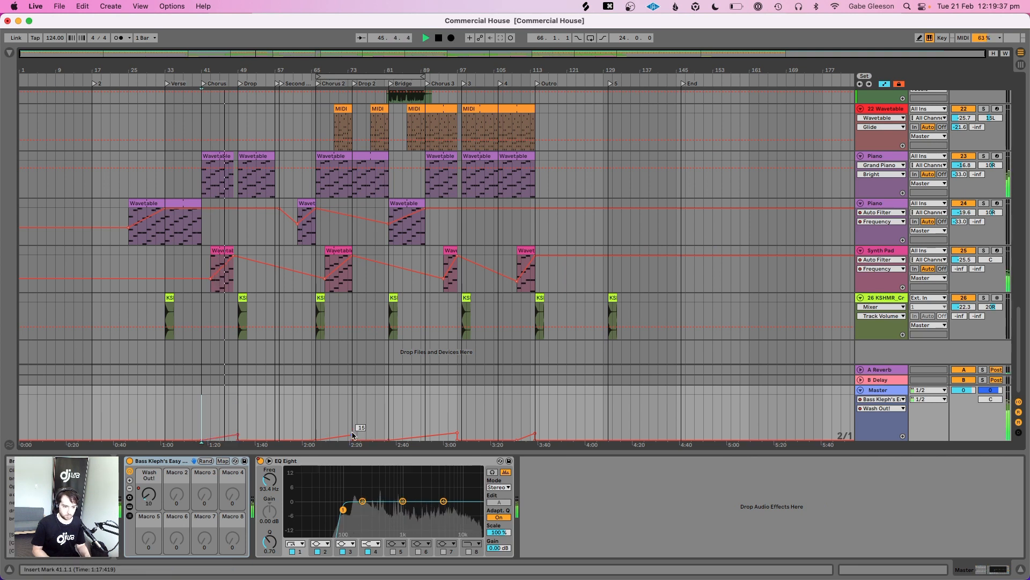
right_click(237, 433)
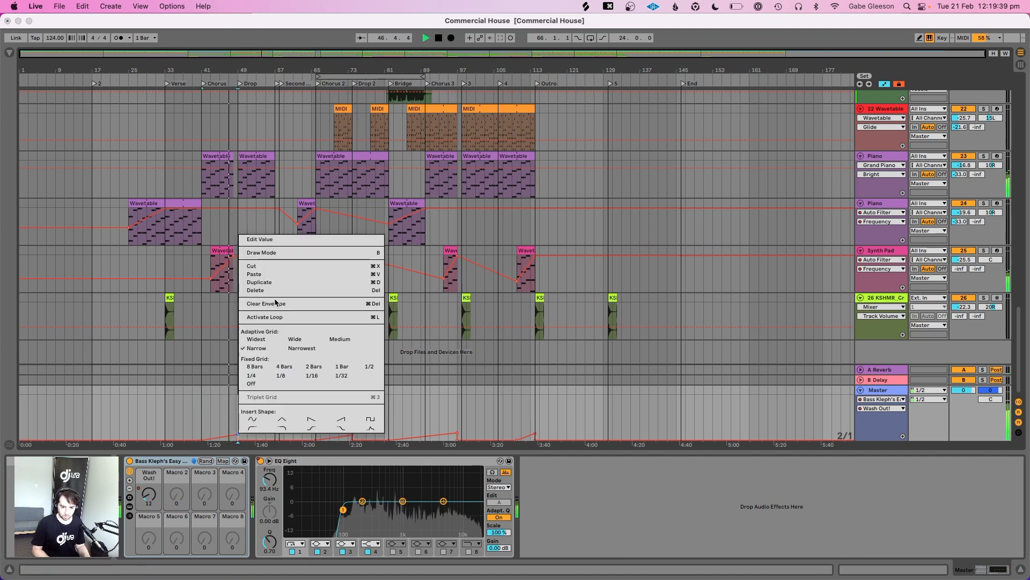
click(263, 239)
text(15)
key(Return)
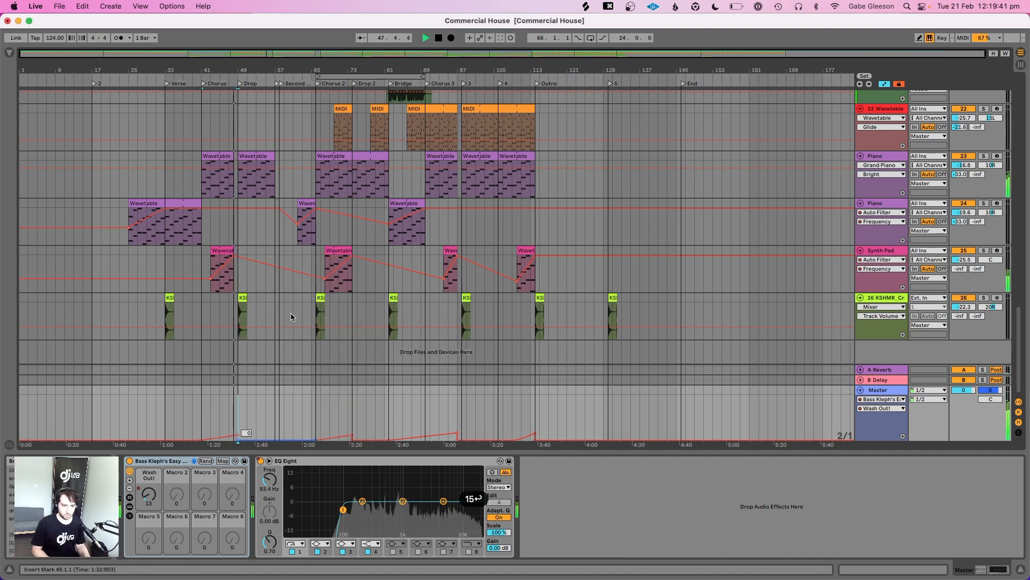
End the first Chorus's Wash Out! ramp one bar earlier, at bar 48, and set its peak there to 15
drag(230, 73, 253, 364)
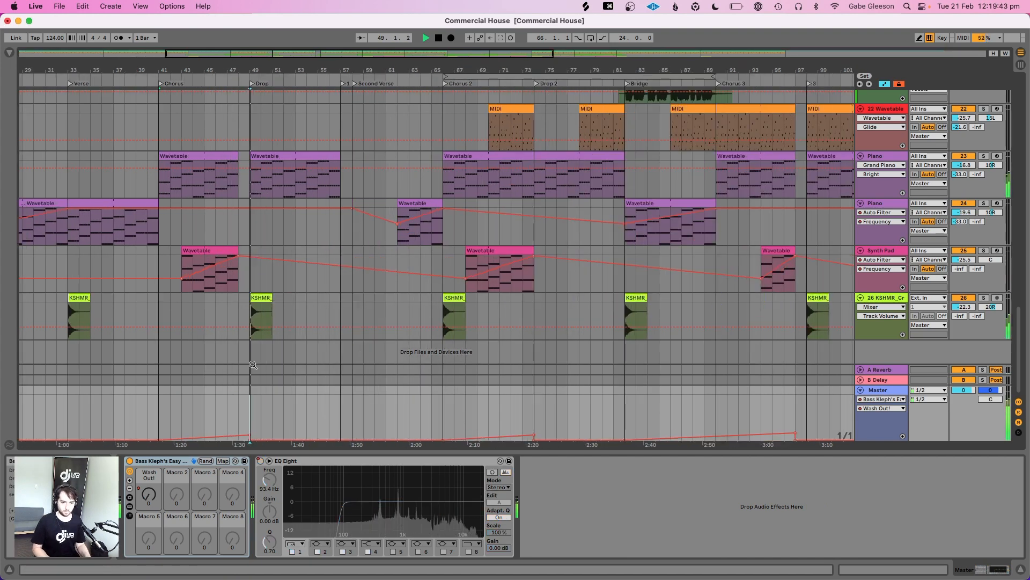
drag(238, 416, 241, 416)
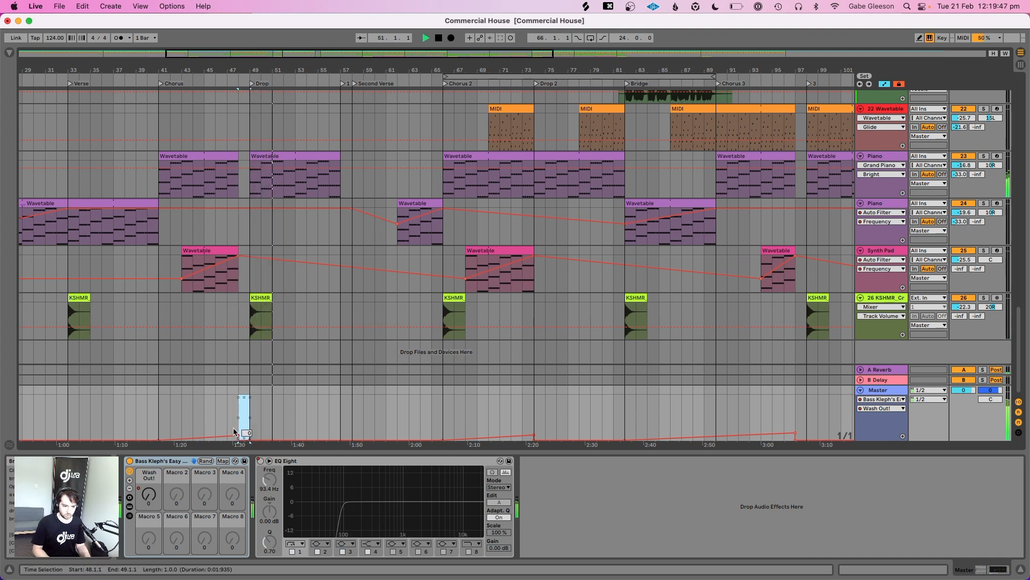
click(234, 432)
right_click(238, 438)
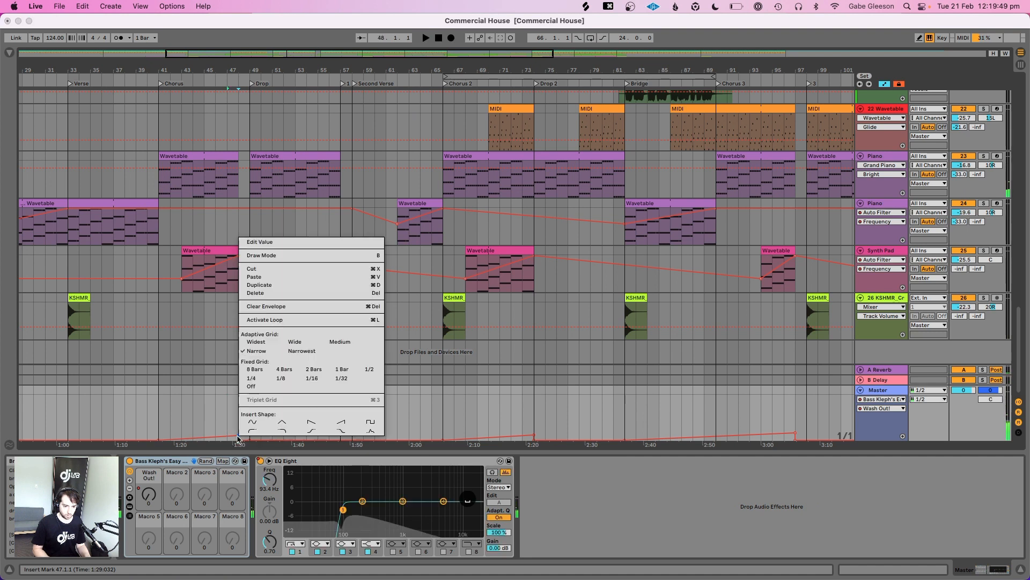
click(279, 237)
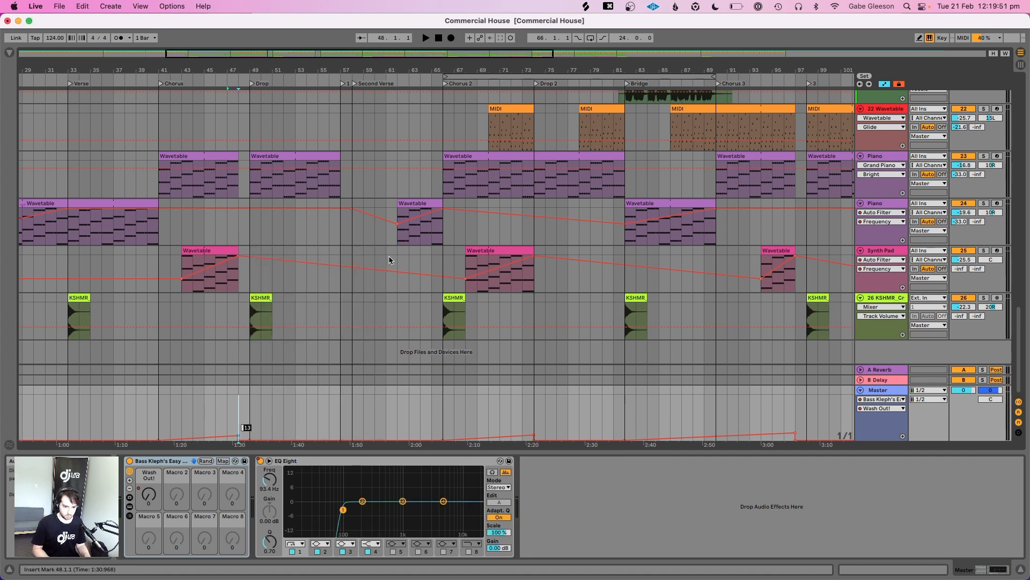
key(space)
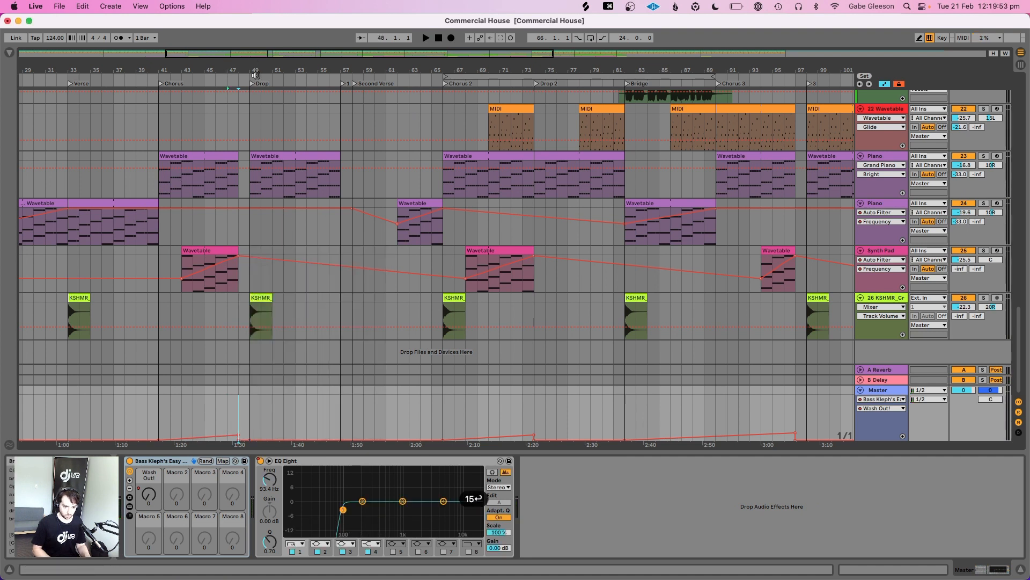
key(space)
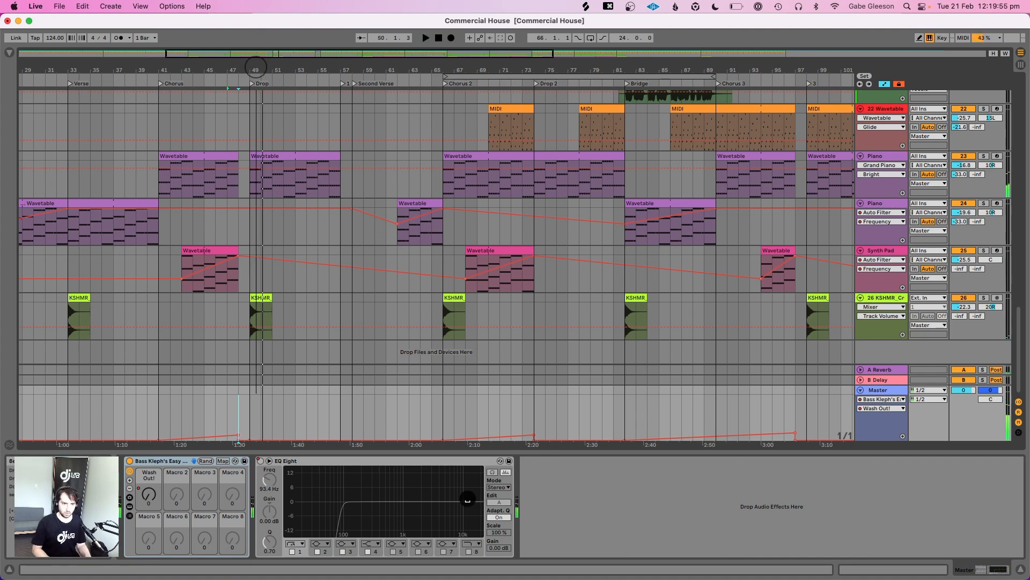
Play the end of the first Chorus into the Drop and save the set
drag(255, 76, 248, 56)
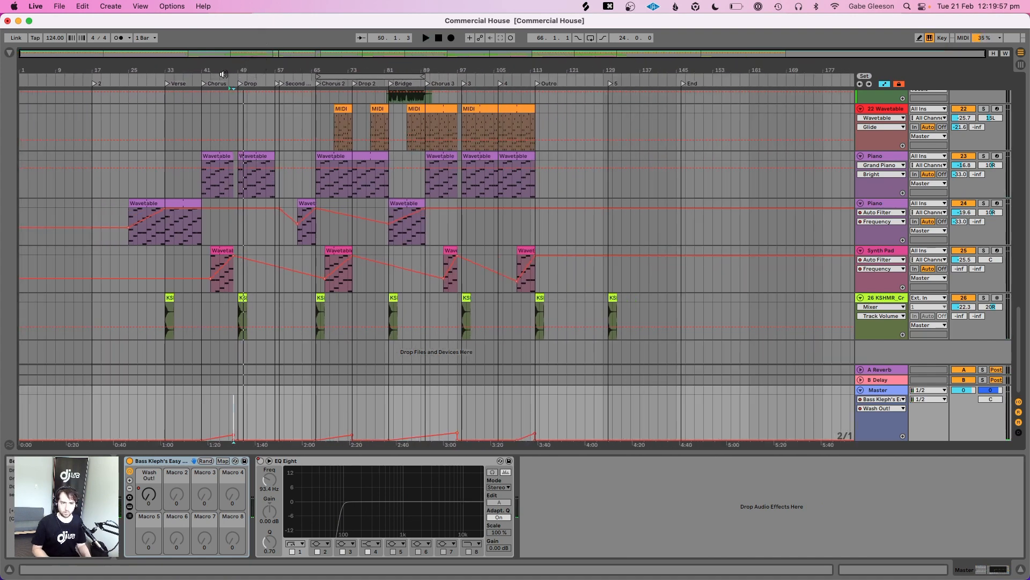
click(221, 79)
key(super+s)
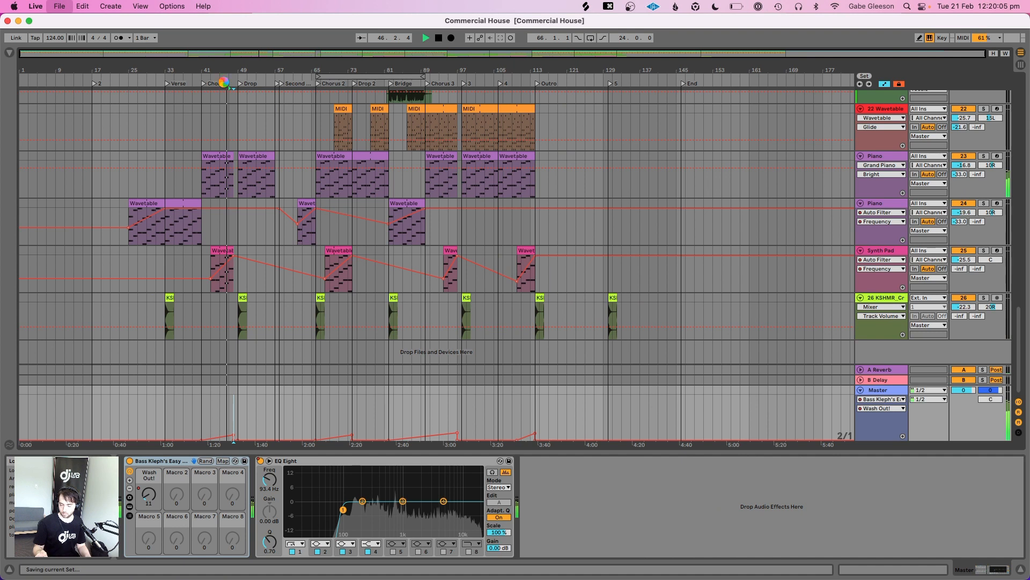
key(space)
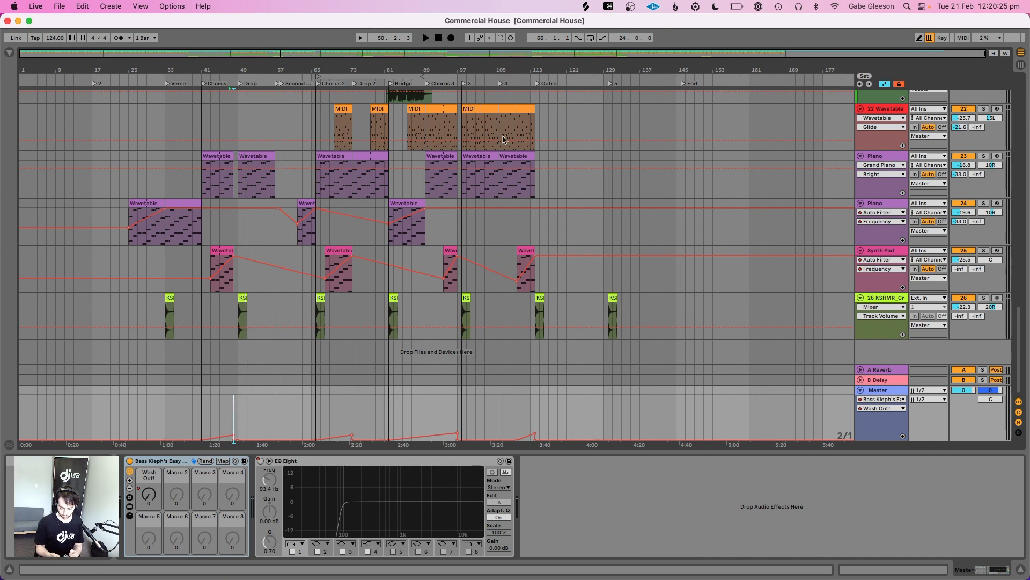
Listen to the section at locator 3 from bar 98 and bring the 22 Wavetable track into view
click(489, 156)
key(space)
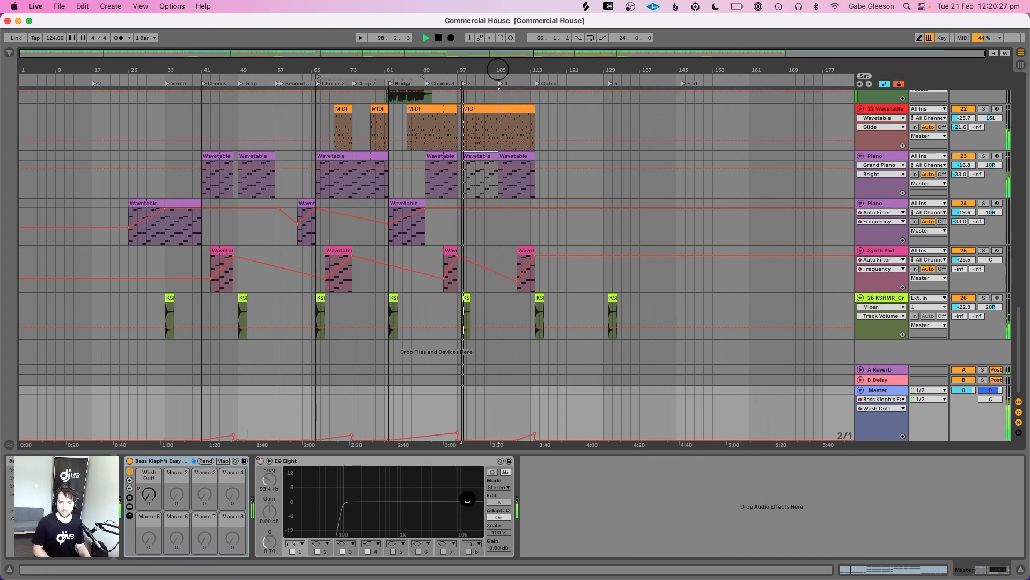
drag(495, 64, 494, 69)
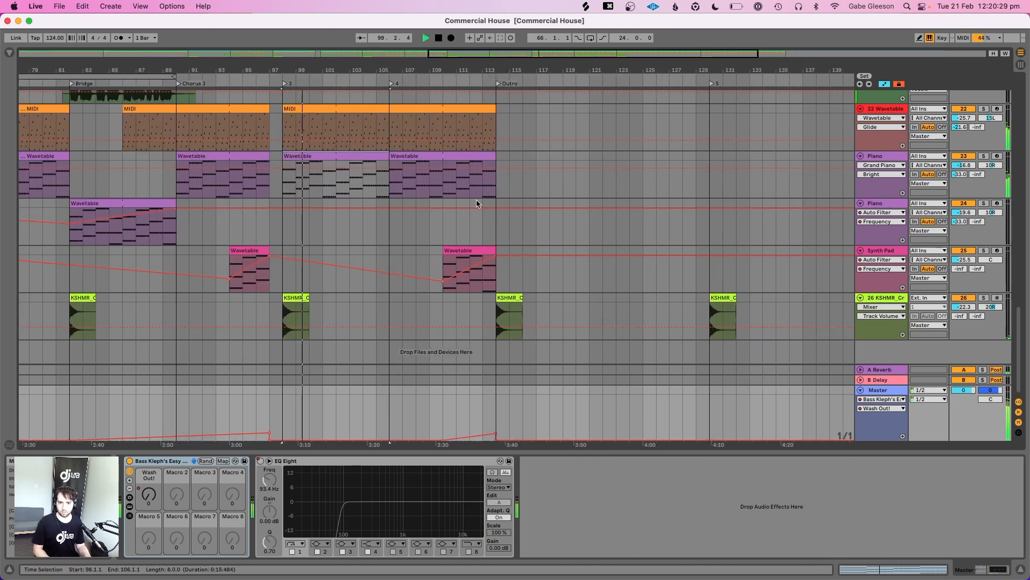
scroll(477, 203, up, 3)
key(space)
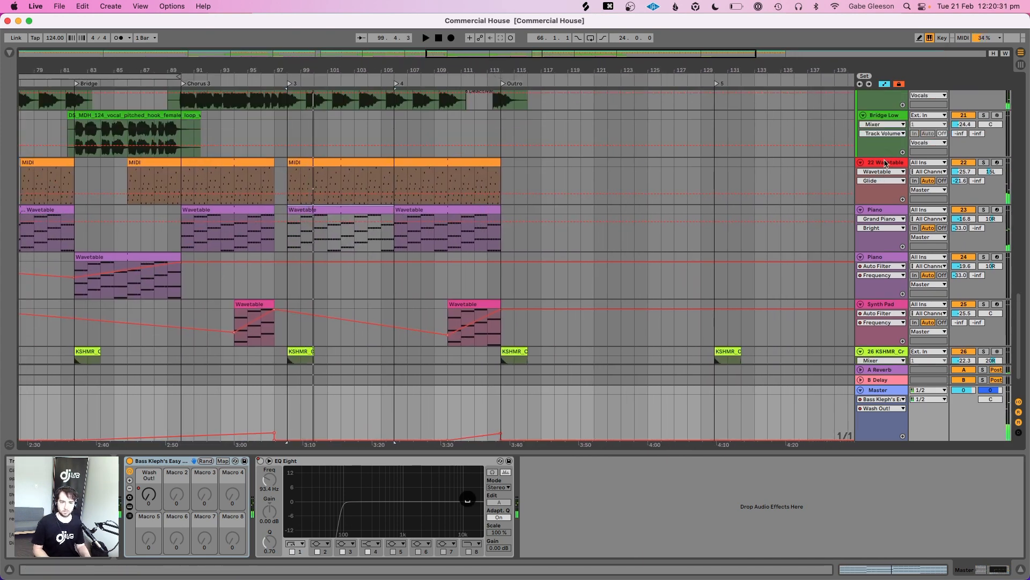
Solo the 22 Wavetable track, listen to it from bar 98, and unsolo it
click(886, 162)
click(983, 163)
key(space)
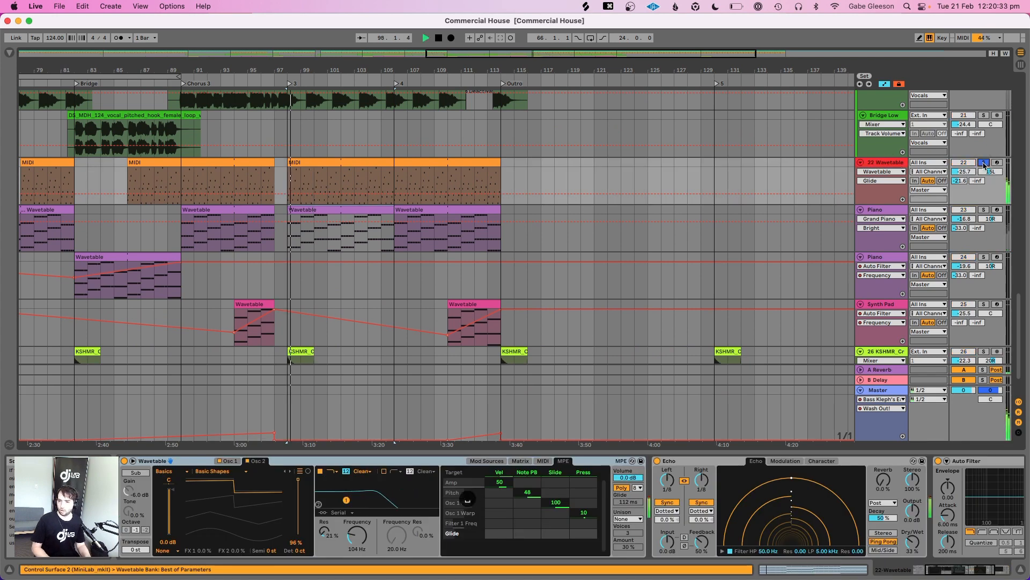
key(space)
click(984, 163)
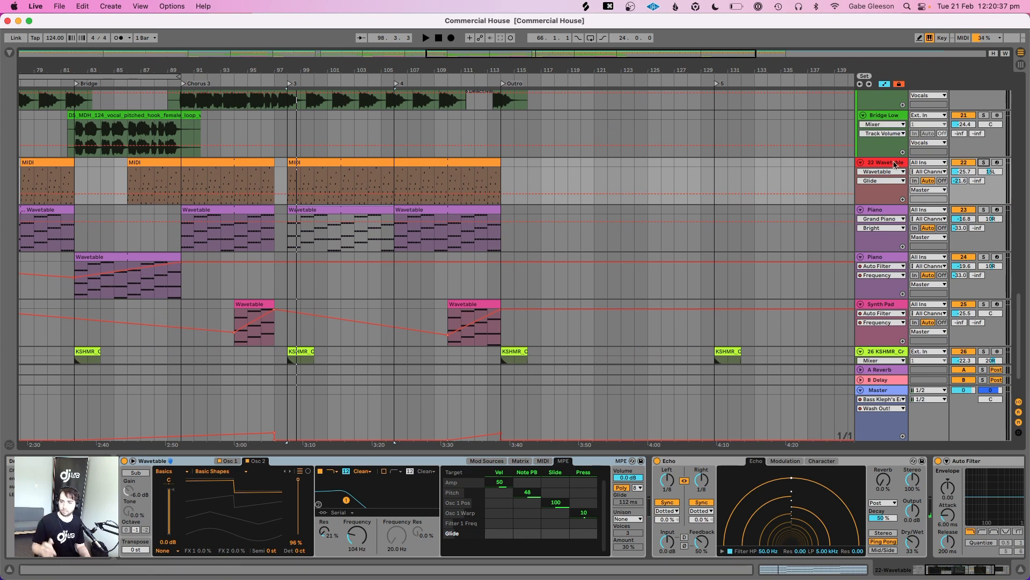
Insert a MIDI track below 22 Wavetable and load the Wavetable instrument on it
click(892, 165)
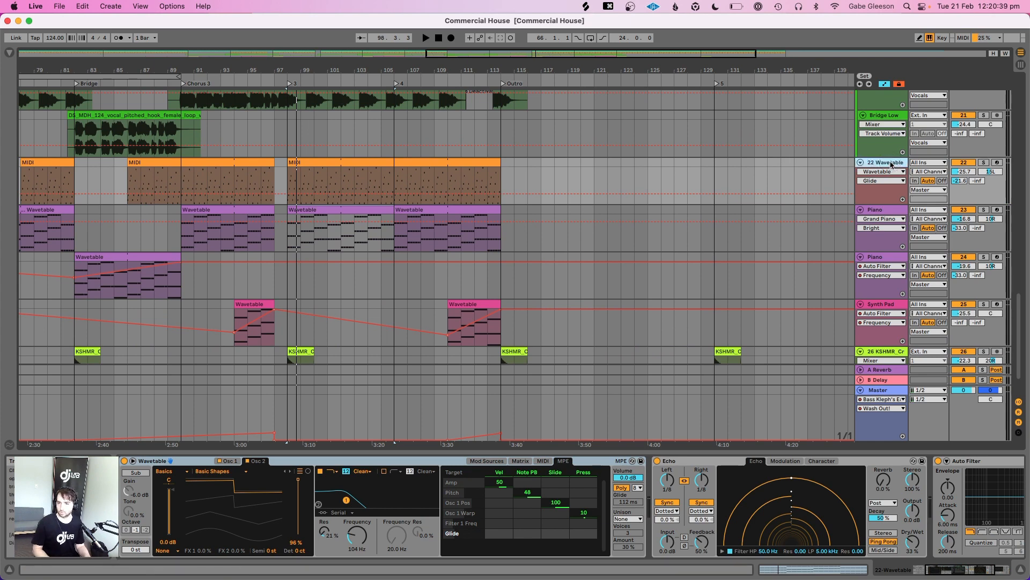
key(super+shift+t)
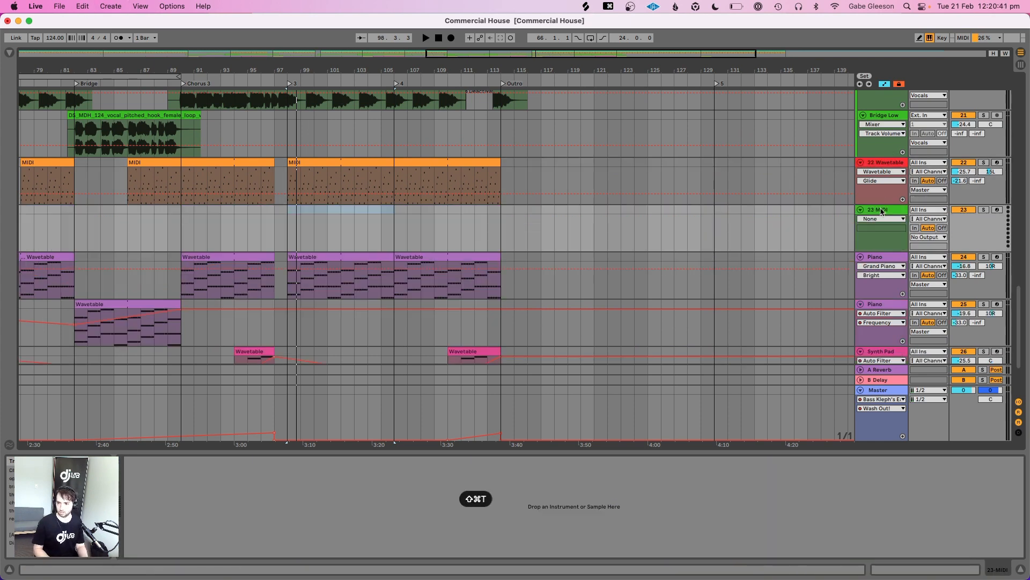
click(12, 53)
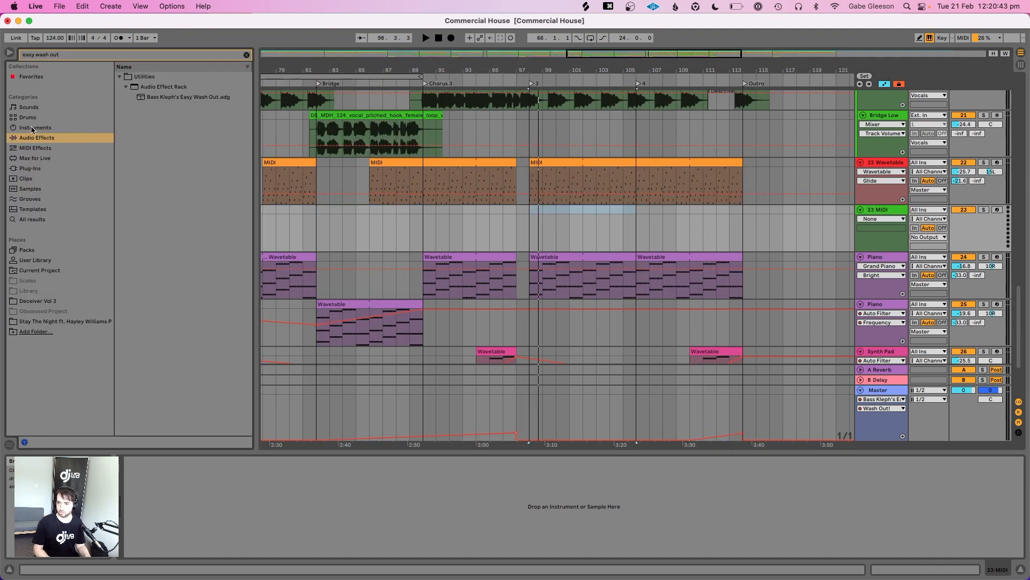
click(32, 130)
click(71, 54)
text(wave)
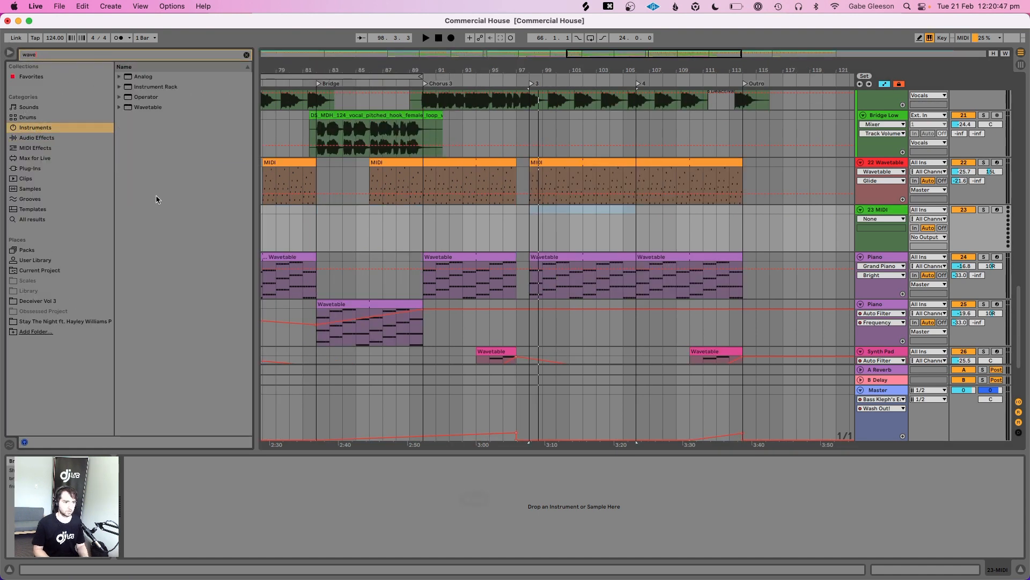
click(145, 106)
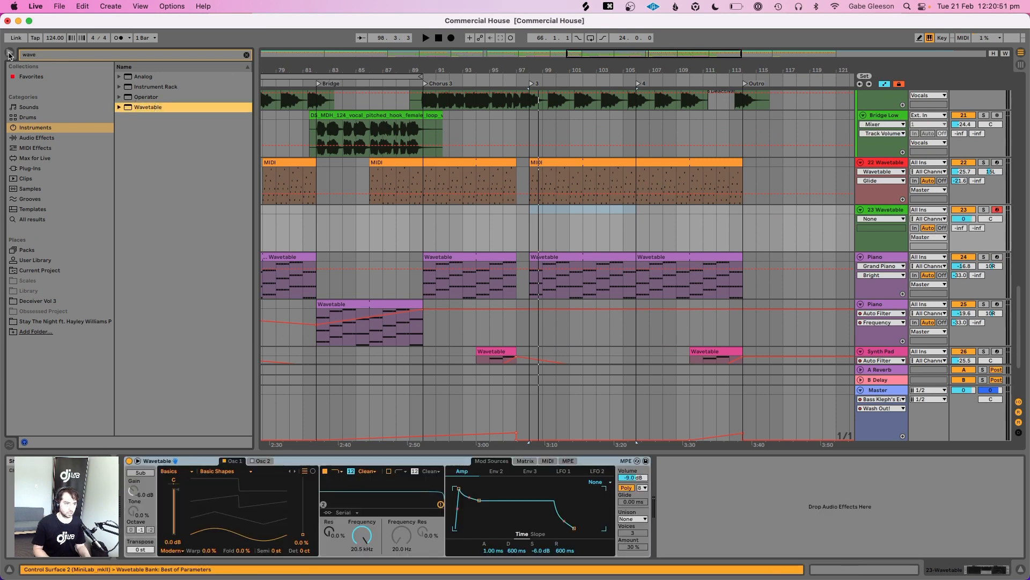
click(10, 53)
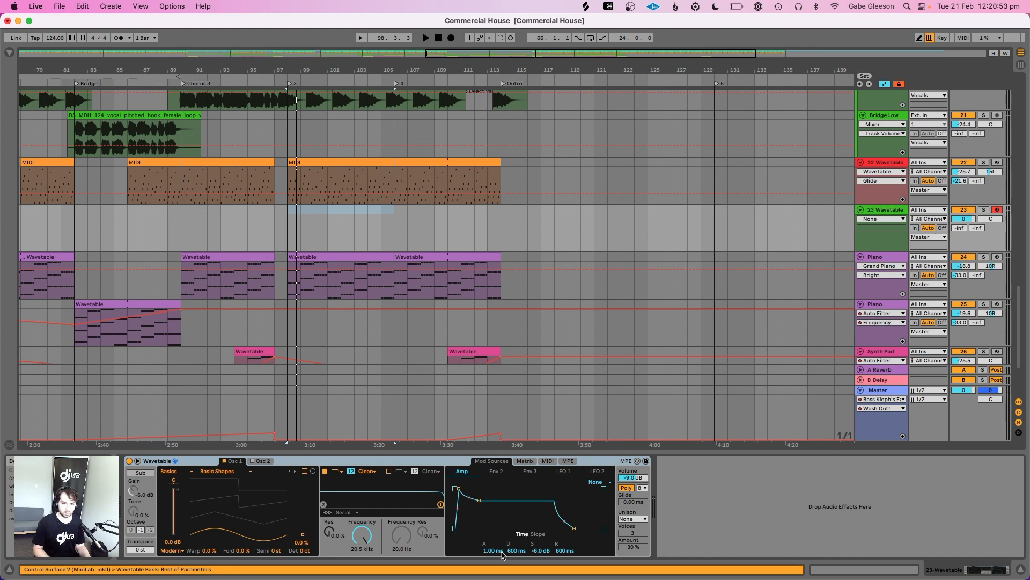
Set the new Wavetable's amp envelope to 0 ms attack, 1.50 ms decay, 0.0 dB sustain and 1.50 ms release, and audition a note
drag(495, 550, 566, 551)
click(517, 551)
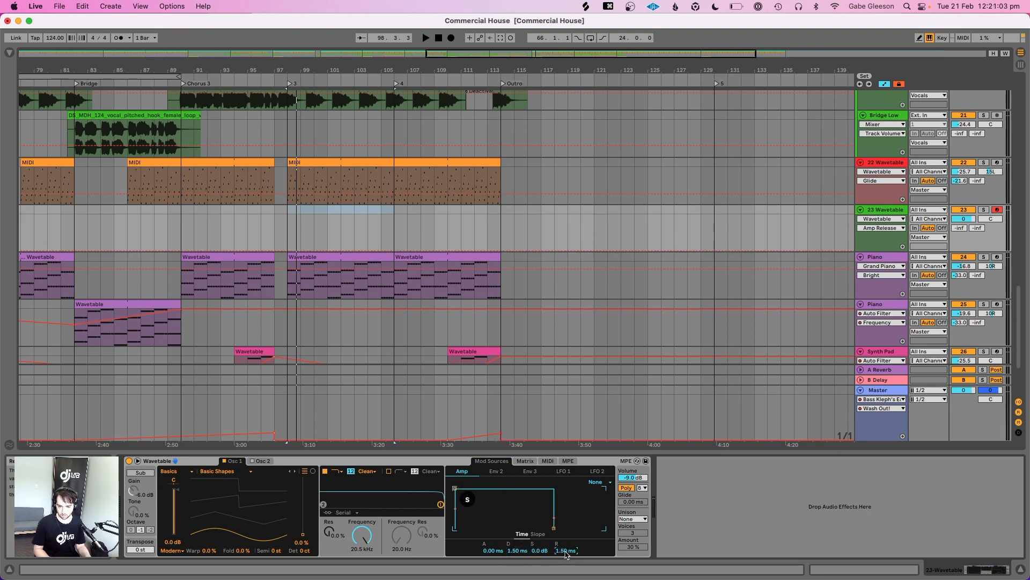
key(s)
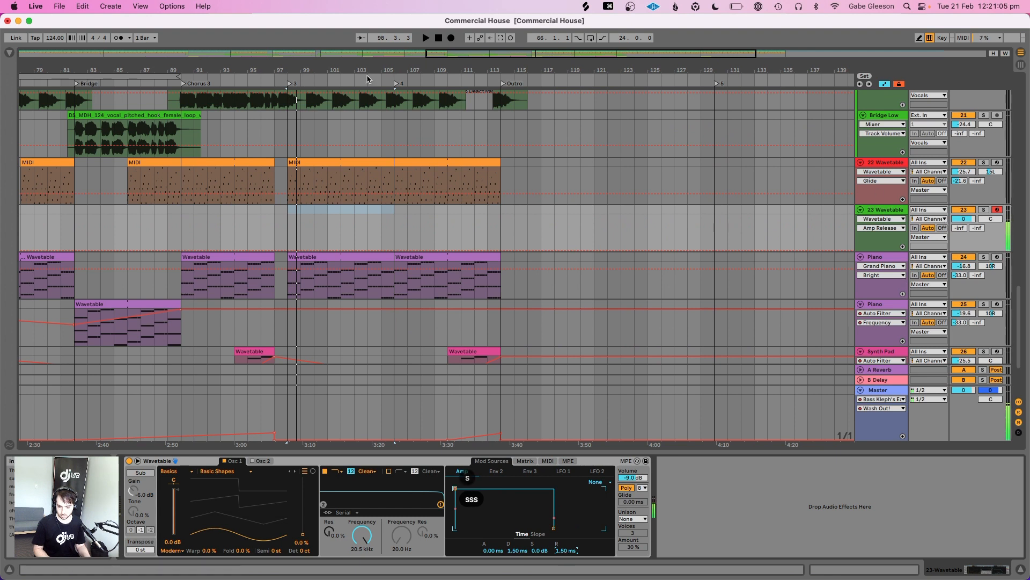
Raise the computer MIDI keyboard to octave C5 to D6 and check the notes in the 22 Wavetable clip starting at bar 98
key(x)
key(s)
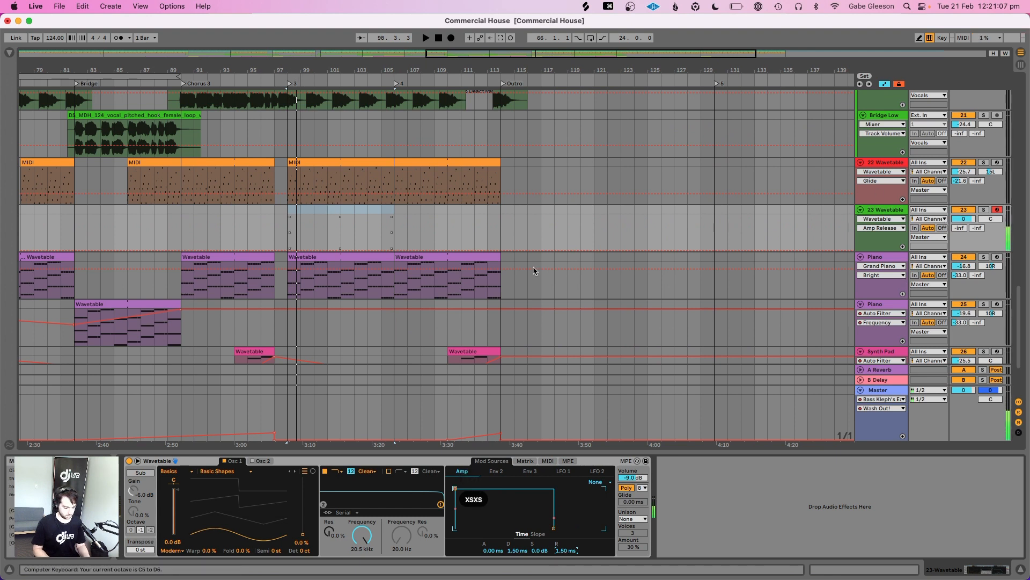
click(328, 184)
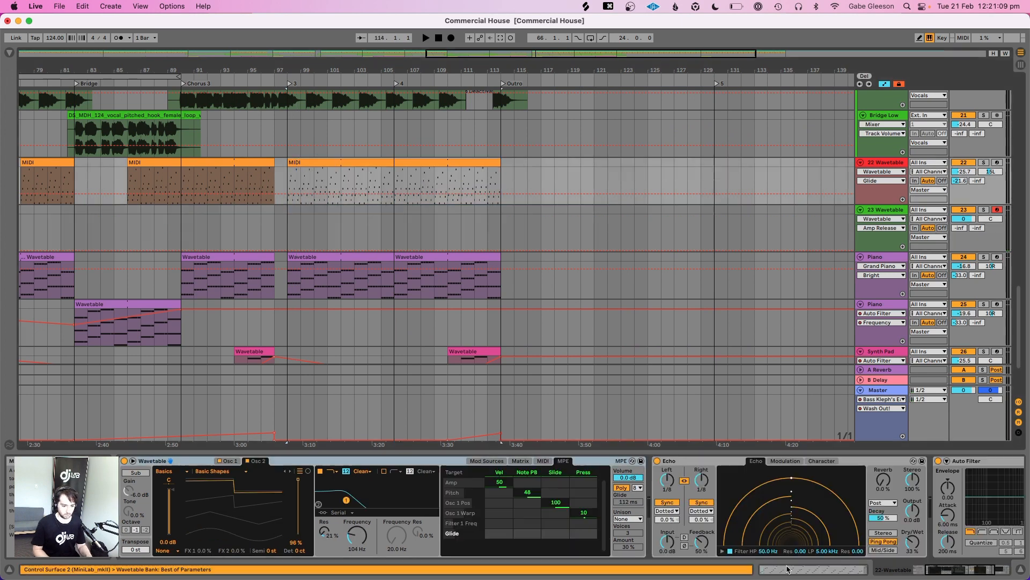
key(shift+Tab)
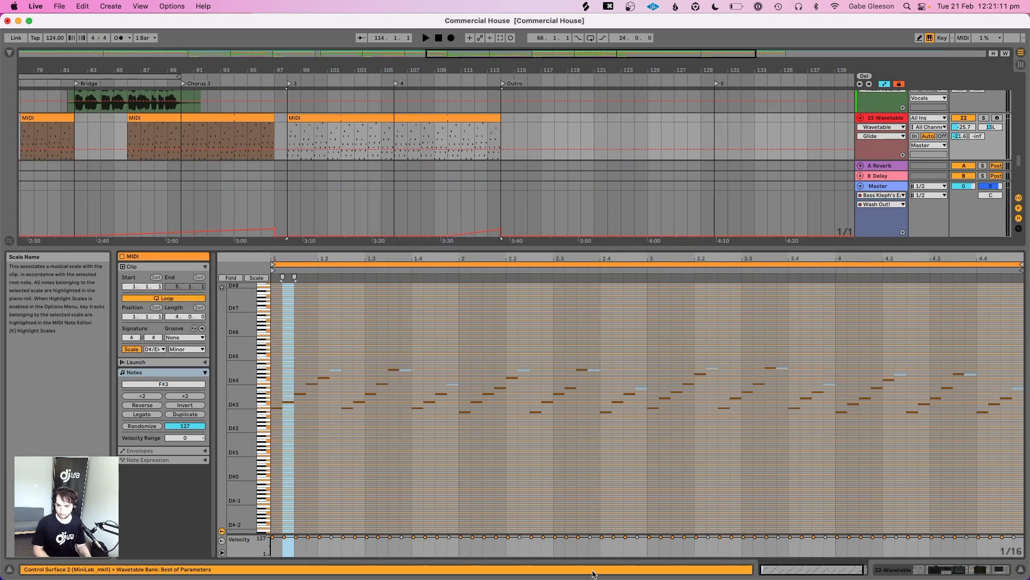
click(947, 570)
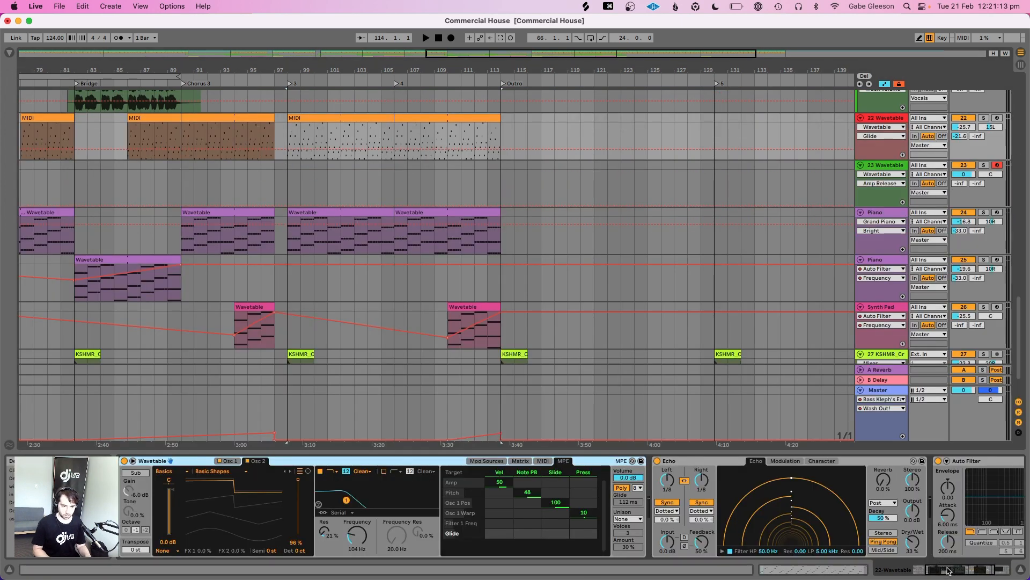
Audition a repeated note on the new 23 Wavetable synth, alone and over playback from bar 98
key(e)
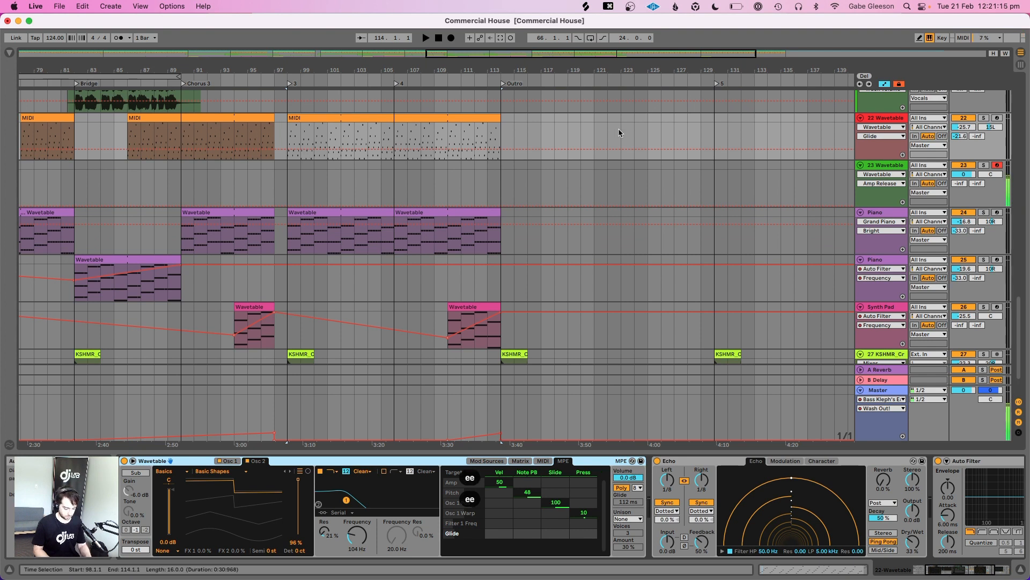
key(space)
key(e)
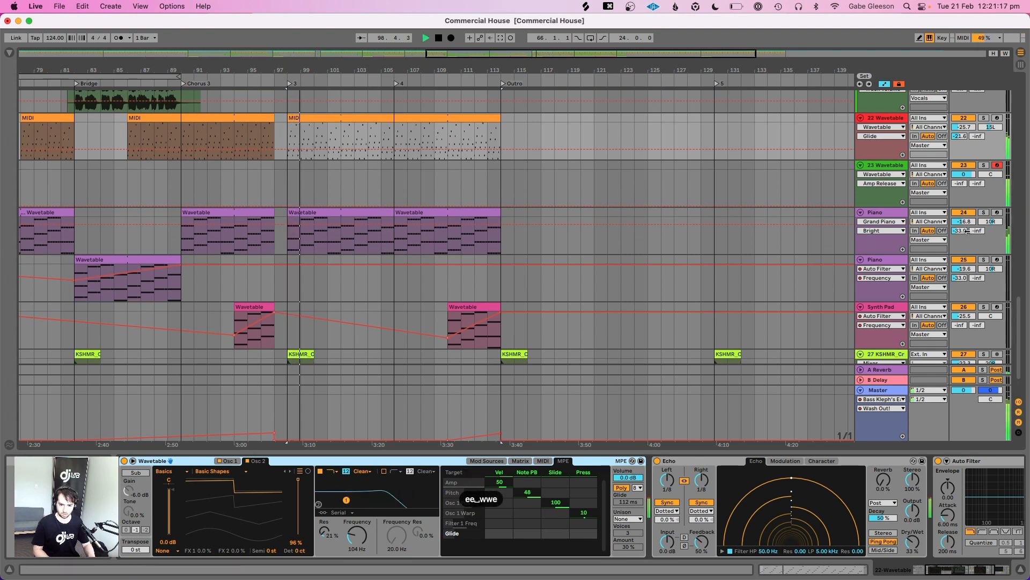
key(e)
key(space)
Lower the 23 Wavetable track volume to -7.4 dB, select that track and audition the note
click(964, 174)
drag(964, 173, 964, 185)
key(e)
click(891, 166)
key(e)
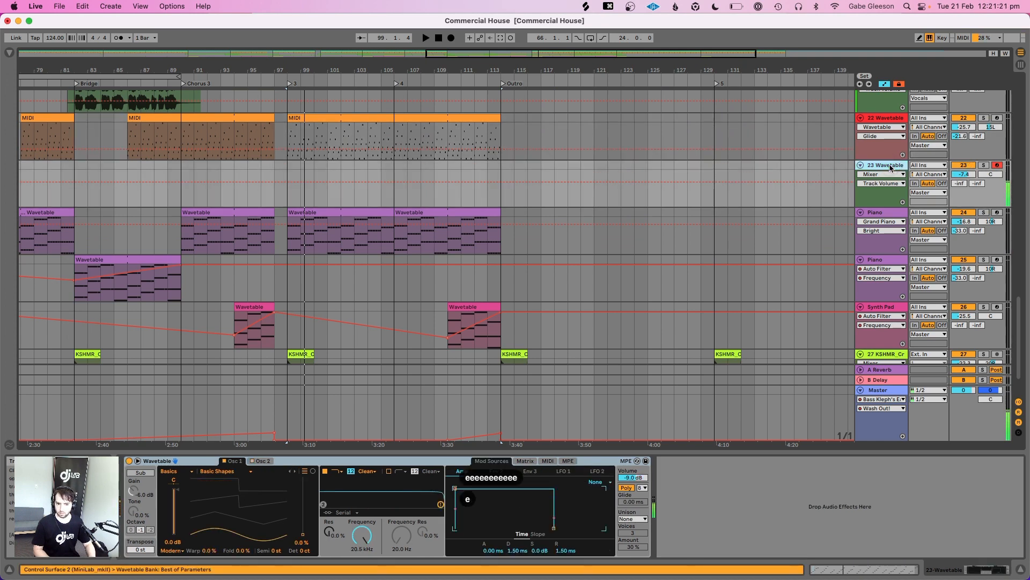
key(e)
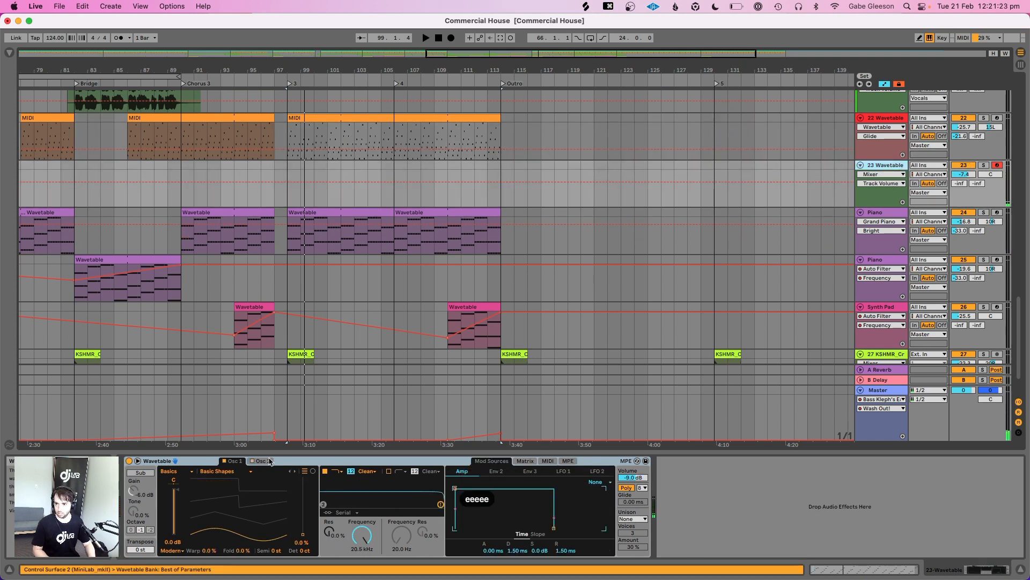
Set the 23 Wavetable's oscillator 1 wavetable position to 68 % and audition it over playback from bar 98
mouse_move(310, 518)
mouse_down()
mouse_move(310, 488)
mouse_move(301, 533)
mouse_up()
key(e)
key(space)
key(space)
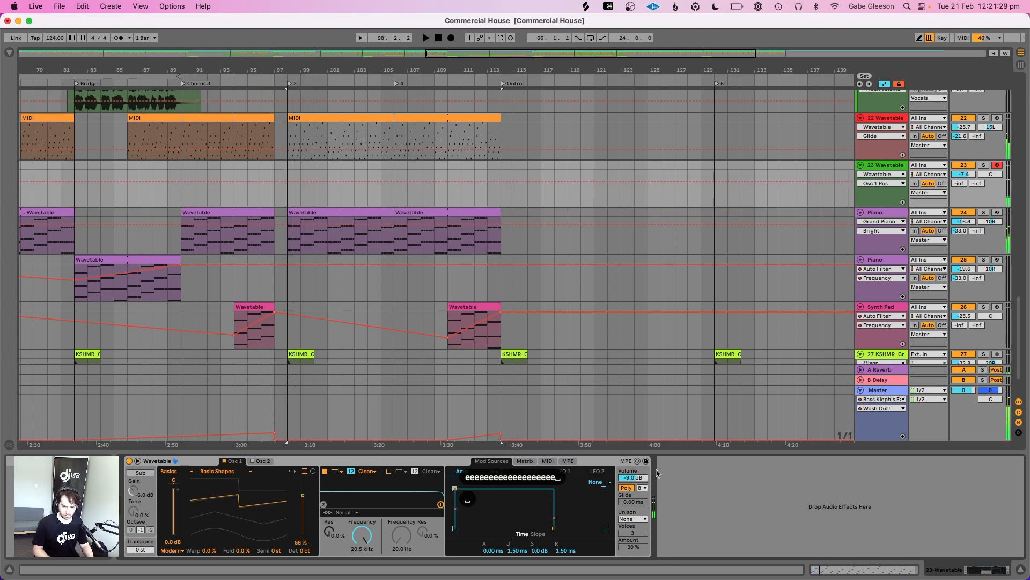
Set the synth's own volume to 0.0 dB, lower the 23 Wavetable track volume to -17.2 dB and audition a note
click(635, 478)
text(0)
key(Return)
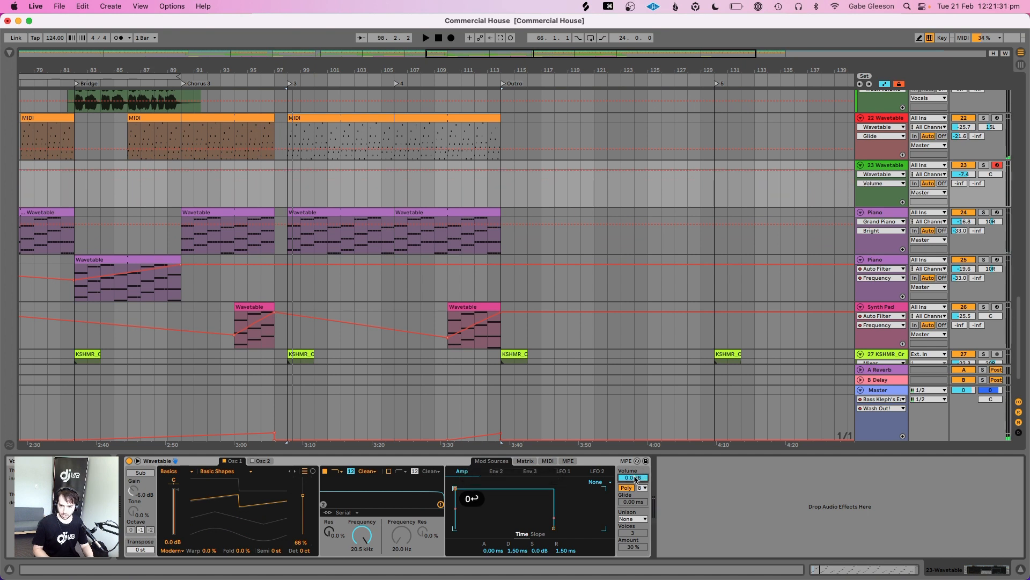
drag(969, 174, 969, 175)
key(e)
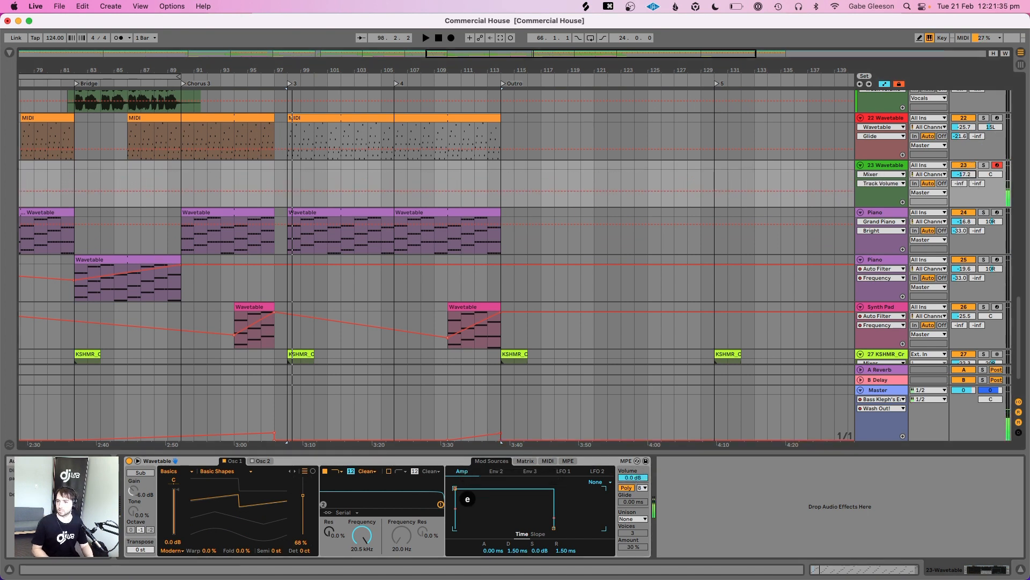
Set the 23 Wavetable's unison mode to Classic and audition the note repeatedly
click(632, 518)
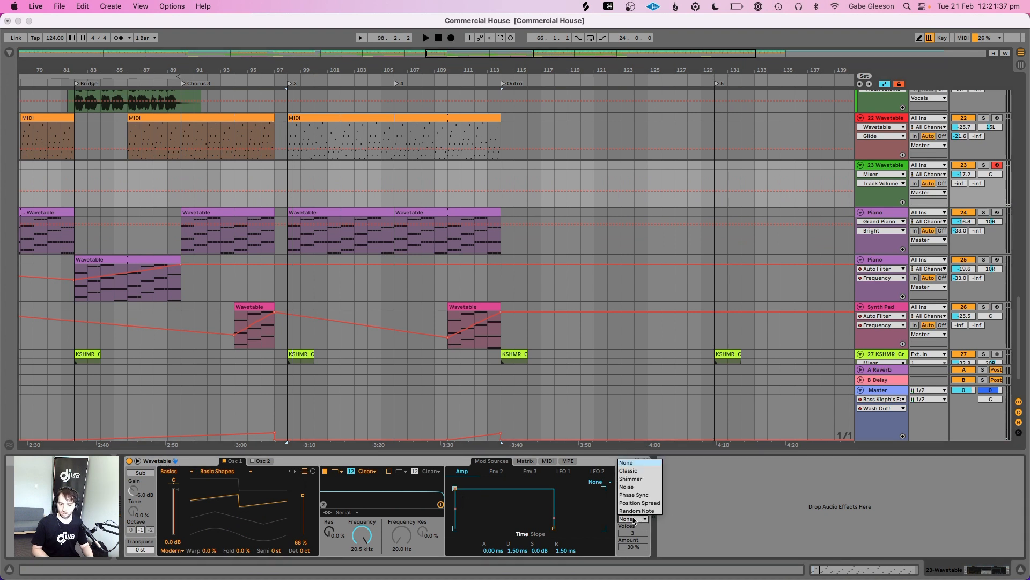
click(638, 470)
key(e)
key(e)
key(e)
key(e)
key(e)
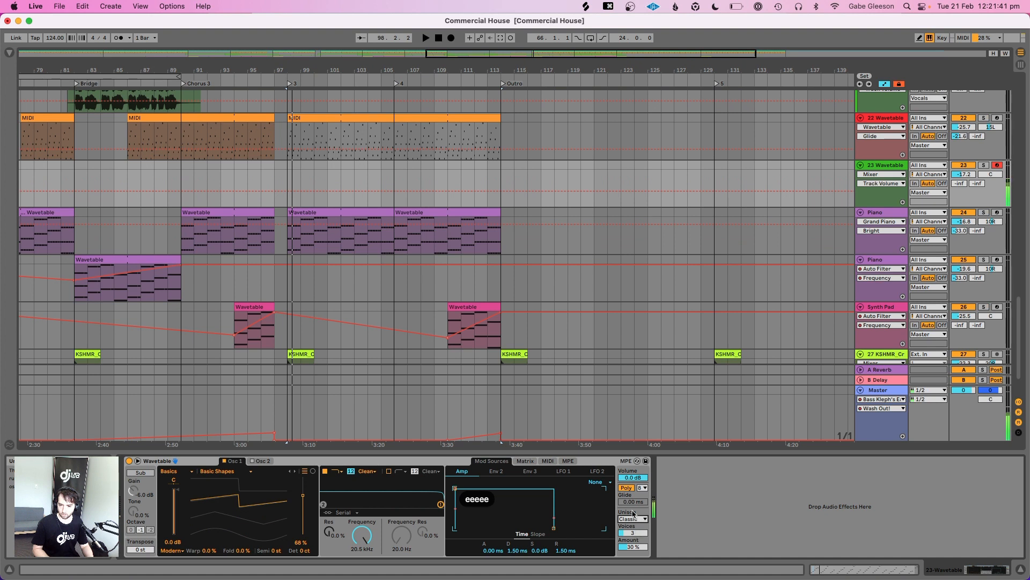
Try the Shimmer unison mode with the auditioned note and return the mode to Classic
click(632, 518)
click(638, 479)
key(e)
key(e)
key(e)
click(633, 518)
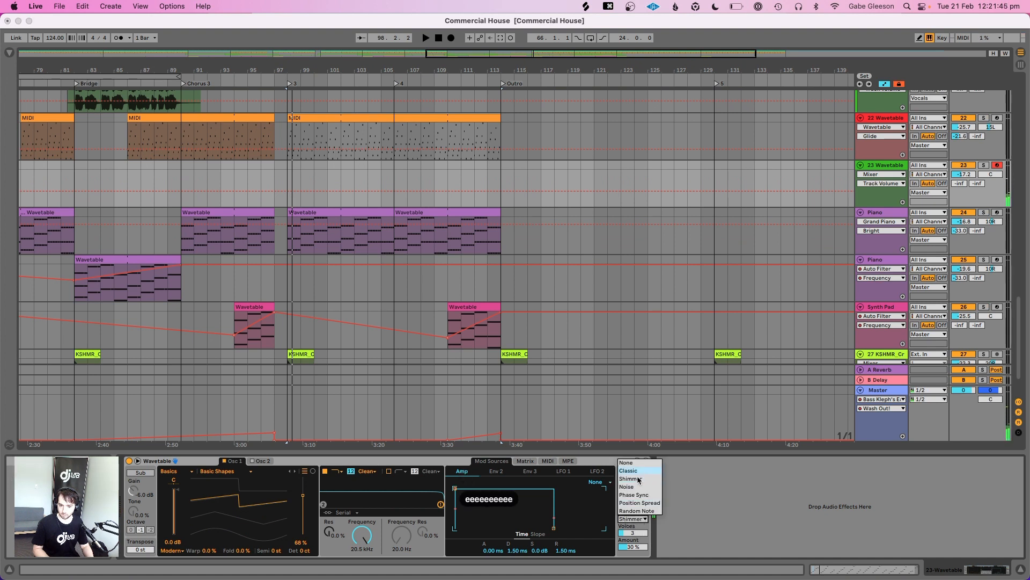
click(637, 470)
key(e)
Set the Classic unison to 8 voices with an amount of 60 % while repeatedly auditioning the note
drag(633, 540, 634, 555)
key(e)
key(e)
key(e)
key(e)
key(e)
key(e)
key(e)
key(e)
key(e)
key(e)
key(e)
key(e)
key(e)
key(e)
key(e)
key(e)
key(e)
key(e)
key(e)
key(e)
key(e)
key(e)
key(e)
key(e)
key(e)
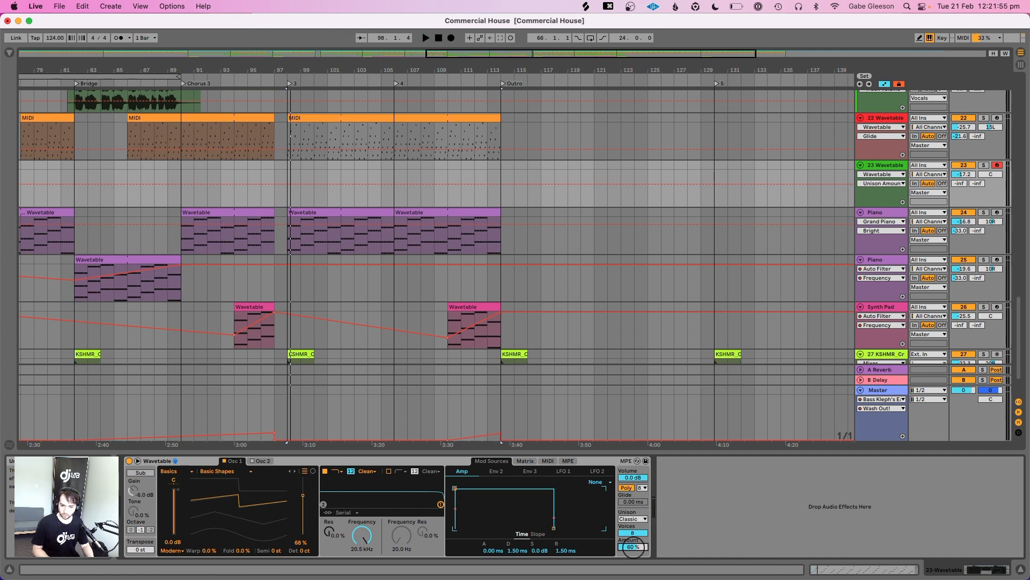
key(e)
key(e)
key(e)
key(e)
key(e)
key(e)
key(e)
Lower the unison amount to 0.0 % while auditioning the note alone and over playback from bar 98
mouse_move(633, 547)
mouse_down()
mouse_move(633, 561)
mouse_move(634, 550)
mouse_up()
key(e)
key(e)
key(e)
key(e)
key(space)
key(e)
key(e)
key(e)
key(e)
key(e)
key(e)
key(e)
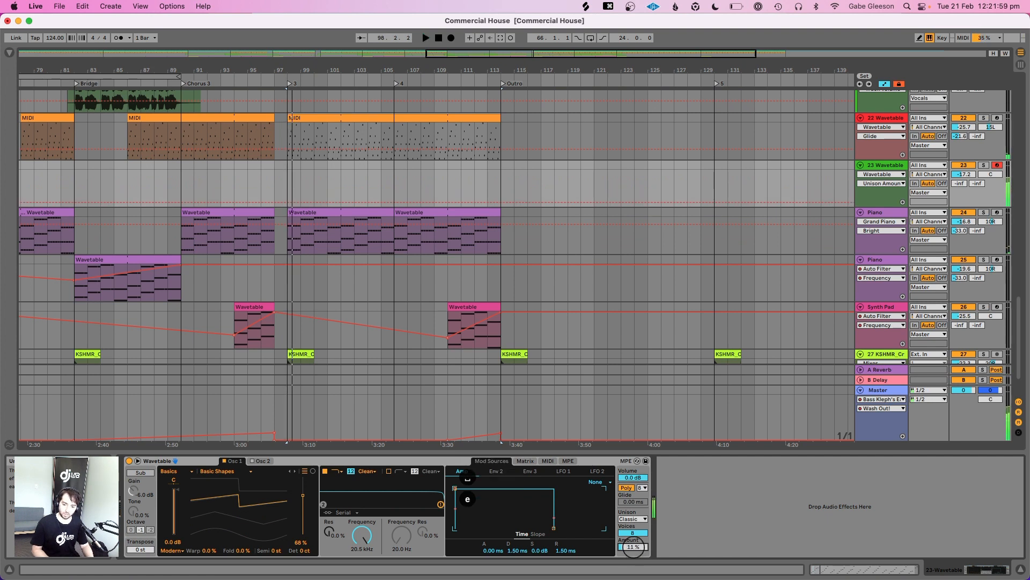
key(space)
key(space)
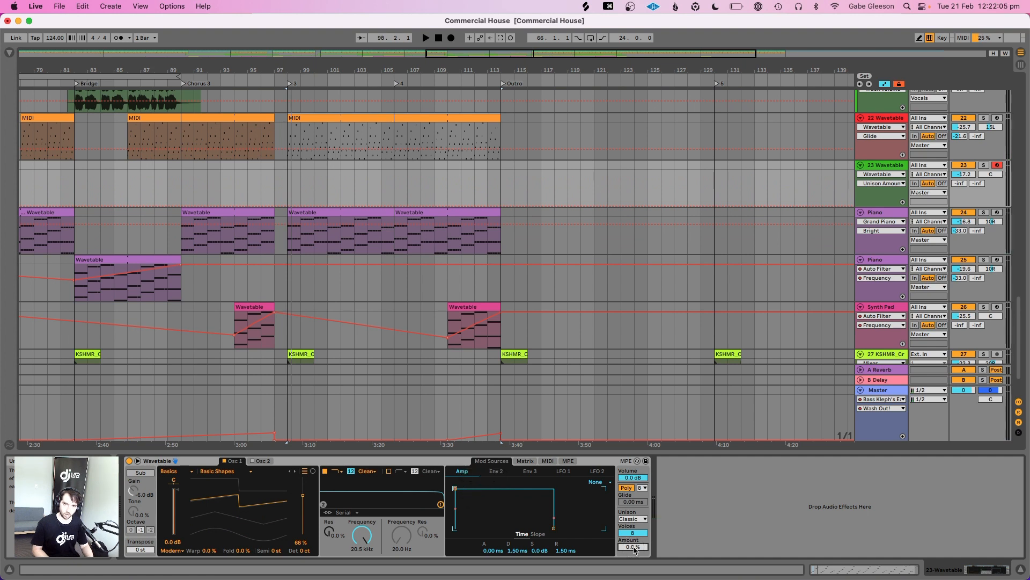
key(e)
key(e)
key(e)
key(e)
key(e)
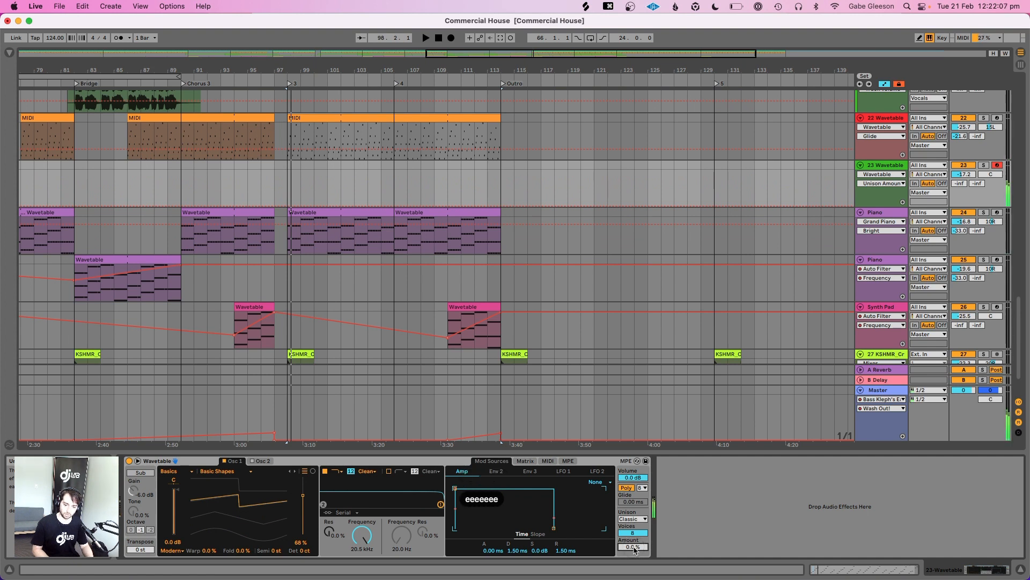
Set the 23 Wavetable's unison amount to 35 % while repeatedly auditioning the note
drag(633, 547, 634, 549)
key(e)
key(e)
key(e)
key(e)
key(e)
key(e)
key(e)
key(e)
key(e)
key(e)
key(e)
key(e)
key(e)
key(e)
key(e)
key(e)
key(e)
key(e)
key(e)
key(e)
key(e)
key(e)
key(e)
key(e)
key(e)
key(e)
key(e)
key(e)
key(e)
key(e)
key(e)
key(e)
key(e)
key(e)
key(e)
key(e)
key(e)
key(e)
key(e)
key(e)
key(e)
key(e)
key(e)
key(e)
key(e)
key(e)
key(e)
key(e)
key(e)
key(e)
key(e)
key(e)
key(e)
key(e)
key(e)
key(e)
key(e)
key(e)
key(e)
key(e)
key(e)
key(e)
key(e)
key(e)
key(e)
key(e)
key(e)
key(e)
key(e)
key(e)
key(e)
key(e)
key(e)
key(e)
key(e)
key(e)
key(e)
key(e)
key(e)
key(e)
key(e)
key(e)
key(e)
key(e)
key(e)
key(e)
key(e)
key(e)
key(e)
key(e)
key(e)
key(e)
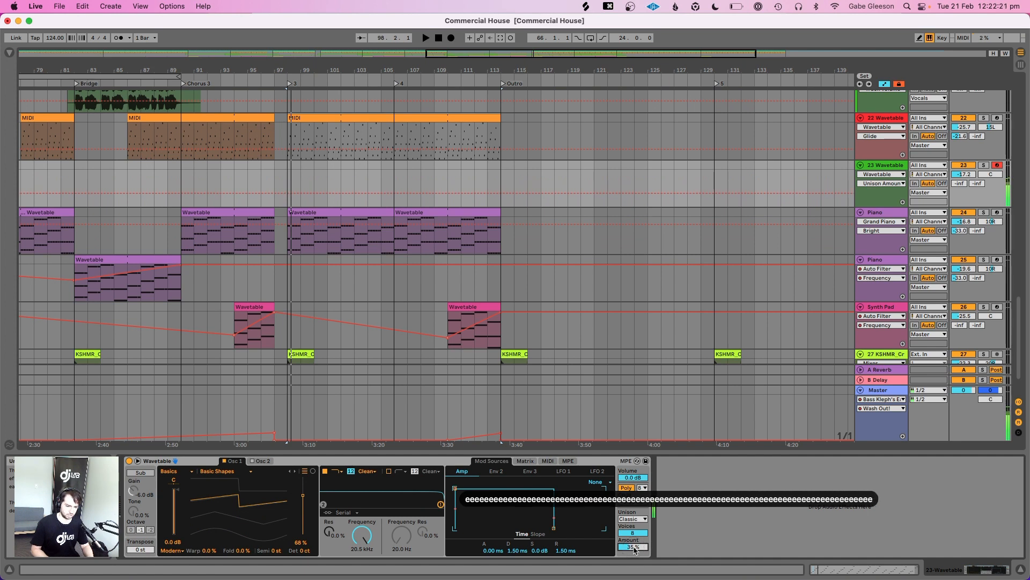
key(e)
key(e)
key(e)
Lower the 23 Wavetable track volume to -22.0 dB while auditioning the note
drag(966, 174, 966, 177)
key(e)
key(e)
key(e)
key(e)
key(e)
key(e)
key(e)
key(e)
key(e)
key(e)
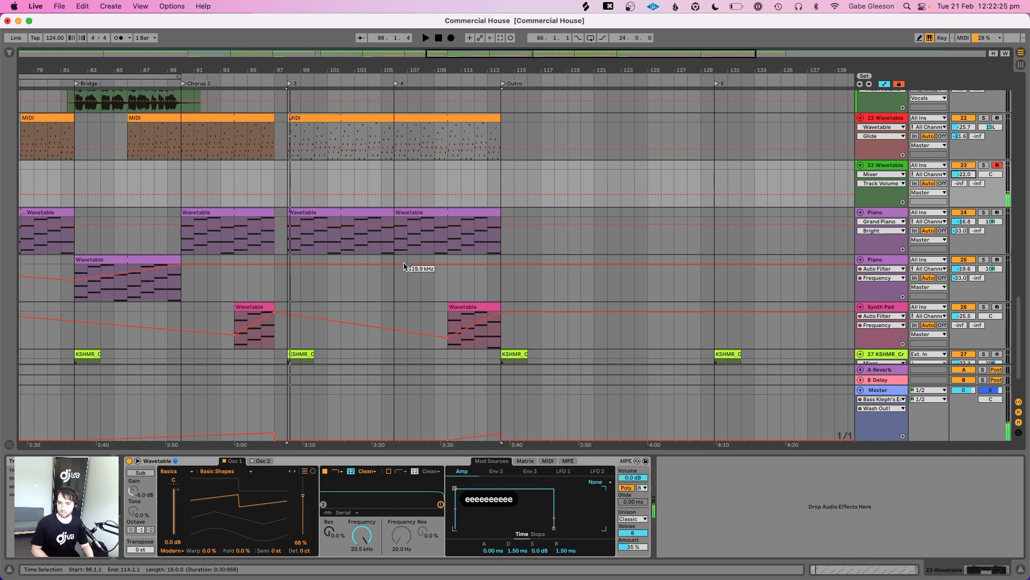
Record a held D#5 note on the 23 Wavetable track from bar 98 for just over one bar
click(9, 52)
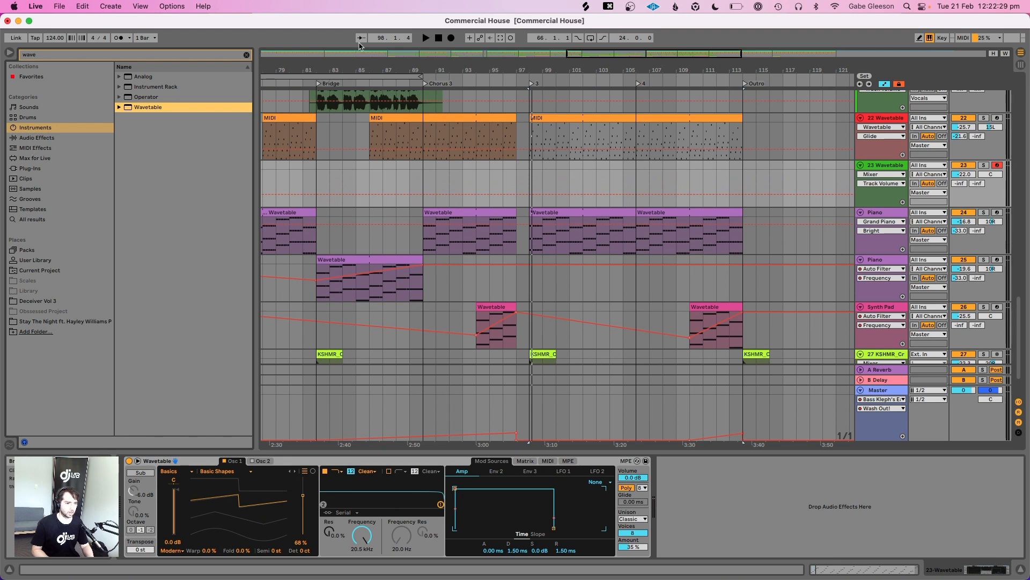
click(450, 38)
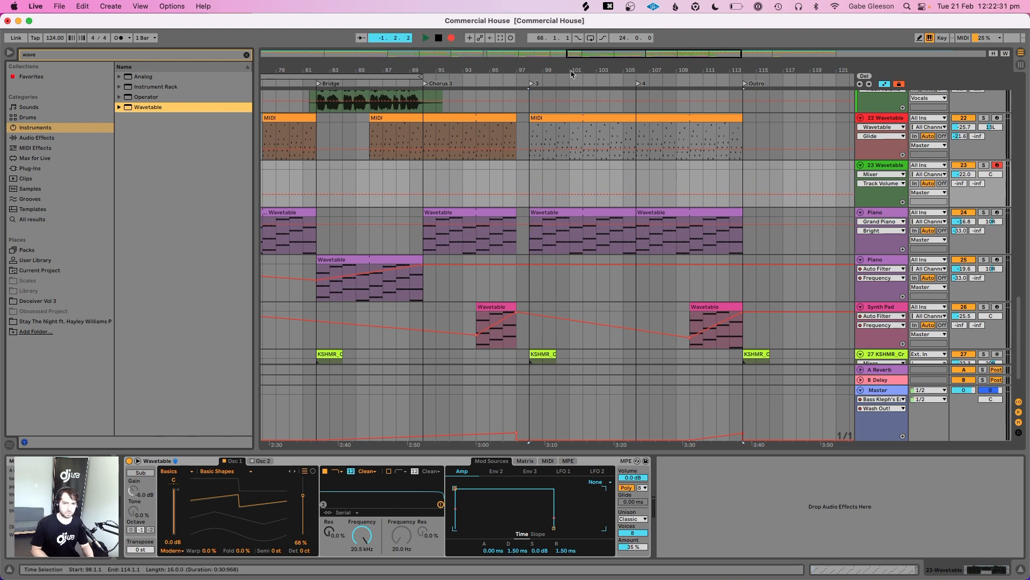
drag(565, 71, 564, 75)
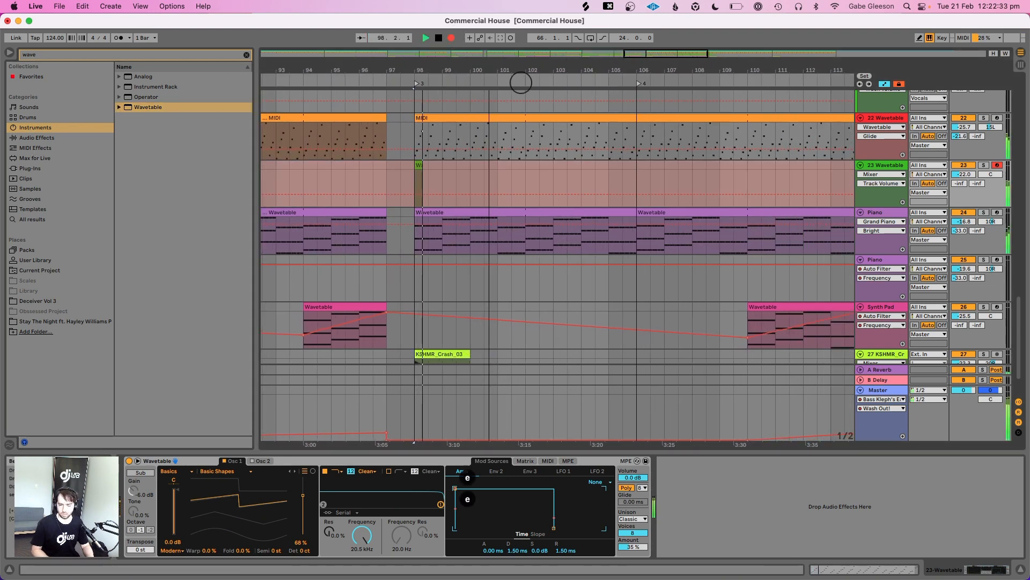
key(e)
key(space)
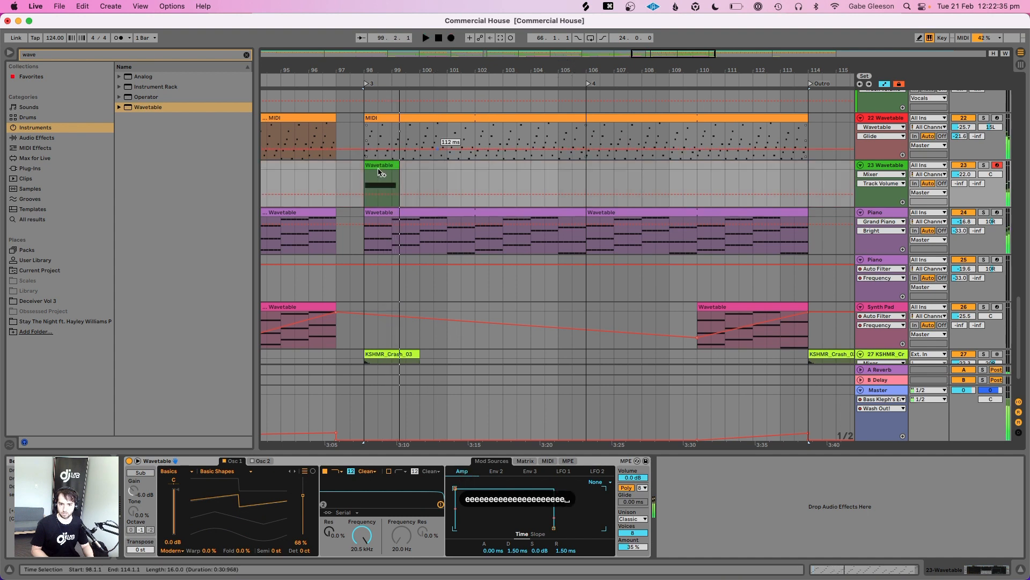
Consolidate the 23 Wavetable recording into one eight-bar clip spanning bars 98 to 106
click(561, 162)
drag(580, 177, 587, 170)
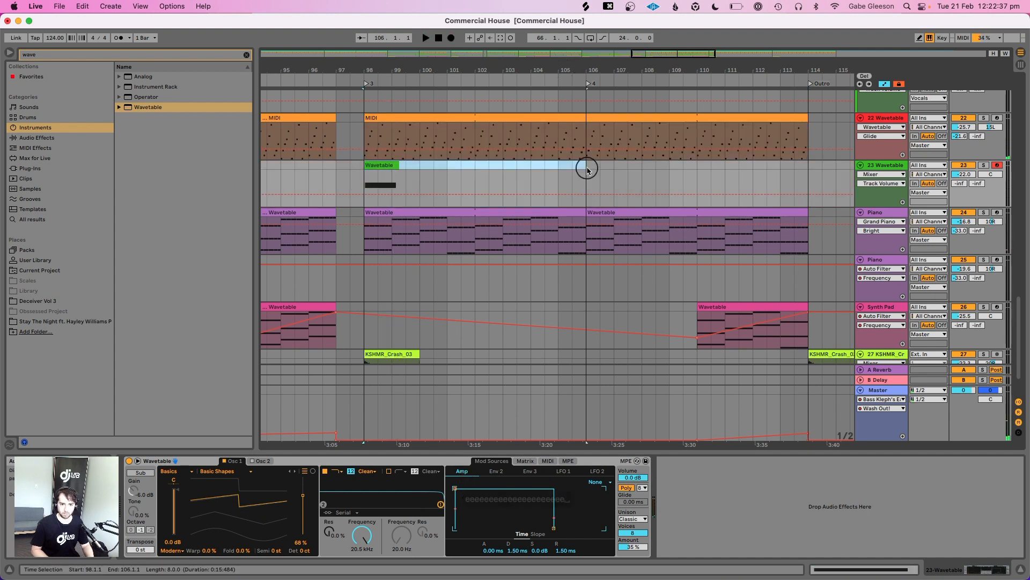
key(super+j)
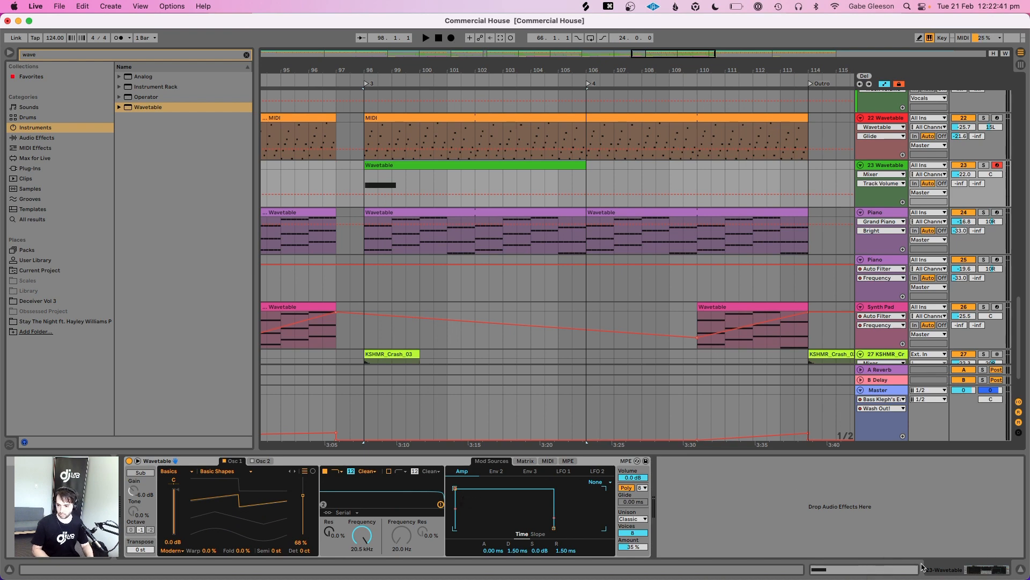
Quantize the D#5 note, stretch it to the end of the eight-bar clip, and play it with the track volume at -27.0 dB
click(890, 569)
click(636, 378)
key(super+a)
key(super+u)
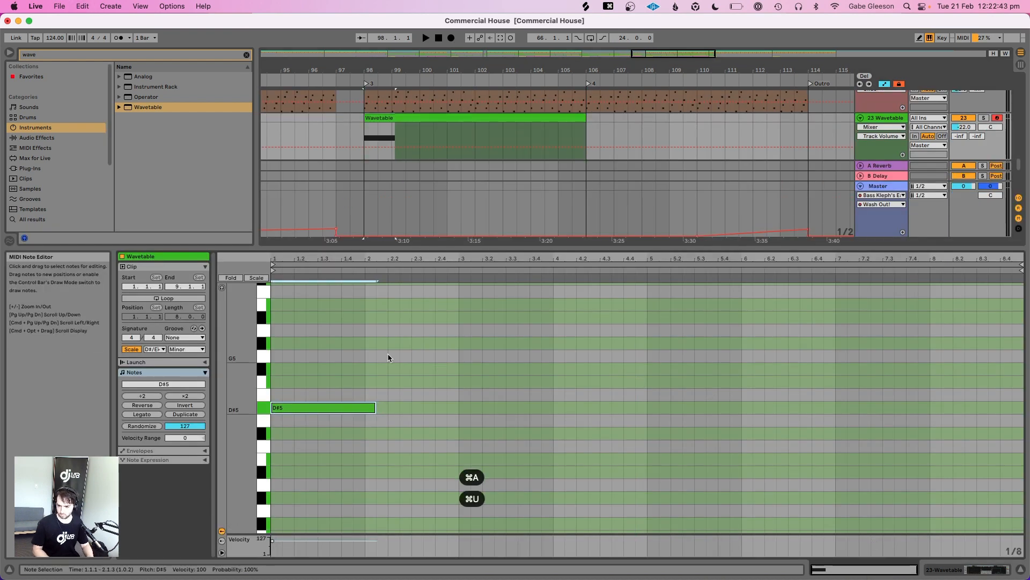
drag(378, 407, 1014, 394)
key(space)
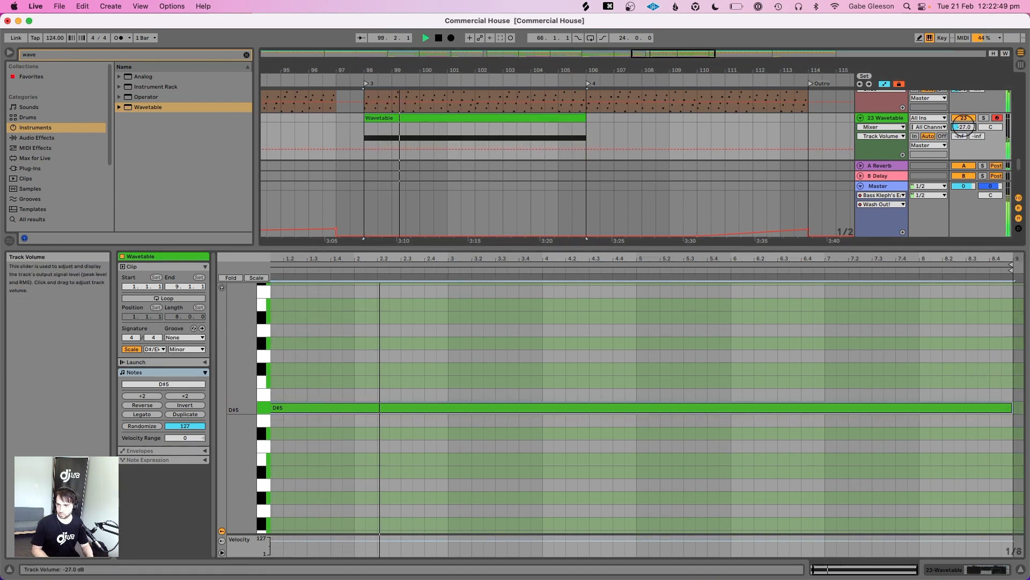
Search the audio effects for "rever" and add the stock Reverb after the Wavetable on track 23
click(979, 563)
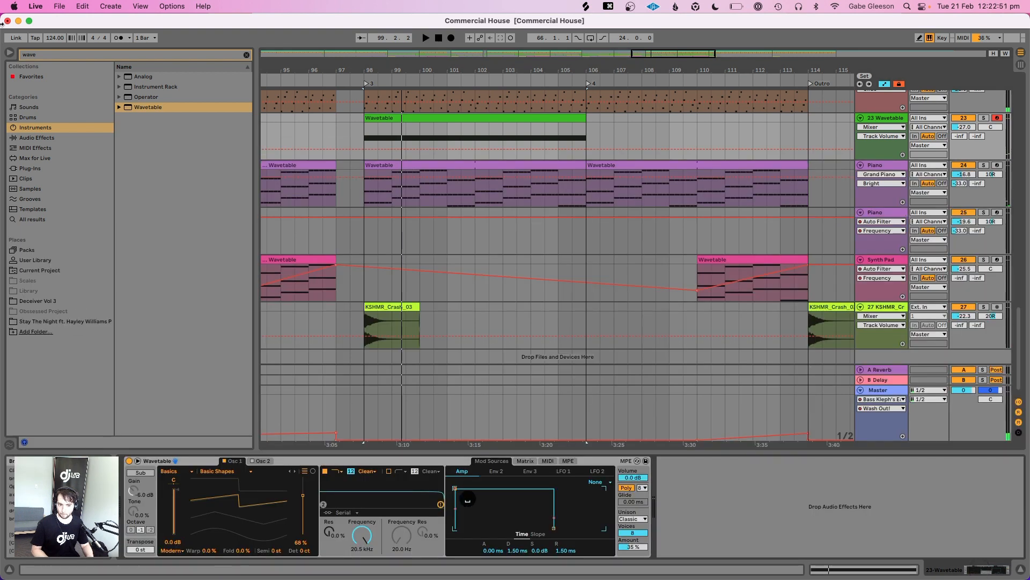
click(55, 139)
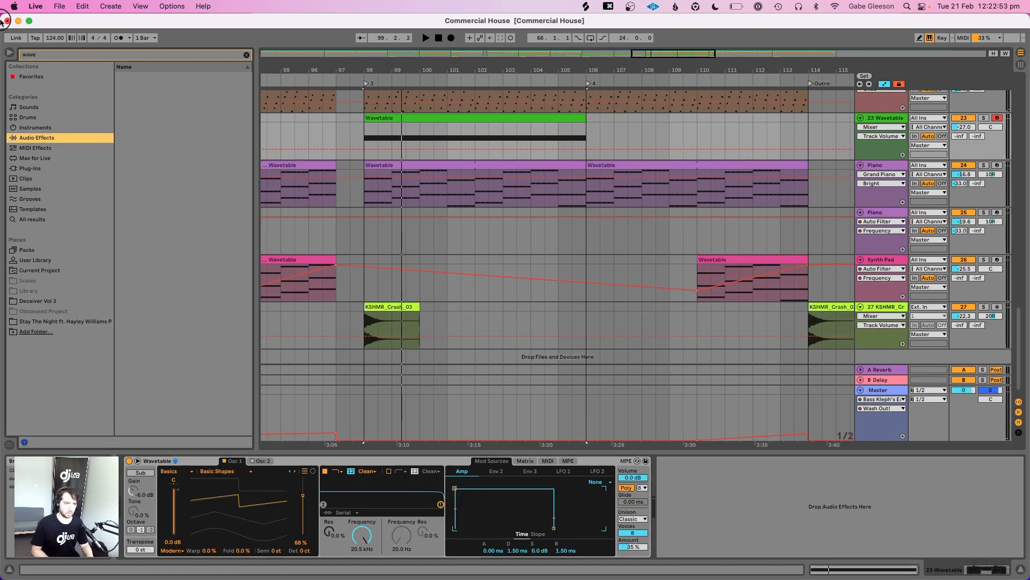
text(rever)
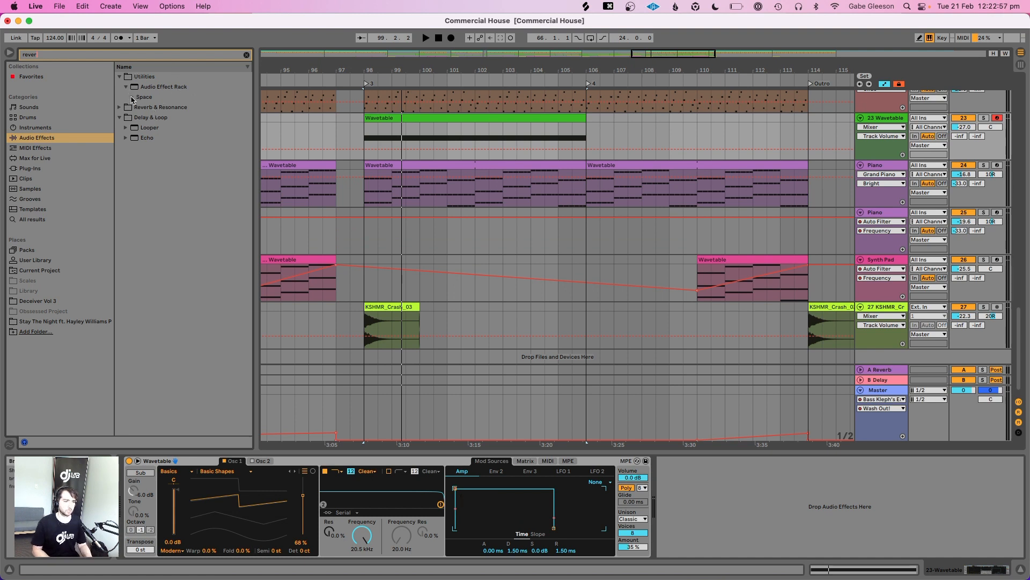
click(132, 98)
click(132, 98)
click(126, 87)
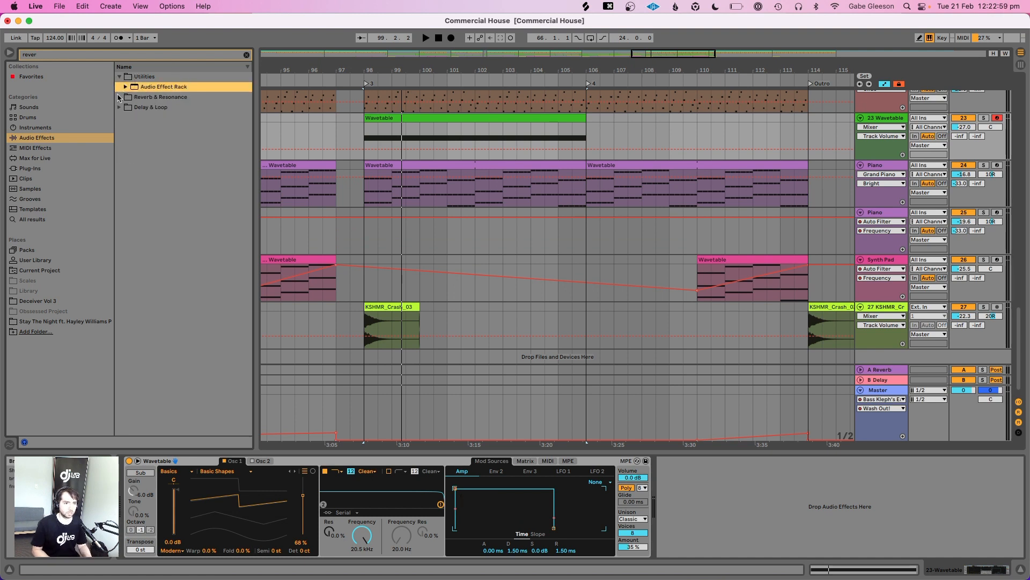
click(120, 98)
click(149, 117)
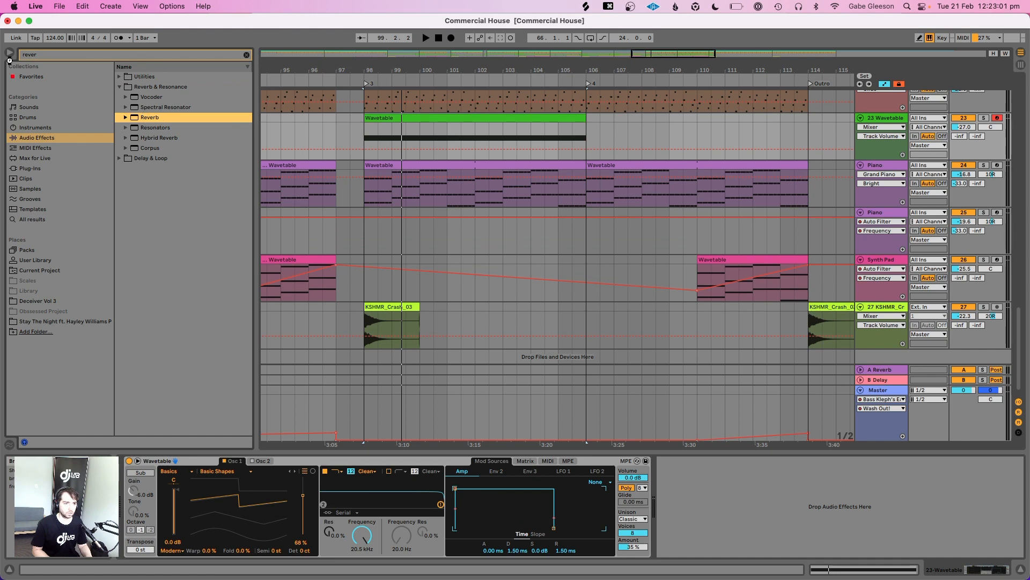
key(Return)
key(super+alt+b)
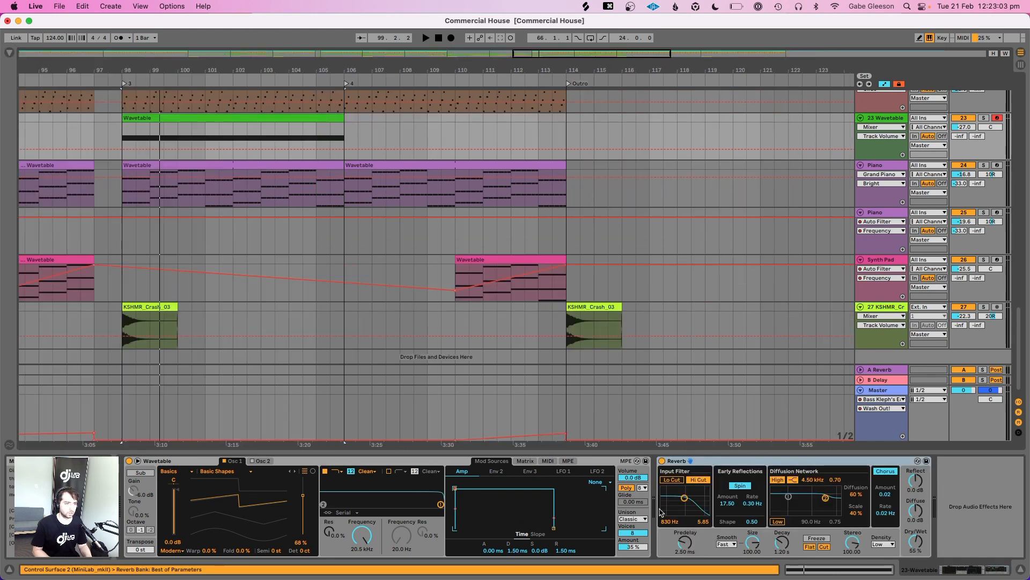
Turn the Reverb's input low cut on and high cut off, set the filter to 2.23 kHz, and play from bar 98
click(672, 480)
click(699, 480)
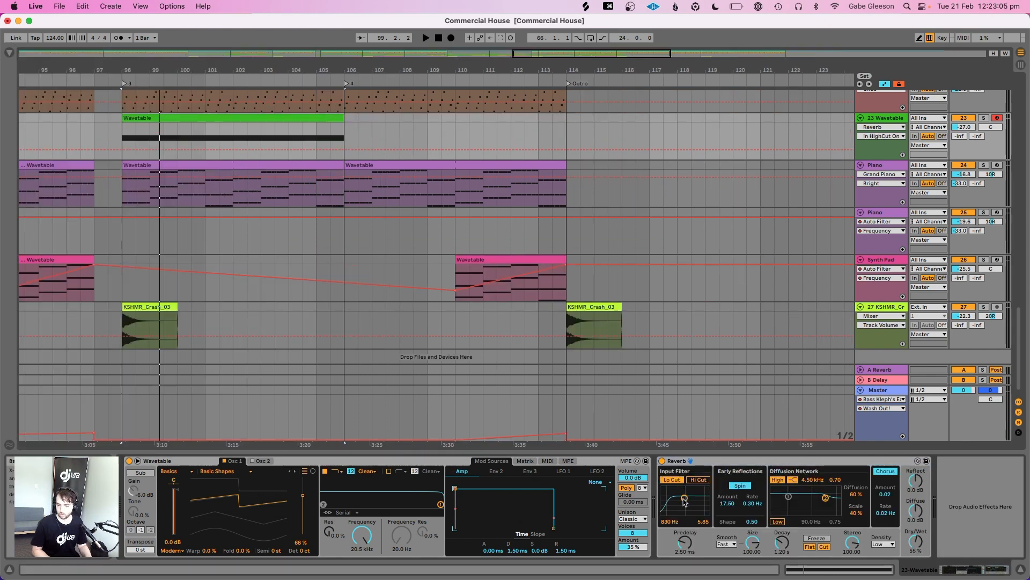
key(space)
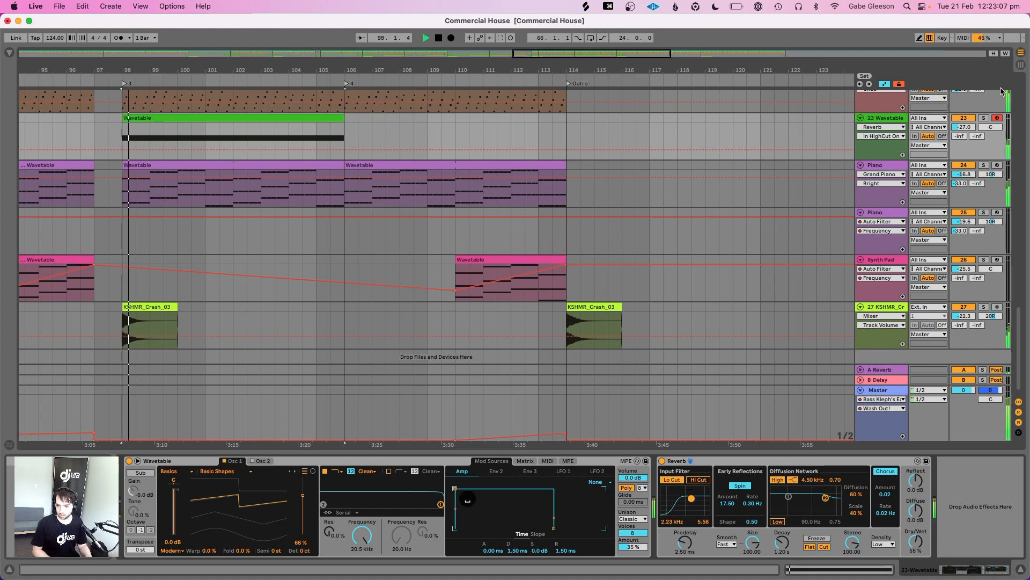
Solo the 23 Wavetable and set its Reverb to 63 % dry/wet with a 5.60 ms predelay
click(986, 118)
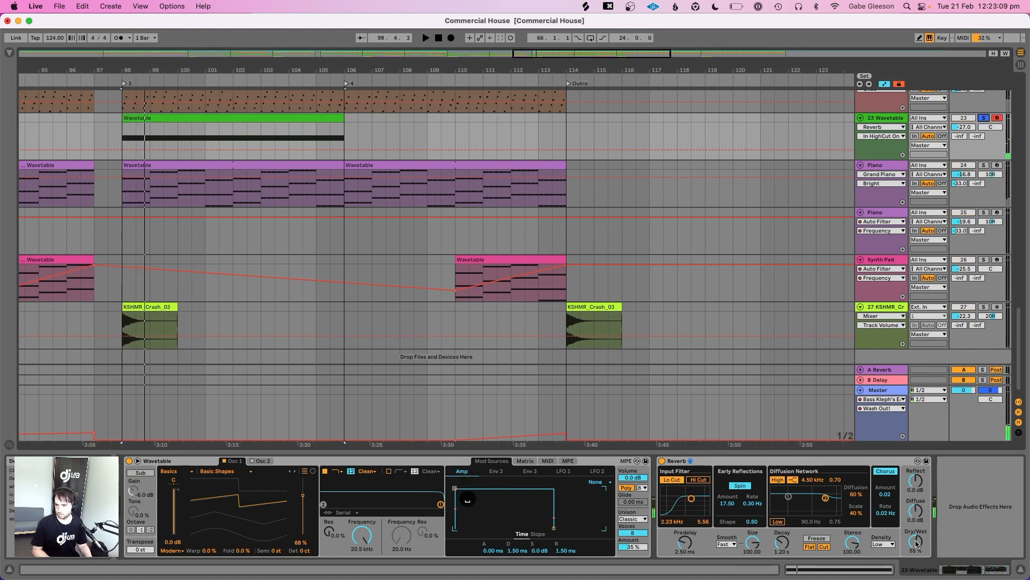
drag(917, 543, 916, 537)
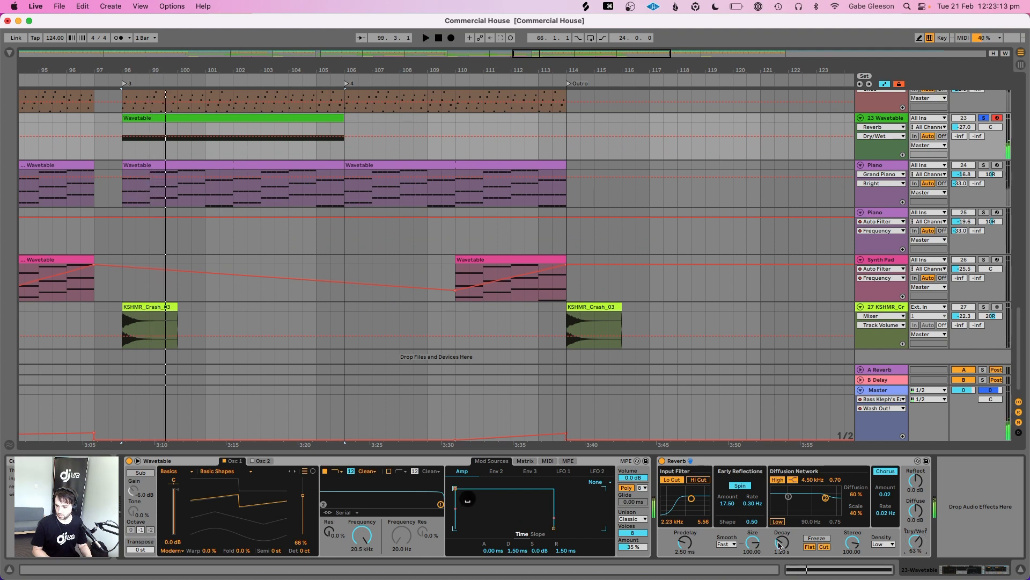
click(782, 541)
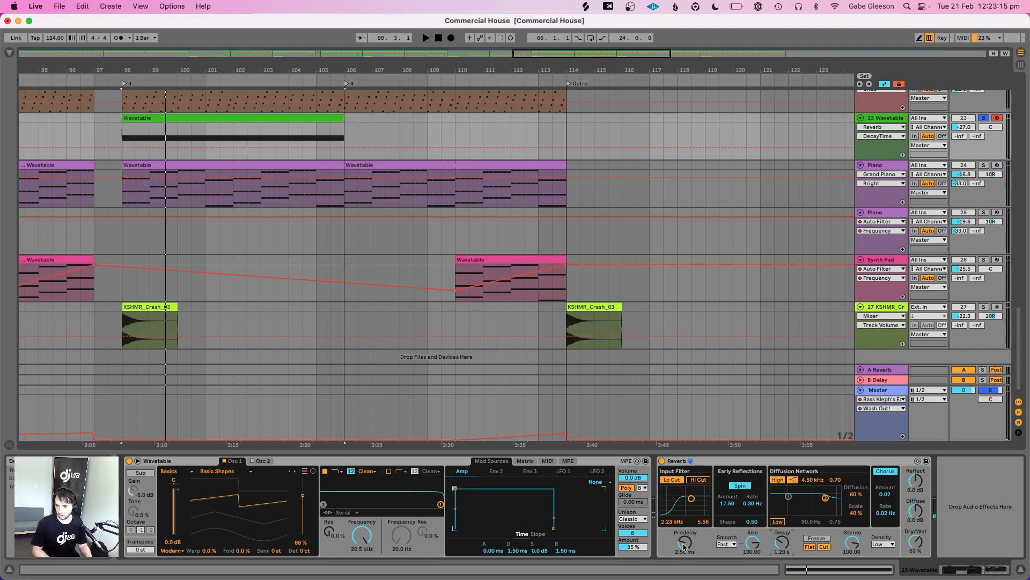
drag(684, 546, 684, 540)
key(space)
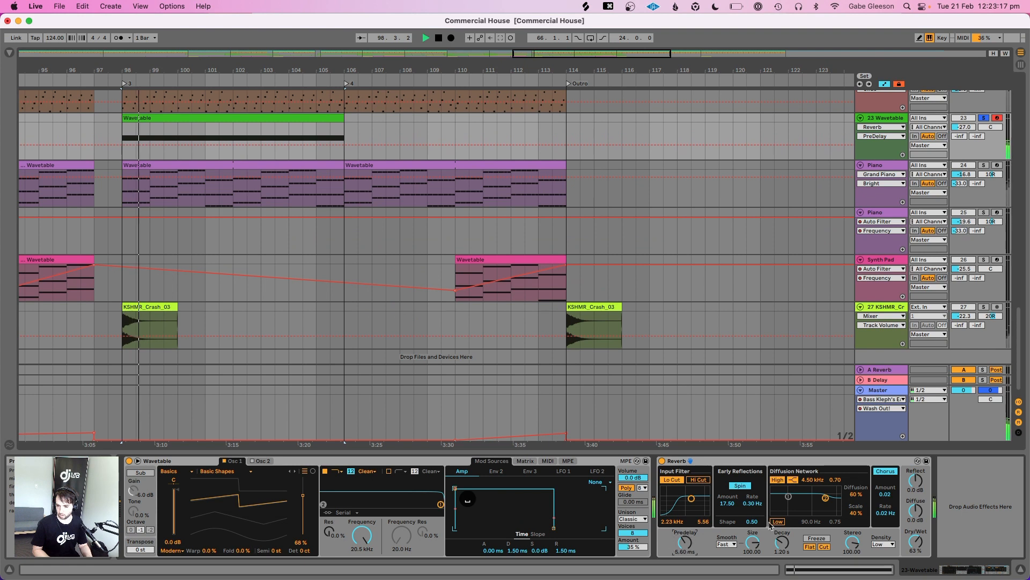
Set the Reverb's decay to 2.64 s and replay the soloed synth
key(space)
drag(786, 541, 786, 536)
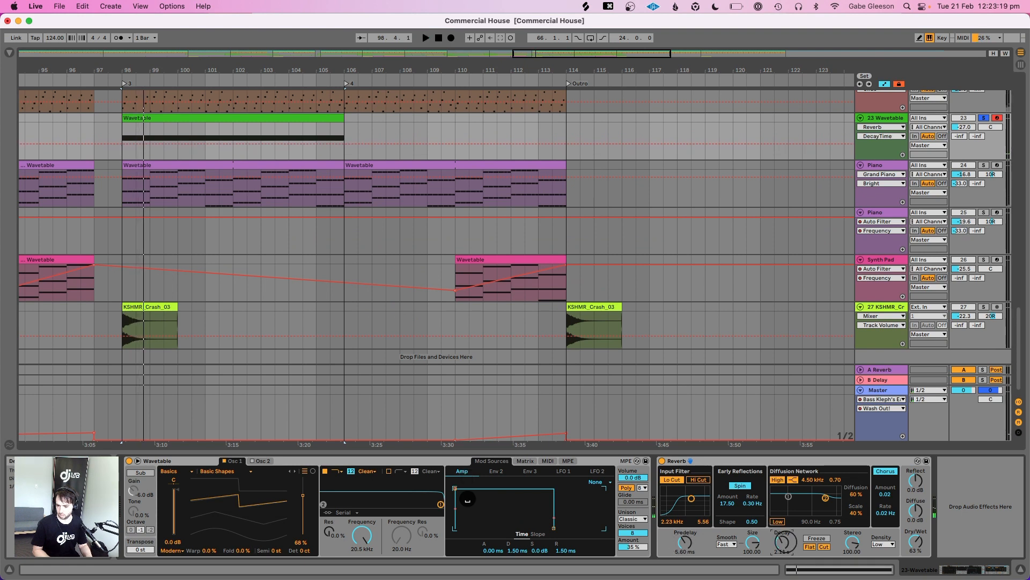
key(space)
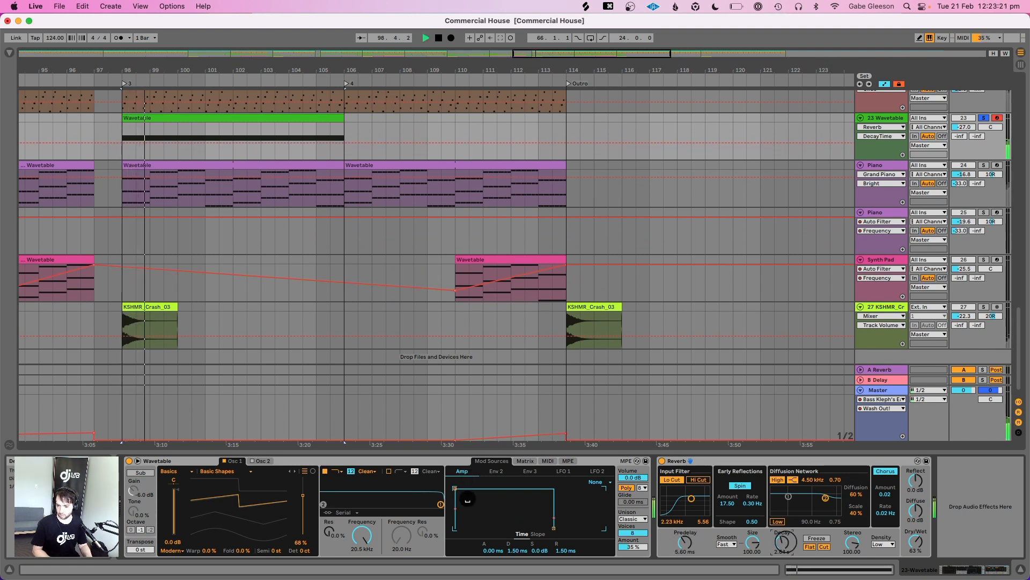
key(space)
click(916, 542)
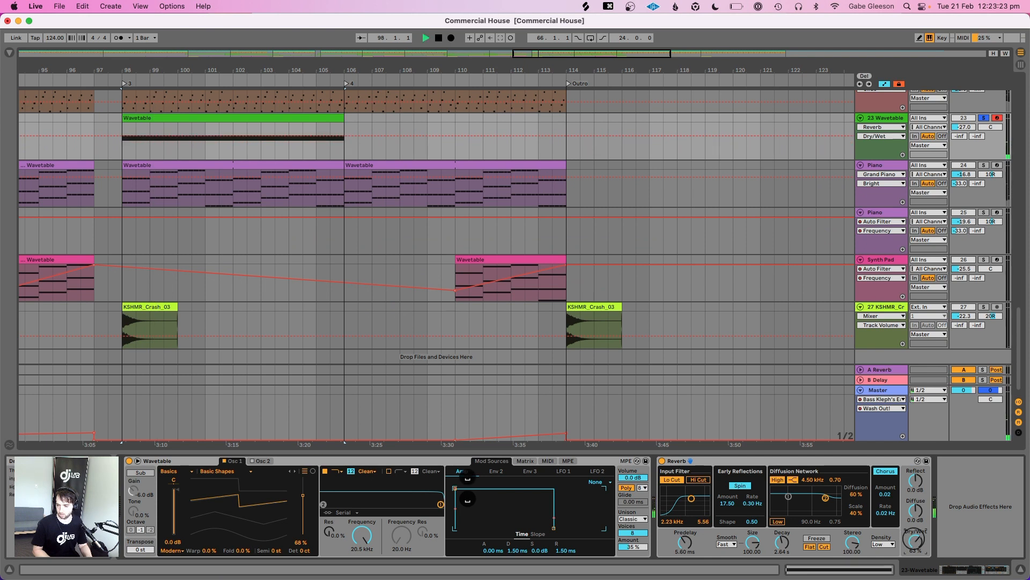
Unsolo the 23 Wavetable and lower its track volume to -36.0 dB during full playback
click(984, 118)
drag(965, 127, 969, 127)
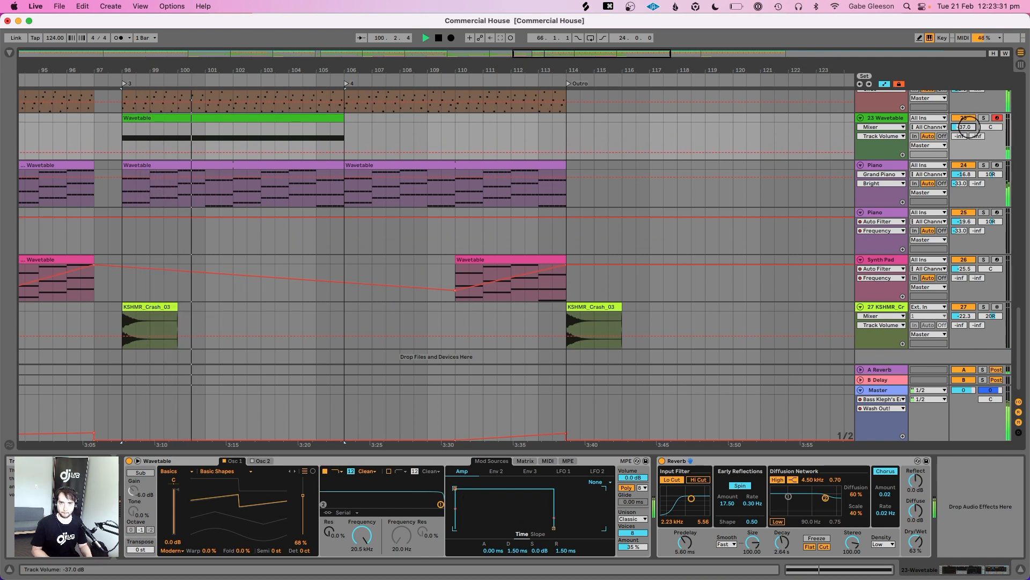
drag(969, 127, 970, 128)
key(space)
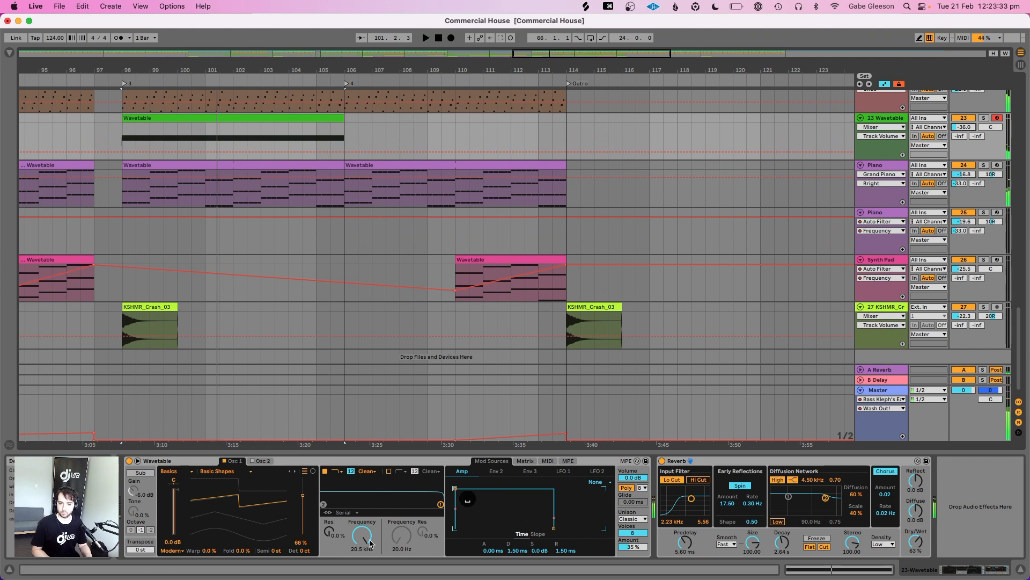
Lower the Wavetable's first filter frequency to 5.47 kHz, listening in the mix and with the track soloed
key(space)
drag(362, 537, 362, 553)
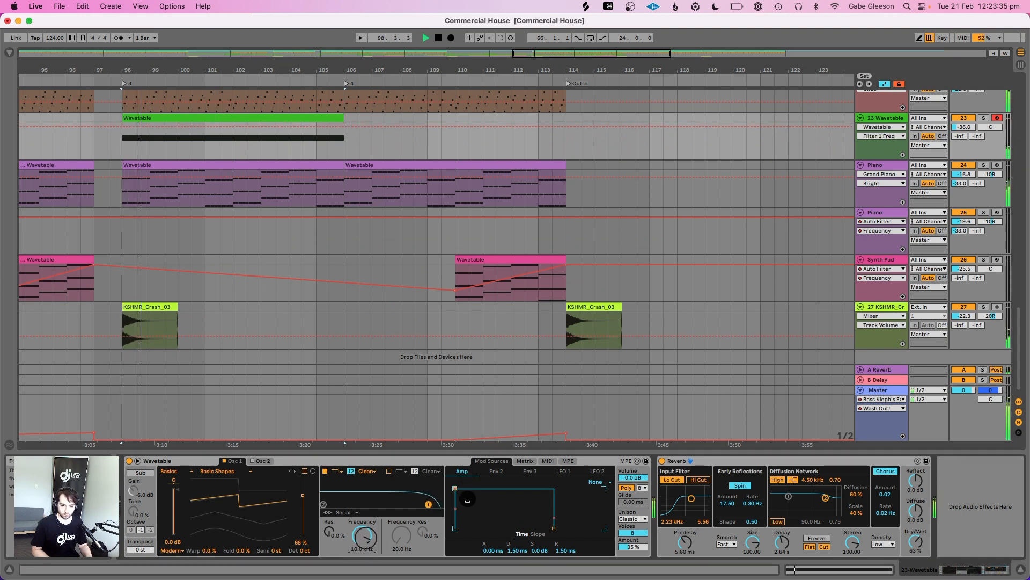
click(985, 119)
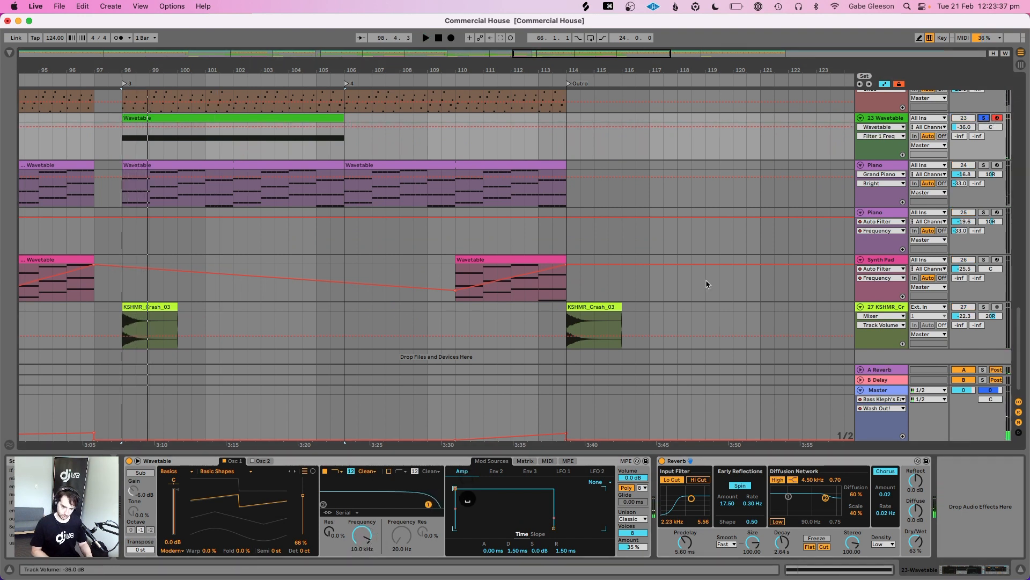
key(space)
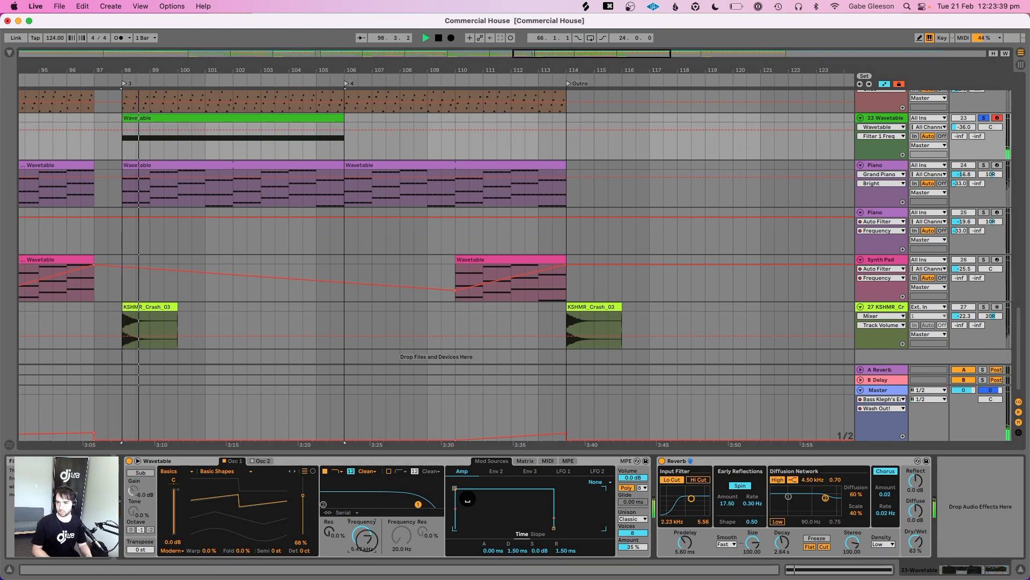
drag(363, 536, 362, 549)
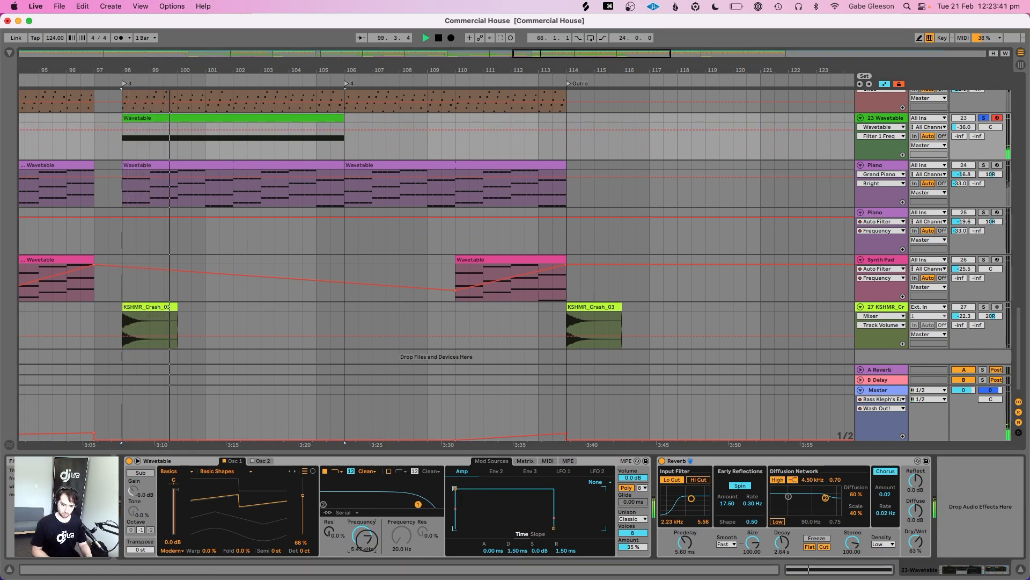
key(space)
key(space)
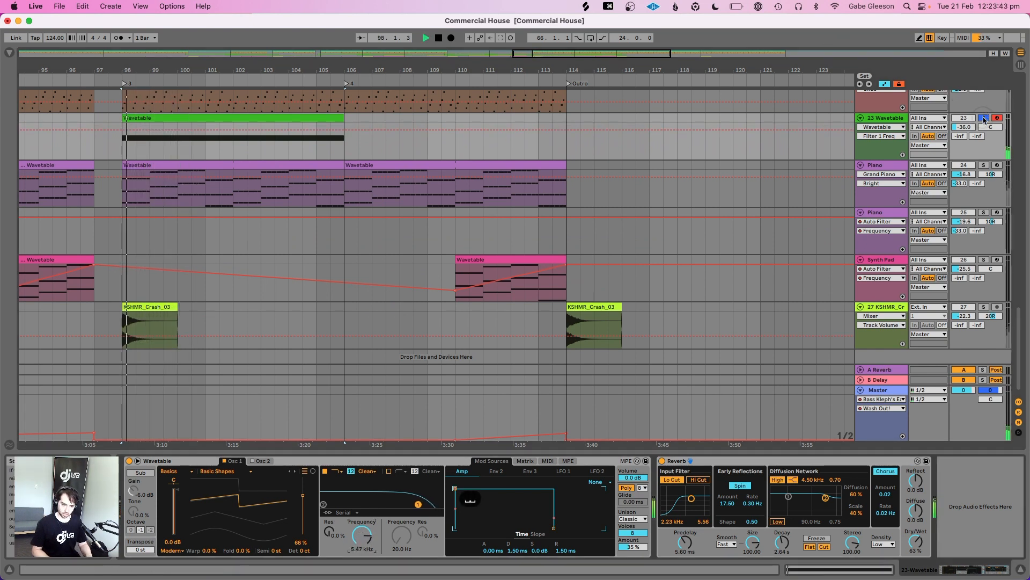
Unsolo the 23 Wavetable and set its track volume to -35.6 dB while playing the full arrangement
click(983, 118)
click(970, 127)
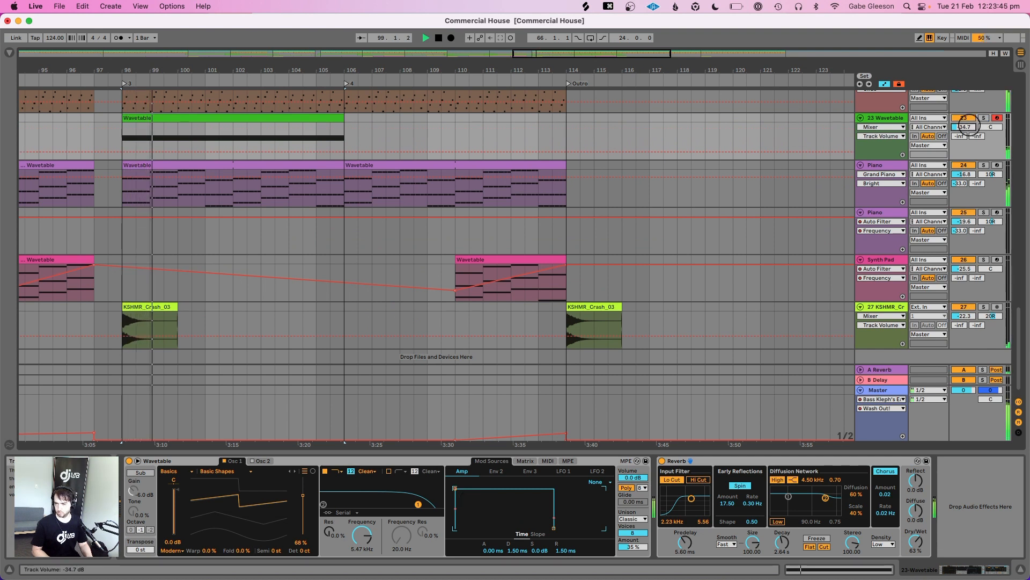
drag(970, 127, 970, 124)
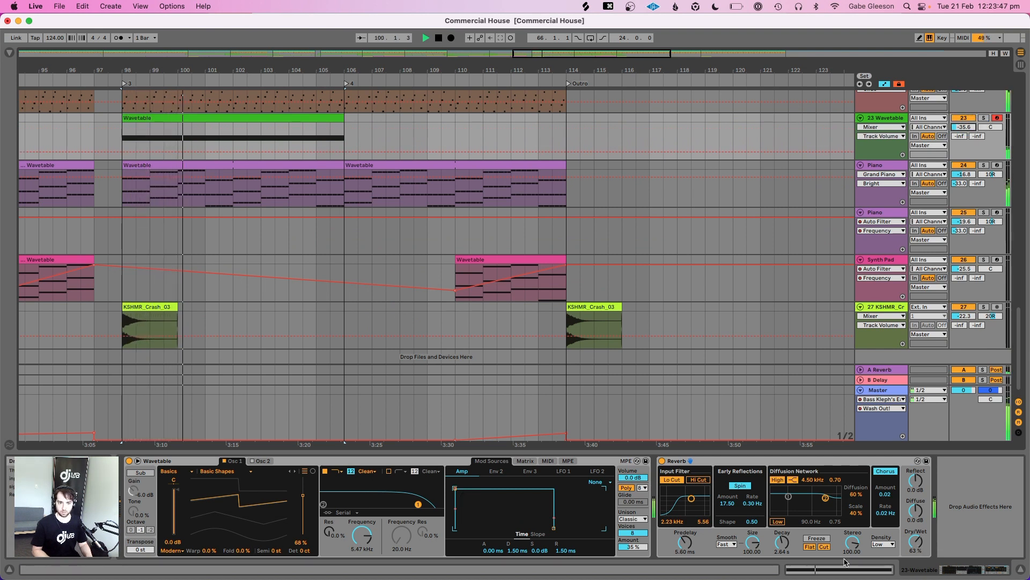
click(202, 70)
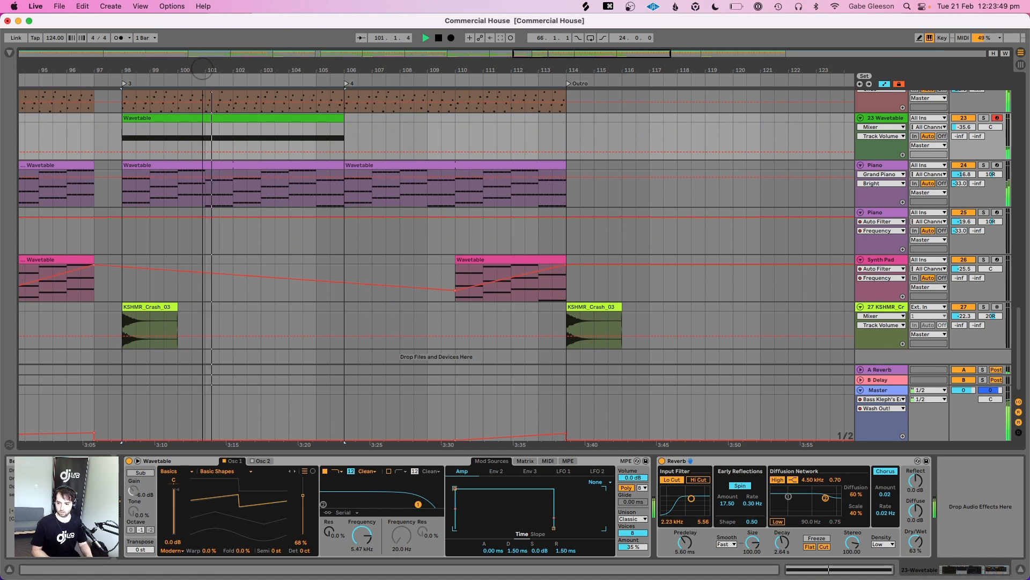
Turn on looping for the 23 Wavetable clip starting at bar 98 and extend the clip to bar 114
drag(202, 70, 348, 69)
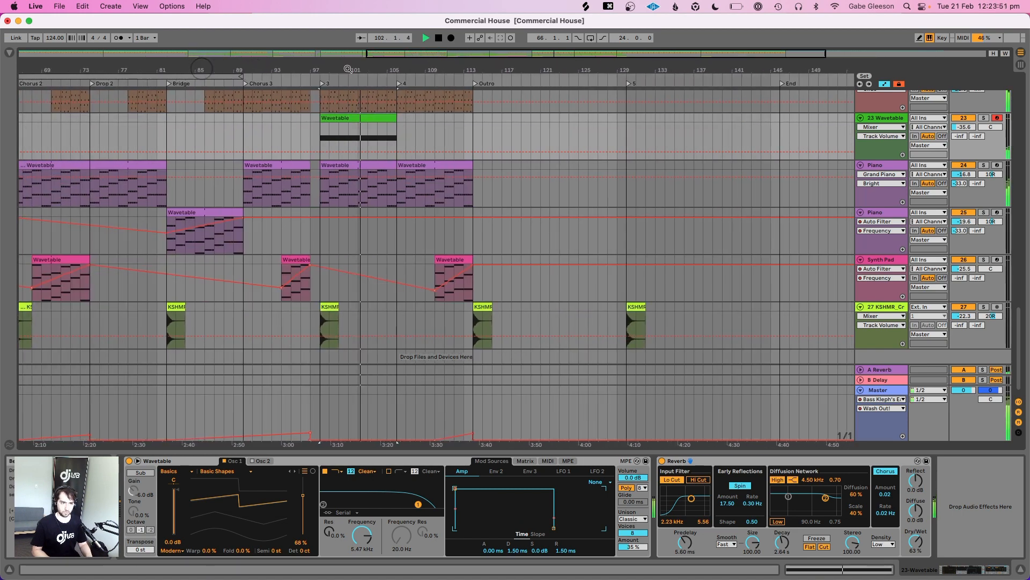
double_click(349, 118)
key(space)
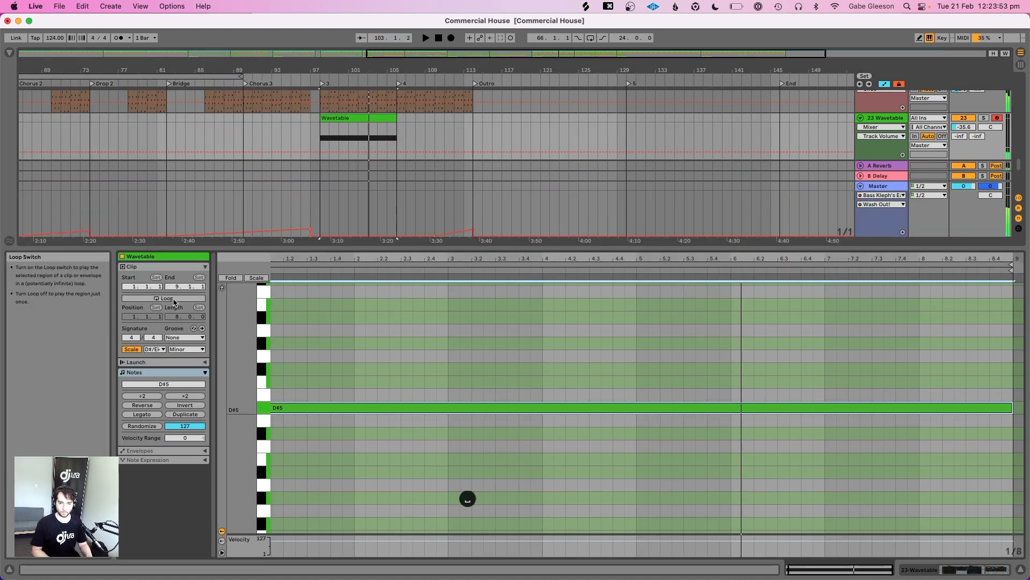
click(174, 301)
key(space)
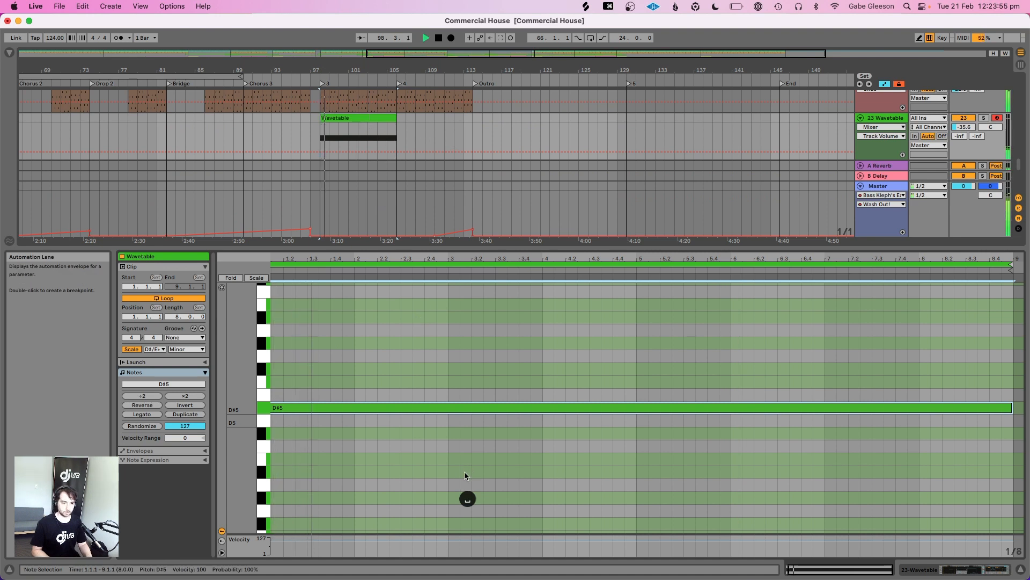
key(a)
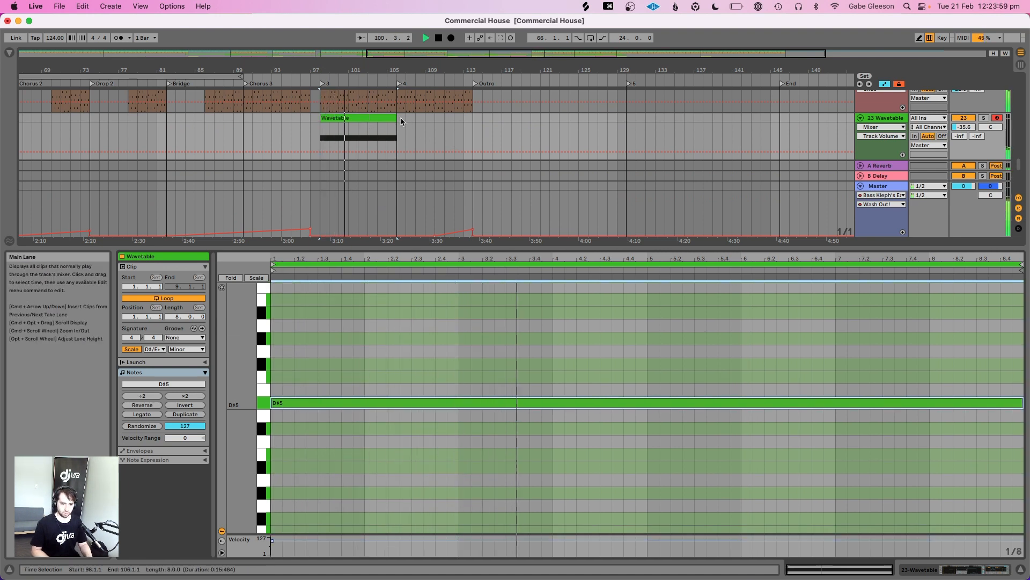
drag(399, 117, 471, 117)
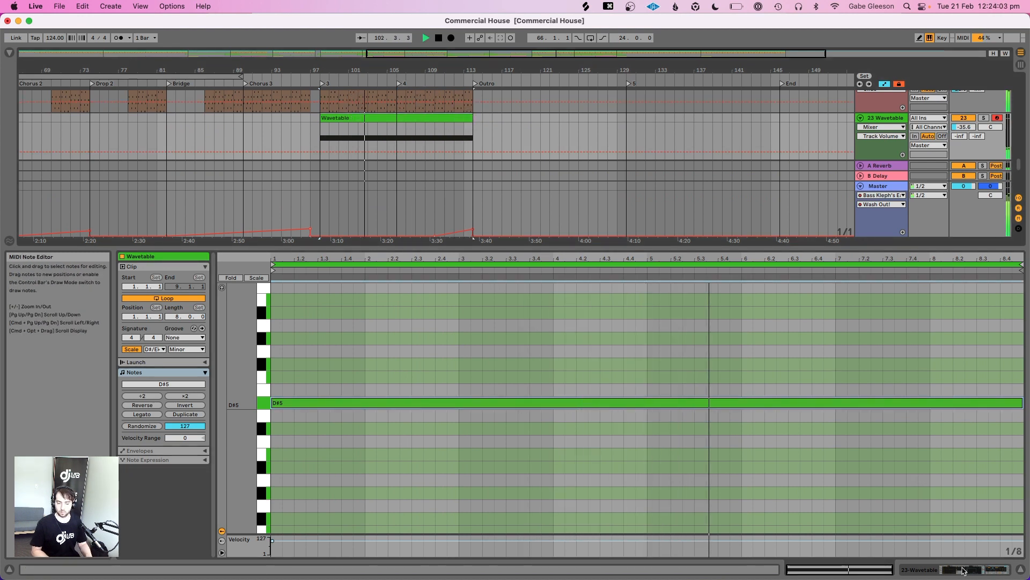
Set the 23 Wavetable's track volume to -35.3 dB and its A-Reverb send to -22.0 dB, checking it soloed and in the mix
click(963, 571)
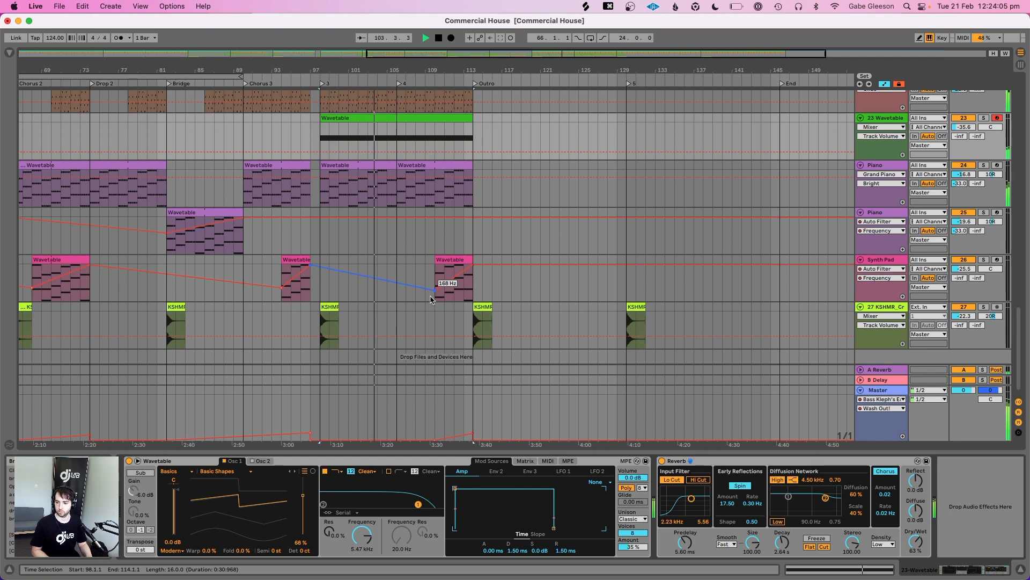
scroll(431, 299, up, 5)
scroll(431, 299, left, 2)
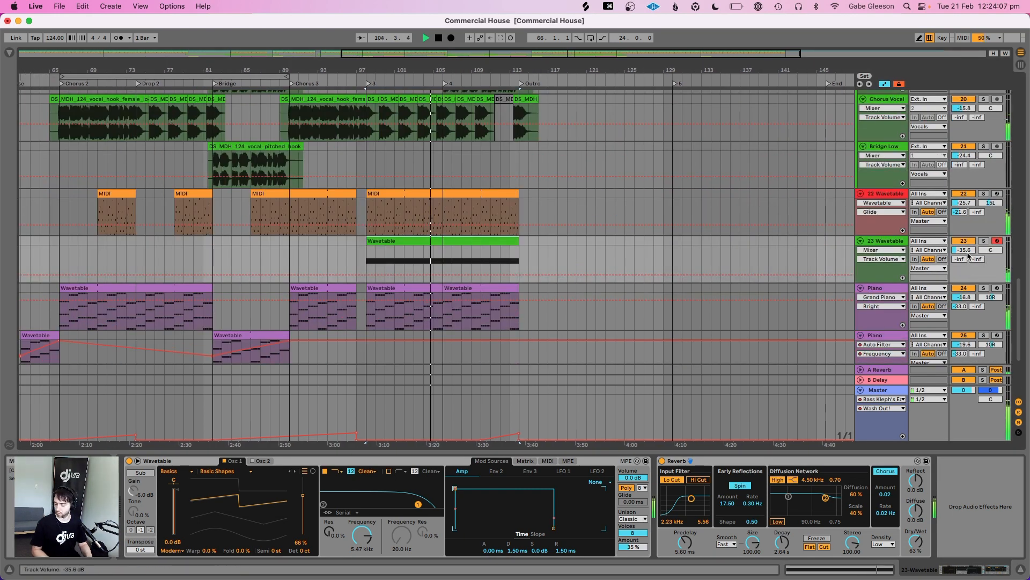
click(983, 241)
click(984, 241)
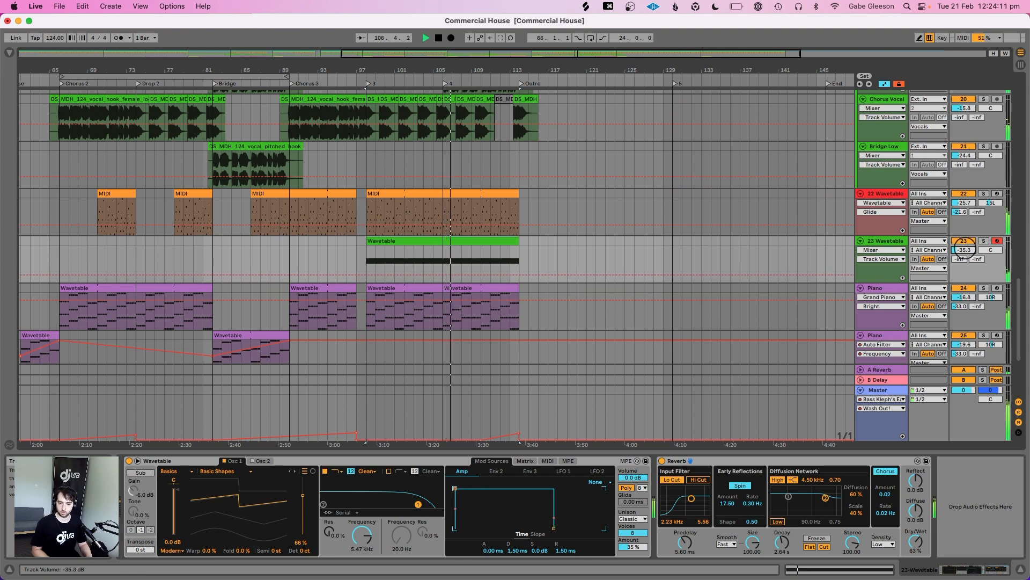
click(984, 241)
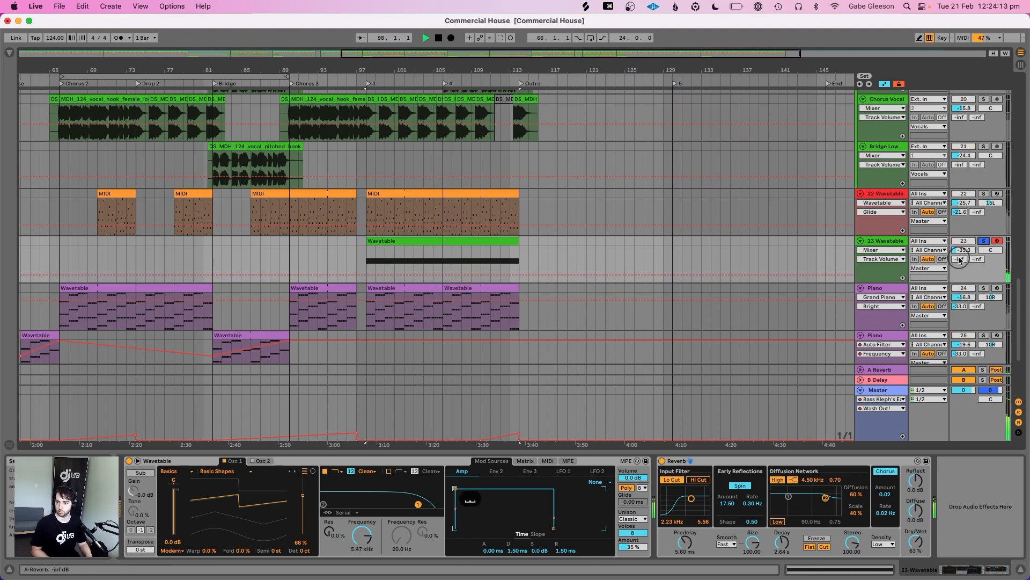
drag(960, 260, 959, 267)
click(984, 241)
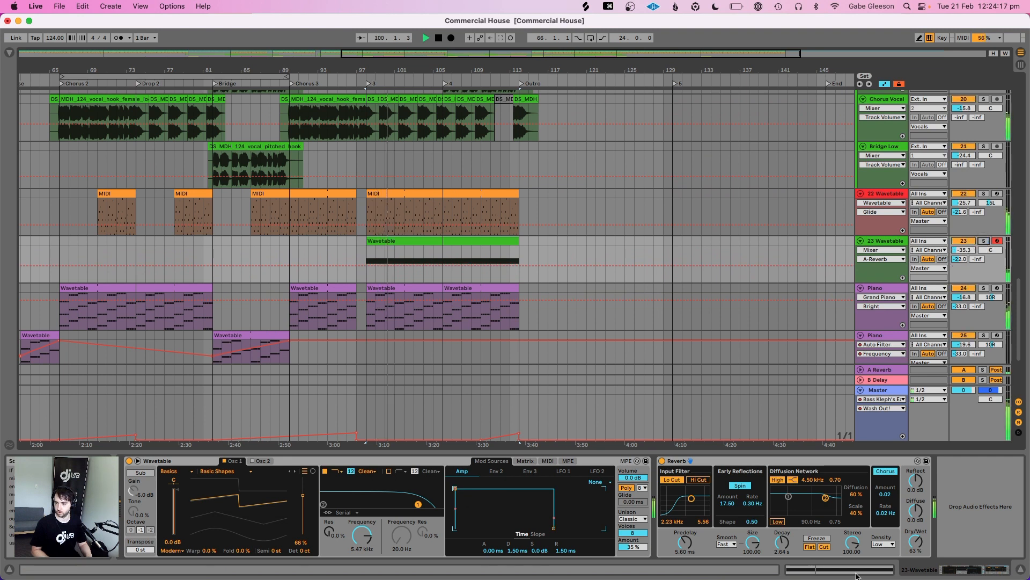
Set the Reverb's density to High and raise the 23 Wavetable's track volume to -34.4 dB during playback
click(884, 544)
click(885, 536)
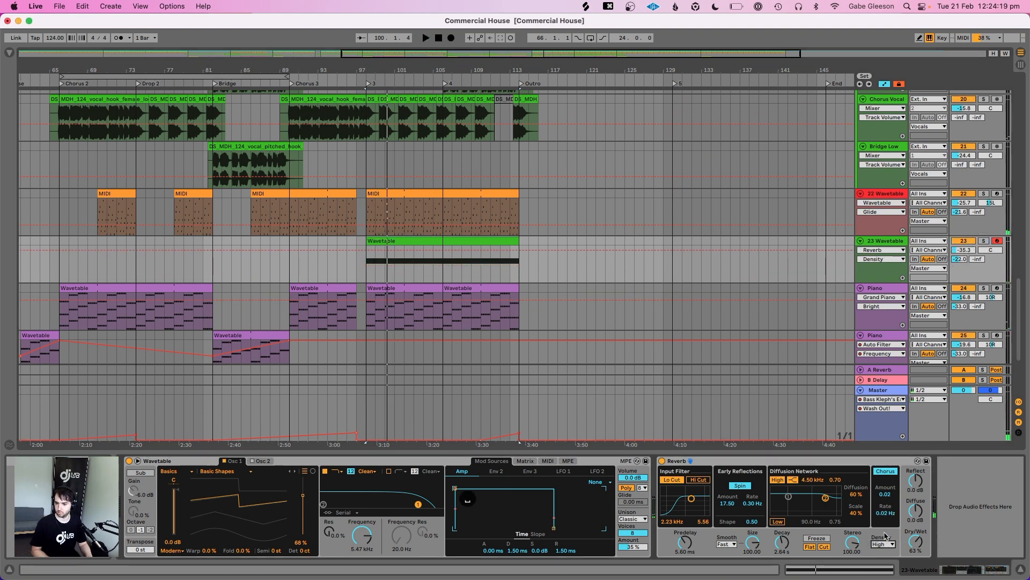
click(916, 540)
drag(965, 250, 966, 249)
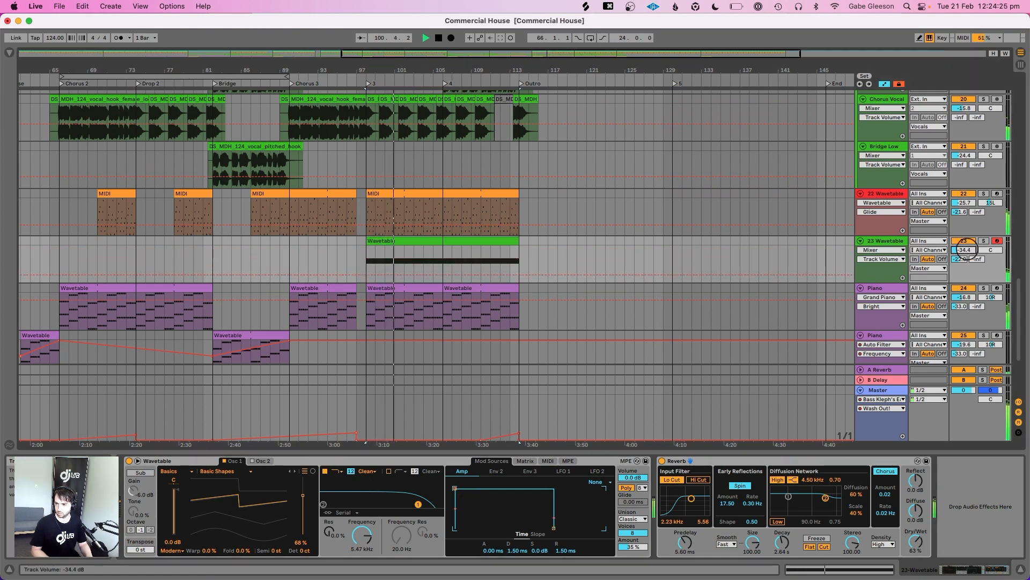
Set the Wavetable's unison amount to 20% and its track volume to -33.8 dB, comparing it soloed and in the full mix
drag(633, 545, 634, 549)
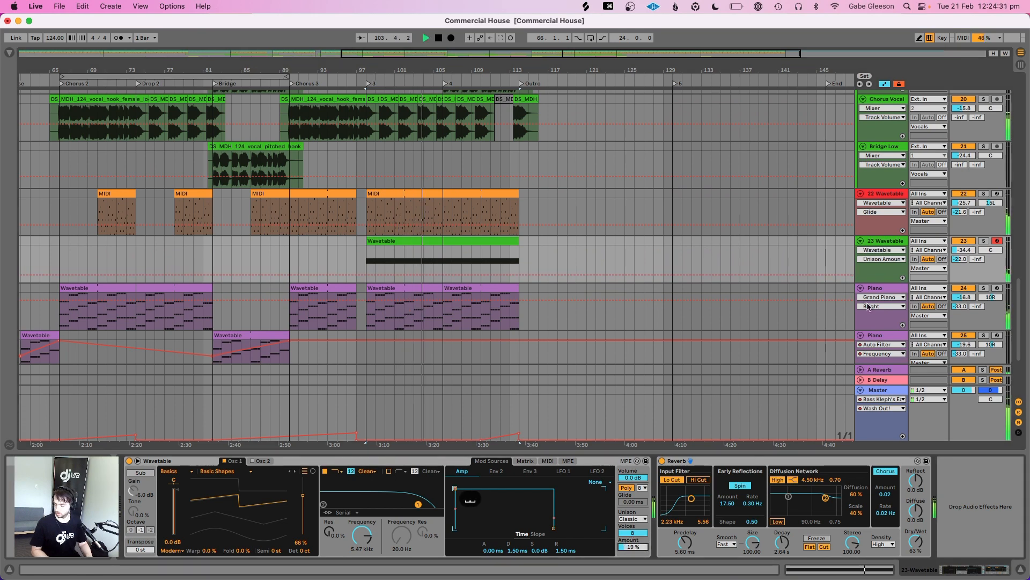
click(966, 249)
drag(970, 248, 970, 248)
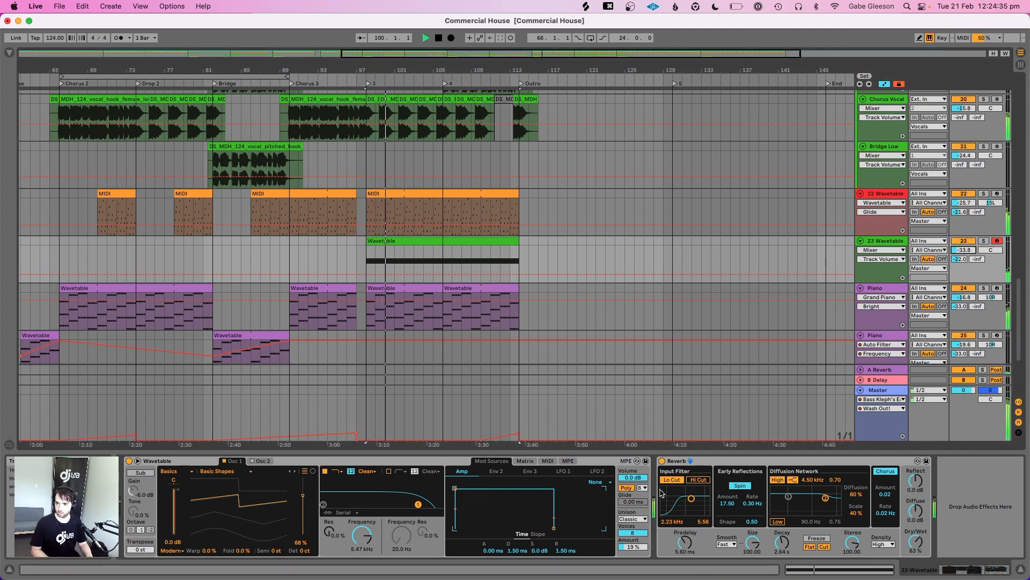
drag(637, 547, 628, 550)
click(984, 241)
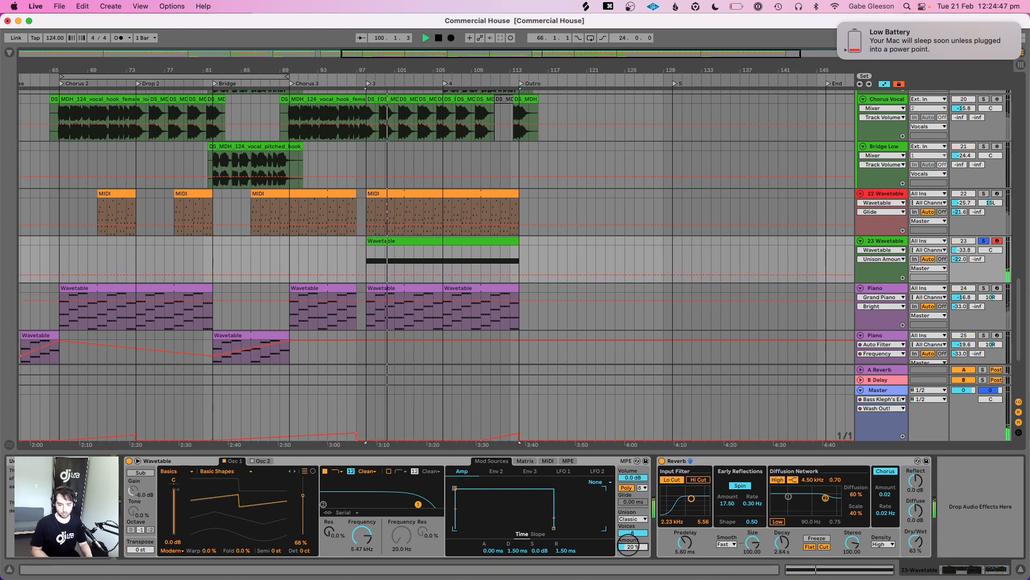
click(985, 241)
click(841, 25)
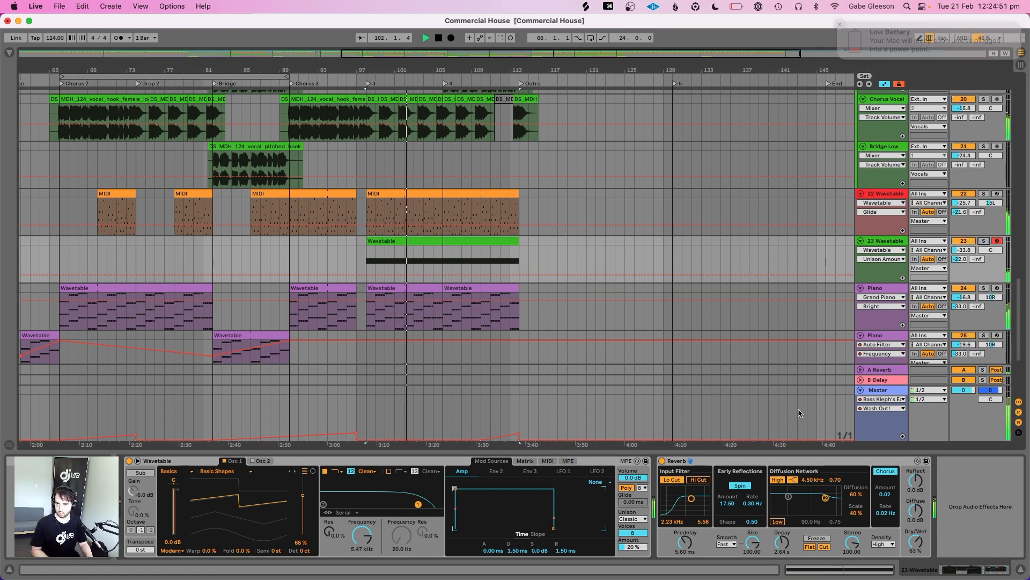
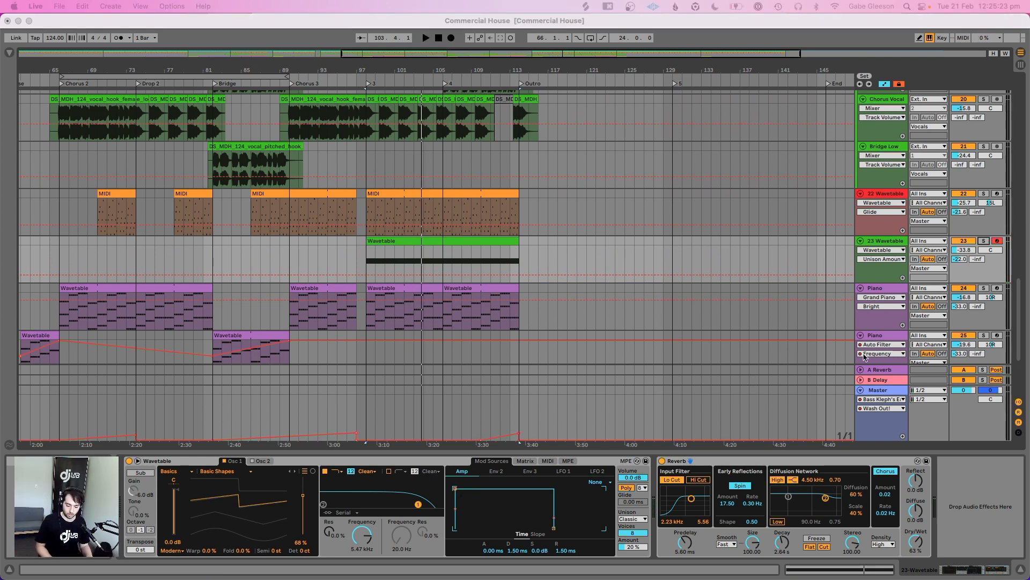
Try trimming the start of the 23 Wavetable clip to bar 102 during playback, and undo the trim
click(385, 251)
key(space)
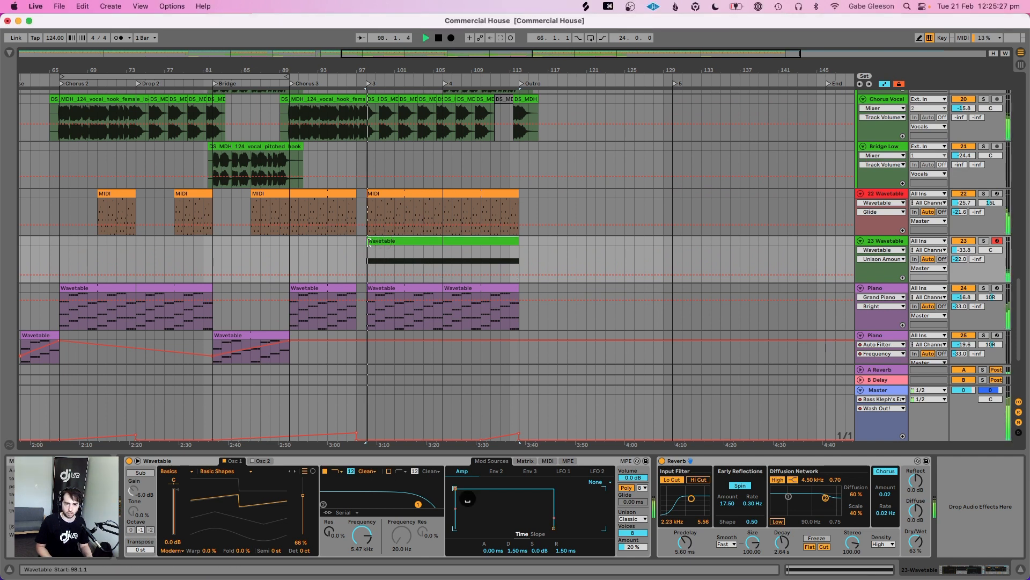
drag(367, 242, 404, 243)
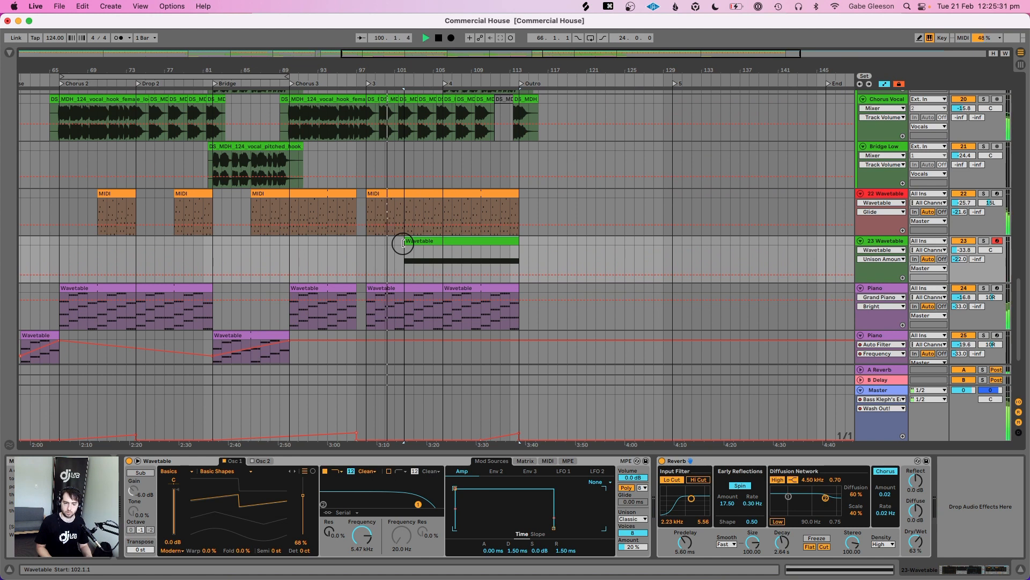
mouse_move(403, 243)
mouse_down()
mouse_move(413, 243)
mouse_move(405, 242)
mouse_up()
click(435, 257)
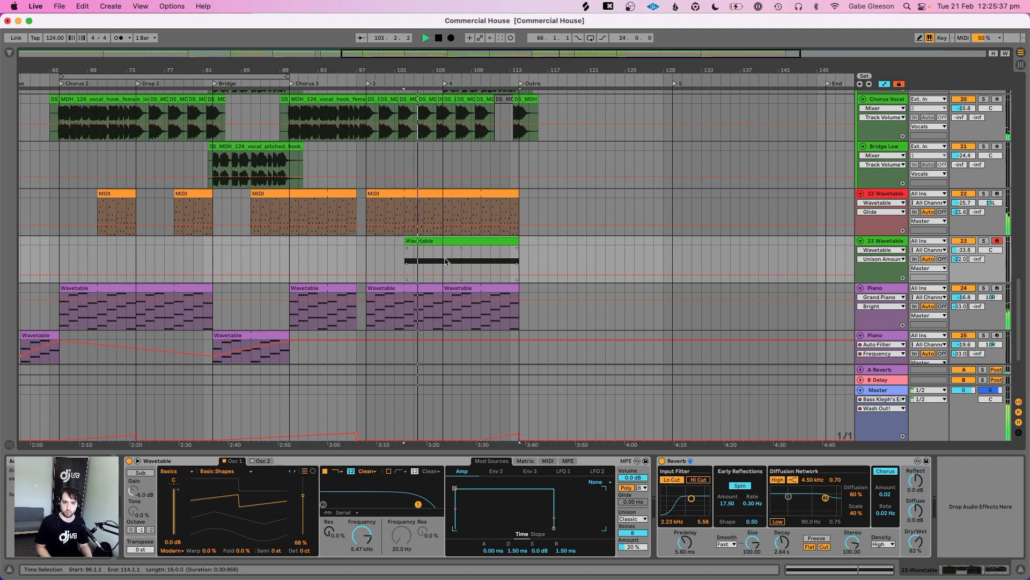
key(super+z)
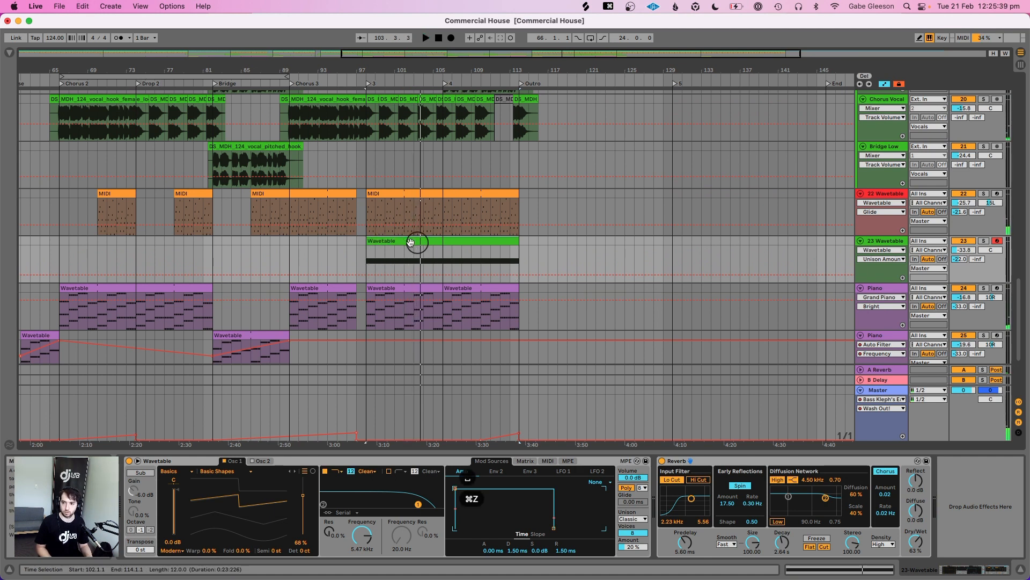
Move the whole 23 Wavetable clip to start at bar 102 and trim its end back to bar 114
drag(405, 243, 437, 243)
key(space)
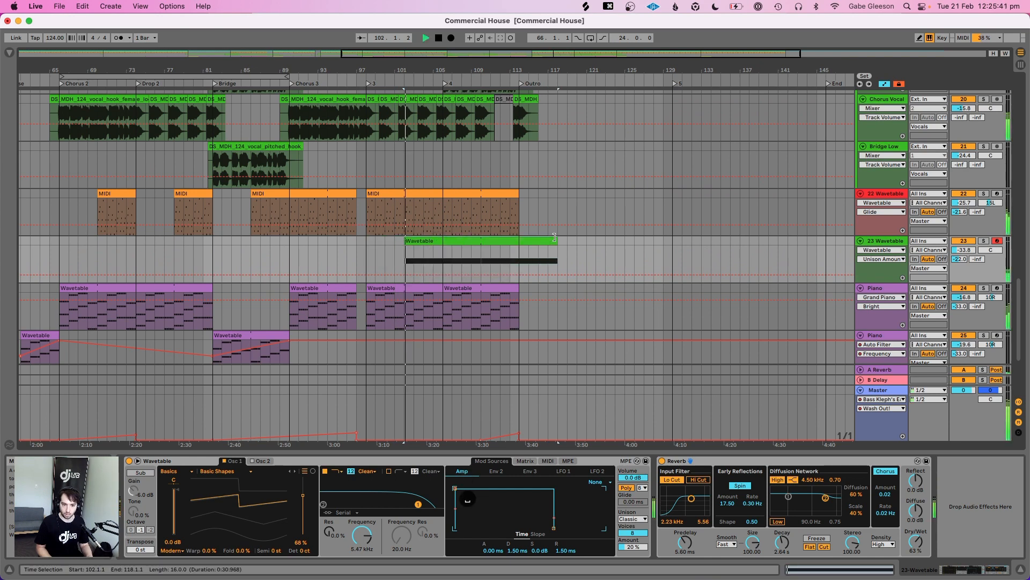
drag(554, 238, 519, 239)
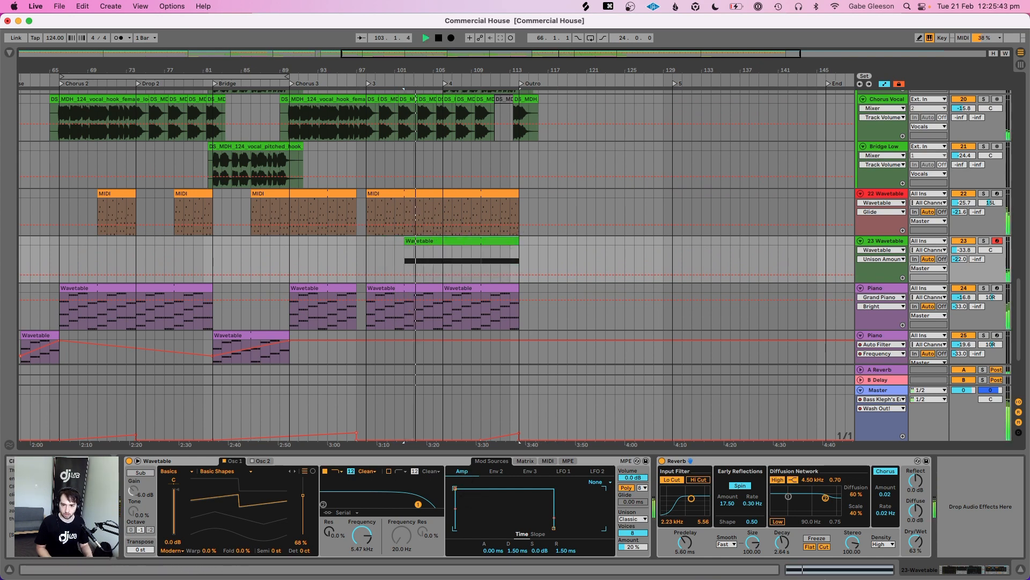
Shorten the 23 Wavetable clip's loop to four bars and return to the track's devices
click(841, 568)
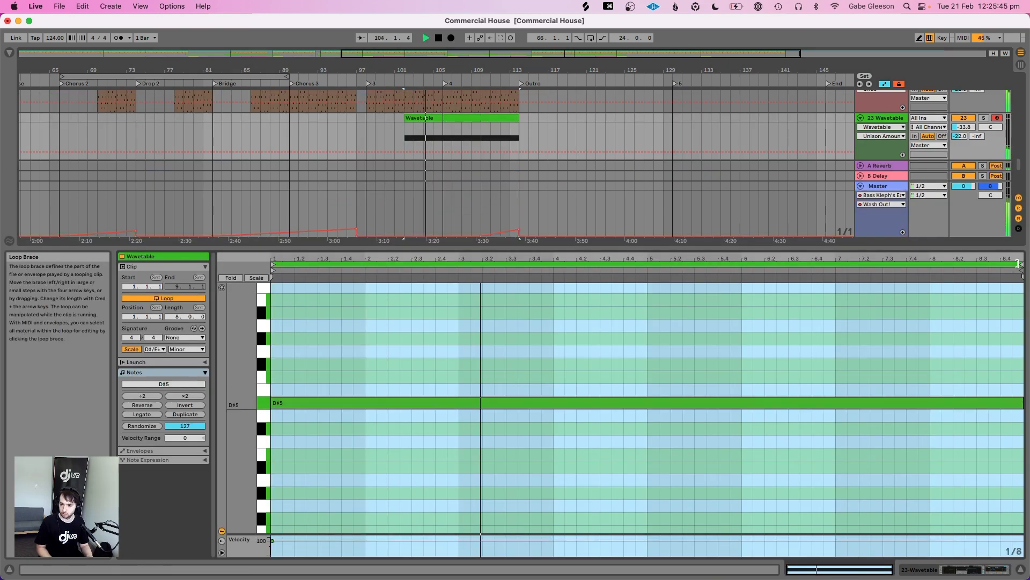
drag(1018, 264, 648, 289)
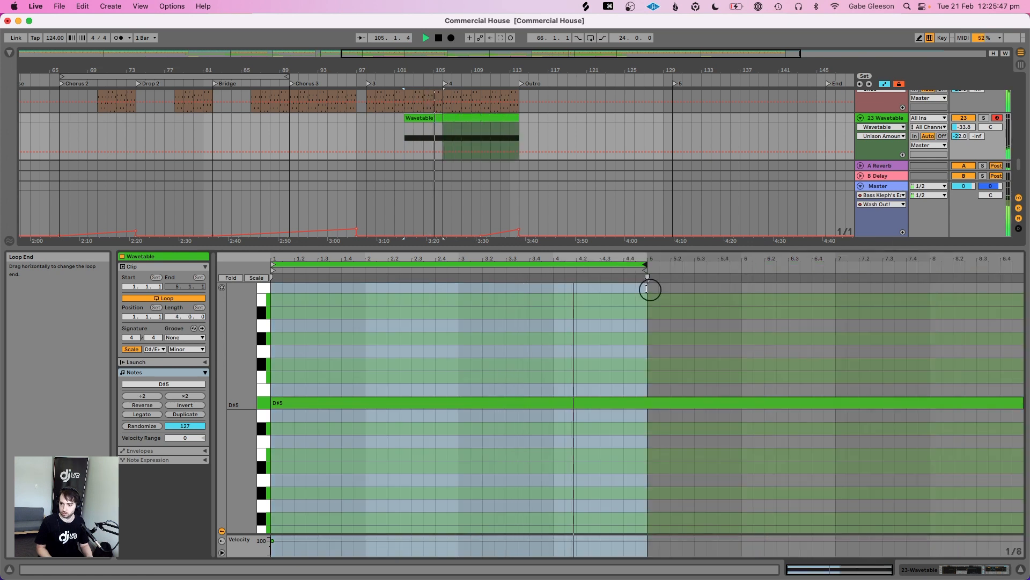
click(964, 573)
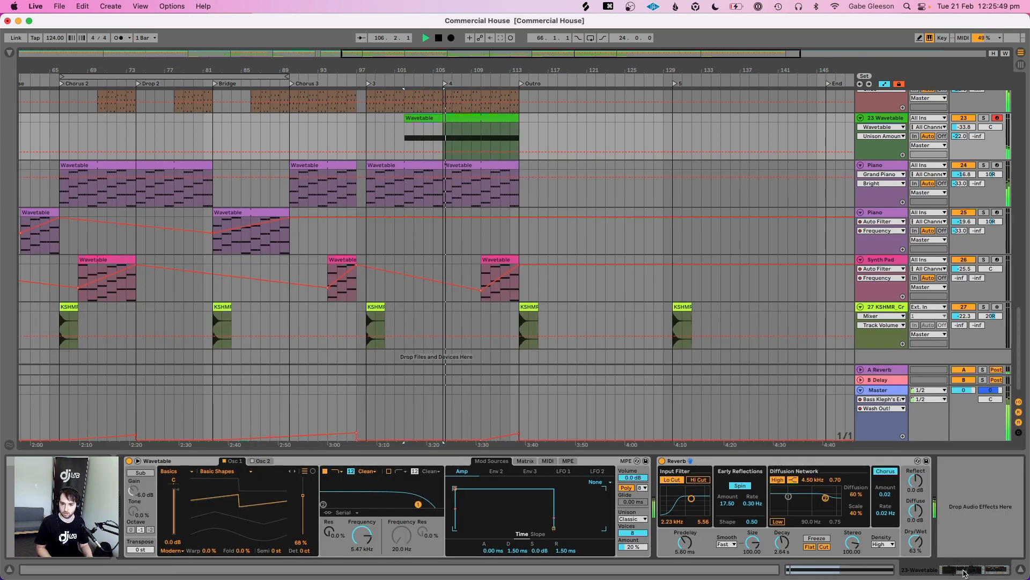
With the 23 Wavetable soloed at -35.0 dB, set the Reverb's decay to 3.79 s, dry/wet to 66% and predelay to 8.74 ms
drag(964, 127, 962, 134)
click(983, 118)
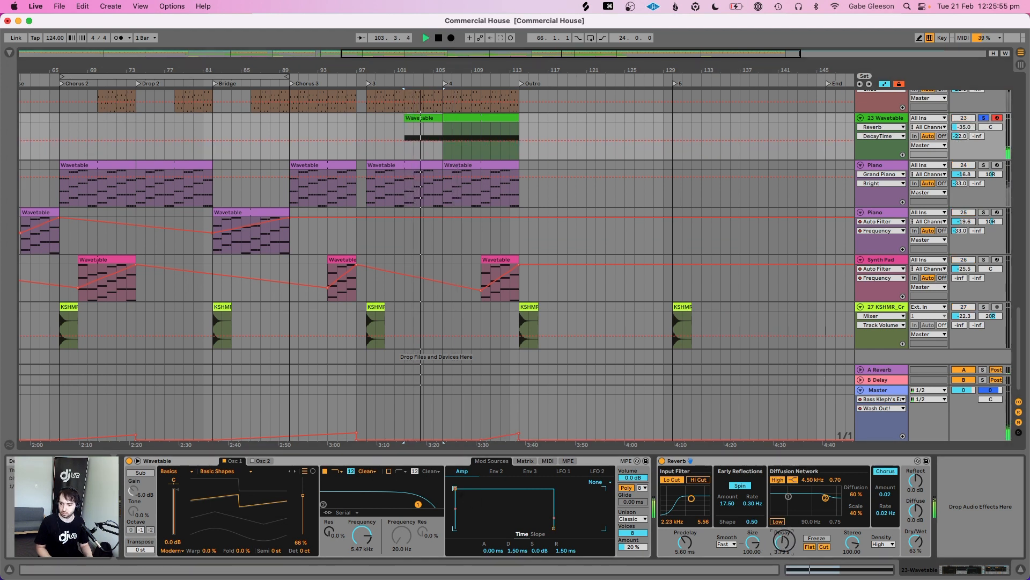
drag(785, 546, 785, 543)
click(915, 540)
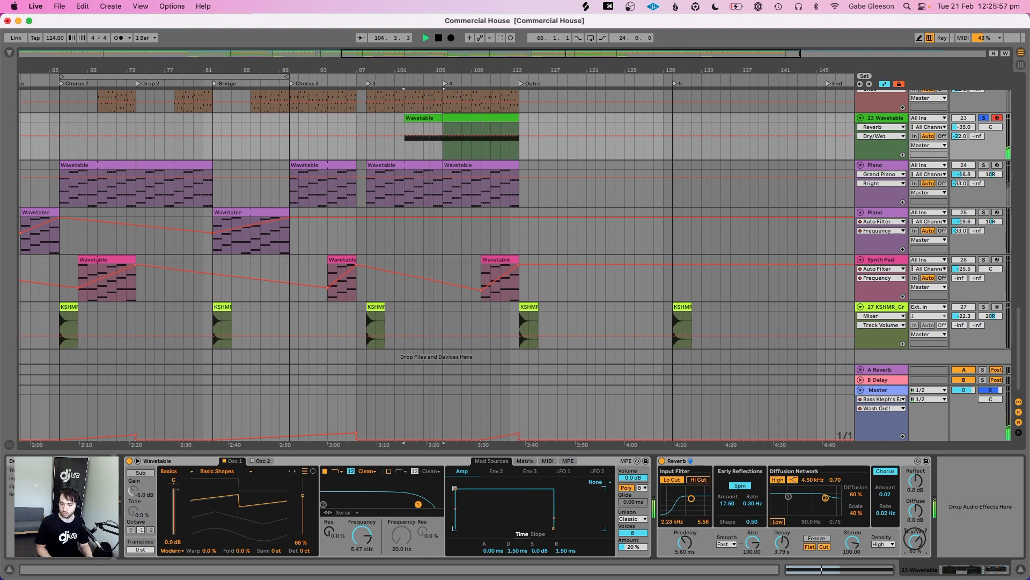
drag(685, 542, 686, 541)
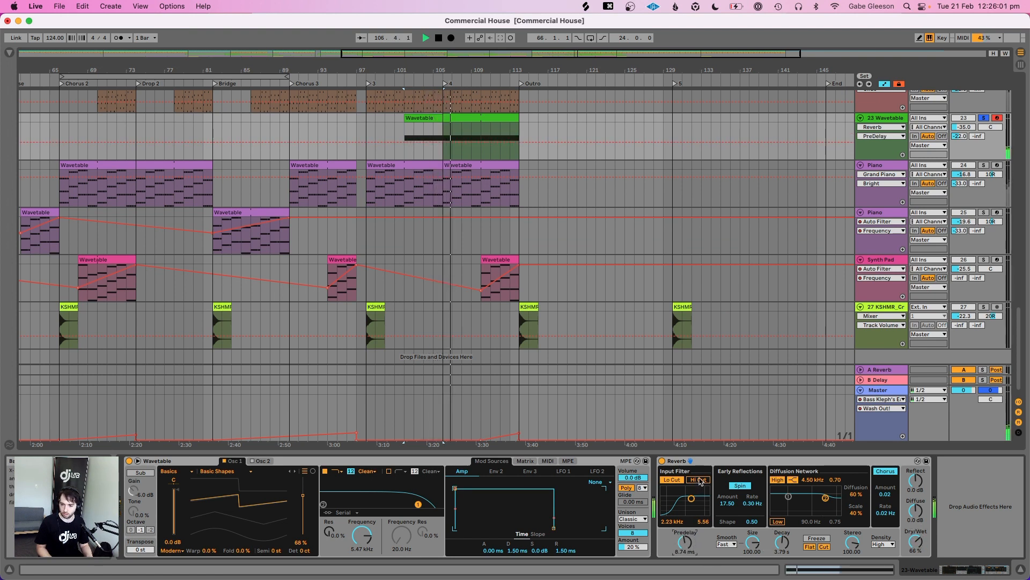
Enable the Reverb's input high cut and set the input filter to 2.41 kHz with a width of 5.76
click(696, 501)
drag(696, 497, 692, 498)
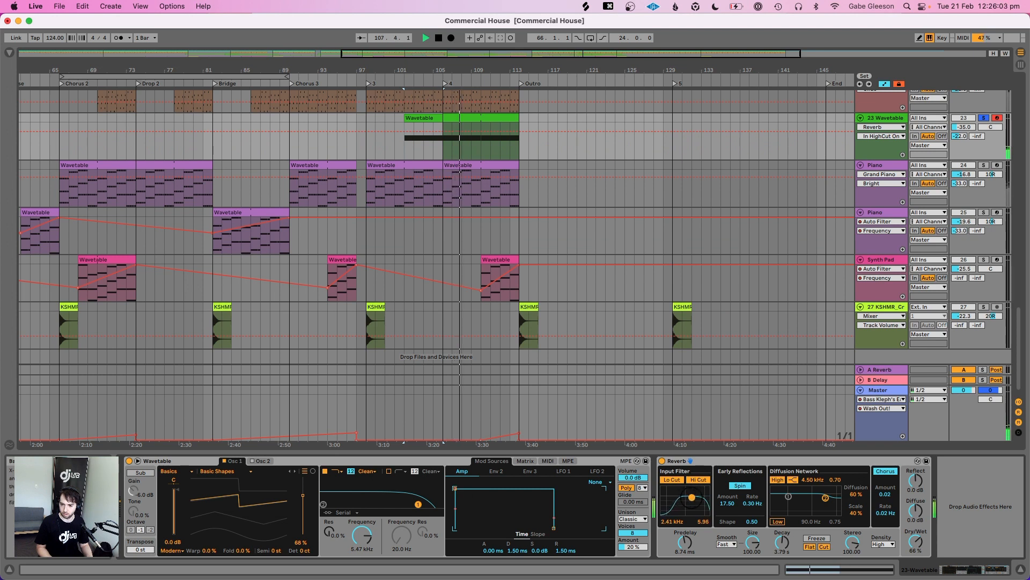
key(space)
Set the Wavetable's amp envelope release to 22.3 ms and its first filter frequency to 5.78 kHz while it plays soloed
drag(552, 560, 559, 553)
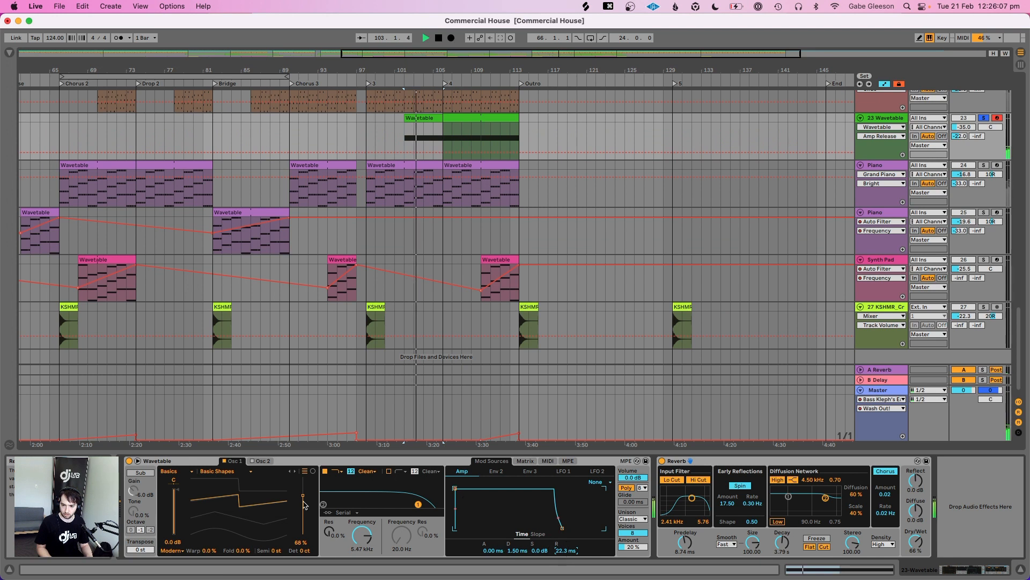
key(space)
drag(363, 541, 364, 538)
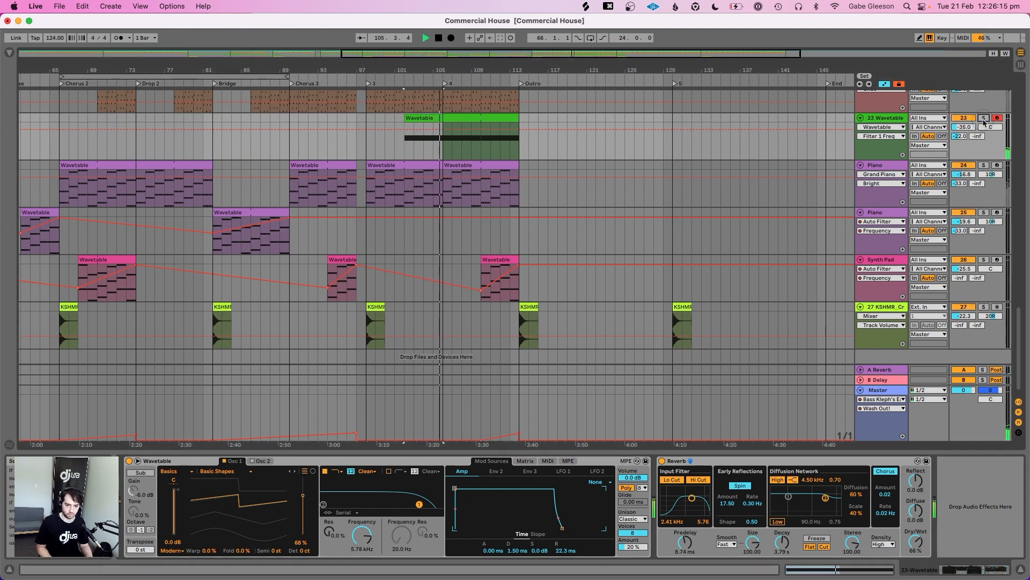
Raise the 23 Wavetable's track volume to -34.0 dB during full playback and show more of the arrangement around bar 114
scroll(977, 161, up, 2)
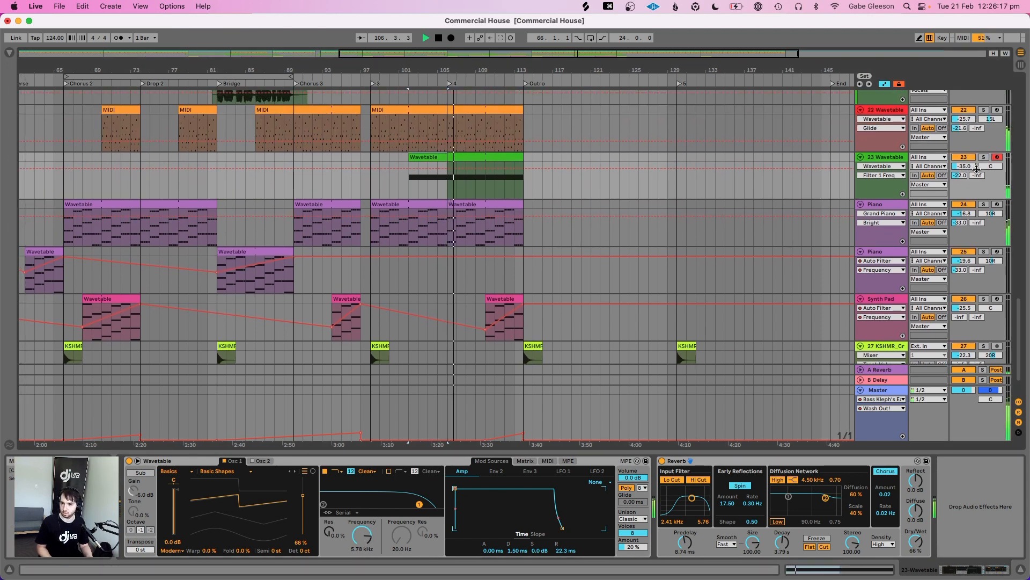
drag(977, 168, 970, 171)
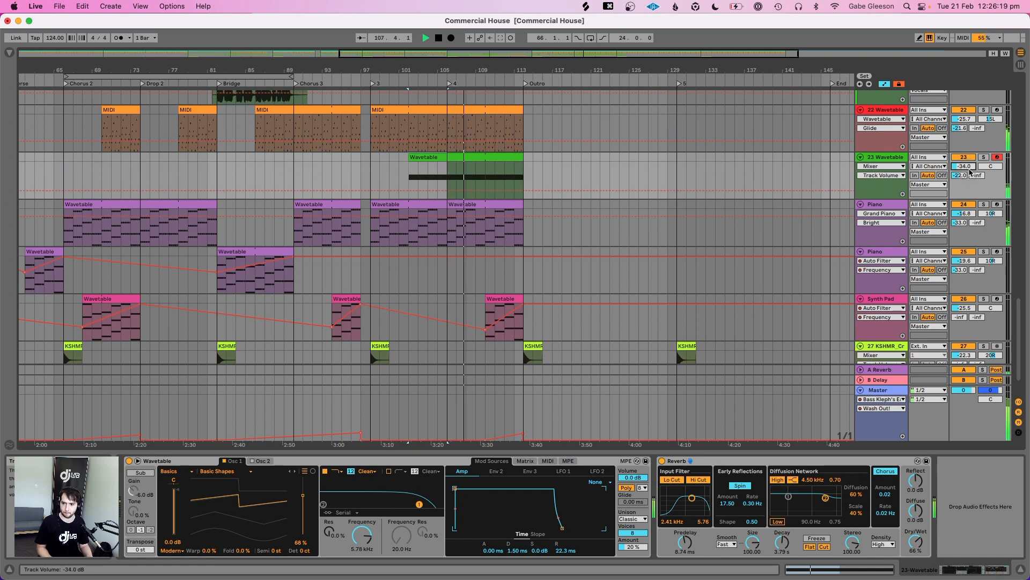
drag(461, 66, 460, 67)
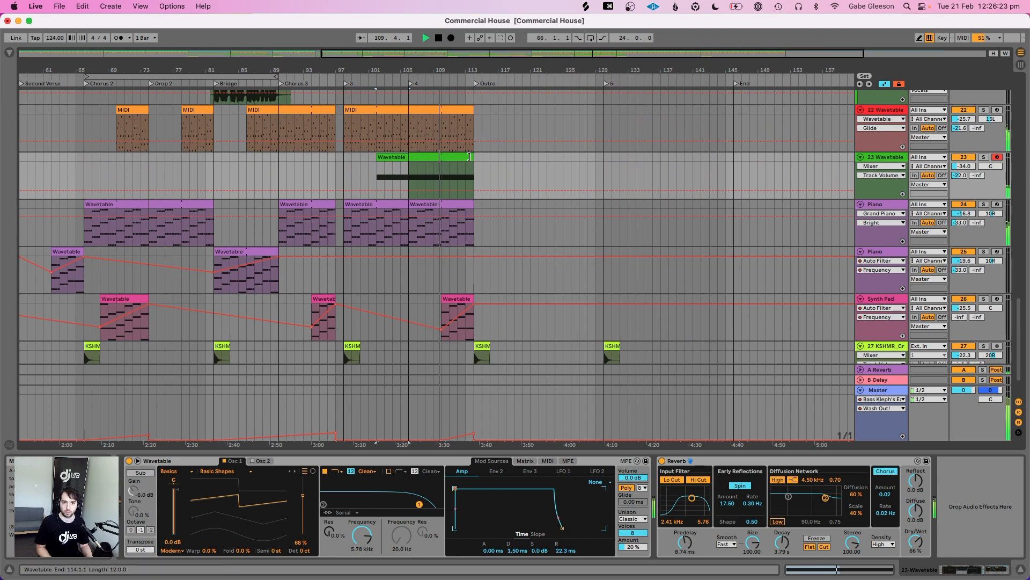
Stop playback and trim the start of the Ride_909_PL clip on track 12 to bar 106
click(441, 158)
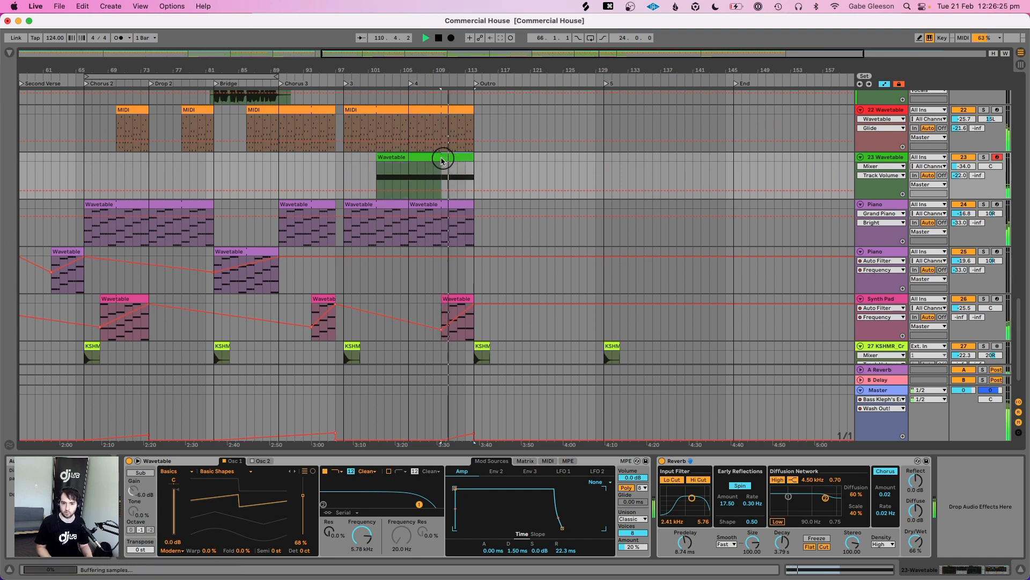
key(space)
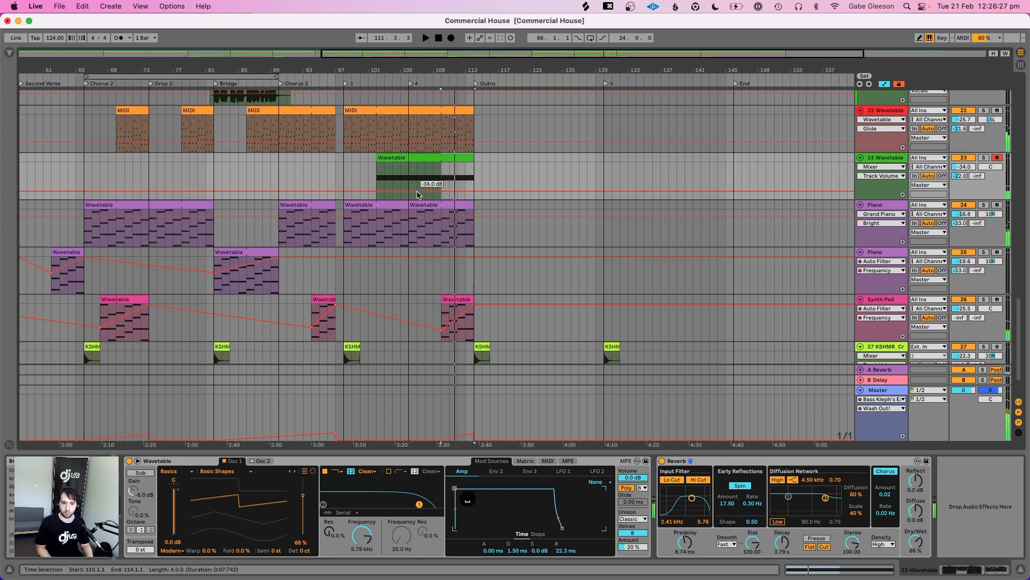
scroll(419, 192, up, 10)
scroll(418, 194, up, 10)
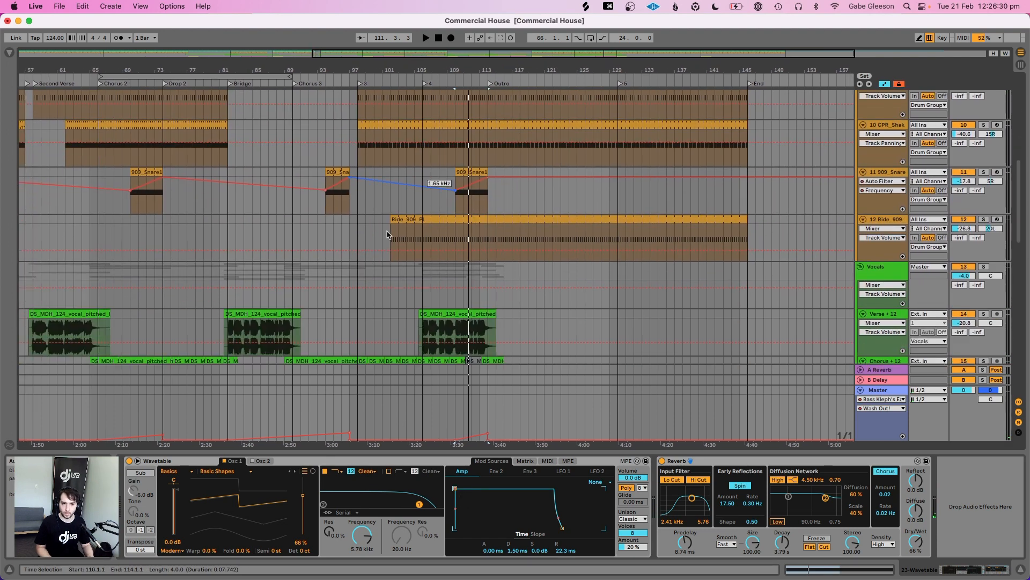
click(393, 210)
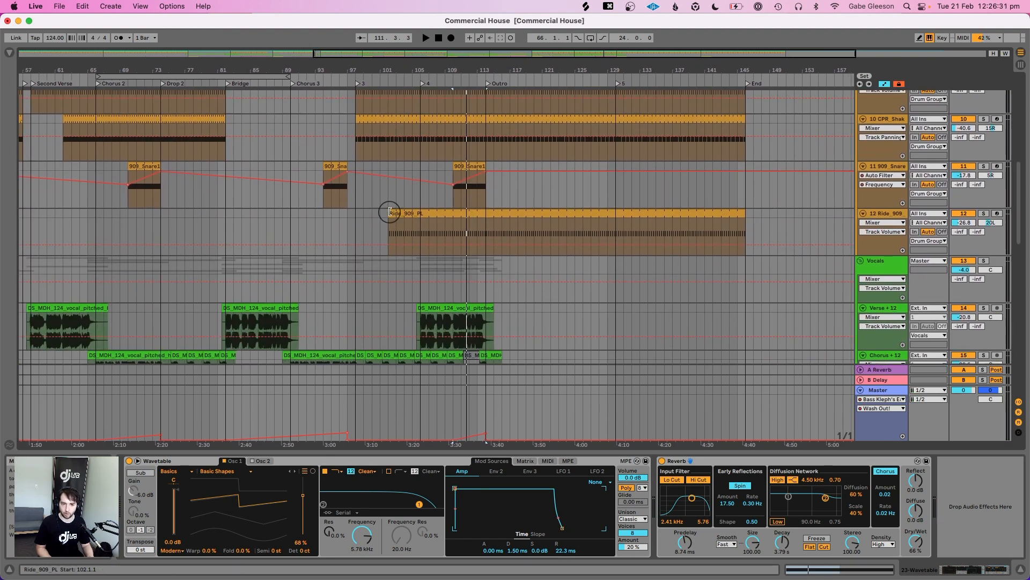
drag(389, 211, 422, 216)
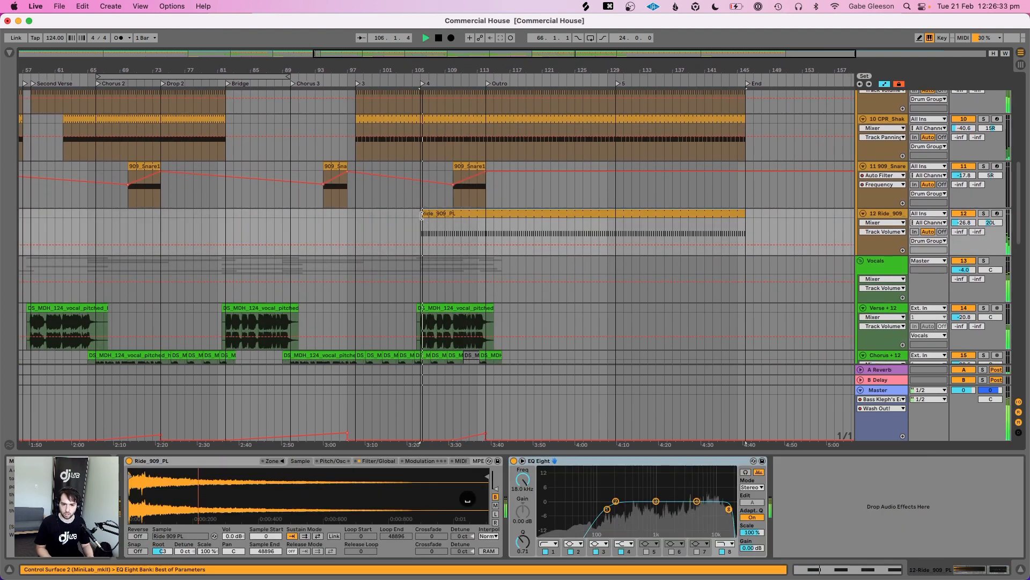
Playing from bar 102, set the 23 Wavetable's unison amount to 12% and its track volume to -33.5 dB
click(386, 220)
scroll(386, 230, down, 15)
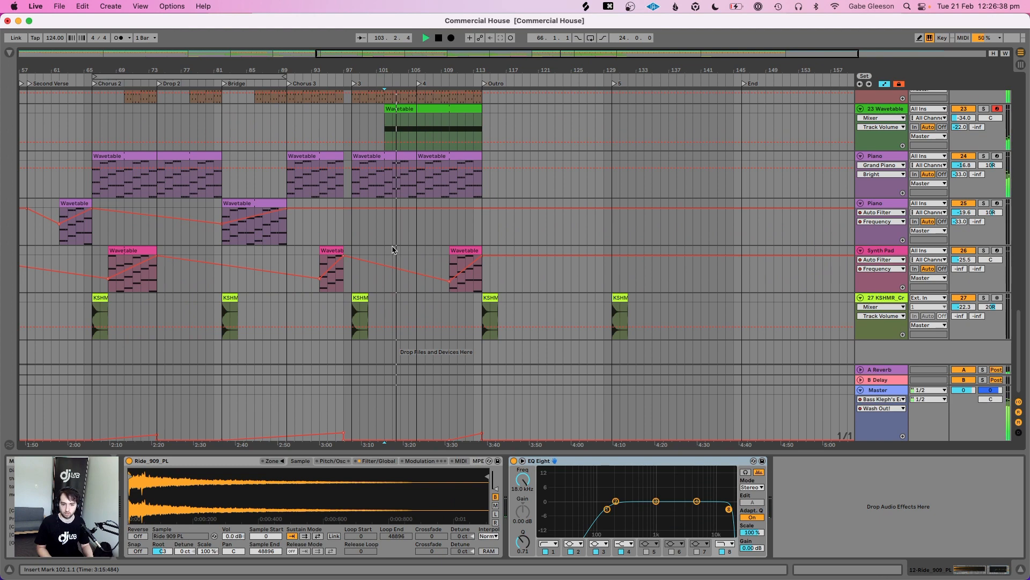
scroll(394, 250, up, 3)
click(416, 186)
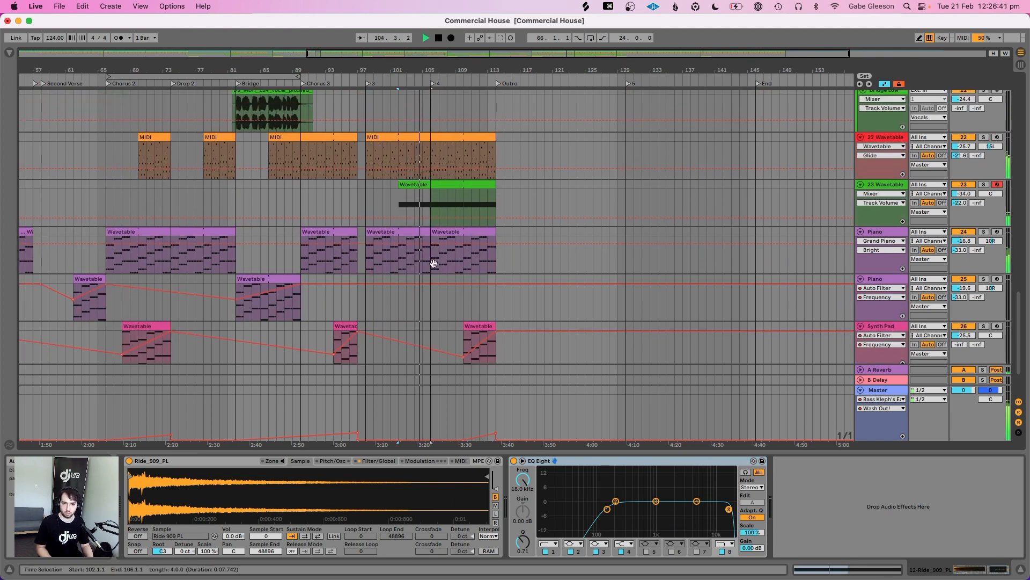
drag(634, 546, 635, 551)
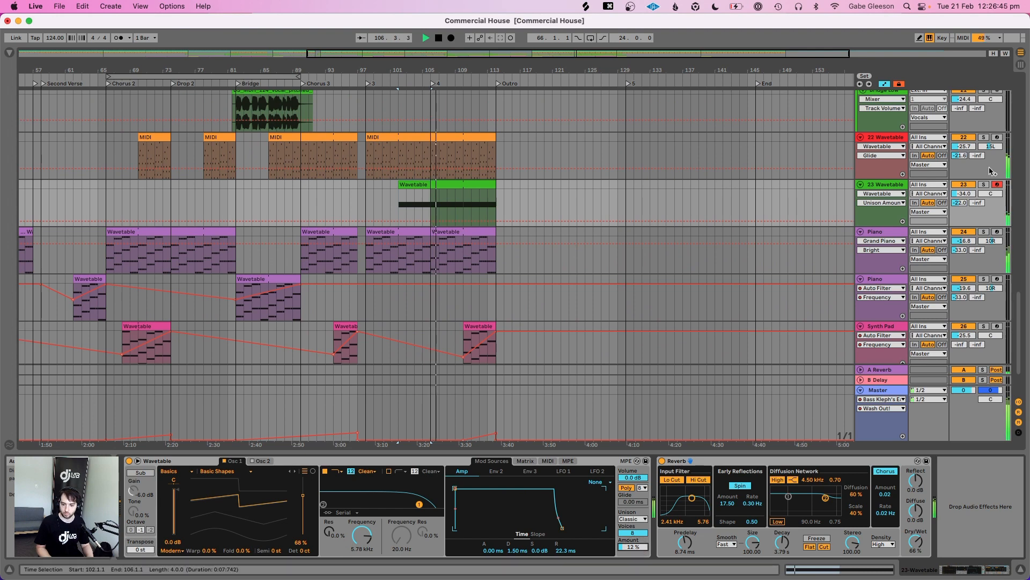
drag(966, 195, 966, 191)
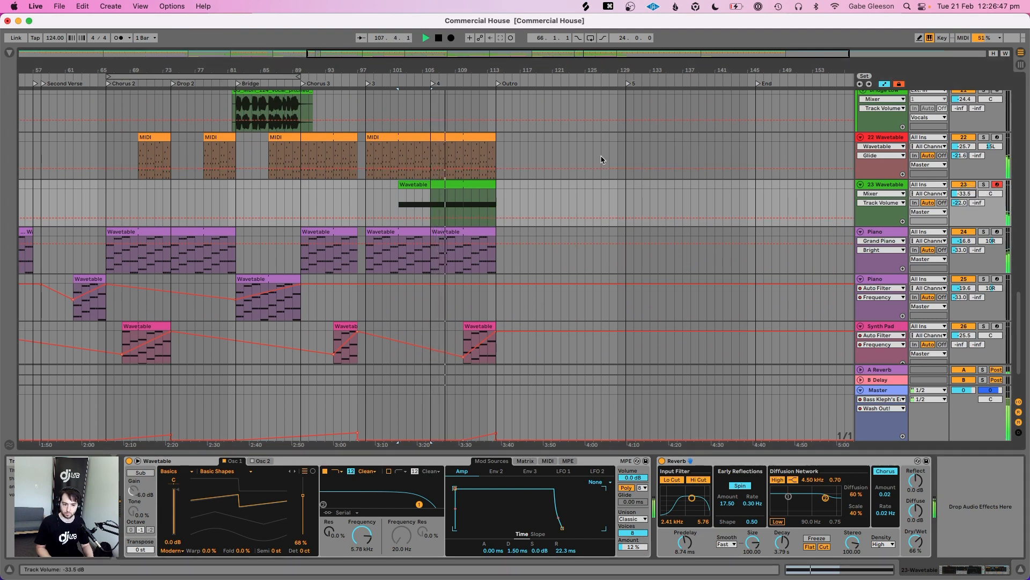
key(space)
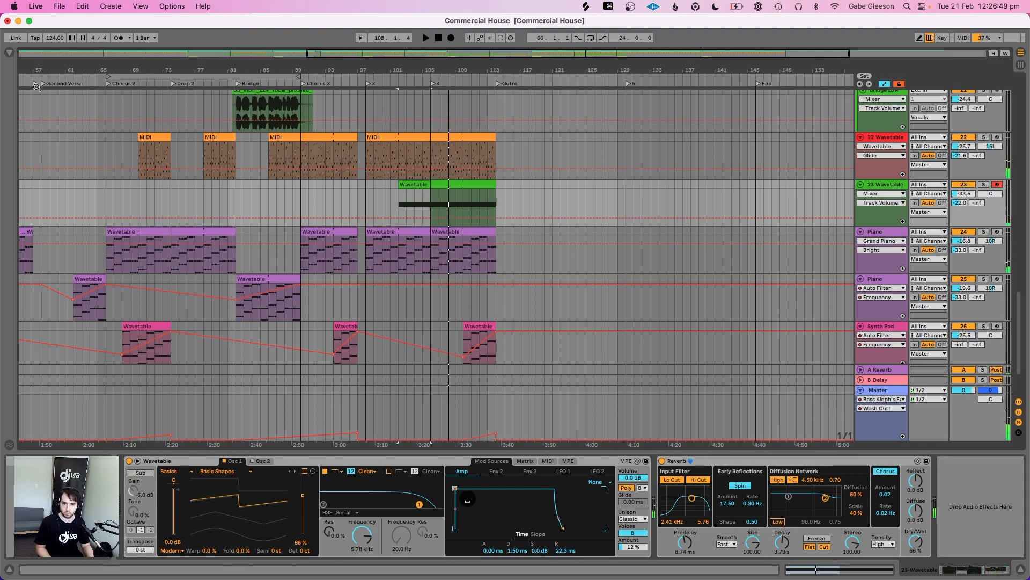
Search the audio effects for "auto pan" and insert Auto Pan between the Wavetable and Reverb on track 23
click(10, 53)
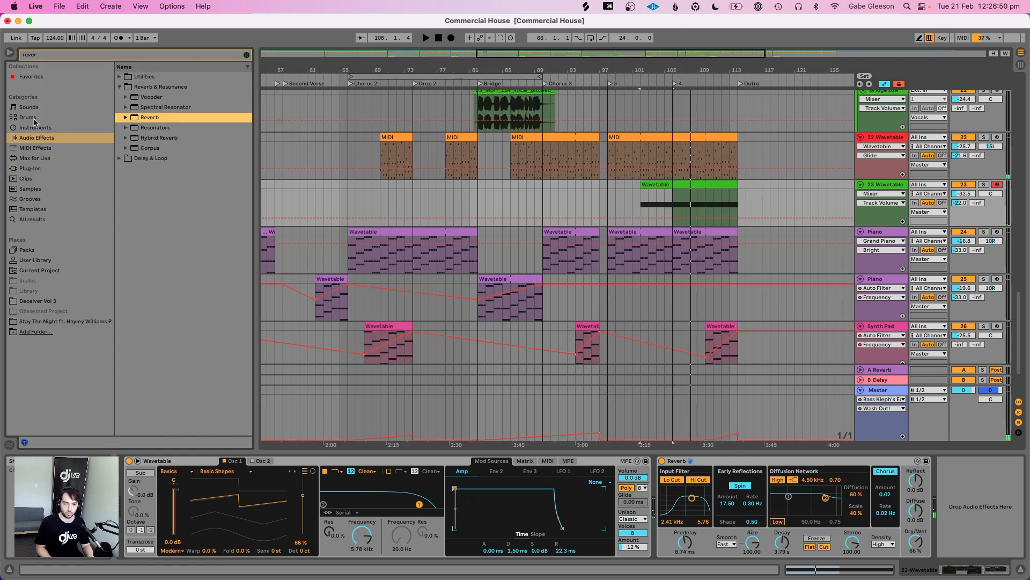
click(67, 55)
text(auto pan)
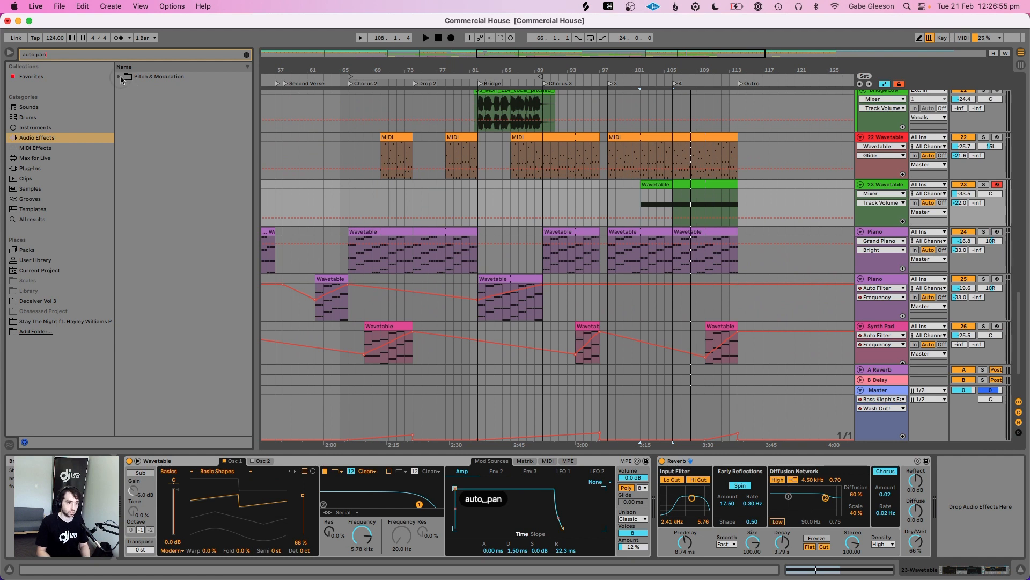
click(119, 78)
click(145, 89)
drag(556, 435, 629, 476)
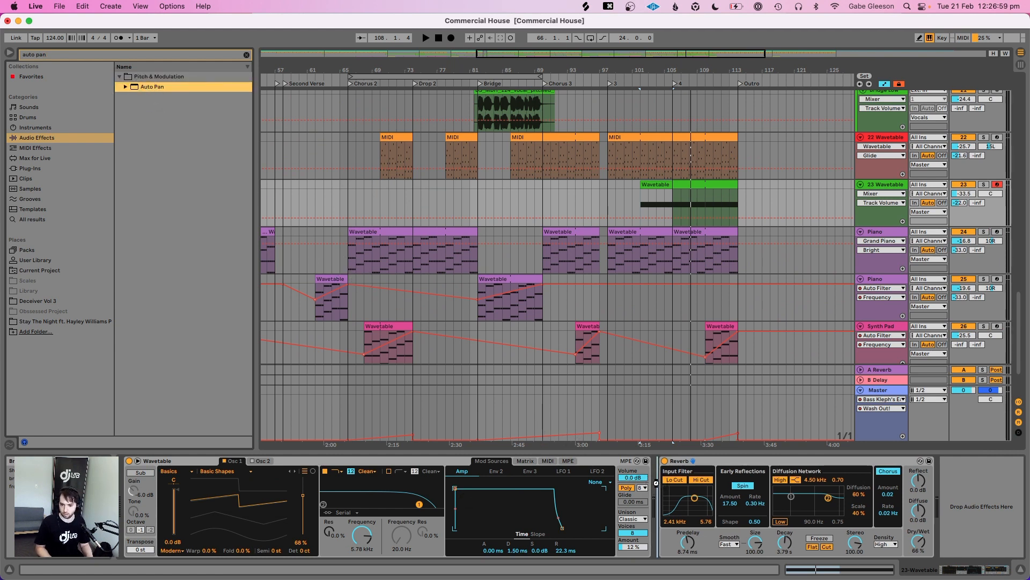
drag(659, 486, 659, 486)
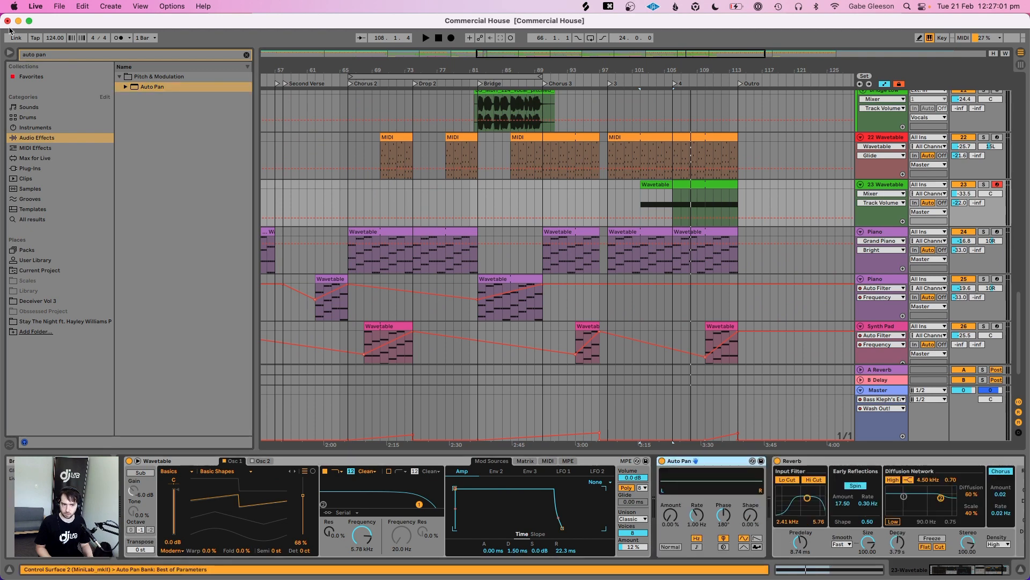
click(10, 54)
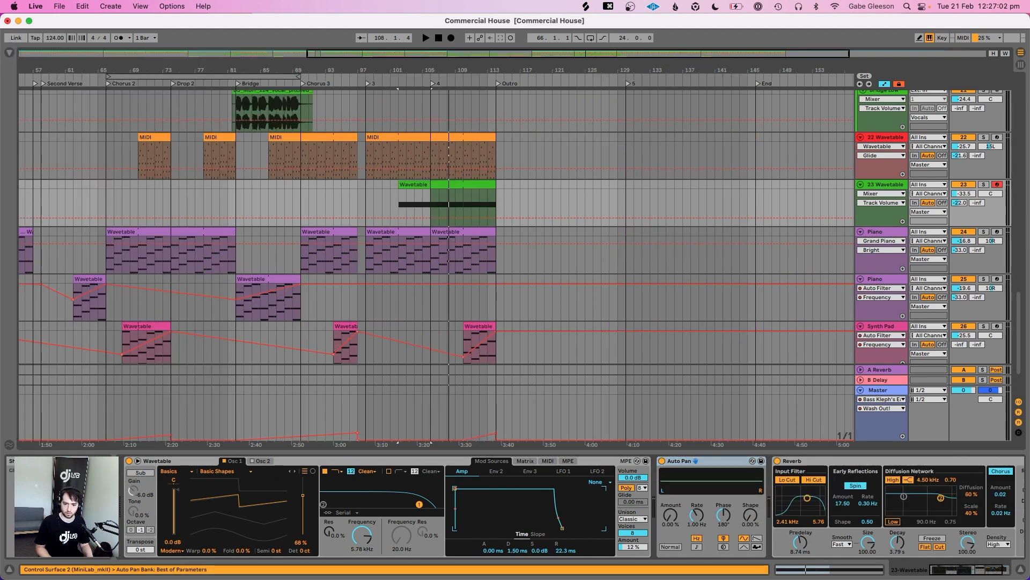
Sync the Auto Pan's rate to the tempo at 1/2 and set its amount to about 32.7%
click(696, 538)
click(698, 516)
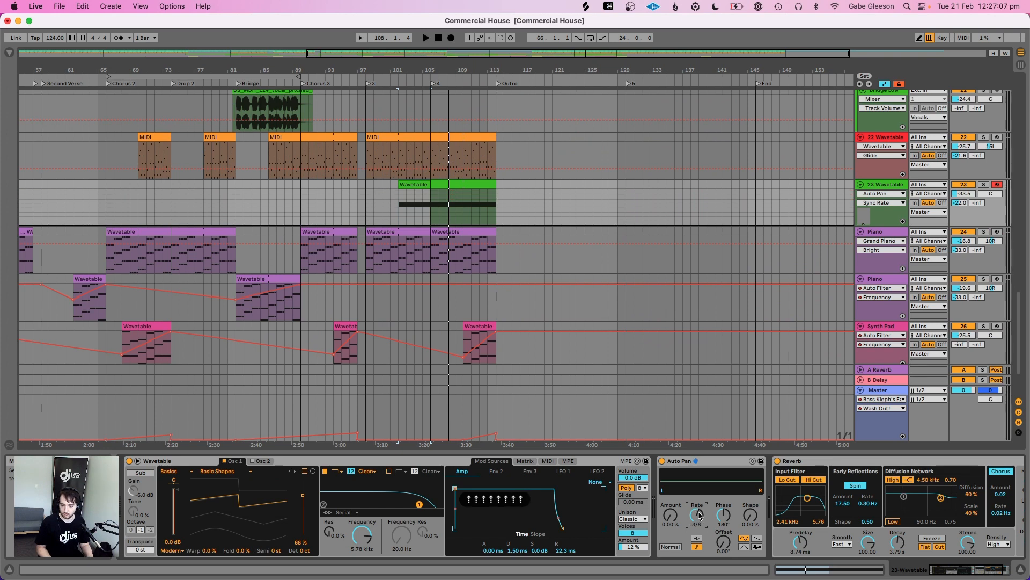
scroll(698, 515, up, 1)
click(670, 515)
scroll(670, 514, up, 4)
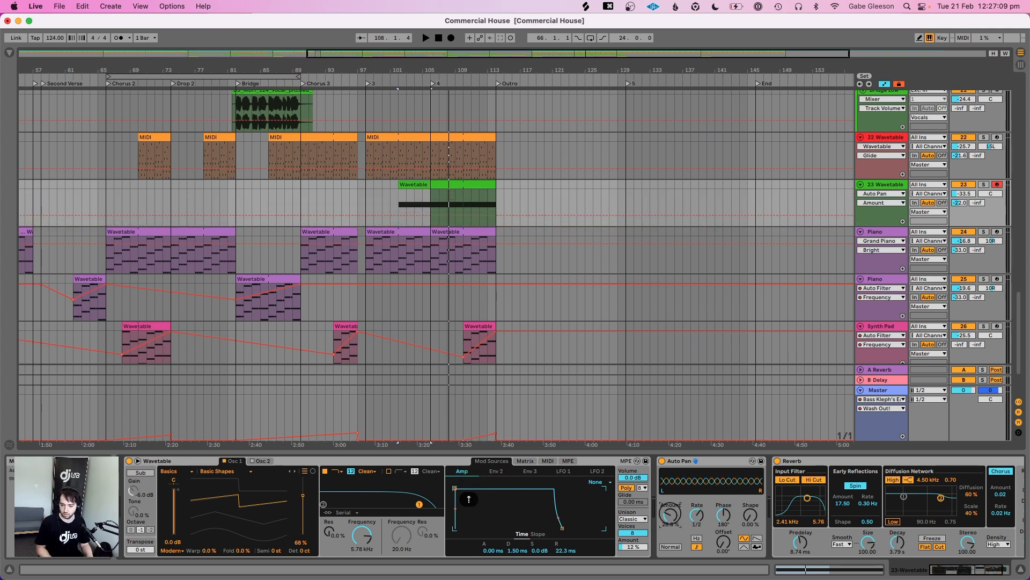
scroll(671, 516, down, 1)
Audition the 23 Wavetable soloed, set the Auto Pan's amount to 38.1% and shape to 30.2%, and unsolo the track
key(space)
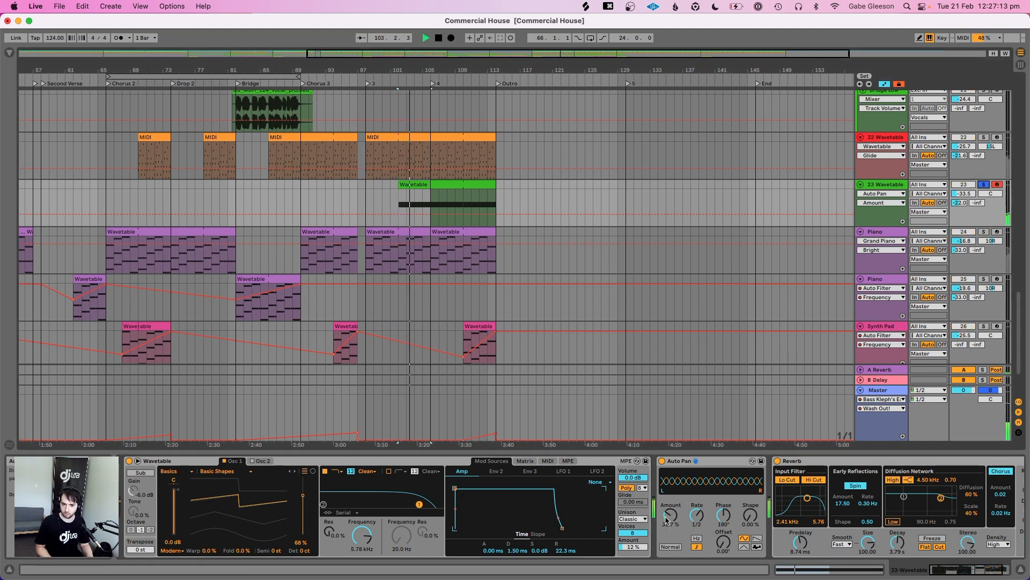
click(984, 185)
scroll(667, 517, up, 2)
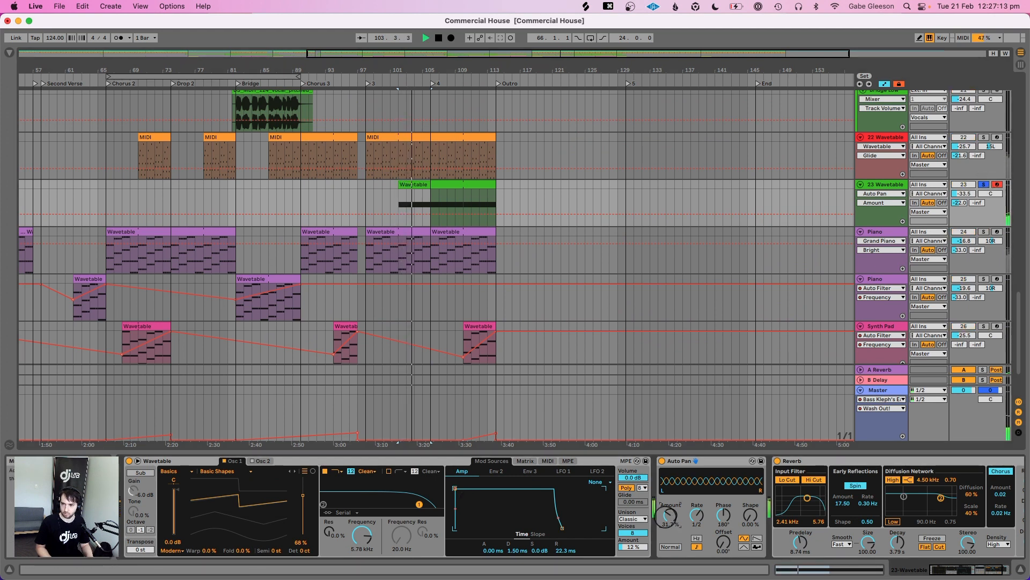
click(750, 515)
scroll(750, 515, up, 2)
scroll(750, 515, up, 5)
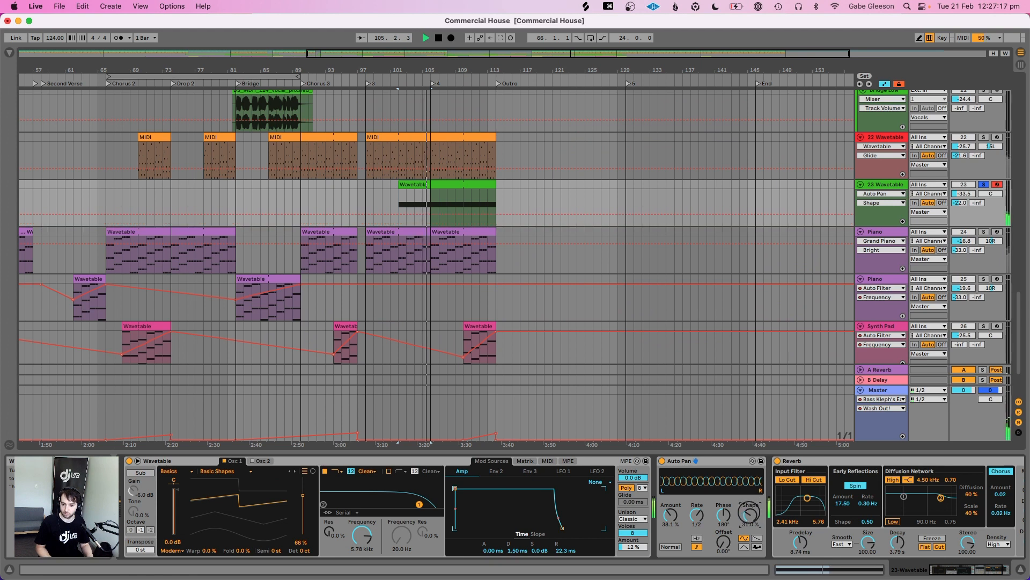
click(984, 184)
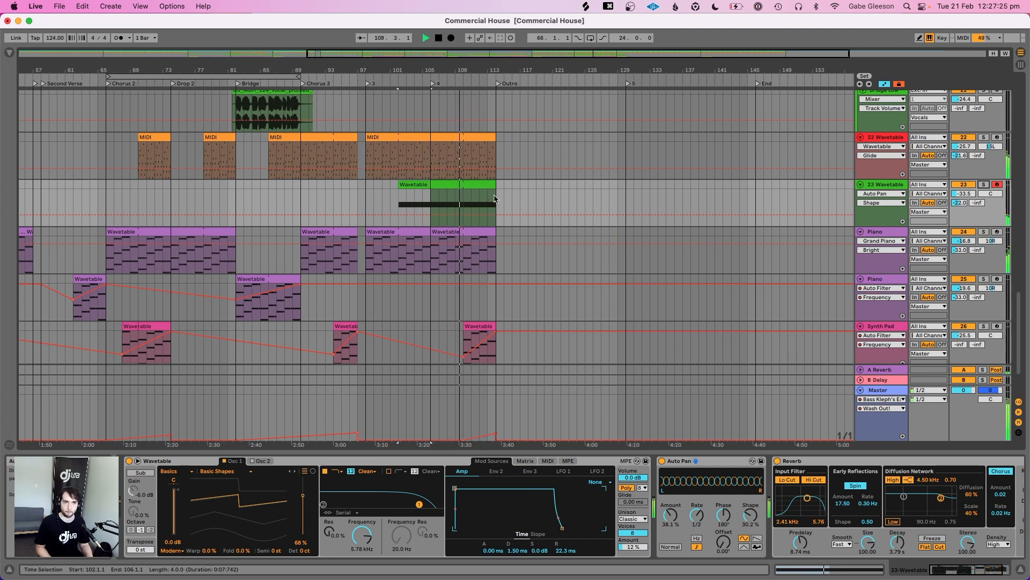
Copy the 23 Wavetable clip at bars 110 to 114, paste it at bar 80 and play from bar 78
click(465, 184)
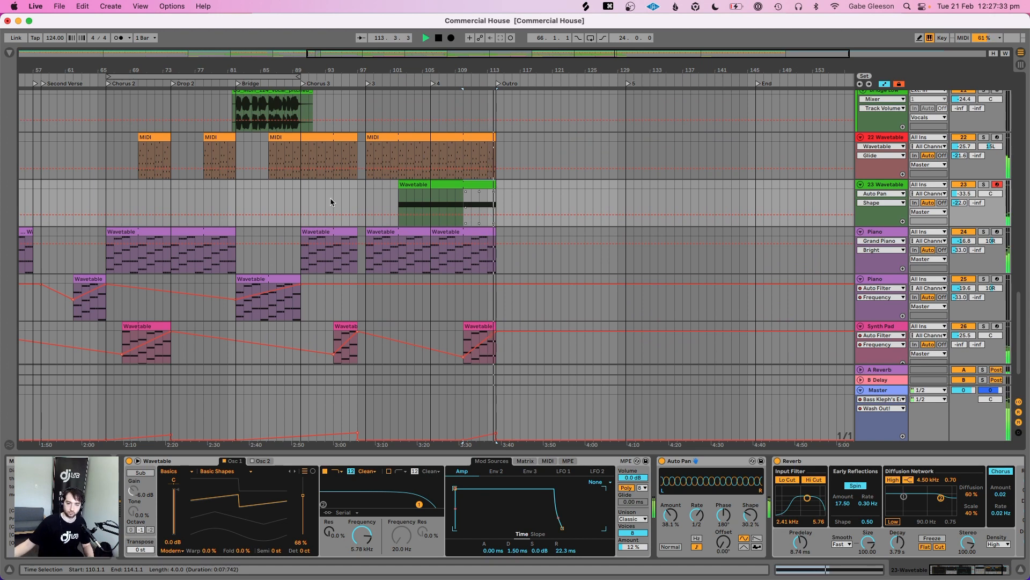
scroll(271, 204, left, 10)
scroll(271, 204, up, 2)
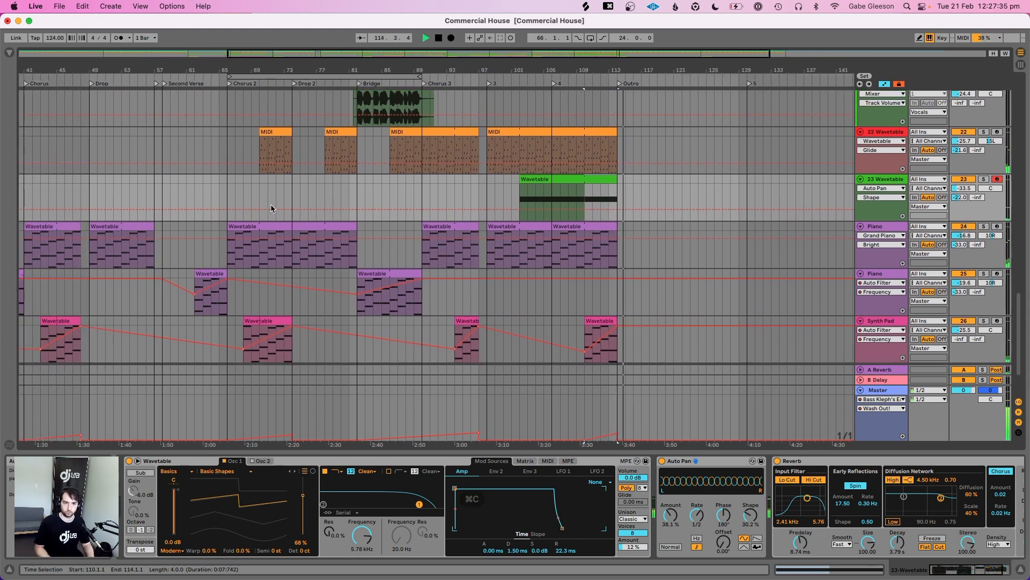
key(space)
click(333, 225)
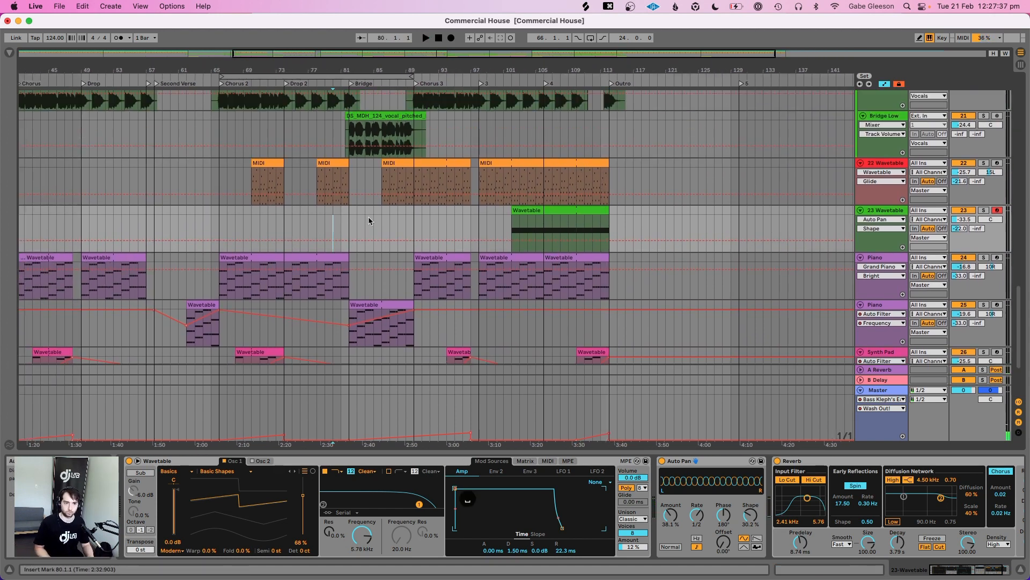
key(super+v)
click(317, 223)
key(space)
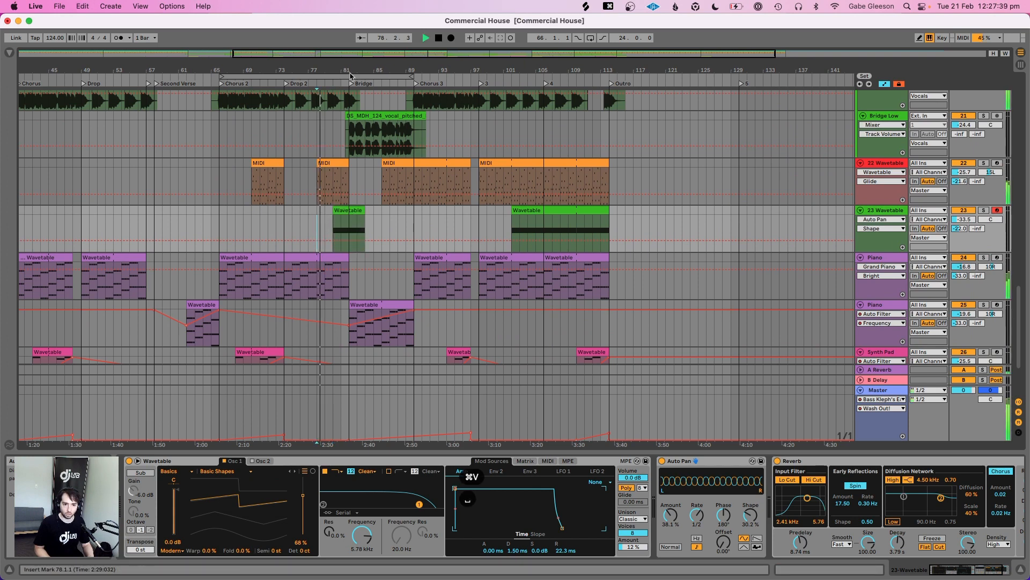
Move the pasted 23 Wavetable clip to the Bridge at bar 82 and extend the part to bar 94 during playback
scroll(356, 207, up, 3)
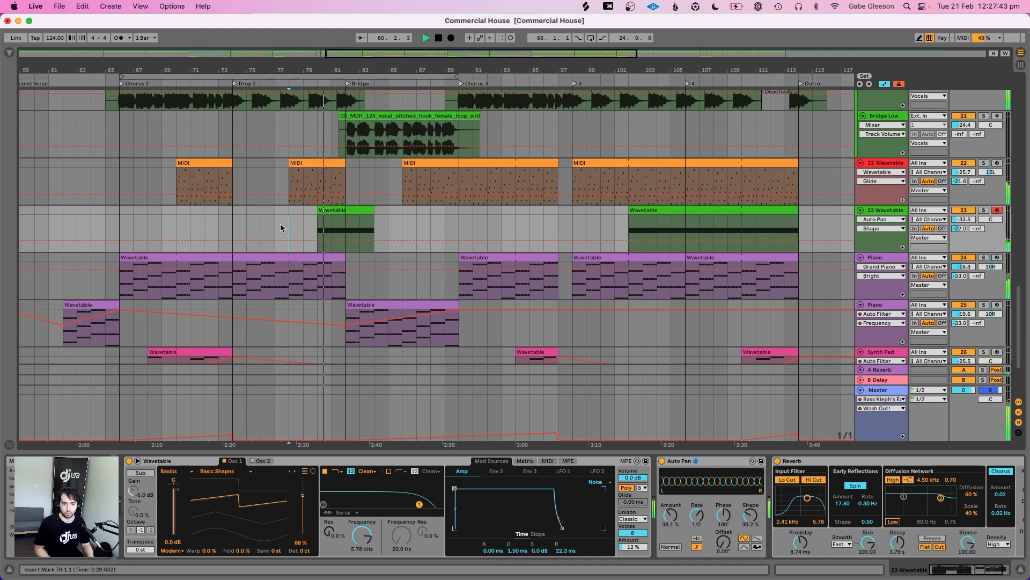
click(243, 221)
key(space)
key(space)
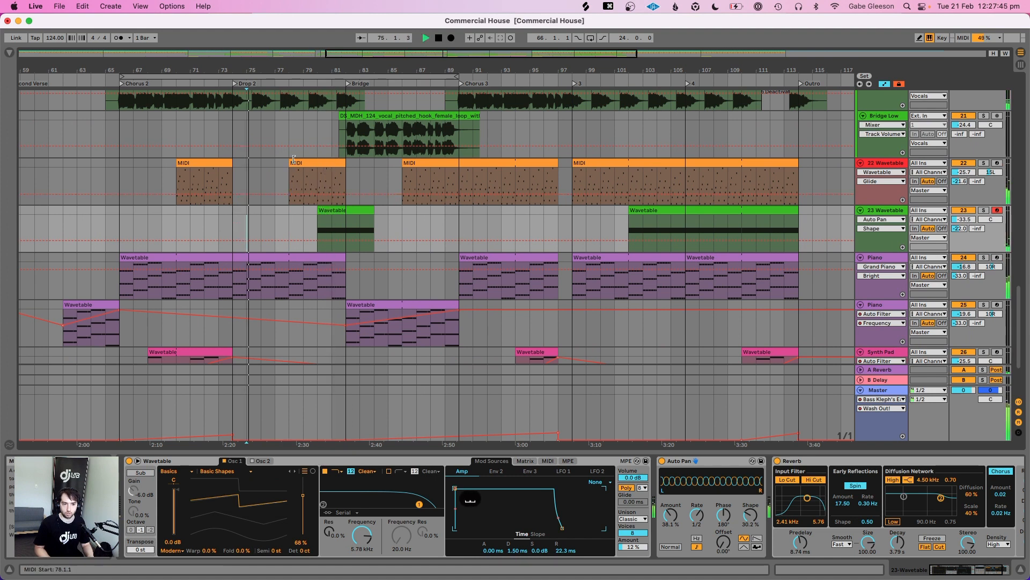
click(334, 211)
drag(315, 216, 517, 217)
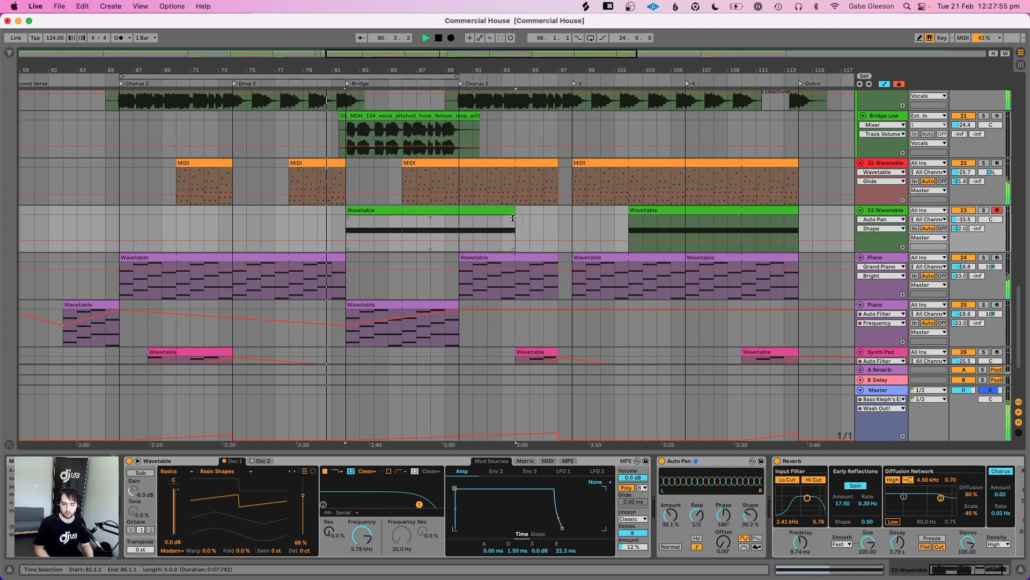
Set the 23 Wavetable's track volume to -34.7 dB and its unison amount to 23% while the Bridge plays
click(883, 219)
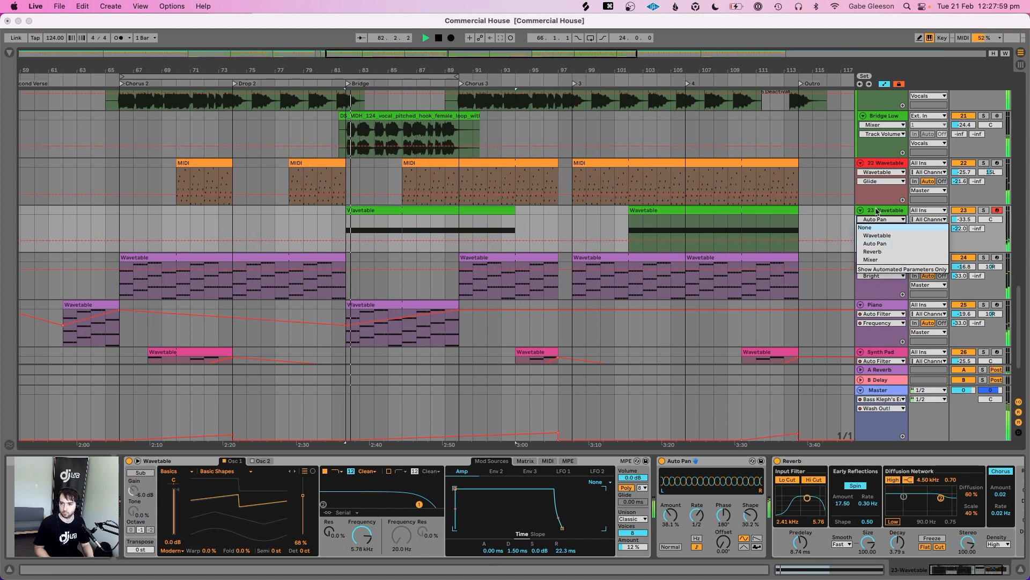
click(886, 211)
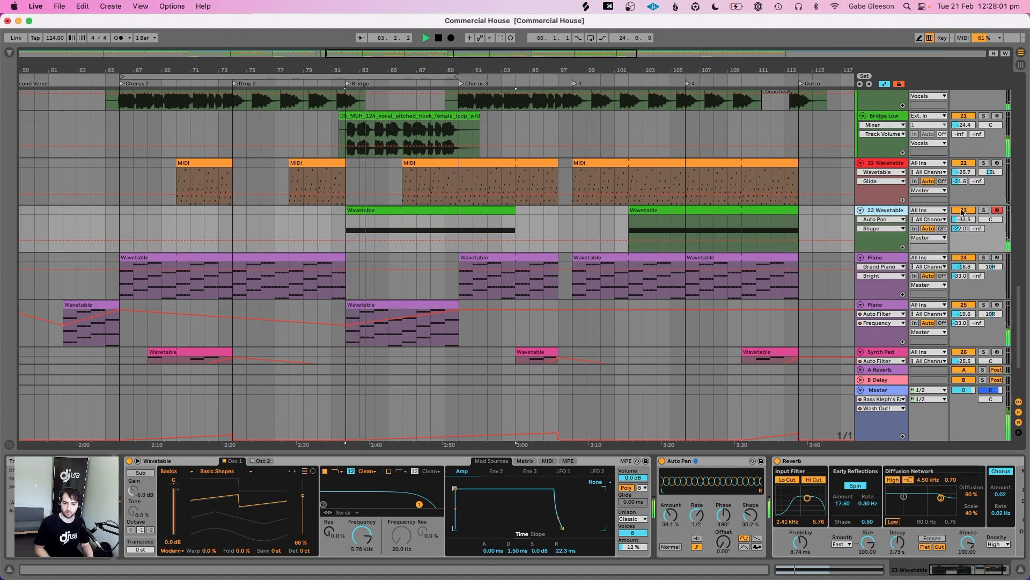
drag(965, 219, 964, 219)
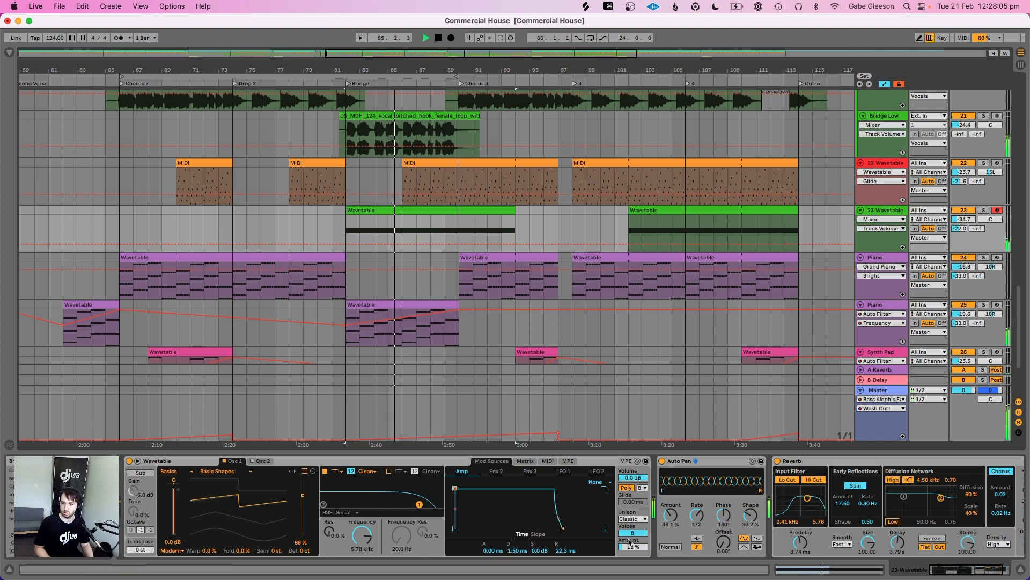
drag(630, 543, 630, 537)
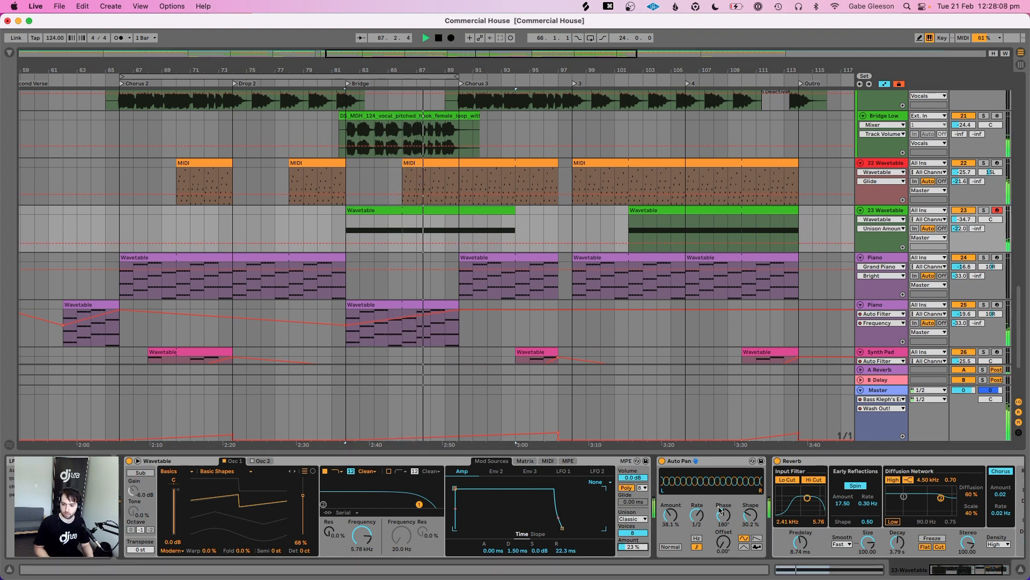
Add an Auto Filter after the Reverb on the 23 Wavetable track and set its frequency to 19.9 kHz during playback
scroll(719, 509, right, 3)
click(9, 52)
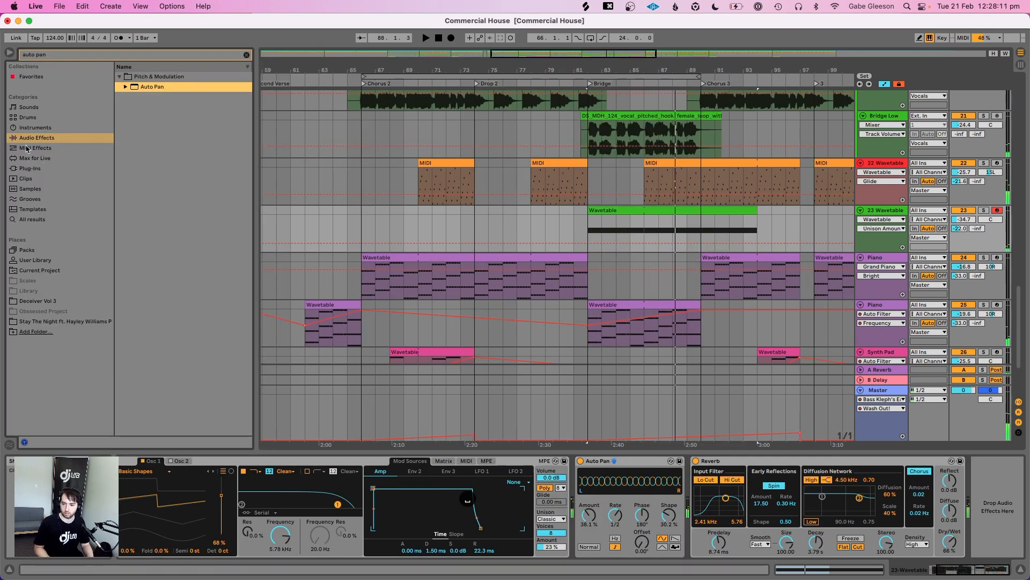
click(246, 55)
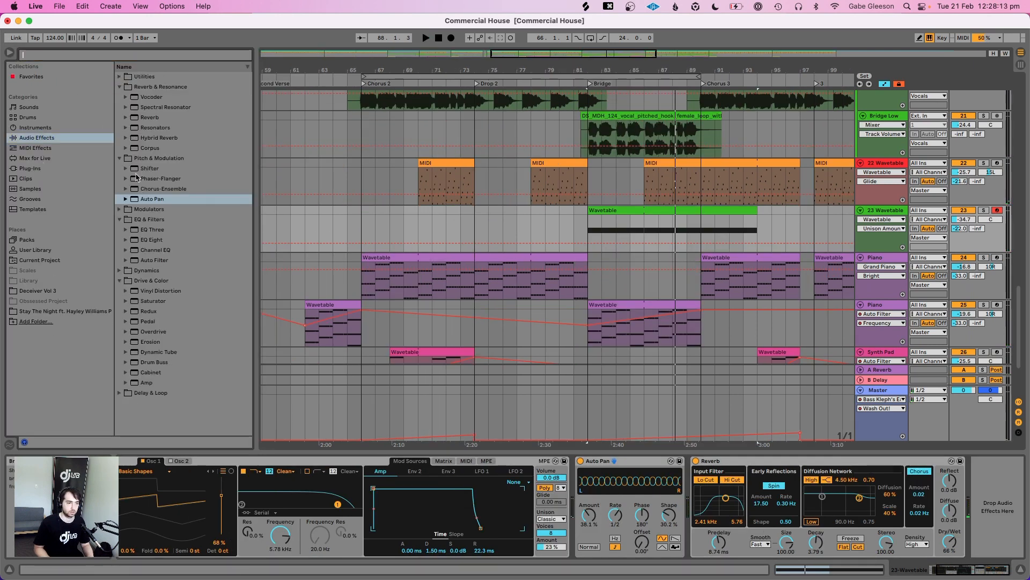
click(154, 260)
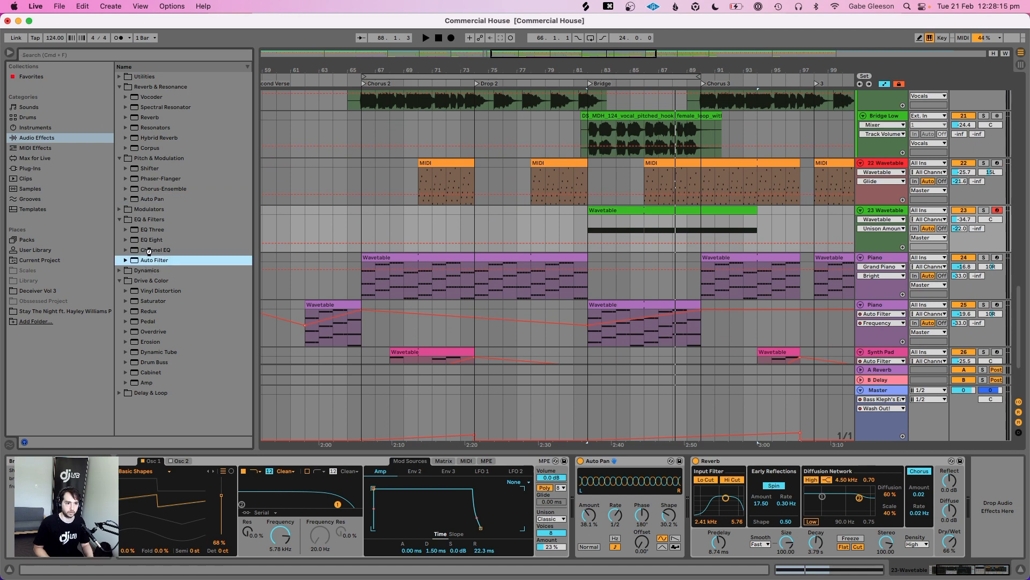
click(11, 53)
key(space)
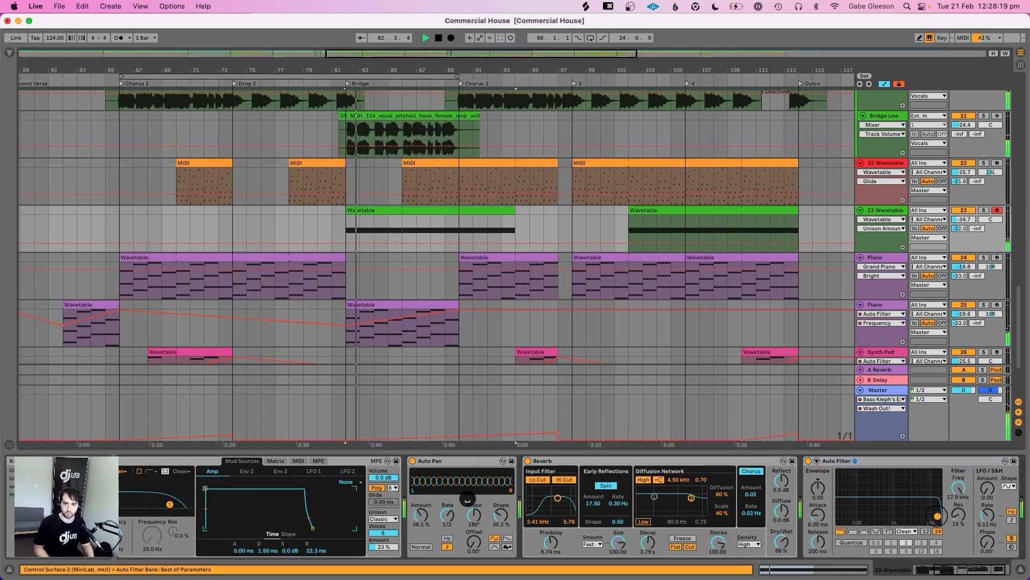
drag(934, 517, 940, 514)
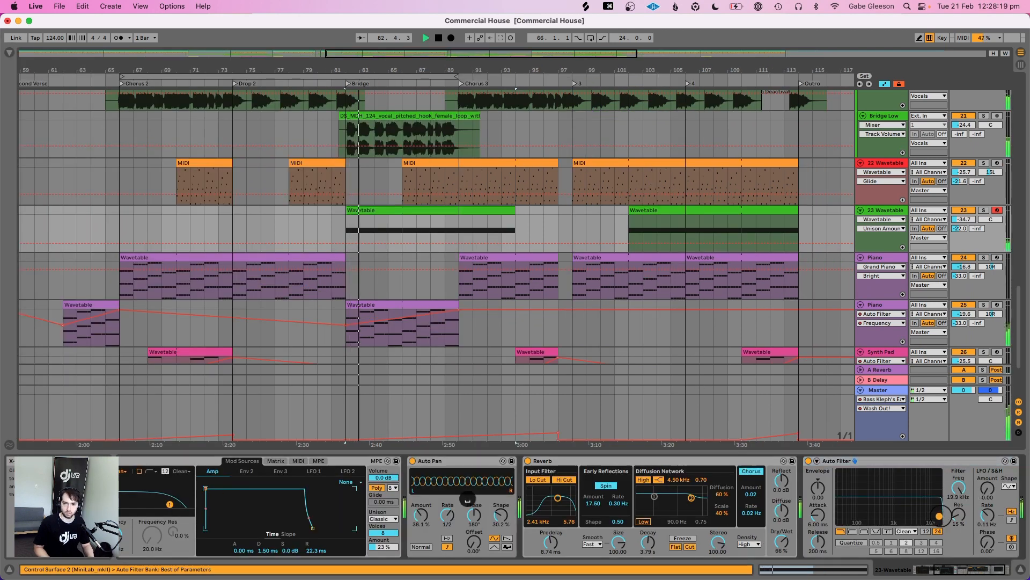
Show the 23 Wavetable's Auto Filter Frequency automation and draw a ramp falling from bar 82 to 930 Hz at bar 86
click(880, 219)
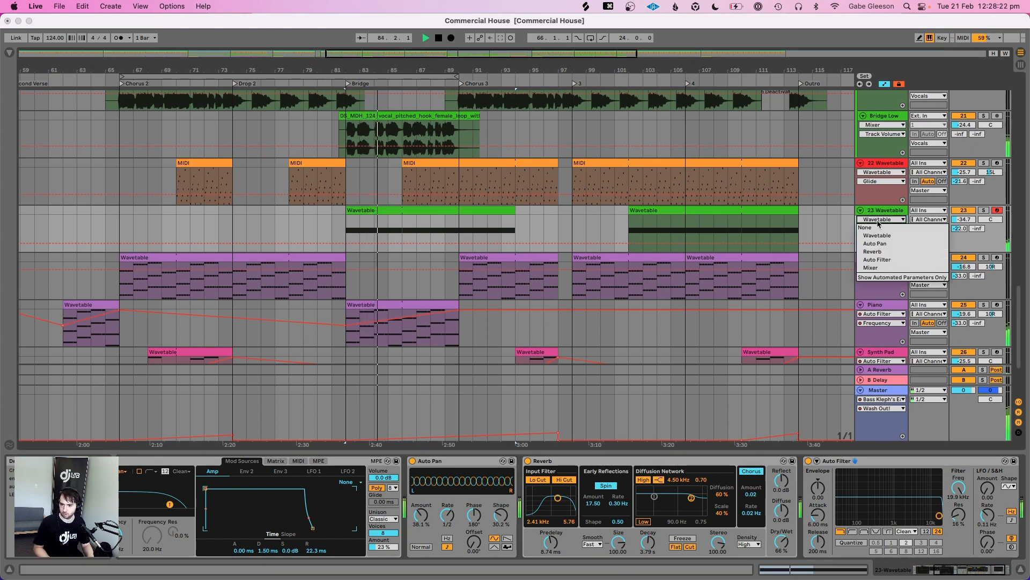
click(880, 260)
click(880, 229)
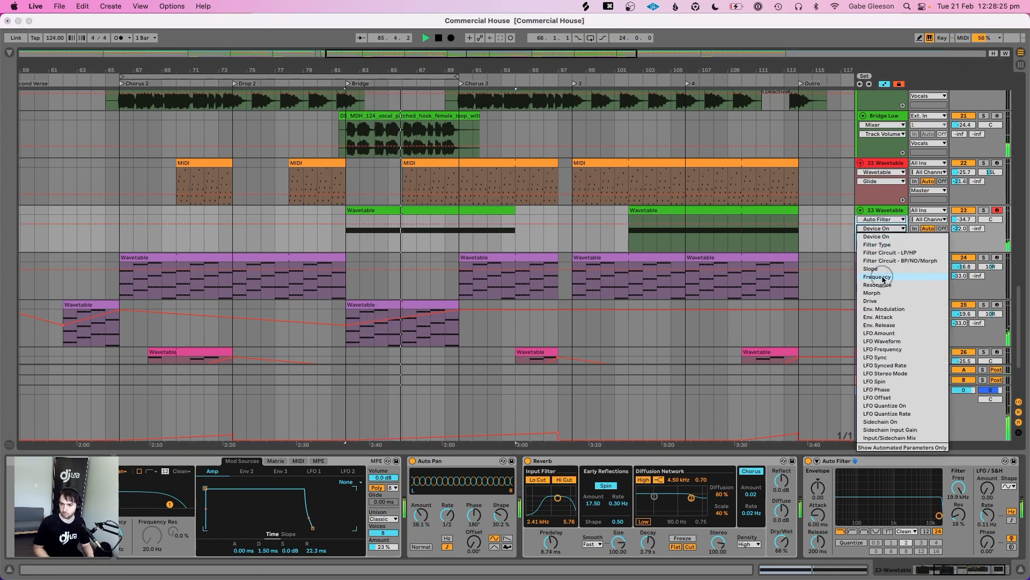
click(877, 276)
click(391, 228)
mouse_move(391, 228)
mouse_down()
mouse_move(347, 230)
mouse_move(382, 240)
mouse_move(379, 249)
mouse_move(380, 226)
mouse_up()
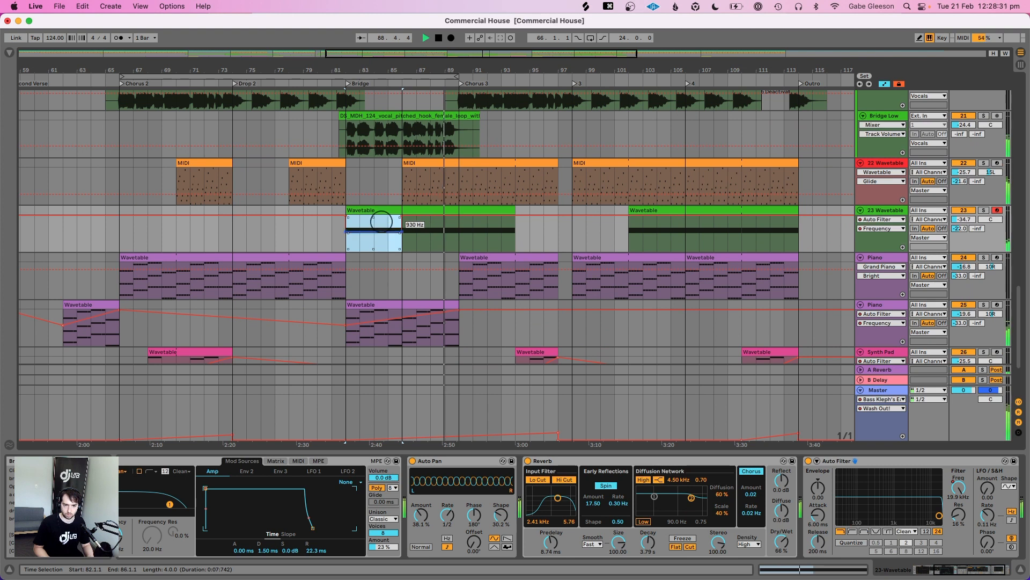
click(347, 231)
click(346, 233)
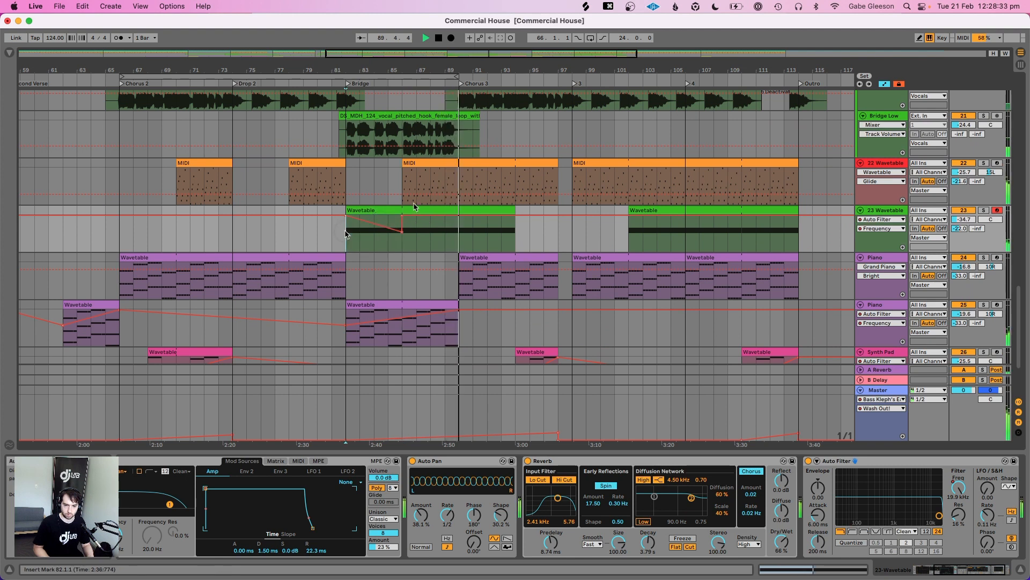
Extend the Bridge 23 Wavetable part to bar 97, ramp the filter frequency back up from bar 86, raise the dip slightly and play it
drag(402, 216, 558, 209)
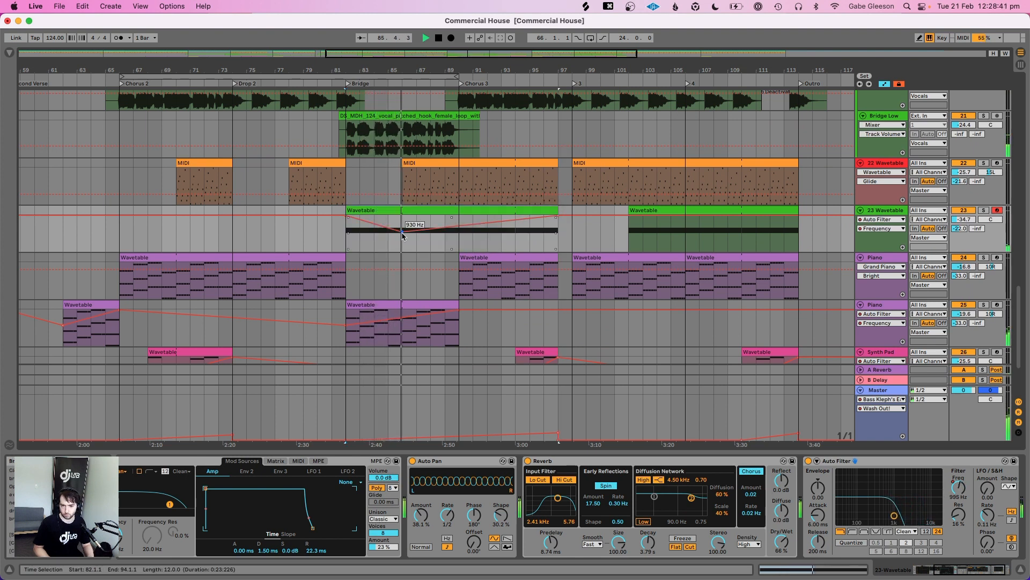
mouse_move(404, 232)
mouse_down()
mouse_move(398, 212)
mouse_move(402, 231)
mouse_up()
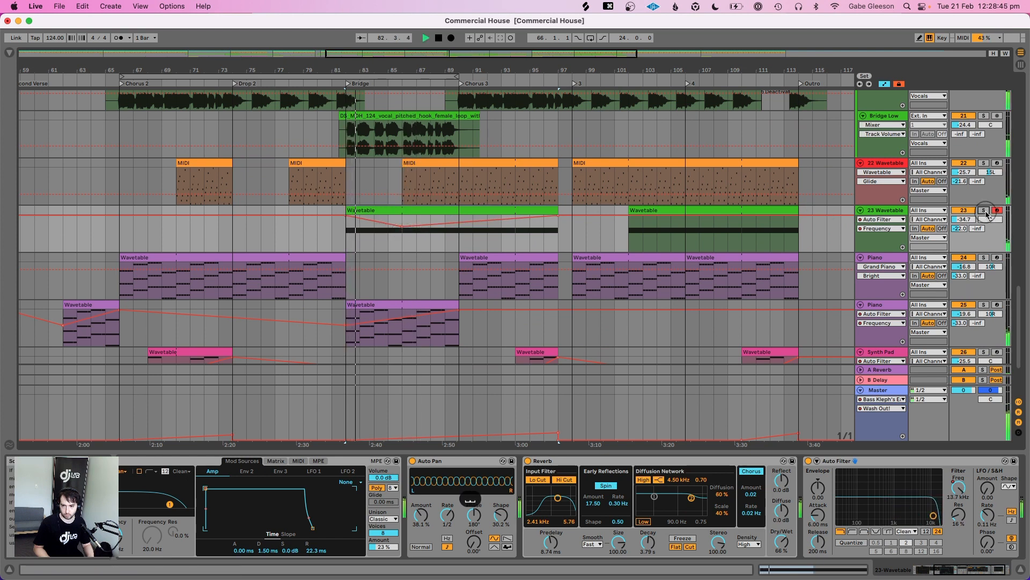
key(space)
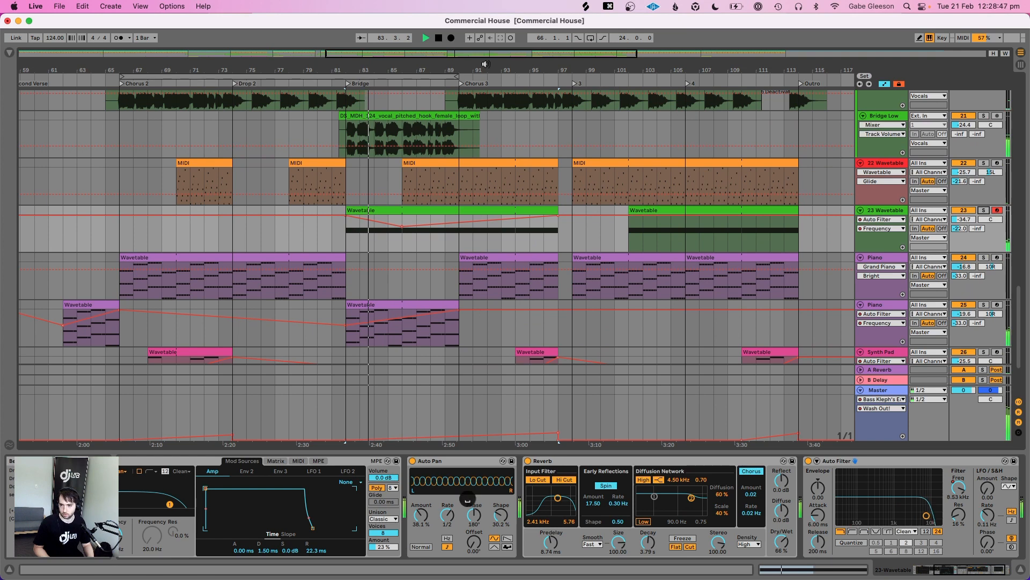
drag(485, 72, 487, 69)
key(space)
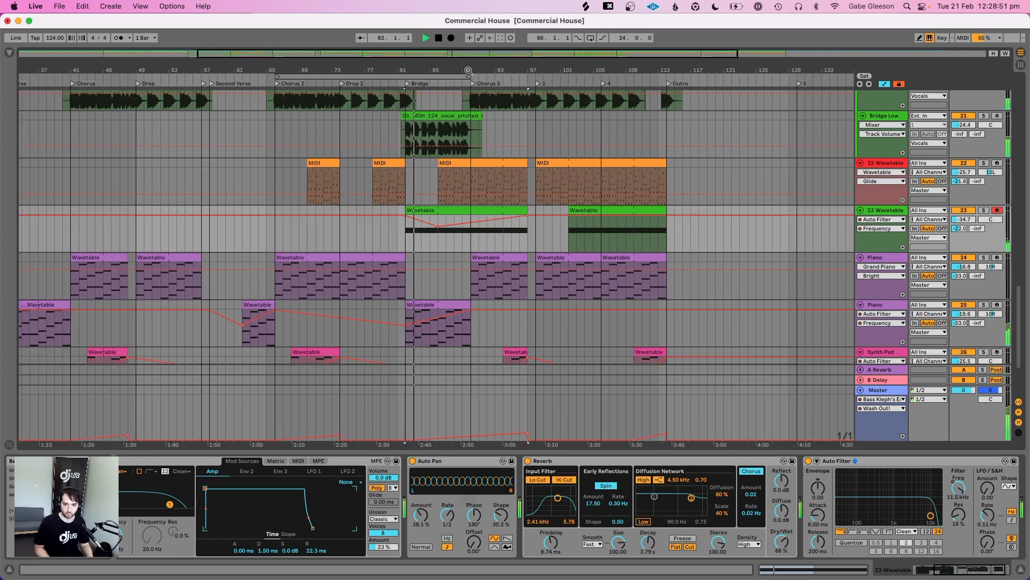
Save the set and raise the 23 Wavetable's track volume to -33.8 dB during playback
drag(468, 70, 469, 52)
key(cmd+s)
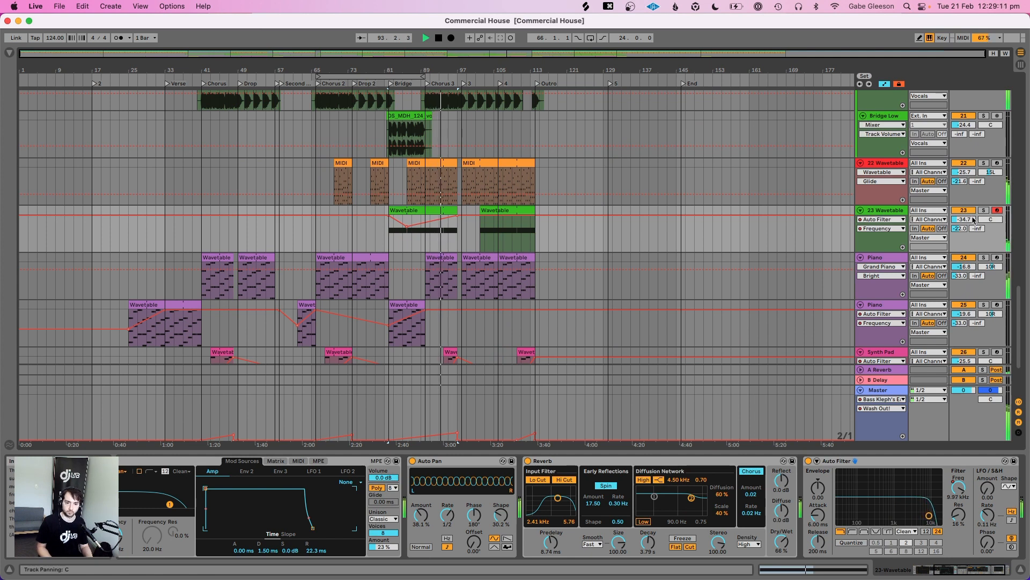
drag(973, 219, 966, 218)
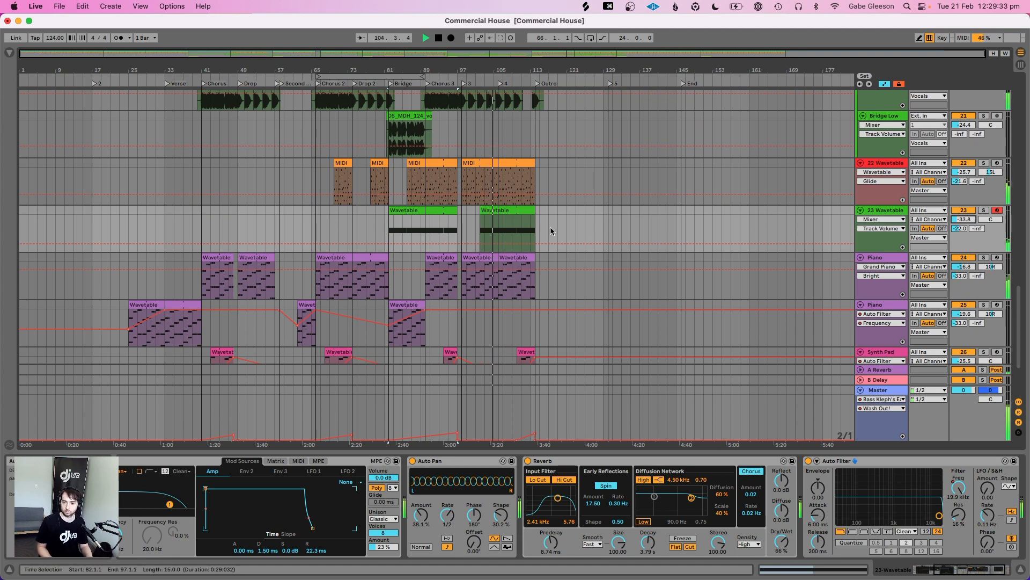
Review all tracks of the arrangement while the last drop plays into the Outro, and stop playback
scroll(551, 231, down, 2)
scroll(550, 230, down, 2)
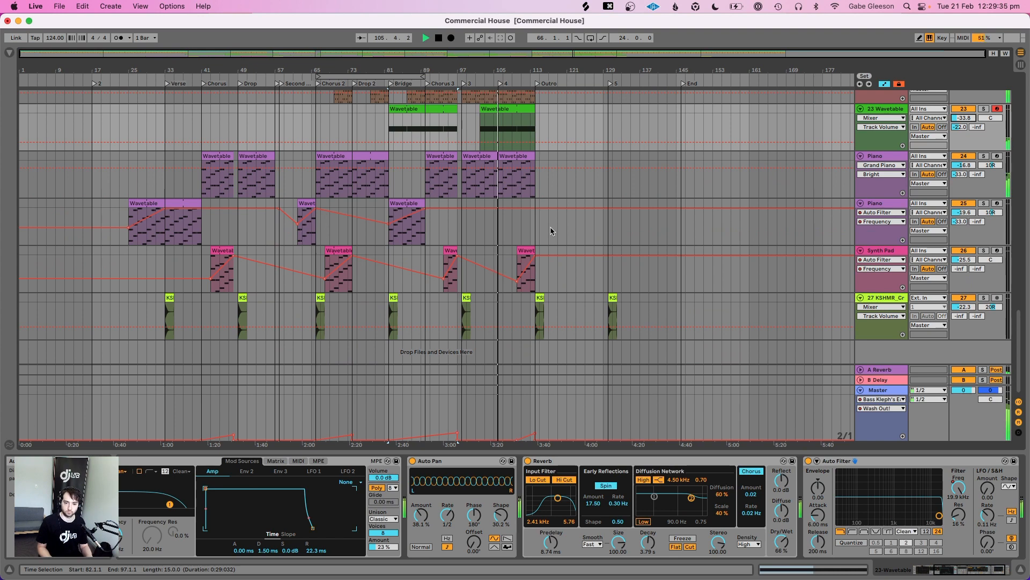
scroll(551, 231, up, 8)
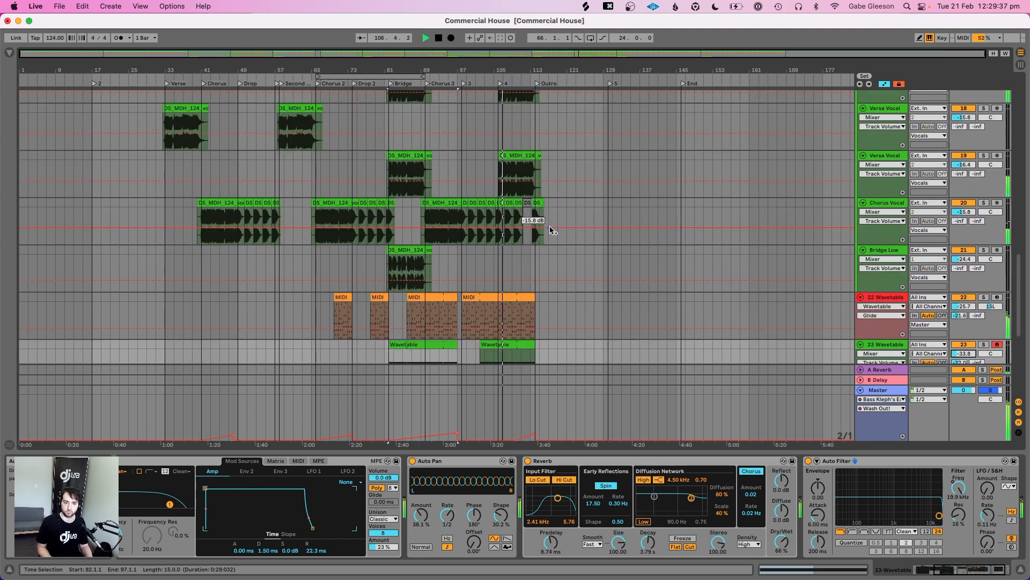
scroll(551, 231, up, 18)
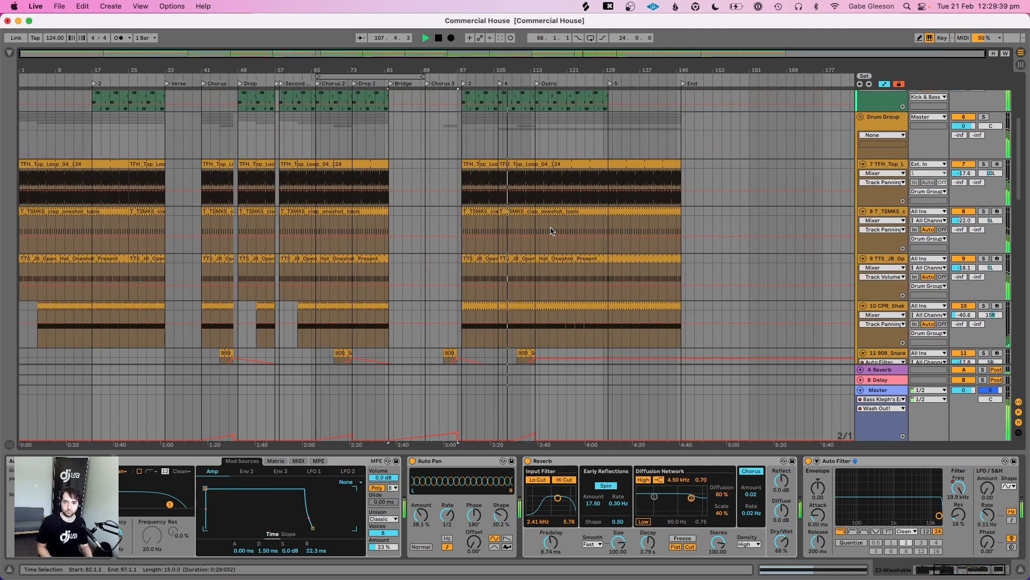
scroll(551, 231, up, 6)
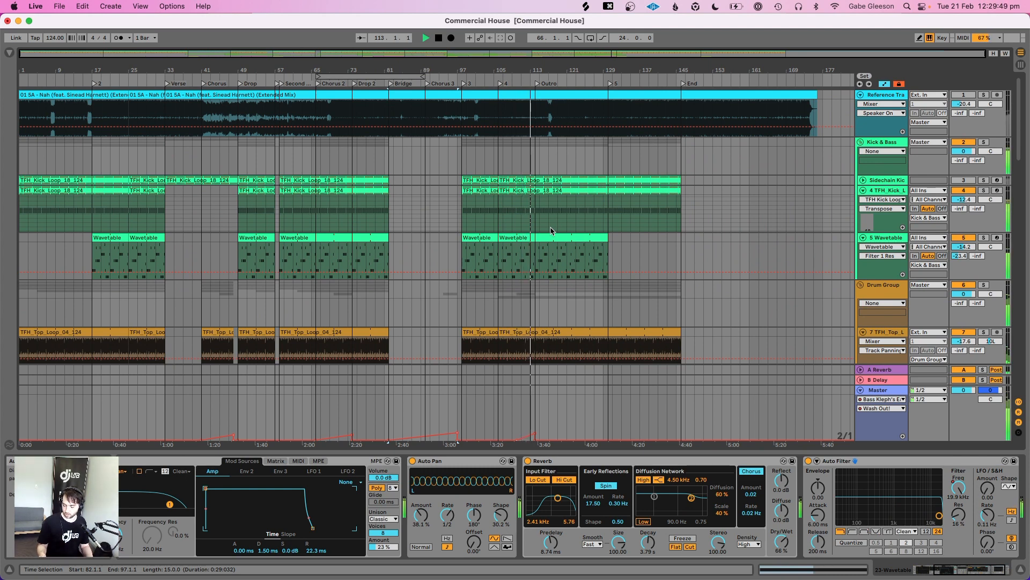
scroll(552, 228, down, 15)
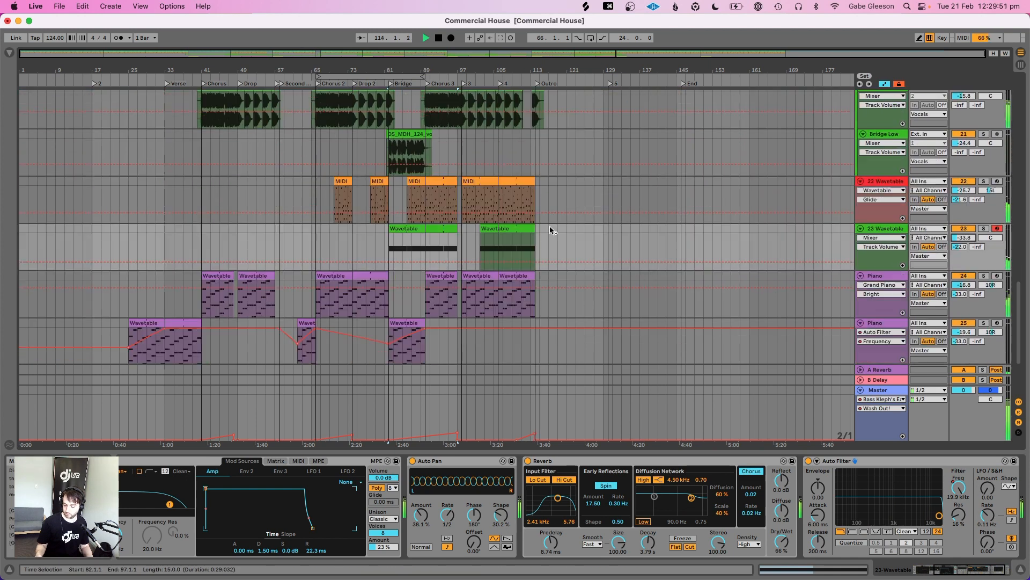
key(space)
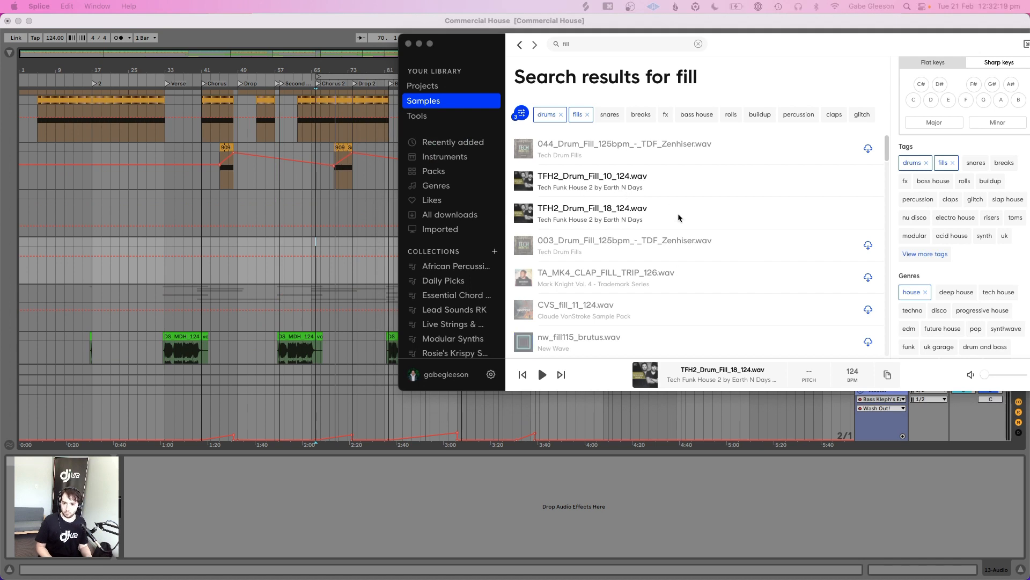
Add TFH2_Drum_Fill_18_124.wav from Splice to the empty Drum Group track and move the clip so it ends where the Bridge starts
drag(679, 218, 322, 247)
click(342, 43)
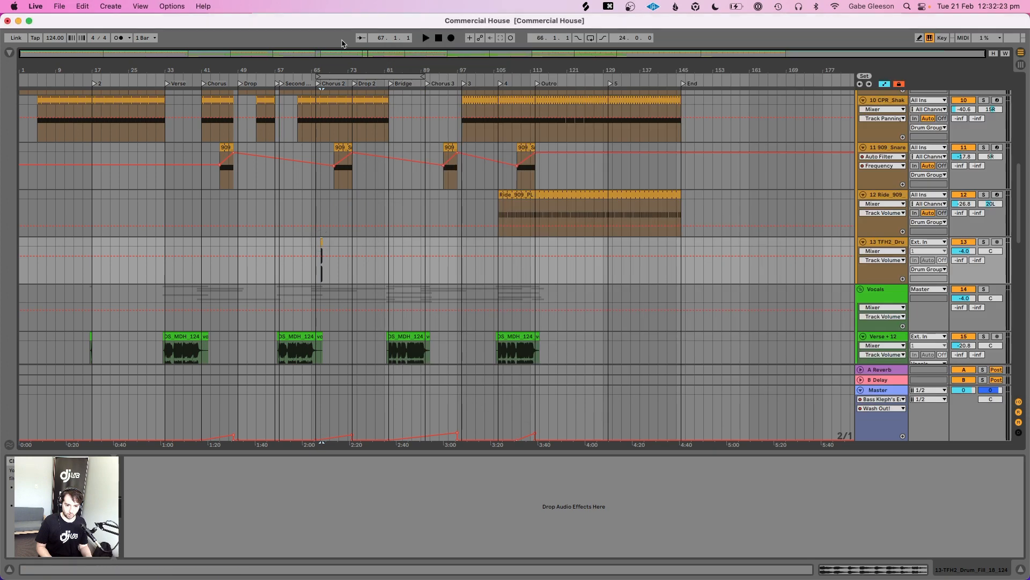
mouse_move(325, 66)
mouse_down()
mouse_move(319, 128)
mouse_move(322, 65)
mouse_up()
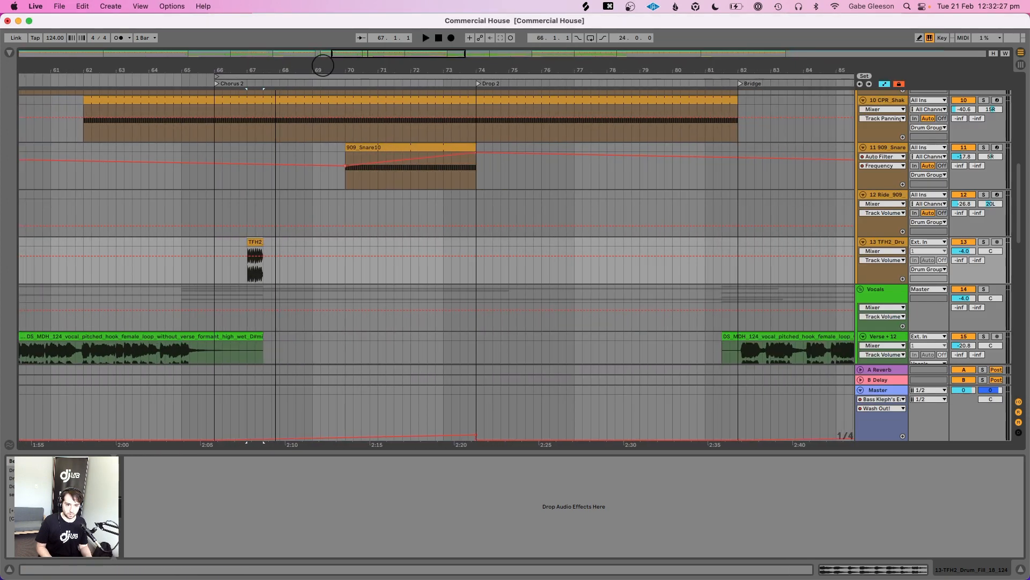
drag(254, 242, 731, 251)
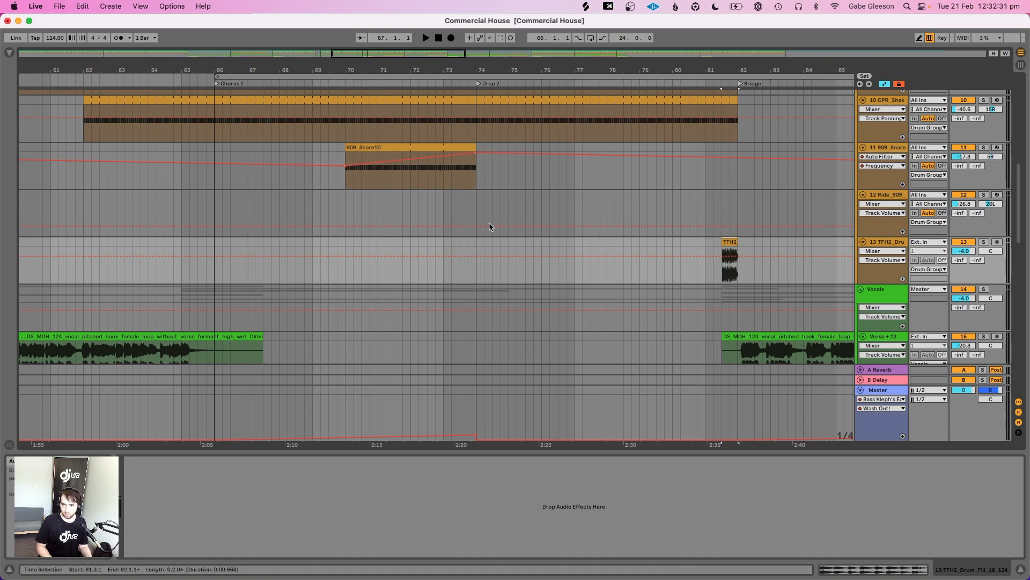
Play from Drop 2 into the Bridge and set the drum fill track's volume to -19.4 dB
click(477, 246)
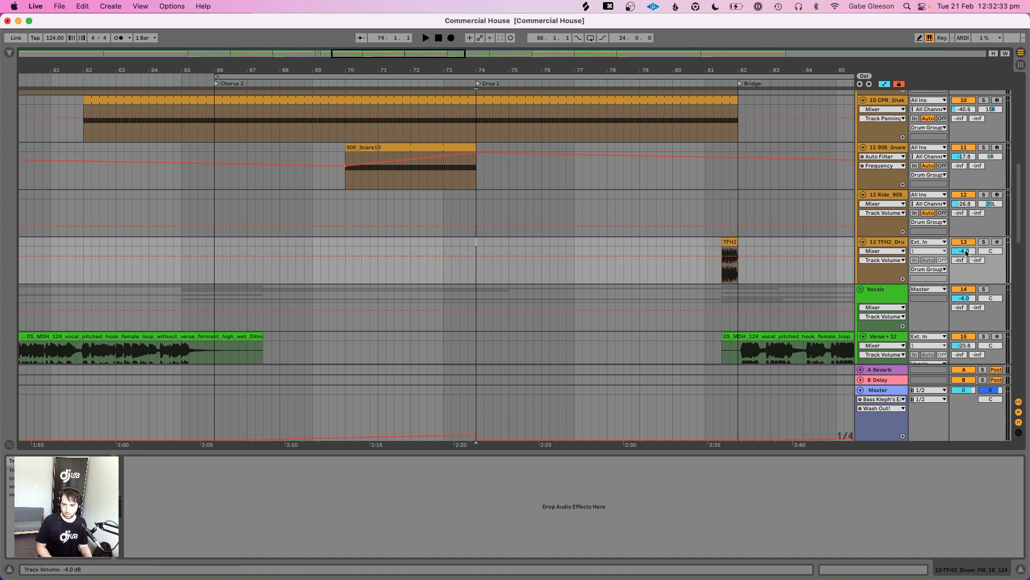
key(space)
drag(697, 257, 697, 262)
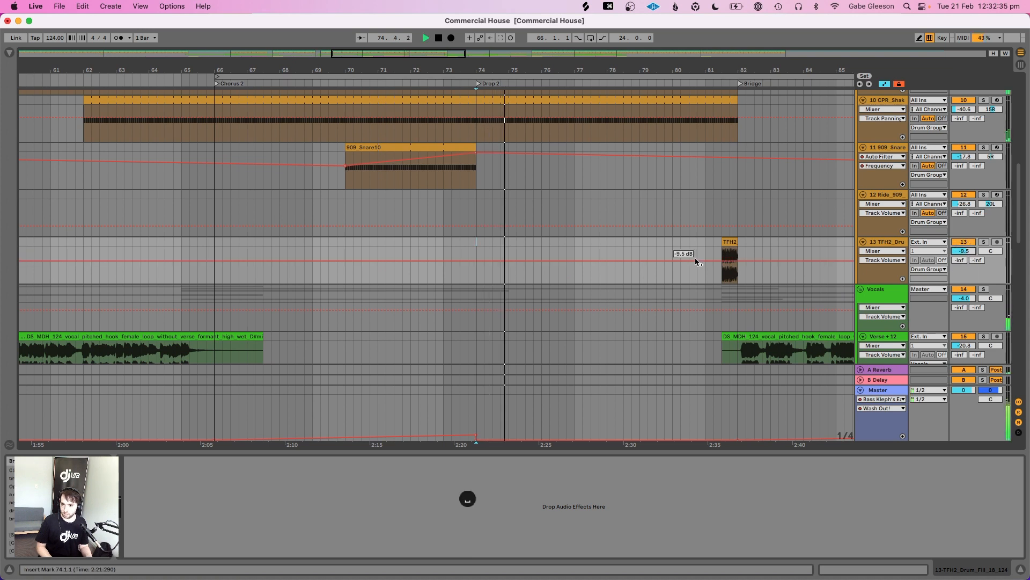
scroll(696, 262, right, 5)
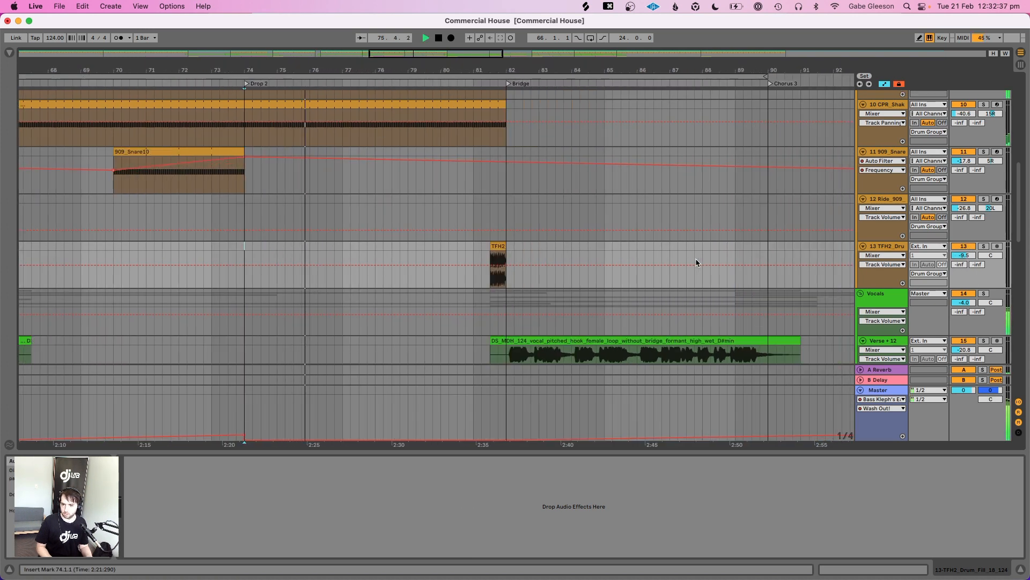
scroll(697, 261, right, 2)
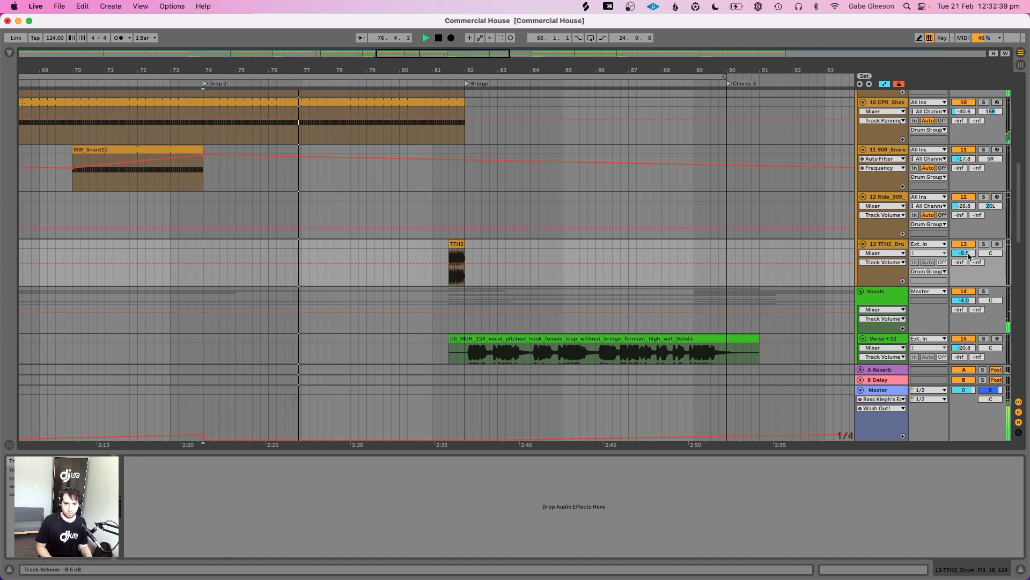
drag(970, 257, 965, 254)
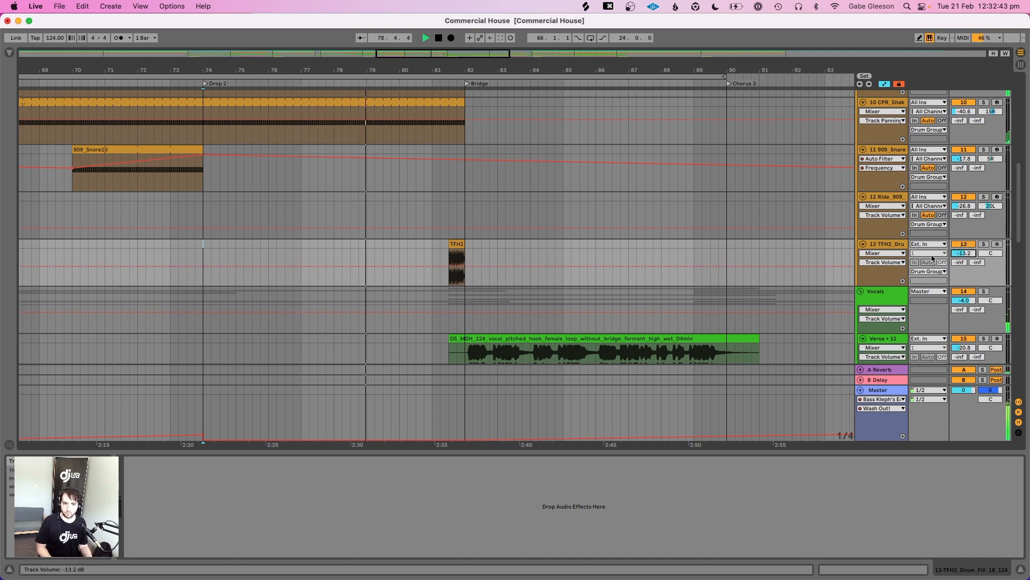
click(457, 244)
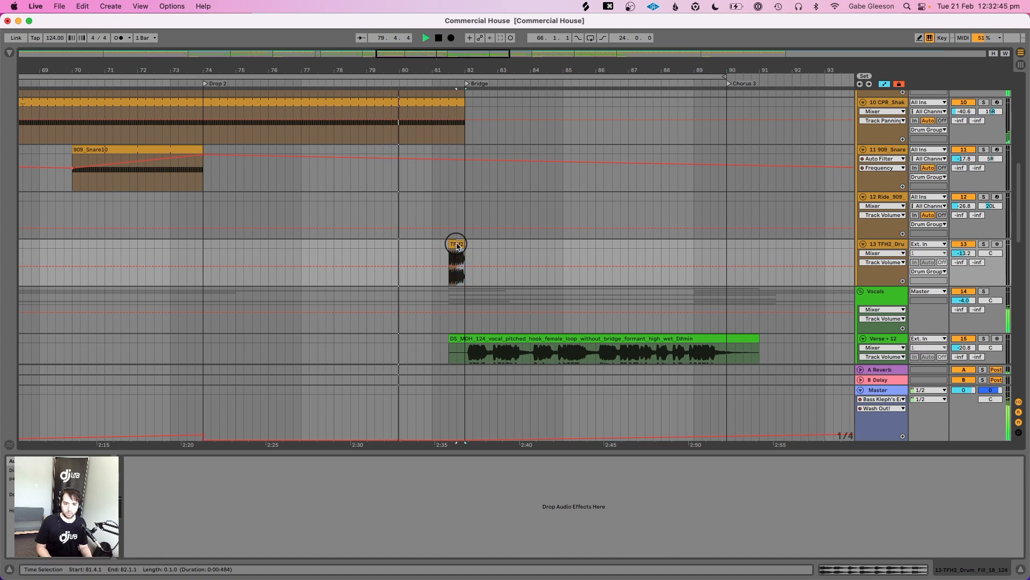
key(super+c)
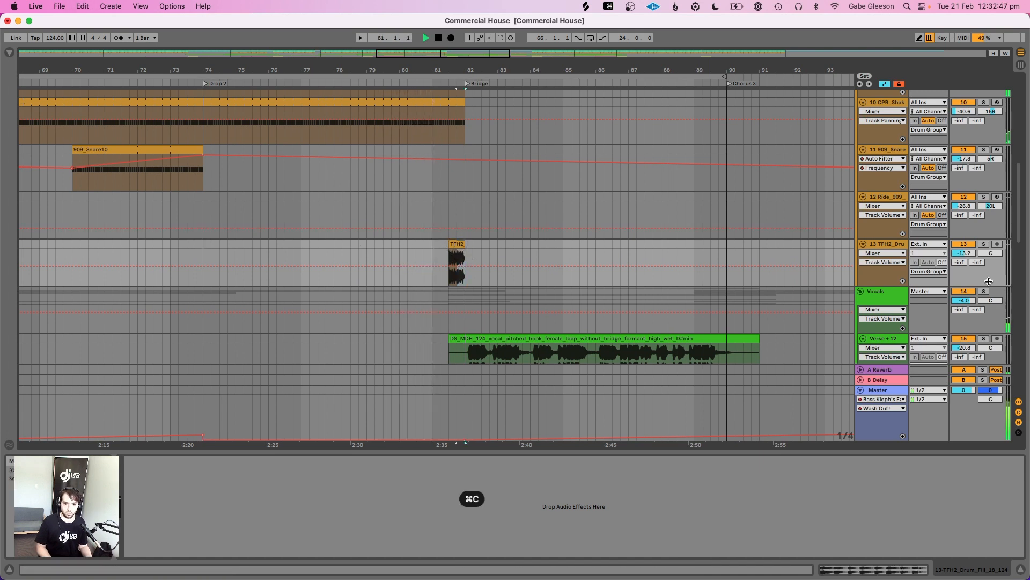
drag(966, 253, 971, 253)
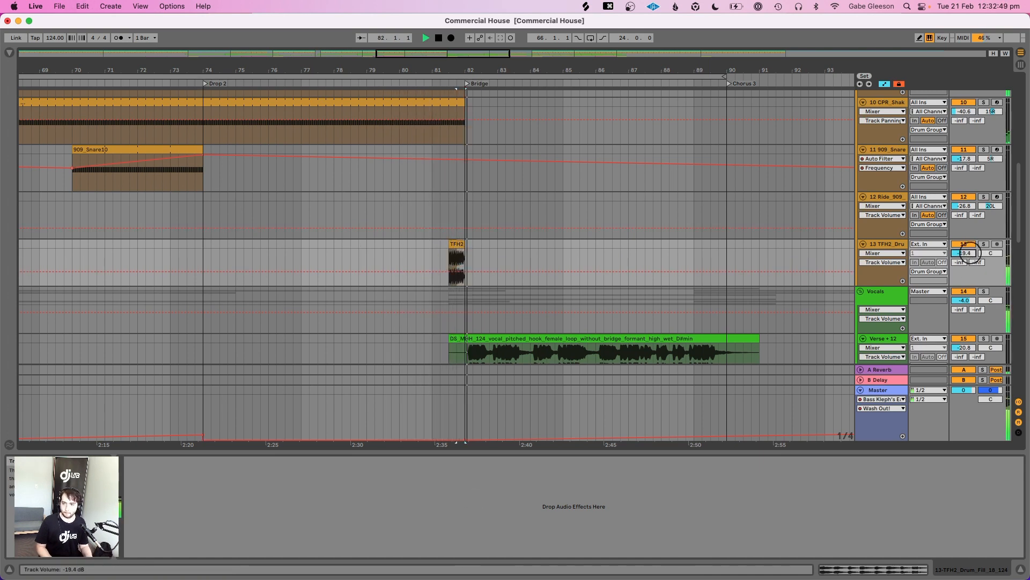
key(space)
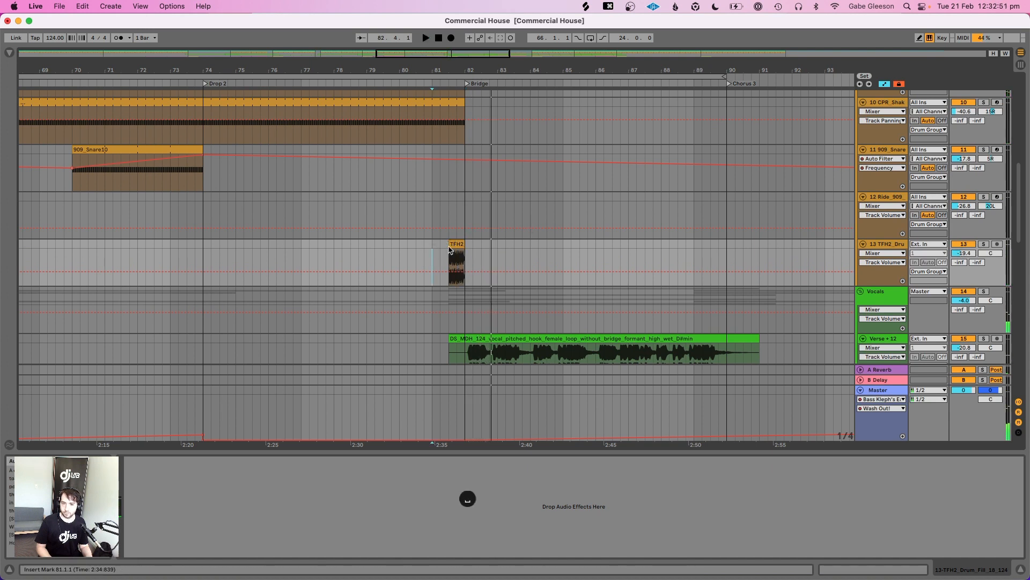
Trim the start of the drum fill clip to 81.4 and replay the transition into the Bridge
drag(450, 246, 456, 246)
click(444, 246)
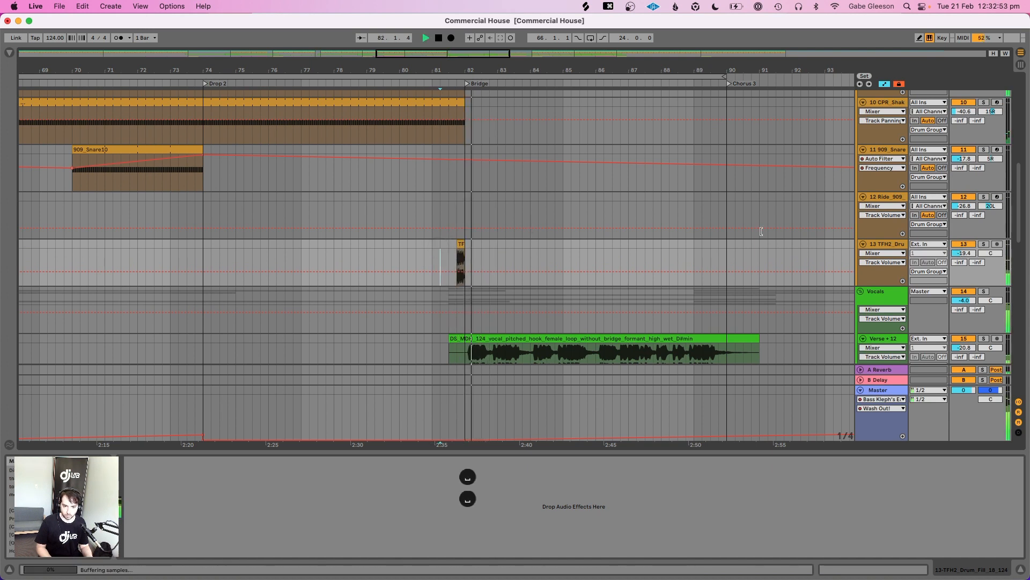
key(space)
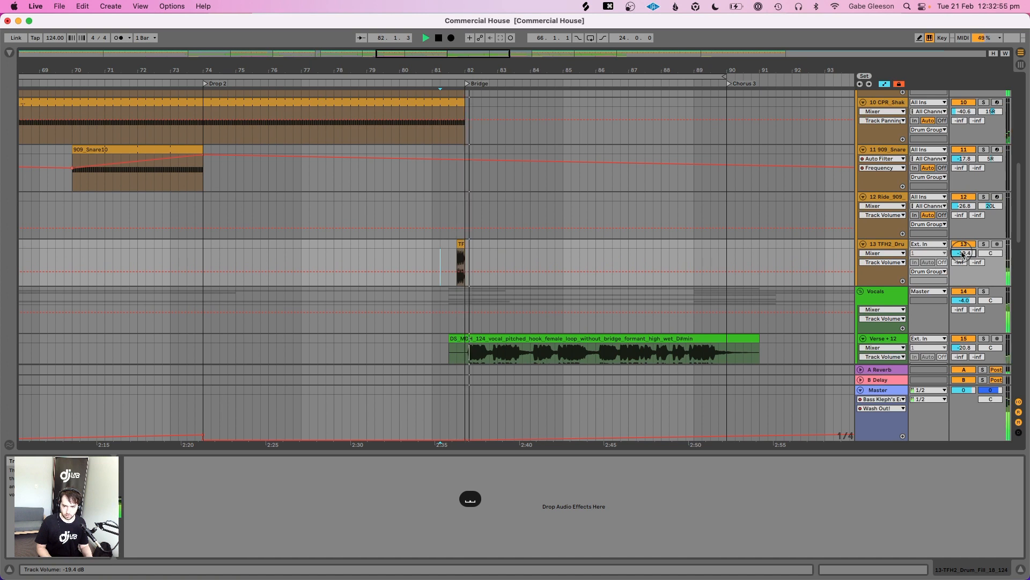
Replay the transition into the Bridge, open the drum fill clip's sample view and turn on Warp
key(space)
key(space)
click(457, 263)
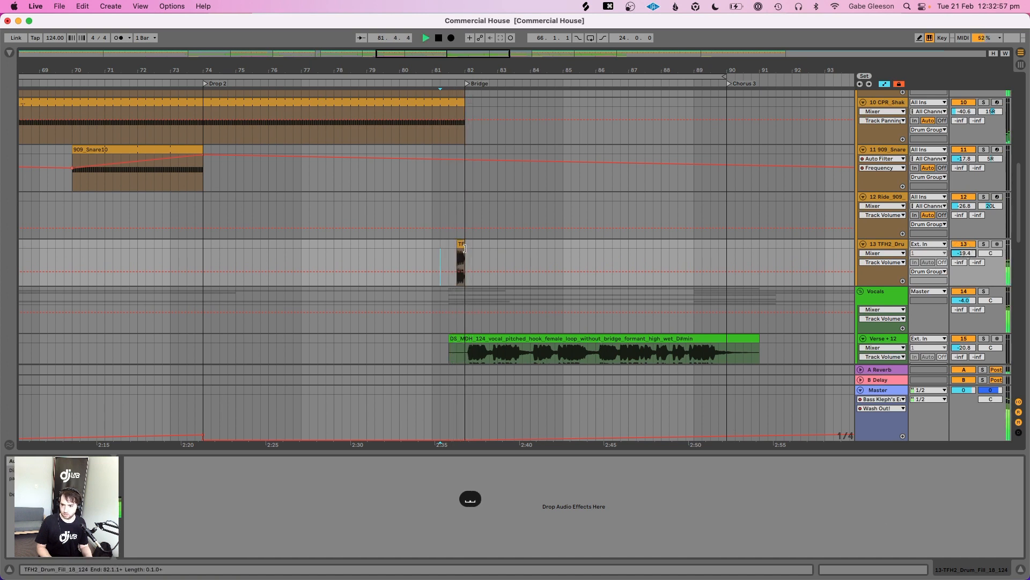
key(space)
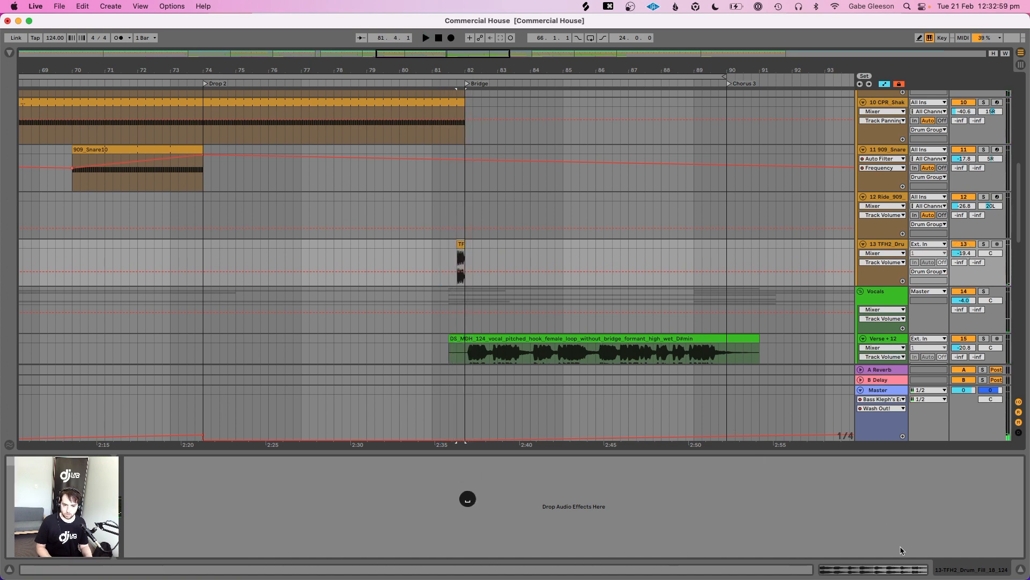
click(895, 570)
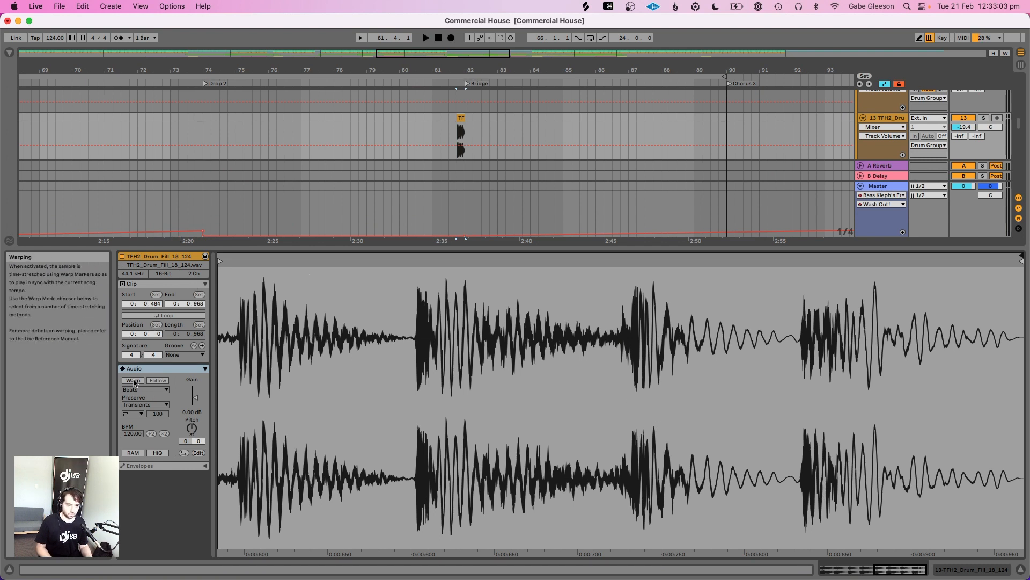
click(134, 381)
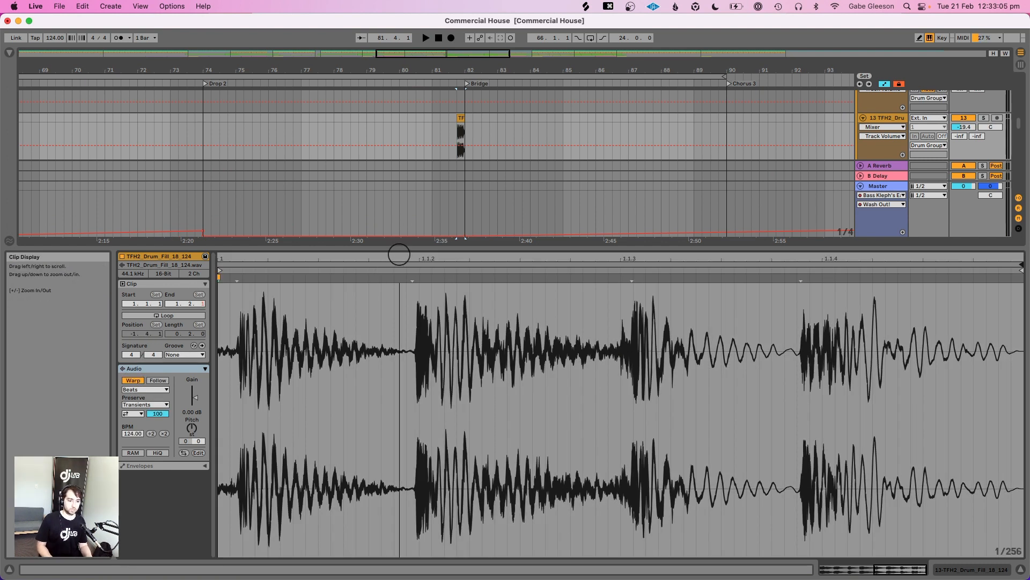
Quantize the entire drum fill sample, reduce the doubled warp markers at beat 1 to a single one at 1.1.1, and audition the fill
drag(399, 255, 712, 258)
key(super+a)
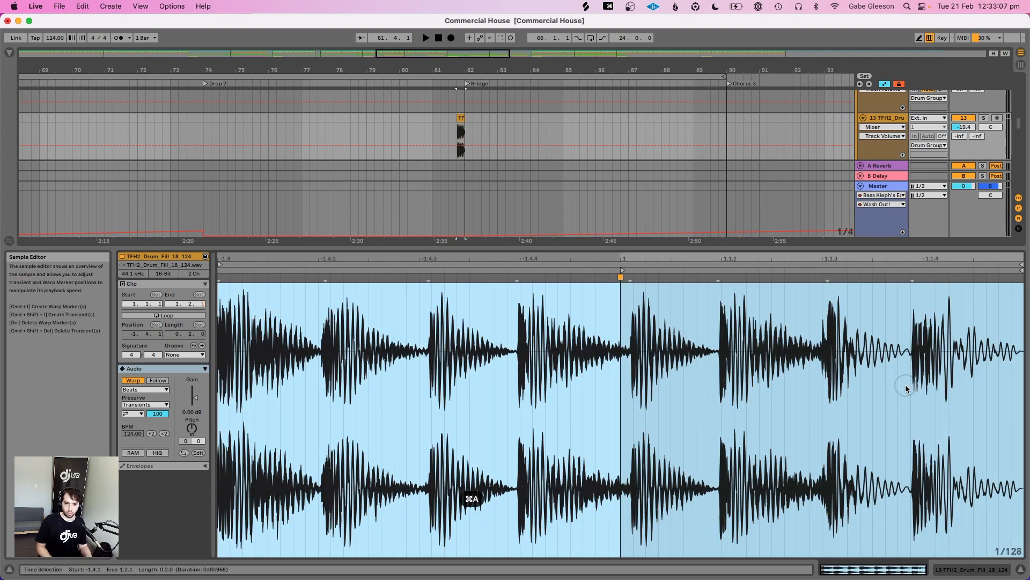
right_click(906, 388)
click(813, 137)
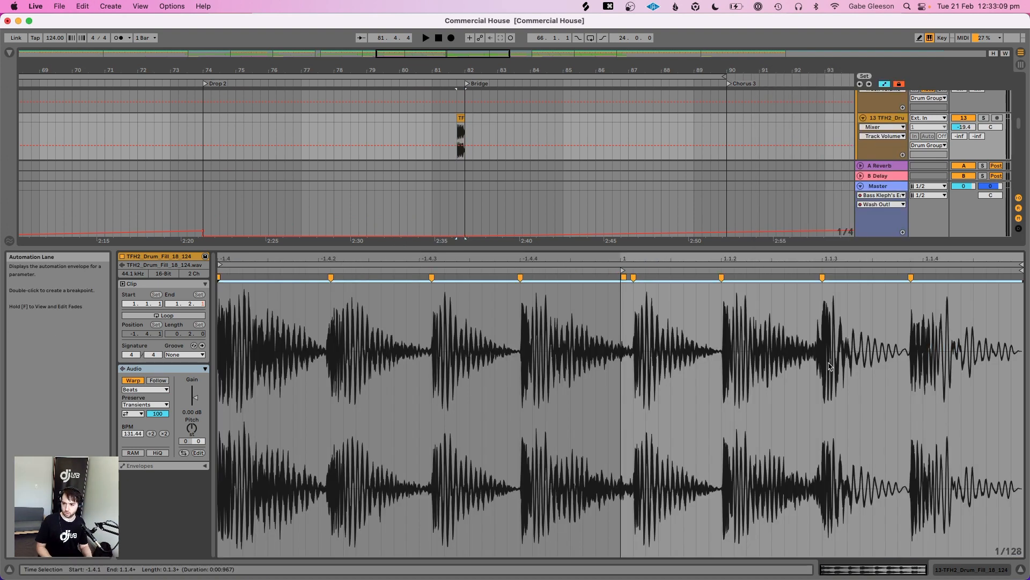
key(BackSpace)
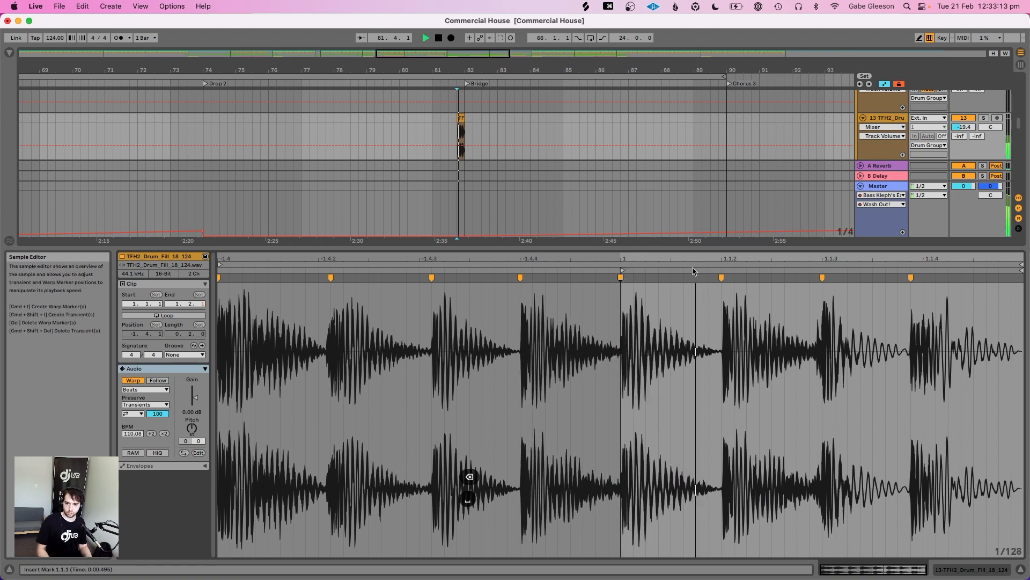
key(space)
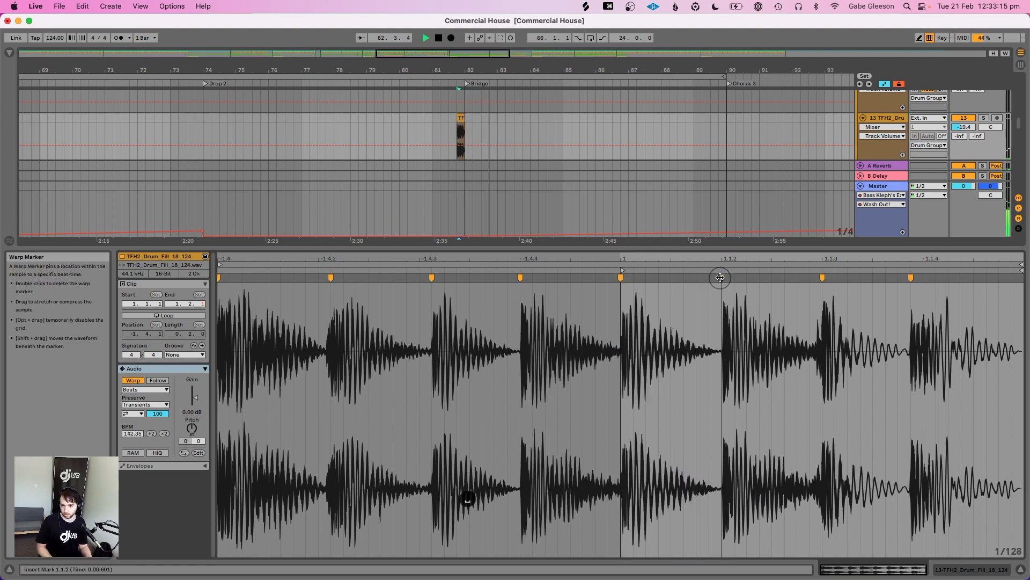
key(space)
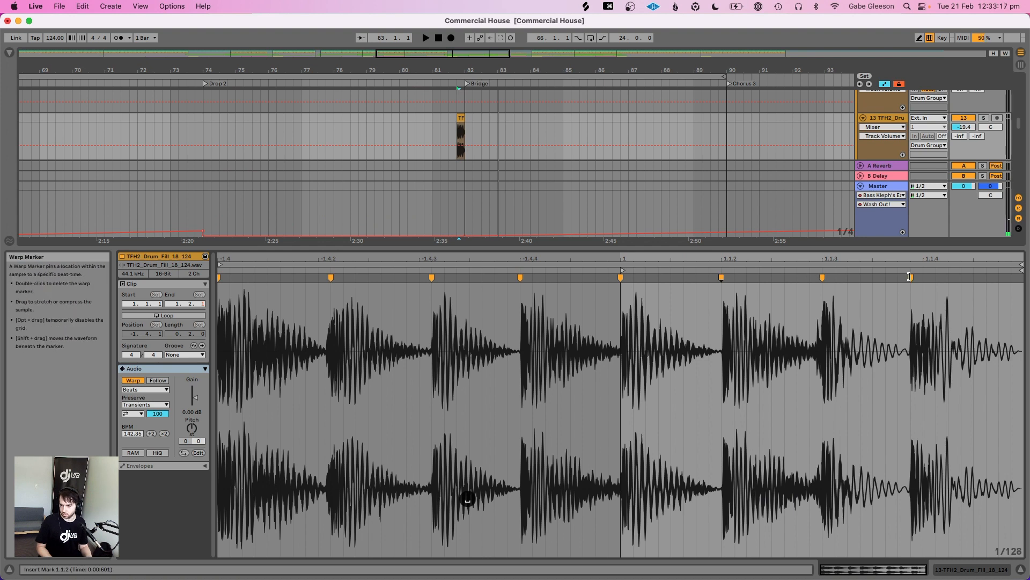
Place the drum fill's last warp markers at 1.1.3, 1.1.4 and 1.2.1, and replay the fill
drag(910, 277, 923, 279)
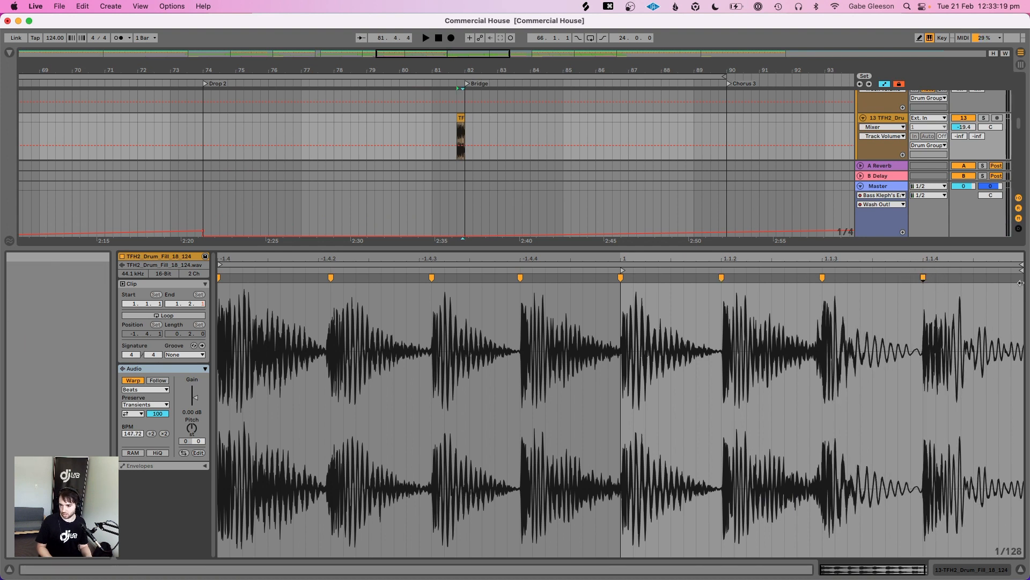
scroll(959, 326, right, 1)
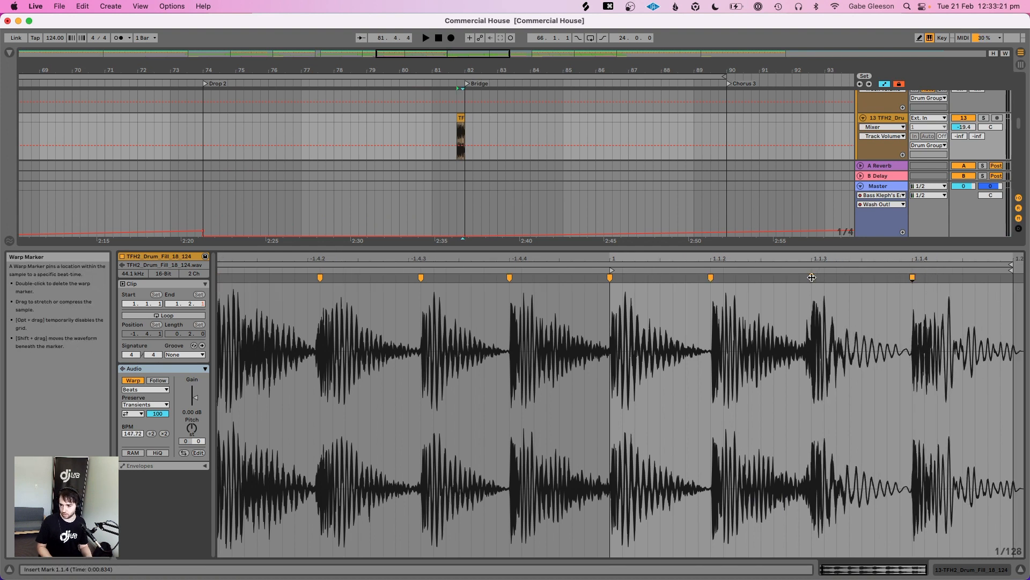
double_click(812, 277)
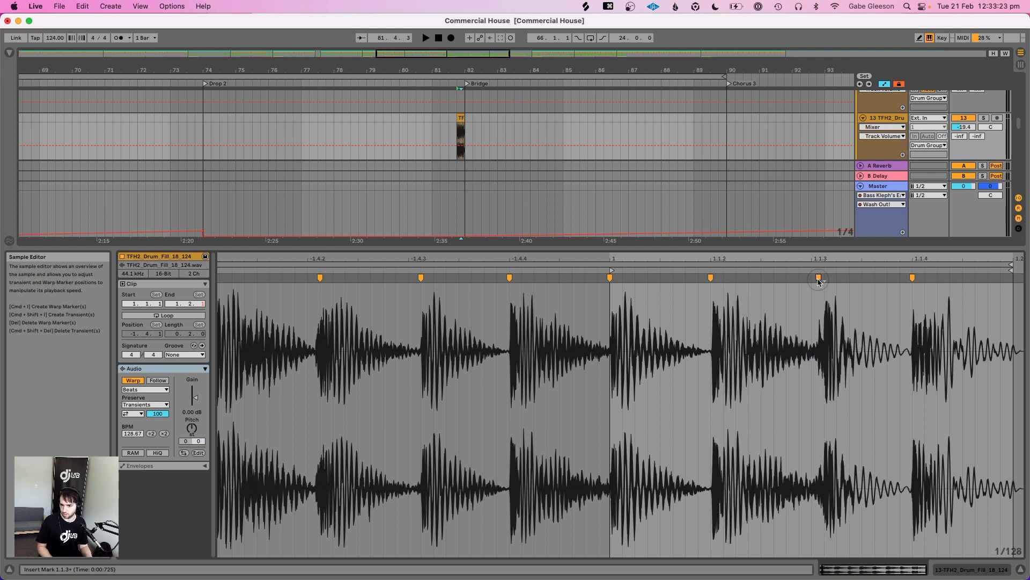
drag(816, 278, 811, 279)
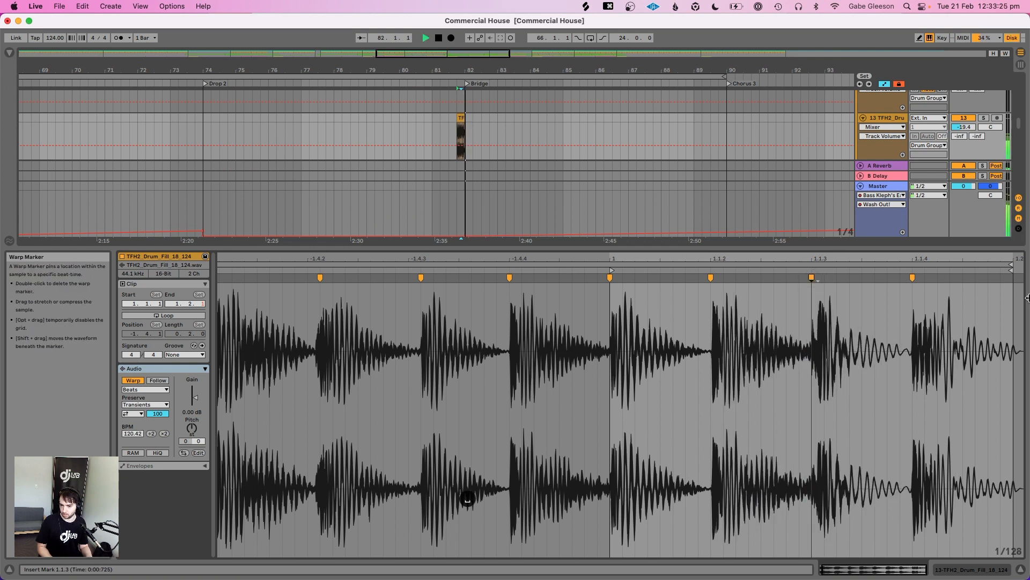
key(space)
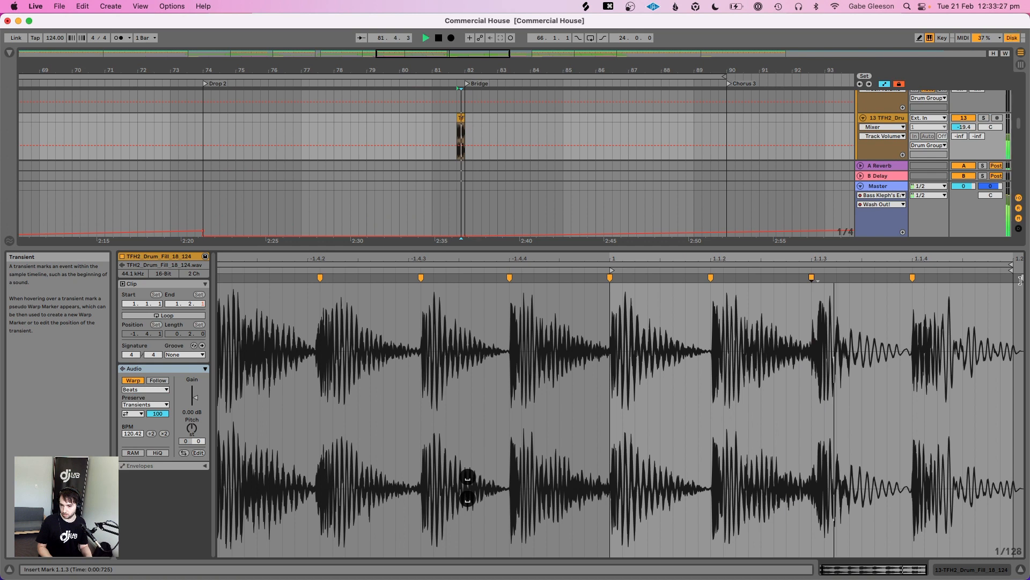
drag(1020, 280, 1013, 281)
key(space)
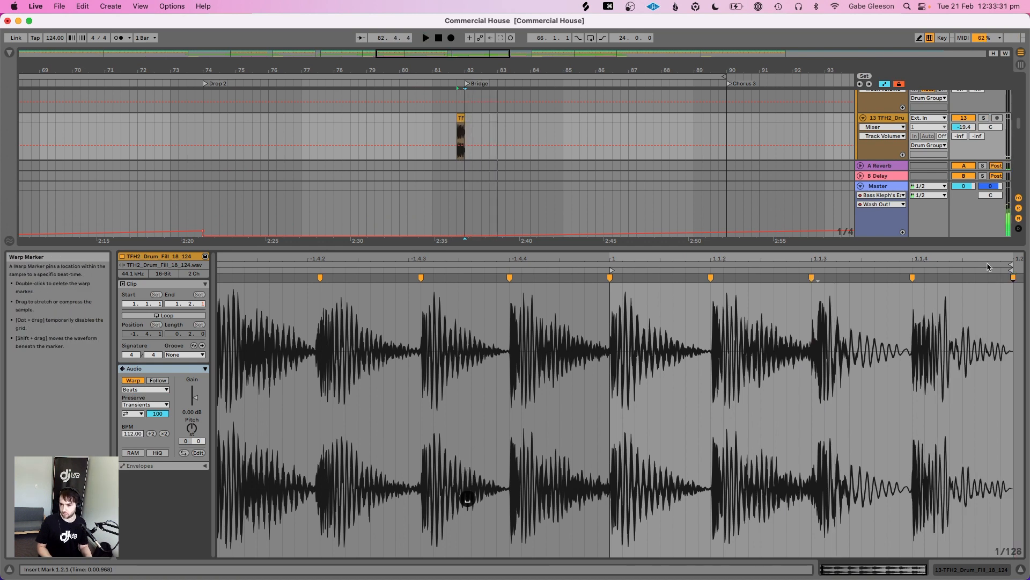
Look through all arrangement tracks and play from 80.2.1 into the Bridge to check the drum fill in context
click(408, 126)
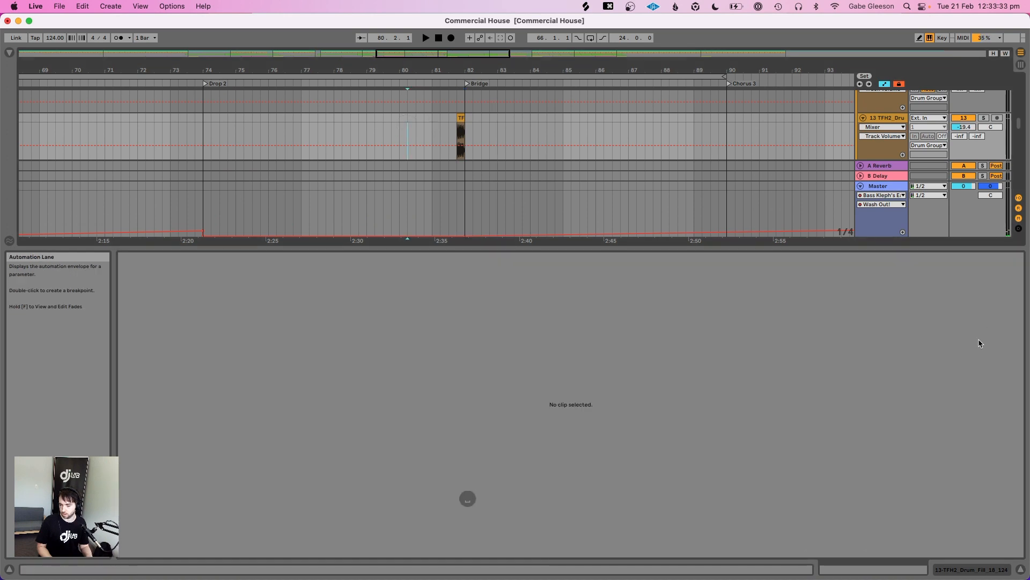
key(shift+Tab)
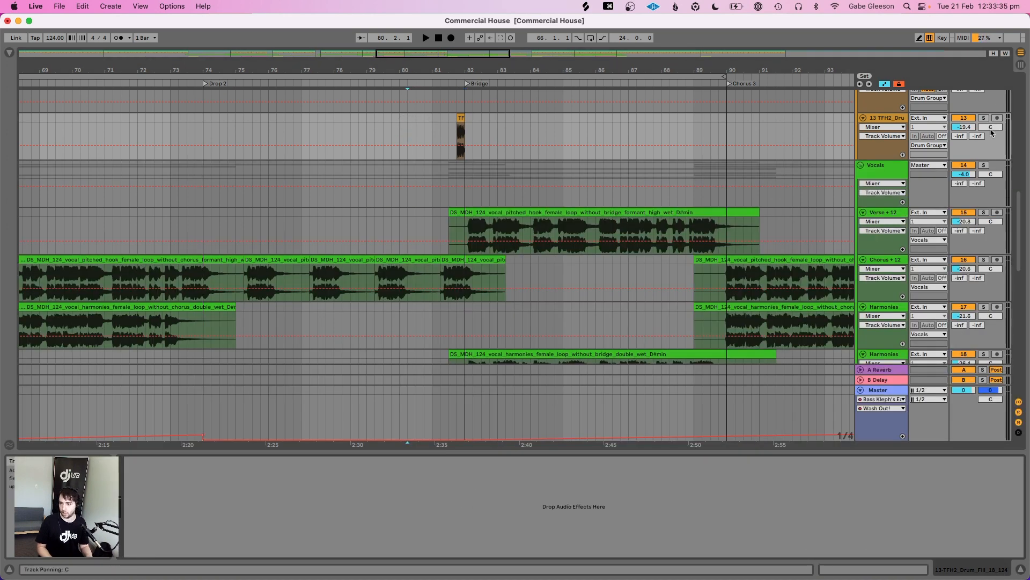
scroll(992, 132, down, 15)
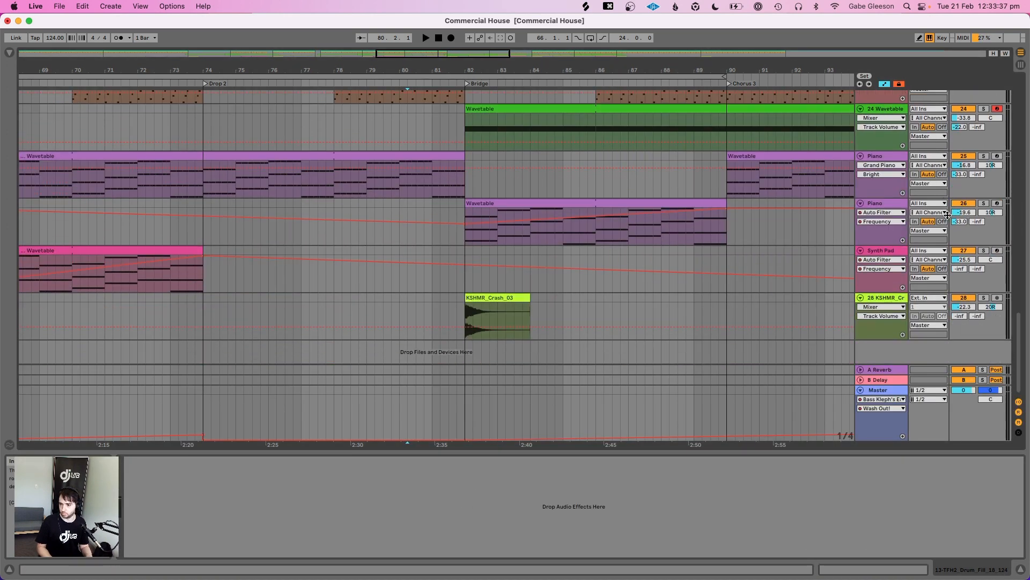
scroll(947, 215, up, 20)
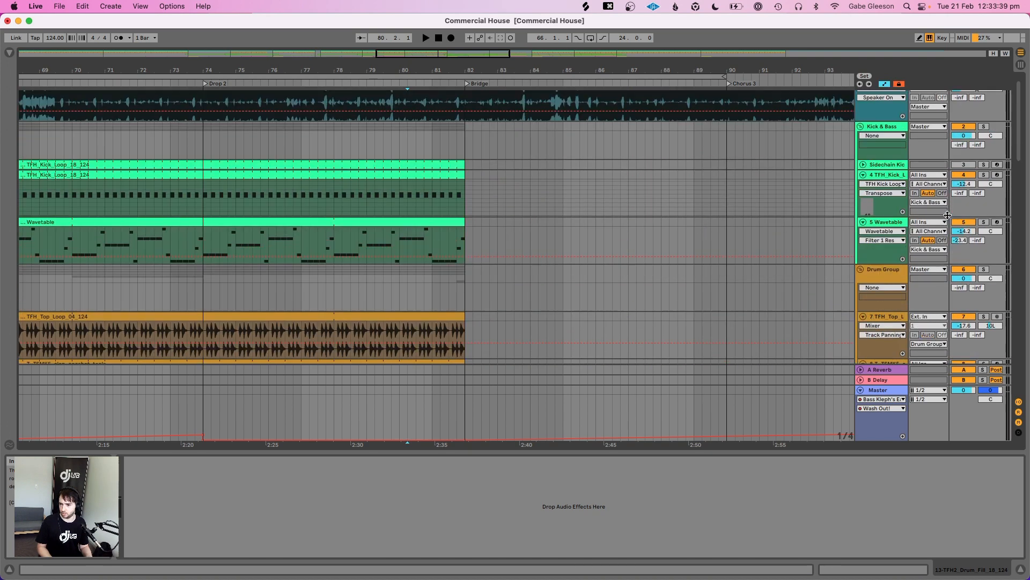
scroll(947, 215, down, 6)
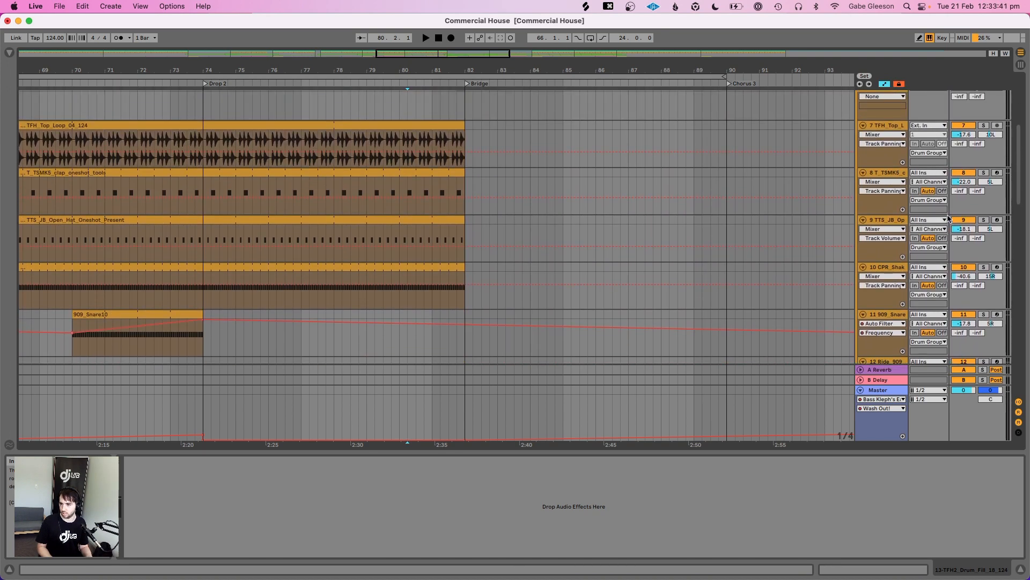
scroll(947, 214, down, 5)
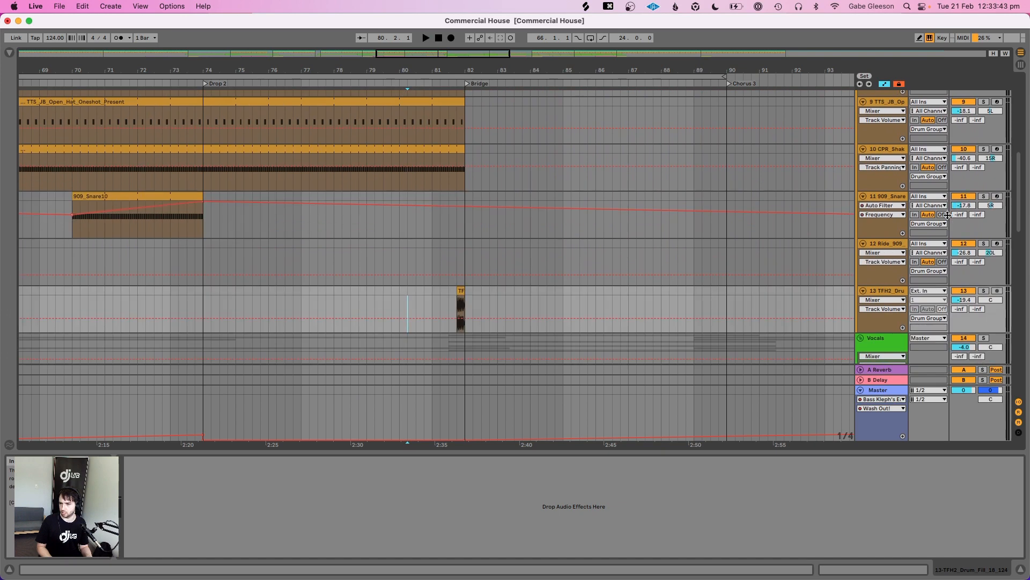
key(space)
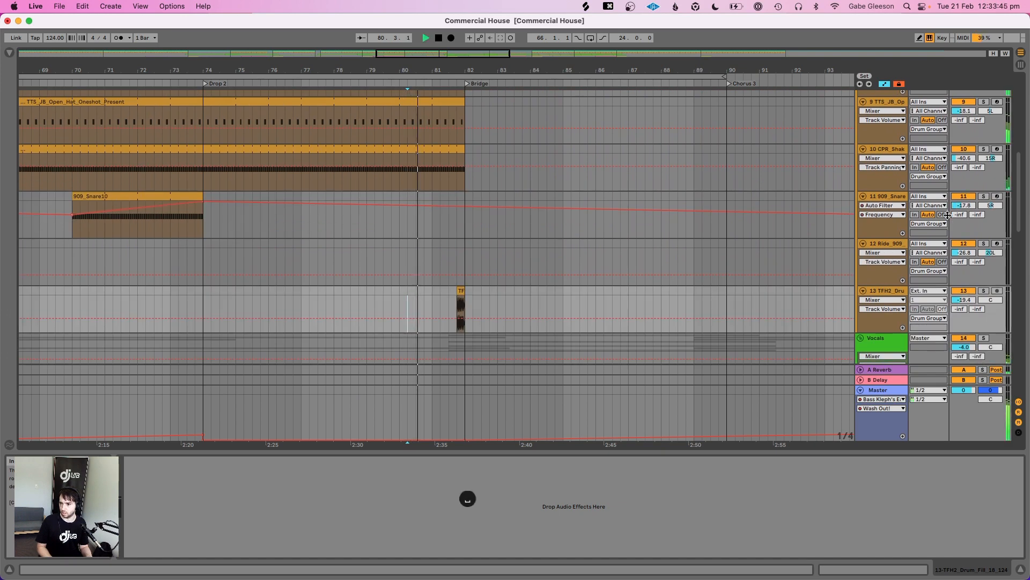
scroll(947, 215, down, 3)
scroll(948, 215, down, 12)
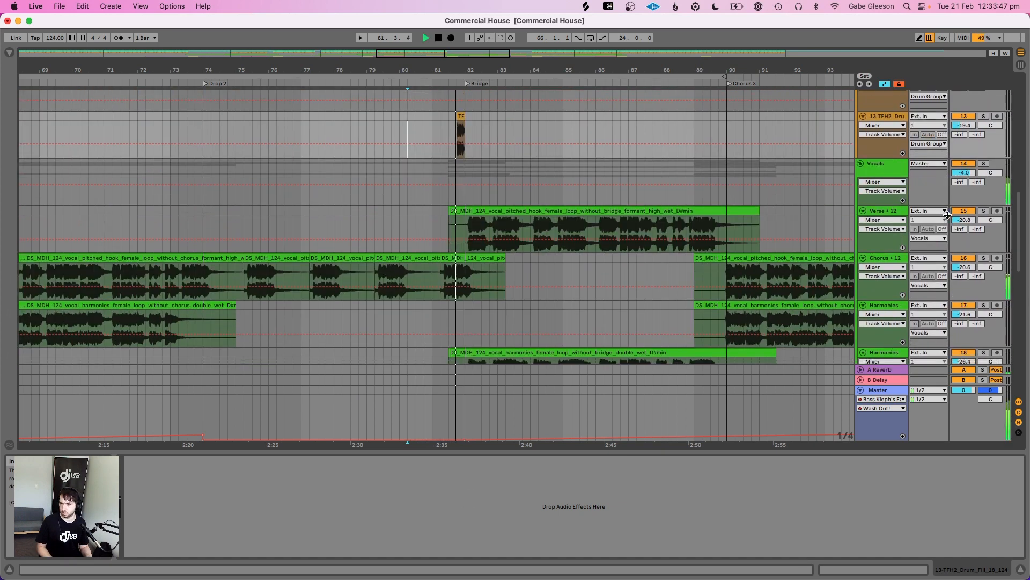
scroll(948, 215, down, 3)
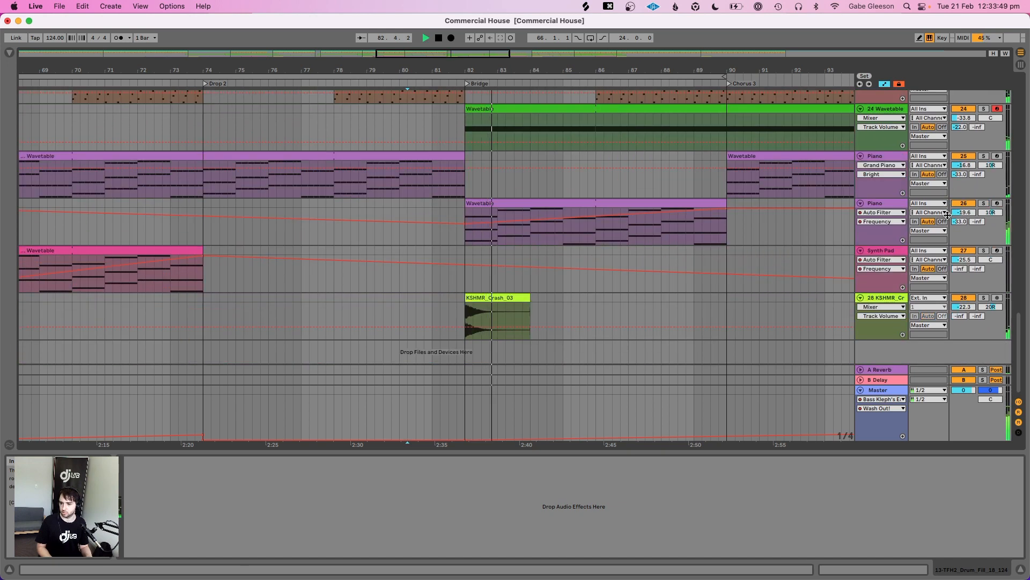
scroll(947, 214, up, 12)
scroll(948, 215, up, 2)
key(space)
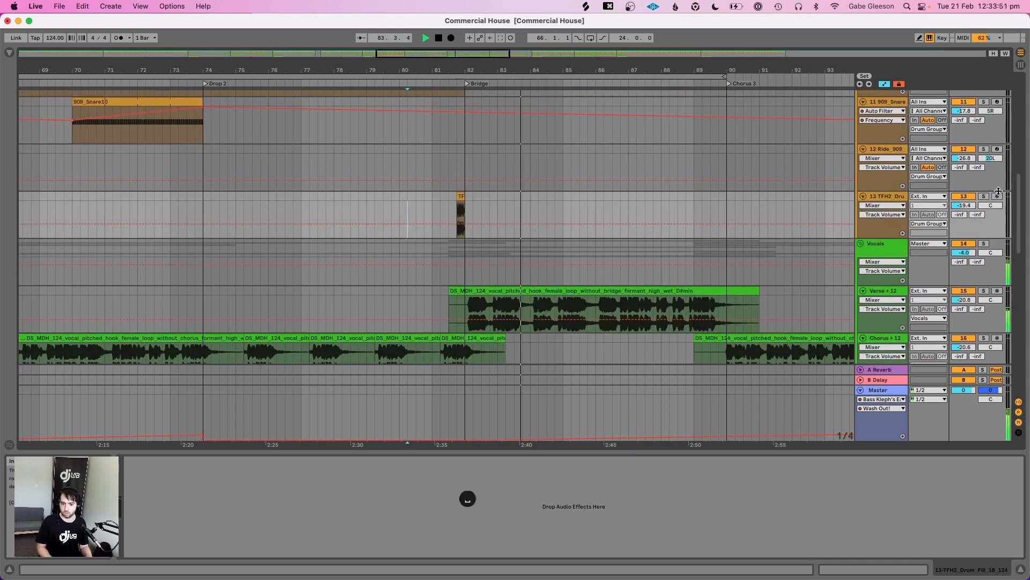
Pan the drum fill track to 25R and replay the transition from 80.2.1
drag(990, 207, 991, 203)
key(space)
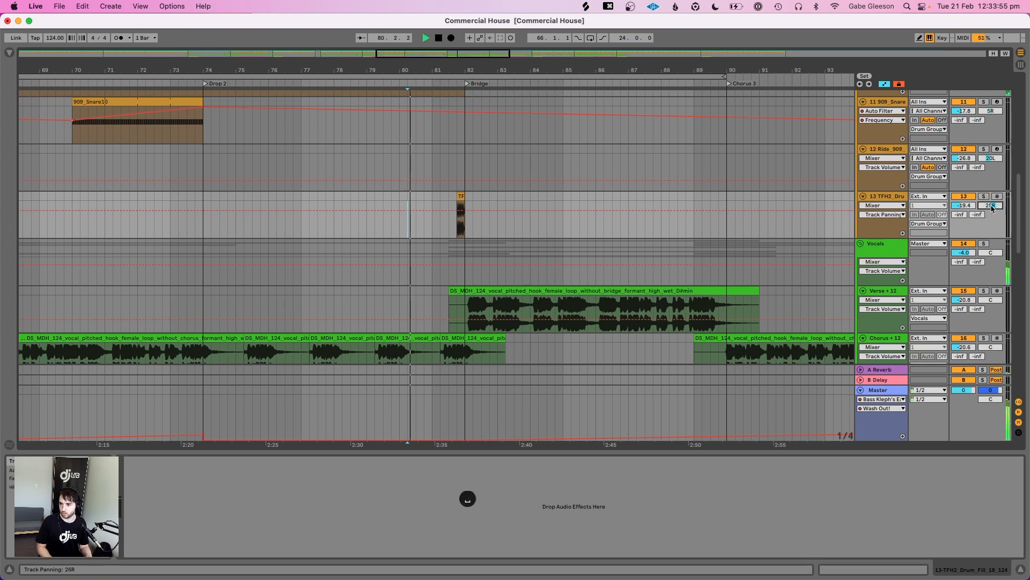
drag(431, 64, 439, 62)
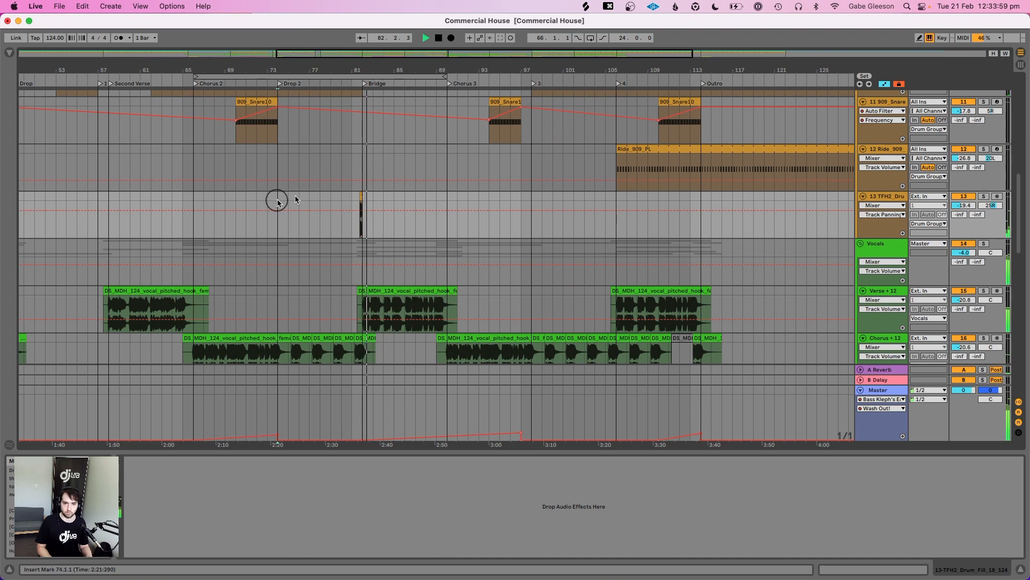
drag(275, 198, 359, 195)
key(super+c)
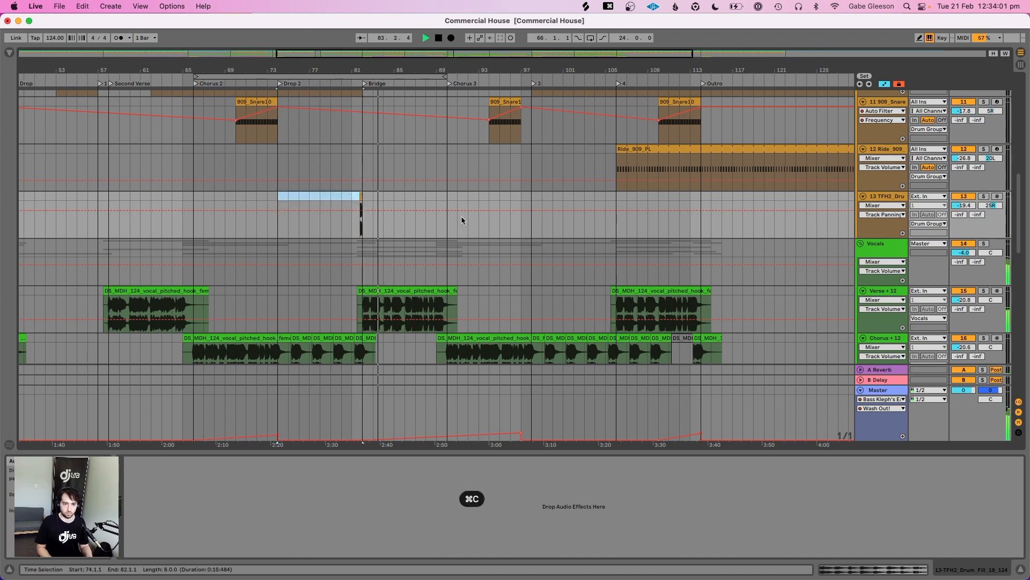
scroll(461, 217, up, 10)
scroll(461, 220, up, 5)
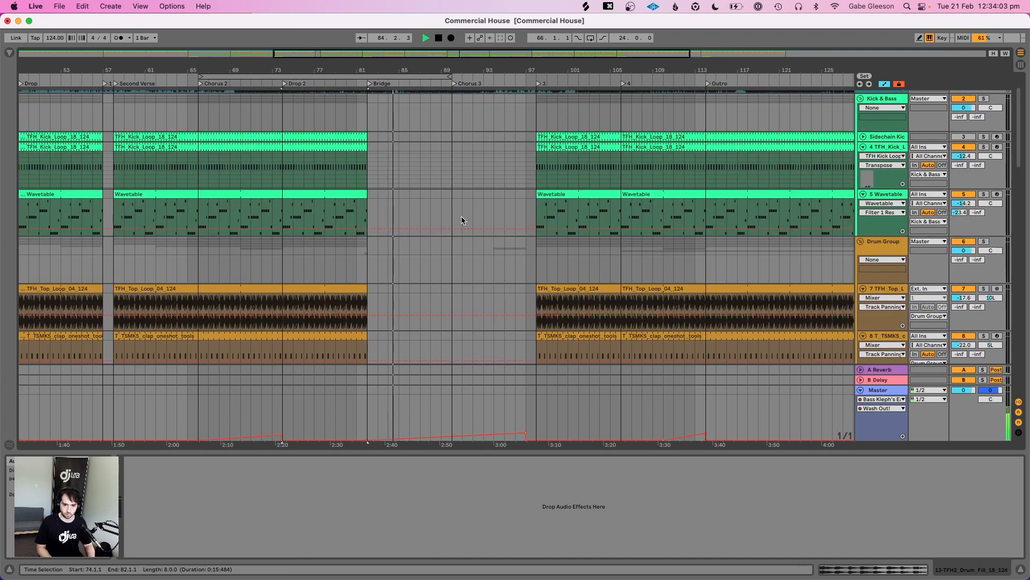
scroll(457, 263, down, 2)
scroll(456, 263, down, 8)
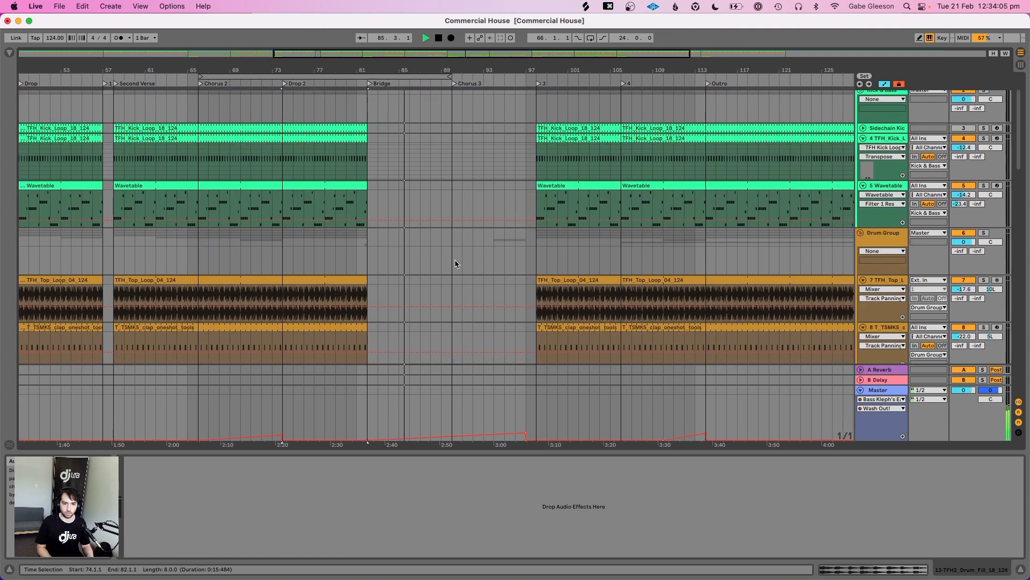
key(space)
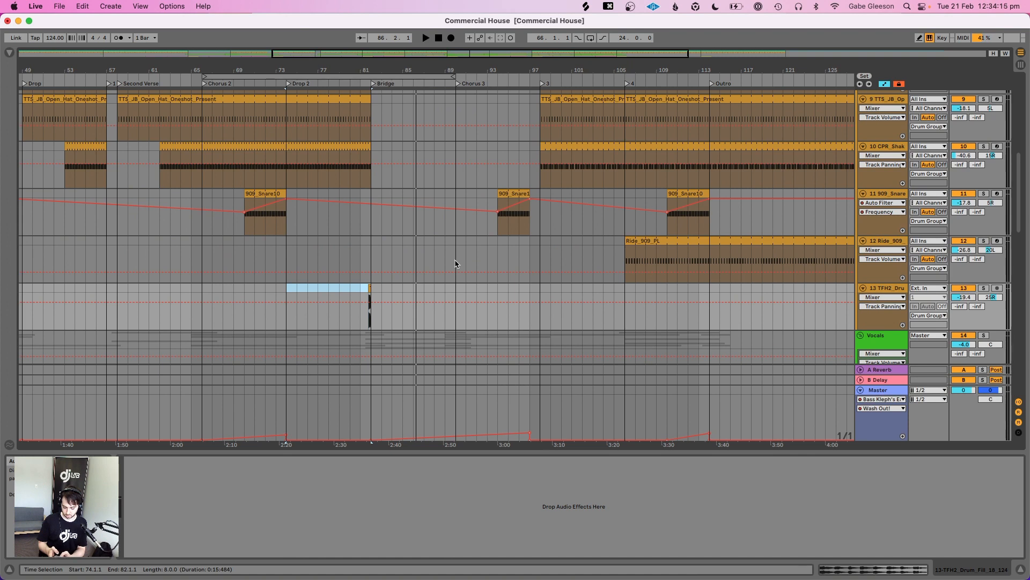
key(space)
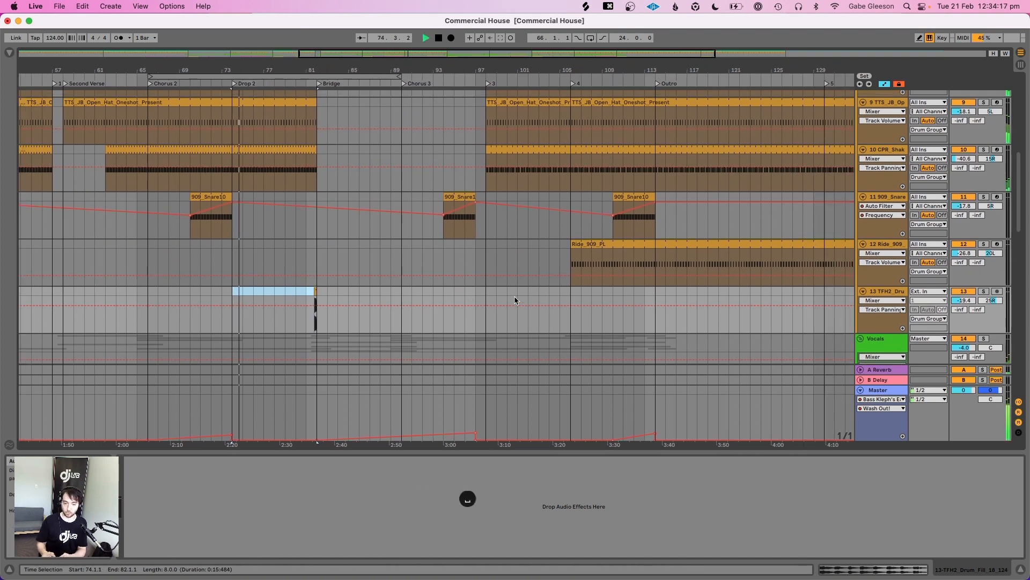
key(space)
Copy the drum fill track's eight bars from 74.1.1 to 82.1.1 and paste them at 98.1.1
drag(256, 314, 168, 283)
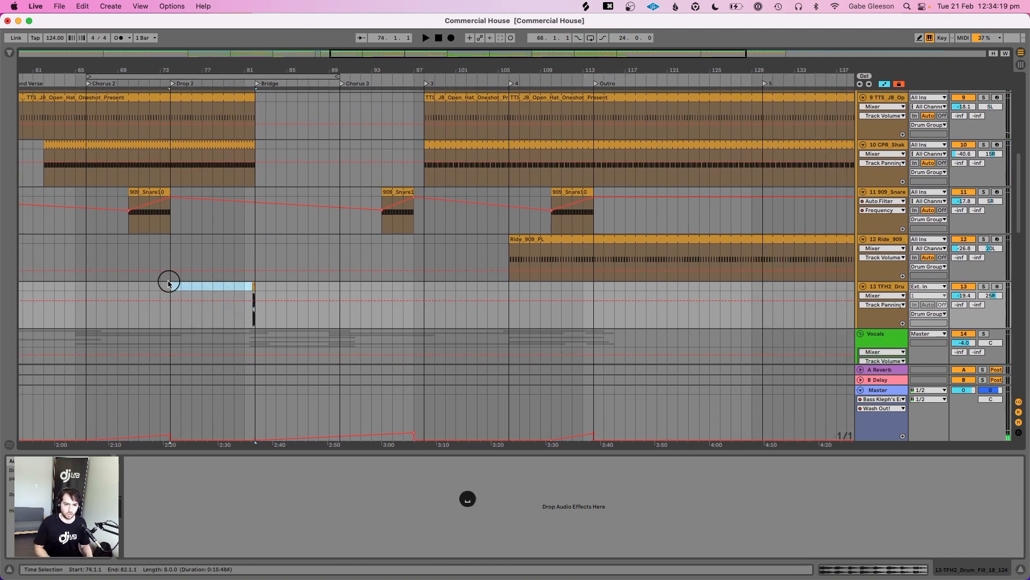
key(super+c)
click(426, 285)
key(super+v)
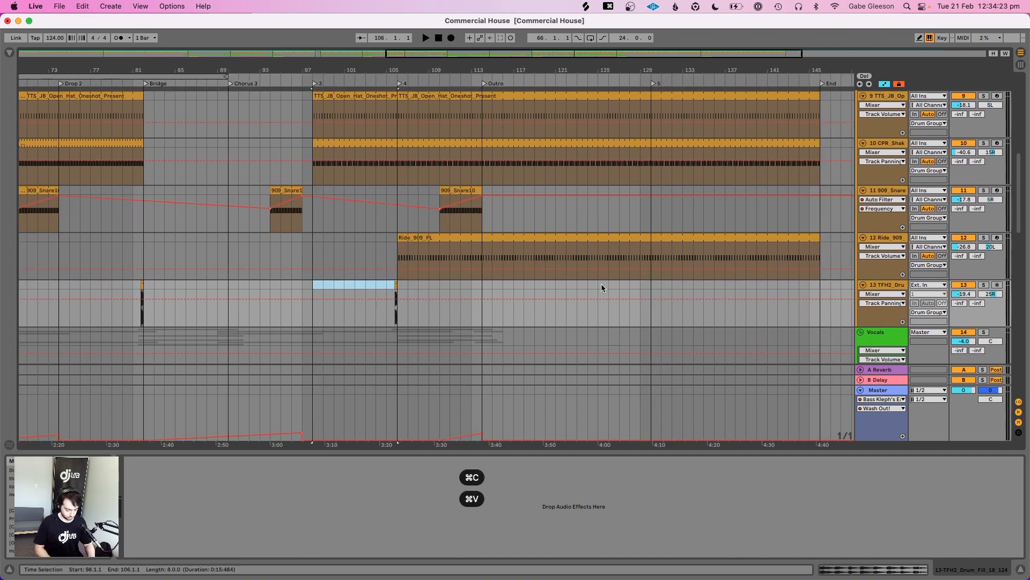
Duplicate the pasted eight-bar drum fill section five times, up to bar 146 at the End marker
key(super+d)
key(super+d)
key(super+d)
key(super+d)
key(super+d)
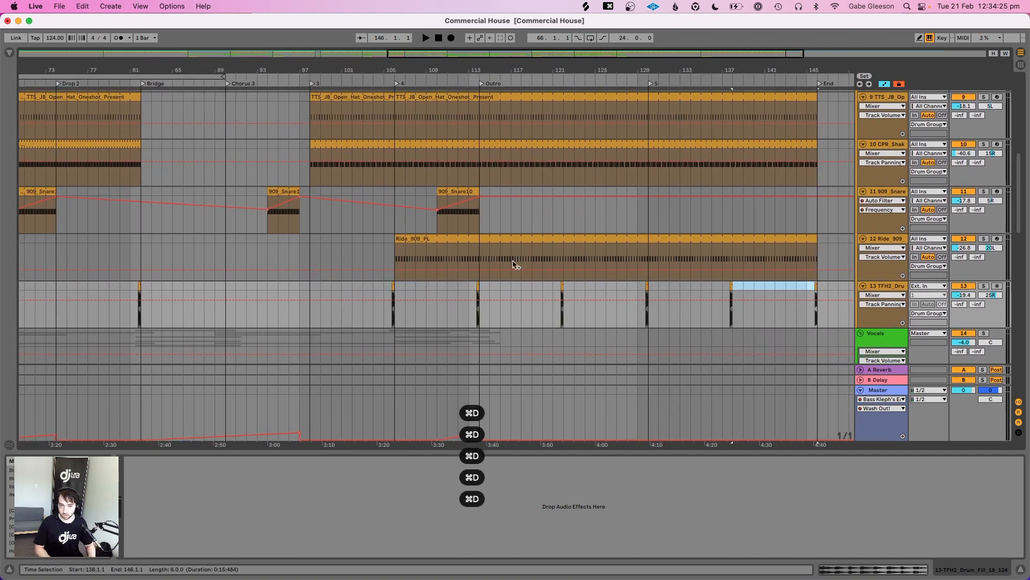
Play from just before bar 106 to check the drum fill going into section 4
click(385, 285)
key(space)
click(398, 68)
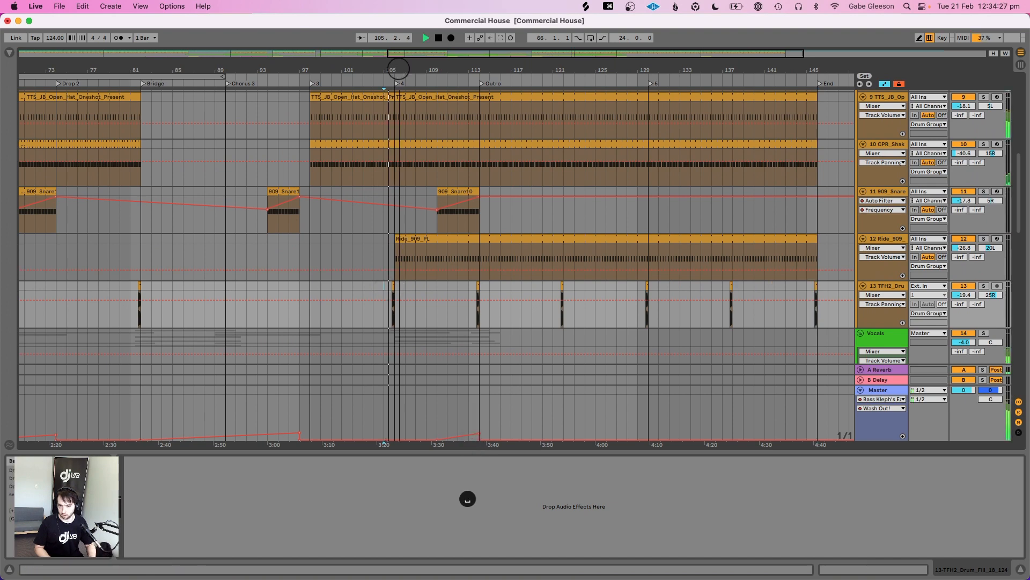
Paste the eight-bar drum fill section at the start of the song and duplicate it four times, up to the Chorus at bar 41
key(w)
click(20, 291)
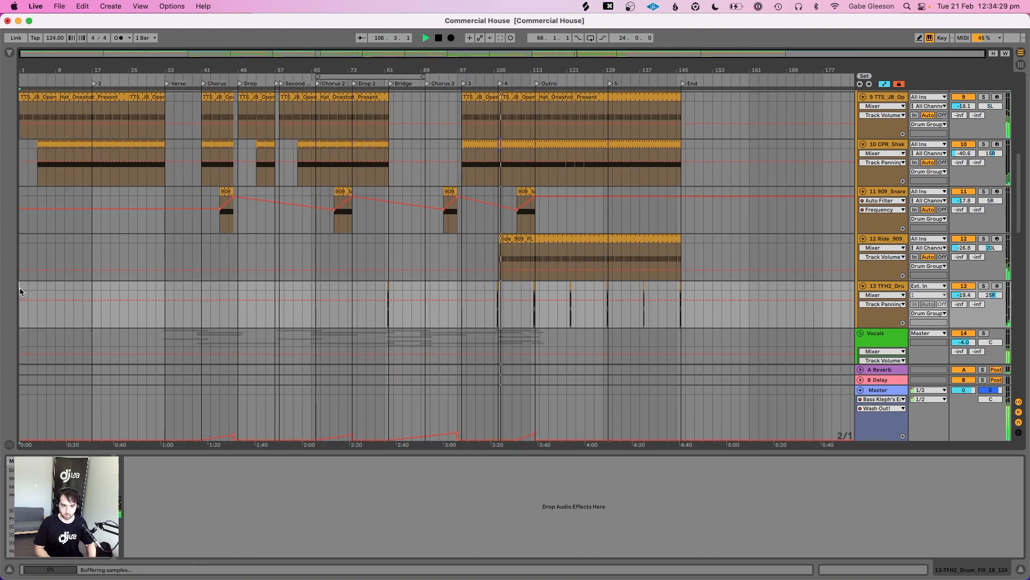
key(super+v)
key(super+d)
key(super+d)
key(super+d)
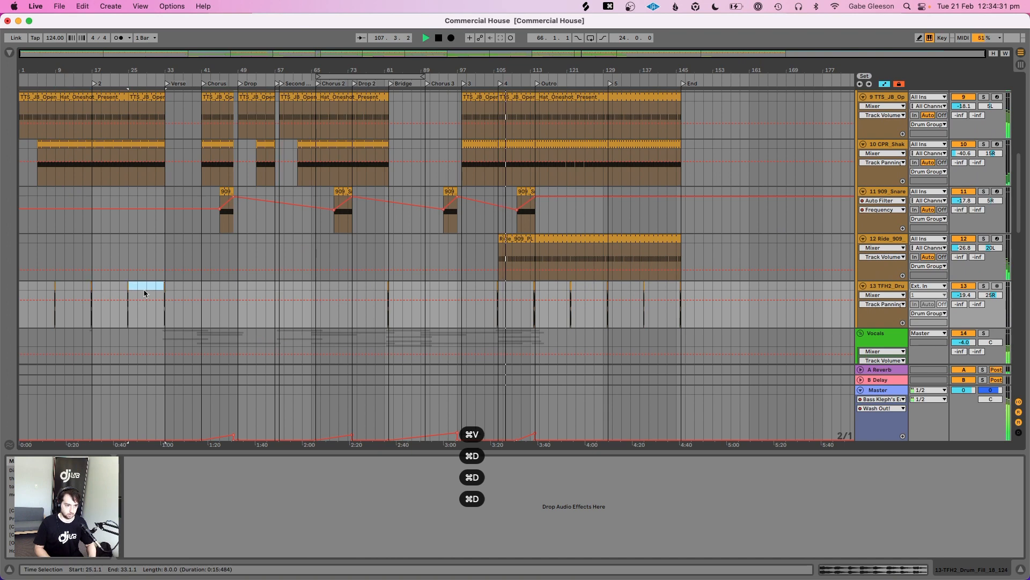
key(super+d)
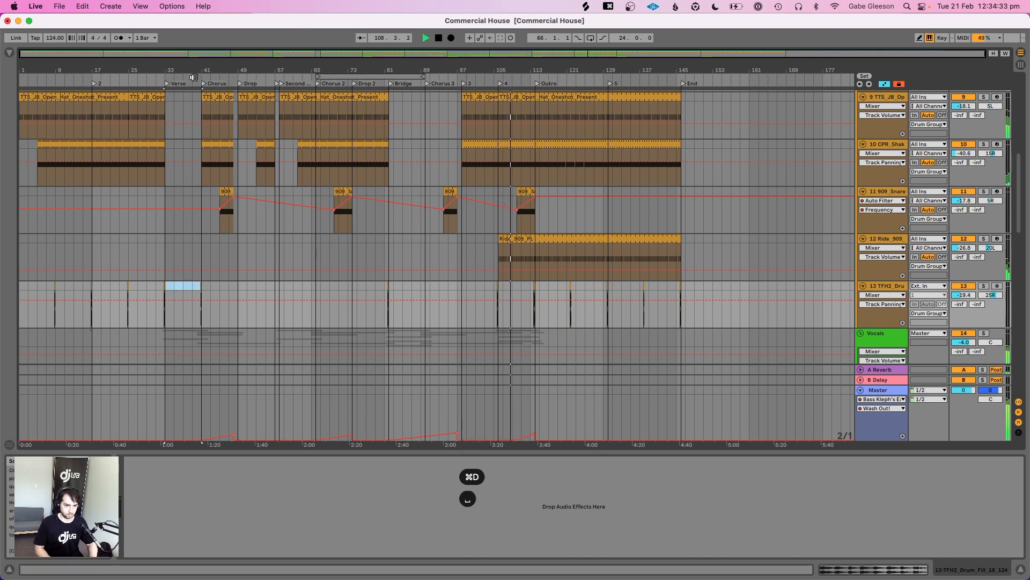
Play the drum fill's transition from the Verse into the Chorus at bar 41
key(space)
drag(203, 73, 202, 72)
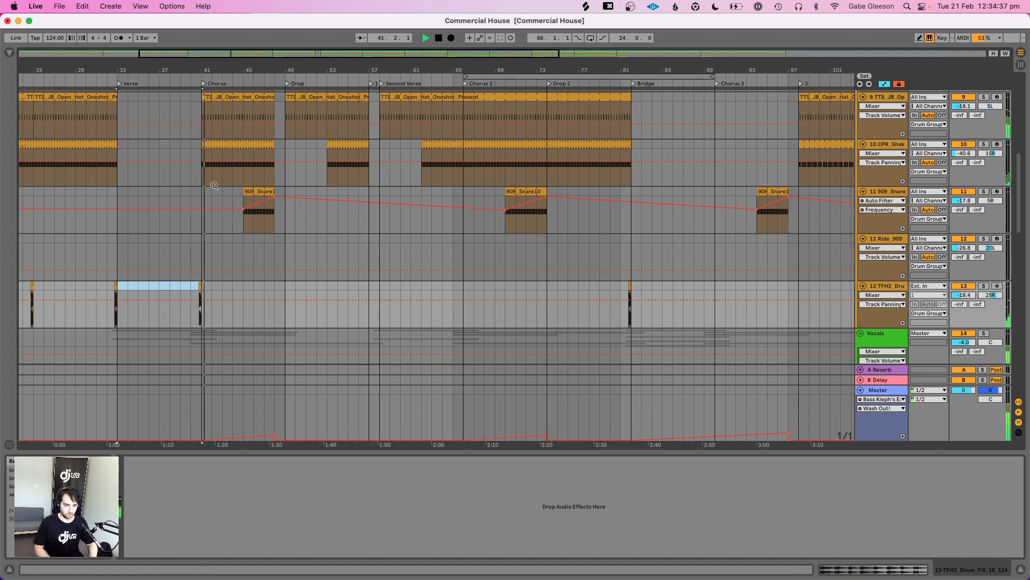
Undo the last duplication of the drum fill and paste the copied eight-bar fill section at bar 49, at the Drop
key(super+z)
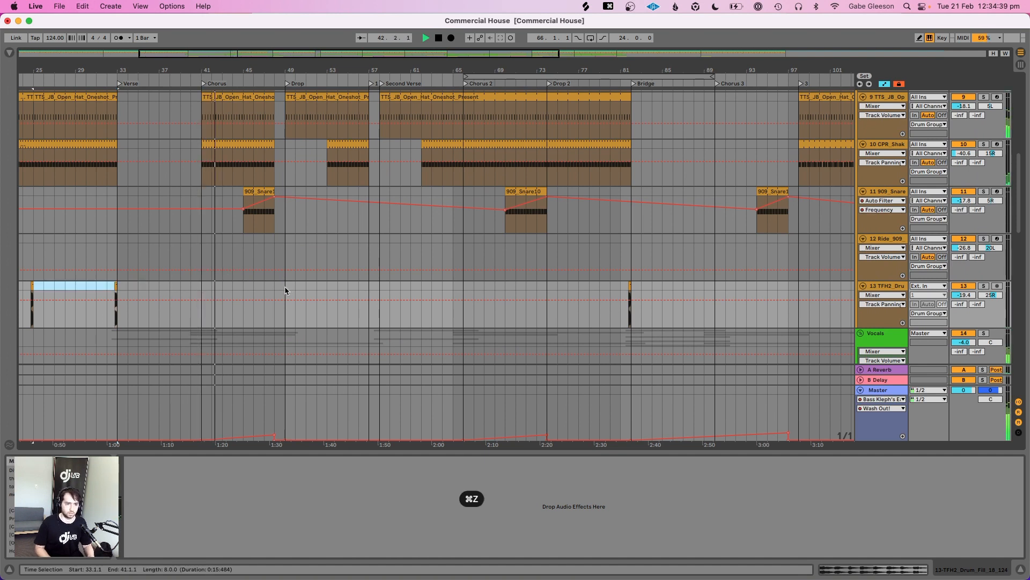
click(285, 290)
key(super+v)
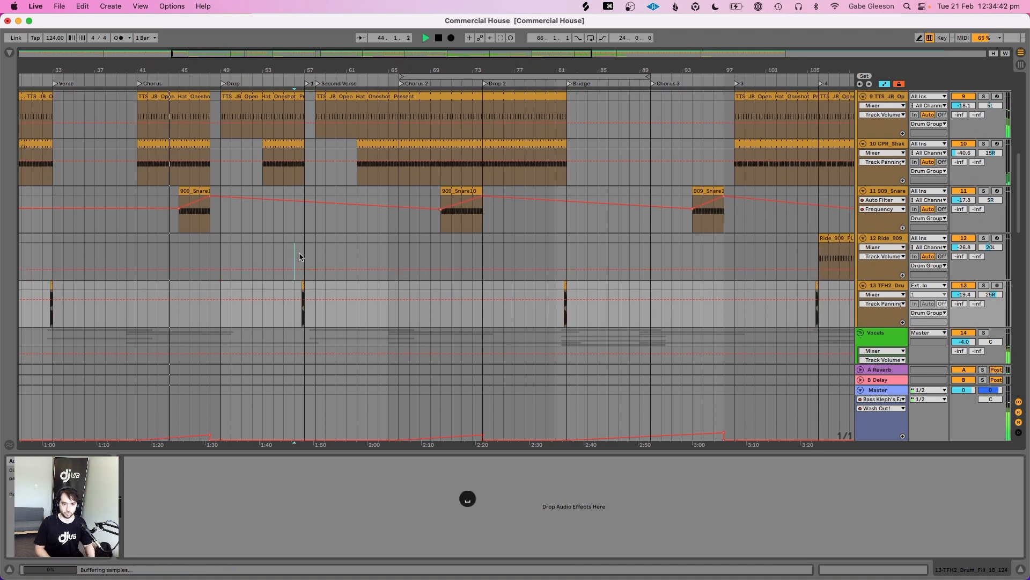
click(299, 256)
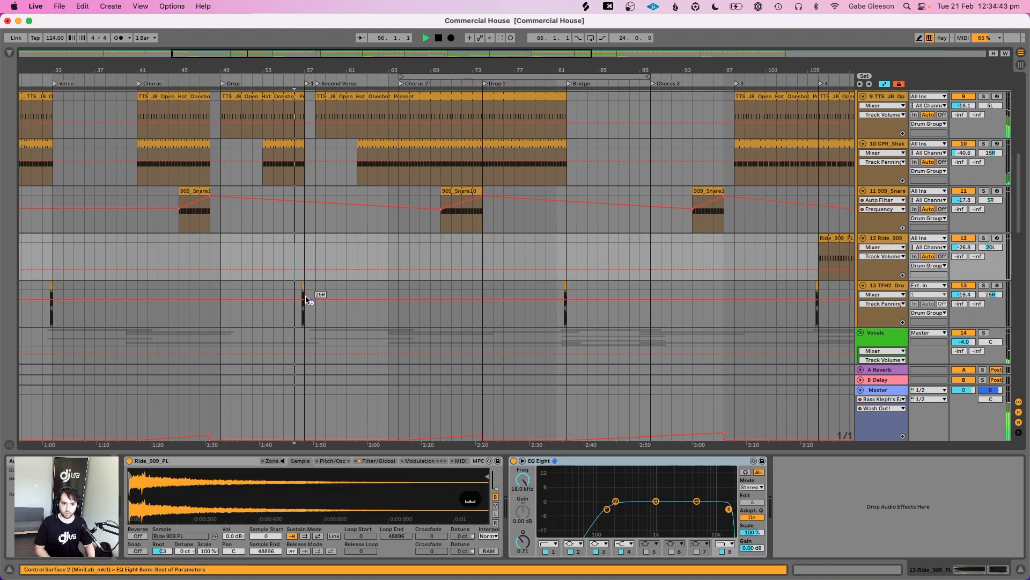
Move the eight-bar fill section from bar 49 to bar 50 on the drum fill track and play from bar 56
drag(303, 301, 220, 288)
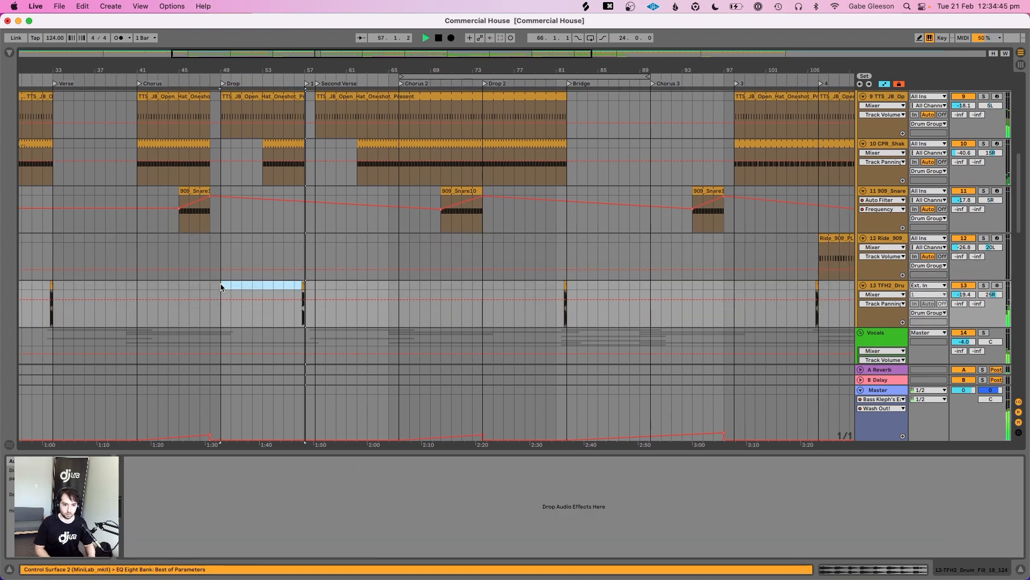
key(super+x)
click(248, 290)
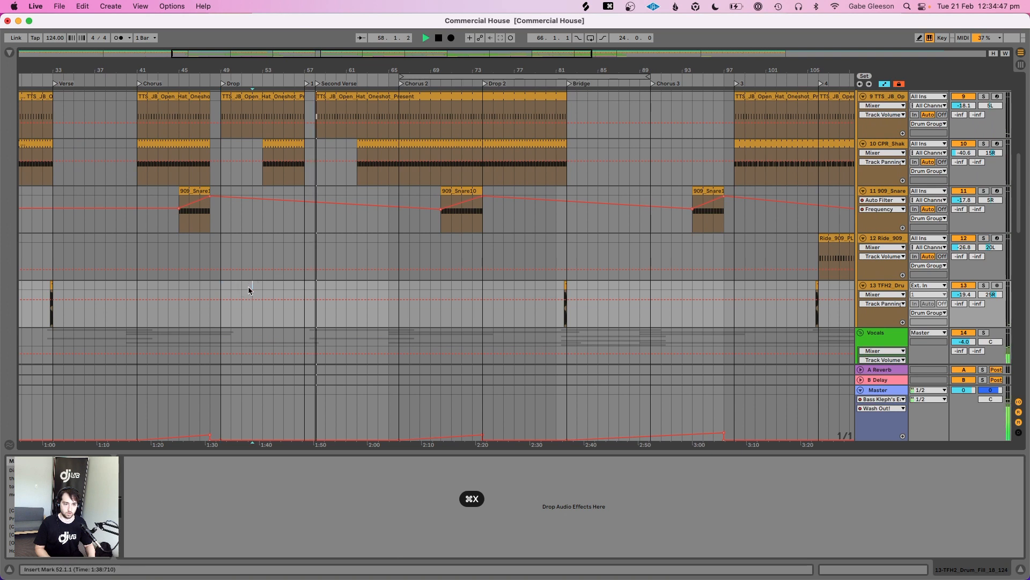
key(super+v)
key(super+z)
click(231, 287)
key(super+v)
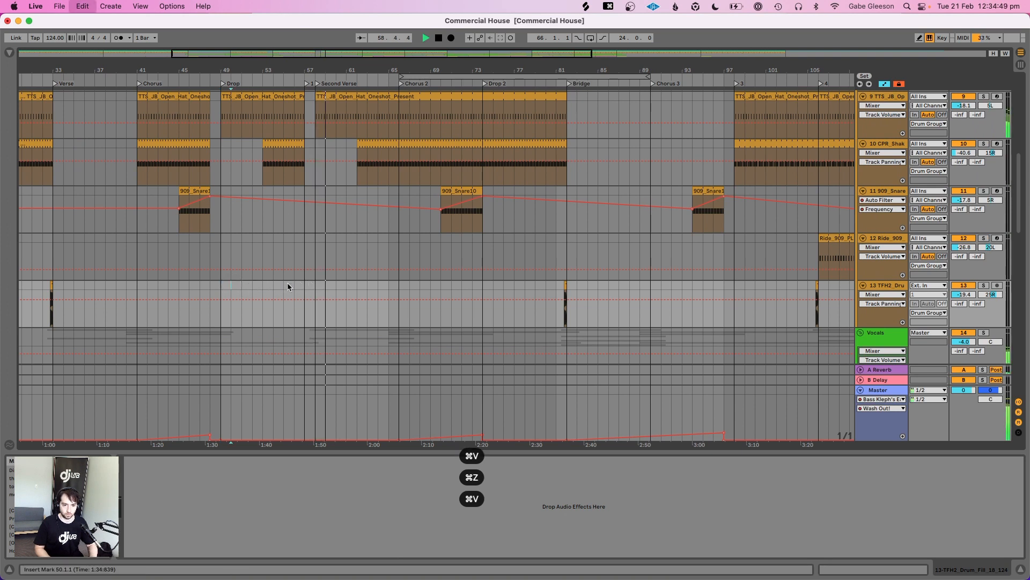
click(294, 292)
key(space)
key(space)
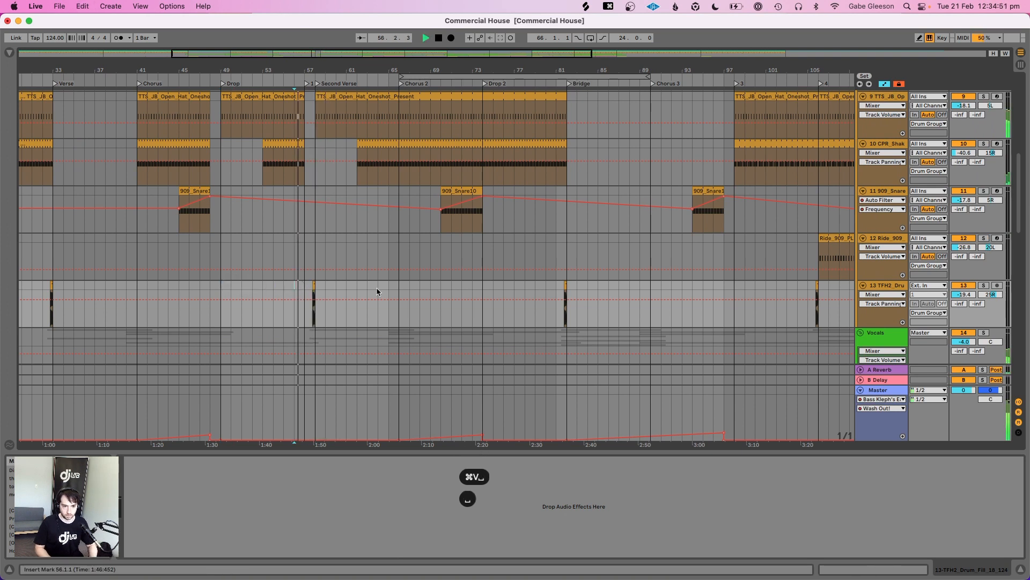
Save the set and duplicate the eight-bar fill section spanning bars 50 to 58 twice along the drum fill track
scroll(376, 288, right, 3)
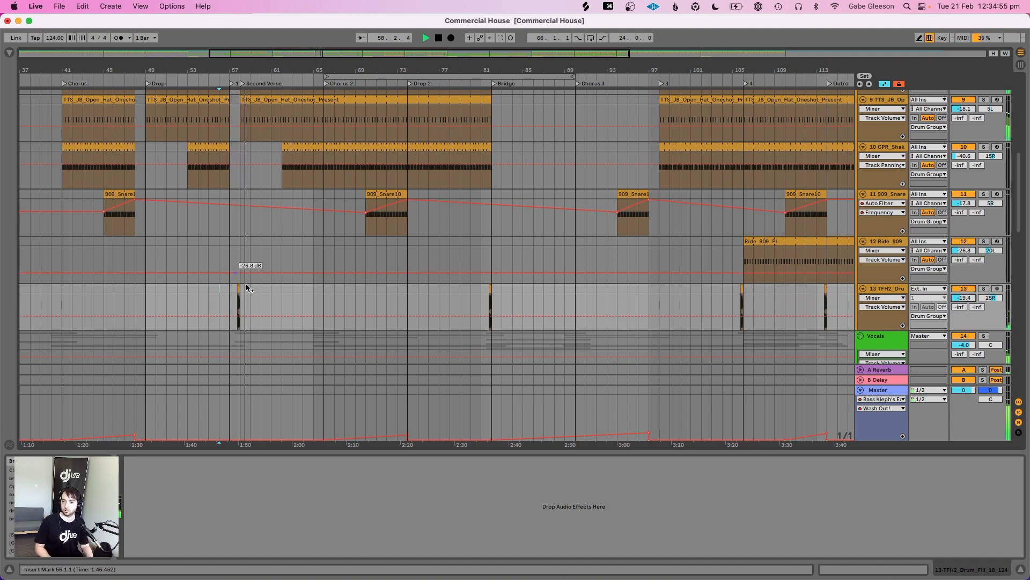
drag(238, 288, 168, 287)
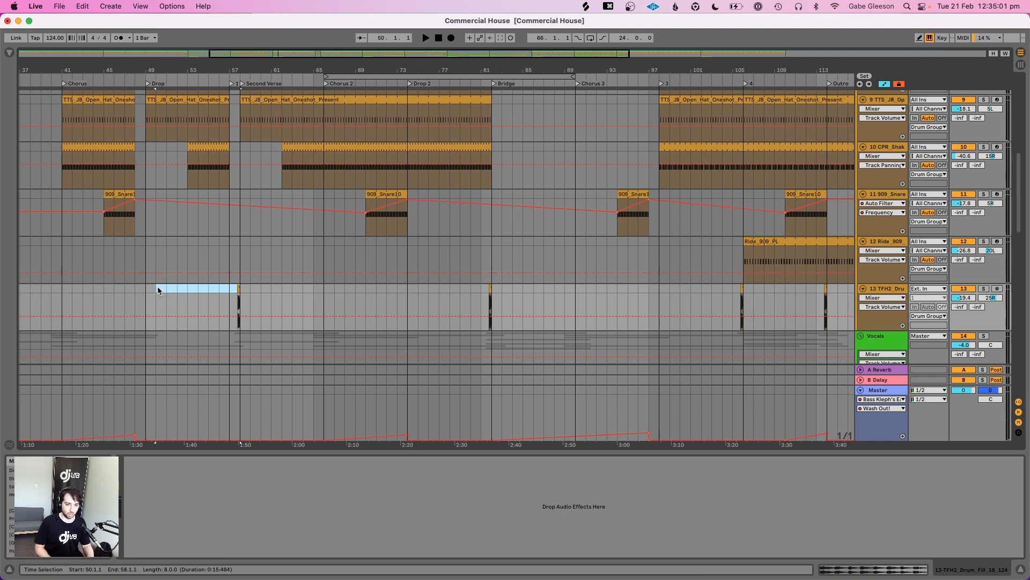
key(cmd+s)
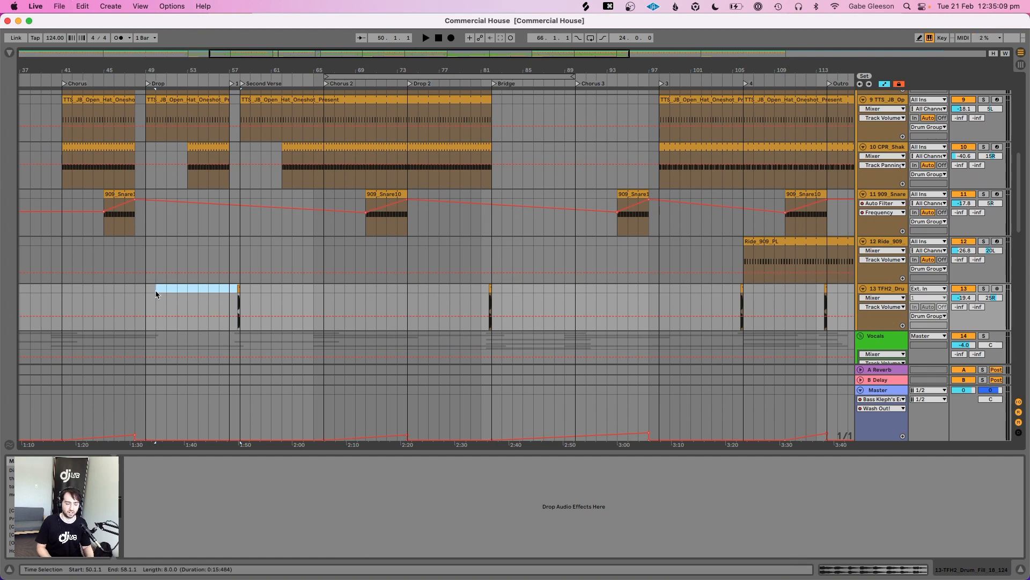
key(super+d)
key(super+d)
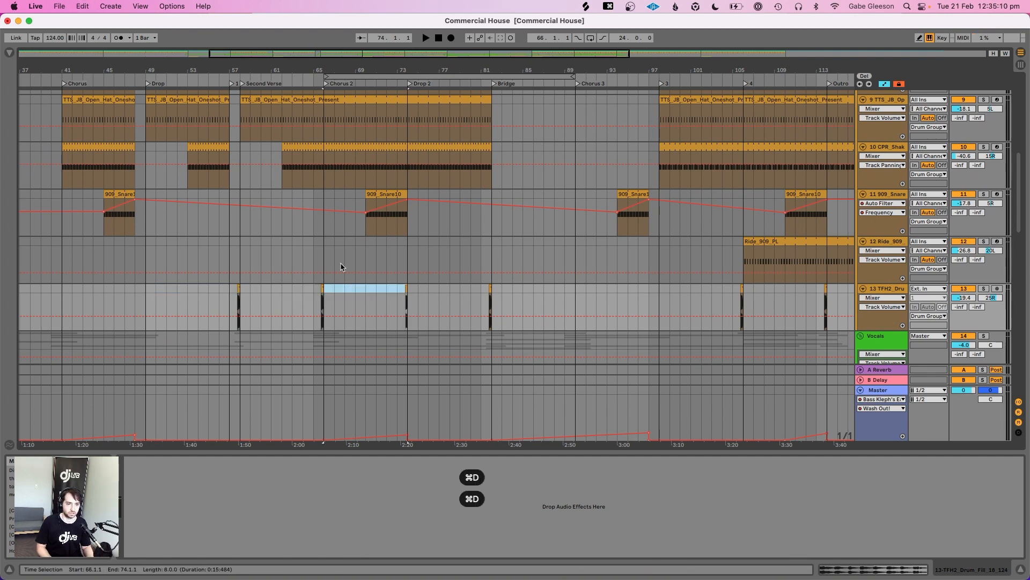
Play from bar 73 and review the drum fill placement across the arrangement up to the end and around Drop 2
click(396, 299)
key(space)
scroll(516, 306, right, 8)
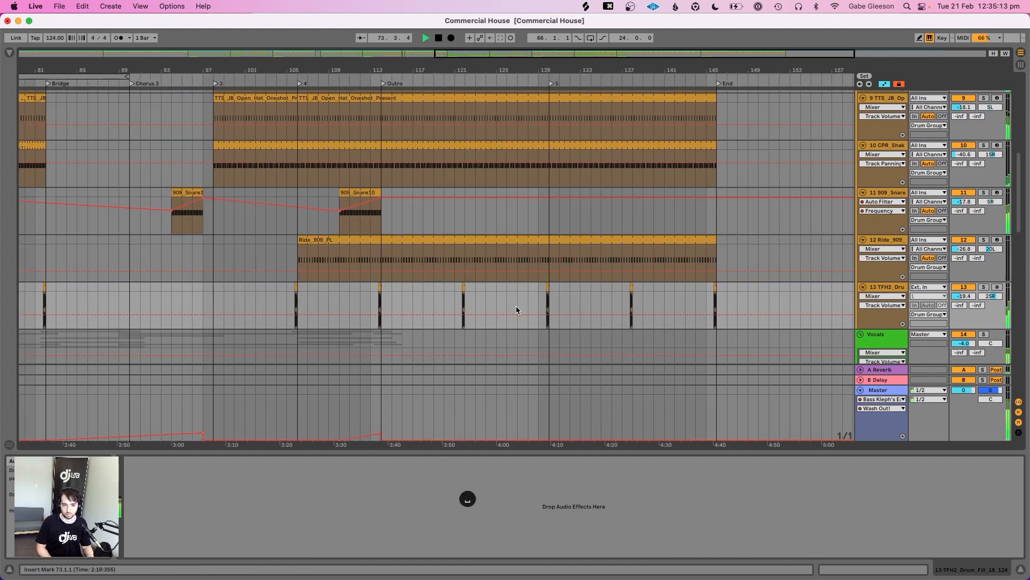
scroll(516, 305, down, 2)
scroll(516, 305, left, 10)
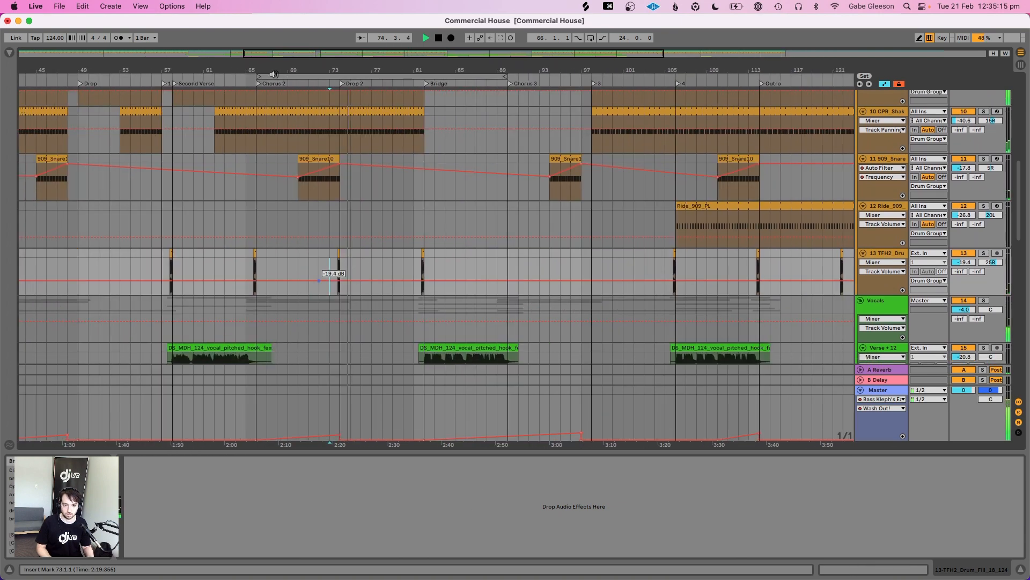
drag(343, 69, 343, 69)
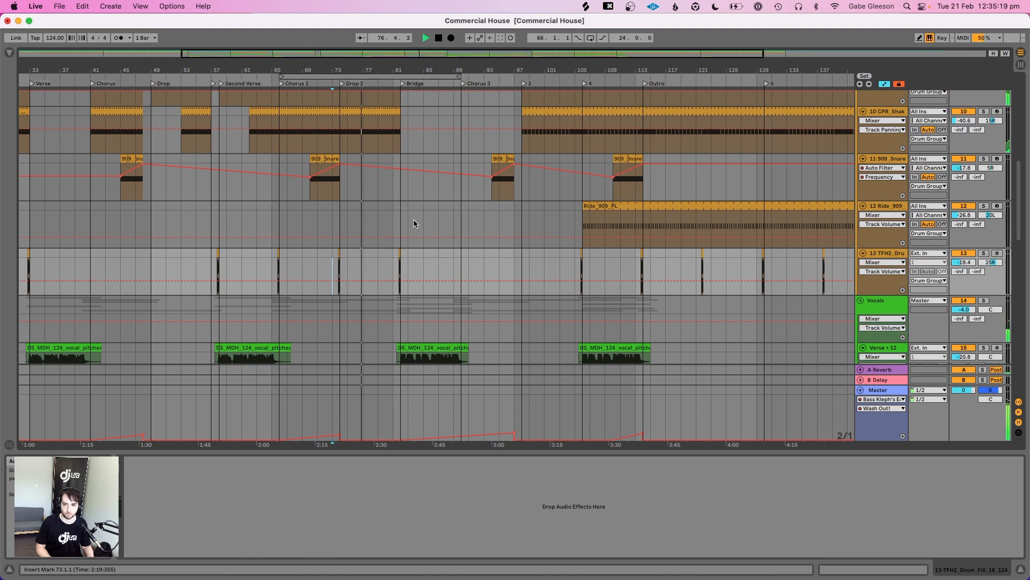
drag(369, 65, 369, 65)
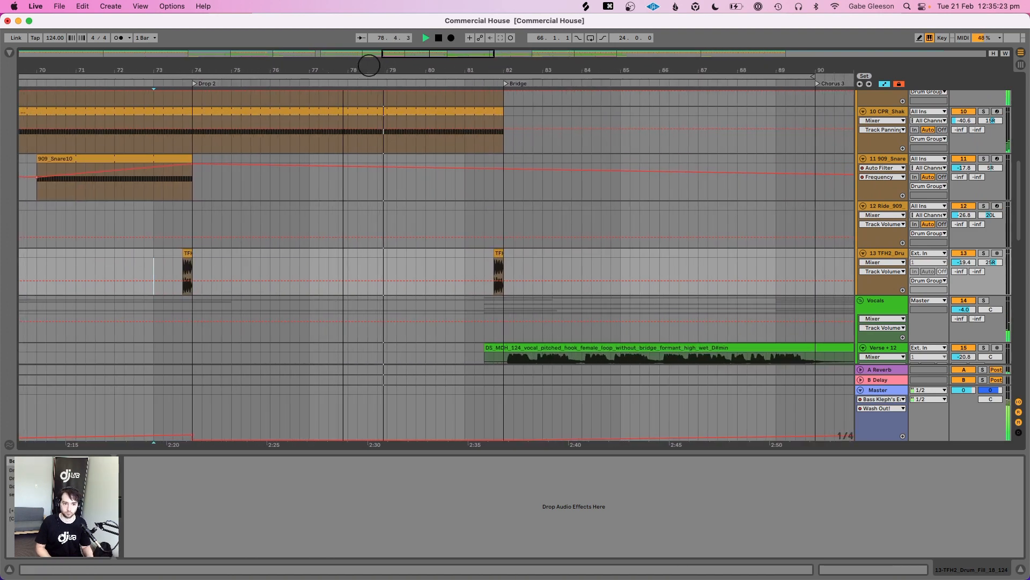
Duplicate the 909 snare track and move the copied track's clip before Drop 2 to bars 78 to 82
click(882, 160)
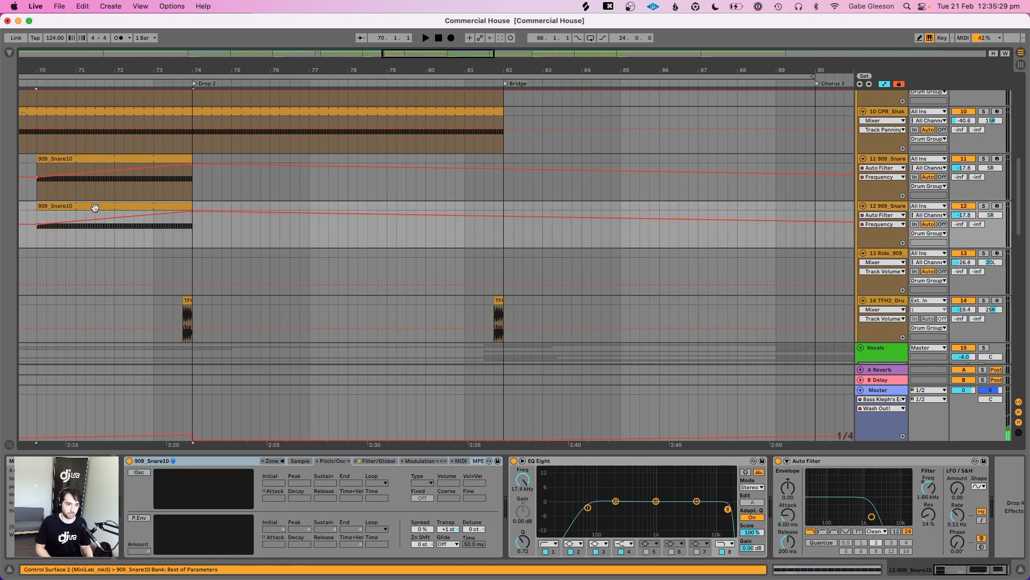
drag(125, 220, 404, 226)
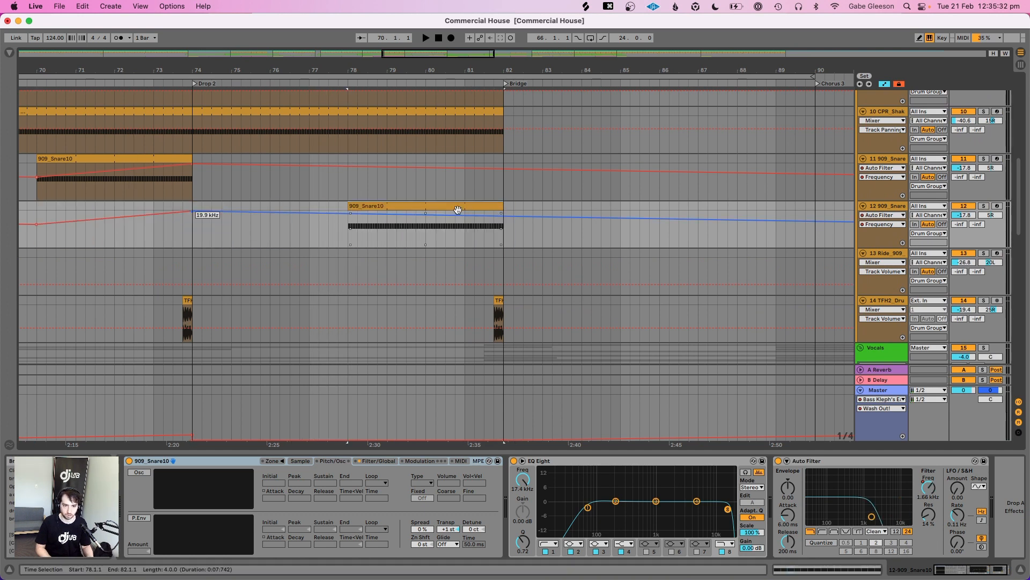
Delete the Auto Filter from the duplicated snare track and shift its clip to start at 77.4
click(816, 471)
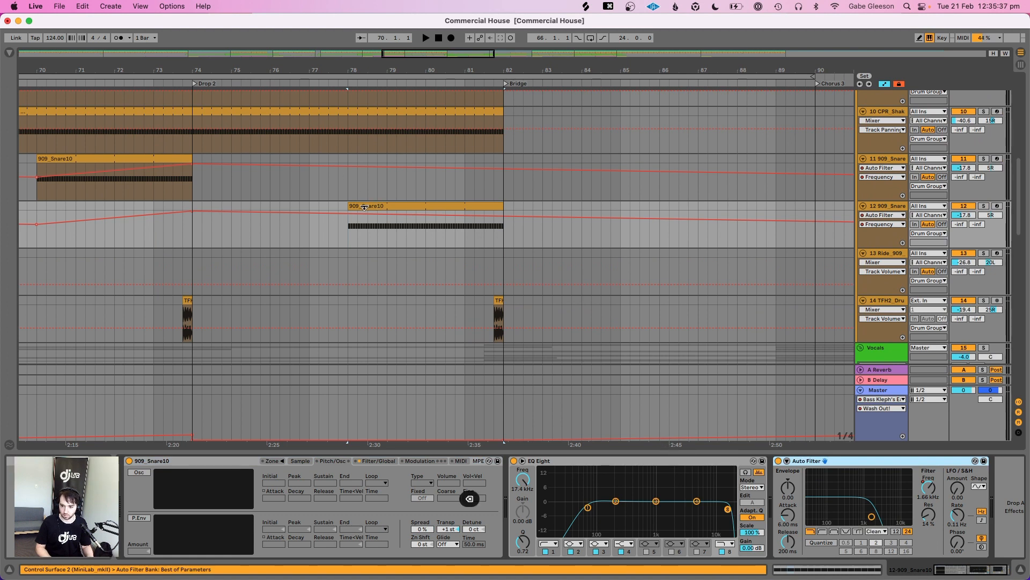
key(BackSpace)
drag(367, 207, 358, 207)
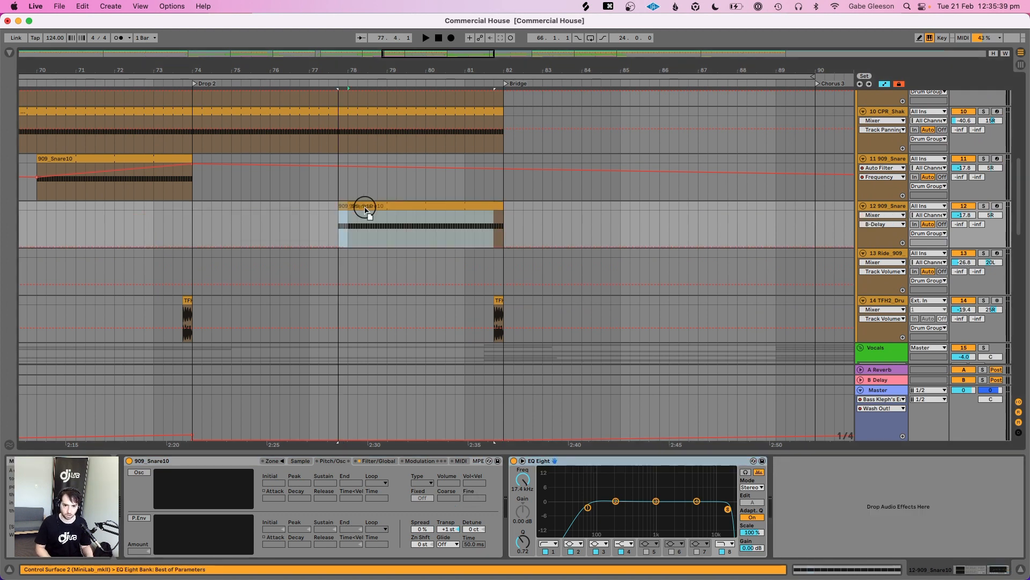
Trim the duplicated track's snare clip to the last sixteenth note before bar 78 and play it in context
key(space)
drag(353, 67, 353, 86)
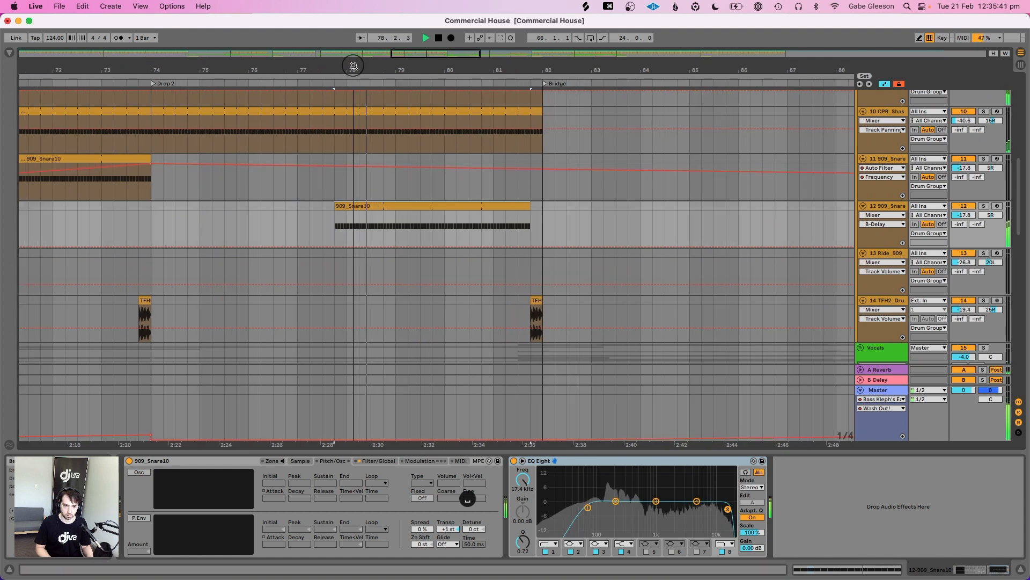
key(space)
drag(531, 206, 445, 206)
drag(340, 214, 347, 213)
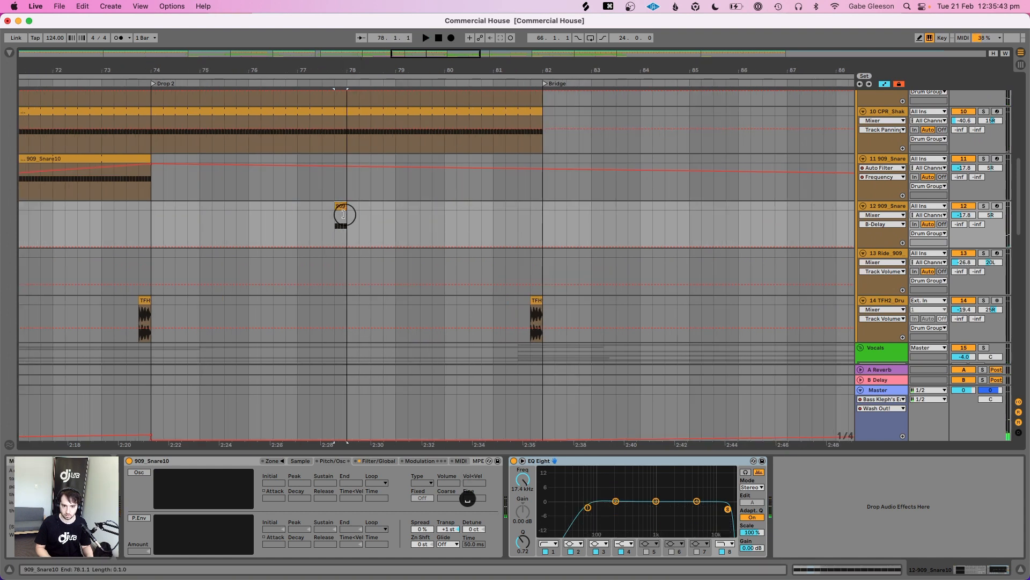
drag(342, 66, 354, 211)
click(350, 205)
key(space)
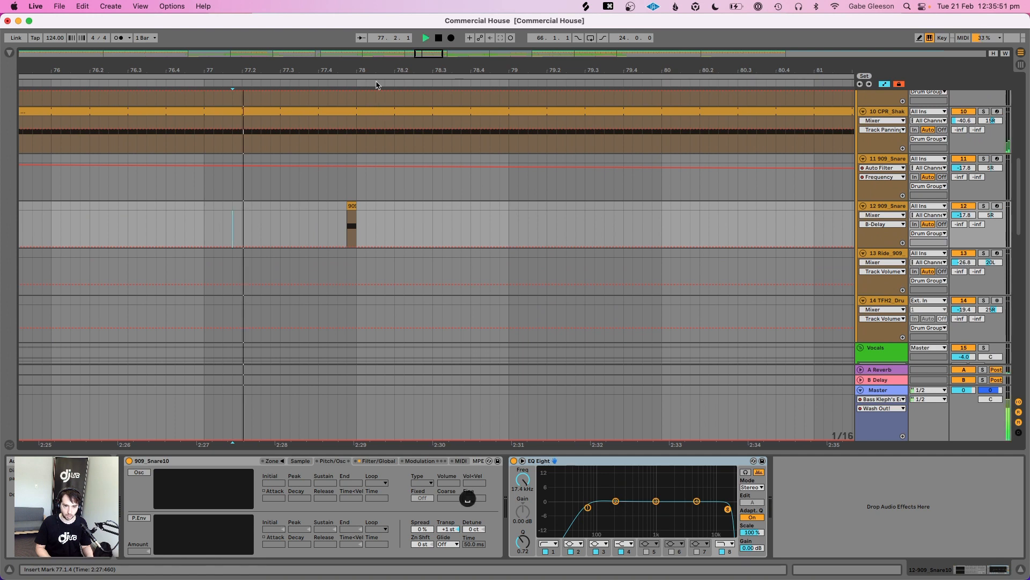
mouse_move(378, 70)
mouse_down()
mouse_move(377, 16)
mouse_move(373, 85)
mouse_move(371, 68)
mouse_move(370, 78)
mouse_up()
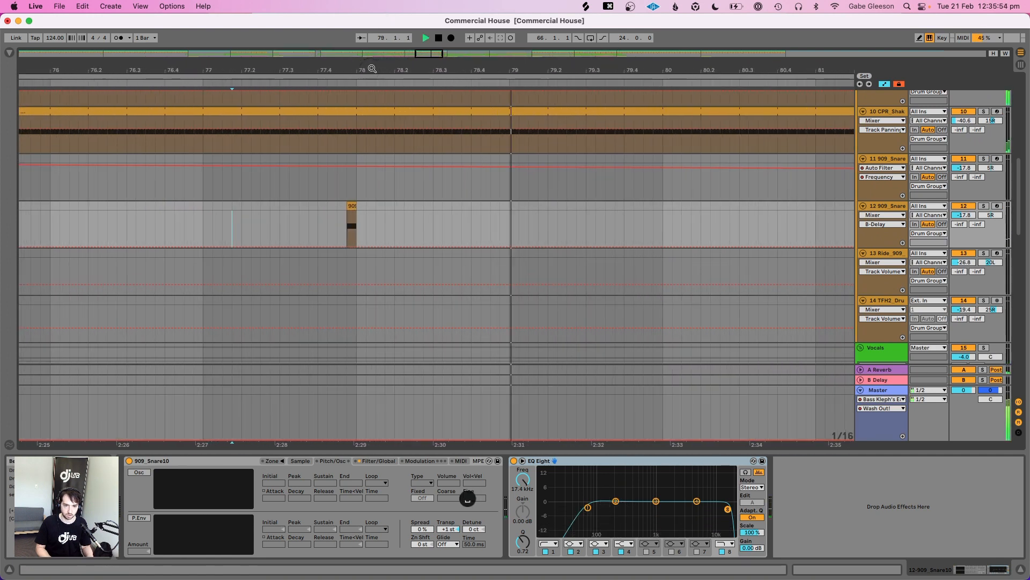
Copy the sixteenth-note snare clip to 77.3.2 as an earlier hit and audition the pair from 77.2.2
click(347, 208)
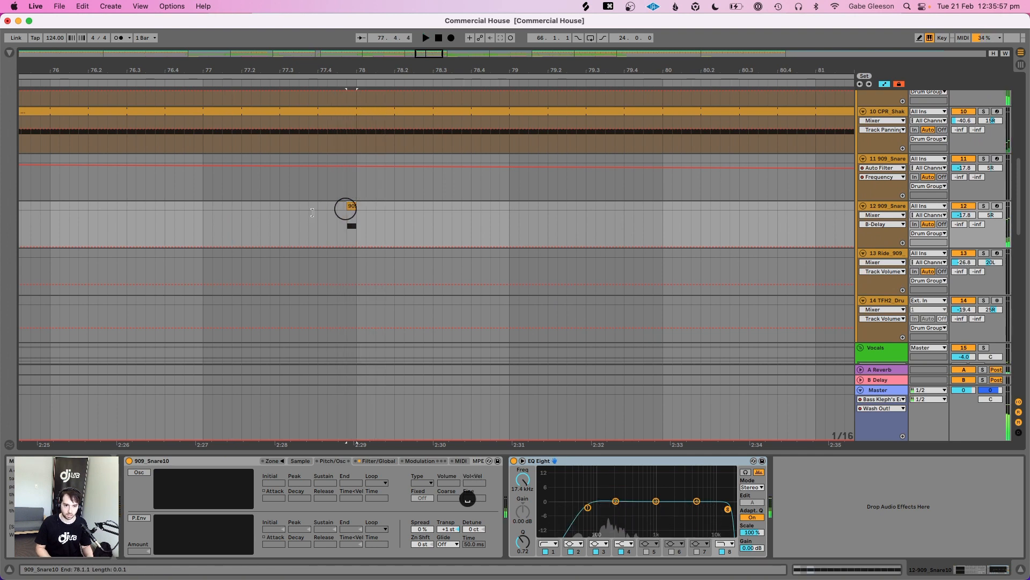
click(306, 214)
click(355, 213)
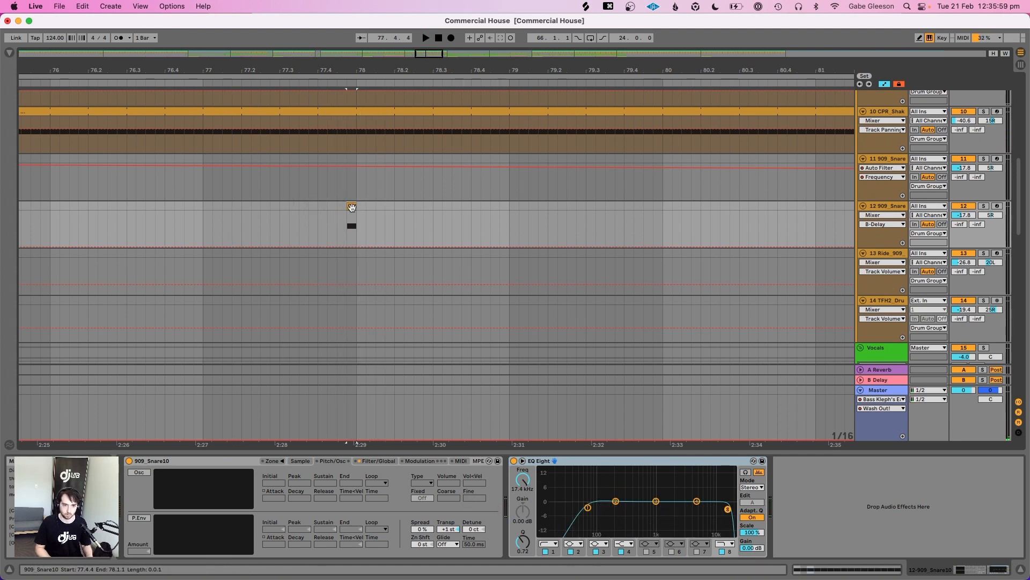
mouse_move(346, 208)
mouse_down()
mouse_move(301, 214)
mouse_move(313, 214)
mouse_up()
click(250, 221)
key(space)
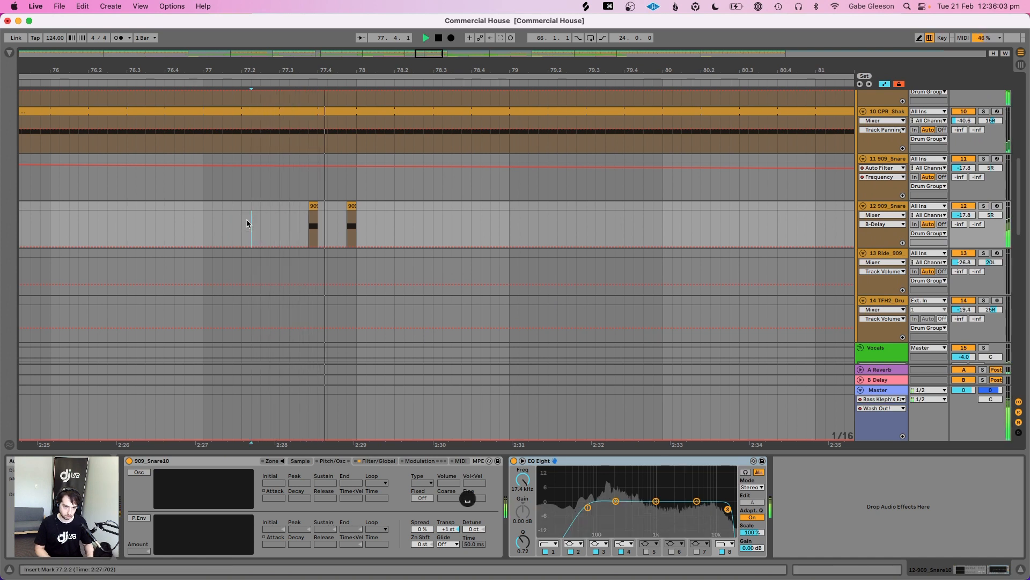
drag(308, 205, 289, 206)
click(251, 214)
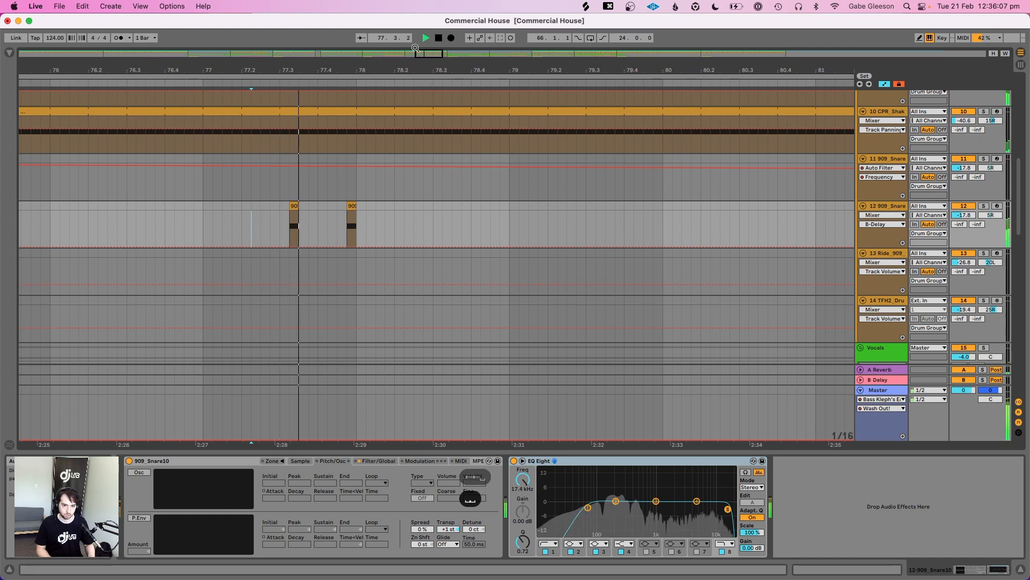
Consolidate bars 74 to 82 of the duplicated snare track into one clip and play from bar 77
drag(409, 72, 409, 72)
drag(421, 224, 315, 202)
key(super+j)
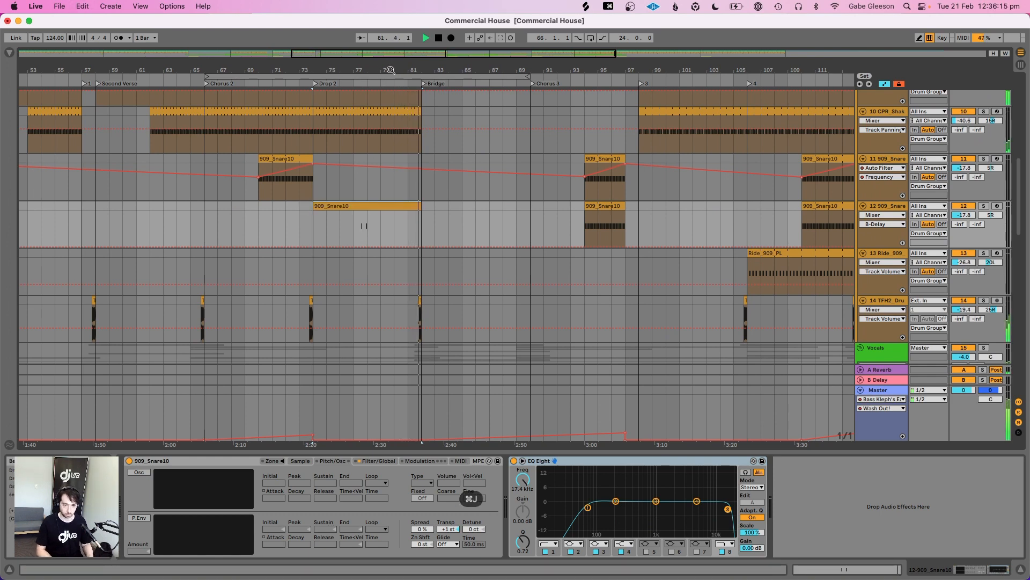
drag(393, 52, 393, 43)
key(space)
click(352, 220)
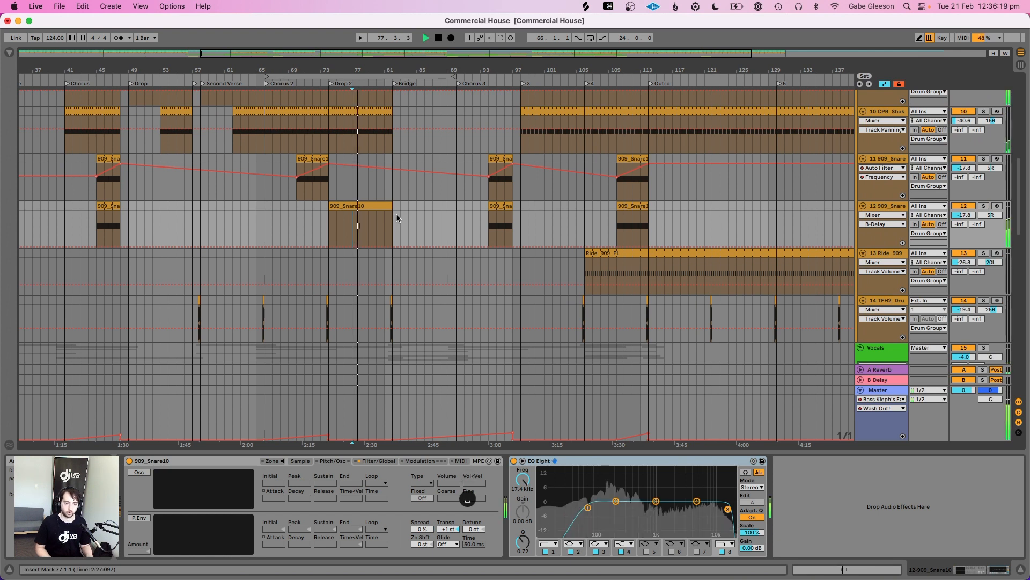
key(space)
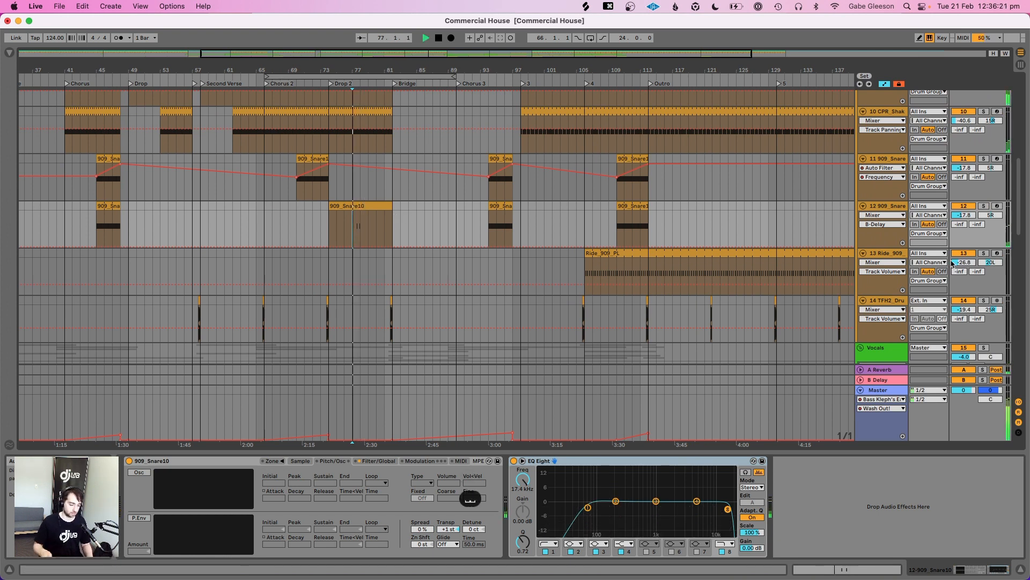
Solo the duplicated snare track, raise the sampler's volume envelope release to 291 ms, and turn solo off again
key(space)
click(984, 206)
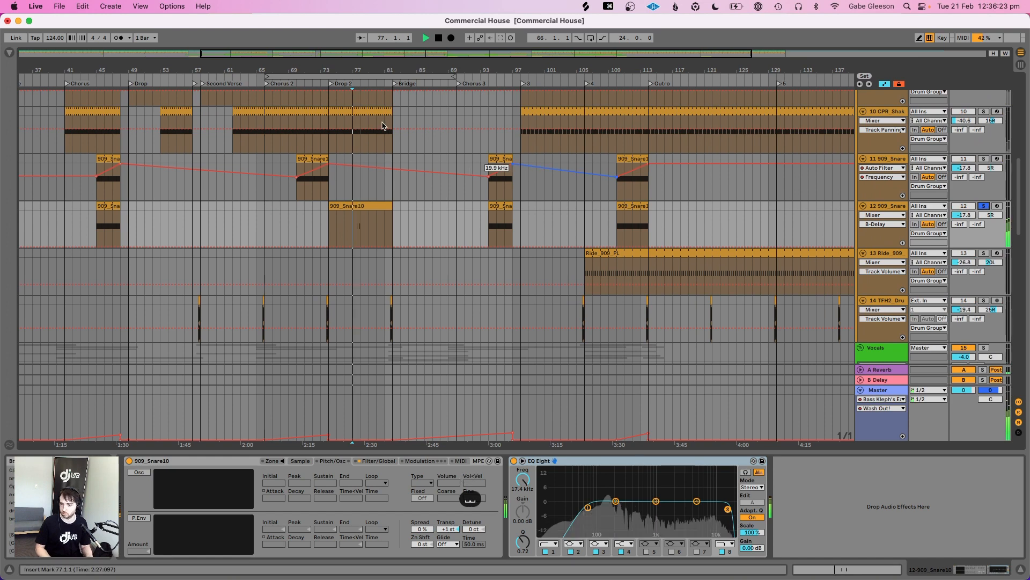
click(378, 461)
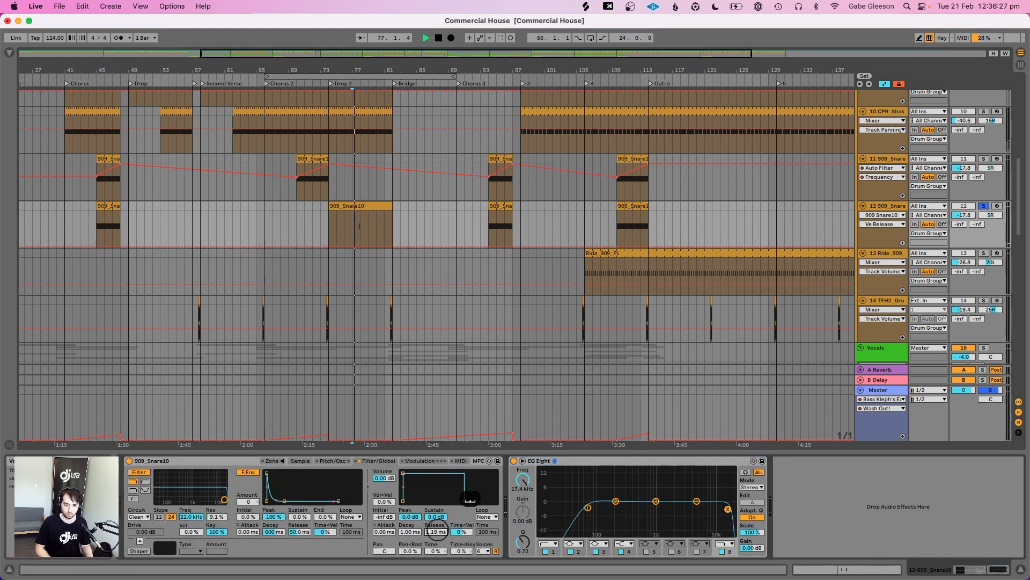
mouse_move(439, 533)
mouse_down()
mouse_move(437, 515)
mouse_move(437, 536)
mouse_up()
key(space)
click(984, 206)
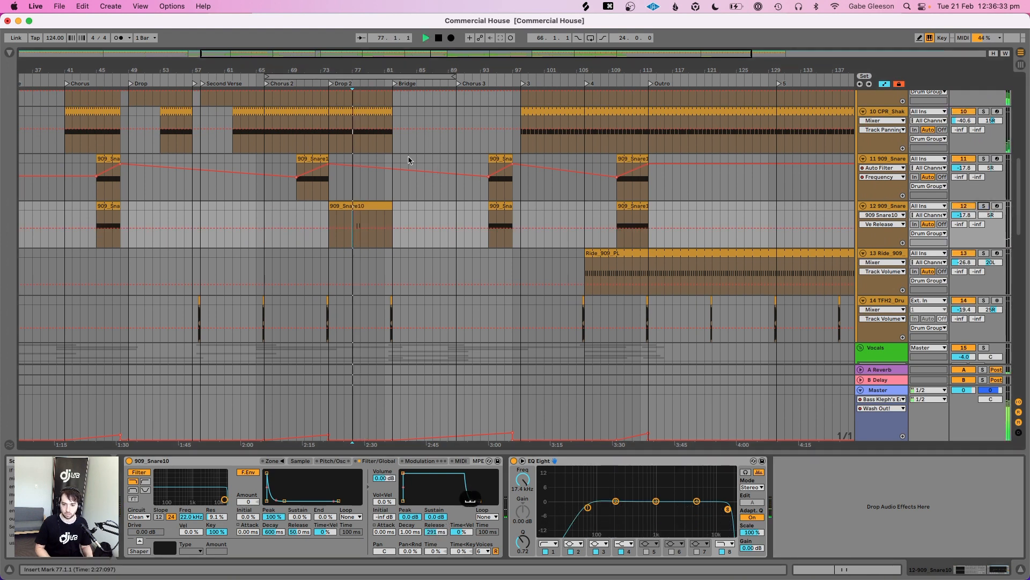
Copy the consolidated snare clip at Drop 2 and paste it at bar 98 on the same track
click(361, 206)
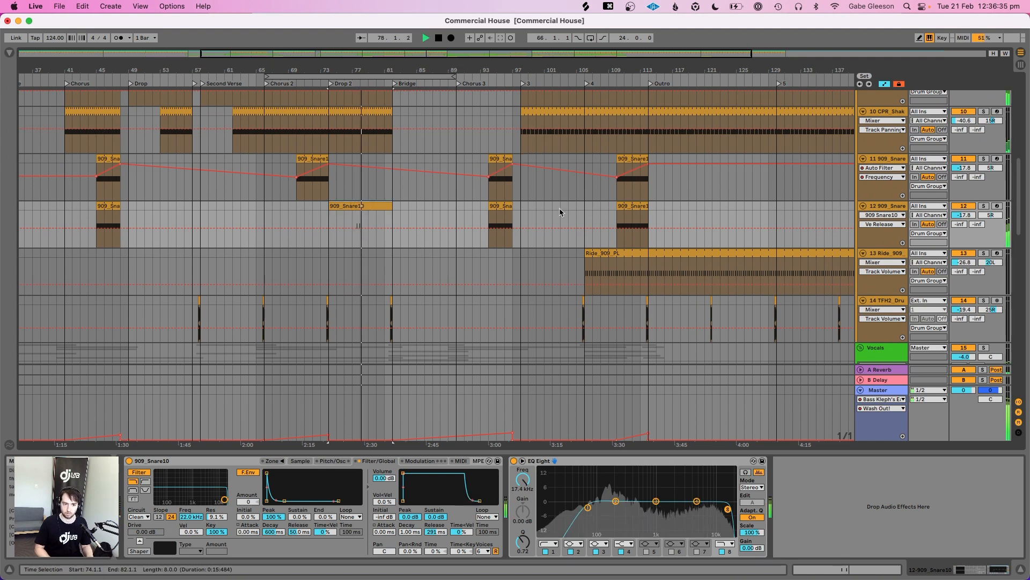
click(521, 211)
key(super+v)
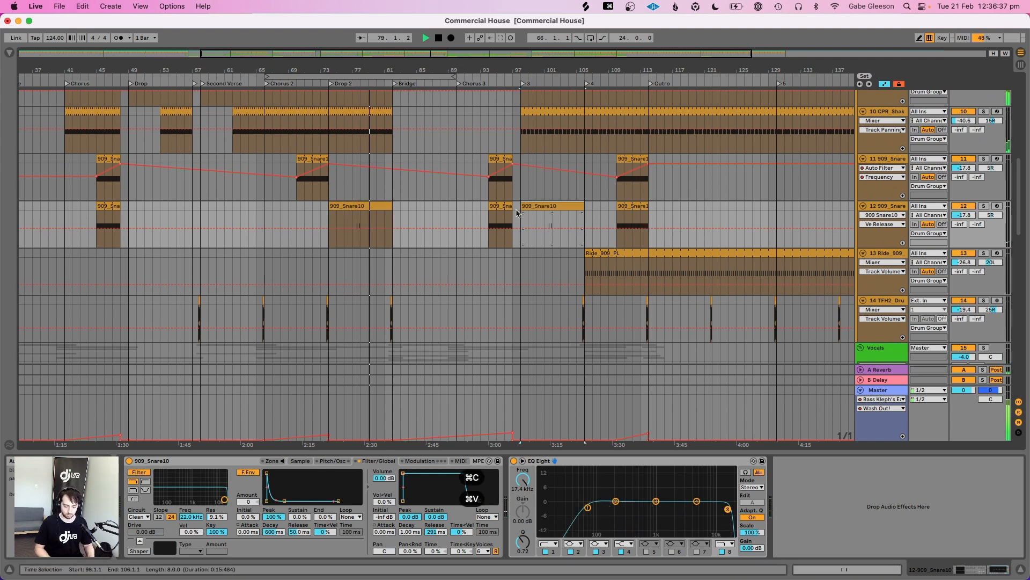
Stop playback and delete the leftover snare build clips at bars 94, 110 and 45 on the duplicated snare track
click(498, 206)
key(space)
key(BackSpace)
click(625, 218)
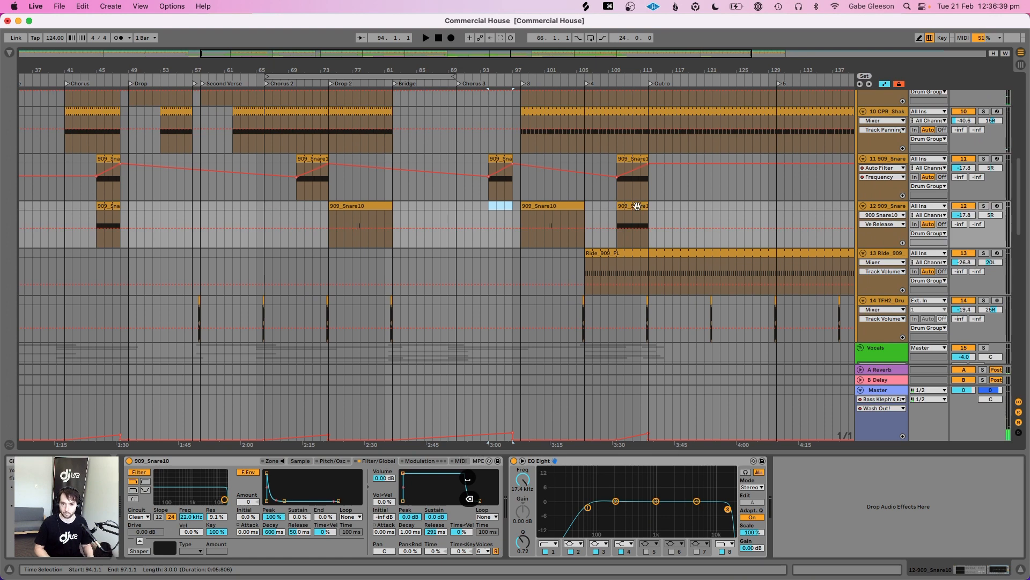
key(BackSpace)
click(108, 213)
key(BackSpace)
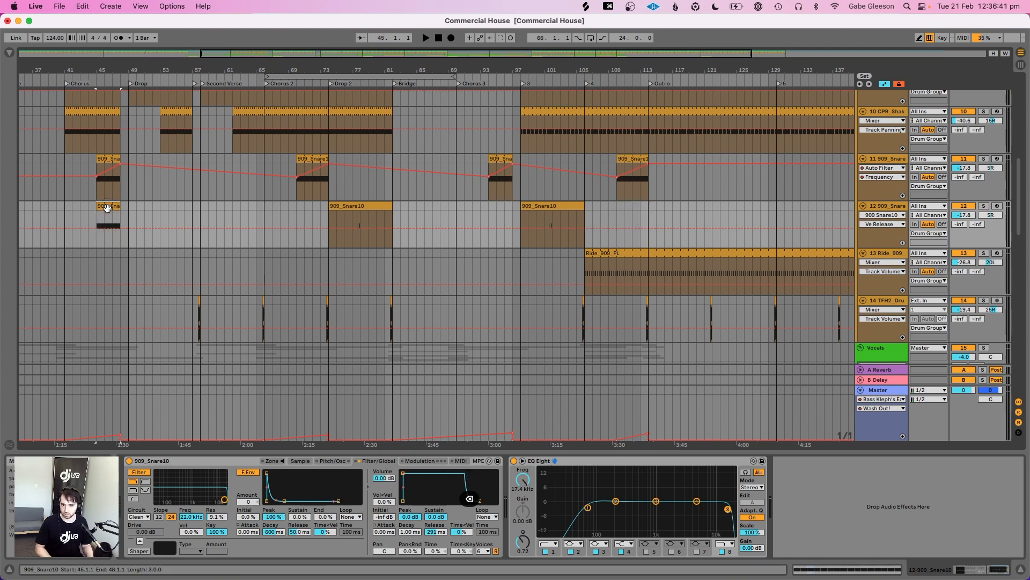
key(BackSpace)
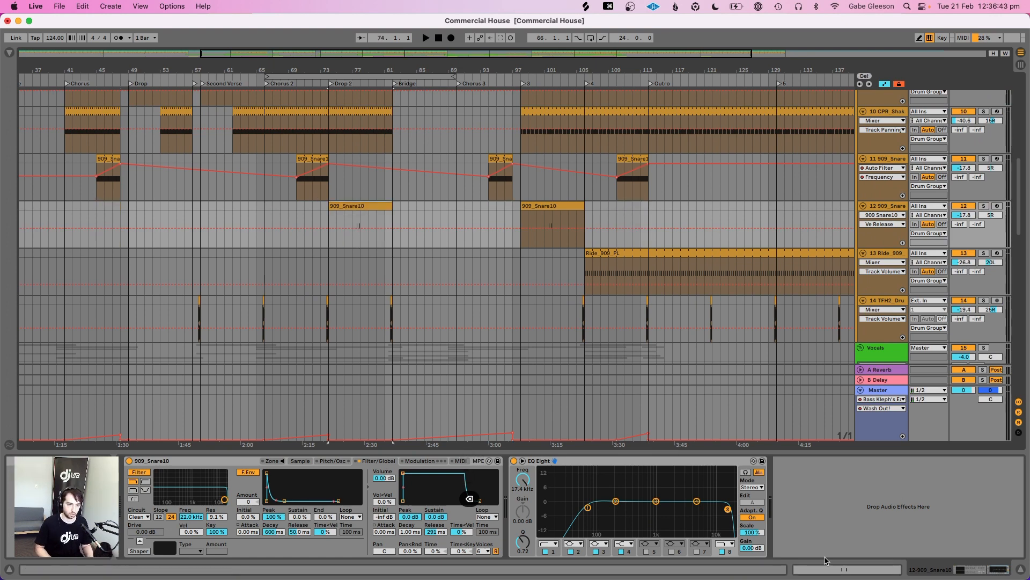
Copy the Drop 2 snare clip onto bar 98 again and extend that copy through to the End marker
key(shift+Tab)
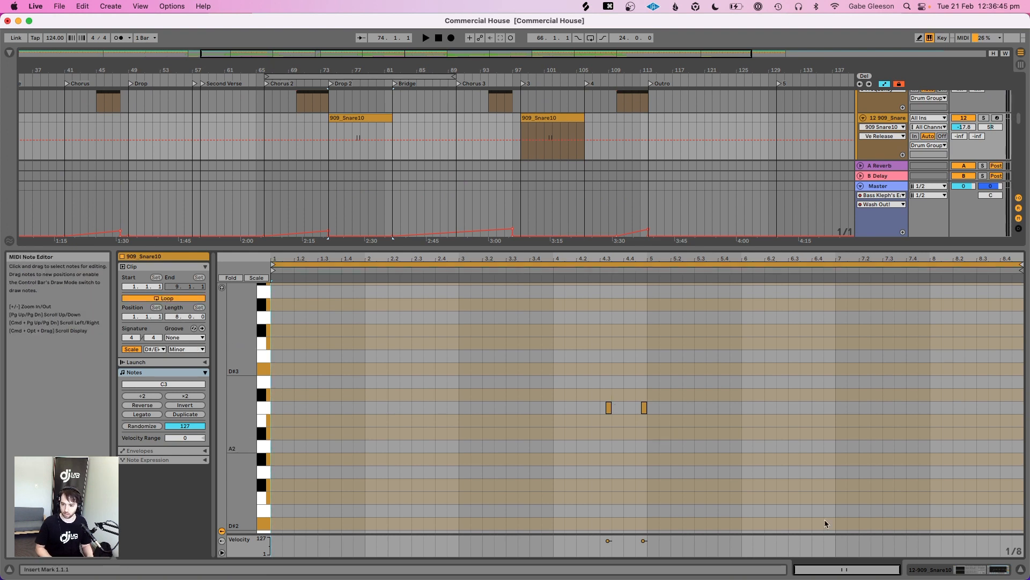
click(922, 570)
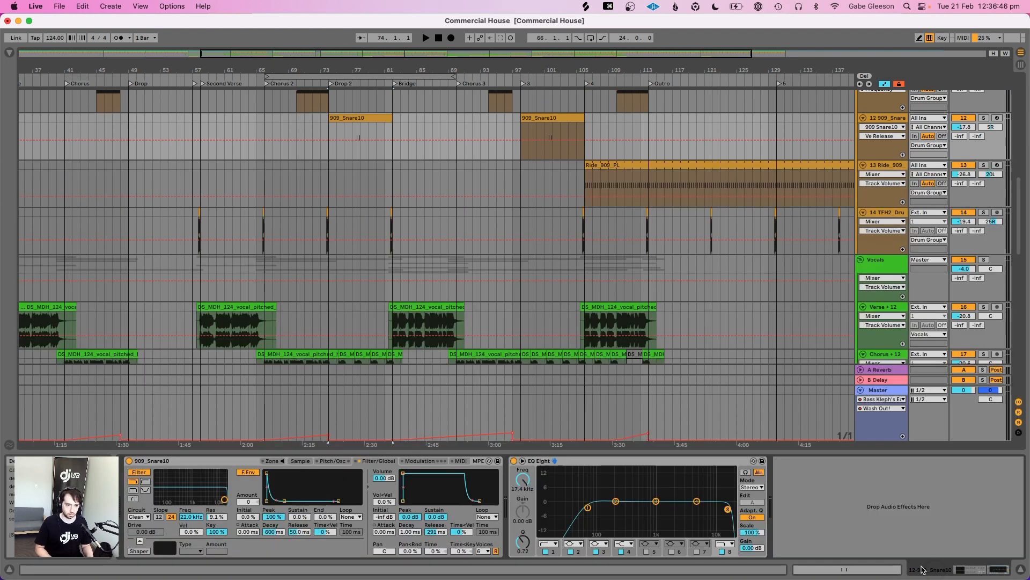
click(369, 117)
key(super+v)
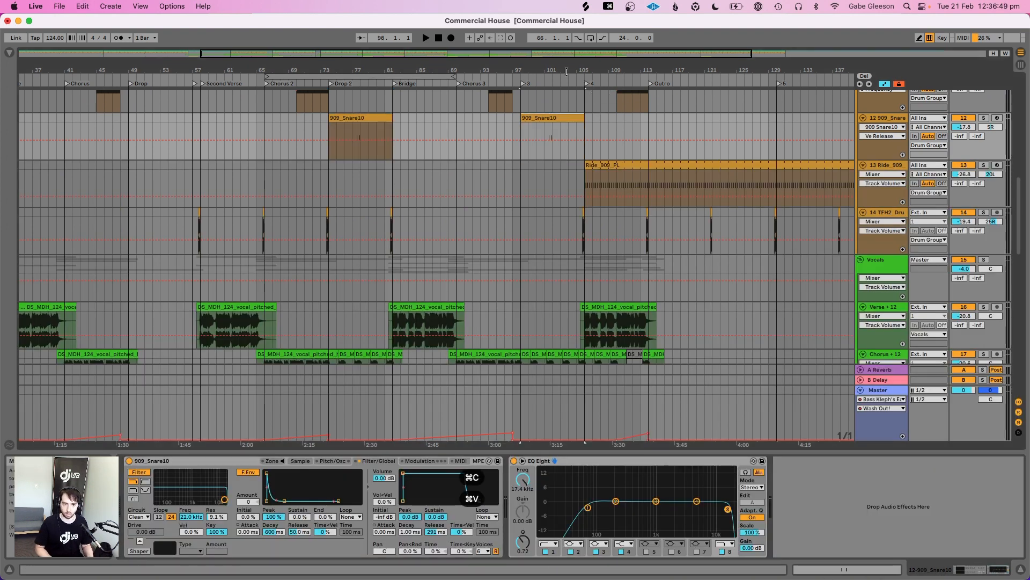
drag(565, 69, 562, 66)
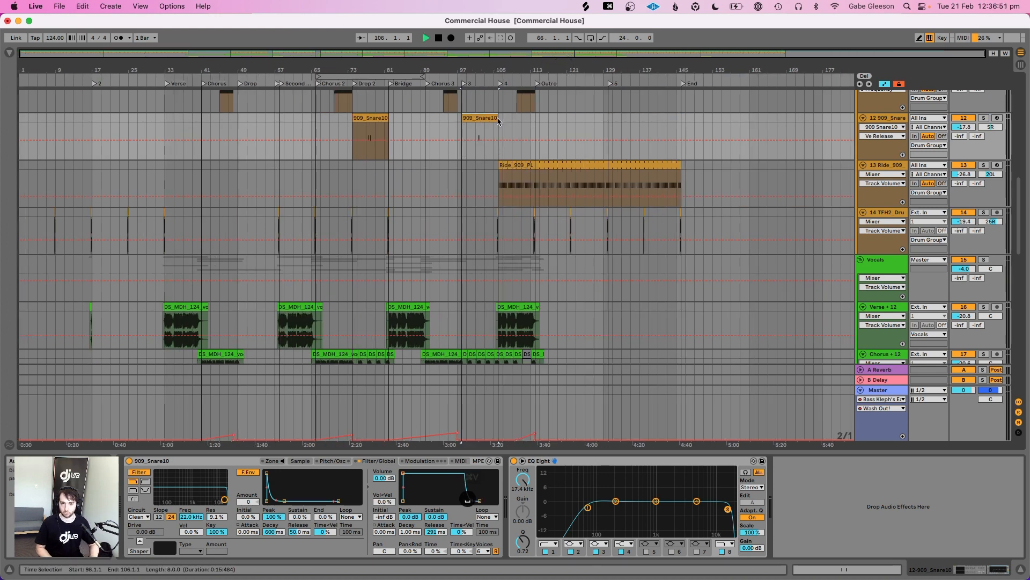
drag(498, 122, 679, 127)
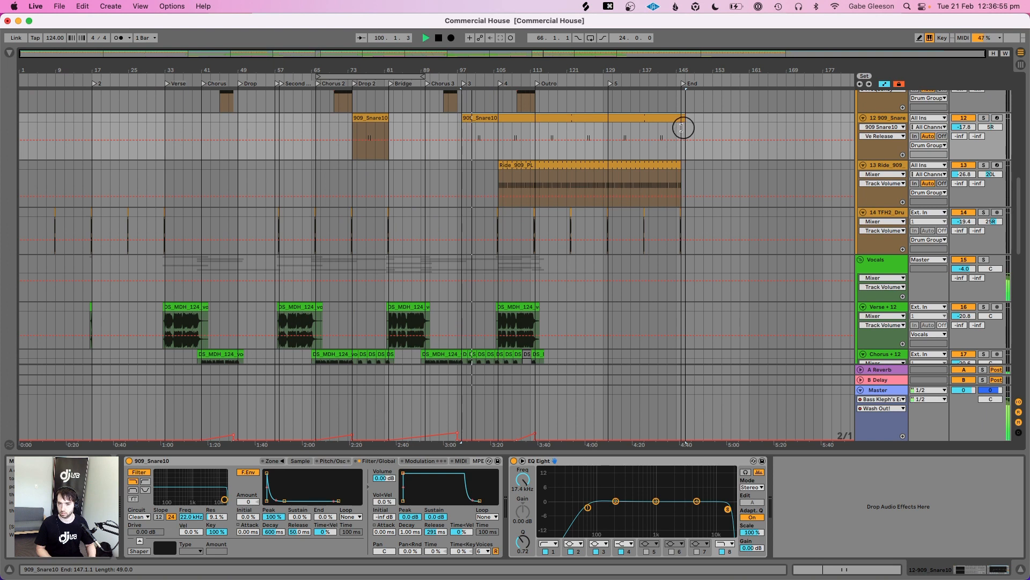
Paste the accent snare clip at bar 1 of the duplicated snare track and extend it to bar 57
click(22, 119)
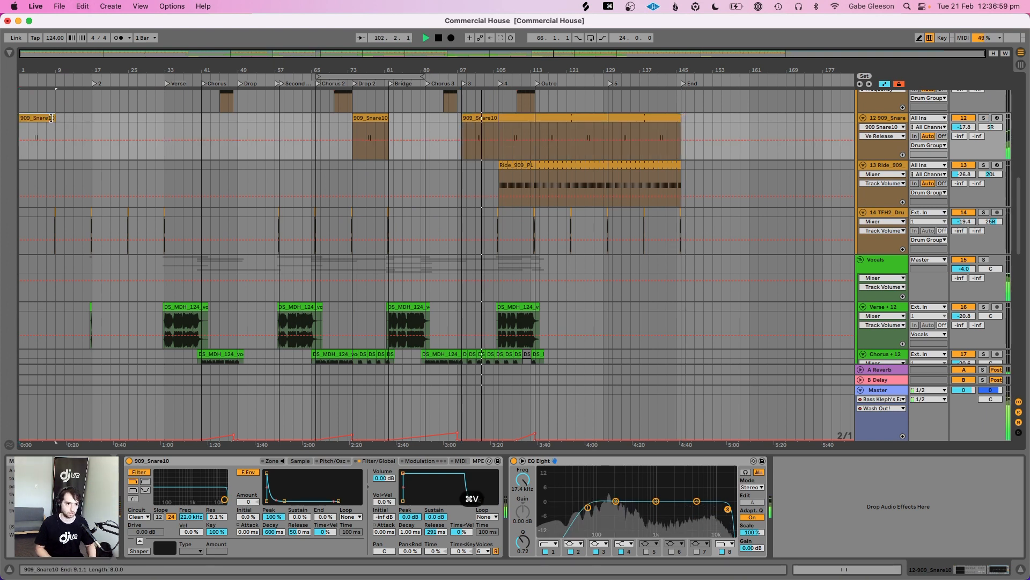
key(super+v)
drag(55, 118, 238, 119)
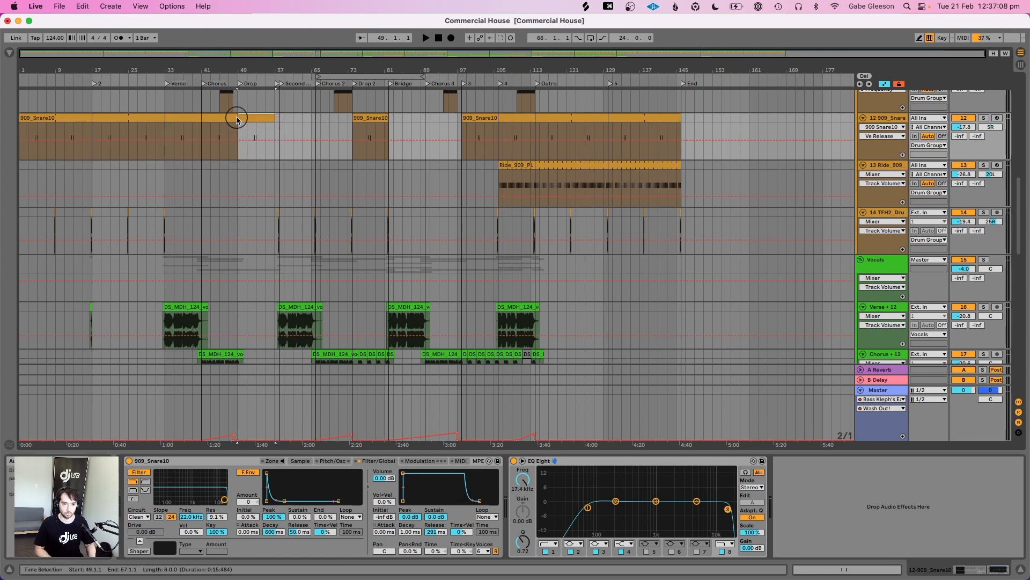
Paste the accent snare clip at bar 58, extend it to bar 82, and save the set
click(282, 124)
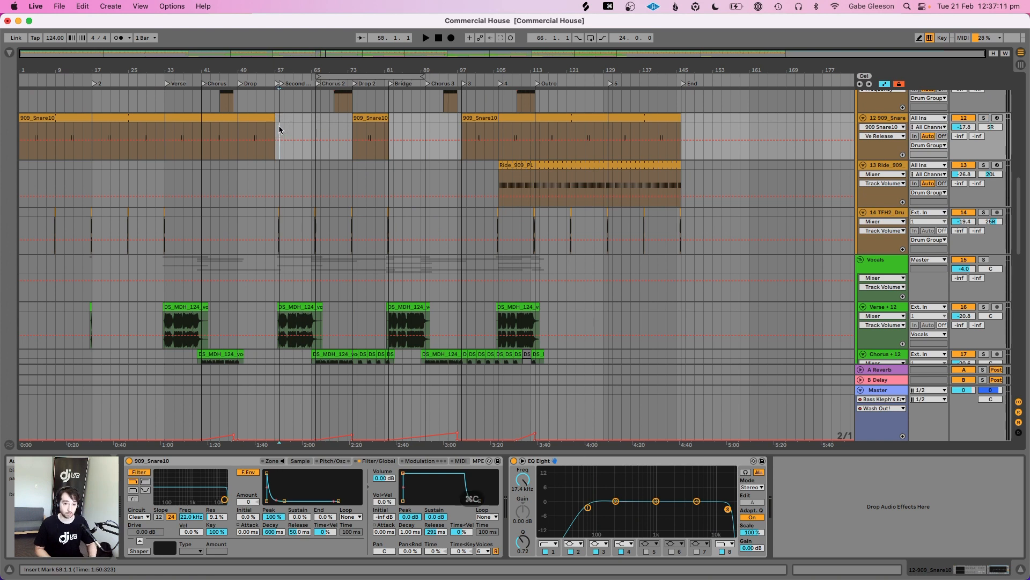
key(cmd+v)
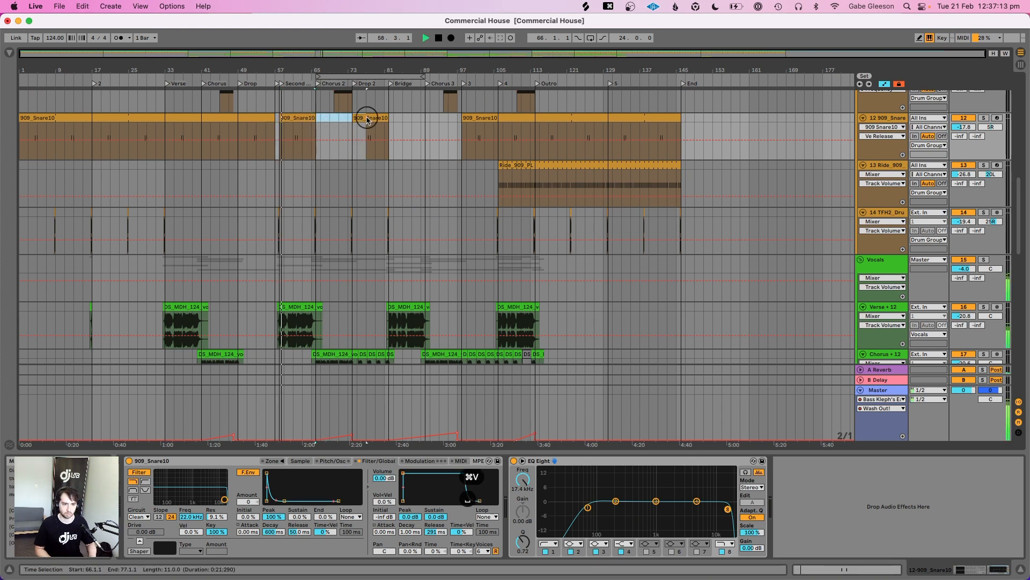
click(324, 117)
drag(314, 121, 386, 119)
key(cmd+s)
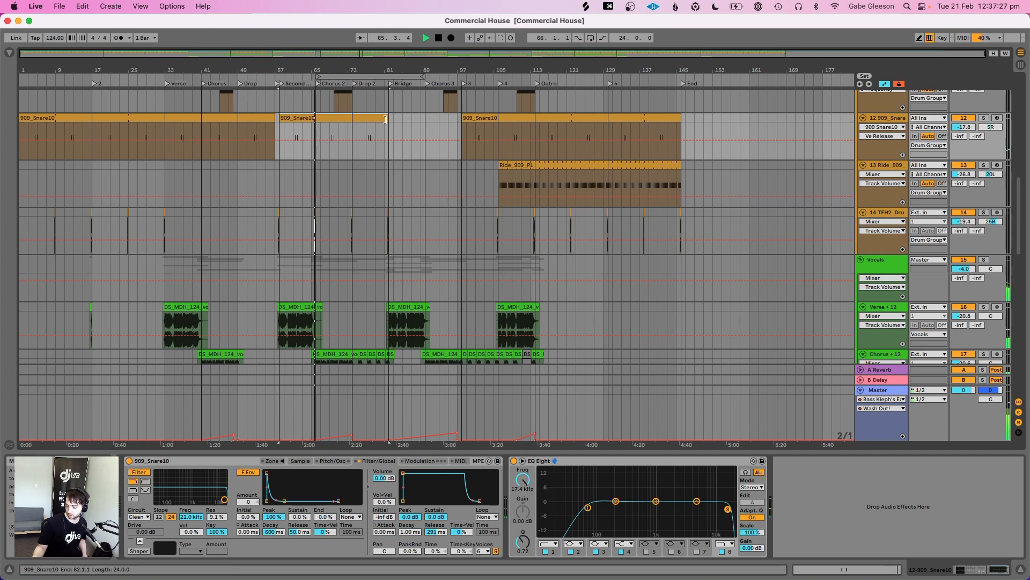
Review the drum, piano and synth tracks around Chorus 2 and play from bar 62
scroll(396, 160, up, 10)
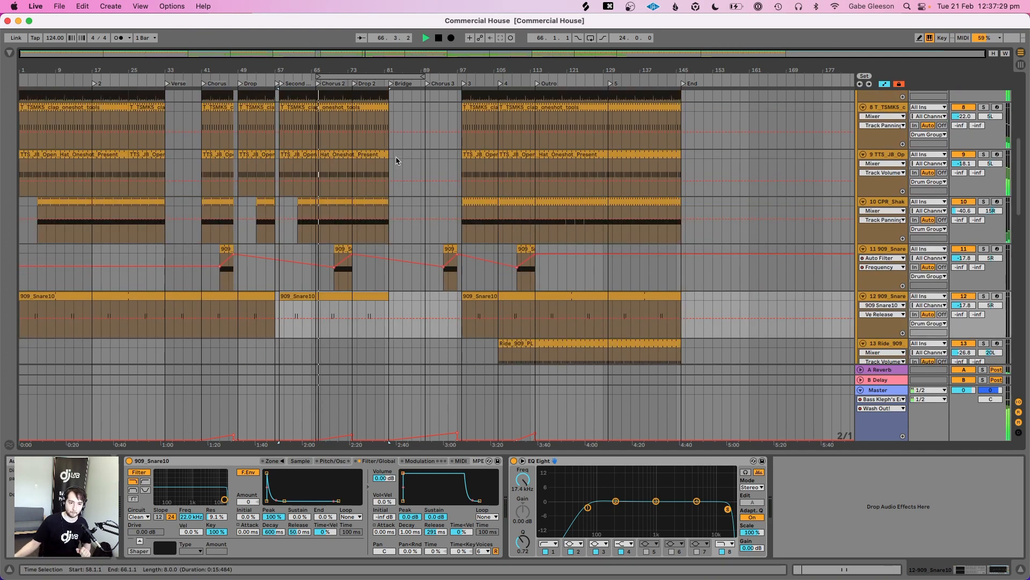
scroll(396, 161, down, 15)
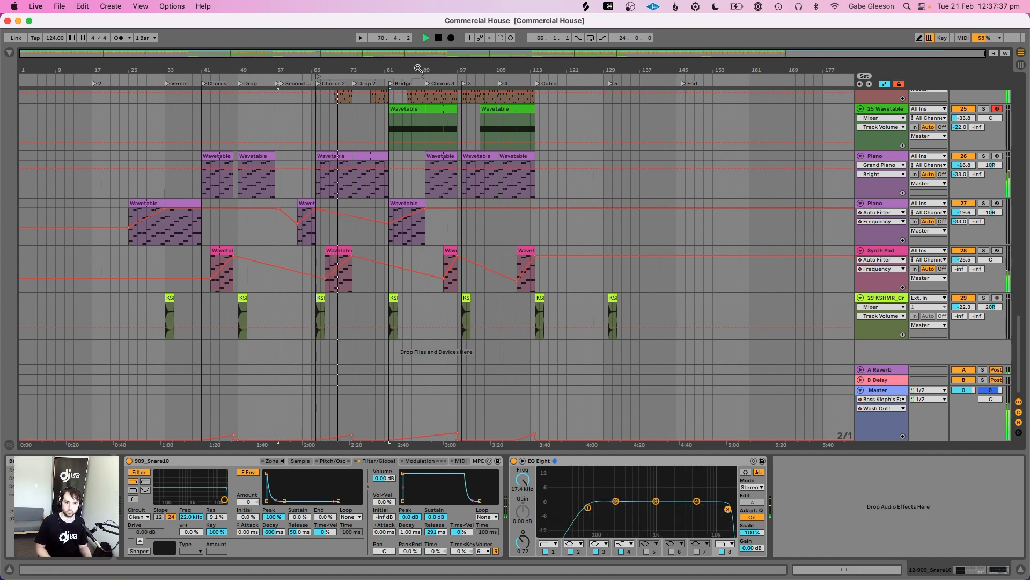
mouse_move(418, 68)
mouse_down()
mouse_move(391, 69)
mouse_move(415, 68)
mouse_move(399, 68)
mouse_up()
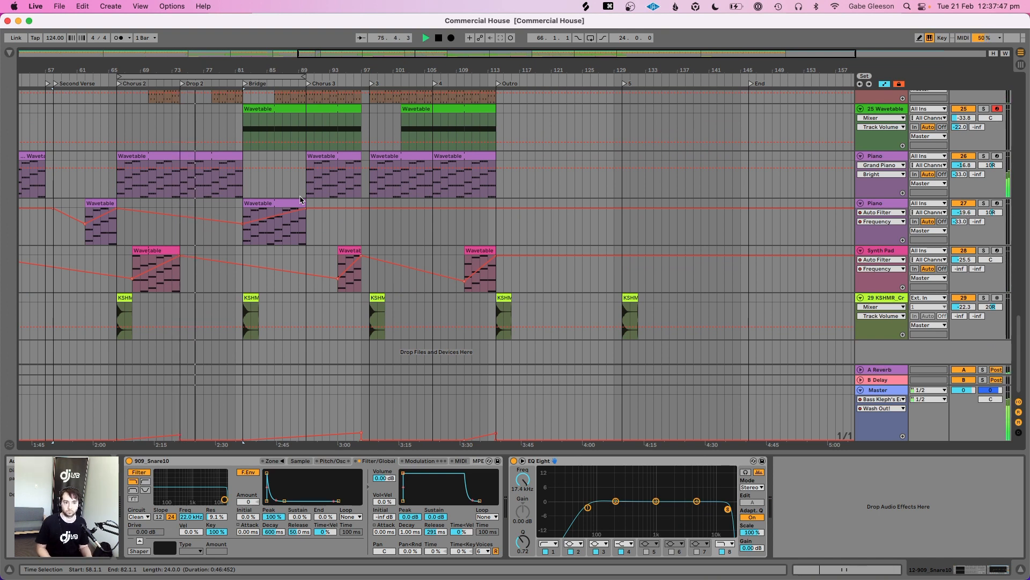
scroll(300, 200, left, 5)
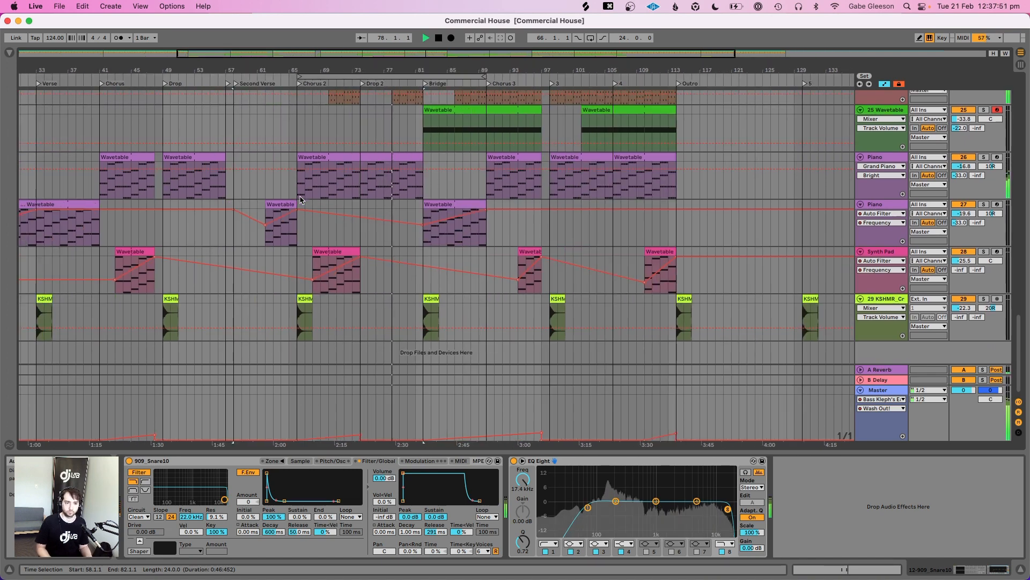
scroll(301, 200, up, 3)
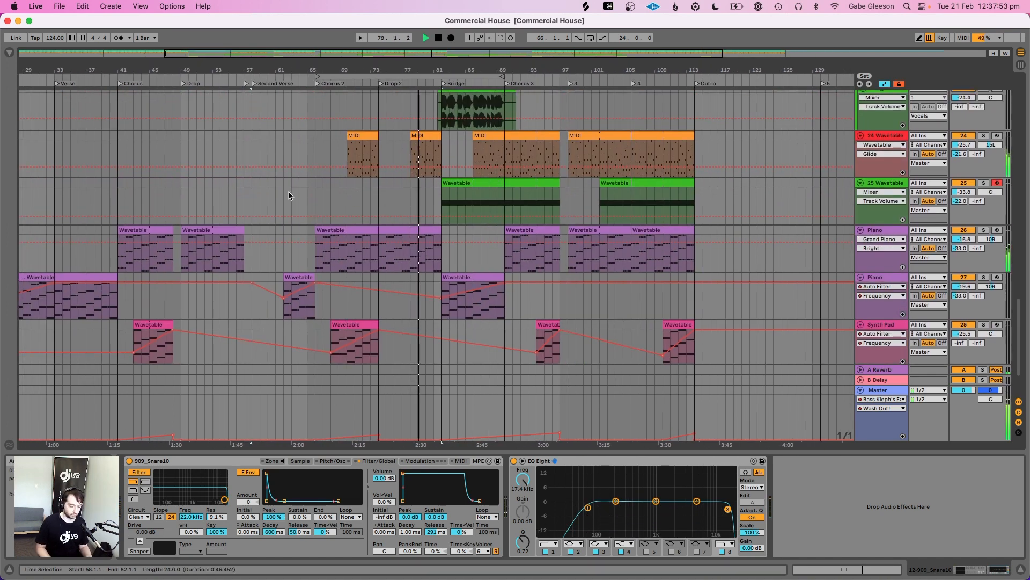
click(285, 193)
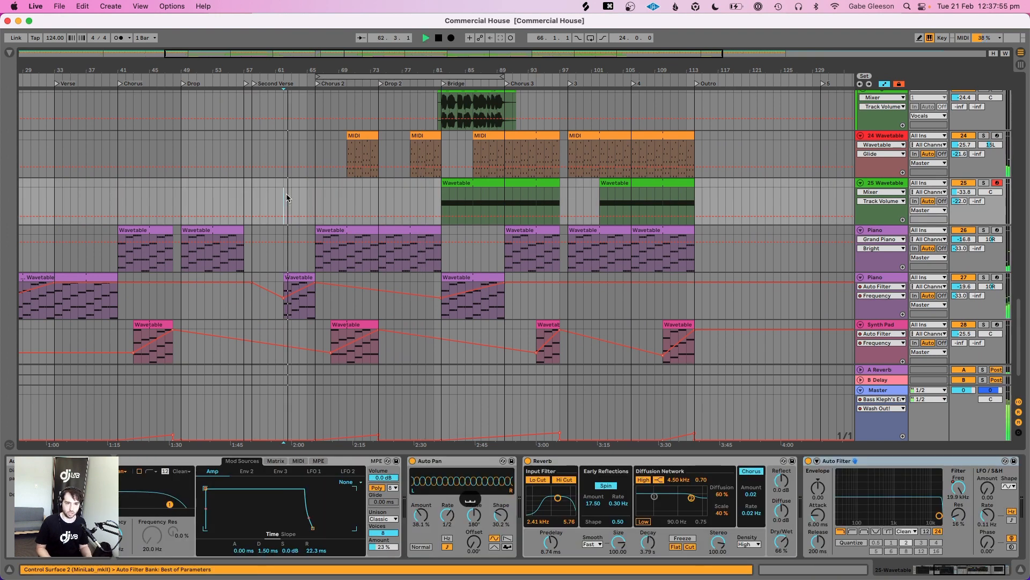
Play from bar 69, and extend the Chorus 2 Synth Pad clip and its filter frequency ramp back to bar 66
click(339, 199)
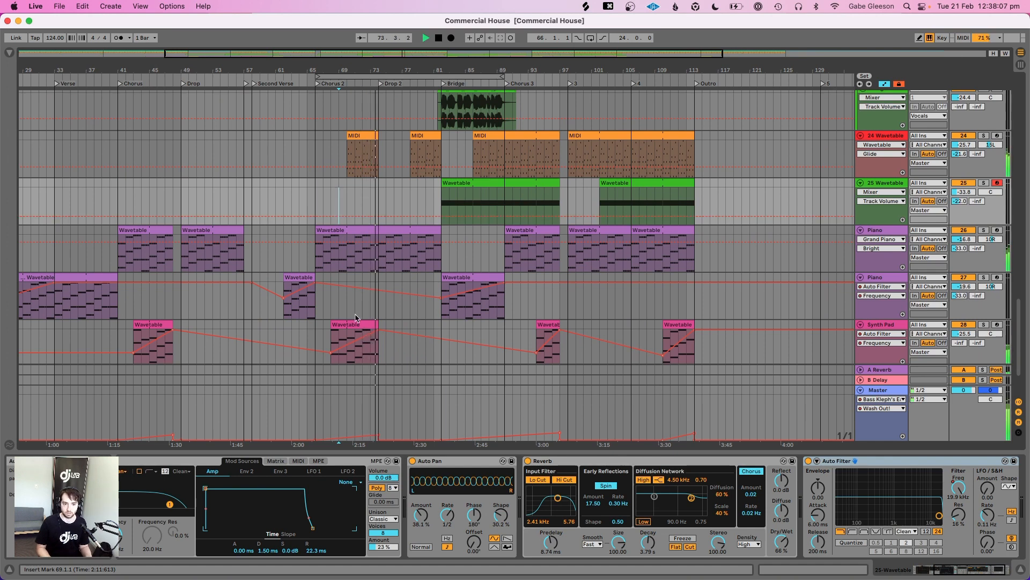
drag(334, 325, 315, 340)
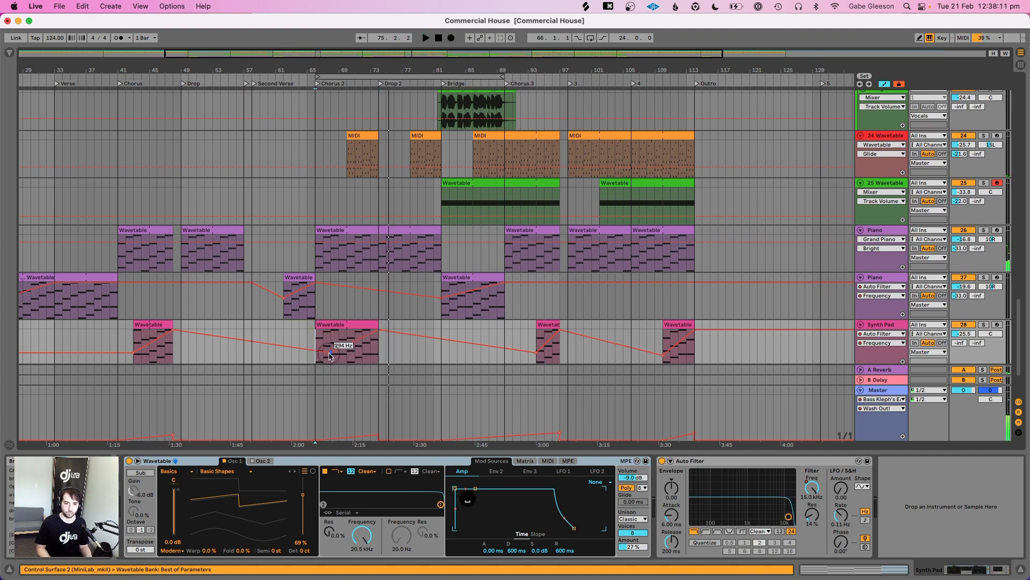
click(325, 354)
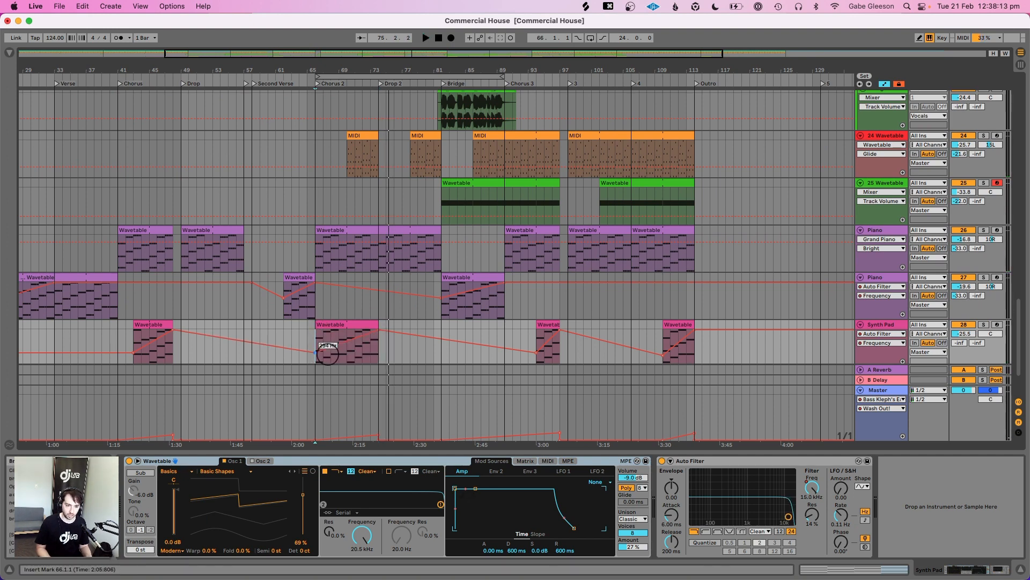
Look over the whole arrangement from the synth and vocal tracks up to the kick and drum tracks
scroll(419, 305, up, 10)
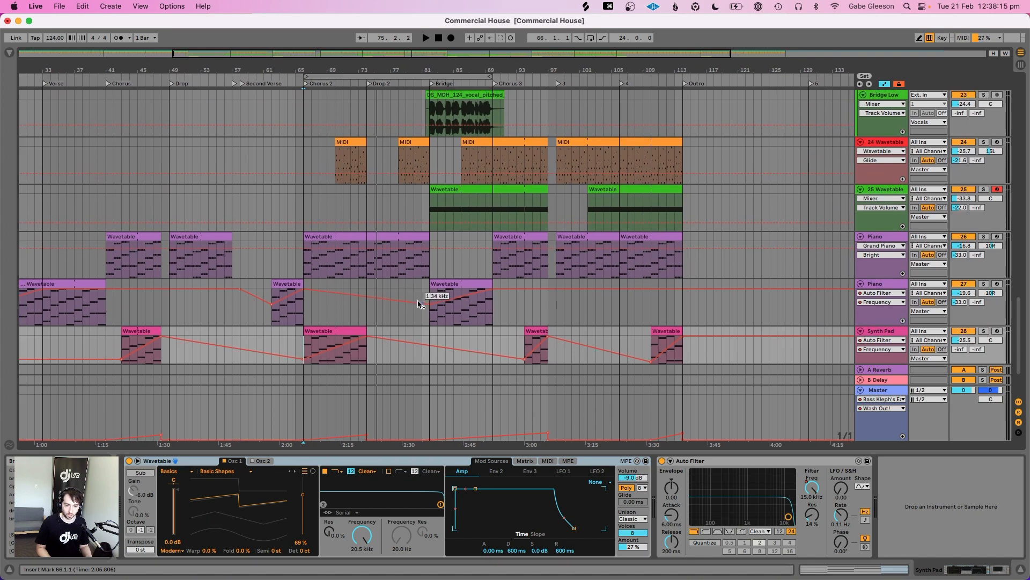
scroll(419, 304, down, 12)
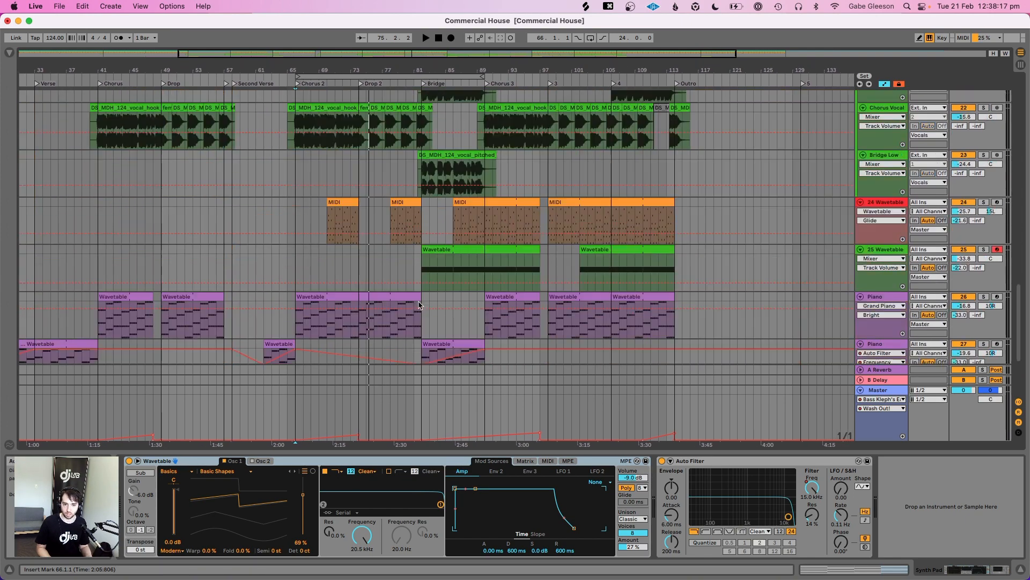
scroll(419, 305, up, 7)
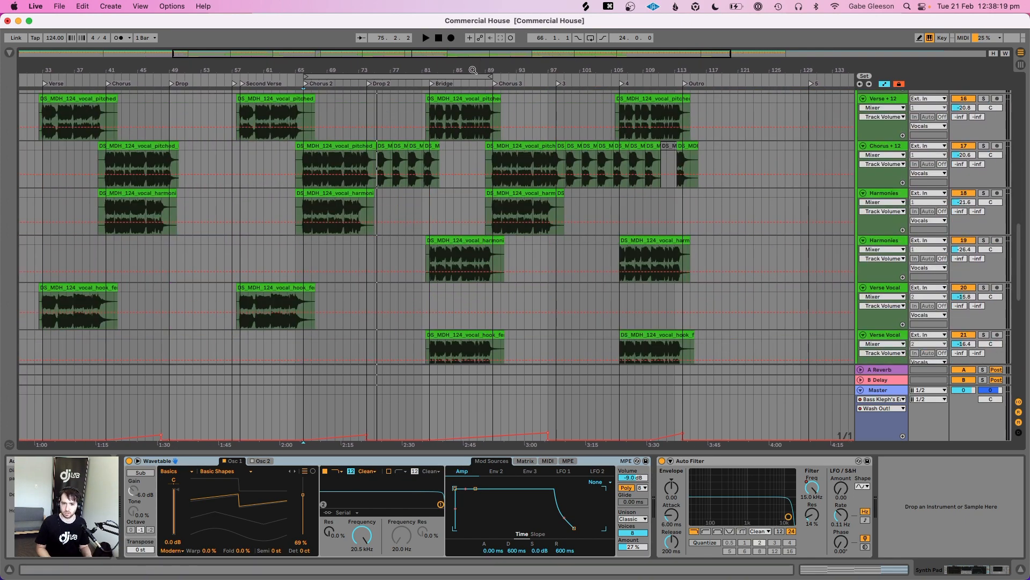
drag(473, 68, 472, 49)
scroll(385, 265, up, 15)
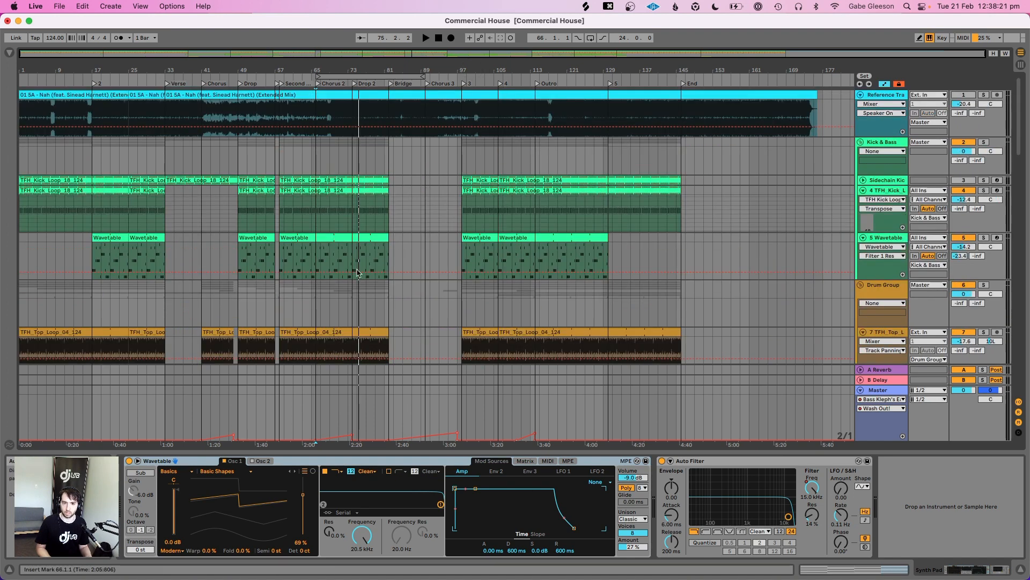
scroll(171, 258, down, 8)
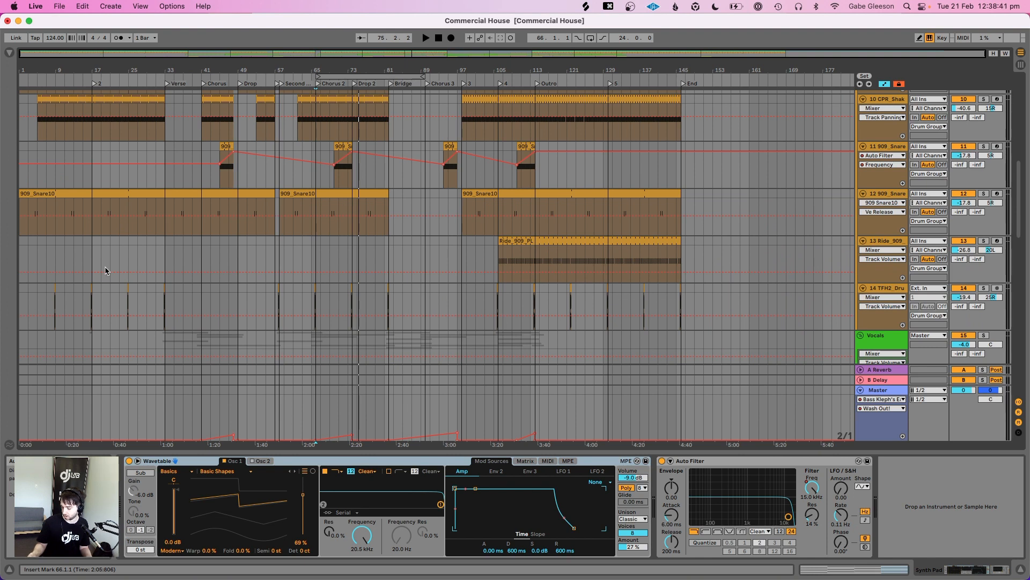
Audition the transition into the Bridge from bar 82 and again from 80.3.1
click(389, 205)
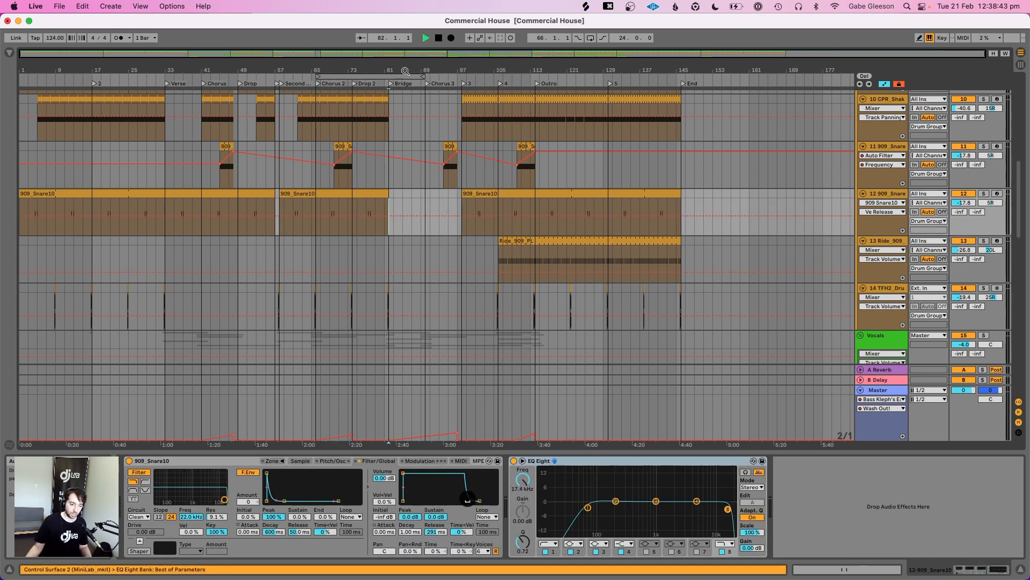
key(space)
mouse_move(406, 70)
mouse_down()
mouse_move(409, 99)
mouse_move(393, 82)
mouse_move(279, 177)
mouse_move(193, 173)
mouse_up()
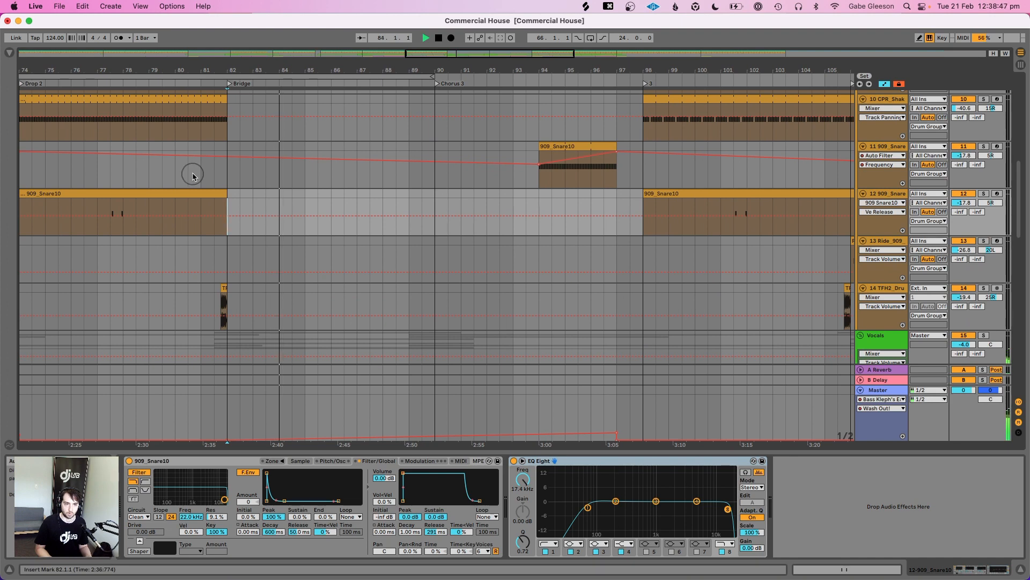
scroll(471, 230, down, 10)
scroll(264, 247, down, 5)
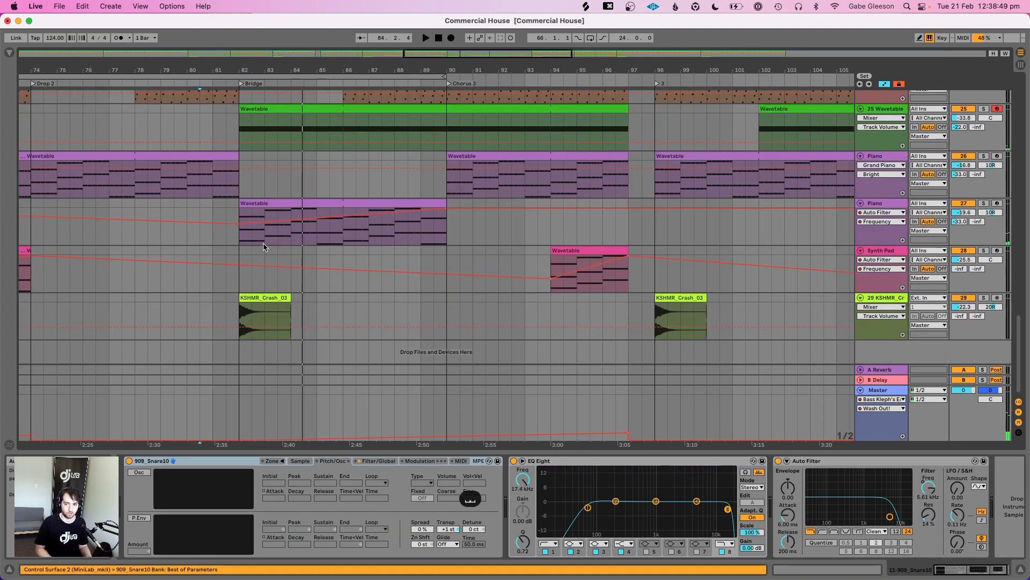
click(201, 274)
key(space)
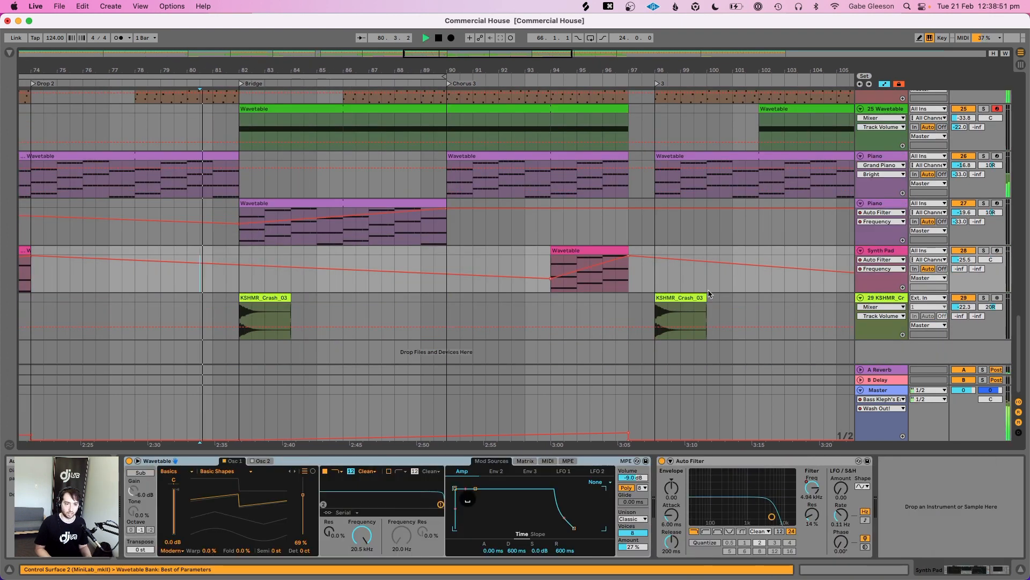
Insert a new MIDI track below the KSHMR crash track and stop playback
click(896, 300)
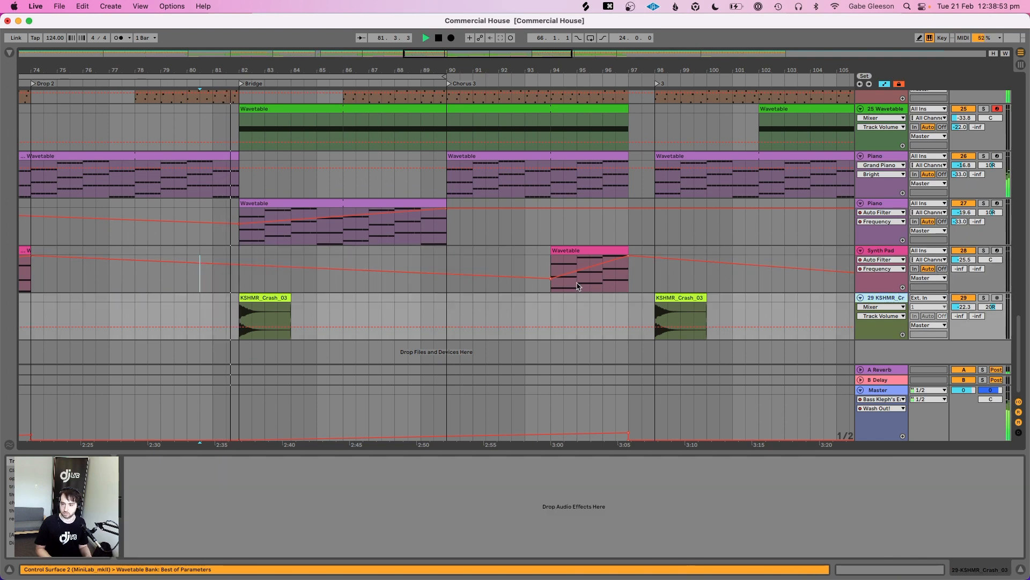
key(super+shift+t)
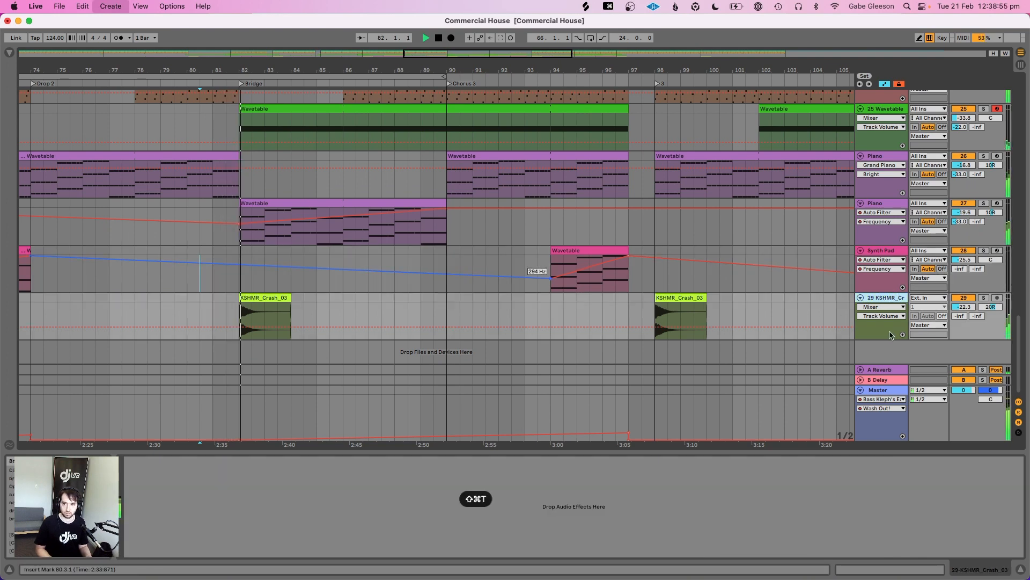
key(space)
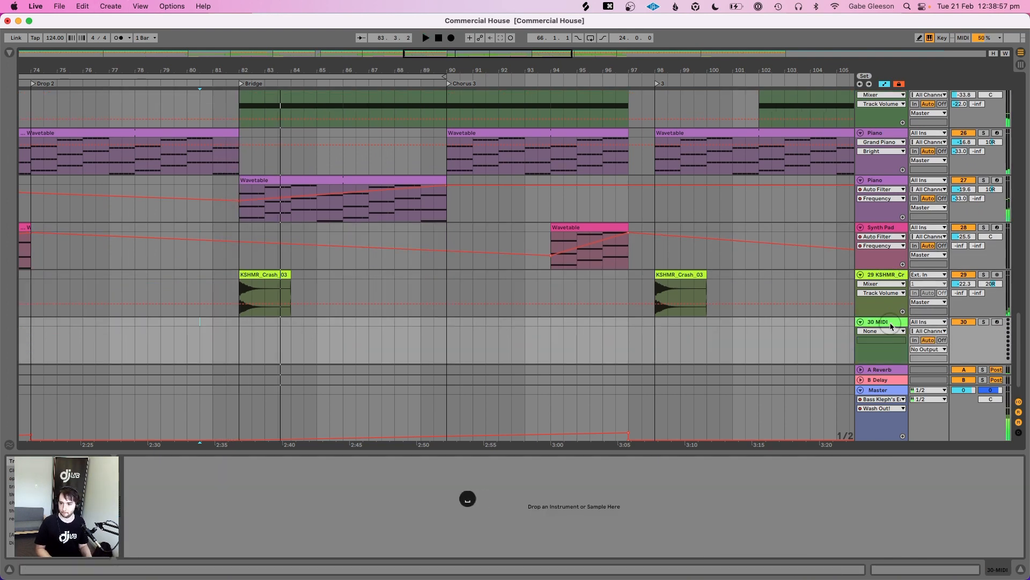
Load a Wavetable instrument onto the new MIDI track below the KSHMR crash track
click(11, 53)
click(40, 128)
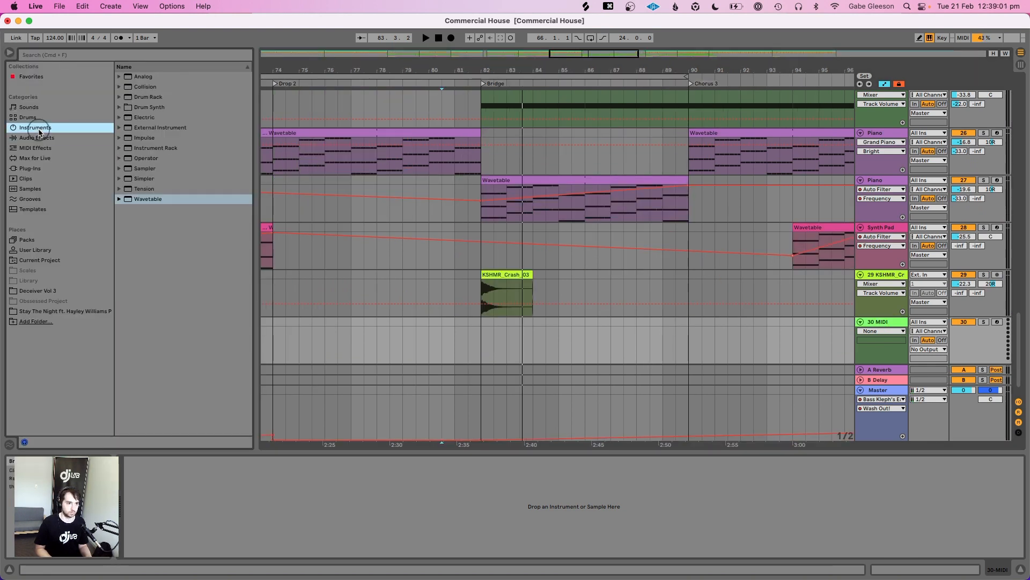
click(147, 200)
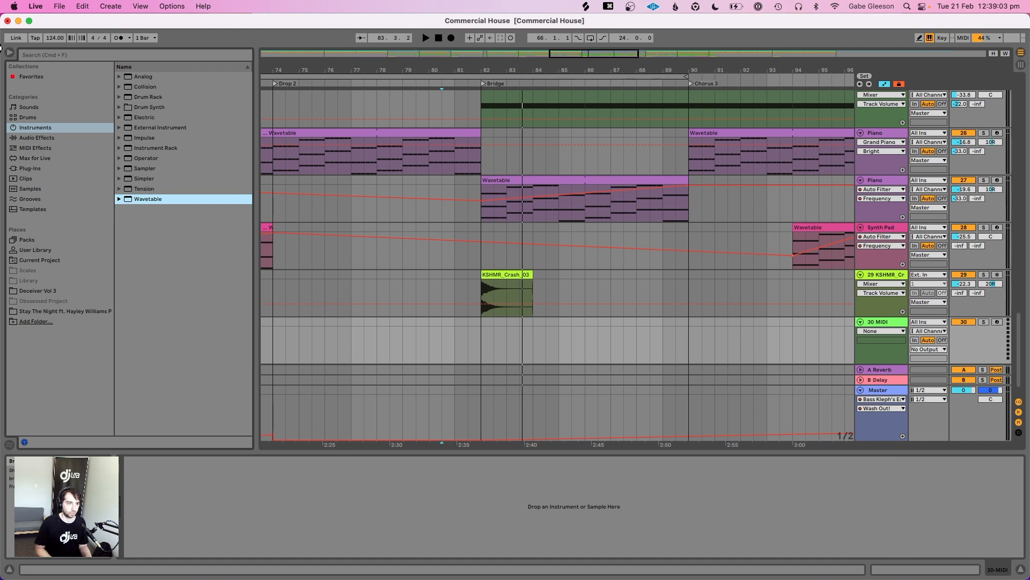
key(Return)
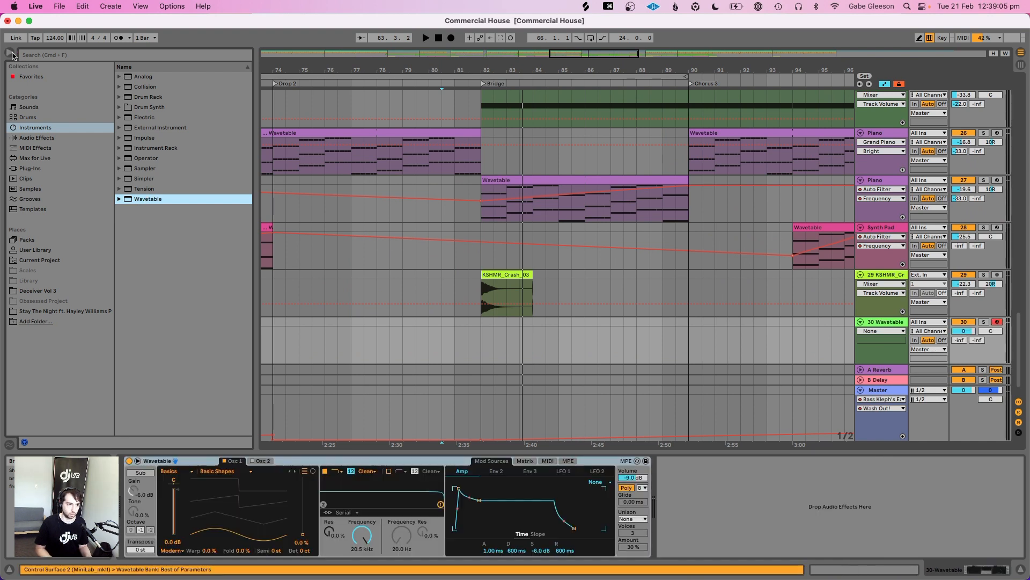
click(11, 54)
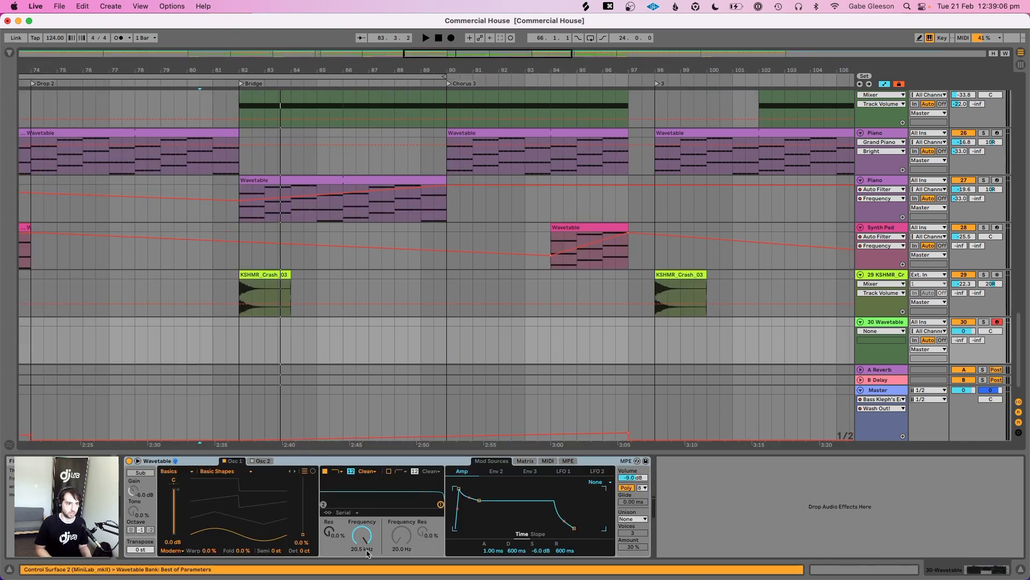
Set Wavetable's first oscillator to the Noise category with Swept Noise, and audition it with a few notes
click(173, 551)
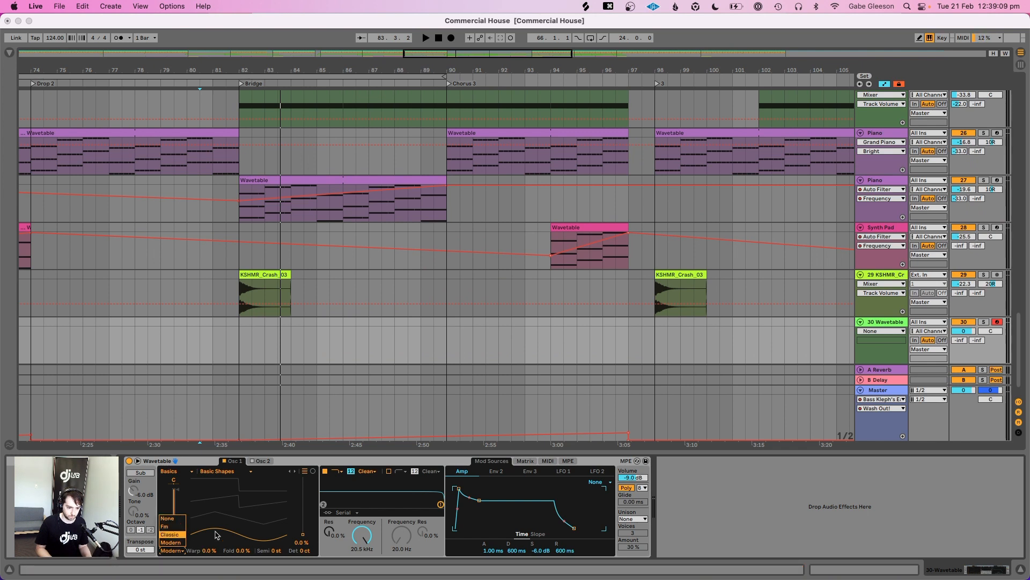
click(180, 471)
click(177, 471)
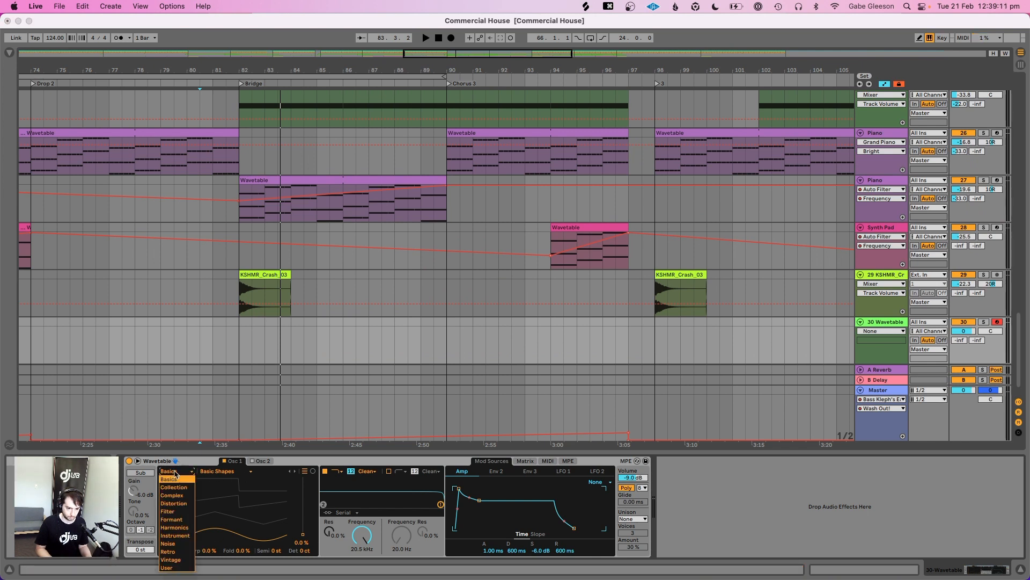
click(178, 544)
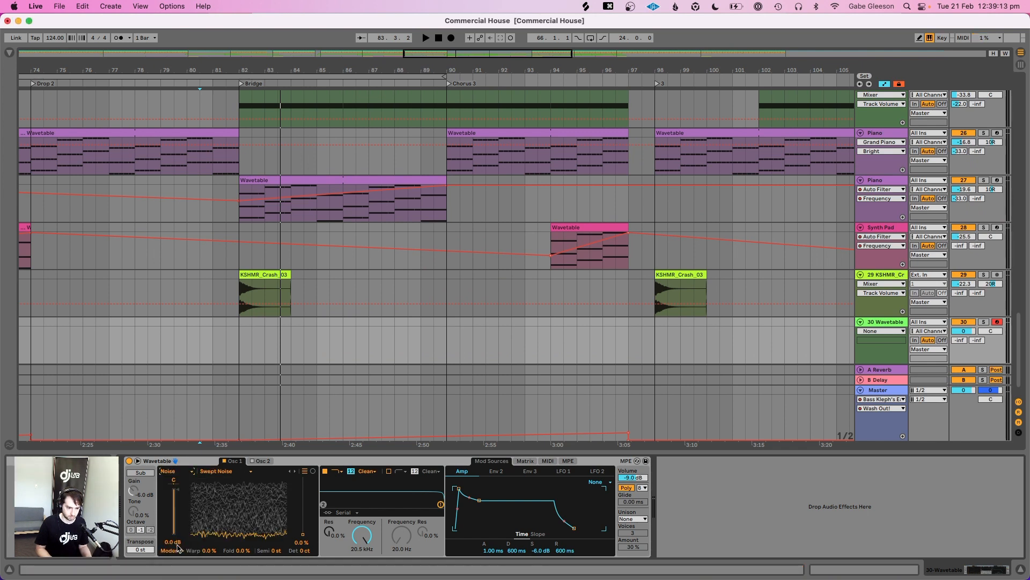
key(a)
key(a)
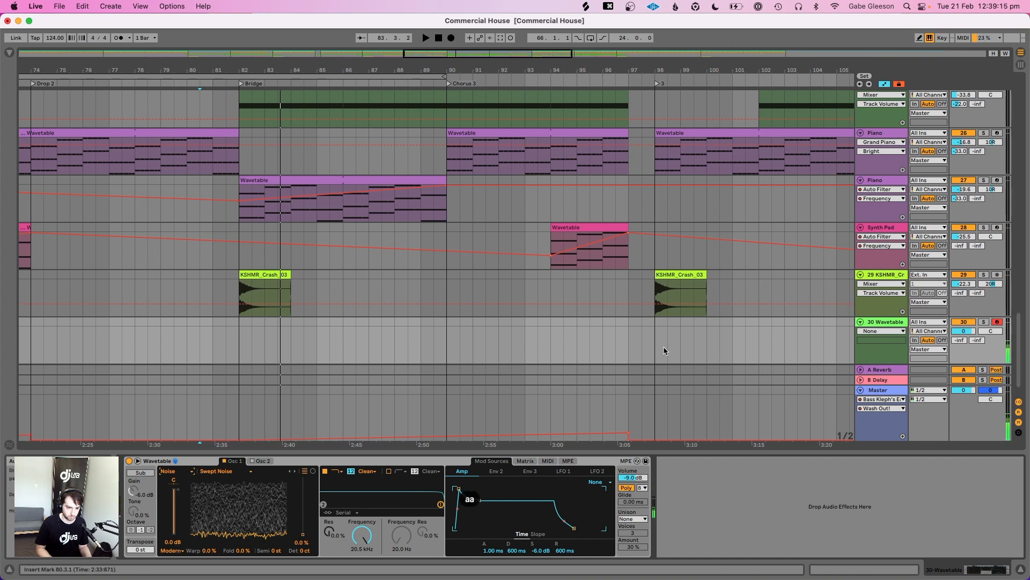
key(z)
key(a)
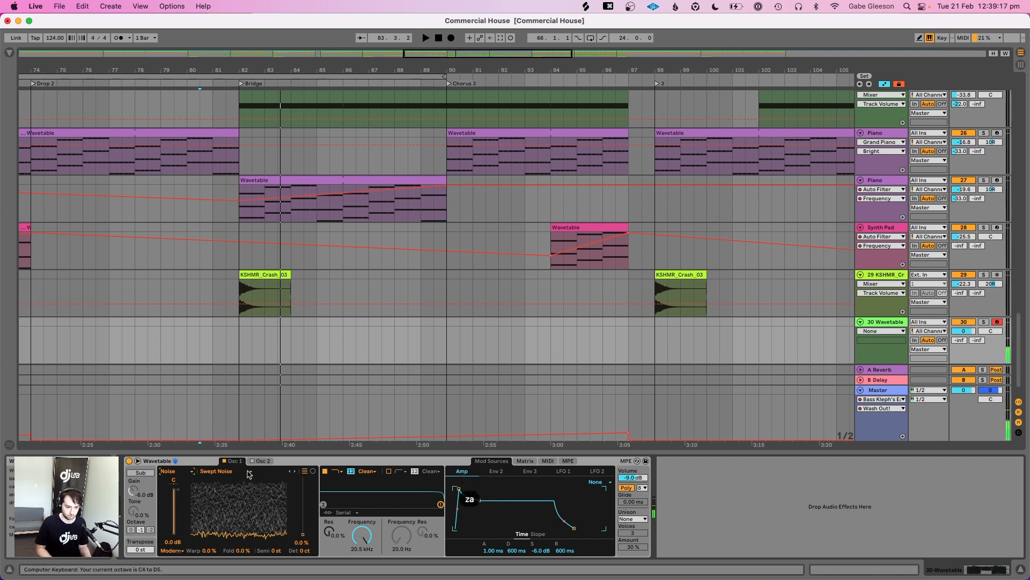
Try the Formula 1 and Bitter noise wavetables in the first oscillator, with the wavetable position at 100 %
click(246, 473)
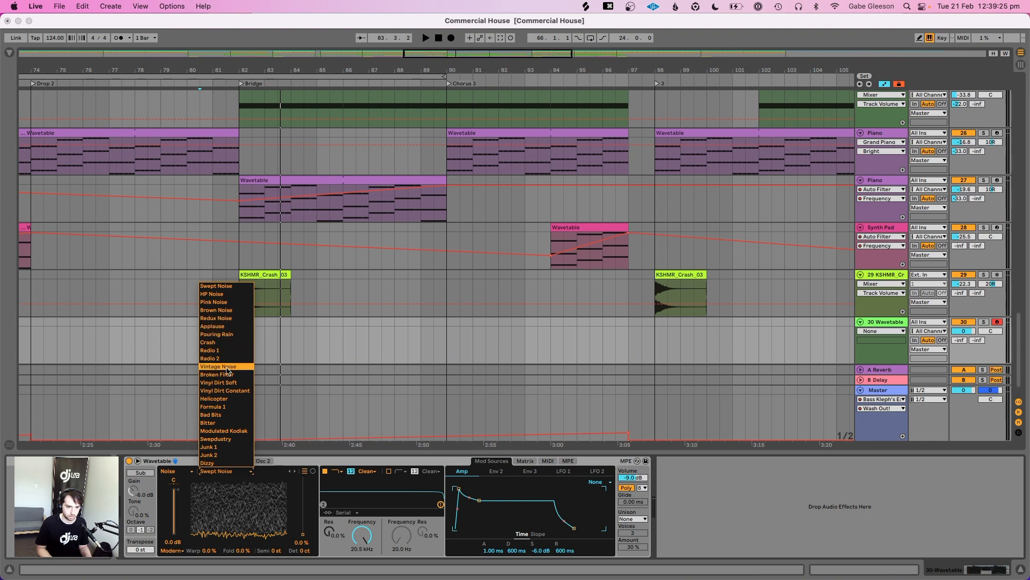
click(228, 406)
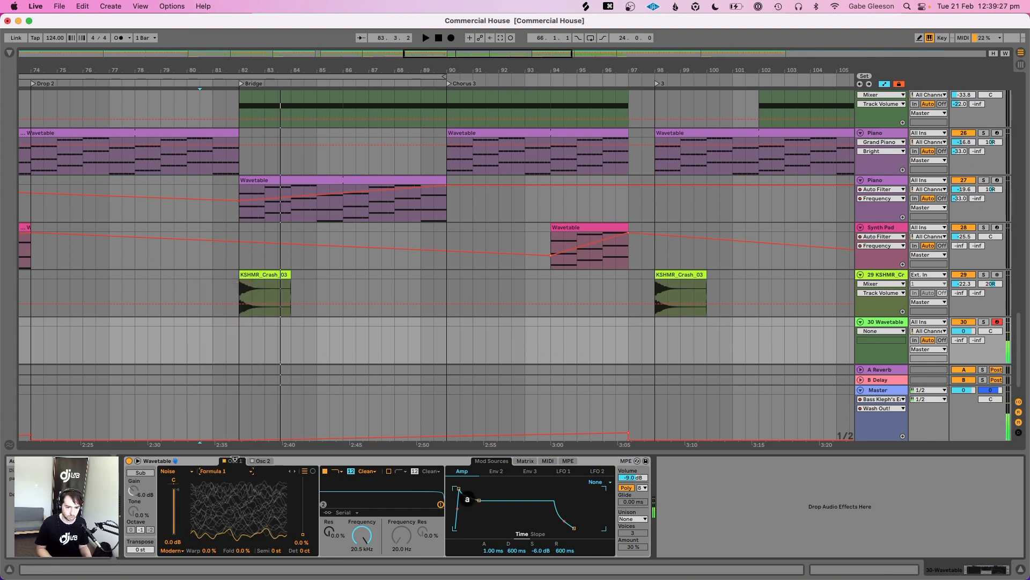
scroll(235, 482, up, 10)
click(231, 477)
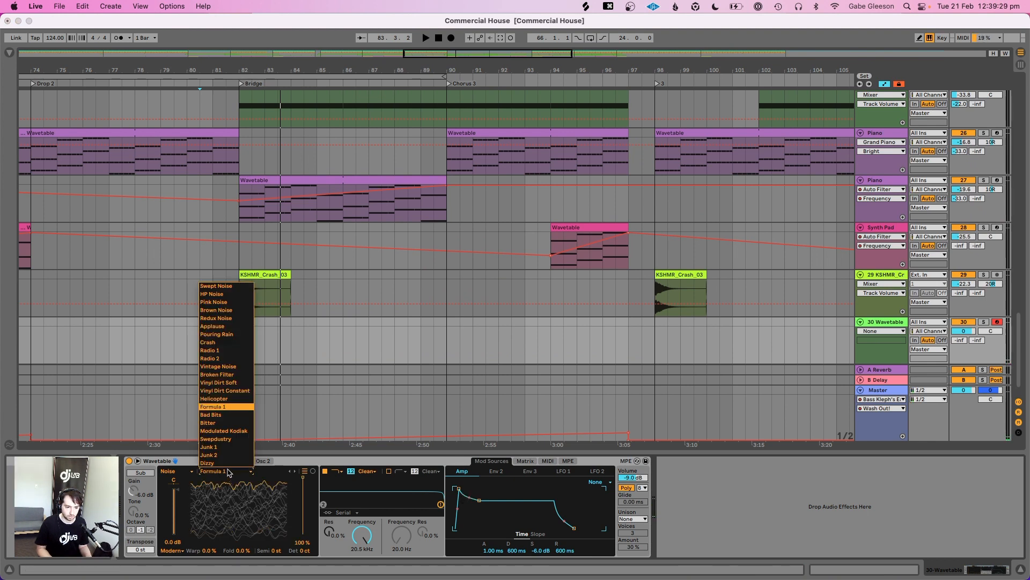
click(227, 432)
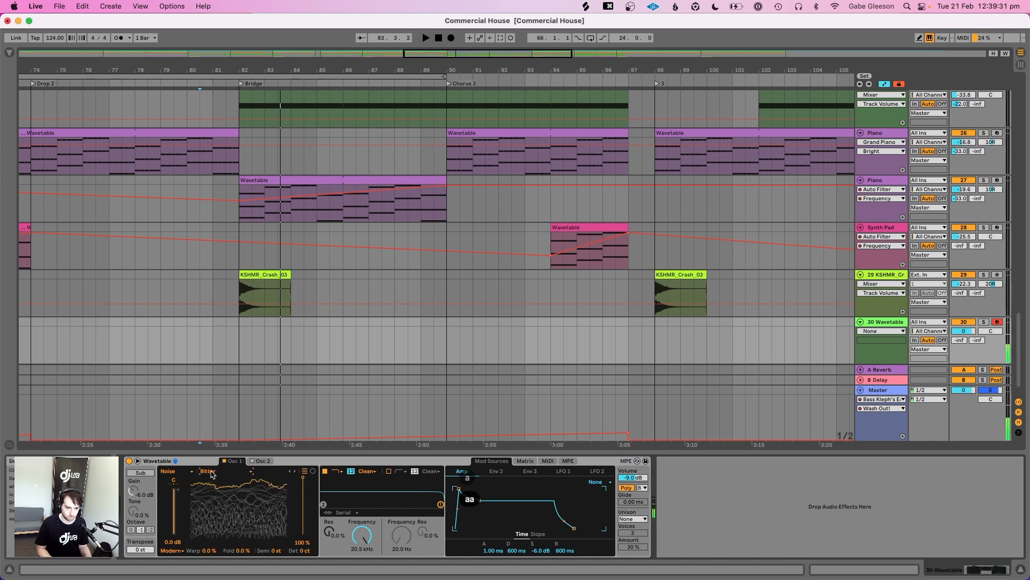
click(192, 465)
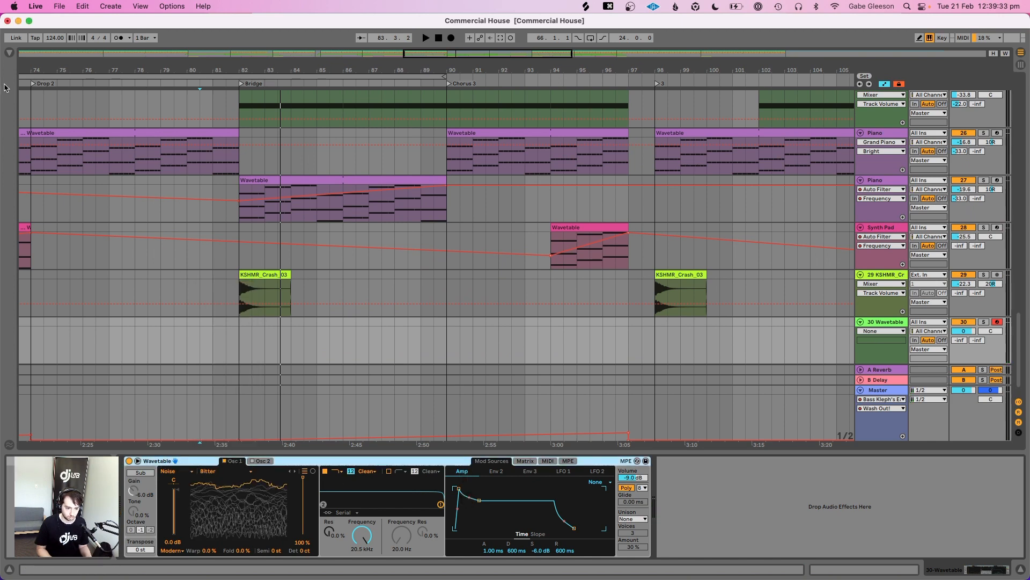
Search the library for "noise" across all results
click(10, 54)
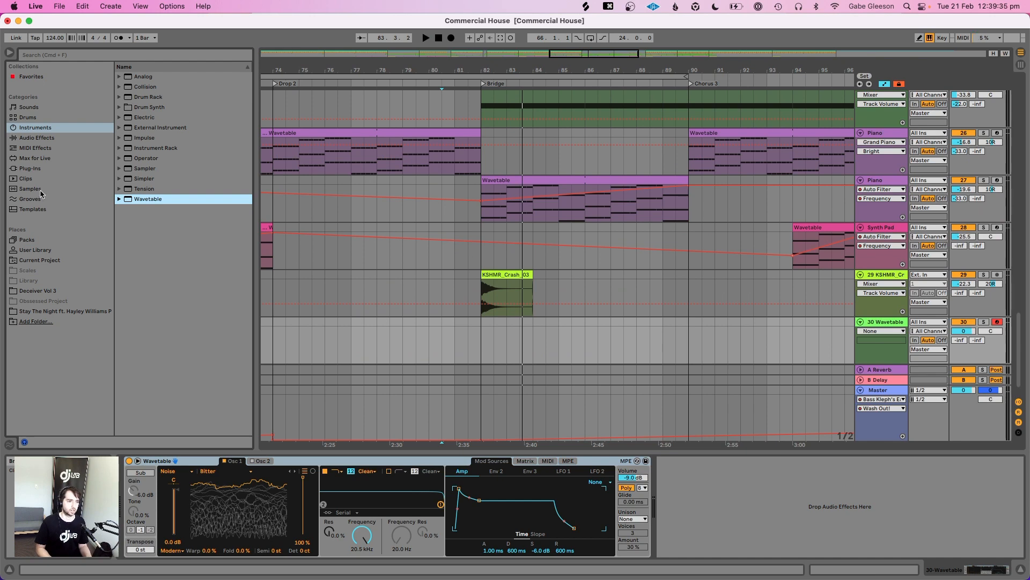
click(30, 189)
click(30, 199)
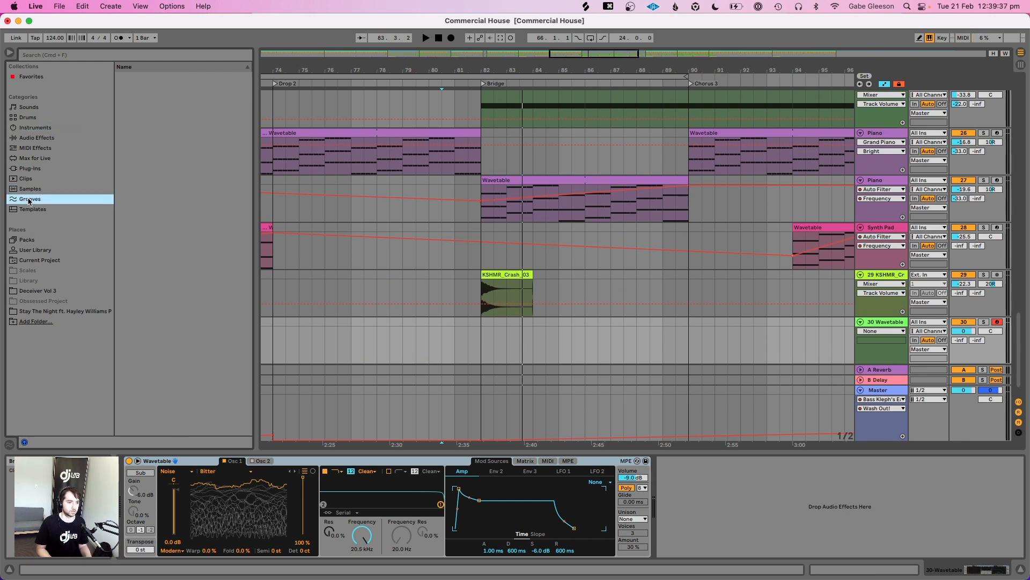
click(45, 252)
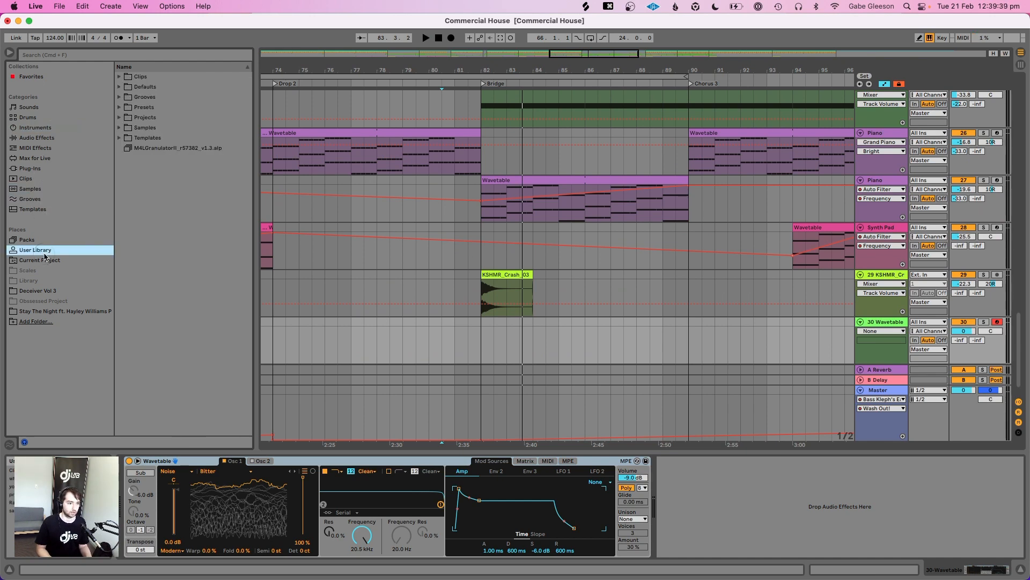
click(59, 58)
text(noise)
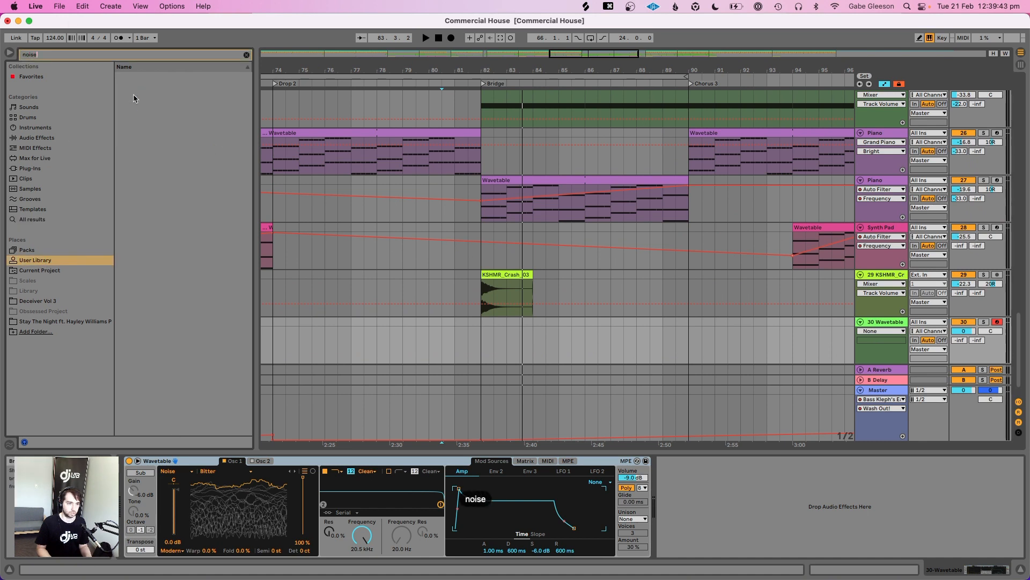
click(40, 271)
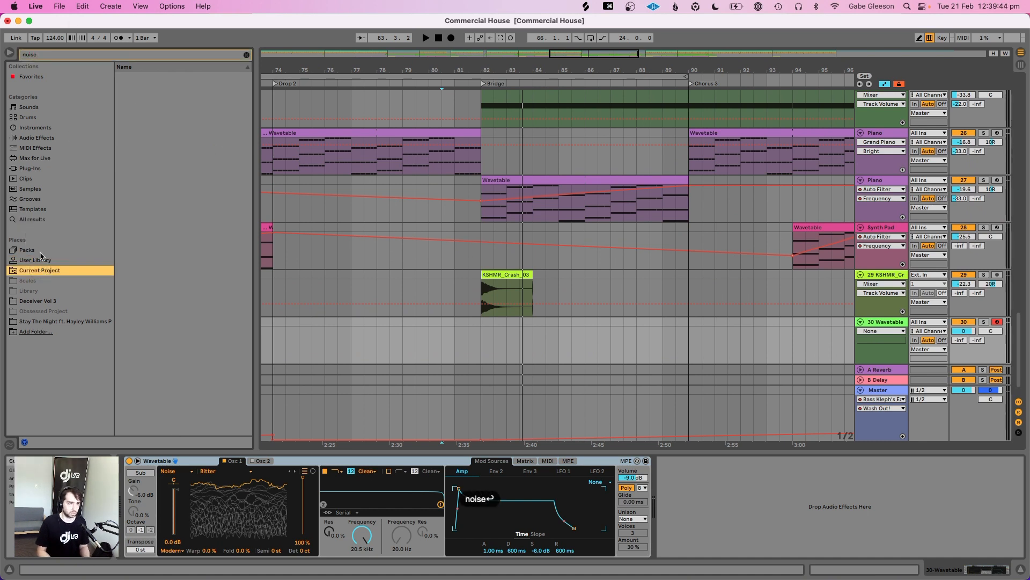
click(36, 218)
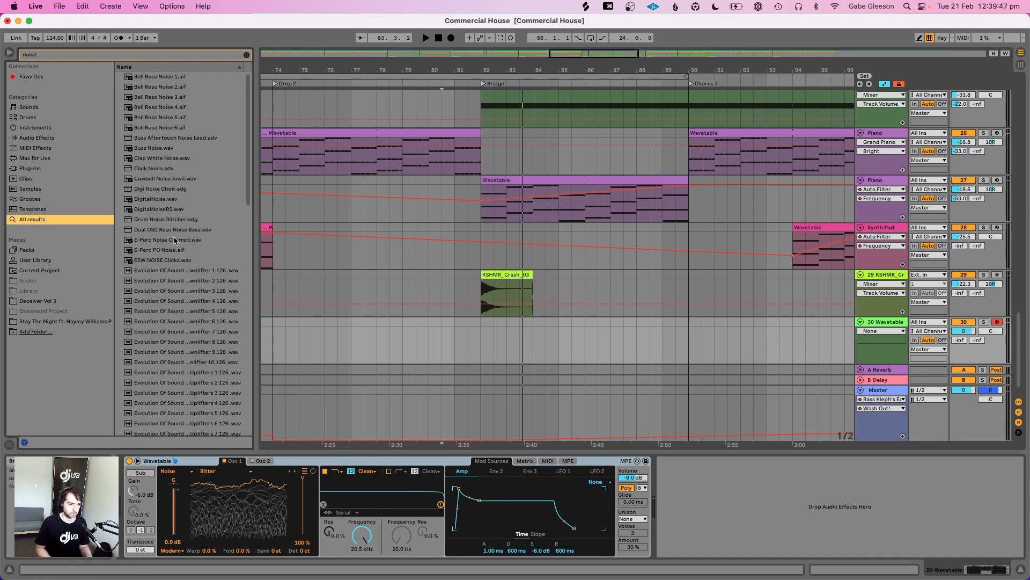
Audition noise samples from the results, including SH1 Noise.wav and NOISE.wav
click(172, 254)
scroll(173, 260, down, 15)
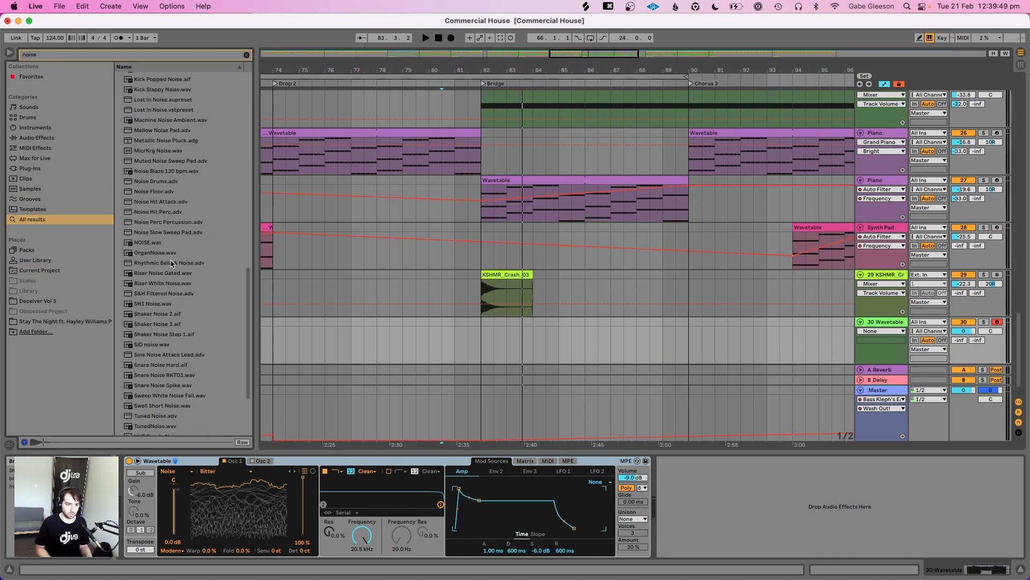
scroll(171, 263, up, 1)
click(159, 280)
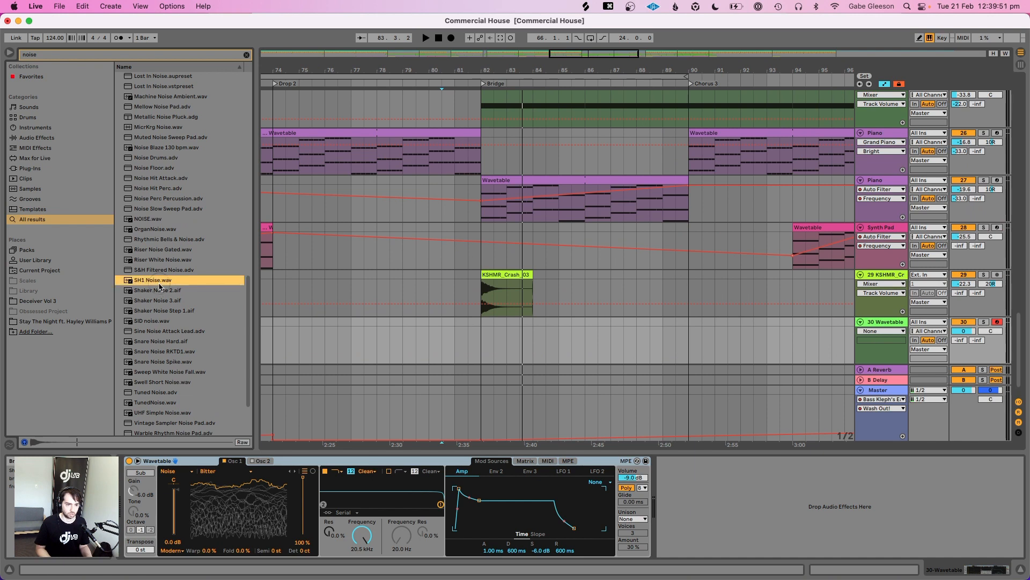
click(159, 229)
click(158, 219)
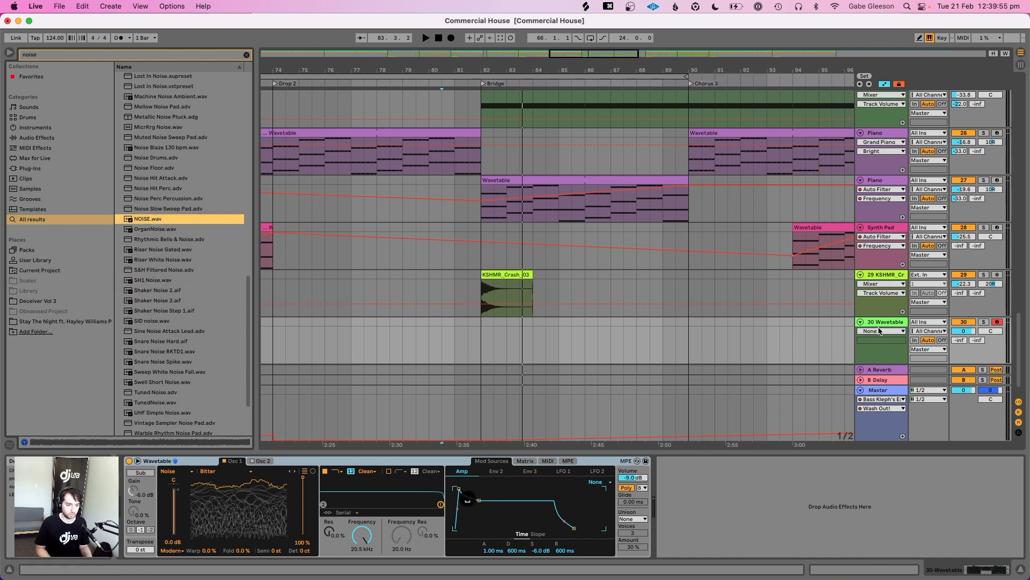
Replace the Wavetable track with a new audio track holding NOISE.wav at bar 80, and show the clip's properties
click(885, 324)
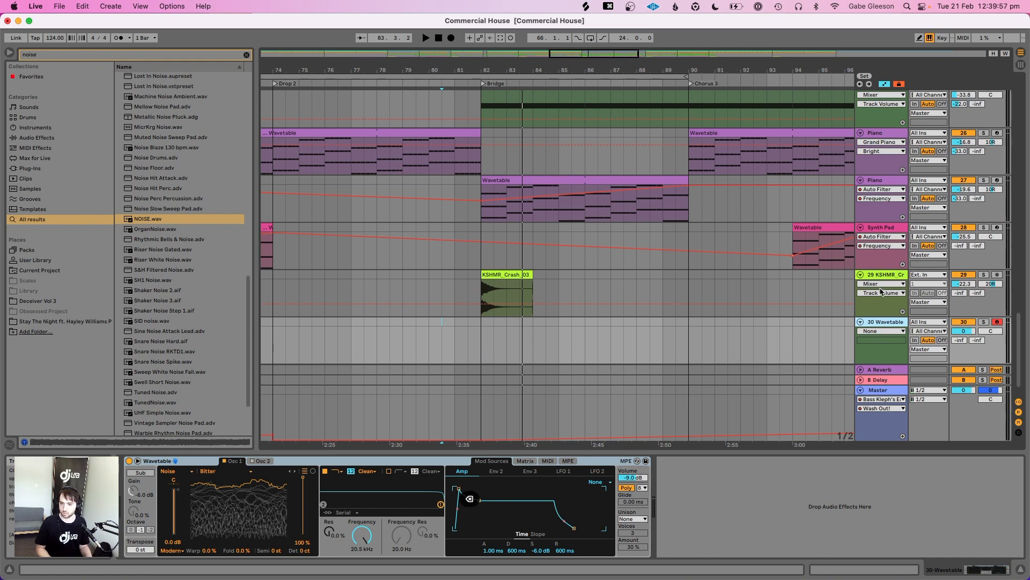
key(Delete)
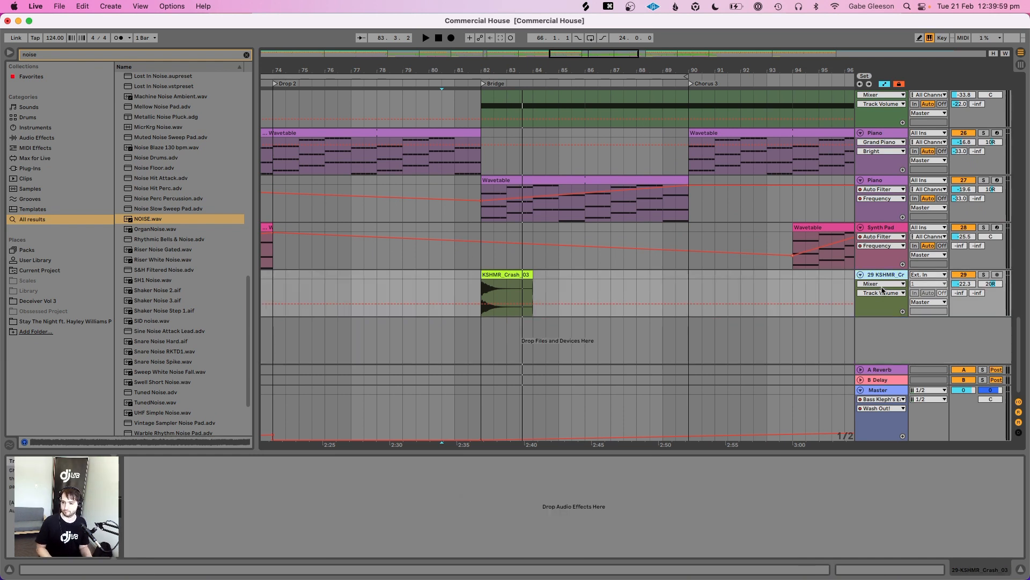
key(super+t)
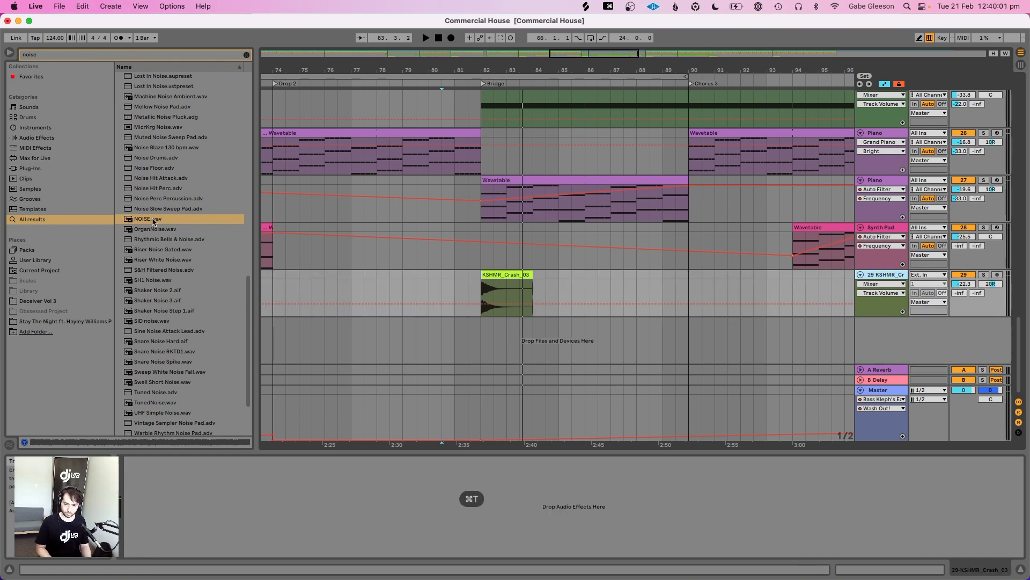
drag(153, 220, 433, 339)
double_click(436, 344)
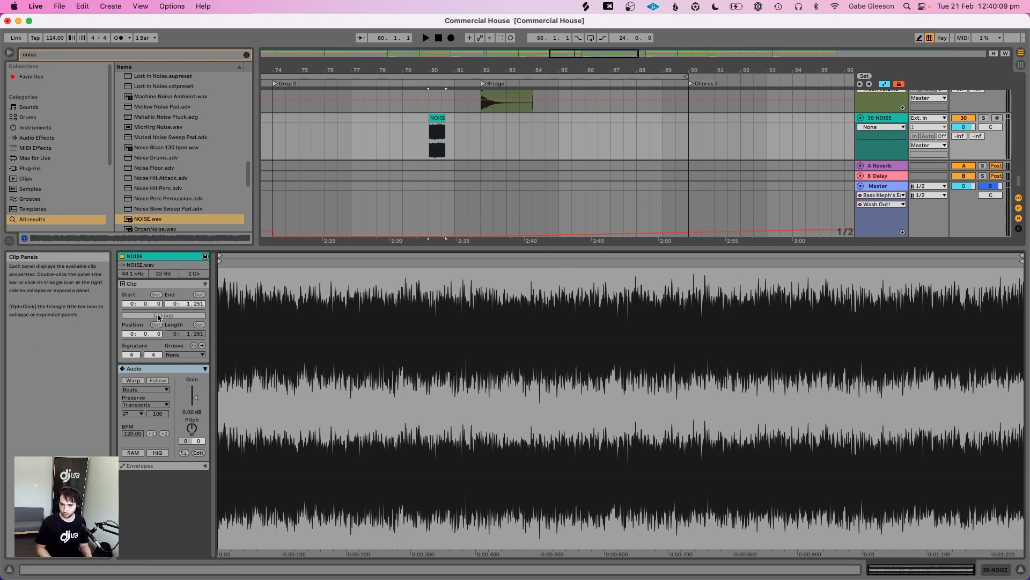
Enable looping on the NOISE clip and trim its end to 80.3.1
click(158, 317)
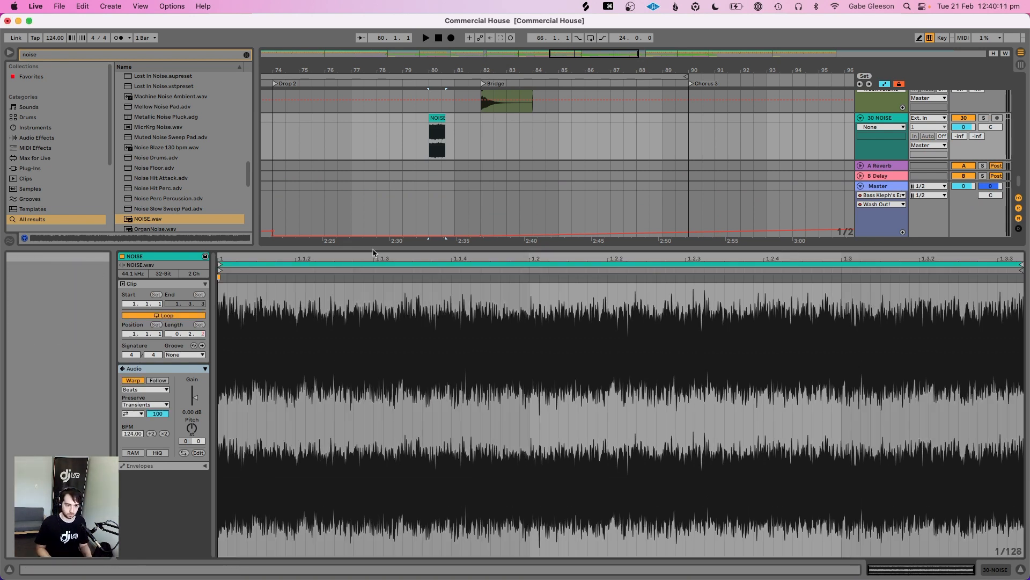
drag(446, 116, 440, 114)
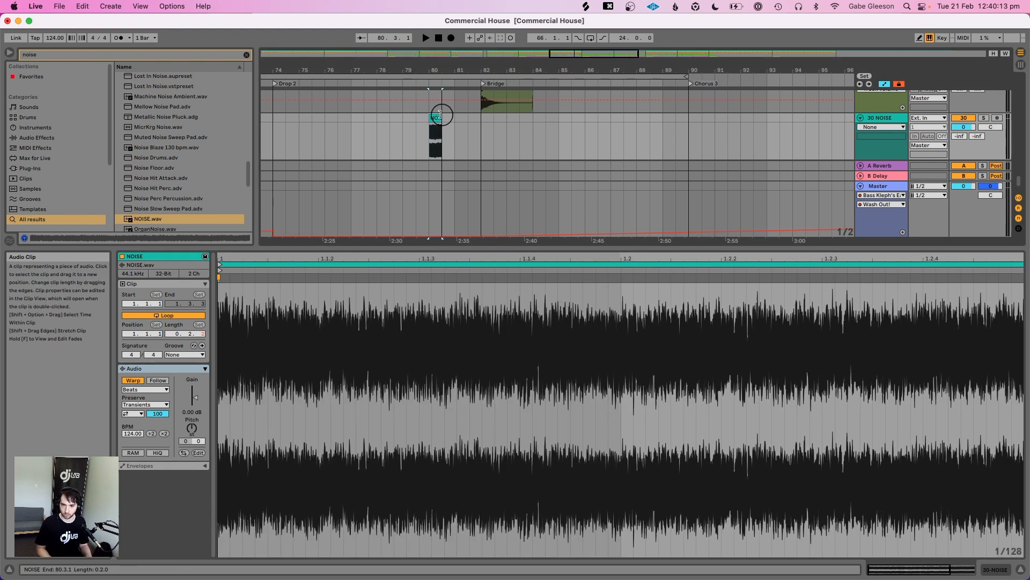
Lower the NOISE track's volume to -38.2 dB and audition it from bar 80
drag(964, 126, 966, 147)
key(space)
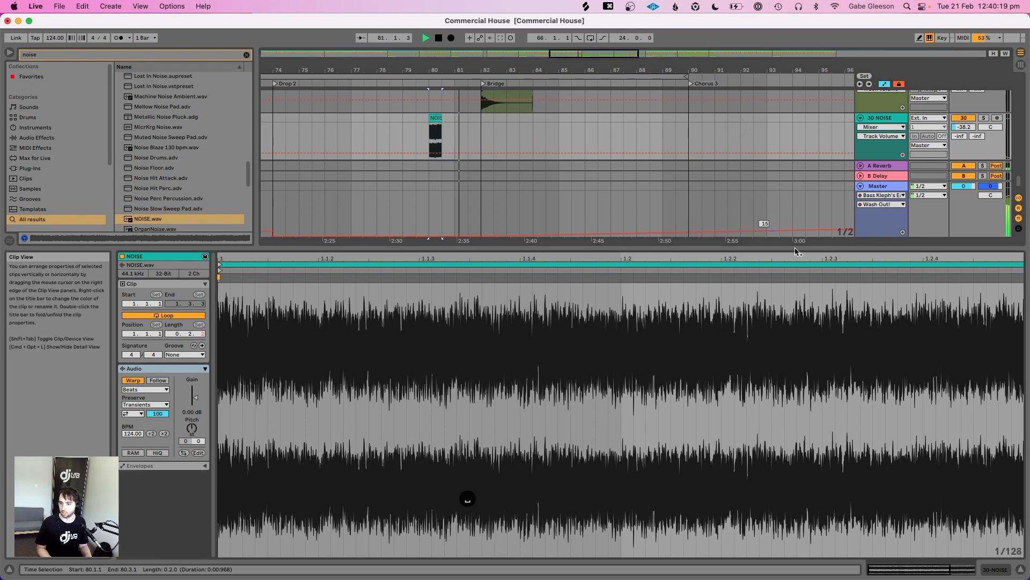
key(space)
Shorten the NOISE clip's loop to end at 1.3.1 and extend the clip in the arrangement to bar 86
drag(835, 256, 832, 236)
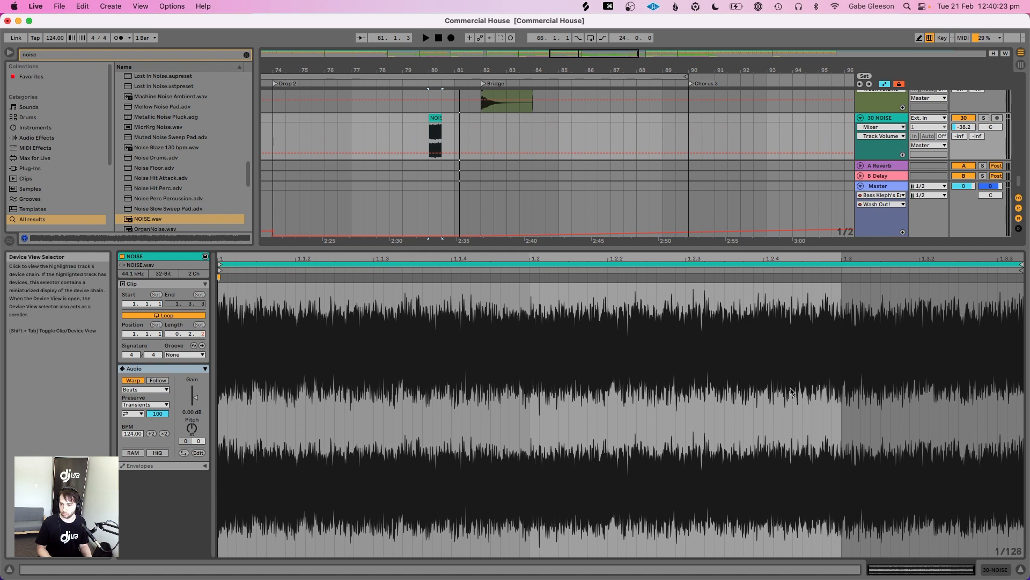
drag(443, 115, 546, 131)
drag(947, 255, 937, 214)
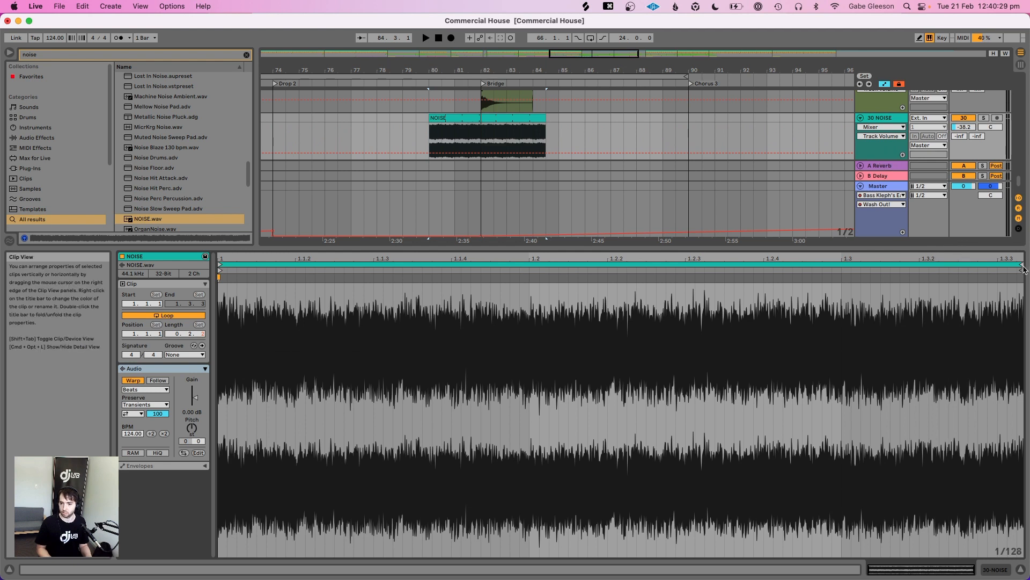
drag(1022, 275, 840, 272)
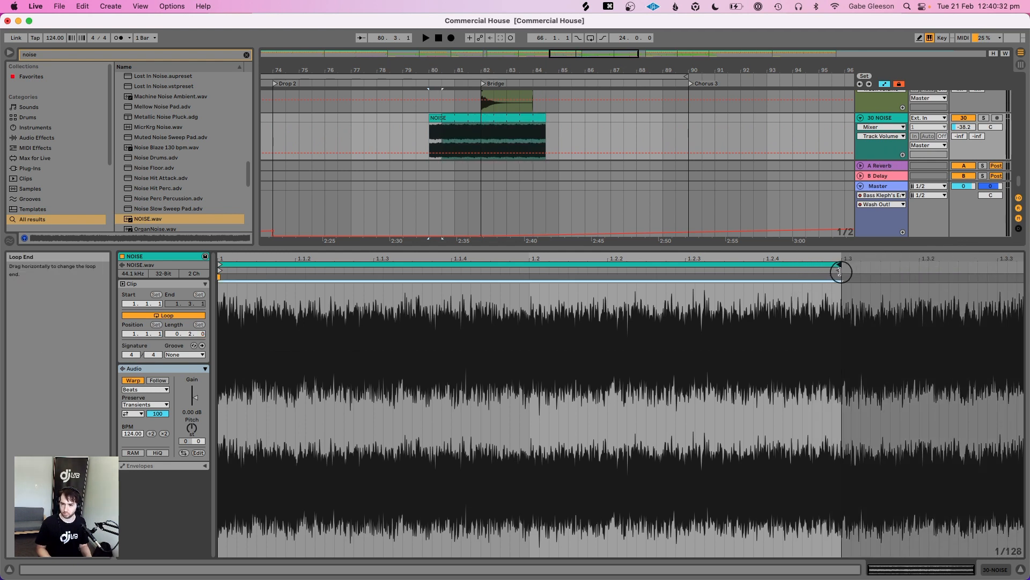
click(549, 117)
drag(550, 117, 585, 116)
Show the NOISE track's device chain, then solo the track and audition it from bar 80
key(space)
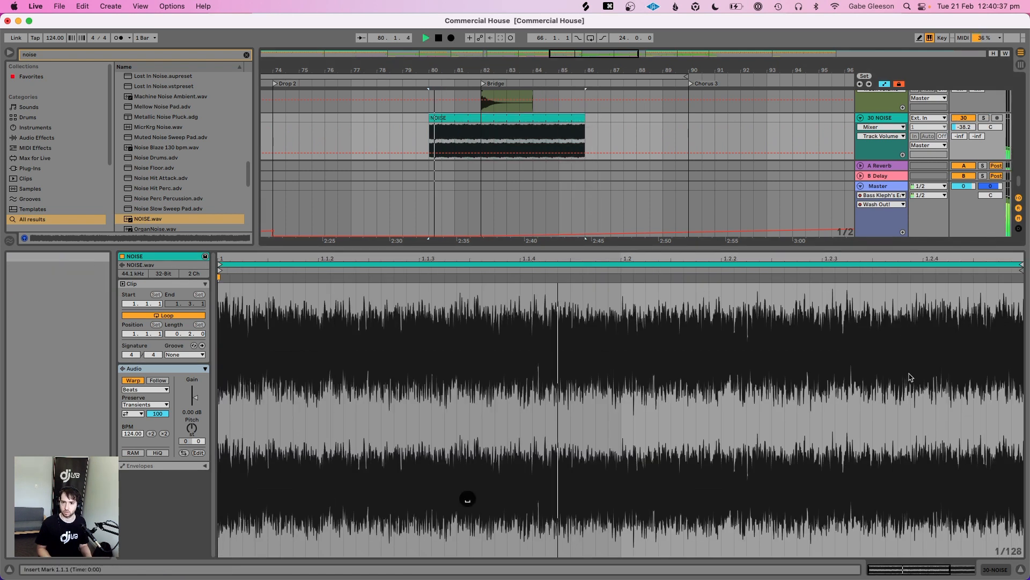
click(996, 570)
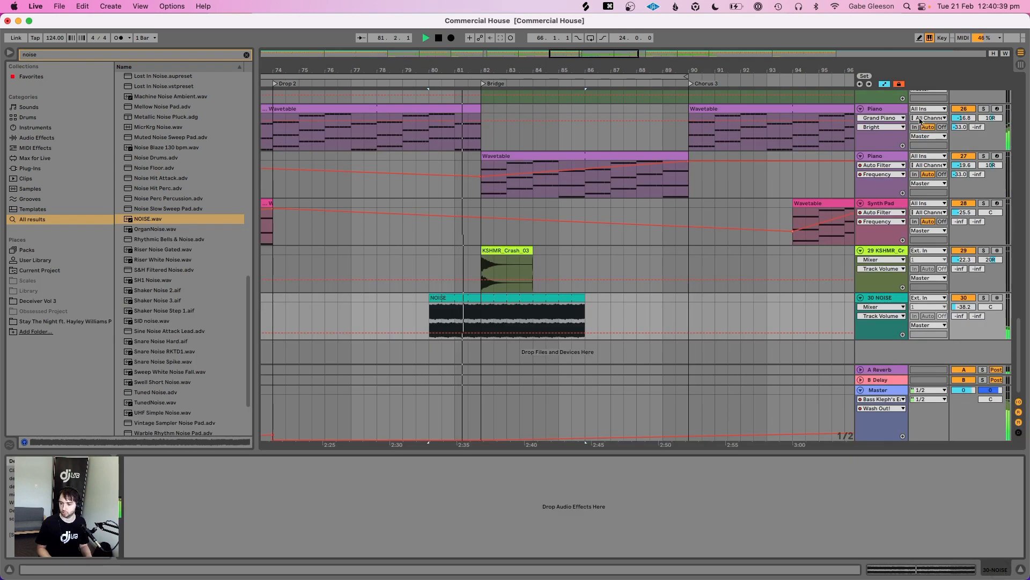
key(space)
click(984, 298)
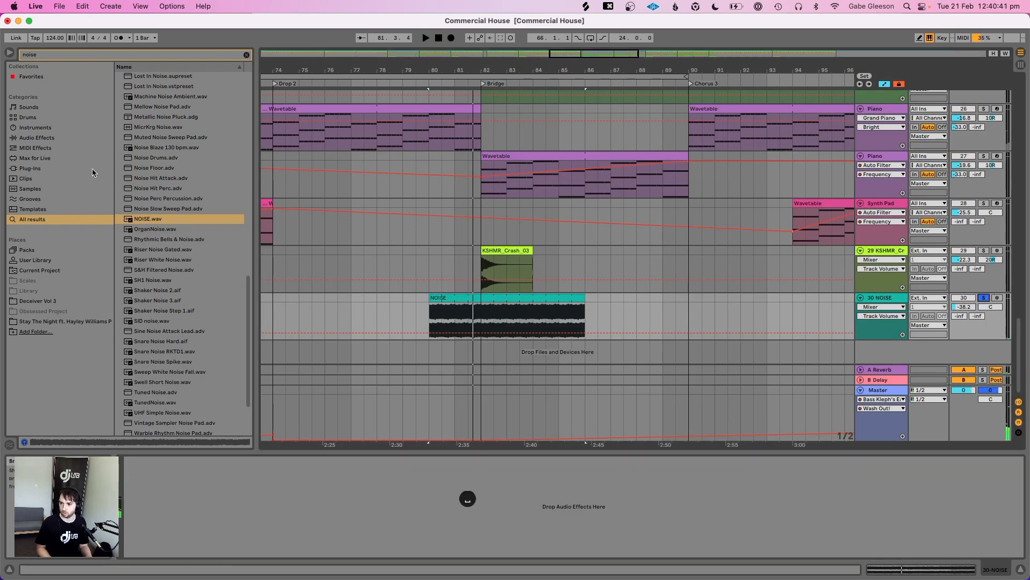
key(space)
Add an EQ Eight audio effect to the NOISE track and remove the EQ Three placed before it
click(38, 137)
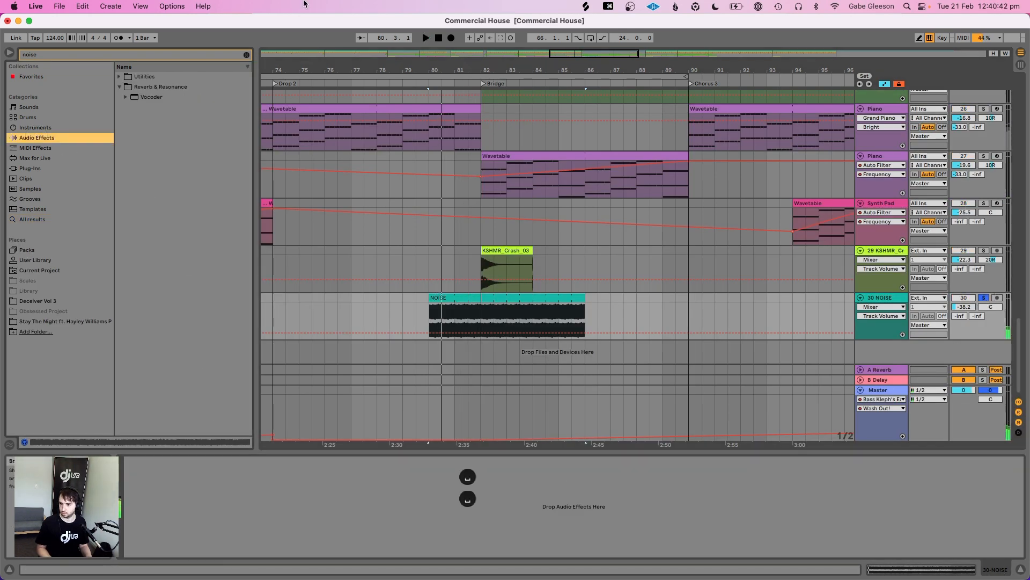
click(245, 56)
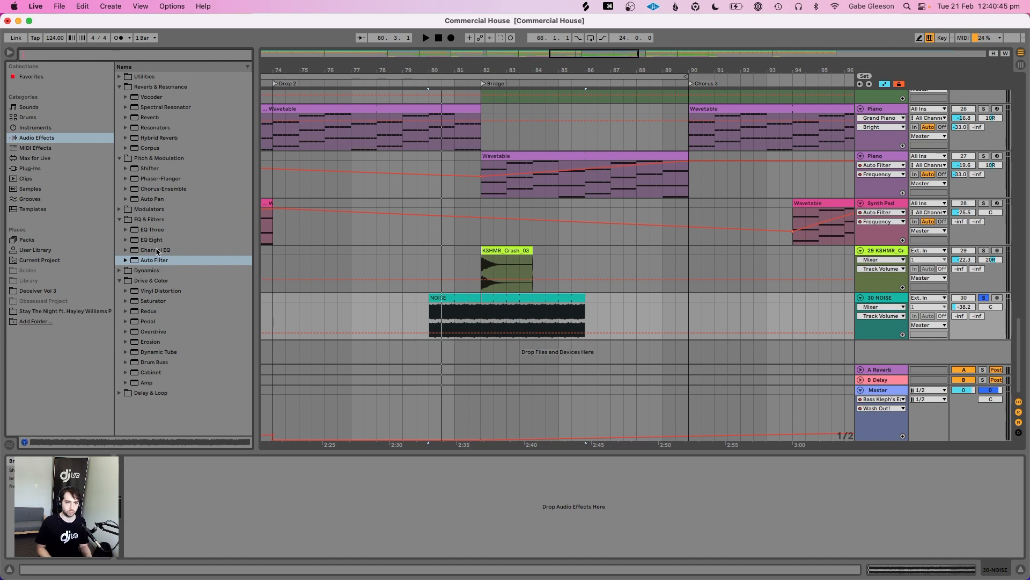
click(153, 230)
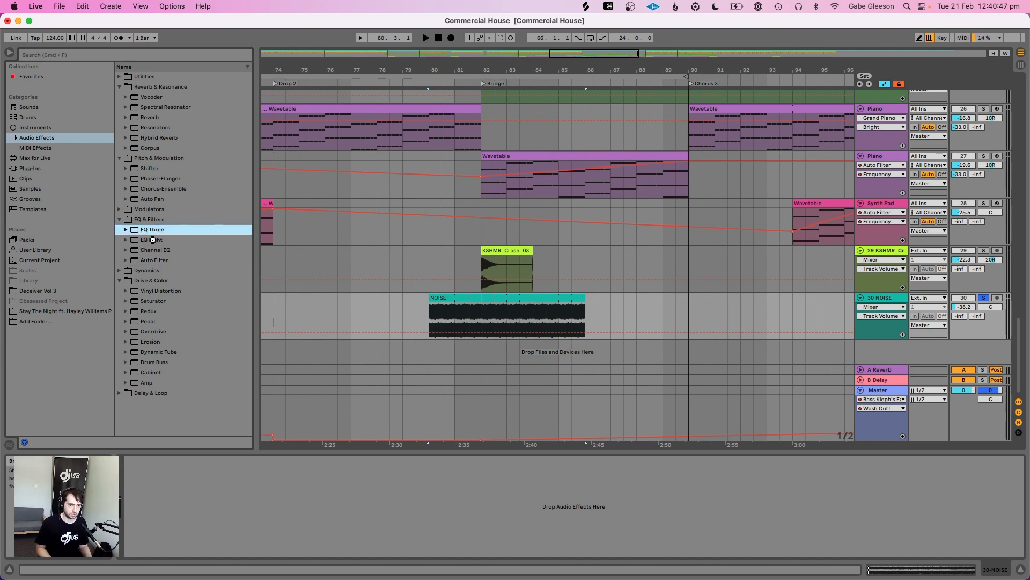
key(Return)
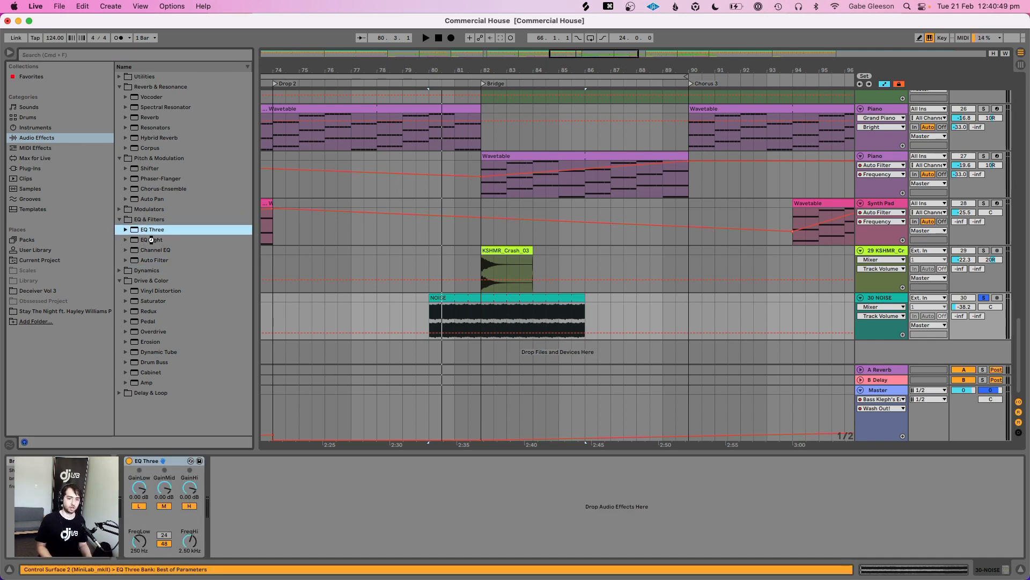
double_click(152, 240)
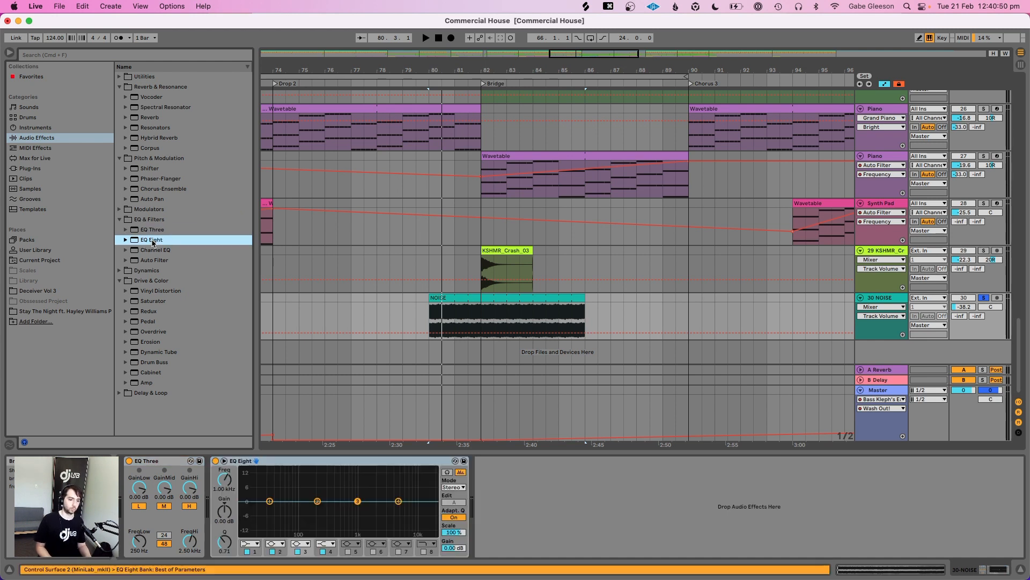
click(163, 463)
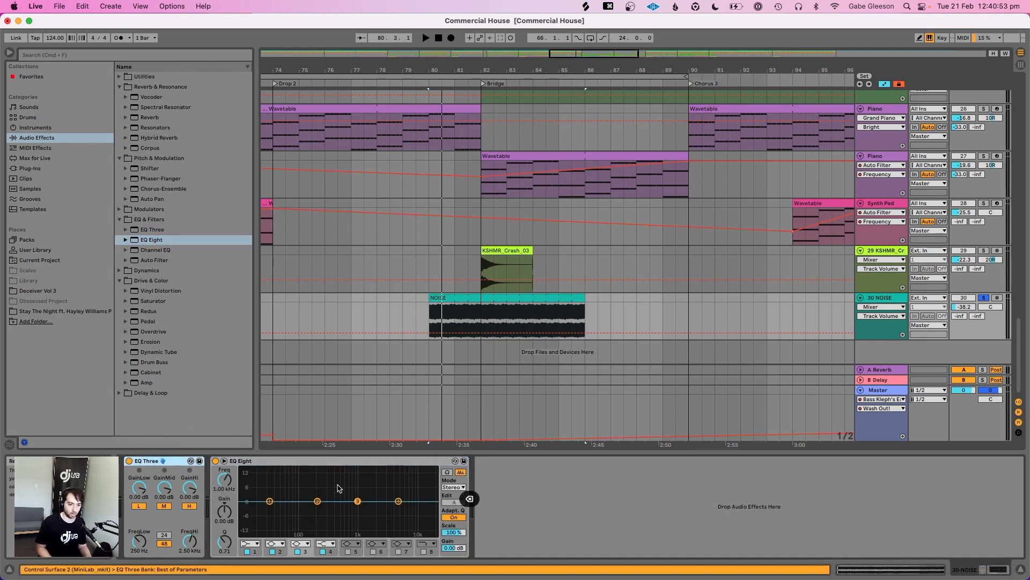
key(BackSpace)
Boost the highs with EQ Eight's band 4 and set band 1 to a low cut at 2.25 kHz on the NOISE track
key(space)
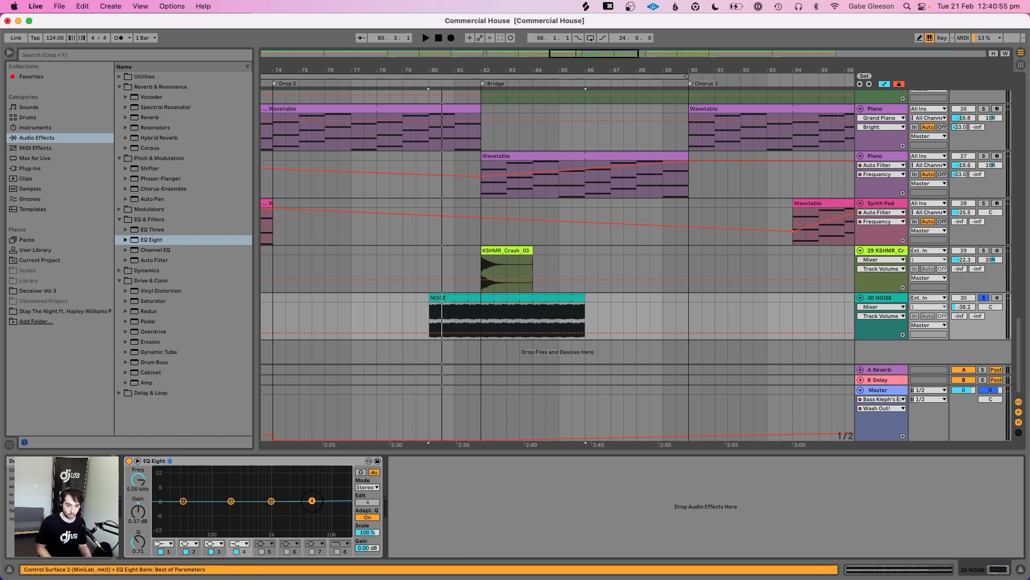
mouse_move(312, 501)
mouse_down()
mouse_move(309, 484)
mouse_move(301, 488)
mouse_up()
key(space)
click(164, 543)
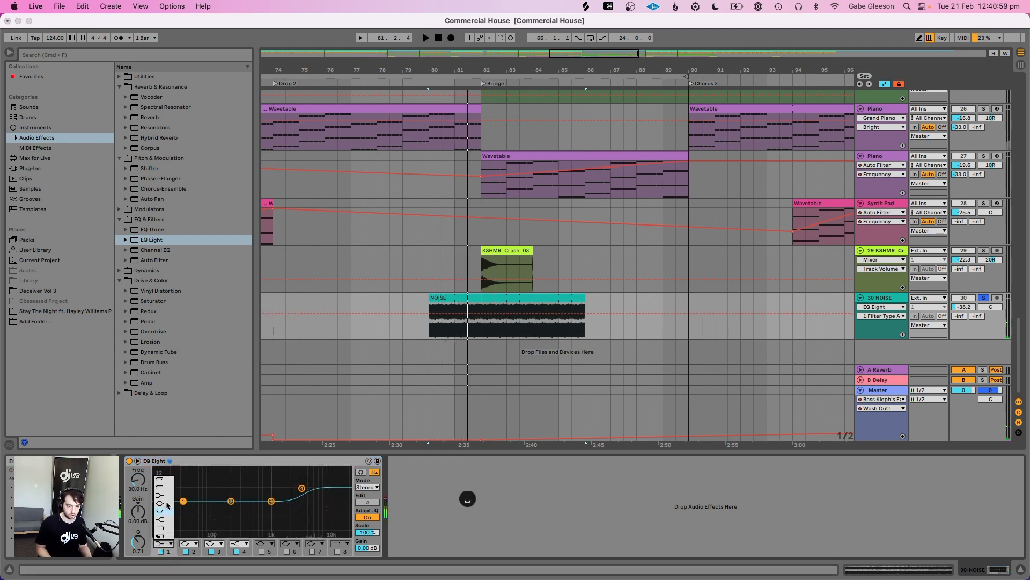
click(165, 490)
key(space)
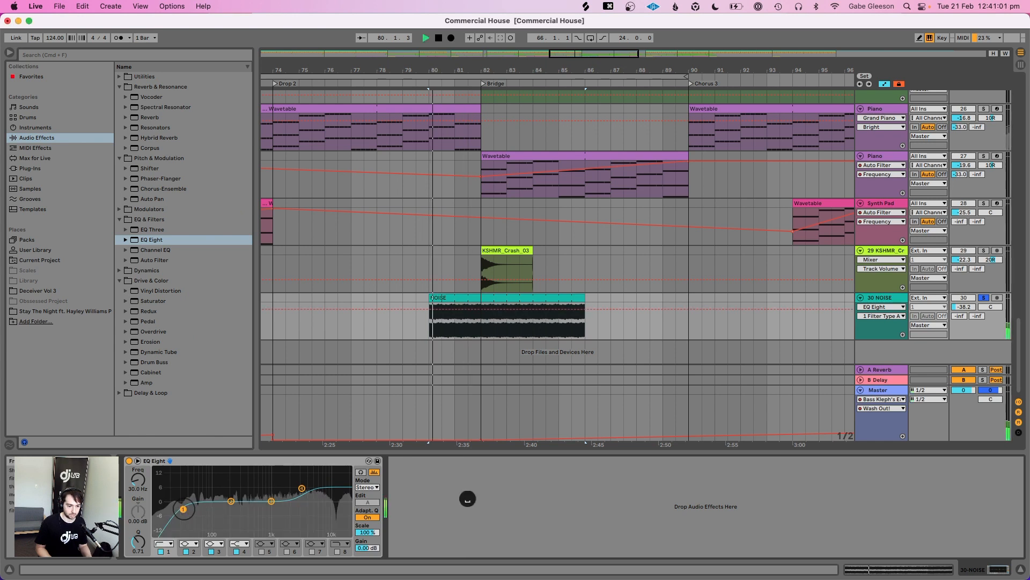
drag(183, 502, 292, 506)
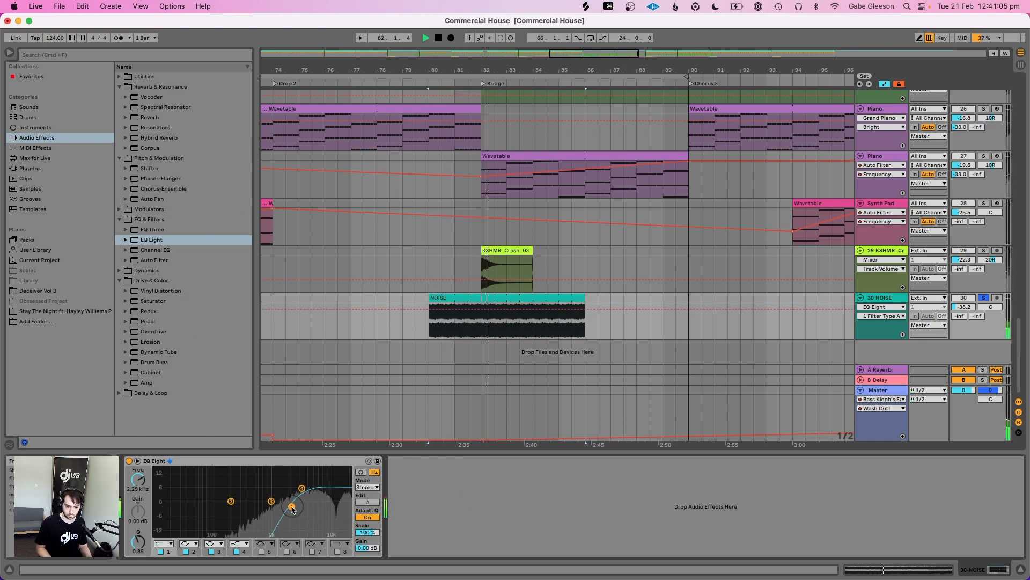
Unsolo the NOISE track and raise its volume to -28.3 dB while playing the full mix
key(space)
key(space)
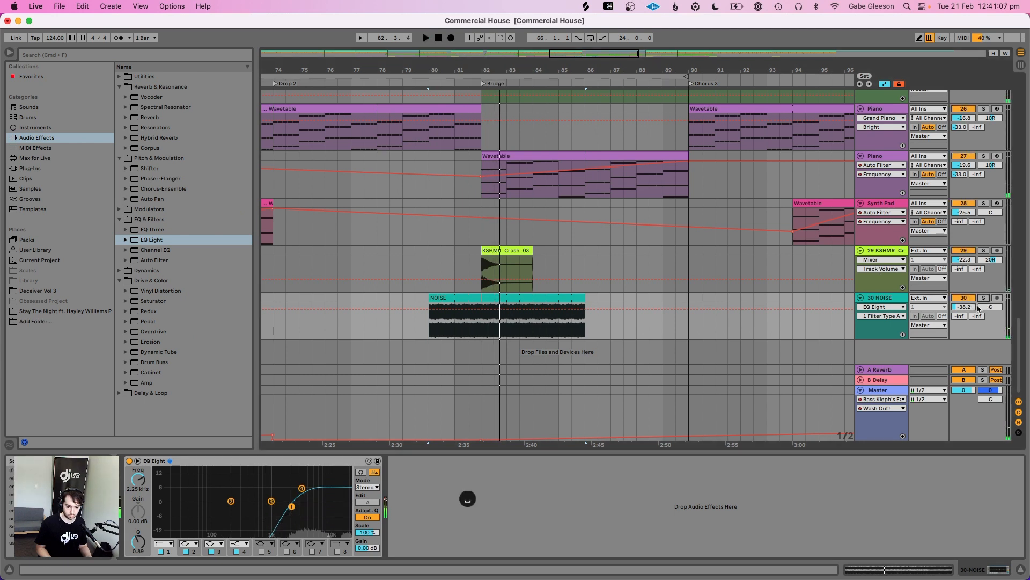
drag(964, 307, 965, 309)
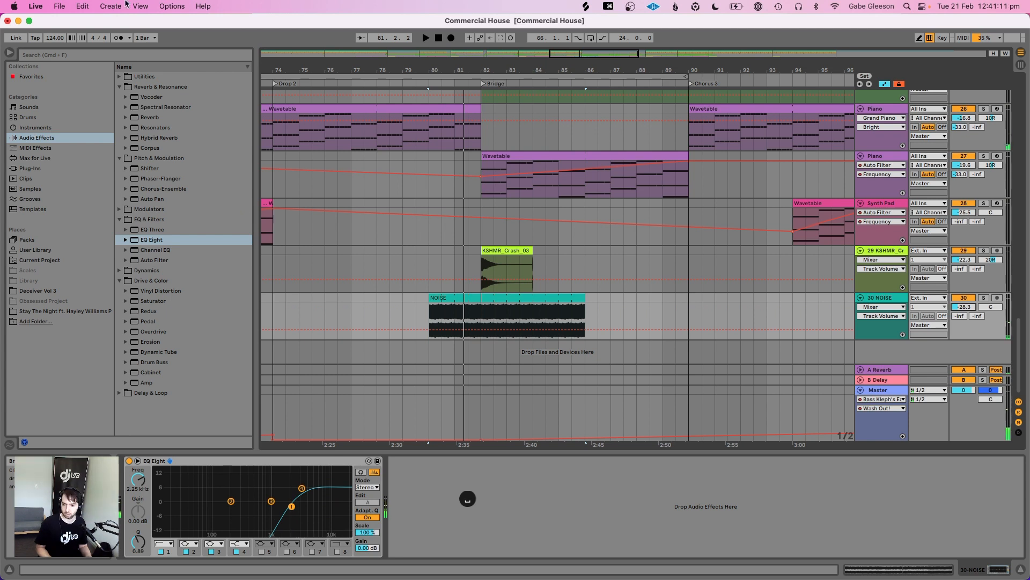
Find Auto Filter among the audio effects, add it after EQ Eight on the NOISE track, and hide the browser
click(53, 56)
text(au)
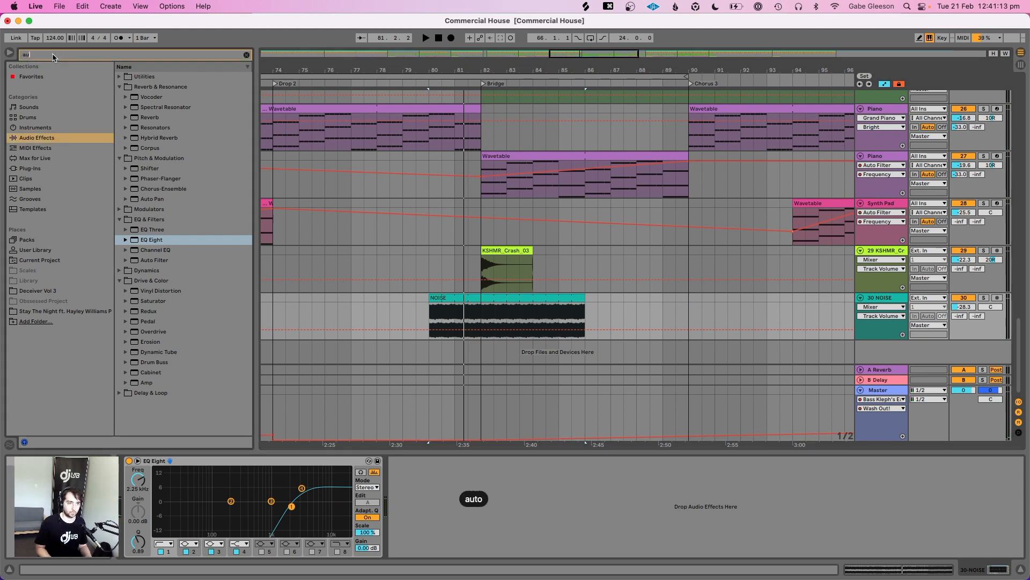
text(to)
click(156, 115)
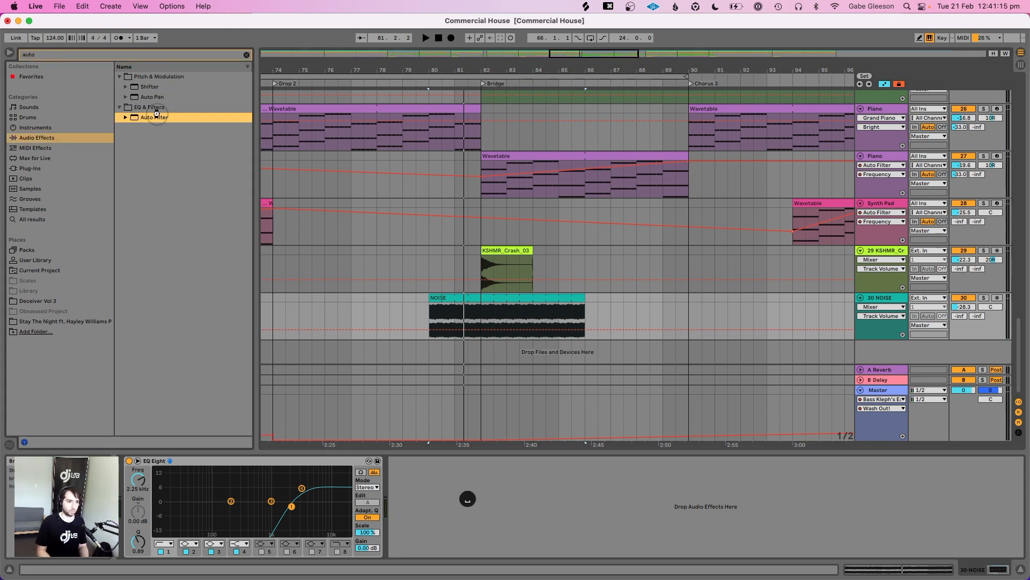
key(Return)
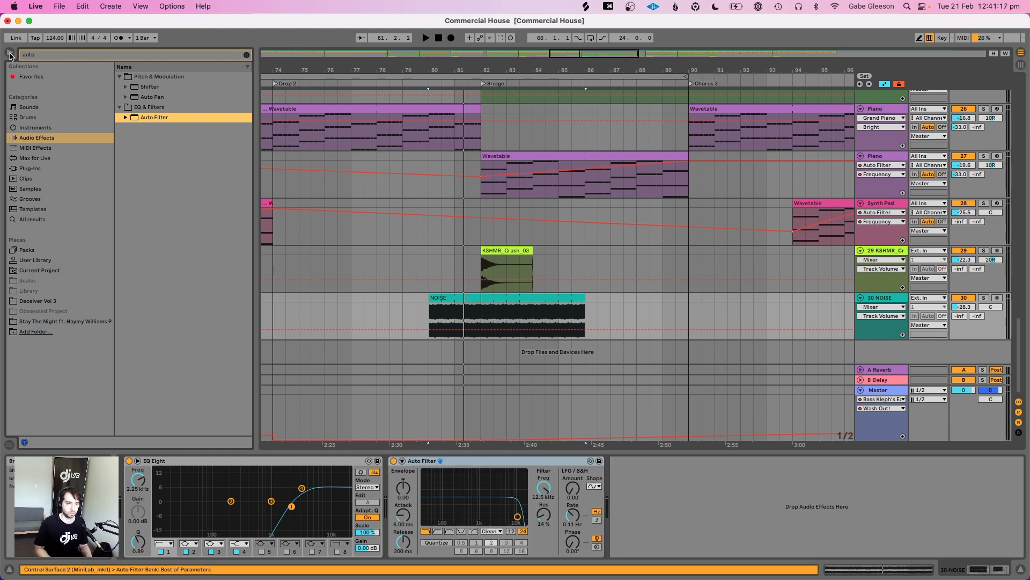
click(9, 53)
Display the NOISE track's Auto Filter frequency automation and draw a rise from 26 Hz at bar 80 to 12.5 kHz at bar 82
click(873, 307)
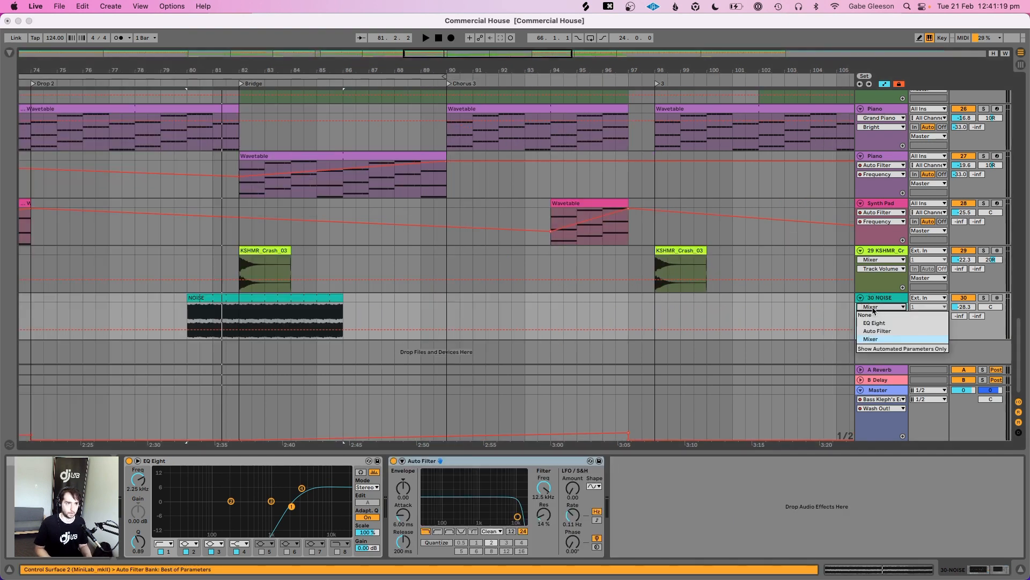
click(877, 336)
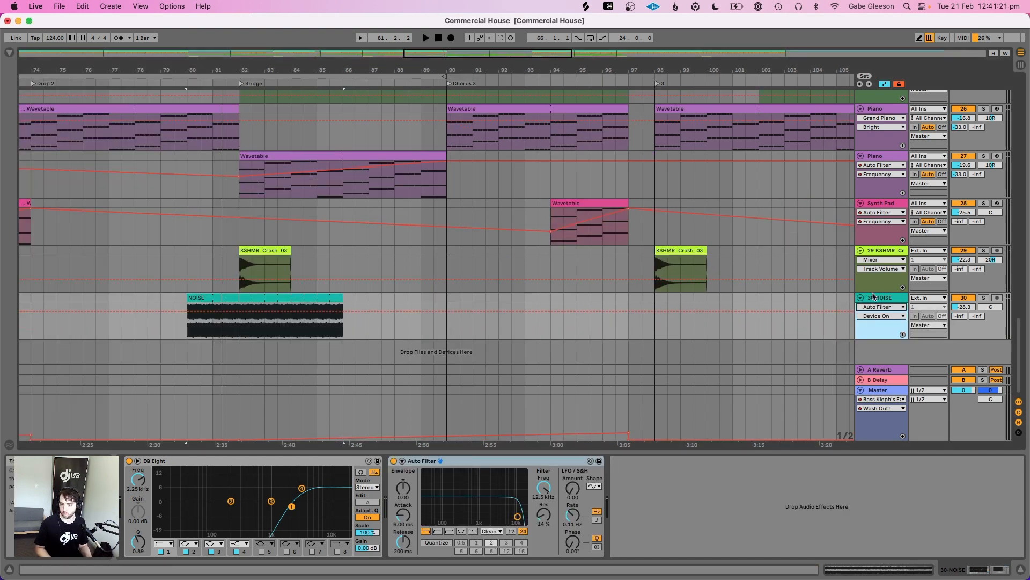
click(874, 316)
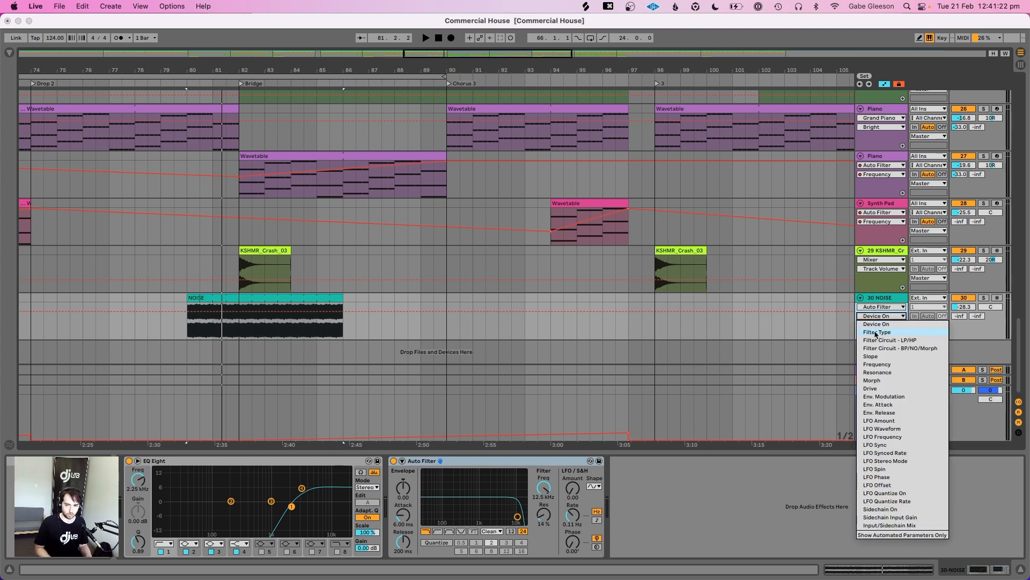
click(887, 365)
mouse_move(188, 323)
mouse_down()
mouse_move(238, 325)
mouse_move(202, 307)
mouse_move(202, 342)
mouse_move(181, 305)
mouse_up()
click(273, 342)
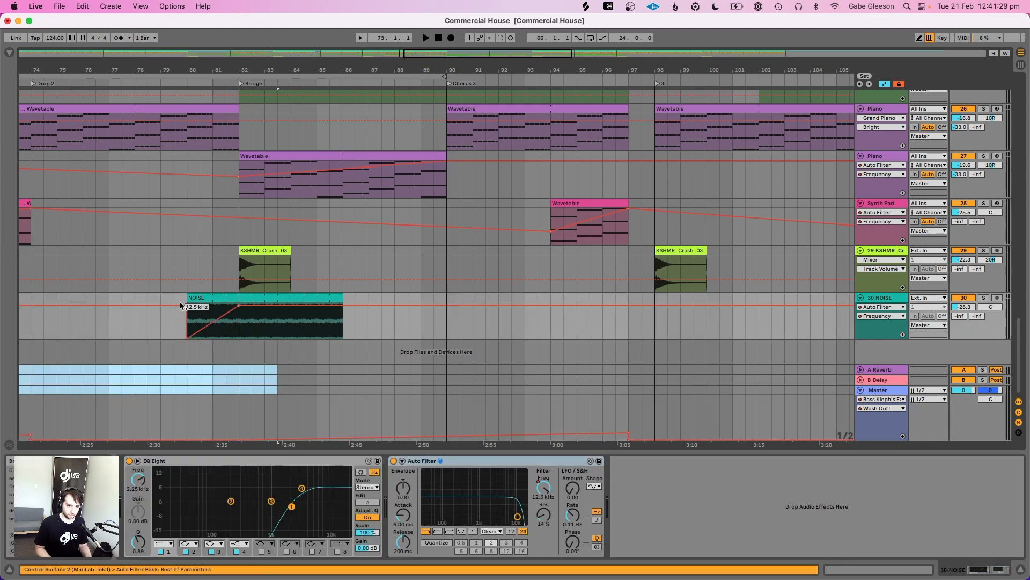
click(186, 306)
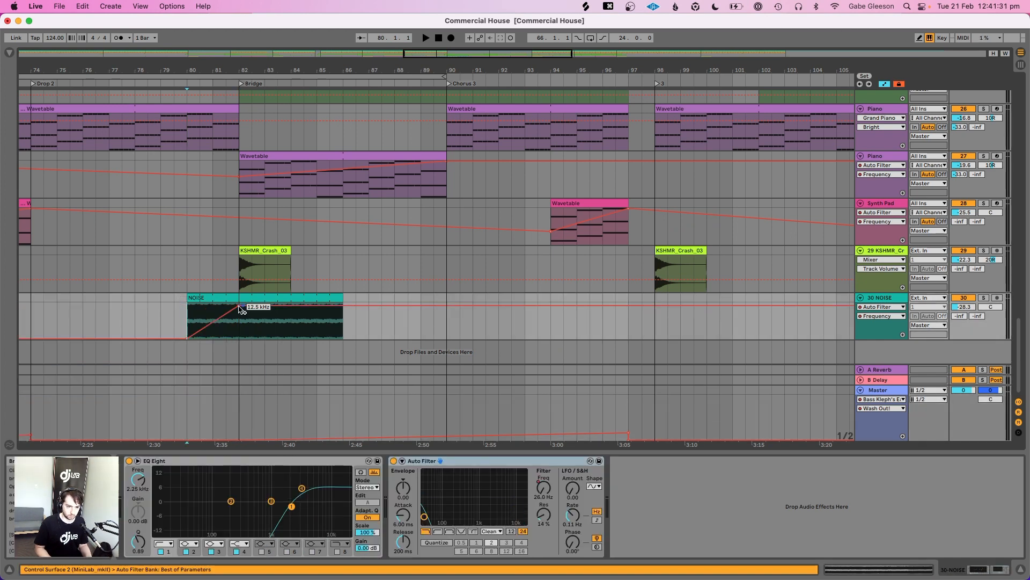
Raise the filter frequency peak at bar 82 to 19.9 kHz and ramp it down to the minimum at the NOISE clip's end, bar 86
key(space)
drag(240, 305, 231, 292)
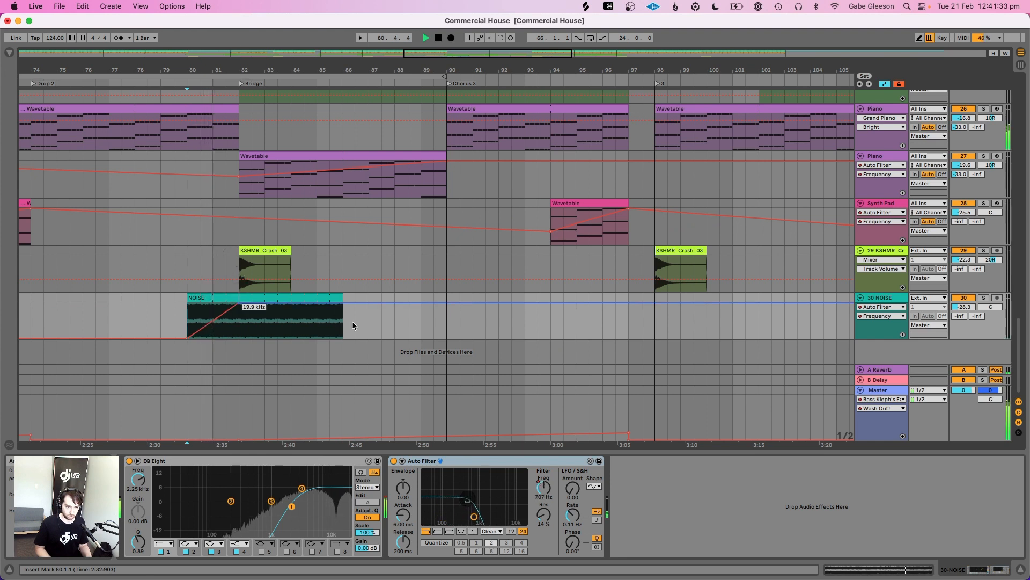
mouse_move(343, 322)
mouse_down()
mouse_move(305, 322)
mouse_move(356, 336)
mouse_up()
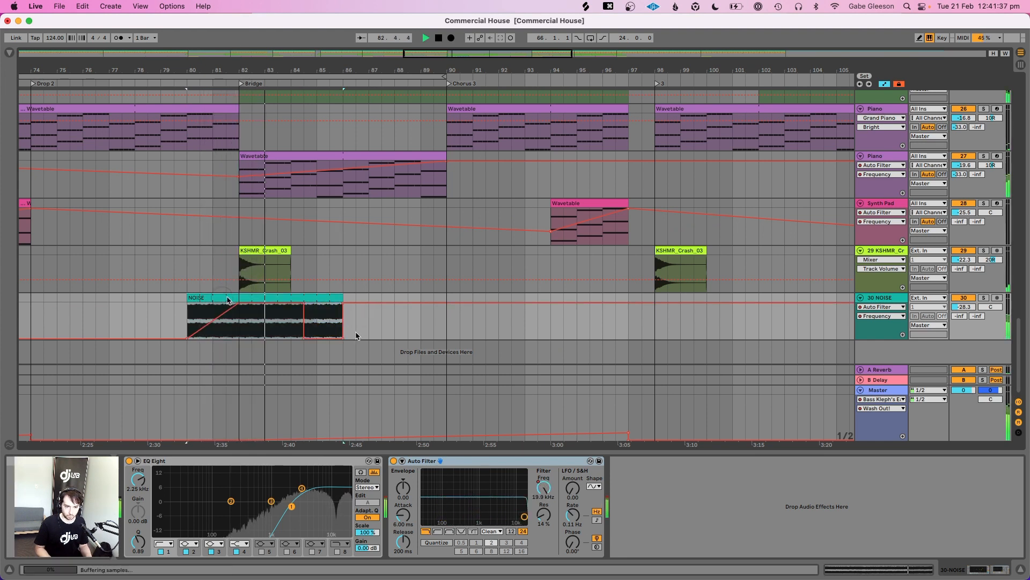
key(space)
key(space)
click(305, 339)
click(279, 328)
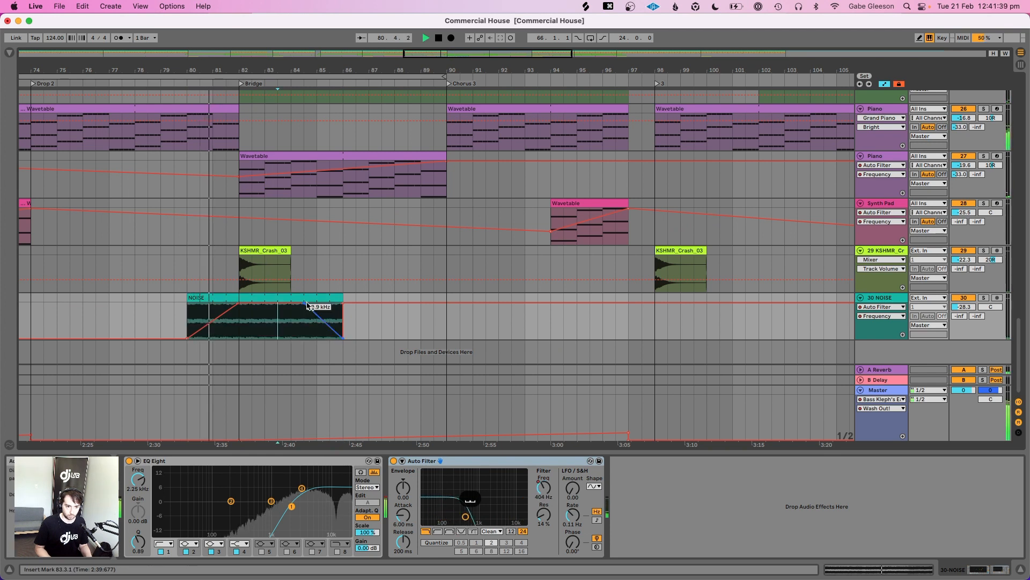
click(343, 304)
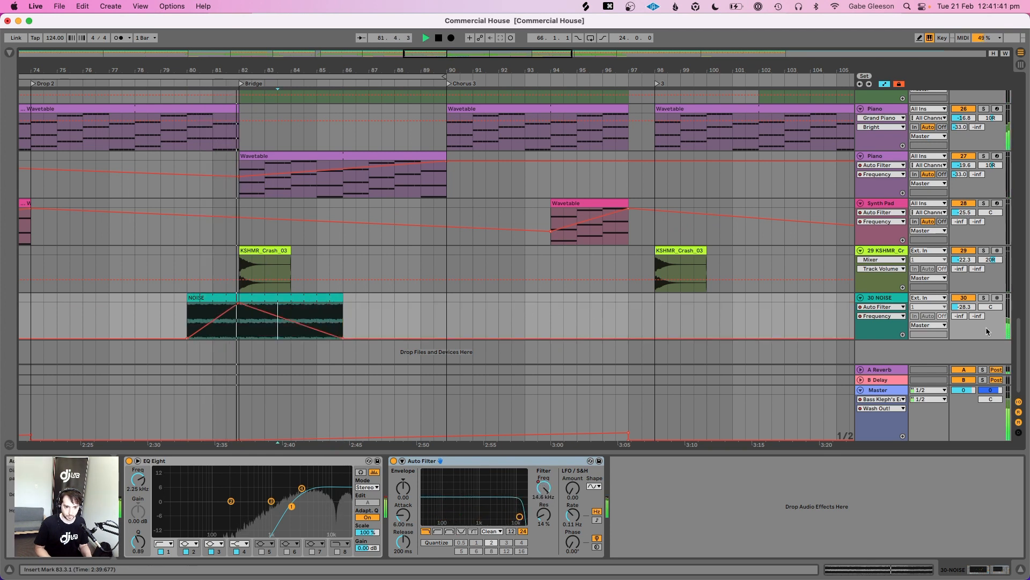
Set the NOISE track's volume to -27.0 dB and its panning to 20L, then audition from bar 80
drag(964, 307, 966, 305)
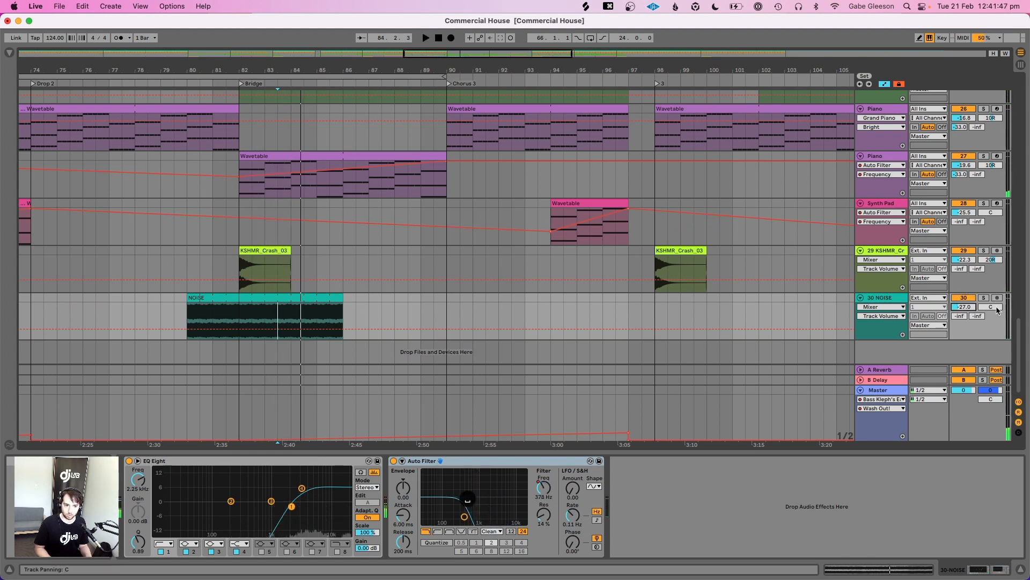
drag(998, 310, 997, 308)
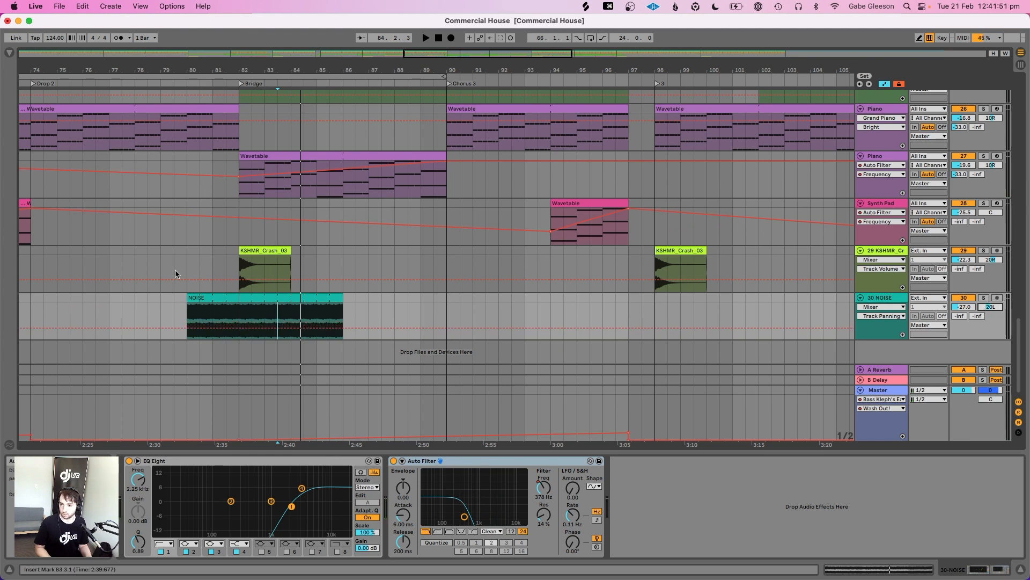
click(193, 267)
key(space)
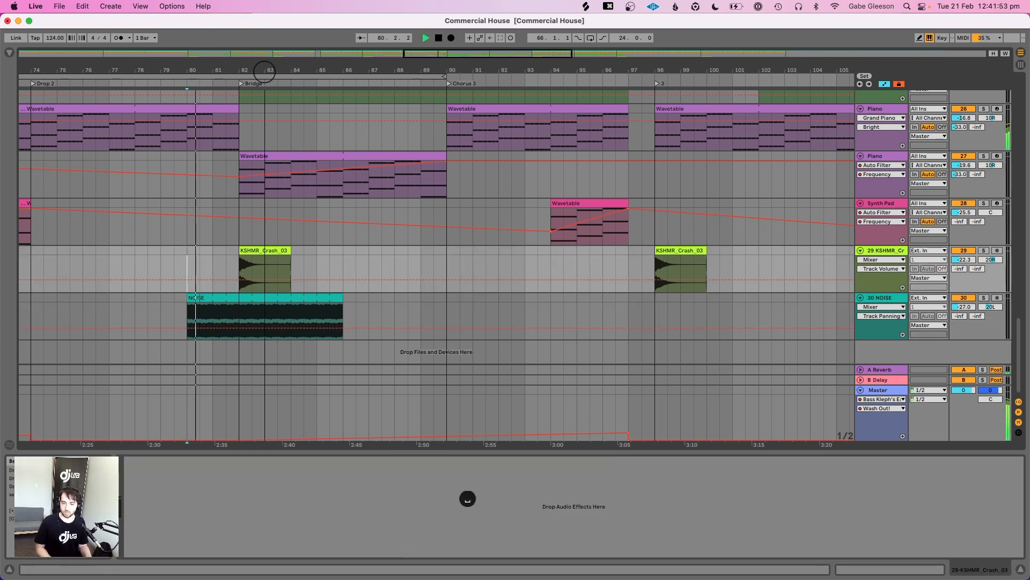
Save the current Set and replay the transition into the Bridge from bar 80
mouse_move(260, 70)
mouse_down()
mouse_move(263, 46)
mouse_move(264, 74)
mouse_move(270, 52)
mouse_up()
key(super+s)
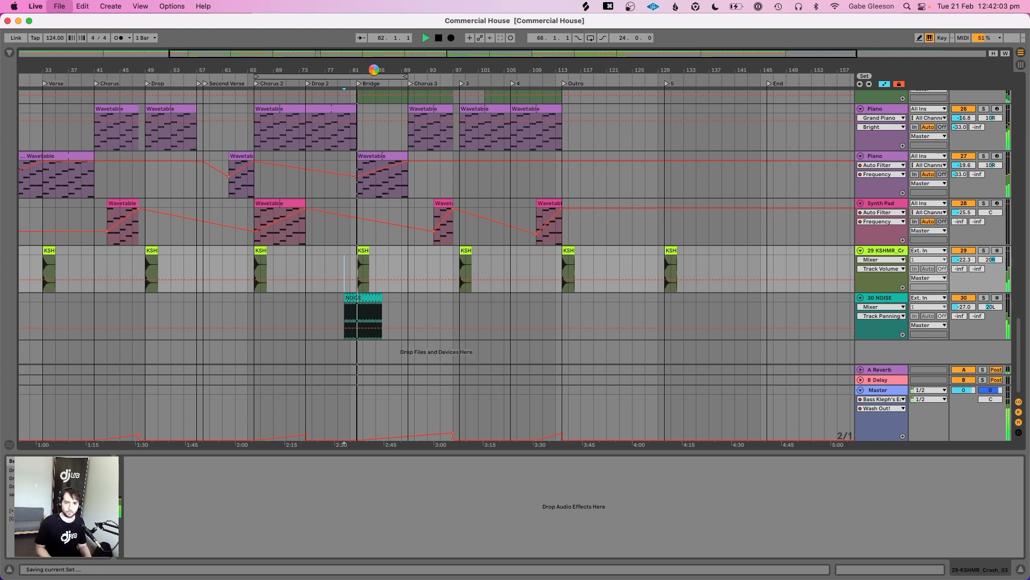
scroll(374, 69, up, 3)
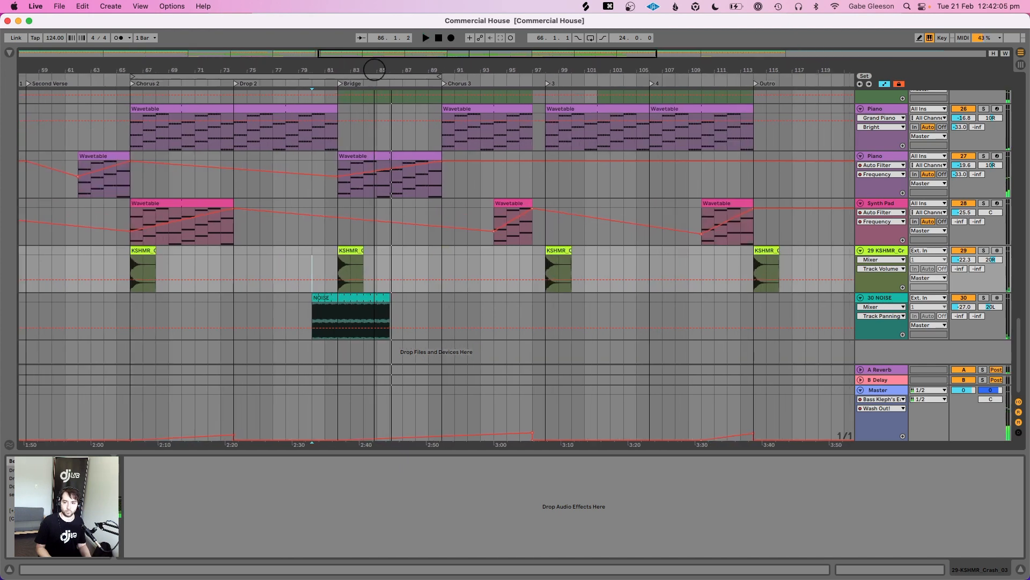
key(space)
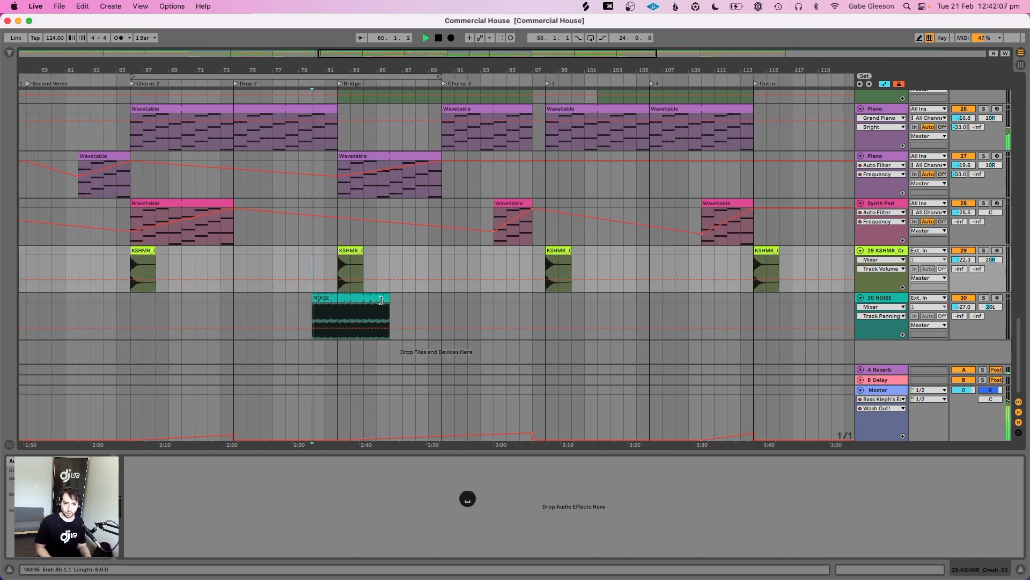
Extend the NOISE clip to bar 90 and stretch its Auto Filter frequency fall to the new clip end as a curve
drag(390, 298, 440, 301)
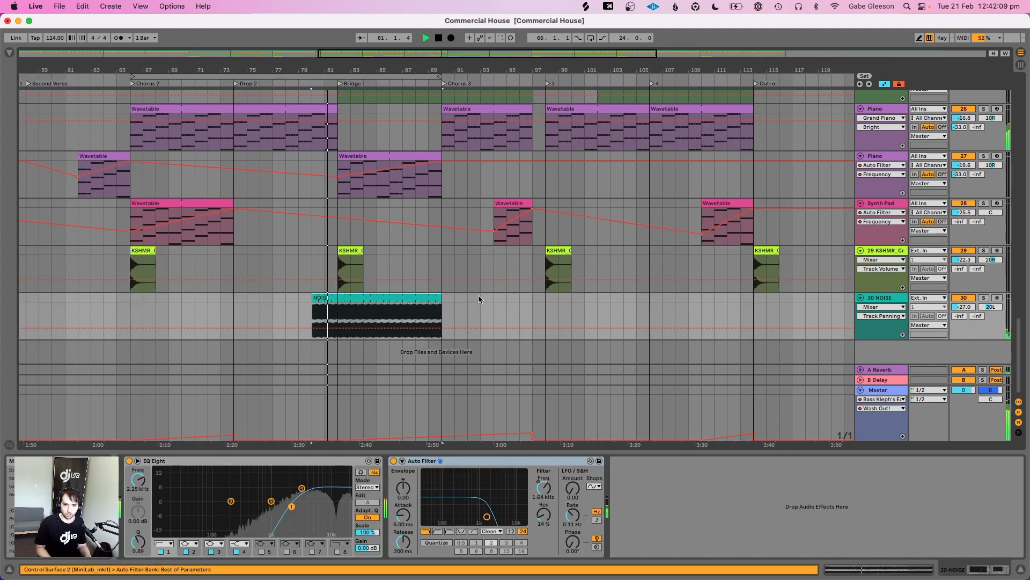
click(883, 307)
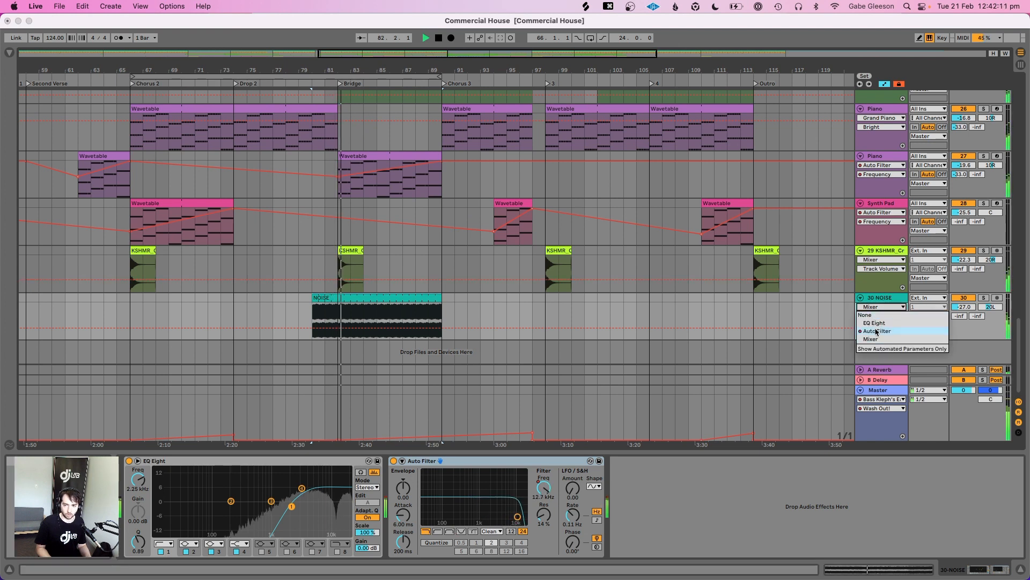
click(877, 331)
drag(388, 338, 442, 338)
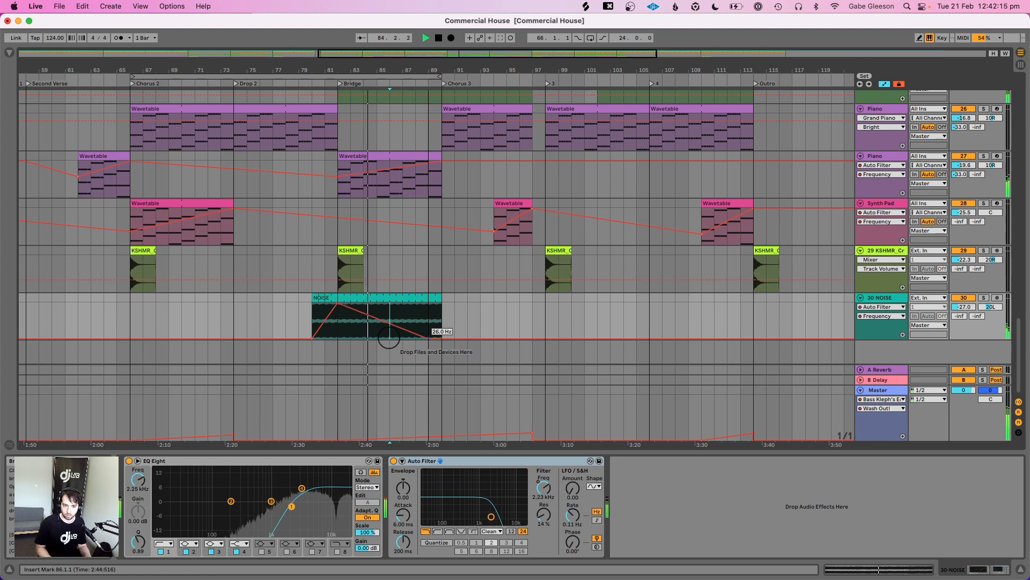
click(327, 297)
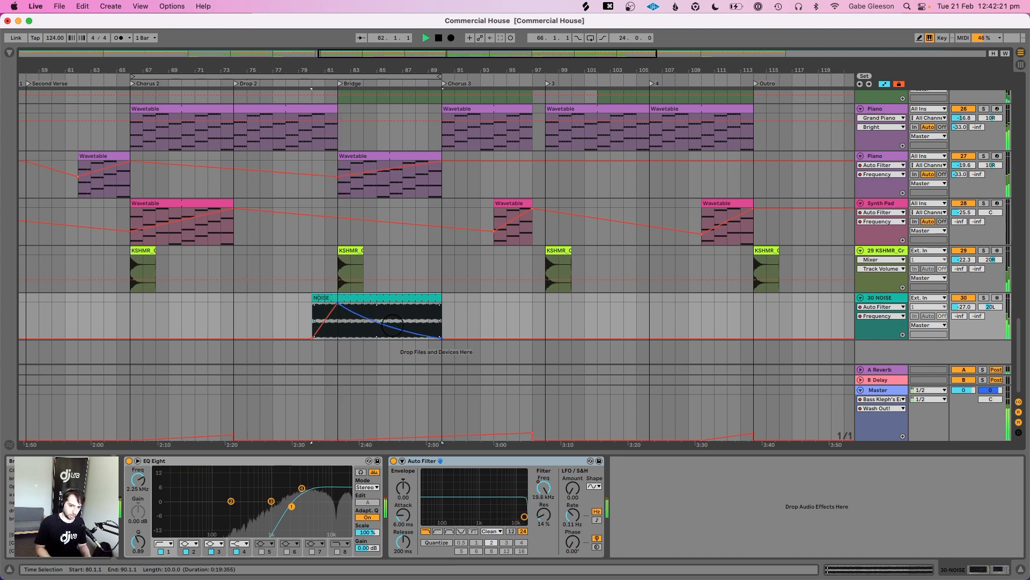
Find the Reverb audio effect in the browser and add it after the Auto Filter on the NOISE track
click(7, 52)
click(64, 56)
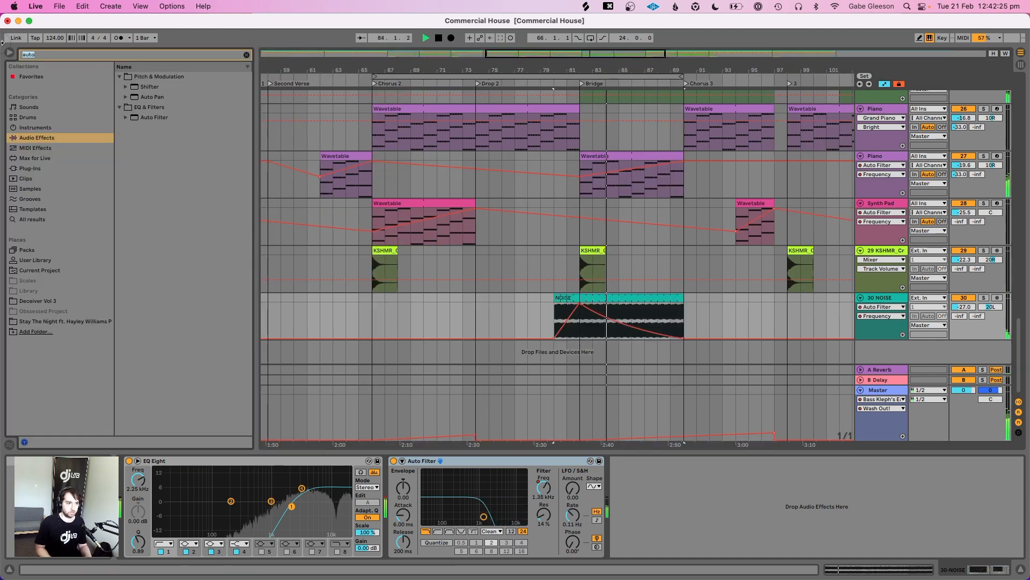
text(reverb)
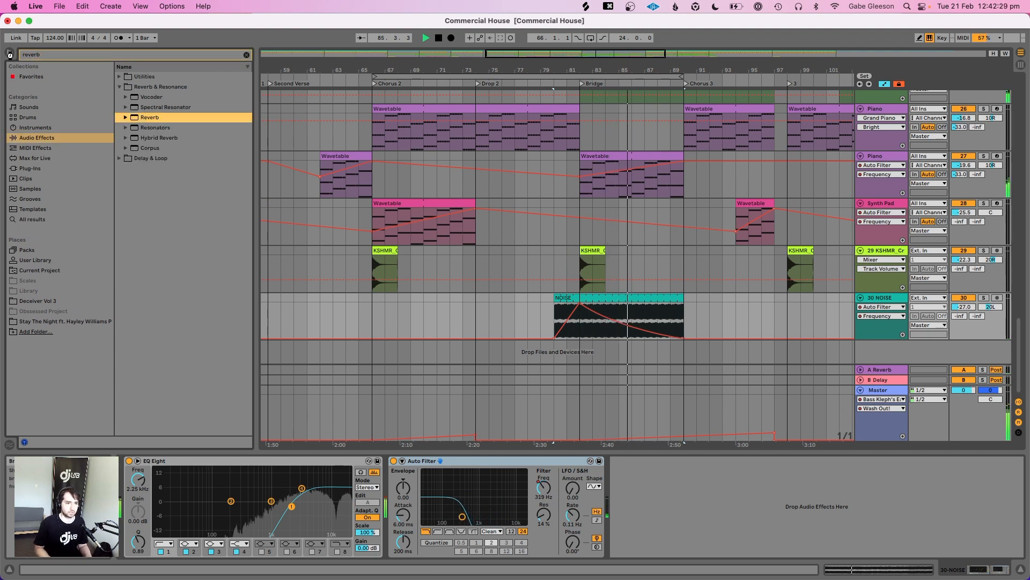
key(Return)
key(super+alt+b)
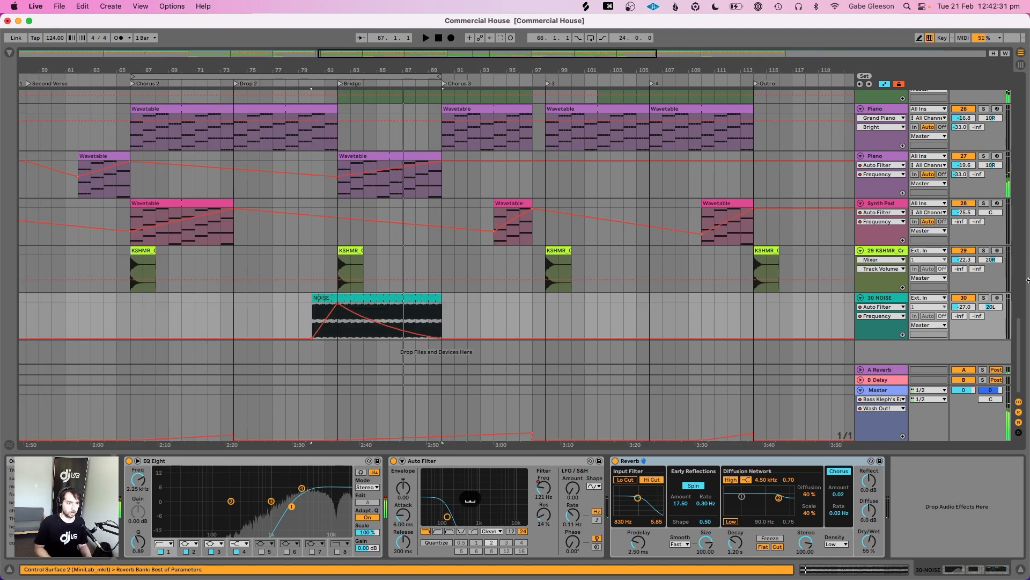
Solo the NOISE track and set its Reverb to 60% Dry/Wet, 3.31 s decay and 3.60 ms predelay
click(984, 298)
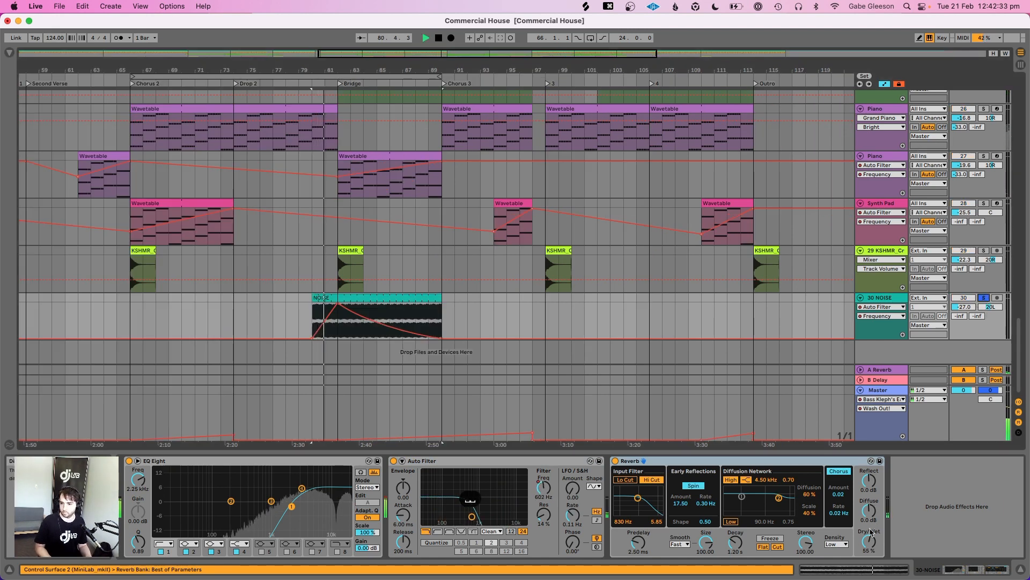
drag(868, 539, 865, 534)
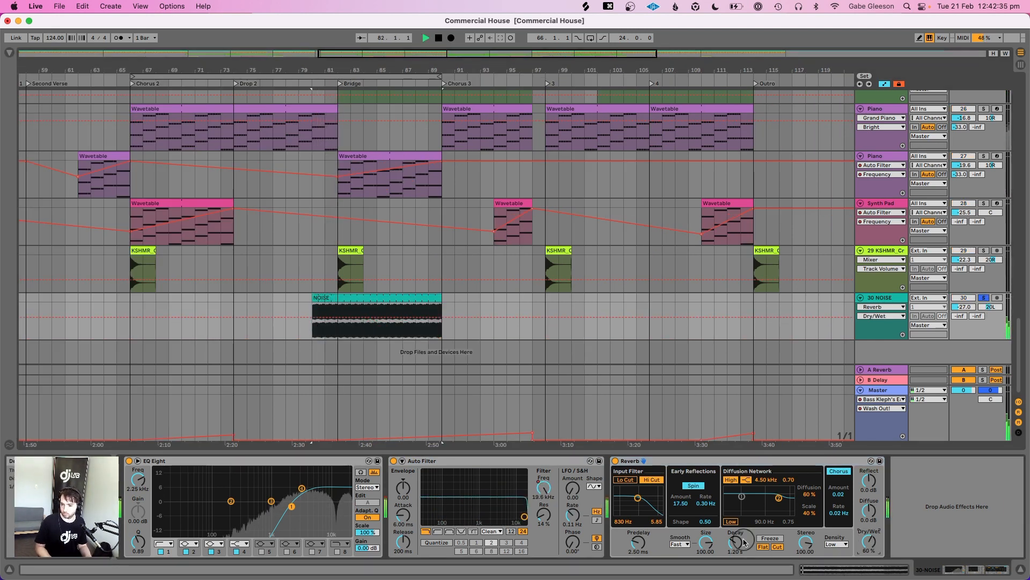
click(744, 530)
drag(736, 540, 735, 529)
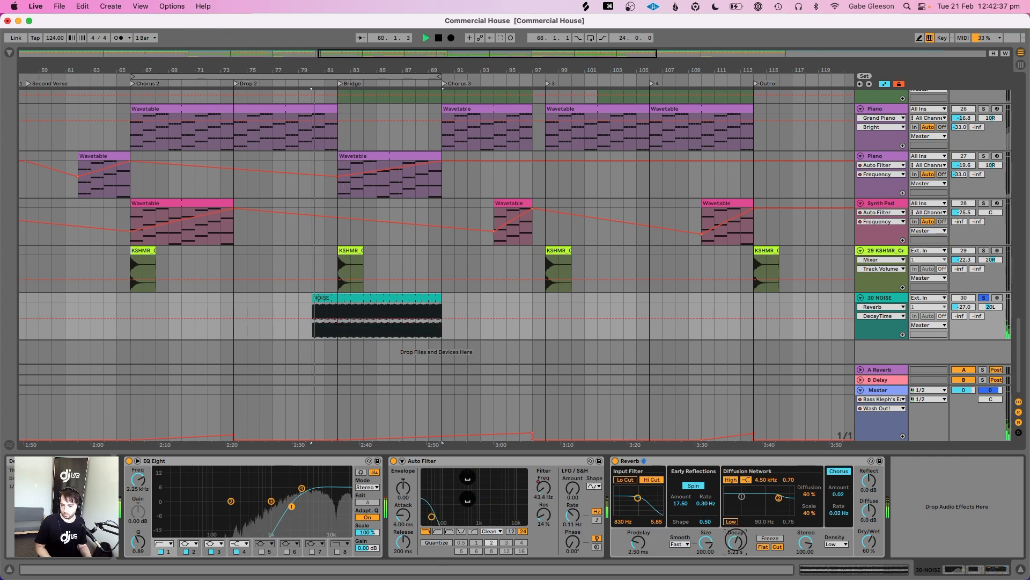
key(space)
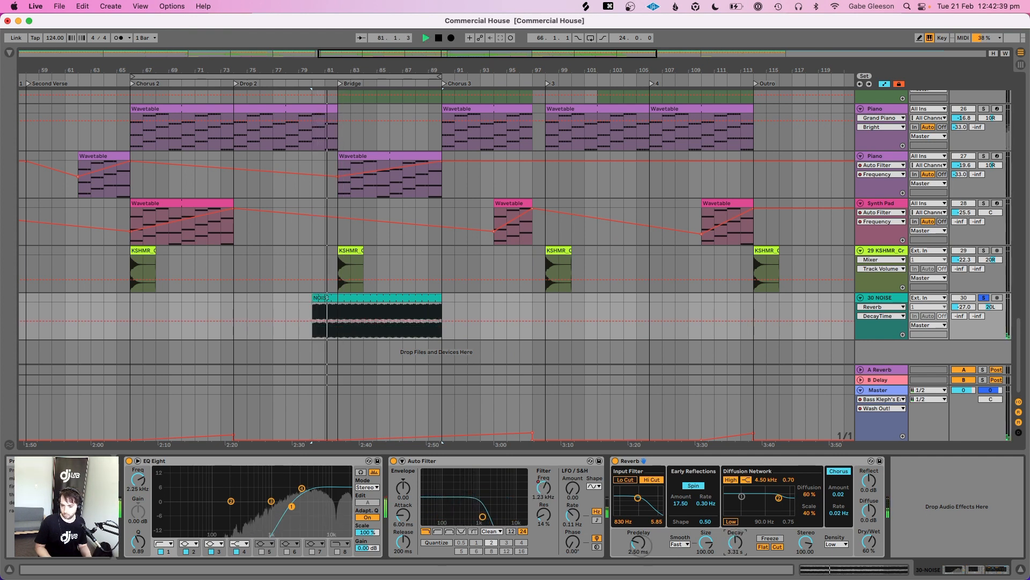
drag(638, 542, 638, 505)
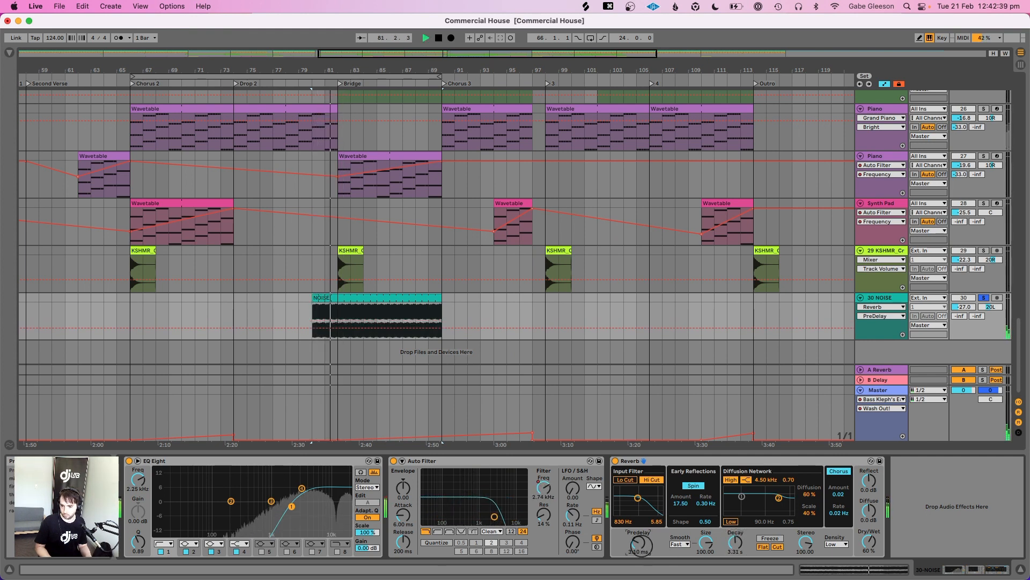
Turn the Reverb's input Lo Cut on and Hi Cut off, set the input filter to 4.71 kHz and 5.58, and replay the sweep
click(625, 480)
click(652, 480)
drag(638, 498, 650, 498)
key(space)
key(space)
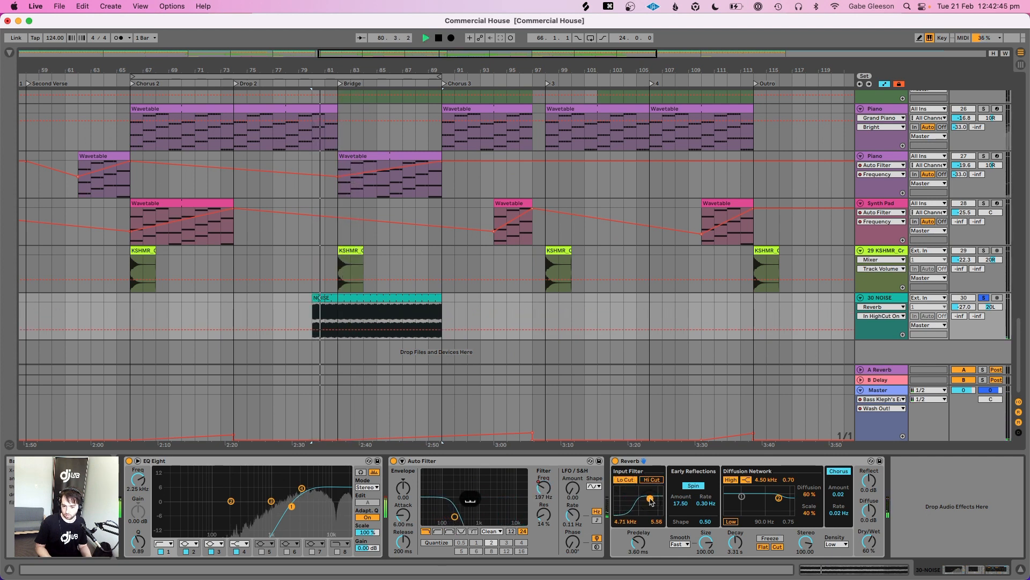
Unsolo the NOISE track and save the current Set while playing the full mix through the Bridge into Chorus 3
click(988, 298)
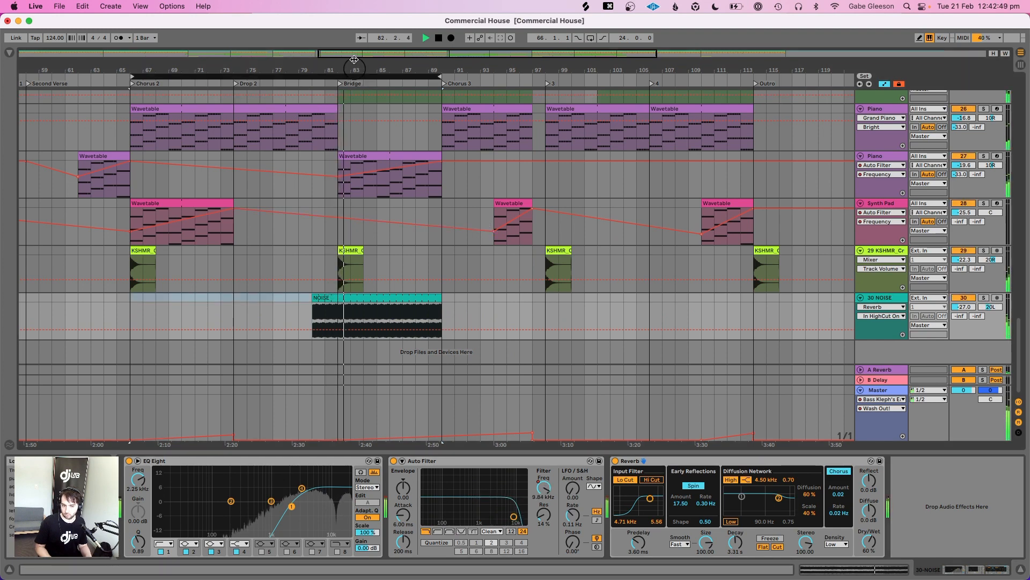
drag(355, 72, 353, 67)
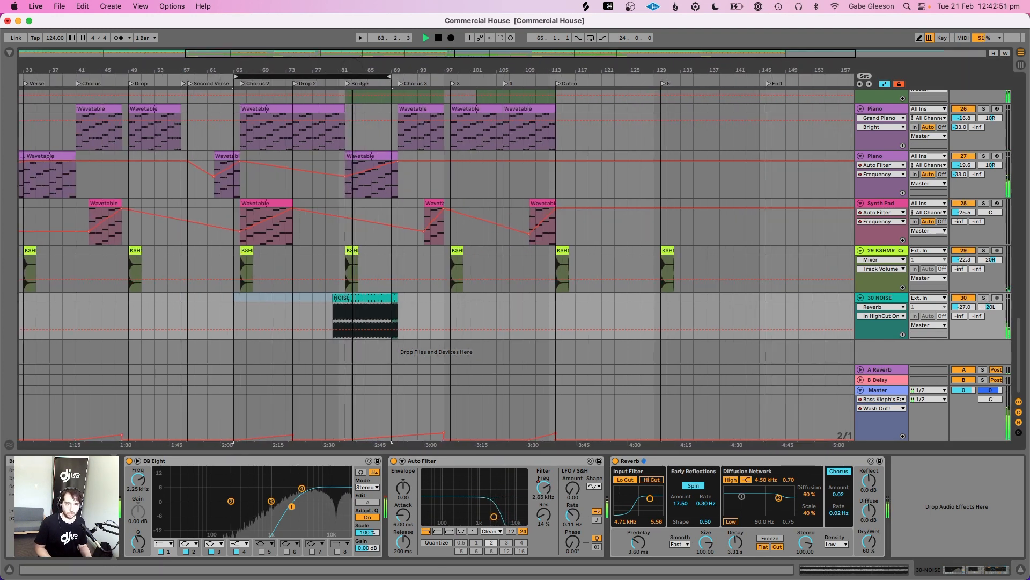
key(super+s)
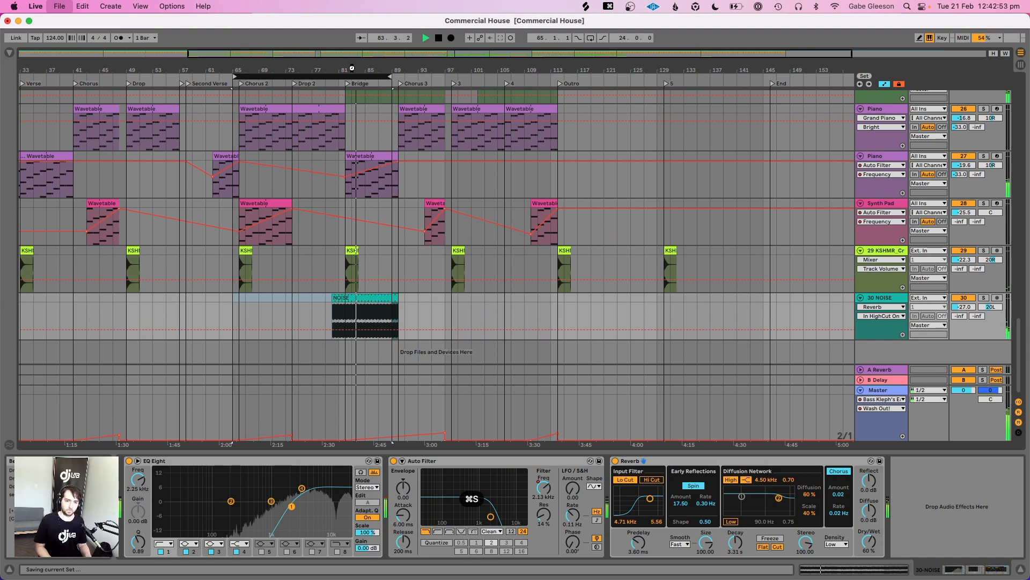
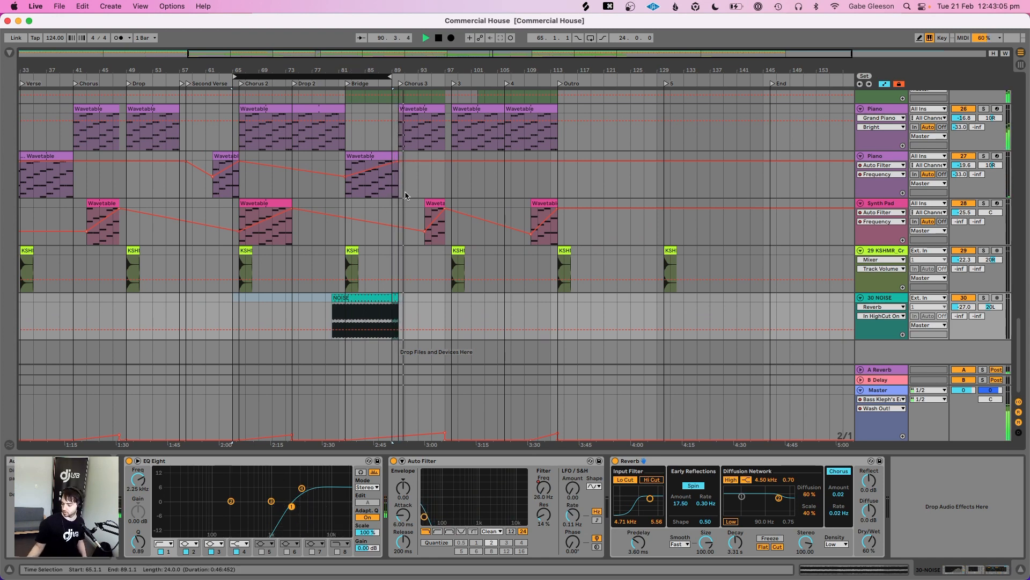
scroll(430, 225, up, 10)
scroll(447, 246, up, 5)
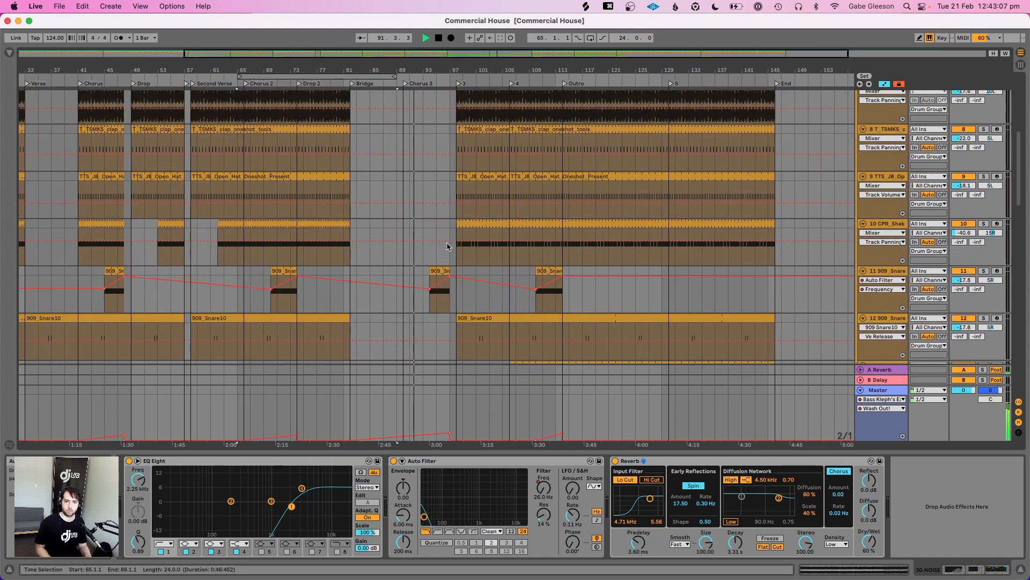
scroll(447, 246, down, 15)
key(space)
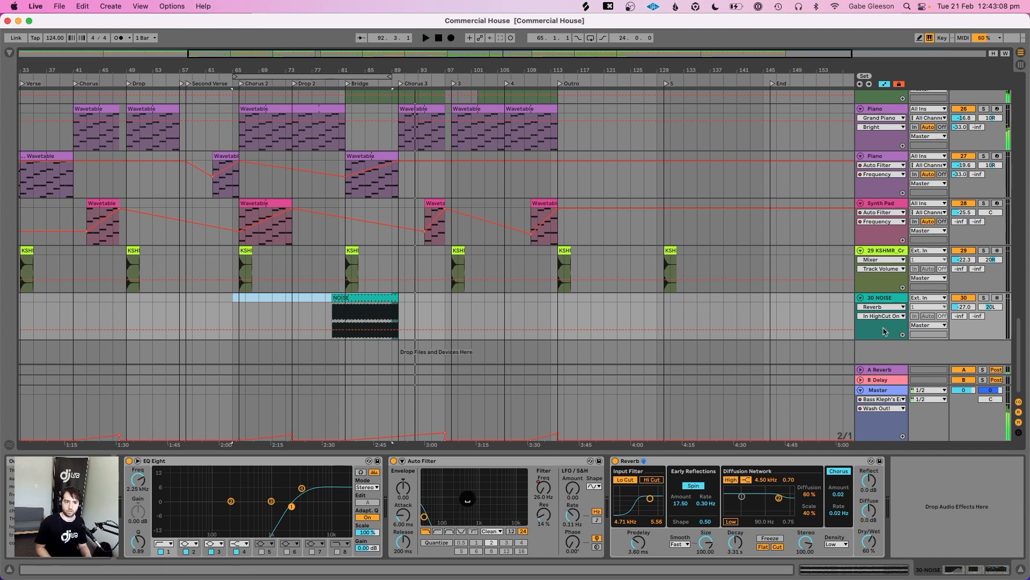
Find the Utility effect in the browser and insert it at the start of the Master track's device chain
click(887, 393)
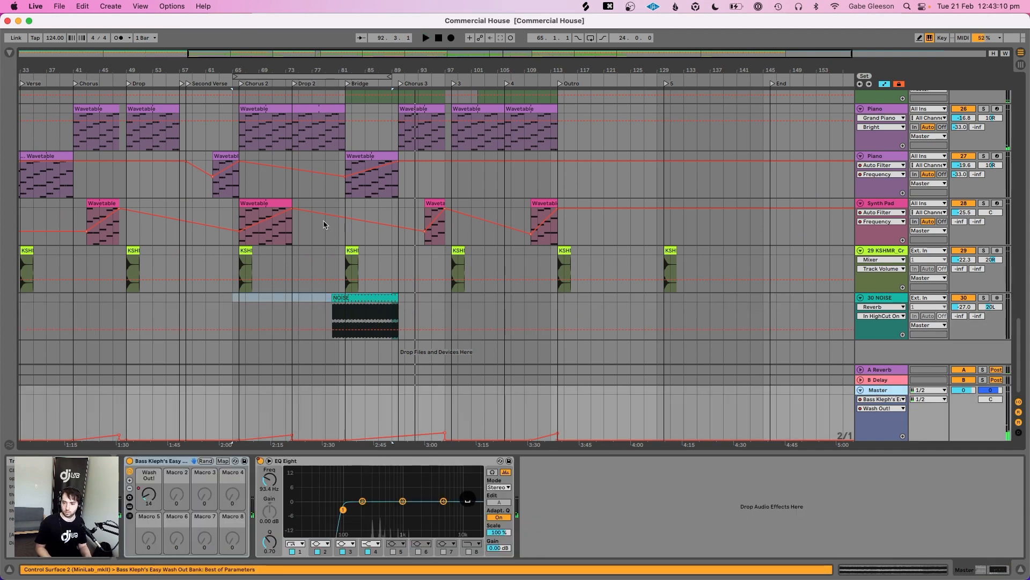
click(10, 53)
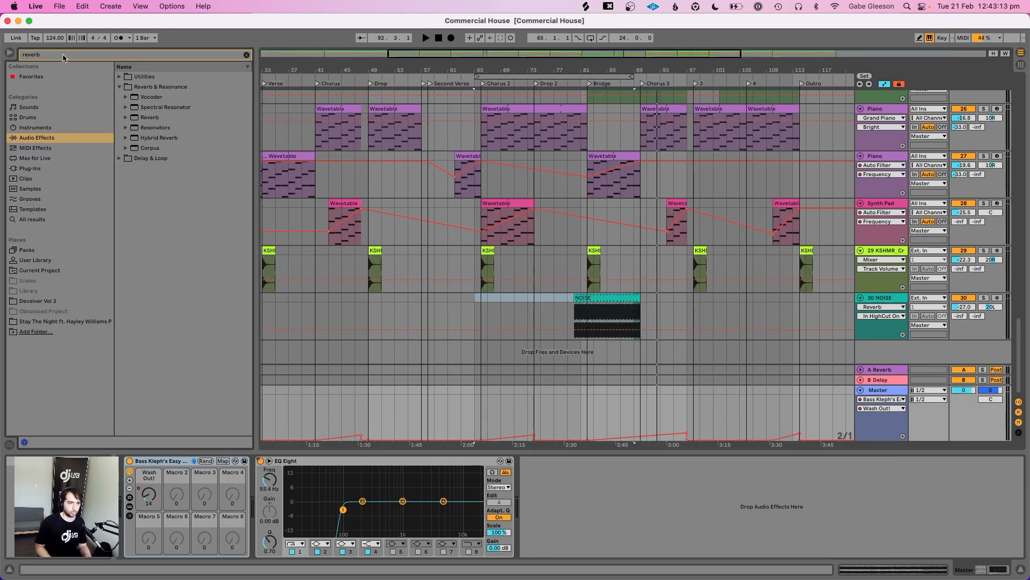
text(util)
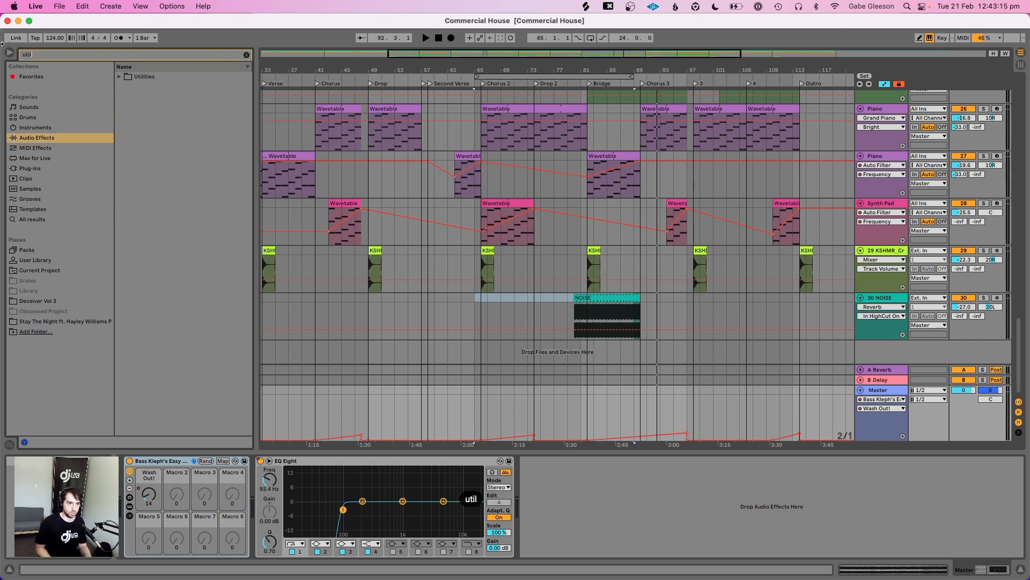
click(119, 77)
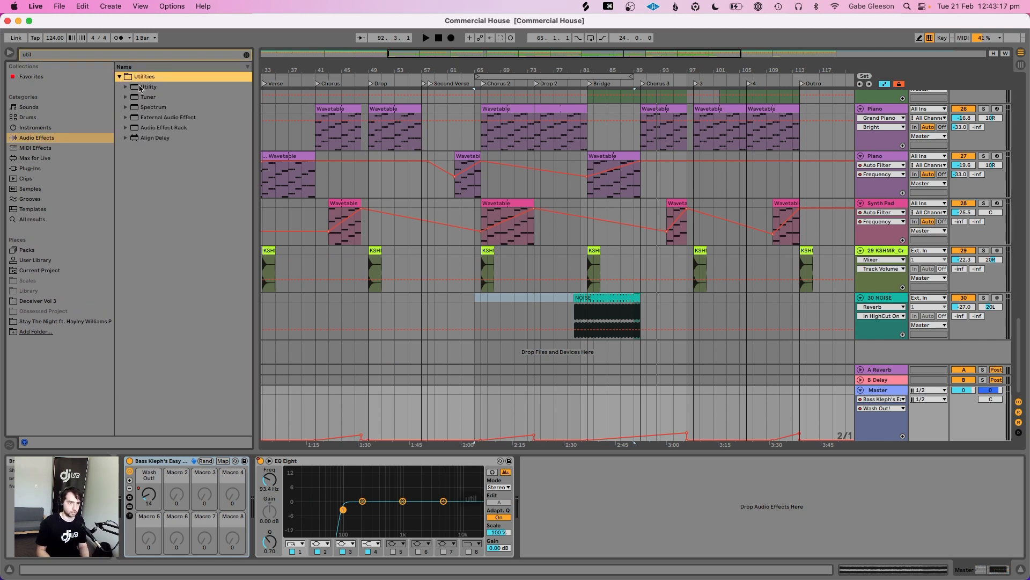
click(152, 87)
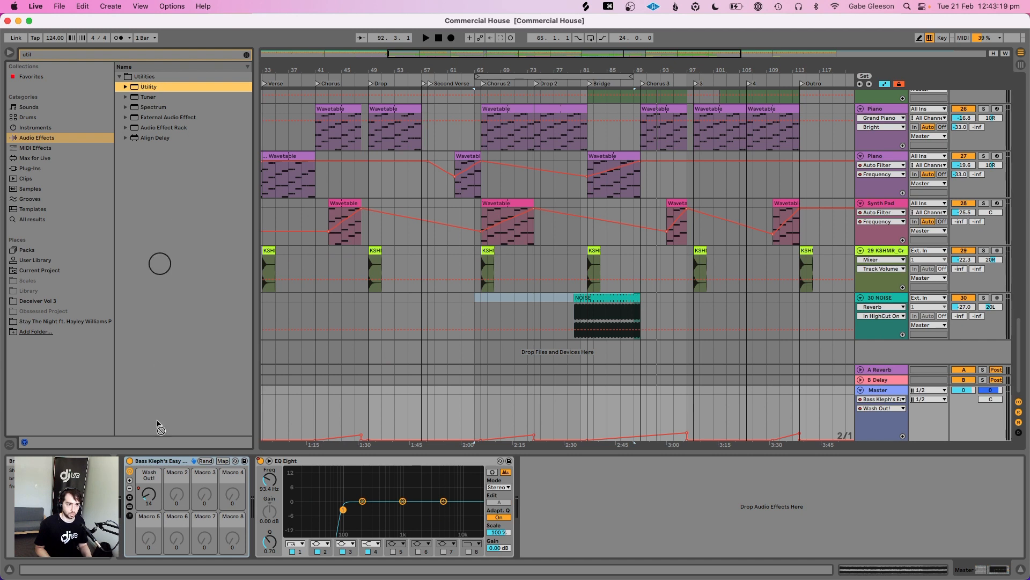
drag(159, 428, 122, 504)
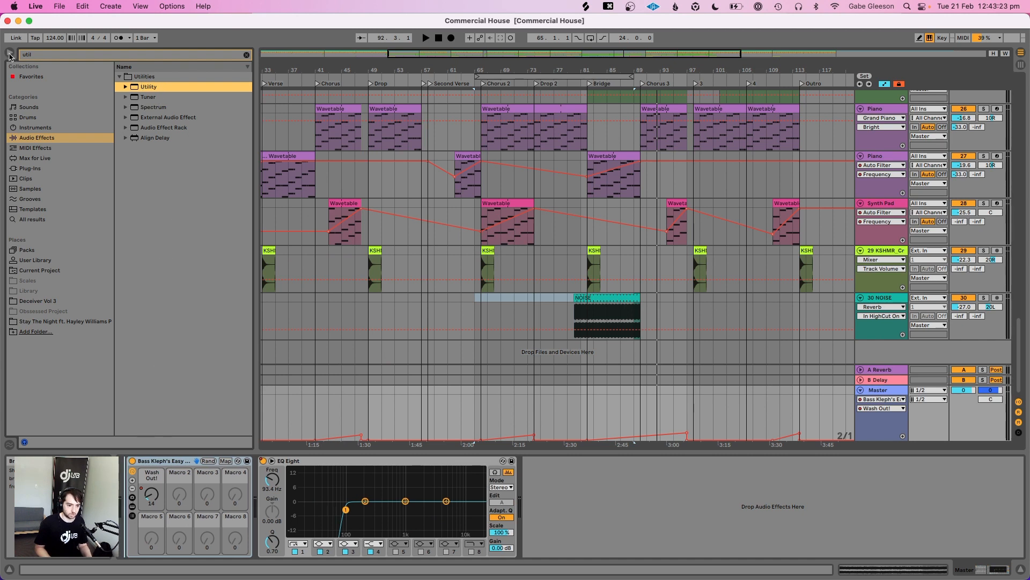
click(9, 54)
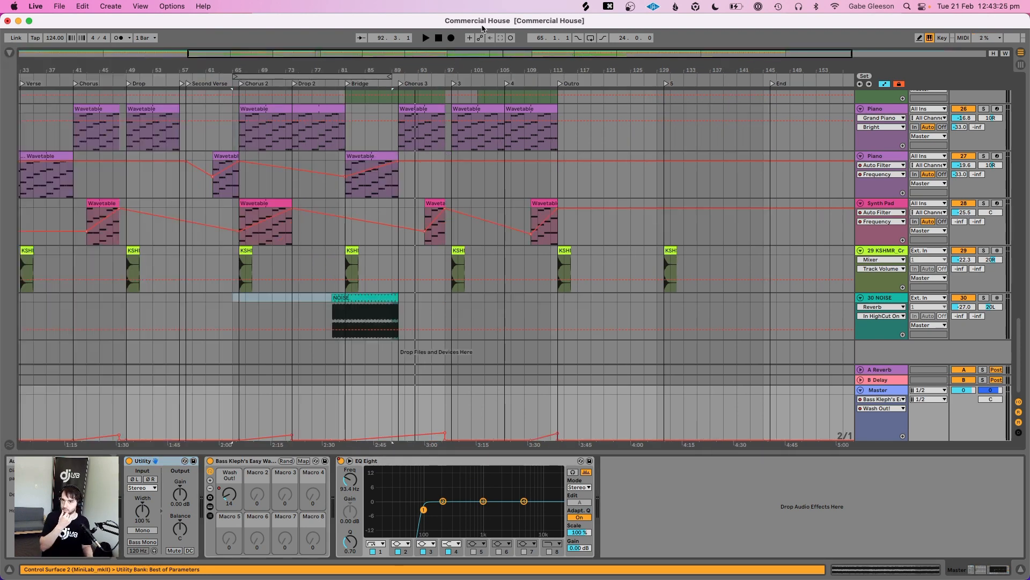
Display the Utility's Gain automation on the Master track around the Bridge and Chorus 3
drag(443, 60, 437, 69)
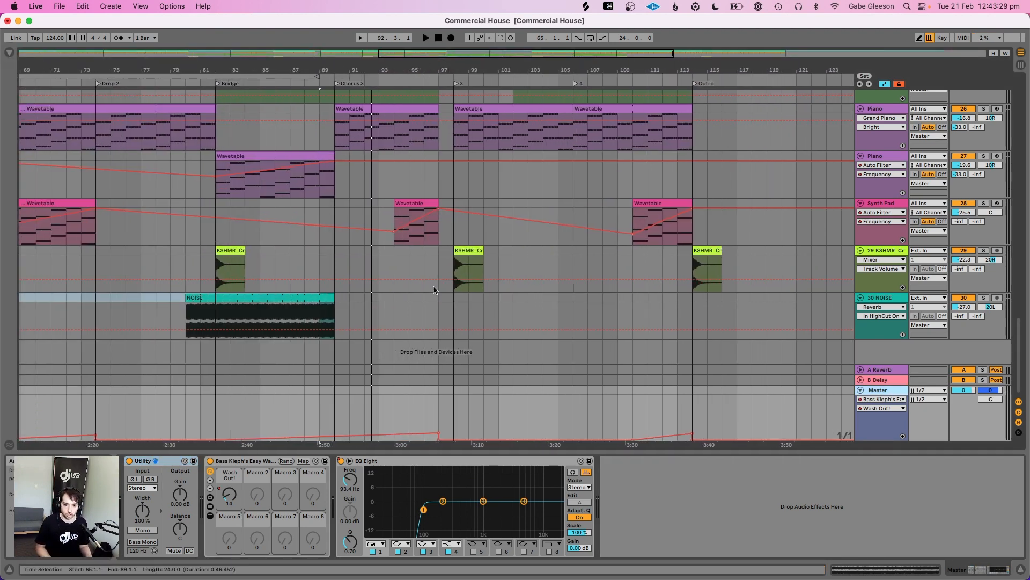
scroll(434, 290, left, 1)
click(876, 400)
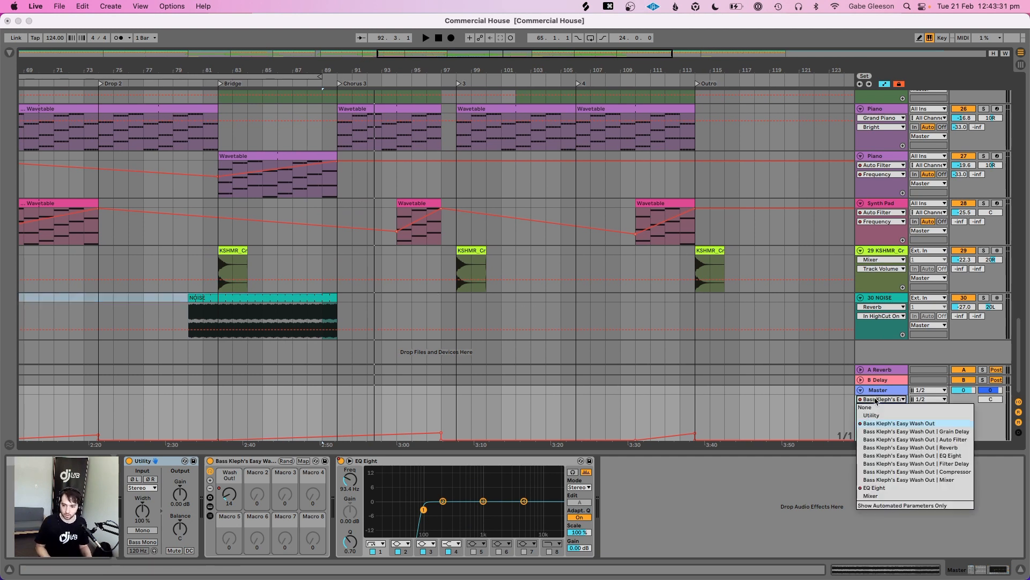
click(889, 416)
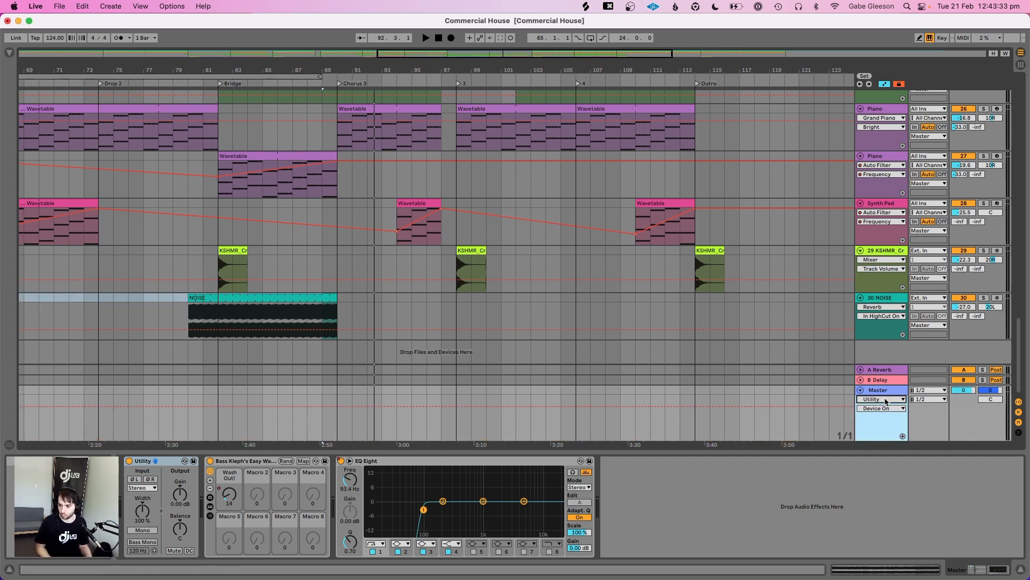
click(883, 409)
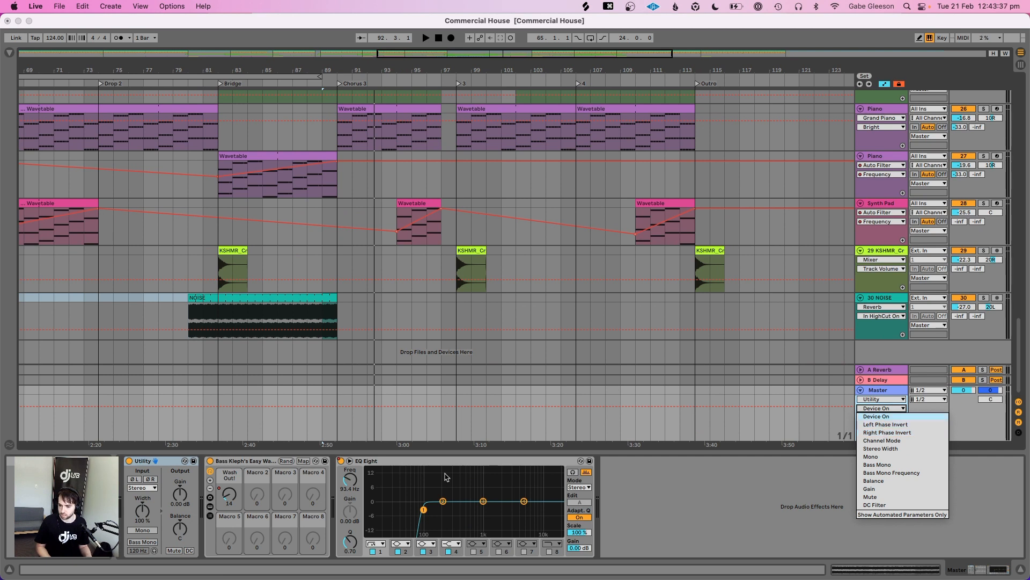
click(183, 499)
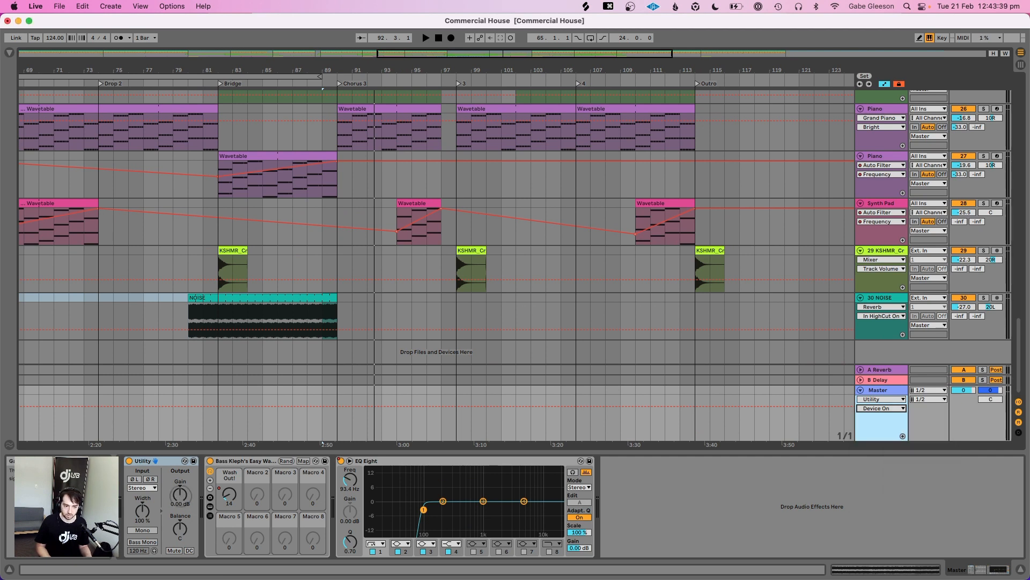
click(181, 497)
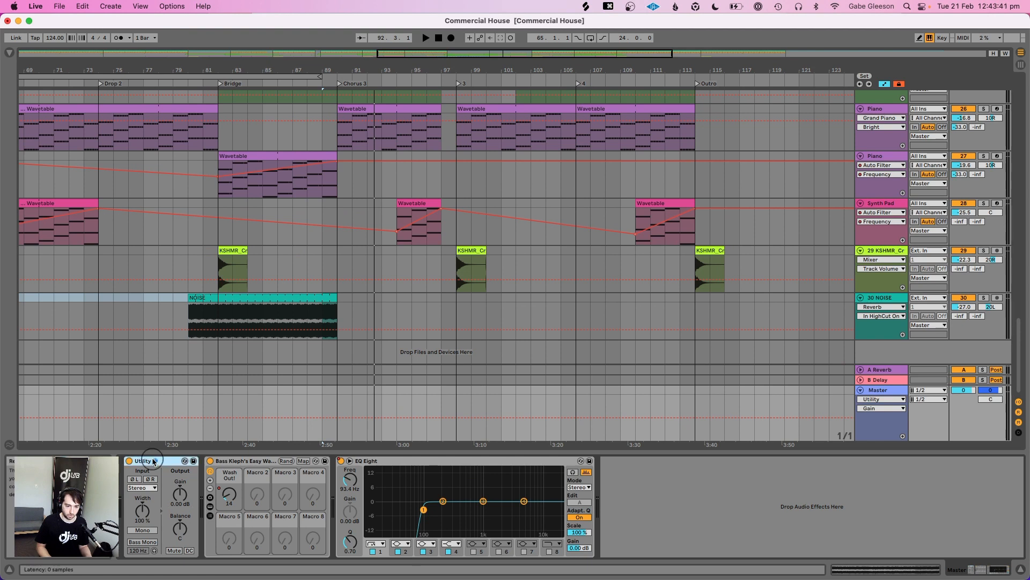
Move the Utility behind EQ Eight at the end of the Master chain and play from the Bridge at bar 82
mouse_move(203, 470)
mouse_down()
mouse_move(605, 476)
mouse_move(723, 506)
mouse_up()
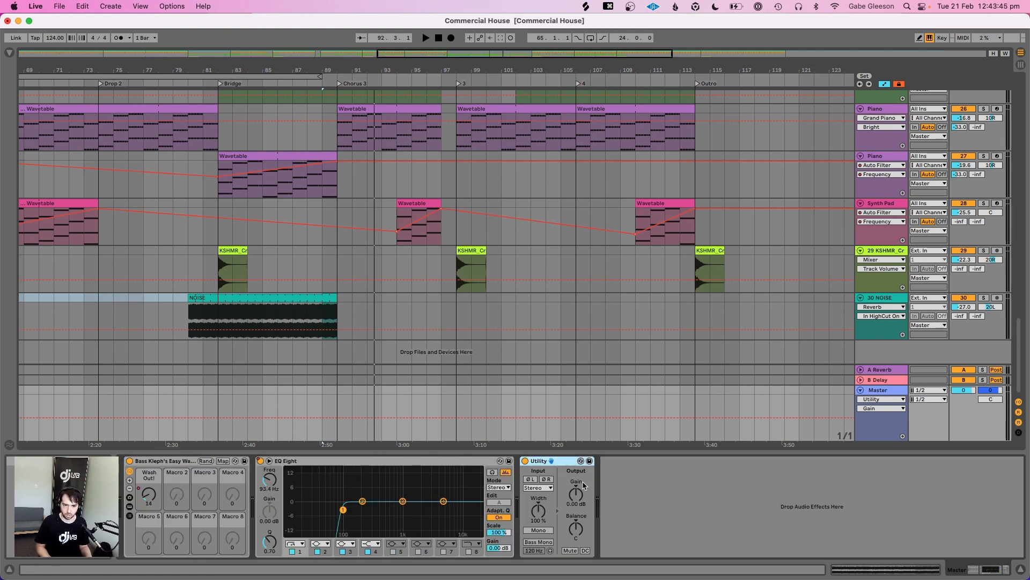
click(217, 402)
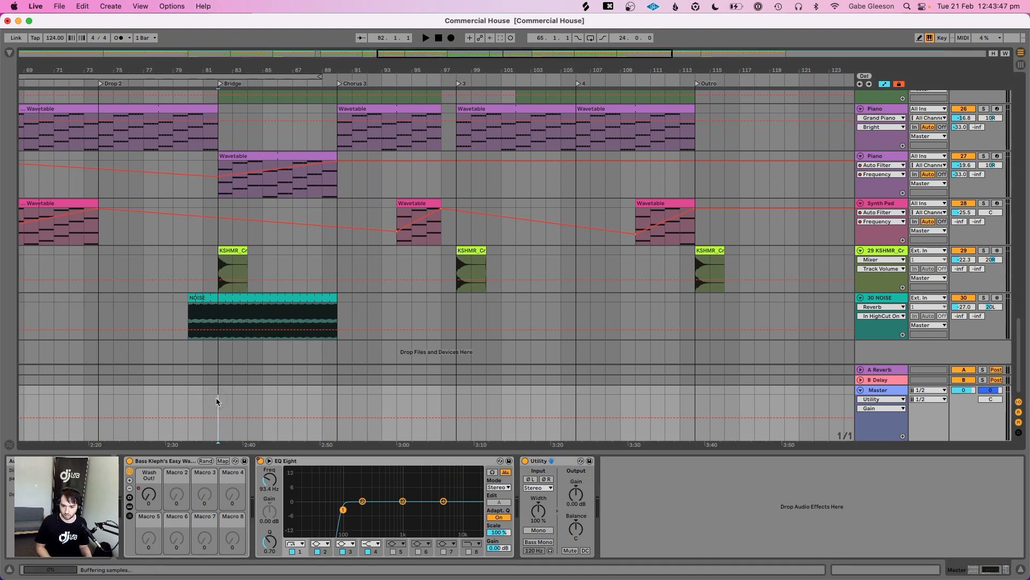
key(space)
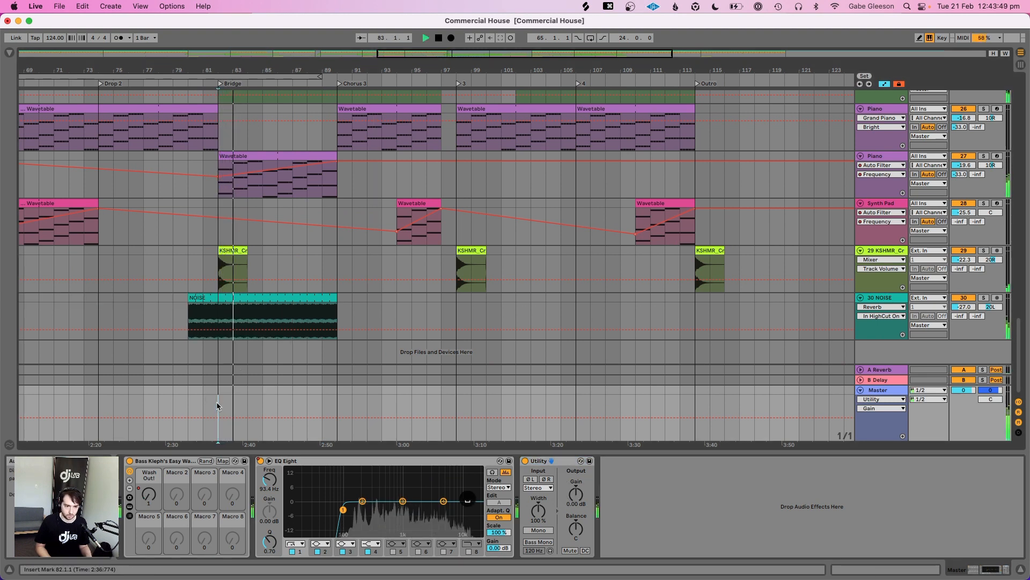
Stop playback and draw a falling Utility Gain ramp on the Master track from bar 82 to about -2.3 dB at bar 97
key(space)
drag(217, 401, 450, 418)
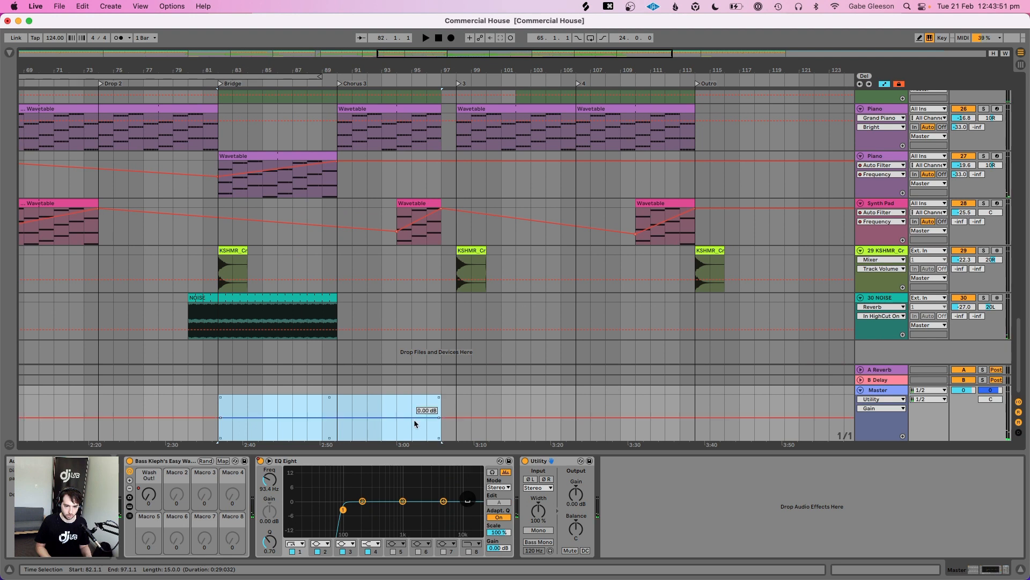
drag(414, 425, 414, 427)
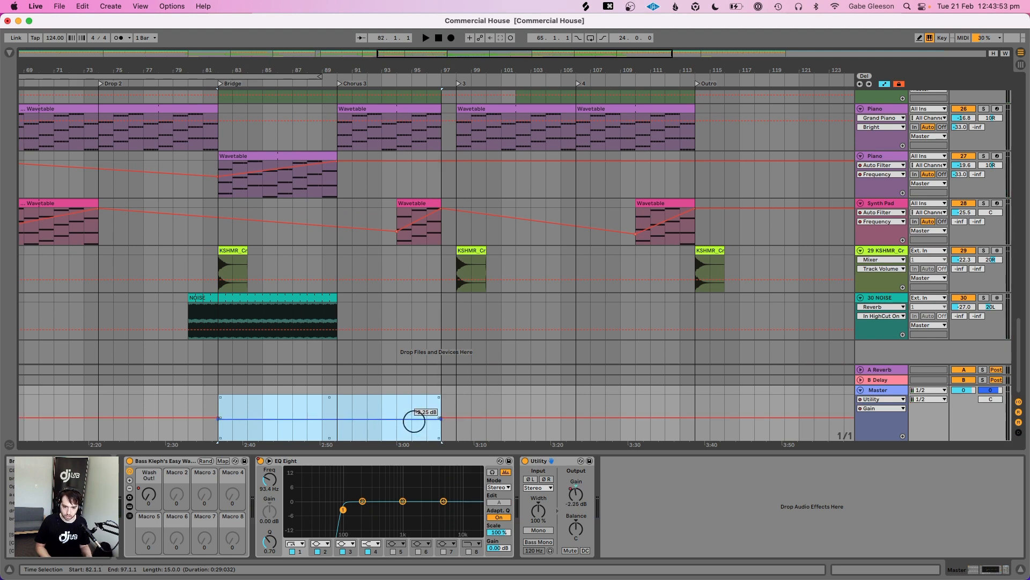
click(202, 410)
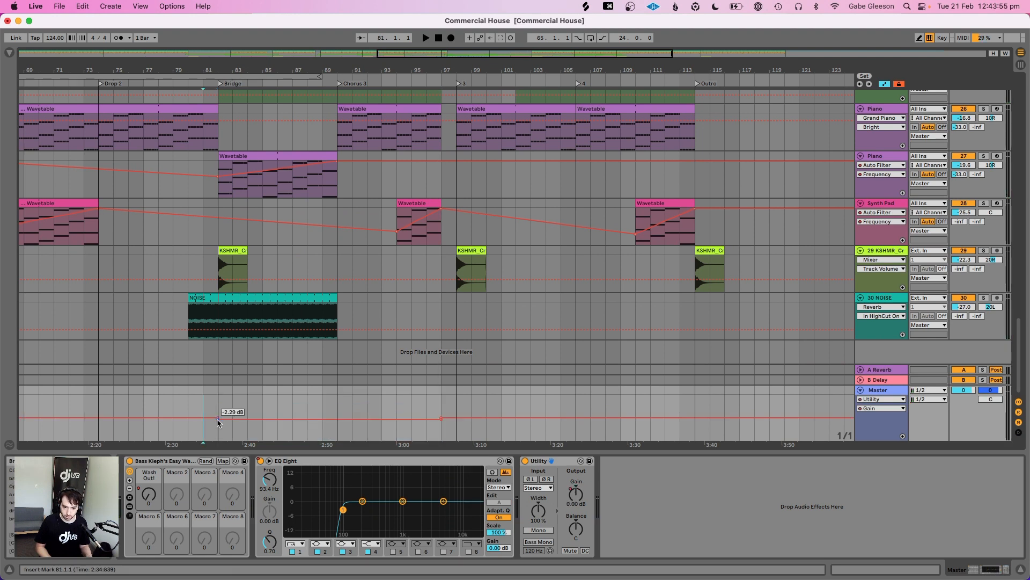
right_click(441, 421)
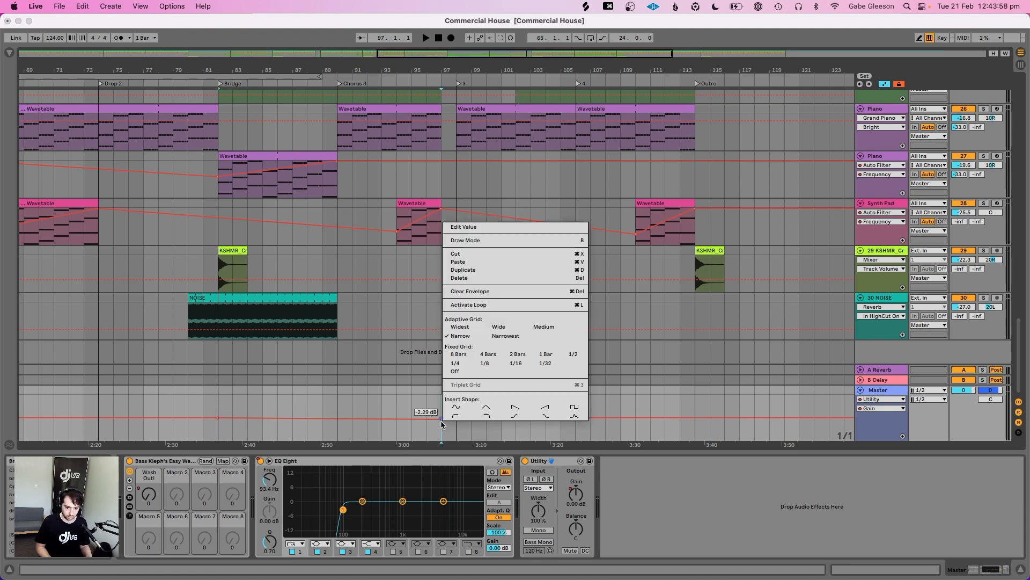
click(483, 227)
text(2)
key(super+z)
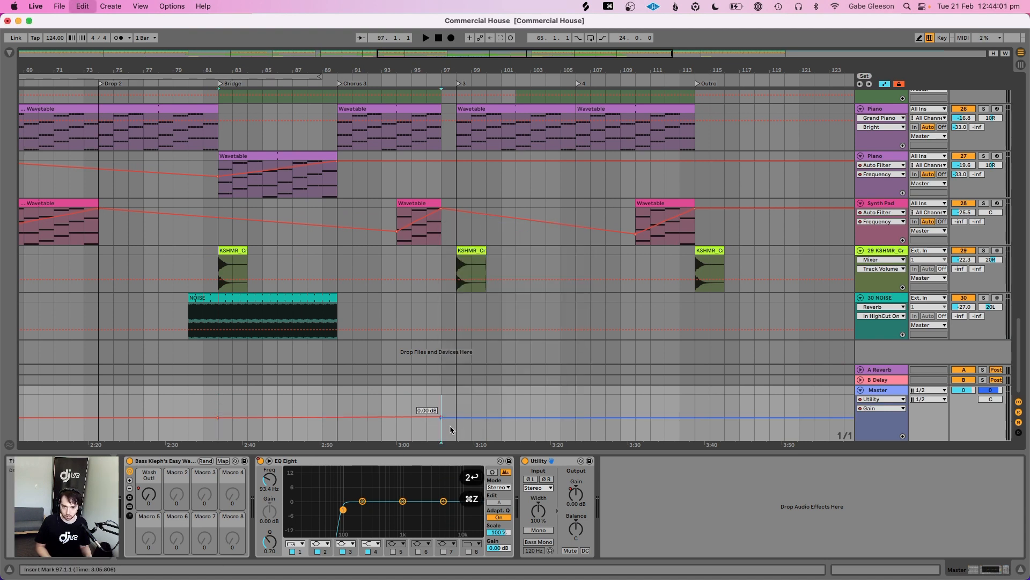
Set the Master Gain ramp's end point at bar 97 to -2 dB and play from Chorus 3
right_click(444, 420)
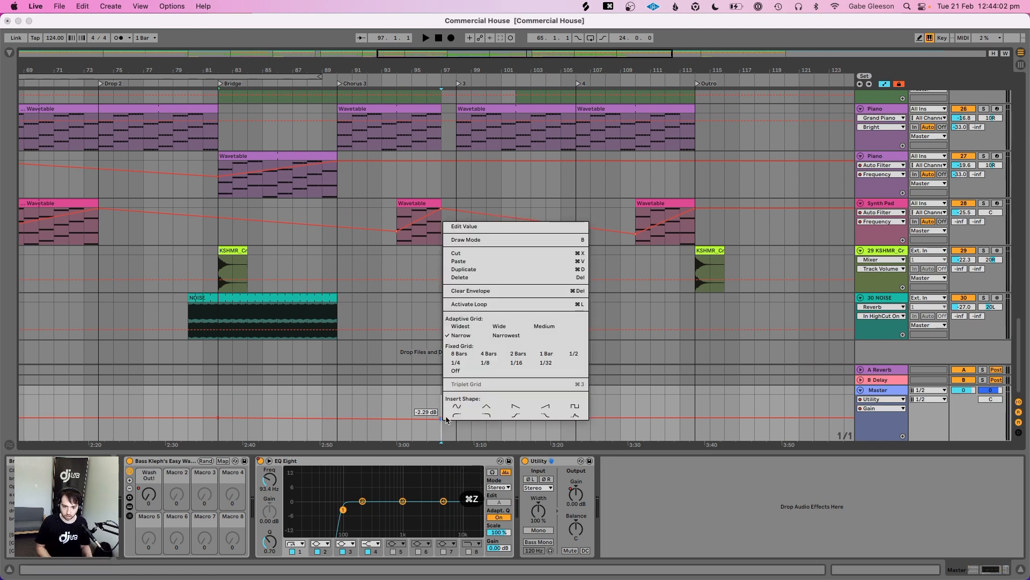
click(476, 228)
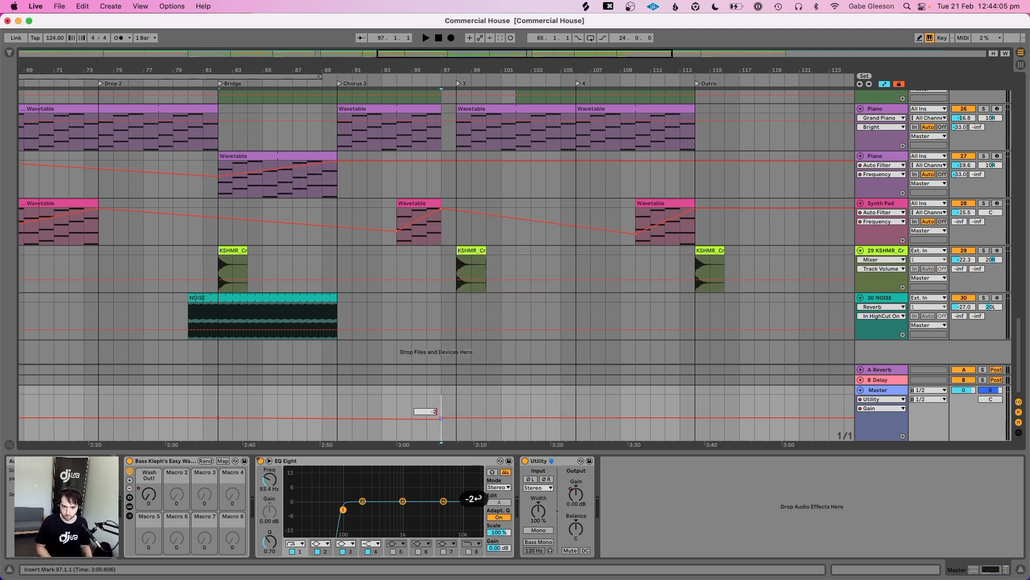
key(space)
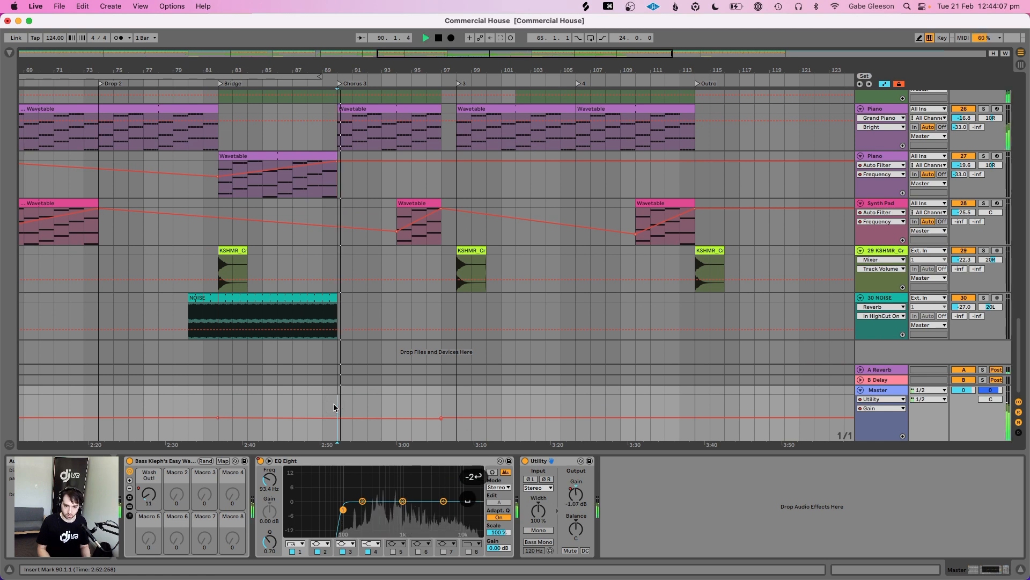
Lower the NOISE track's volume to -31.2 dB while playing from the Bridge, and save the Set
click(214, 405)
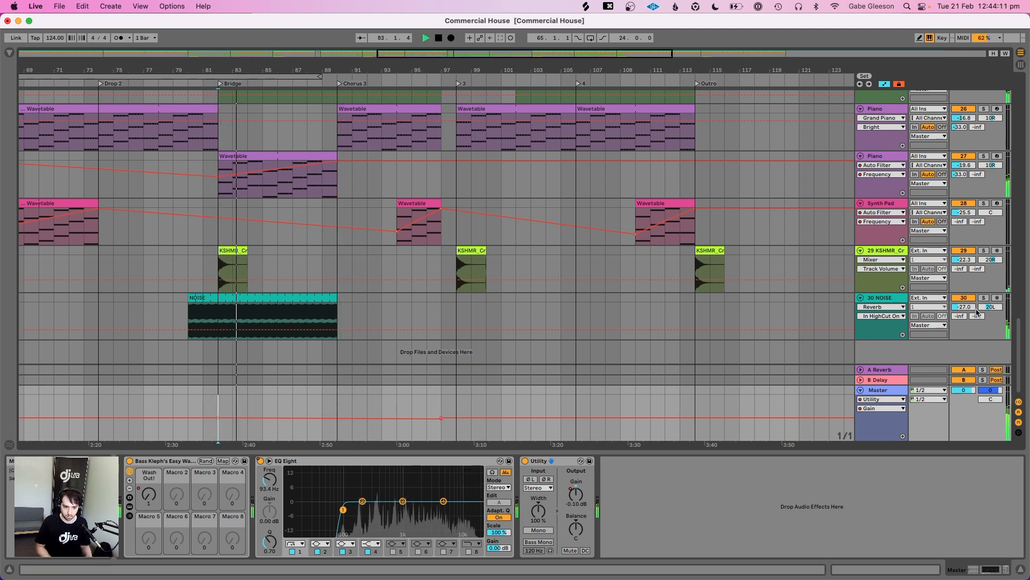
drag(965, 307, 965, 317)
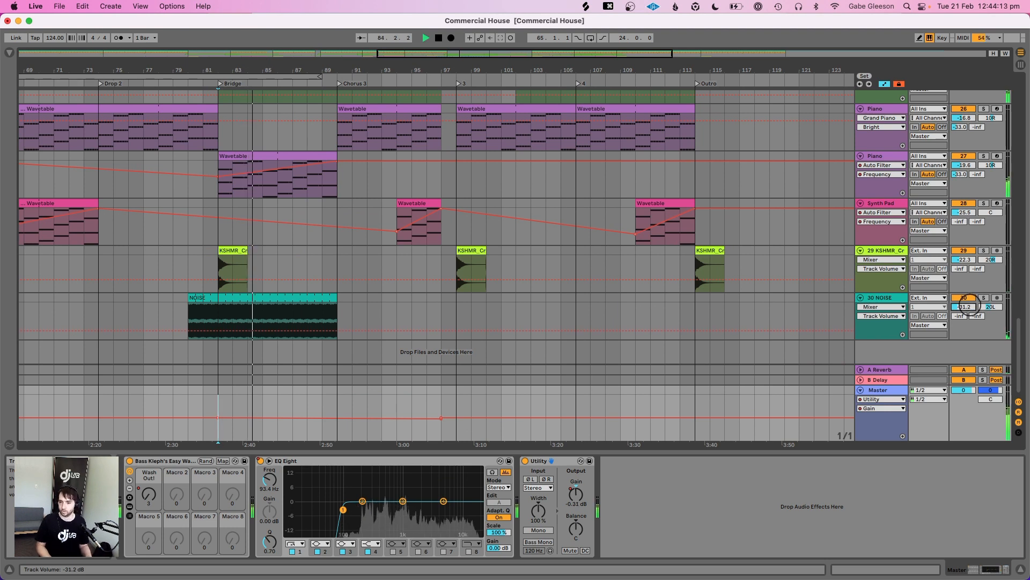
key(super+s)
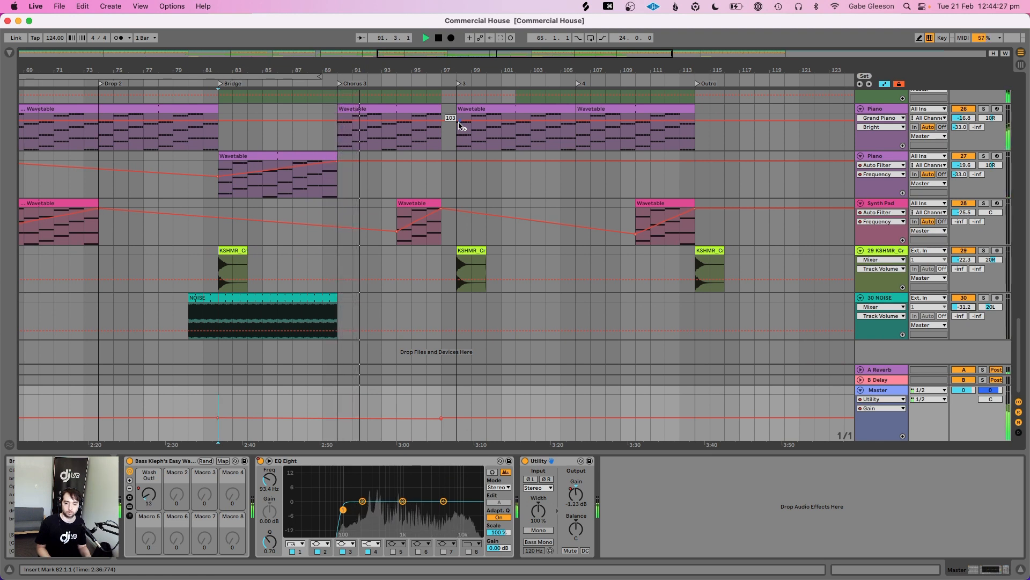
Set the Master Gain ramp's end point at bar 97 to -1.50 dB
right_click(440, 418)
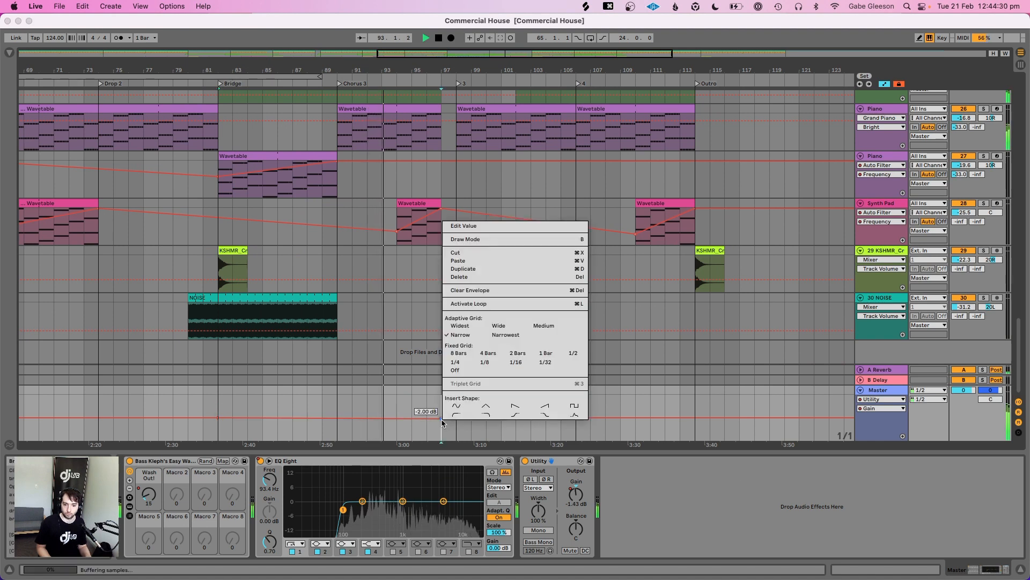
click(465, 227)
text(-15)
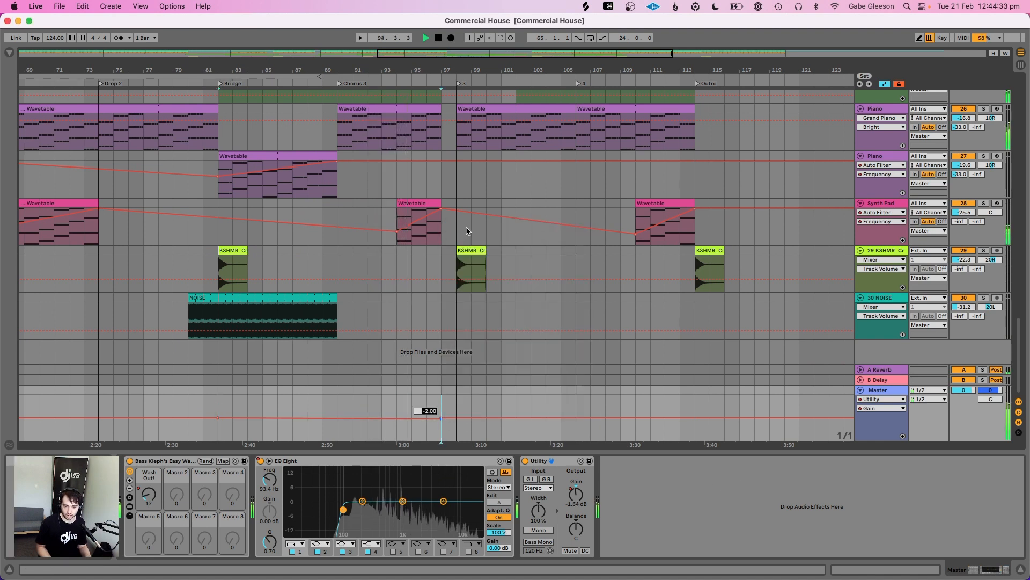
key(BackSpace)
text(.50 dB)
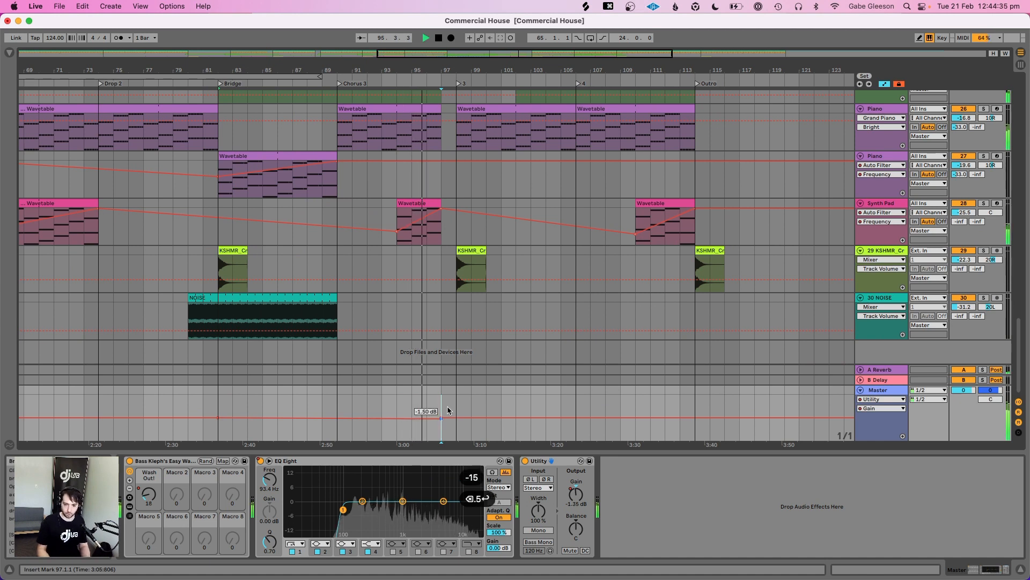
key(Return)
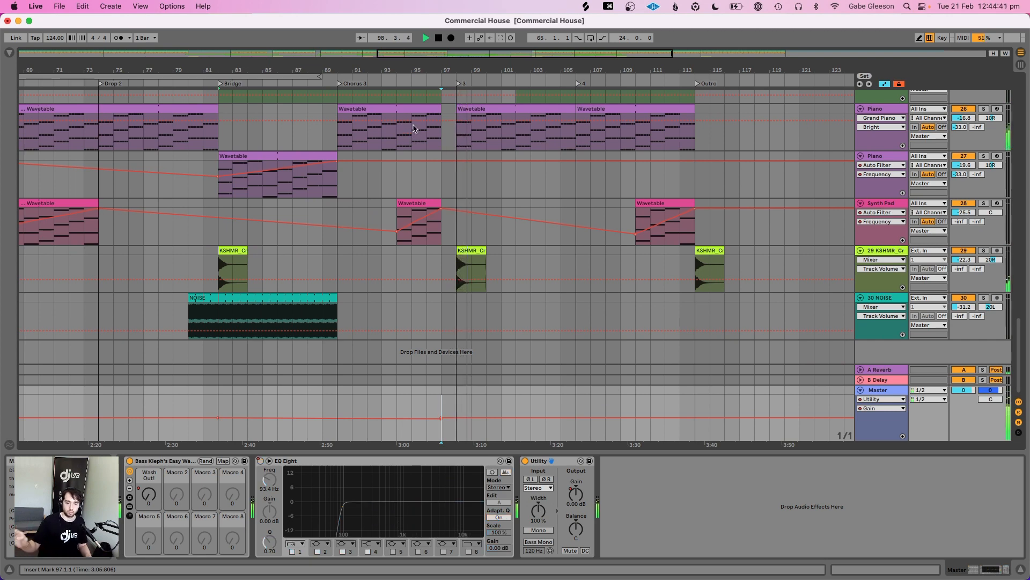
Automate the Master Utility's Stereo Width from 100% at bar 82 down to 60% at bar 97, and audition it from bar 94
drag(395, 68, 395, 68)
scroll(461, 251, left, 10)
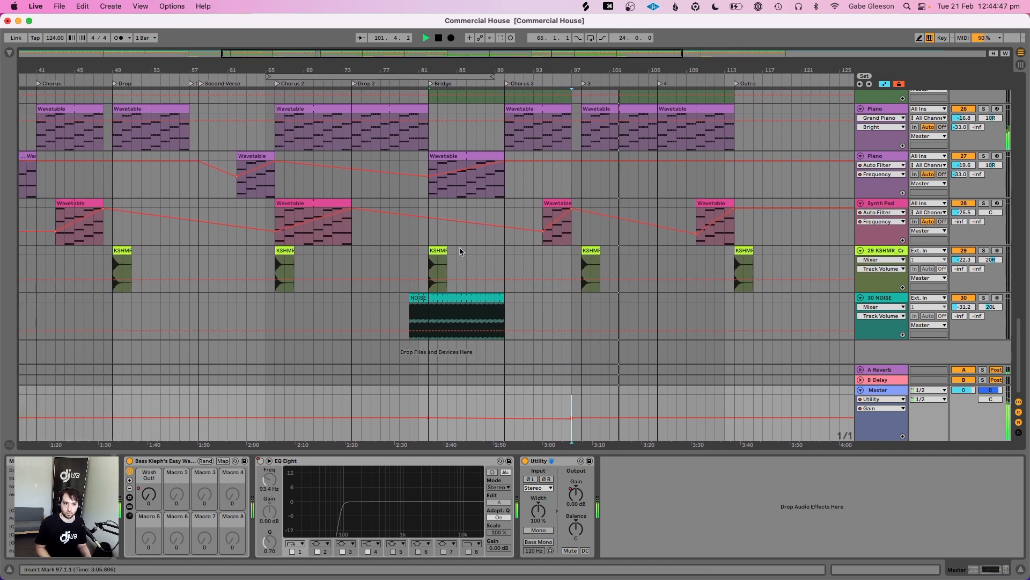
scroll(460, 252, right, 3)
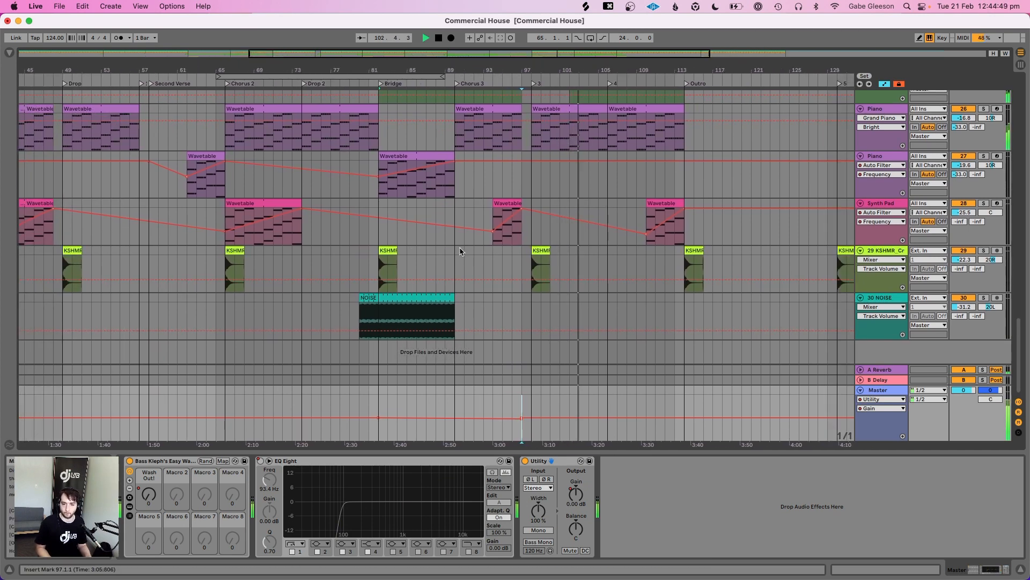
click(541, 513)
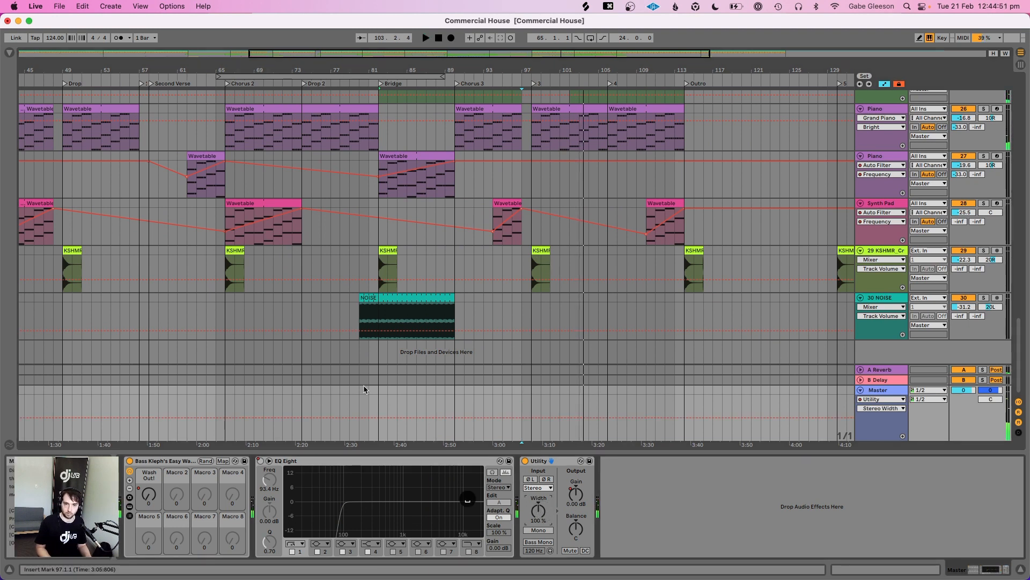
mouse_move(377, 403)
mouse_down()
mouse_move(523, 411)
mouse_move(497, 437)
mouse_up()
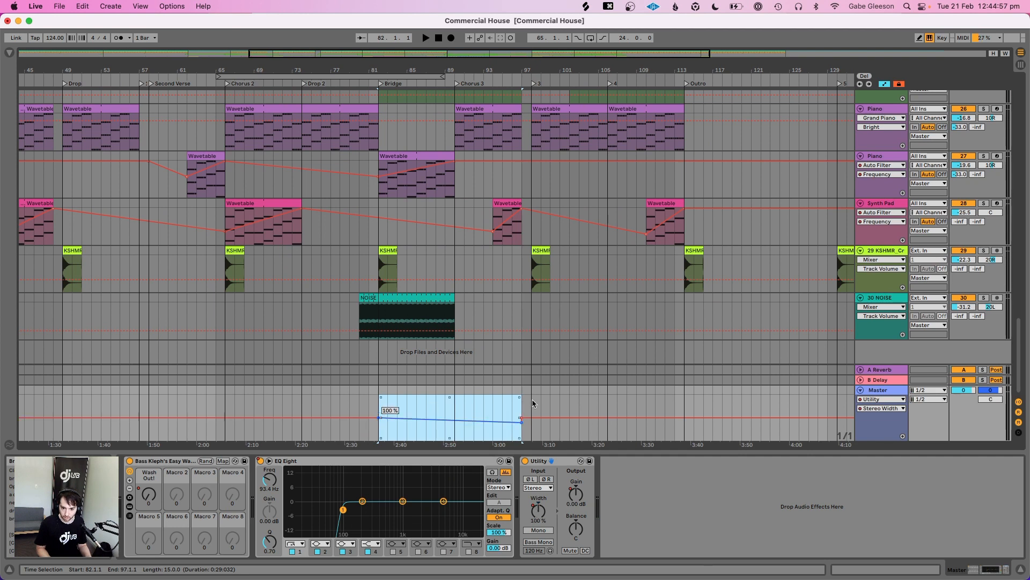
click(492, 397)
key(space)
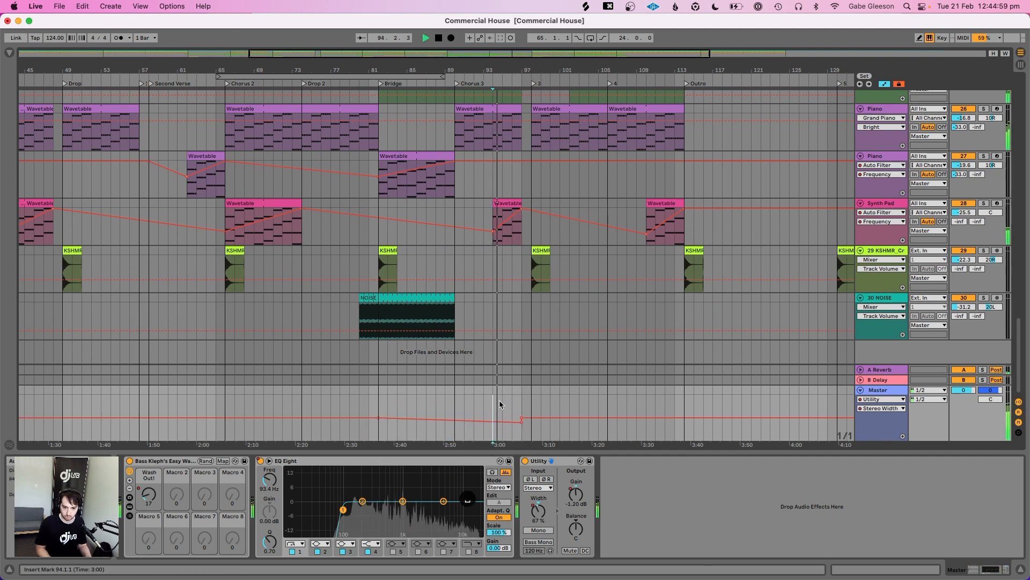
mouse_move(523, 424)
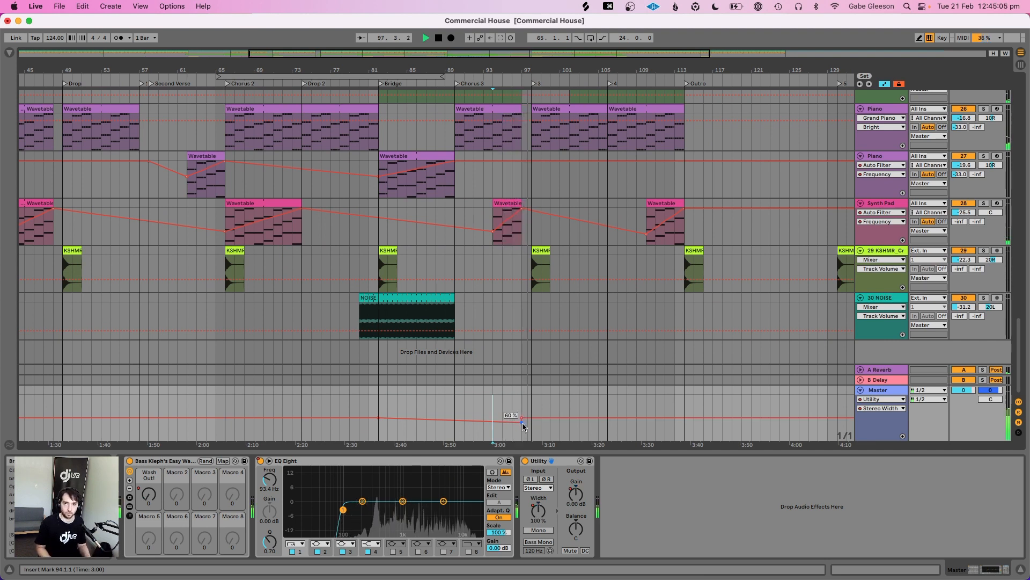
key(space)
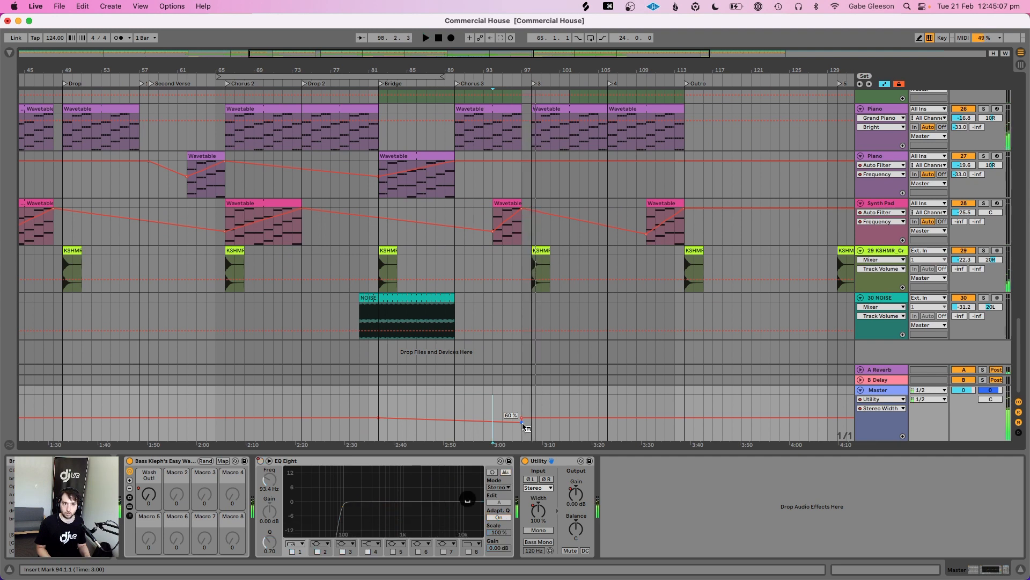
Set the Stereo Width ramp's end point at bar 97 to 75% and play from bar 94
right_click(524, 424)
click(566, 234)
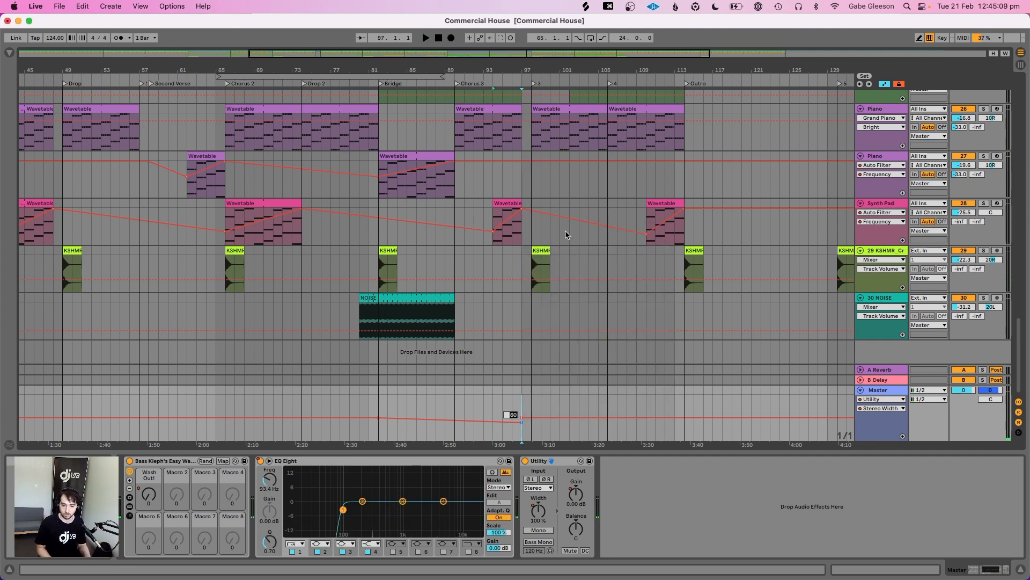
key(space)
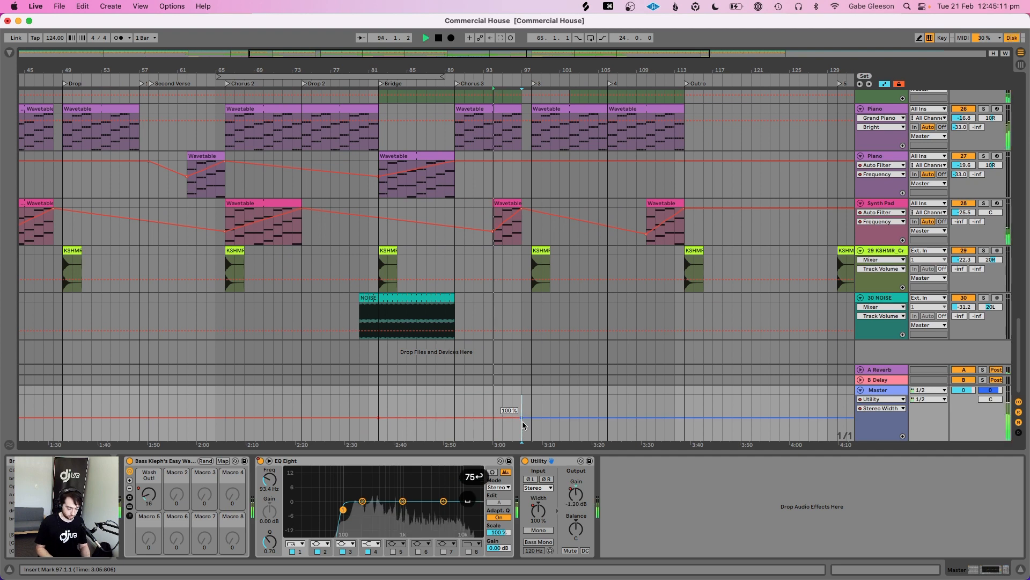
key(super+z)
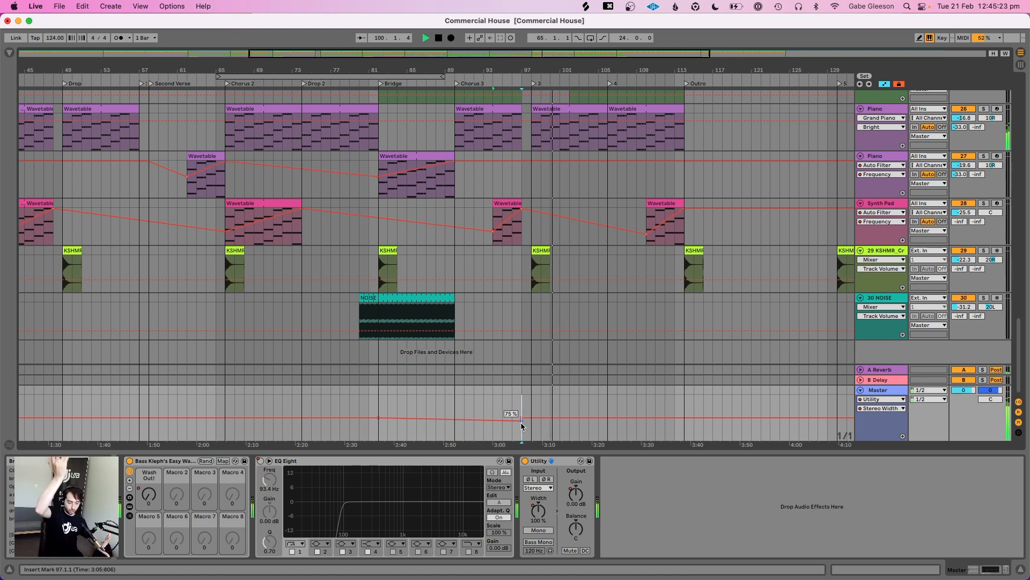
Add a Stereo Width ramp on the Master across Chorus 2, bars 66 to 74, falling to 75%, and play from Chorus 2
scroll(249, 329, left, 5)
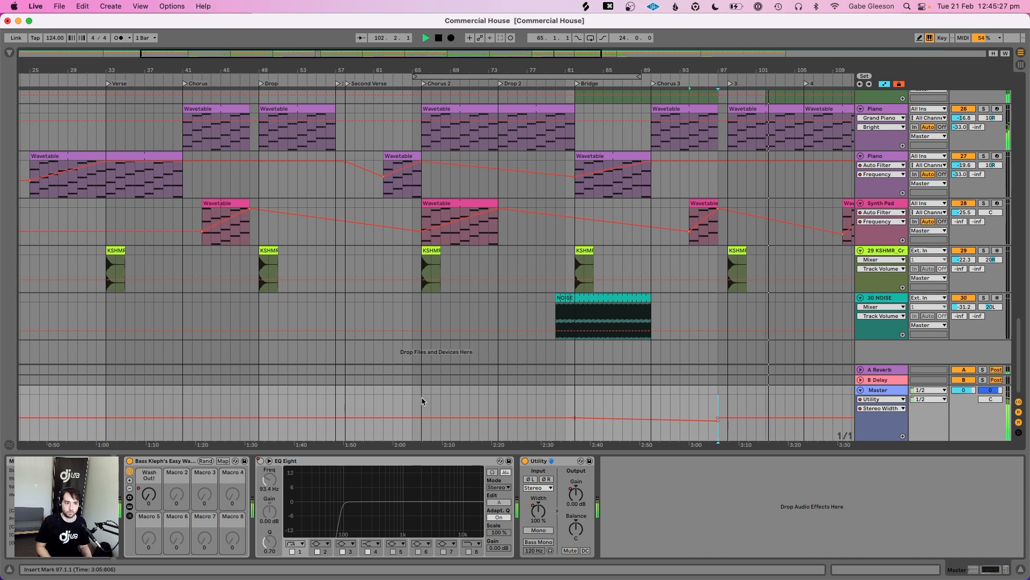
key(space)
drag(421, 406, 470, 429)
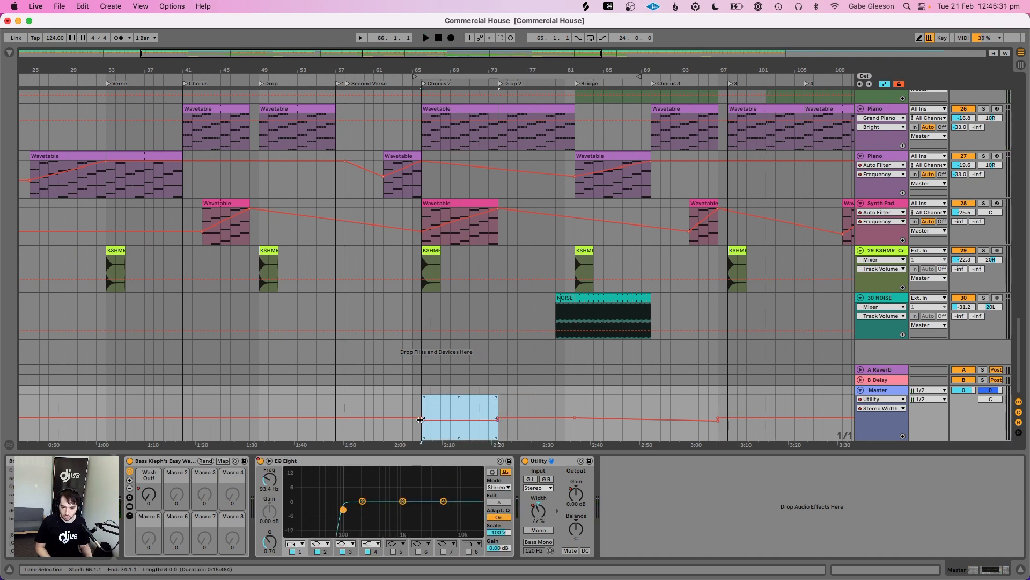
click(419, 403)
key(space)
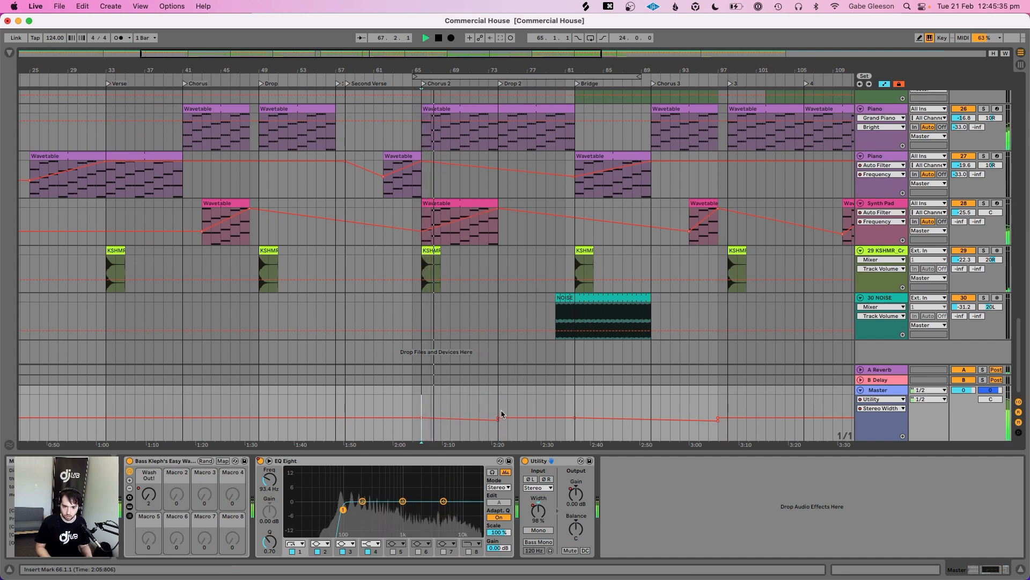
right_click(499, 424)
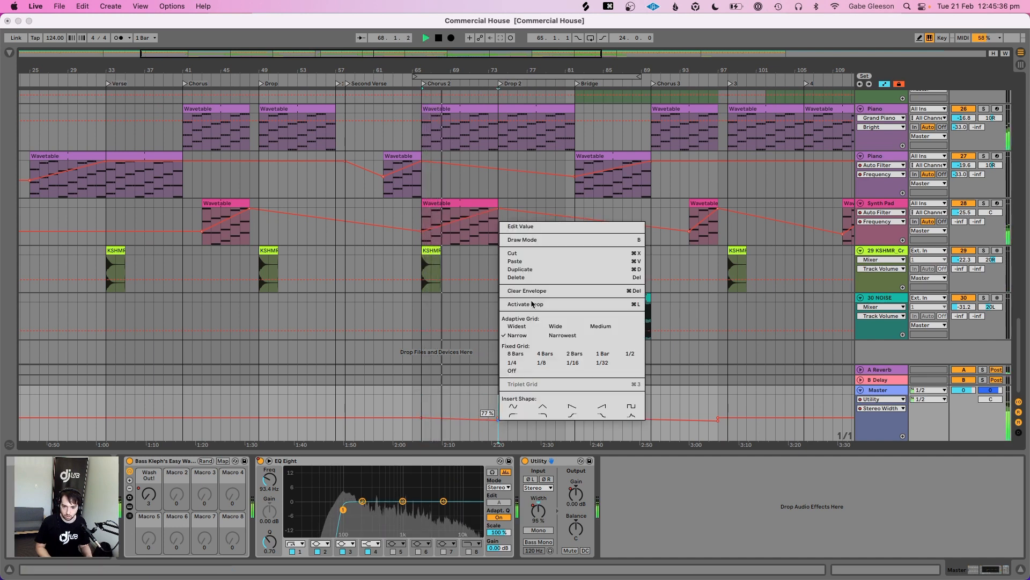
click(540, 227)
text(75)
key(Return)
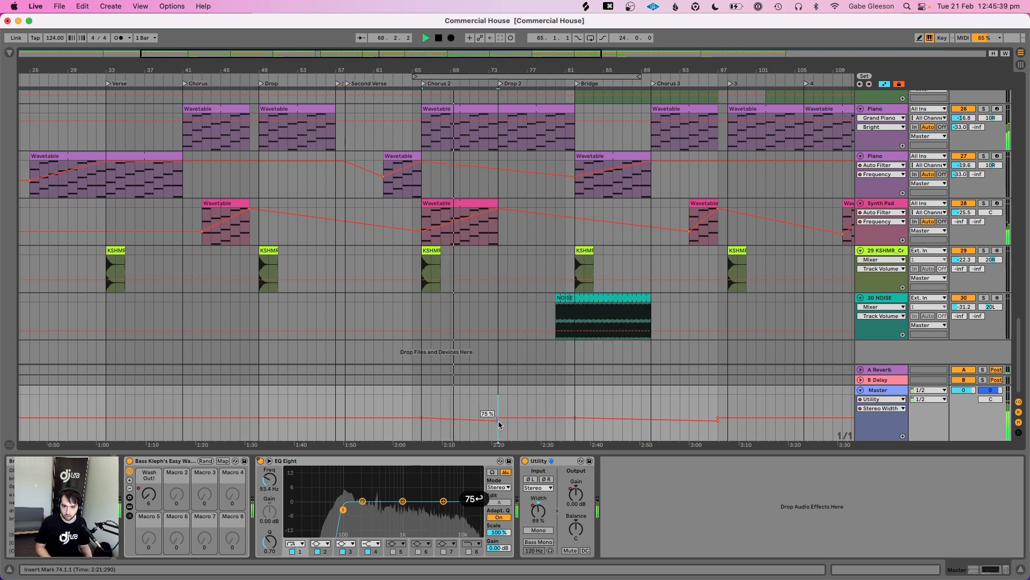
Add a Stereo Width ramp on the Master across the first Chorus, bars 41 to 48, falling to 75%
drag(184, 402, 228, 431)
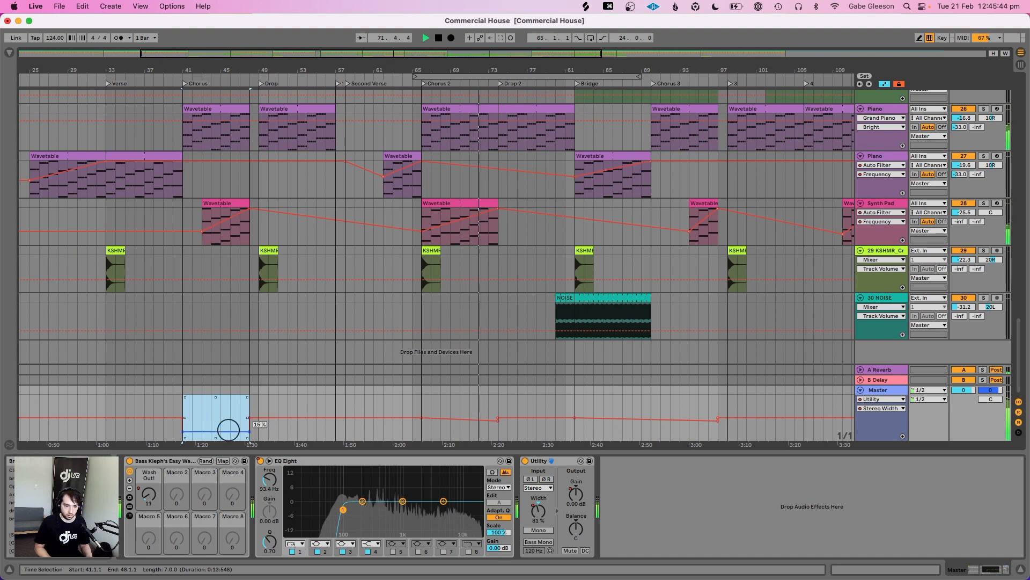
click(183, 431)
click(231, 426)
right_click(249, 430)
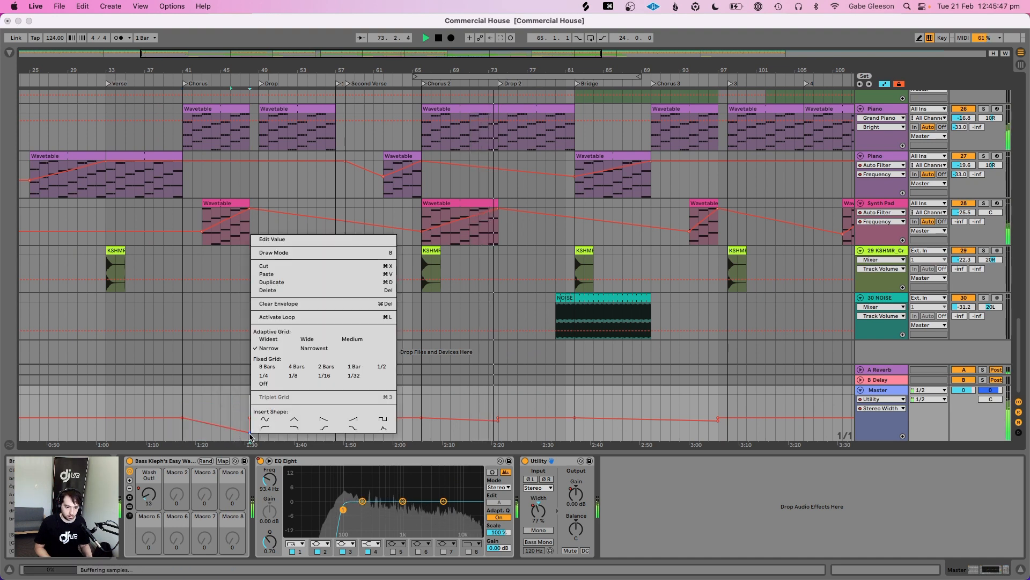
click(287, 240)
text(75)
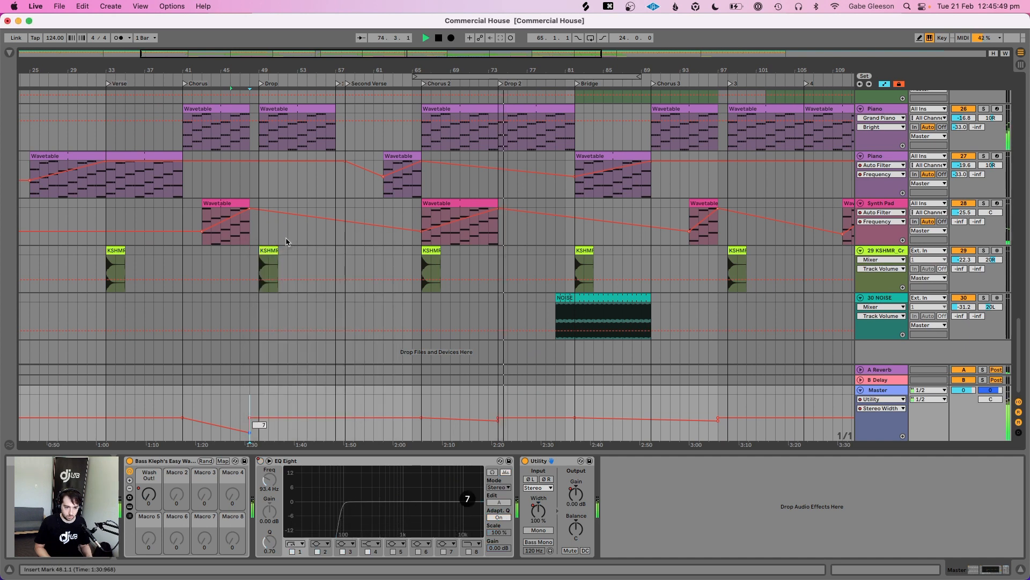
key(Return)
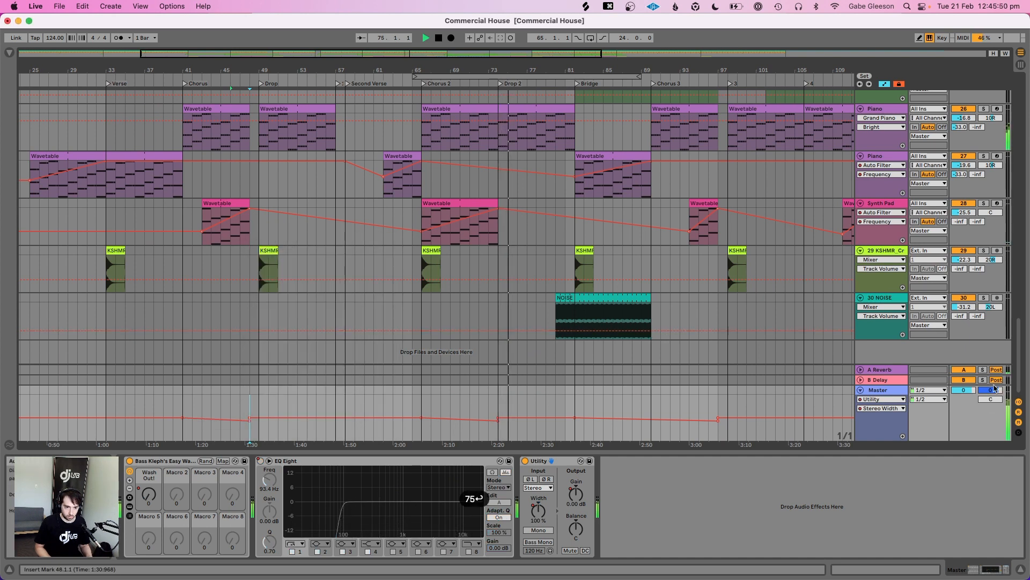
Show the Master Utility's Gain automation and shape a ramp across Chorus 2, bars 66 to 74, falling to about -13.3 dB
click(890, 408)
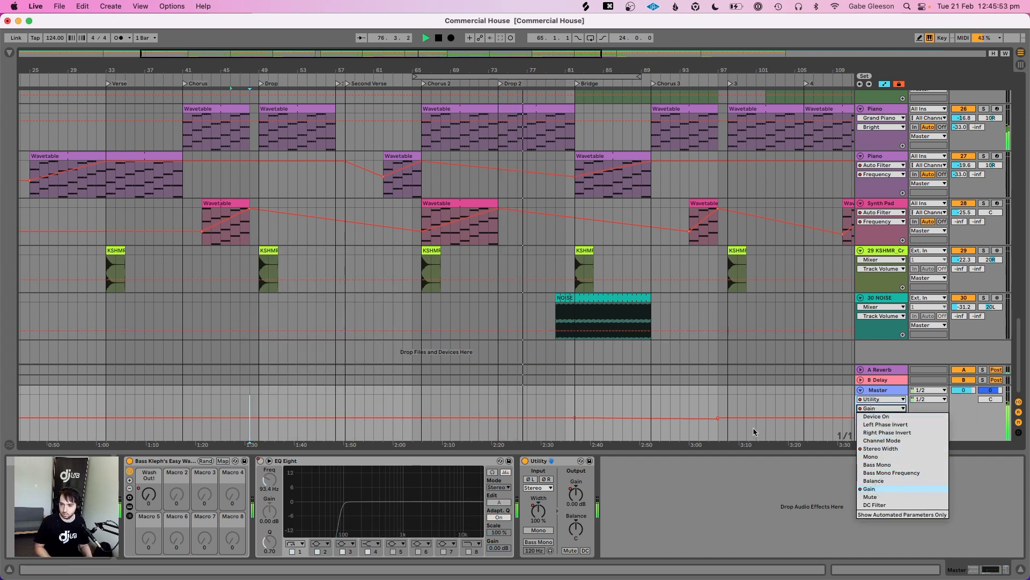
click(886, 488)
drag(421, 406, 498, 409)
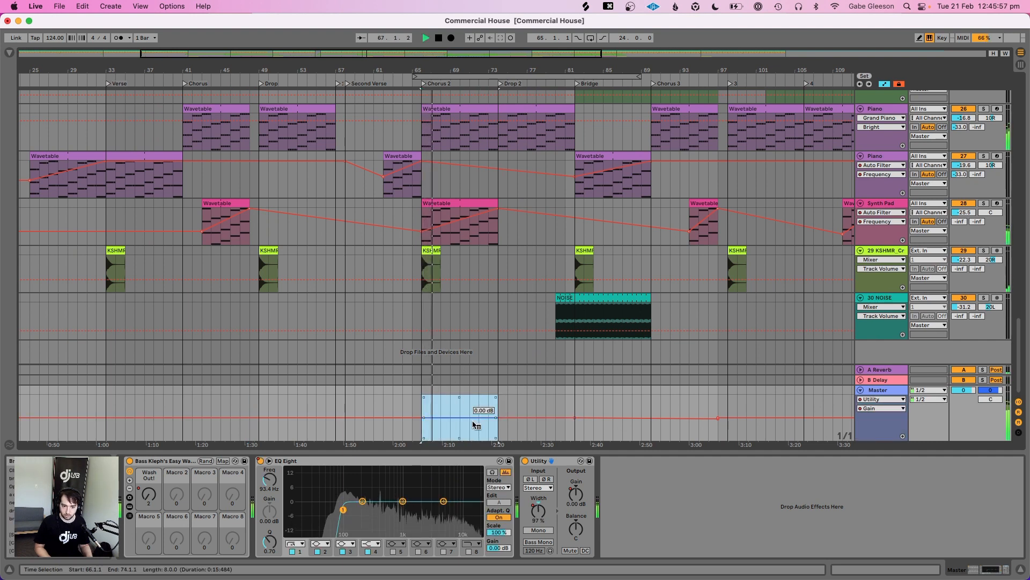
right_click(474, 439)
click(442, 424)
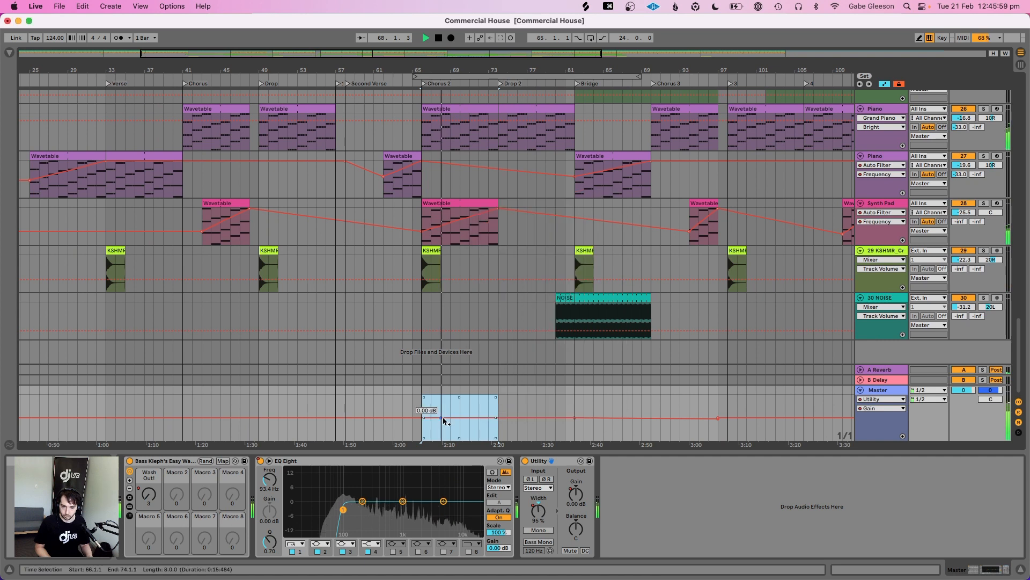
drag(444, 420, 444, 427)
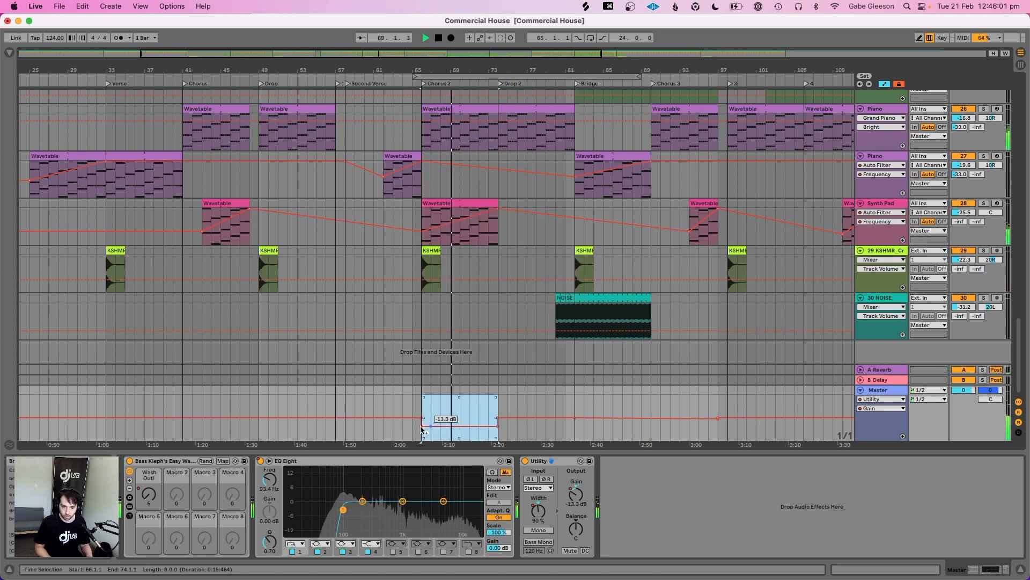
click(421, 426)
click(487, 418)
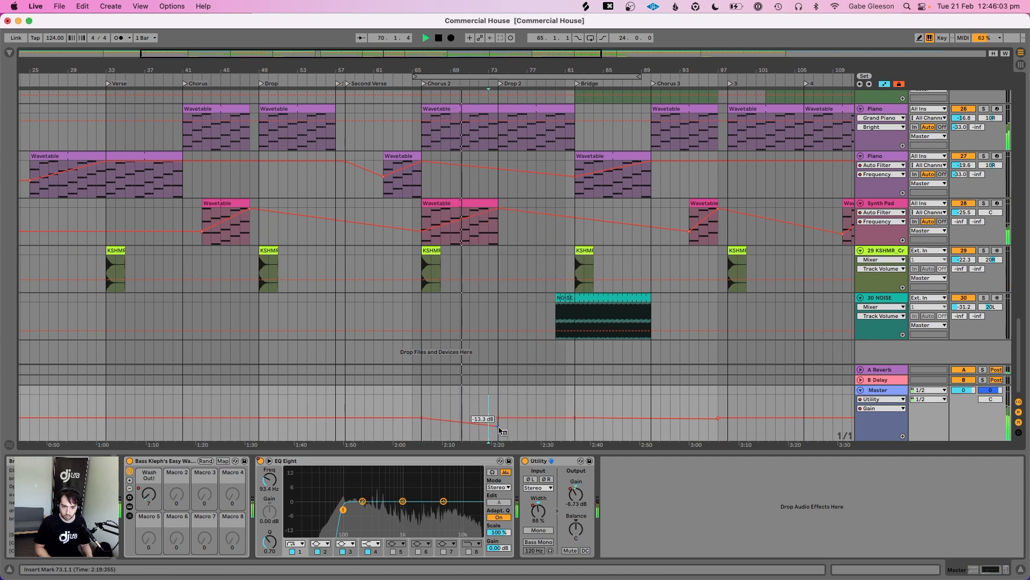
Set the Gain ramp's end point at bar 74 to -1.5 dB
right_click(499, 427)
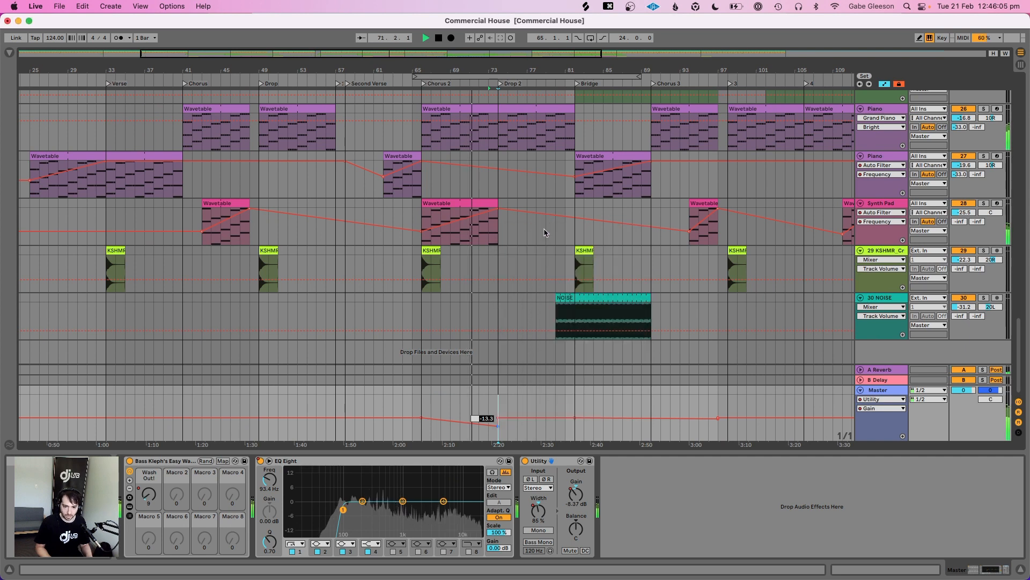
click(545, 233)
text(-1.5)
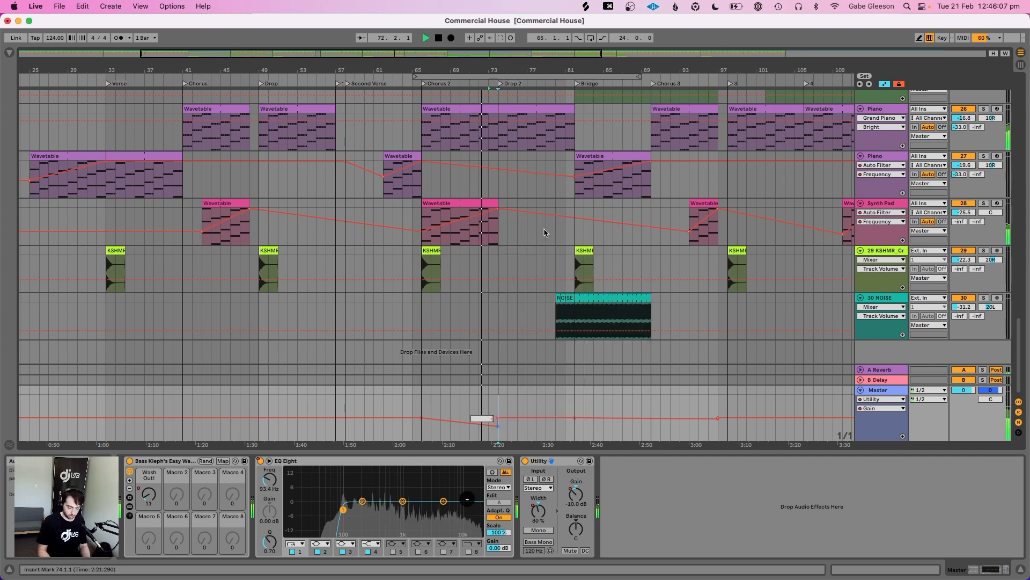
key(Return)
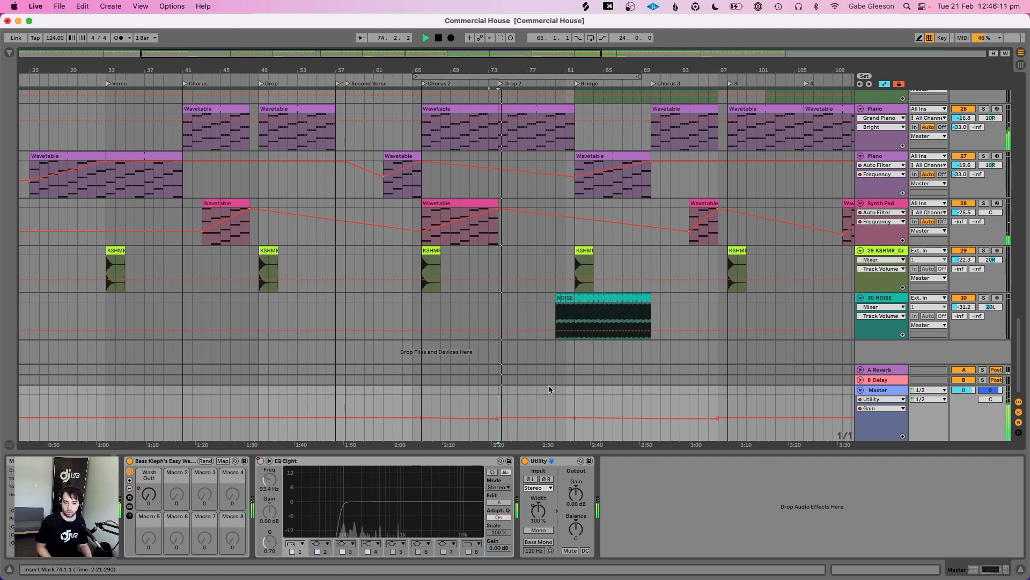
click(485, 401)
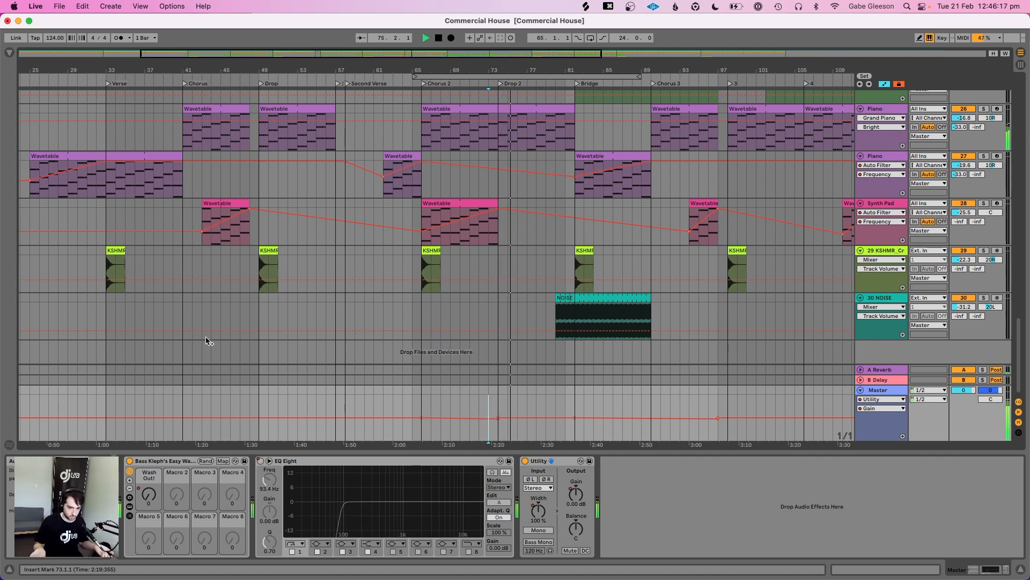
Shape a Master Gain ramp from the Verse at bar 33 to the Drop at bar 49, falling to about -42.6 dB
drag(183, 400, 251, 408)
click(108, 404)
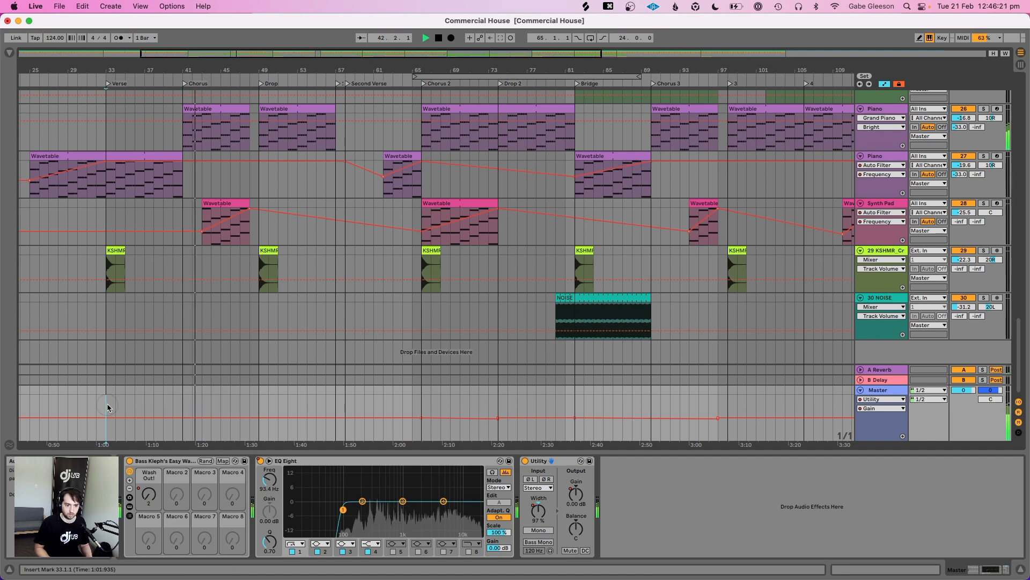
drag(107, 404, 251, 415)
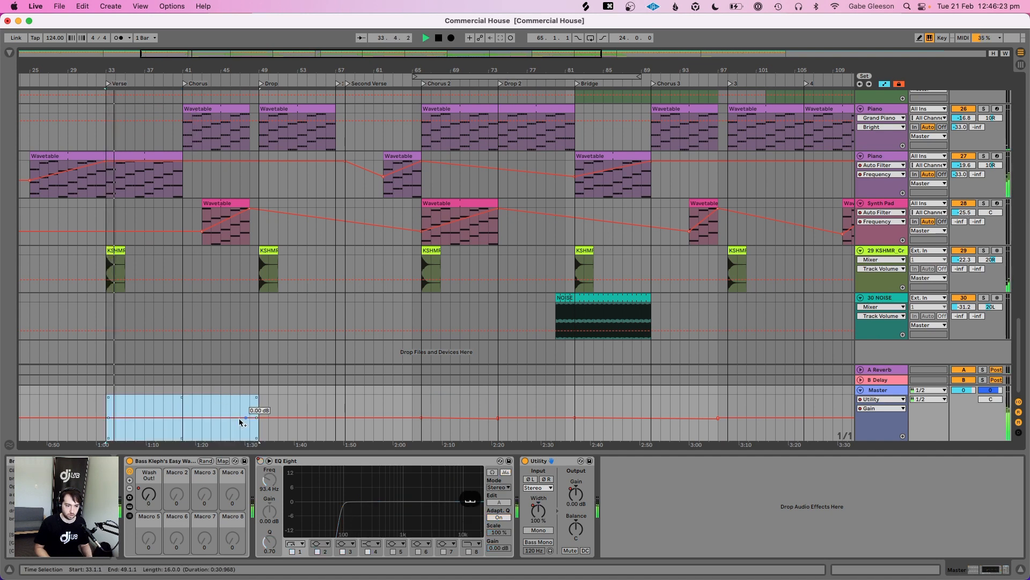
right_click(237, 428)
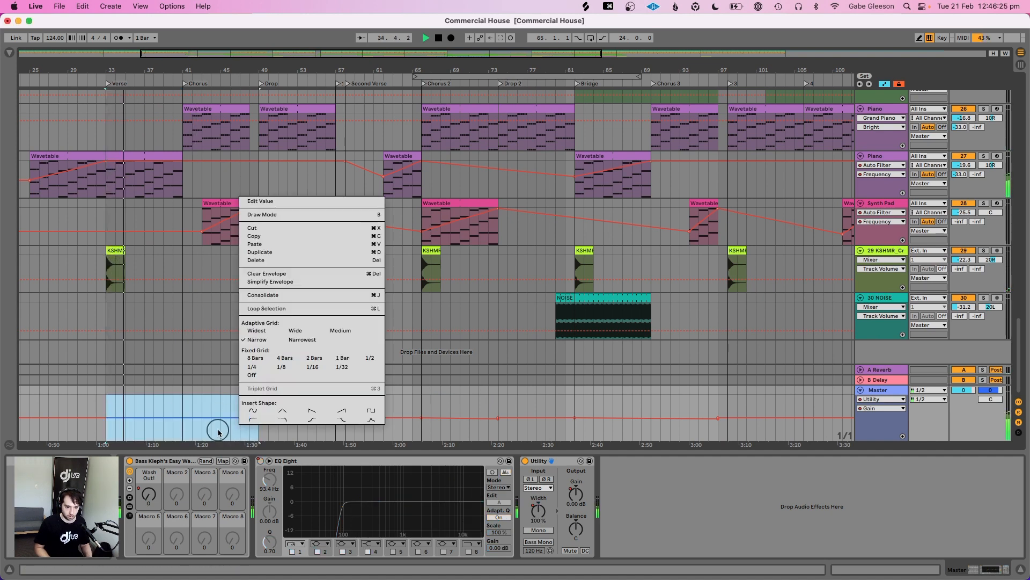
click(220, 430)
drag(220, 430, 218, 436)
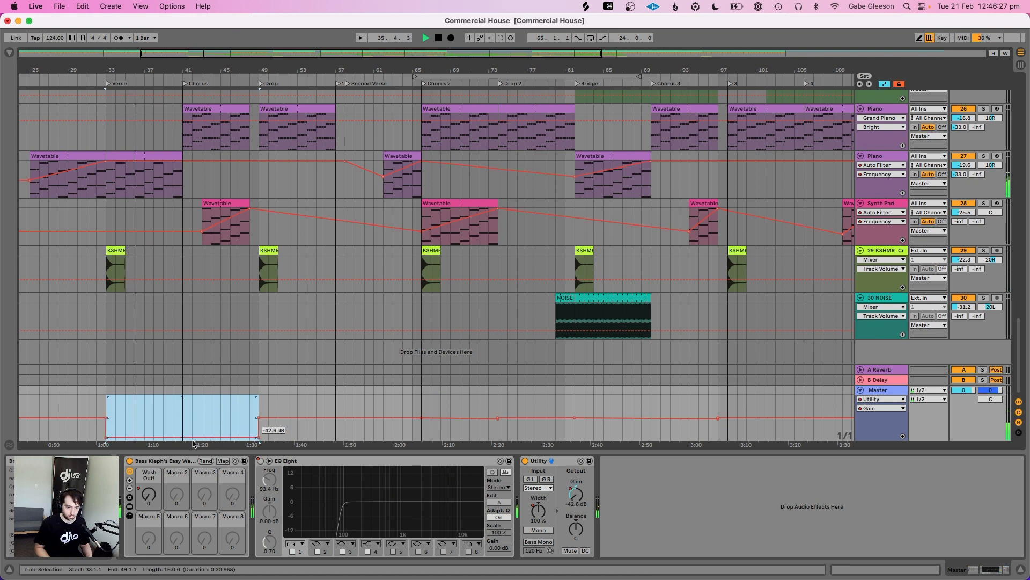
click(145, 416)
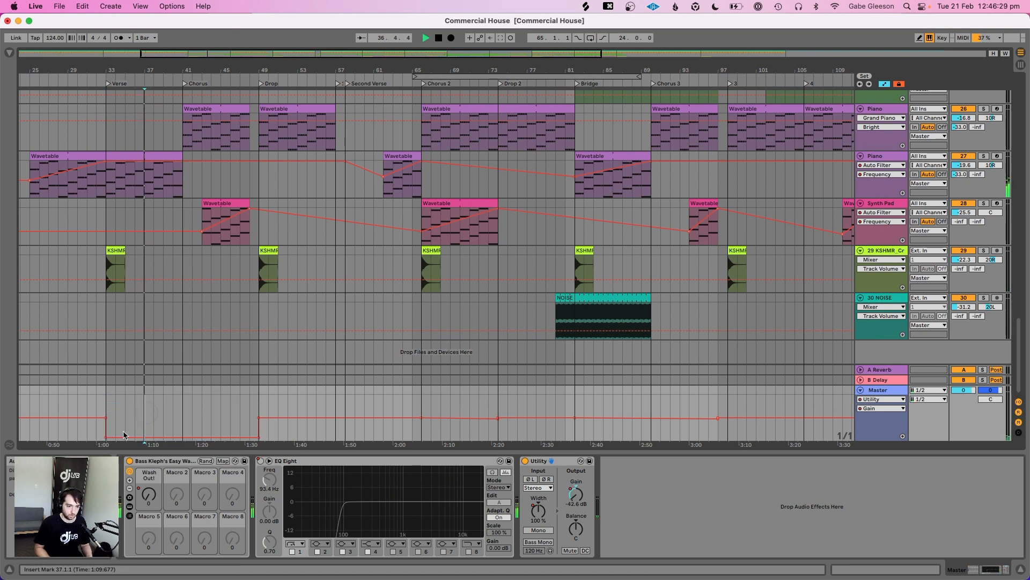
drag(106, 437, 258, 438)
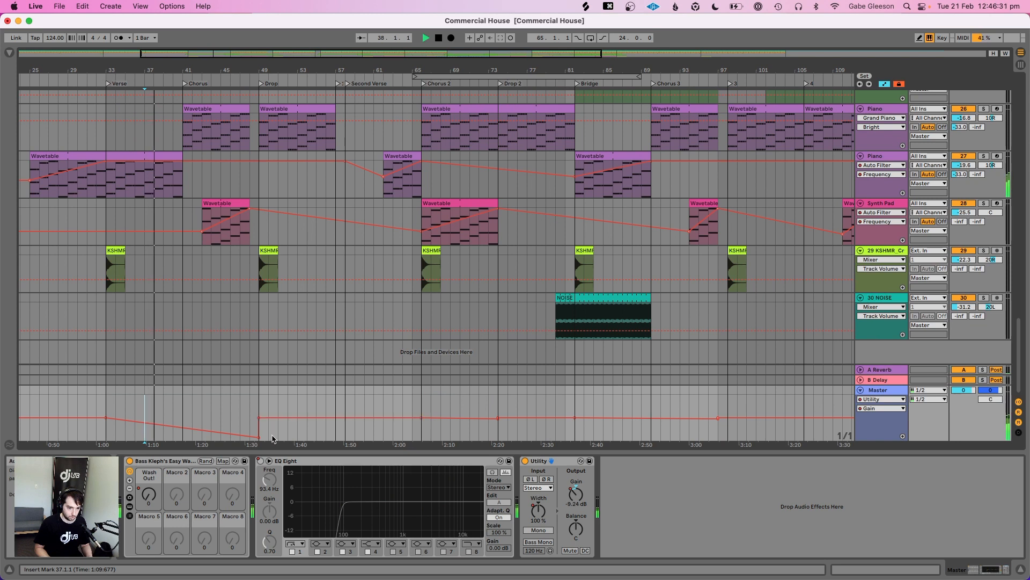
Set the Gain ramp's end point at bar 49 to -1.5 dB
right_click(261, 238)
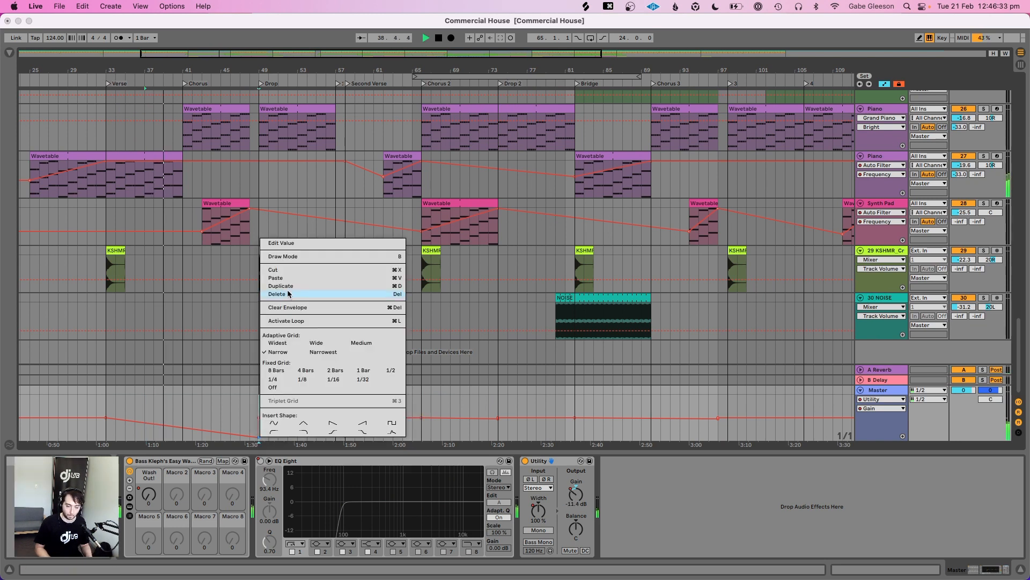
click(285, 243)
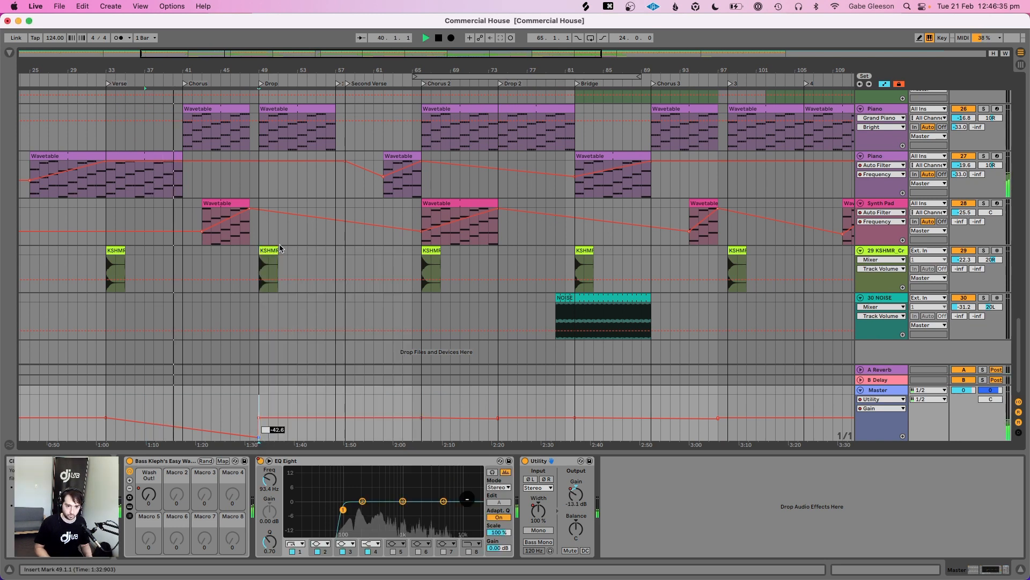
text(-1.5)
key(Return)
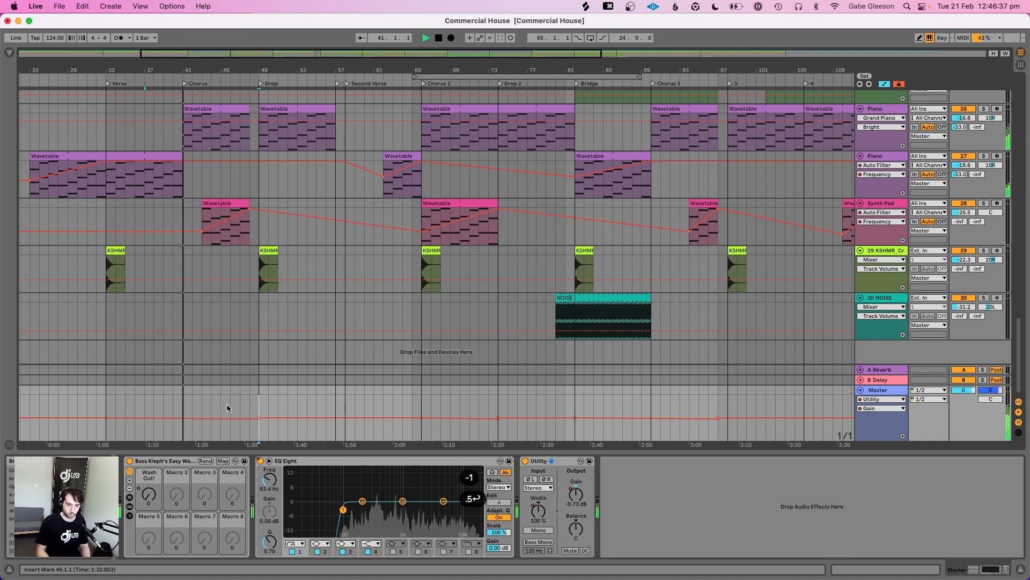
Extend the Master's first Stereo Width ramp so it starts falling at bar 33 and runs through the Chorus to bar 48
click(883, 408)
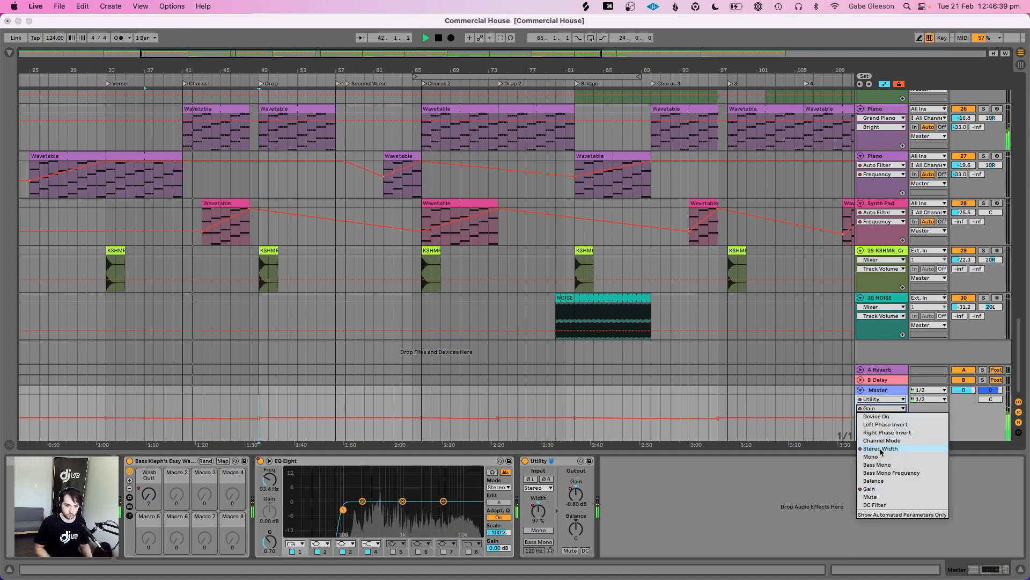
click(882, 448)
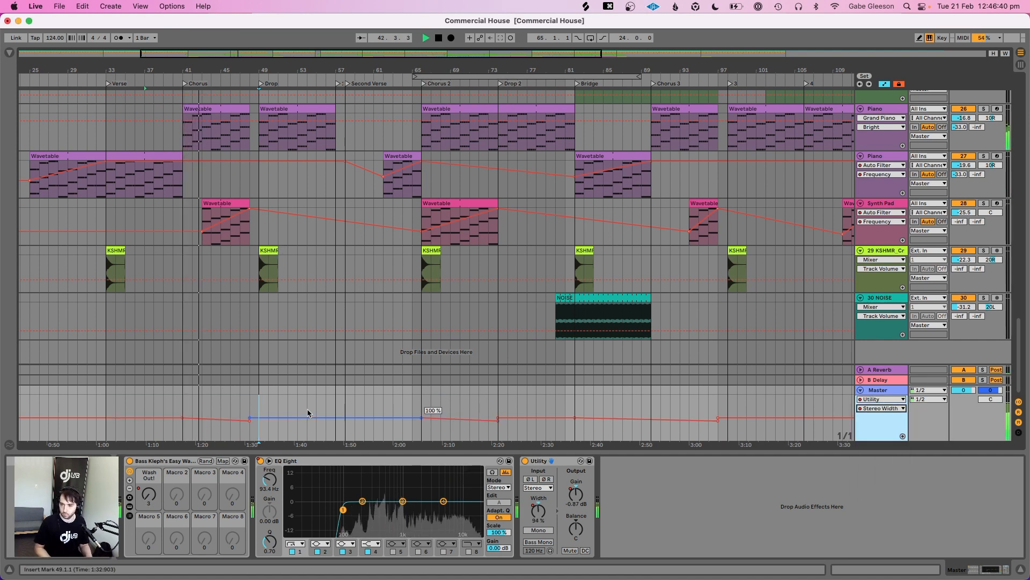
click(108, 400)
drag(145, 405, 157, 439)
key(super+z)
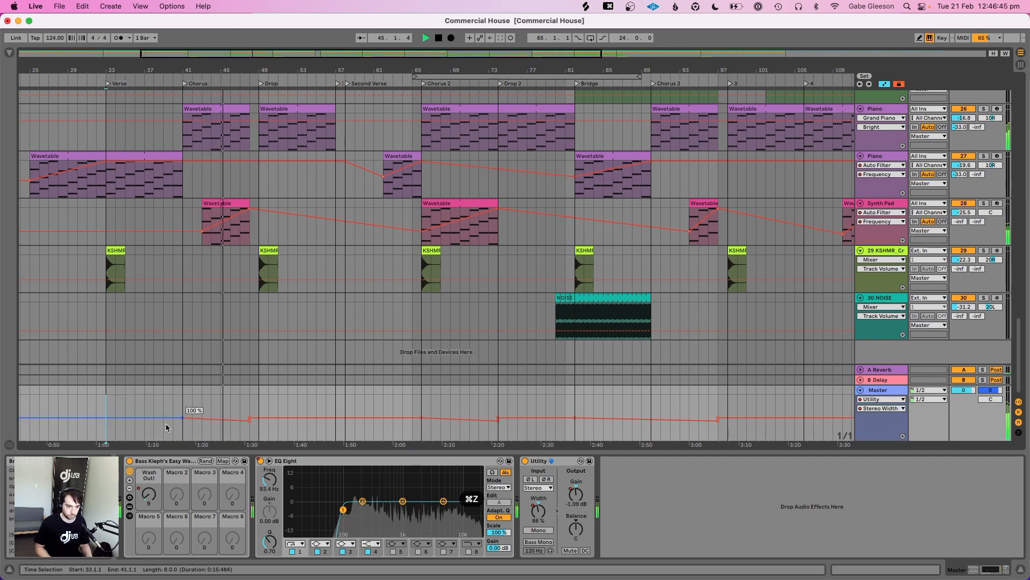
drag(108, 428, 168, 441)
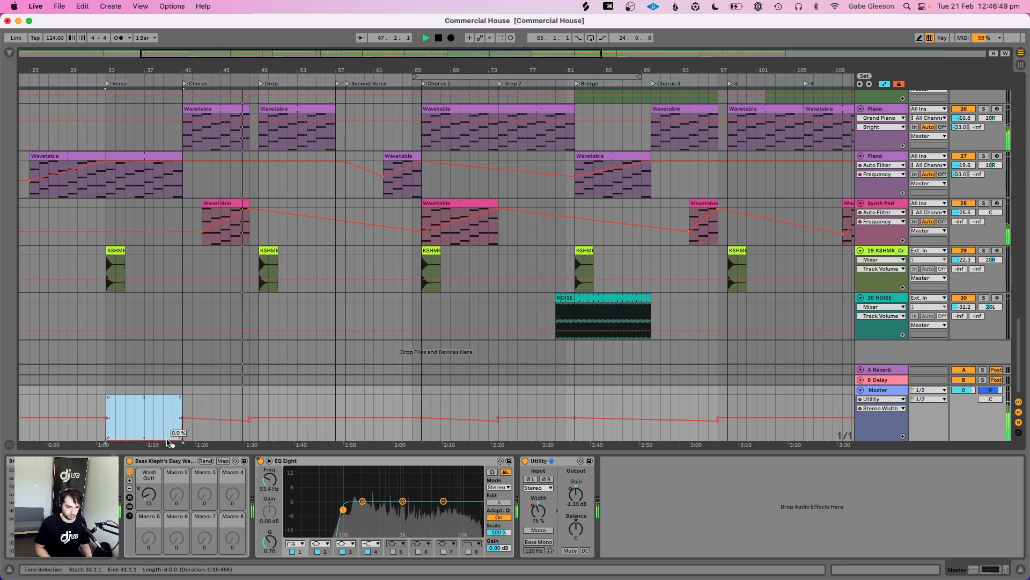
click(125, 424)
click(107, 440)
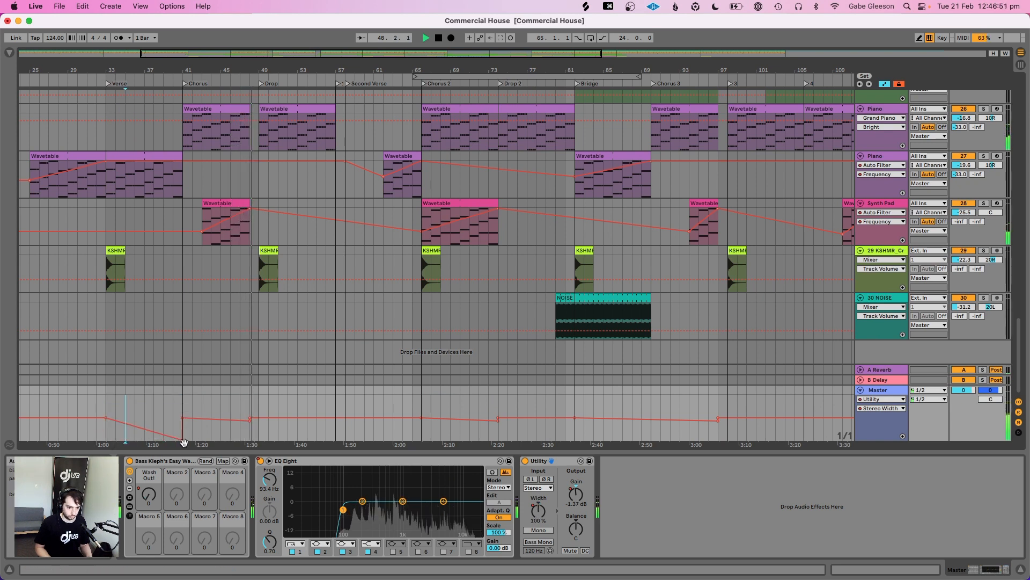
click(182, 440)
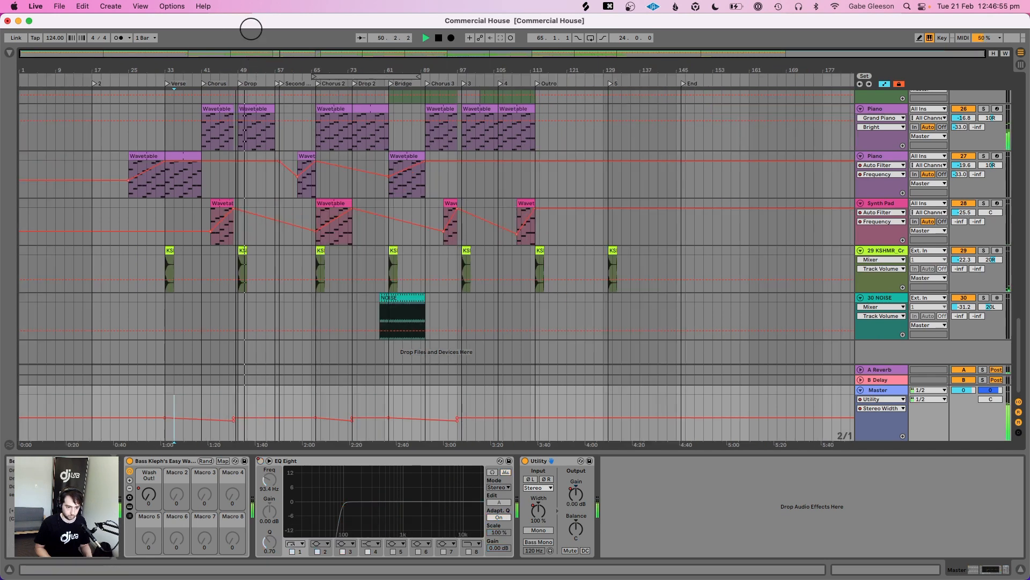
Save the set and audition the transition into the Second Verse by playing the drum-fill track's range from bar 57 to 59
drag(252, 70, 236, 71)
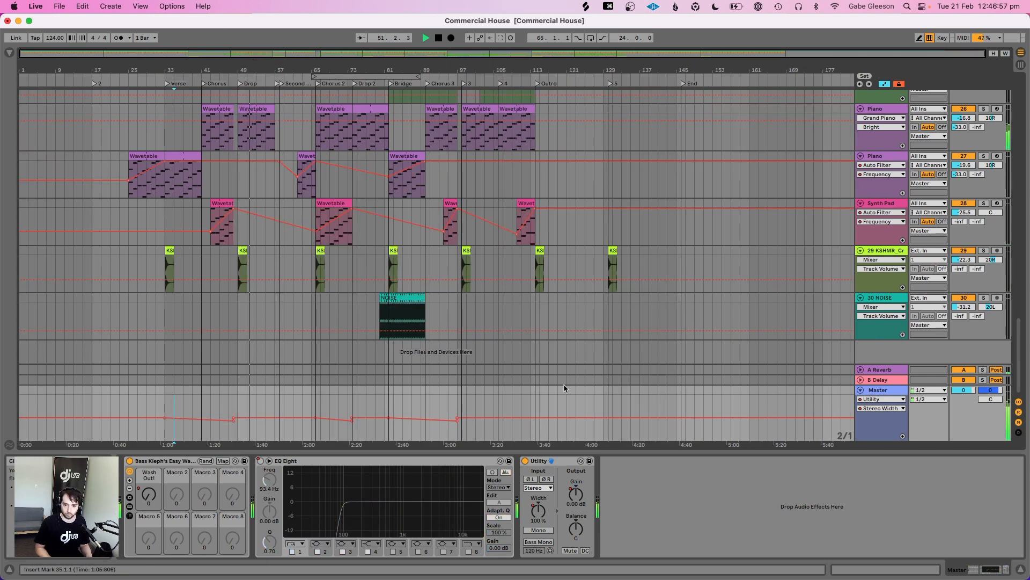
key(super+s)
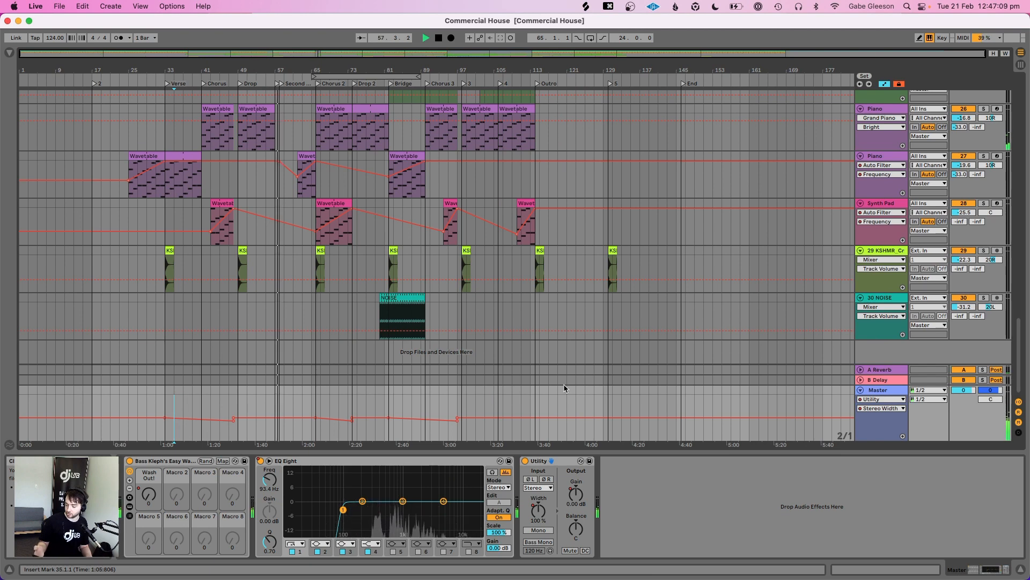
scroll(302, 199, up, 15)
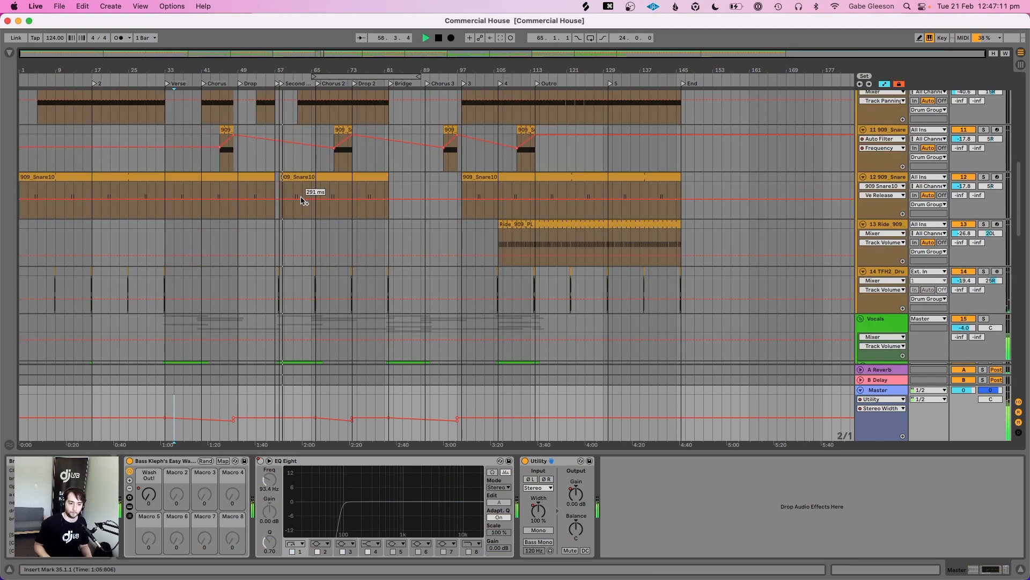
scroll(301, 200, up, 2)
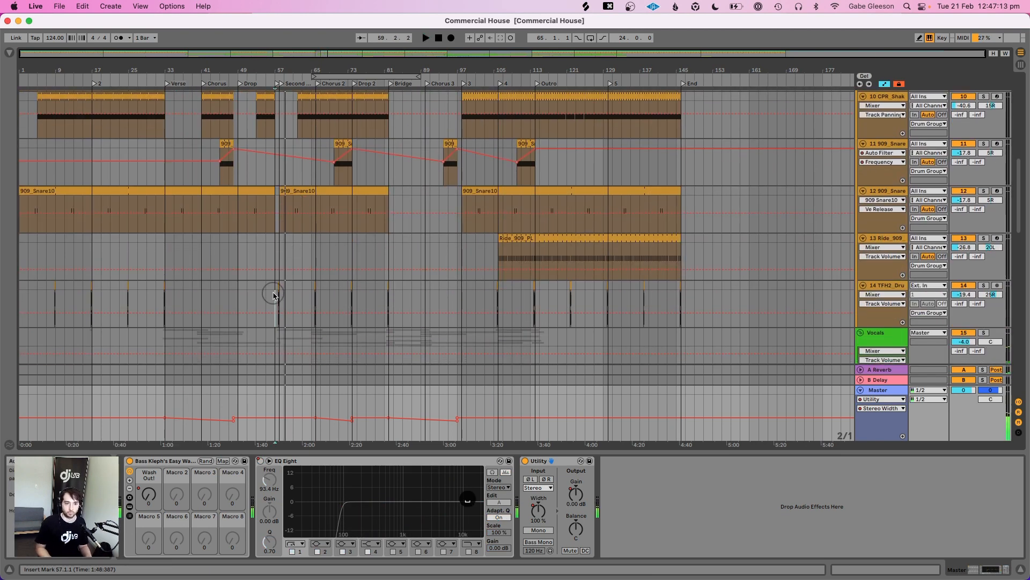
drag(274, 295, 285, 287)
key(space)
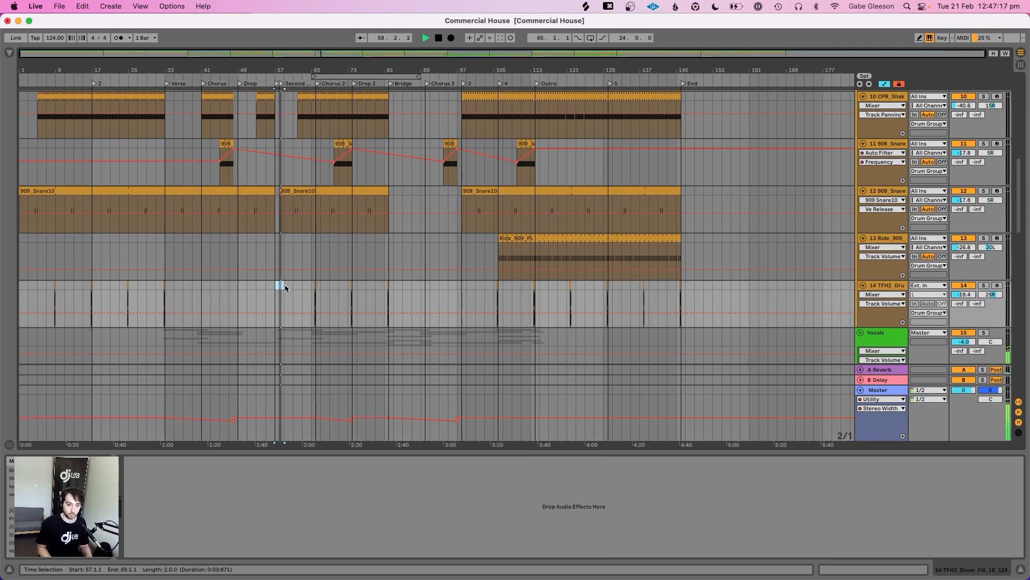
Look over the arrangement's tracks and play the whole song from bar 1
scroll(285, 288, down, 10)
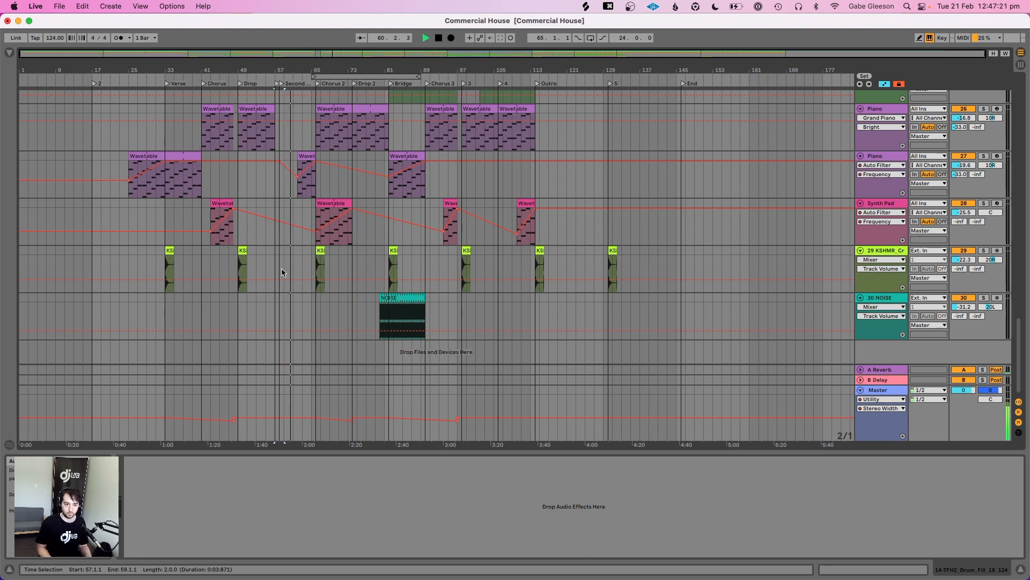
scroll(281, 272, up, 15)
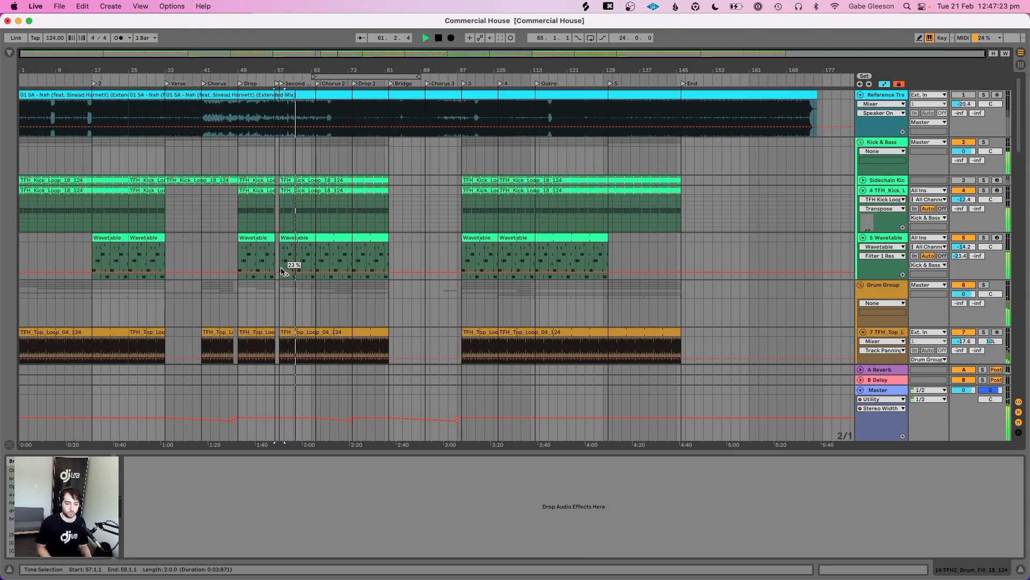
key(space)
click(36, 96)
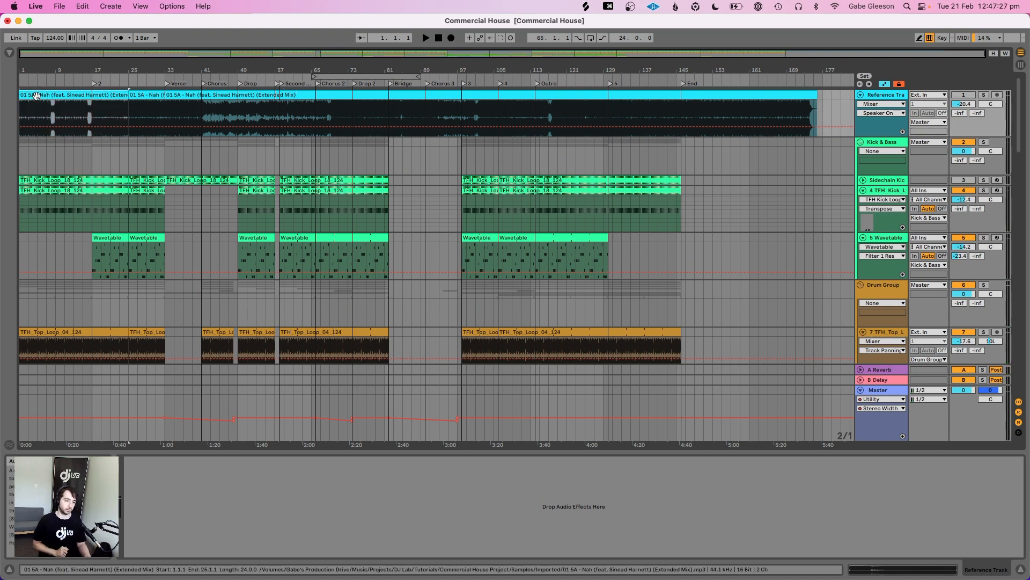
key(space)
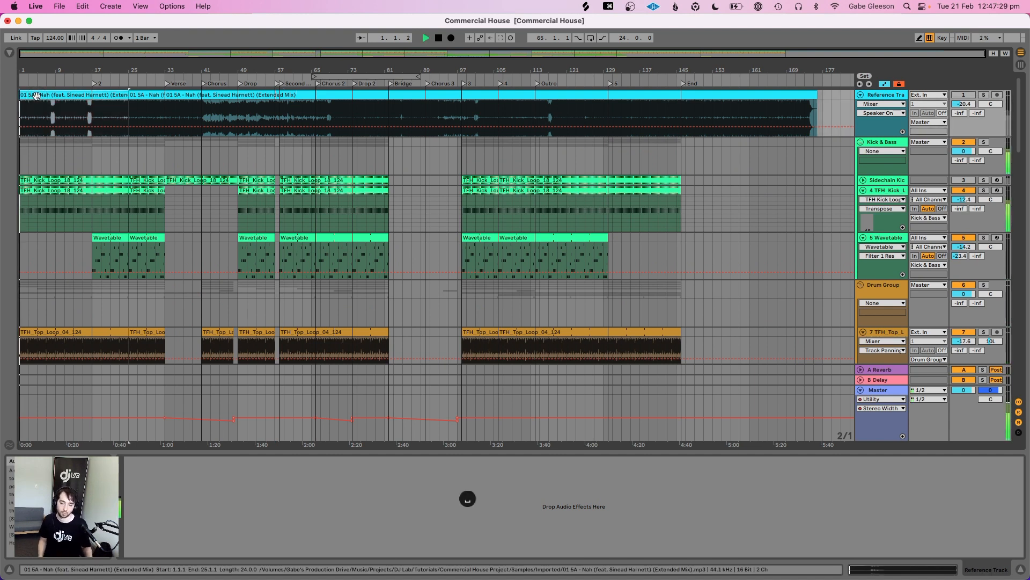
Save the set and extend the opening TFH Top Loop clip over bars 25 to 33, so one clip spans bars 1 to 33
key(super+s)
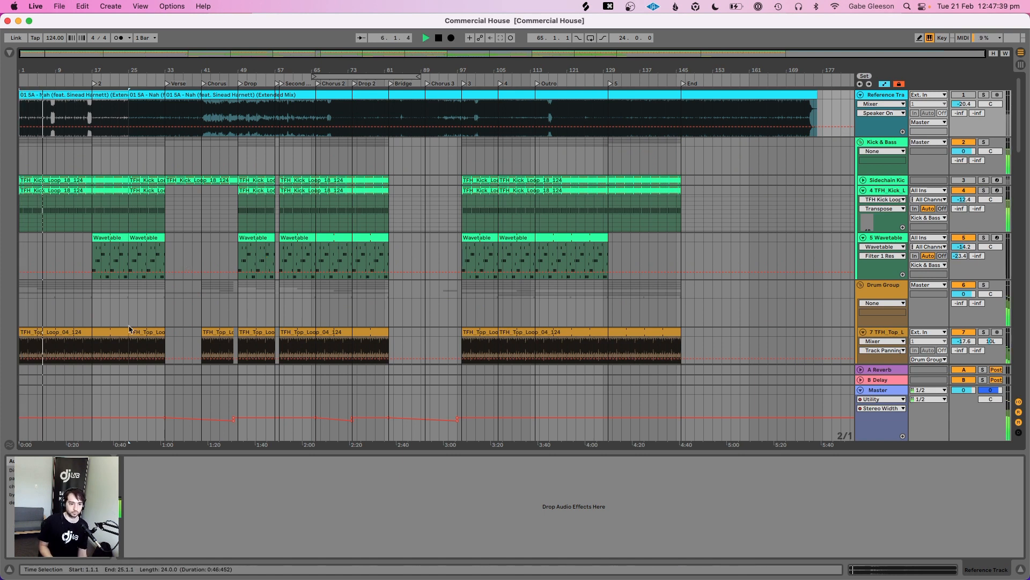
drag(129, 331, 164, 331)
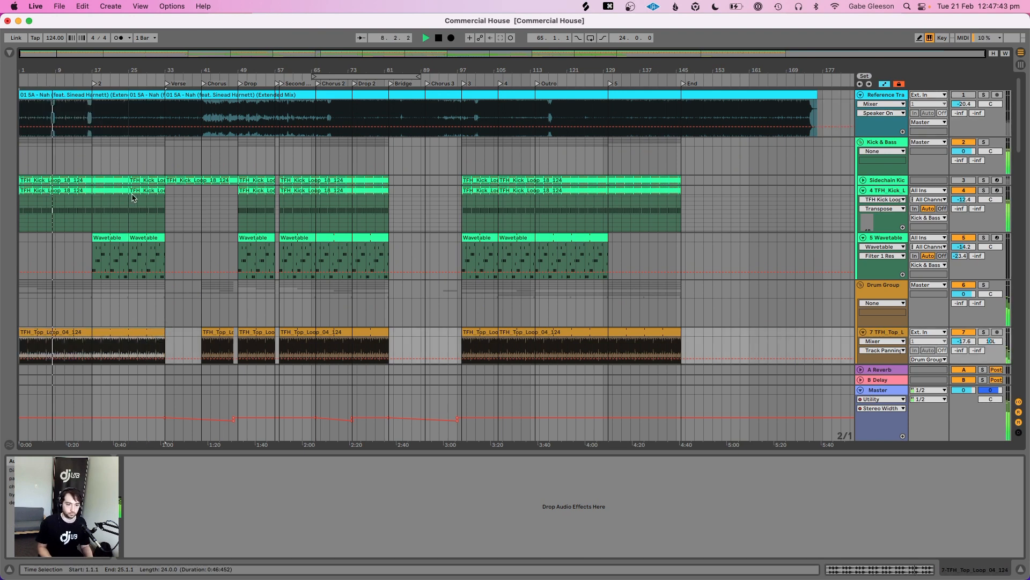
Extend the opening TFH Kick Loop clip on track 4 over bars 25 to 33, so one clip spans bars 1 to 33
click(159, 193)
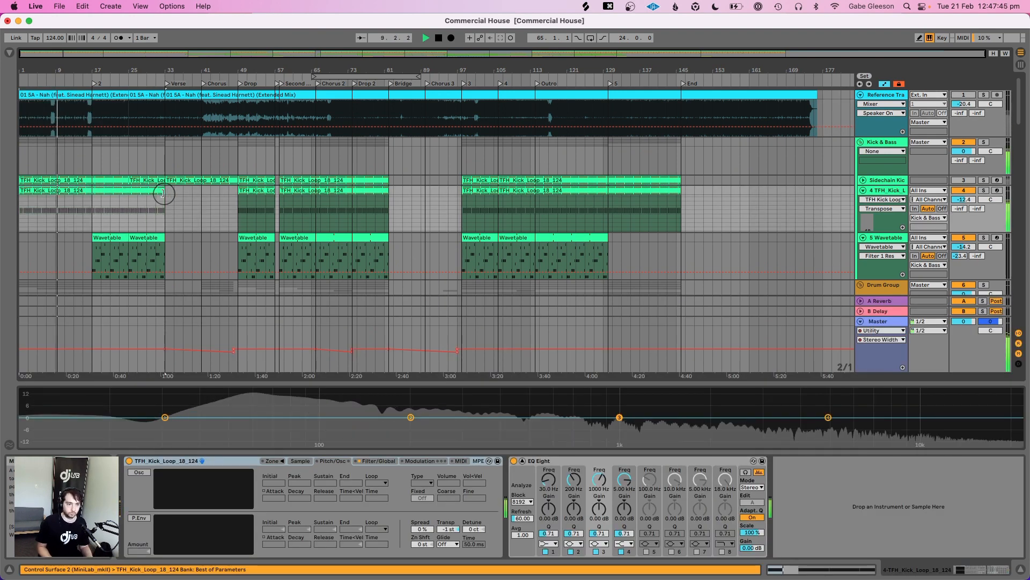
Look over all tracks from Kick & Bass down to NOISE while the intro plays up to the Verse
scroll(247, 290, down, 15)
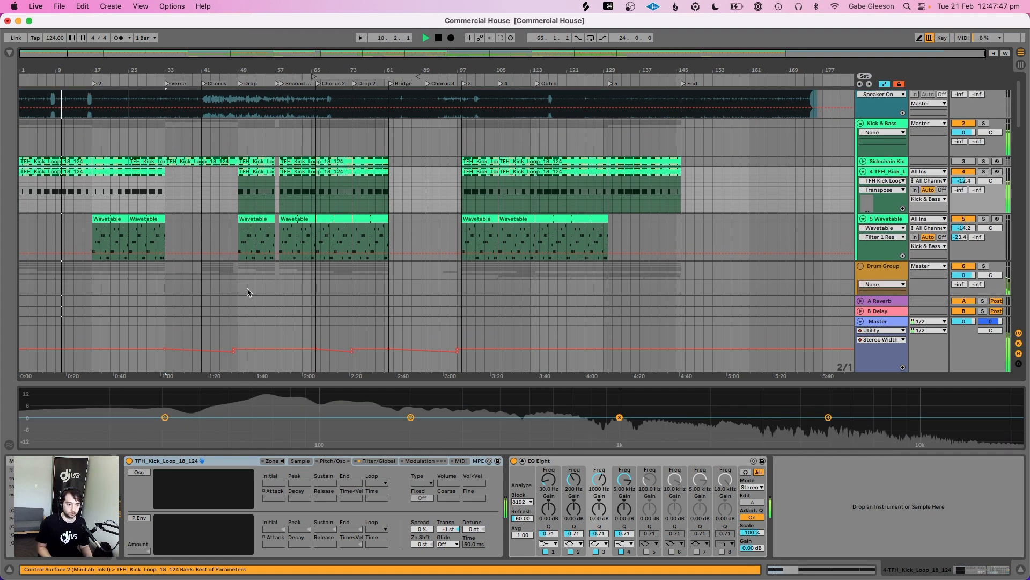
scroll(248, 292, up, 10)
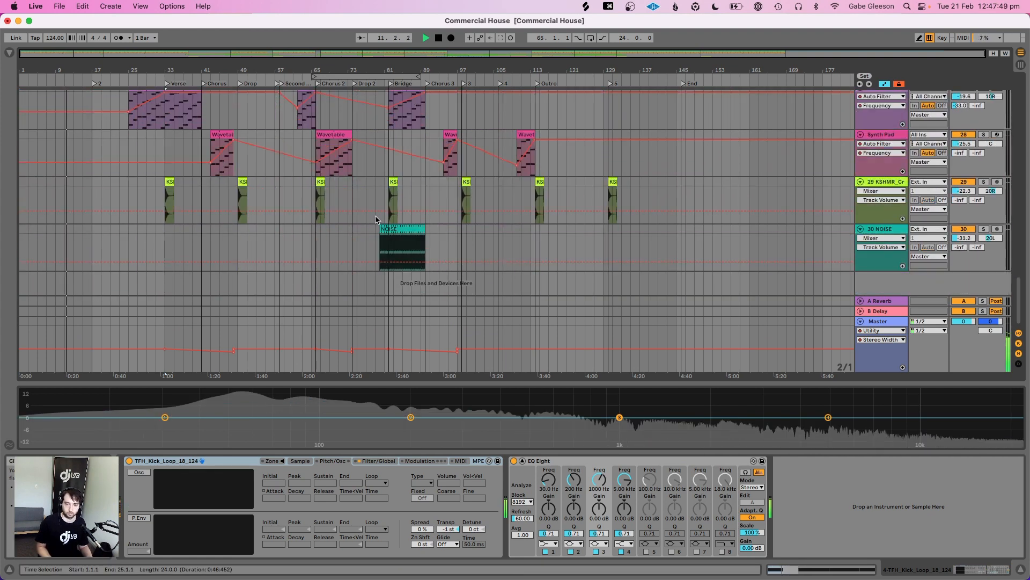
scroll(378, 221, down, 3)
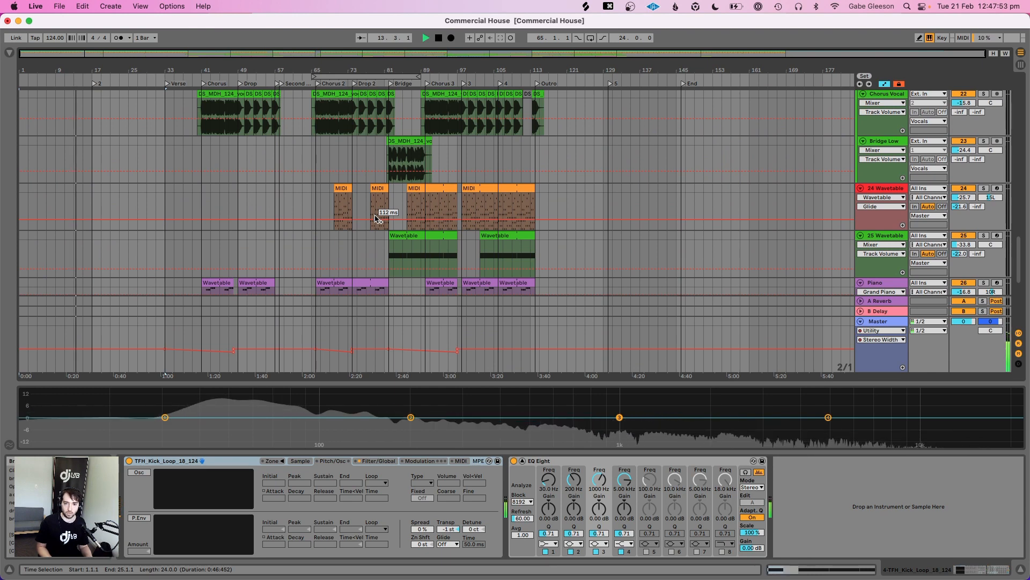
scroll(376, 219, down, 5)
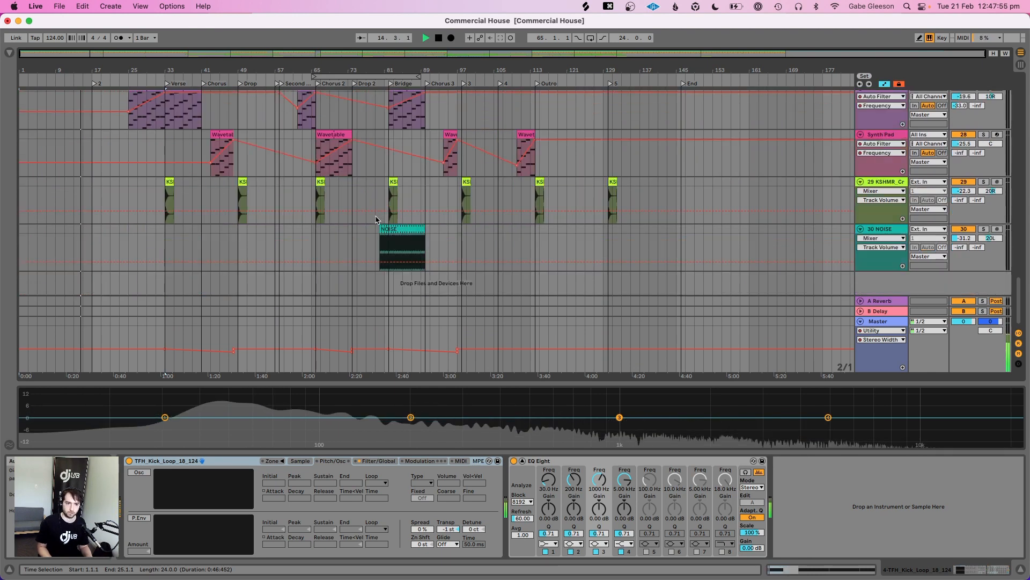
scroll(376, 219, up, 4)
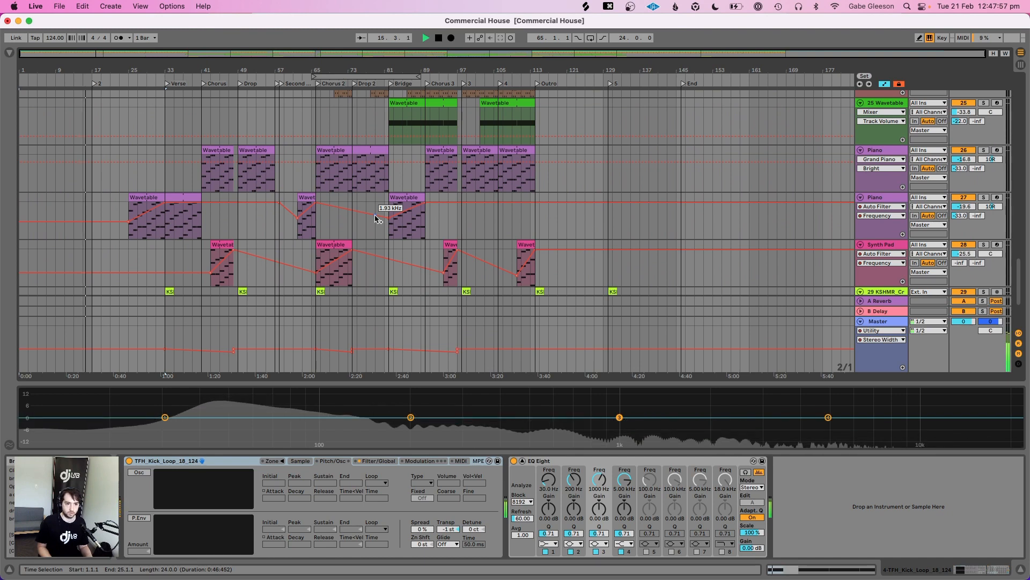
scroll(376, 219, up, 15)
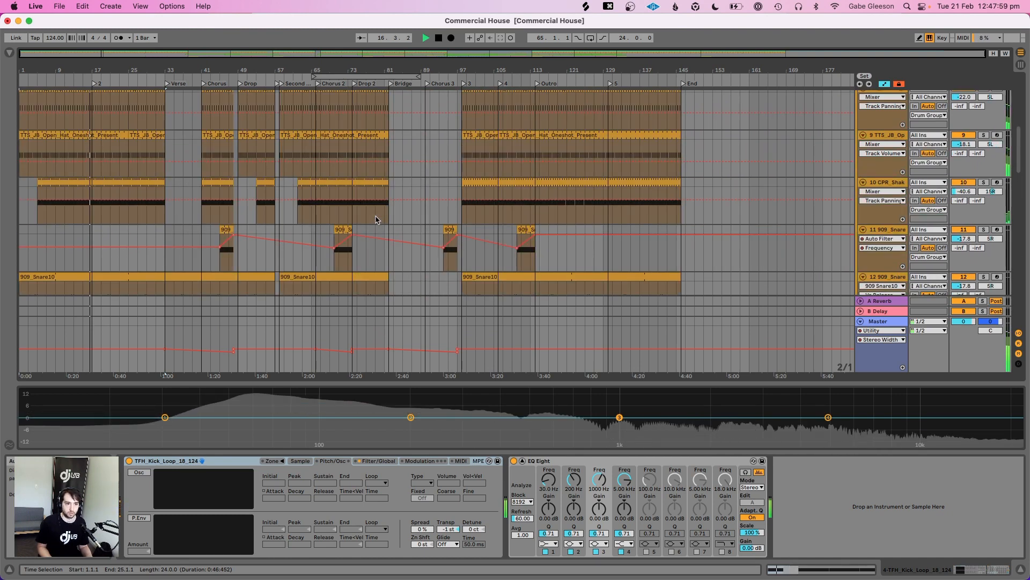
scroll(376, 219, up, 5)
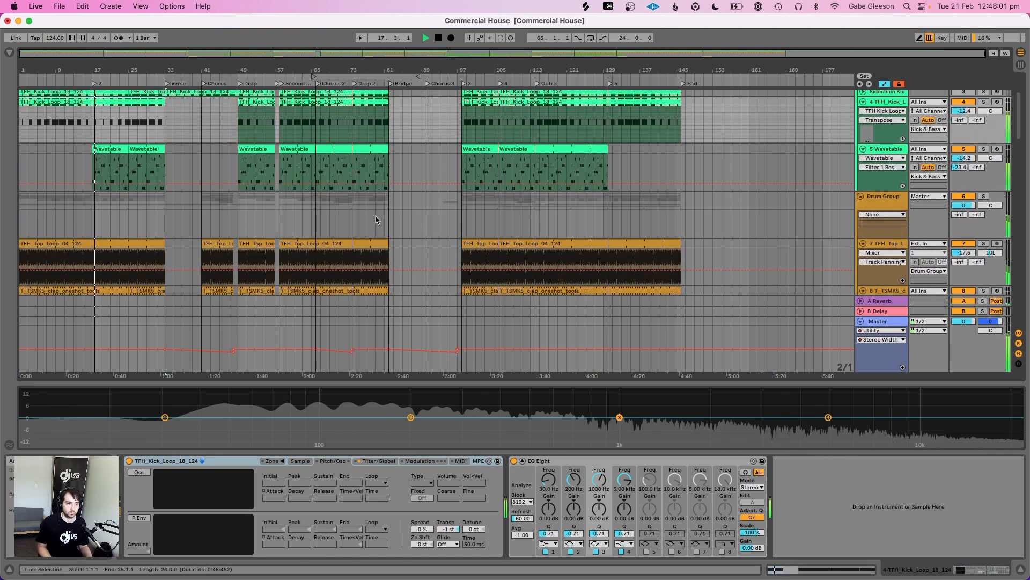
scroll(377, 220, up, 3)
scroll(376, 219, down, 15)
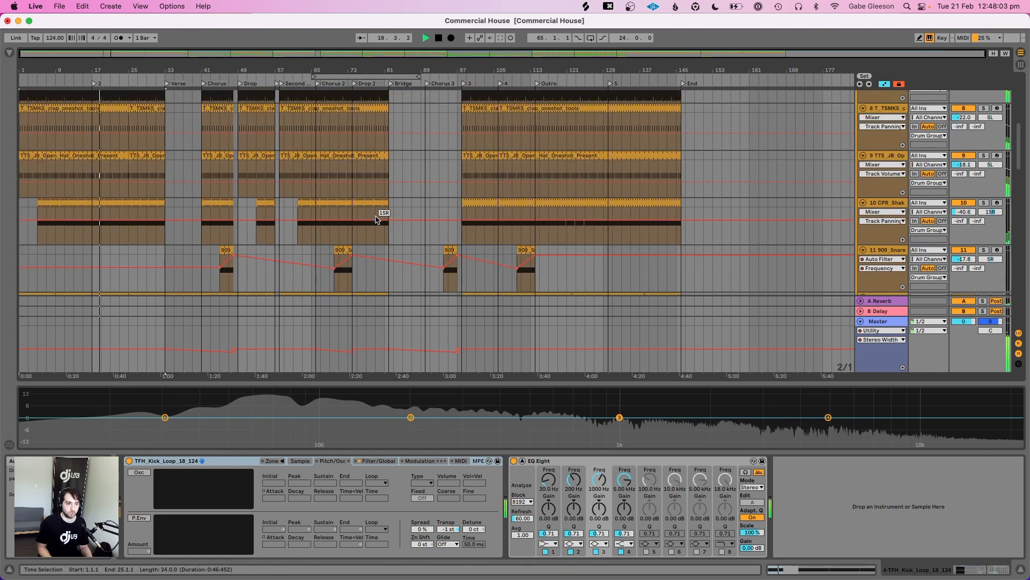
scroll(377, 219, down, 5)
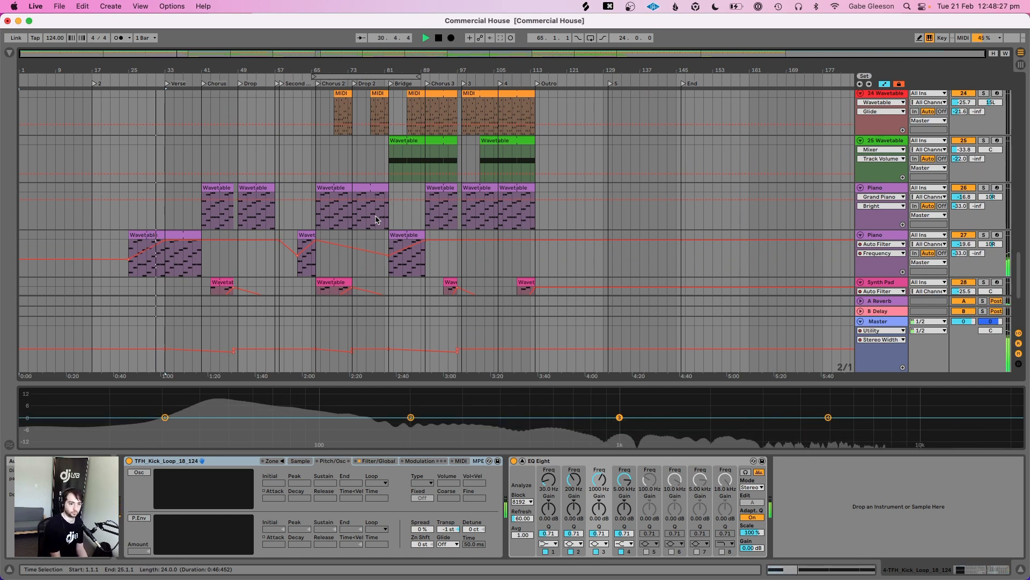
Copy the Bridge's NOISE clip with a bar of margin on each side and paste it at bar 31, before the Verse
scroll(376, 219, down, 5)
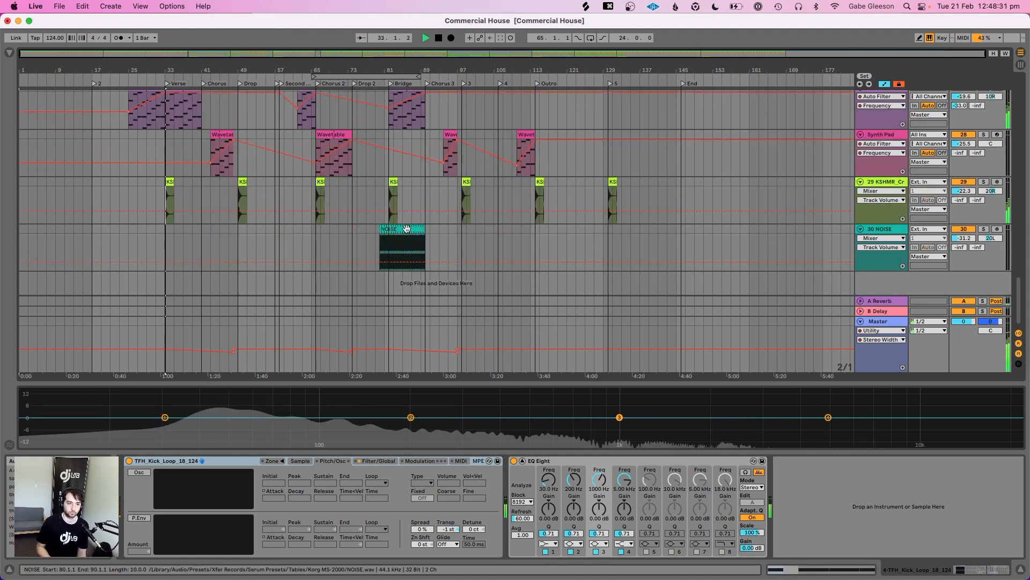
drag(374, 232, 430, 231)
key(super+c)
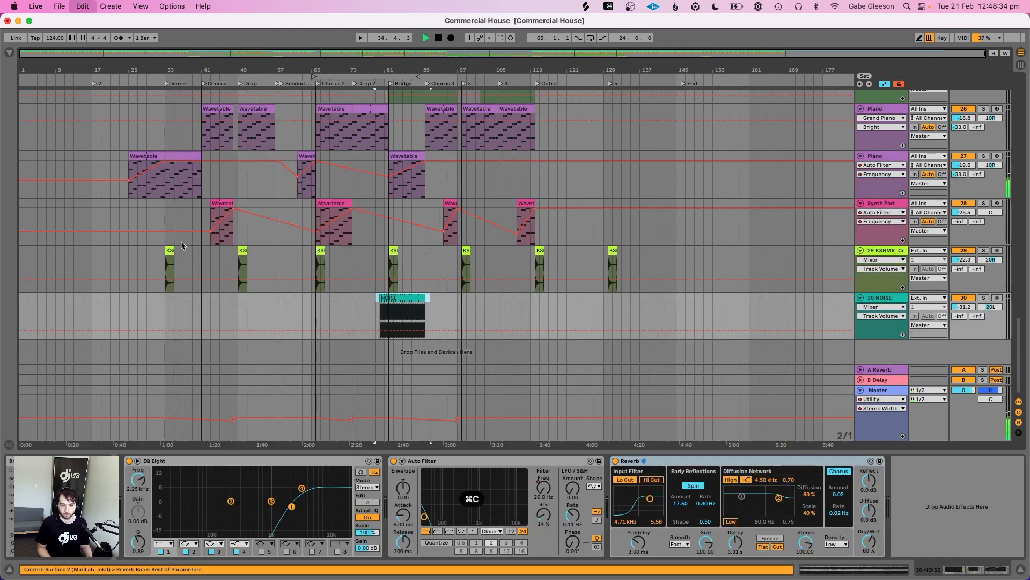
click(155, 312)
key(super+v)
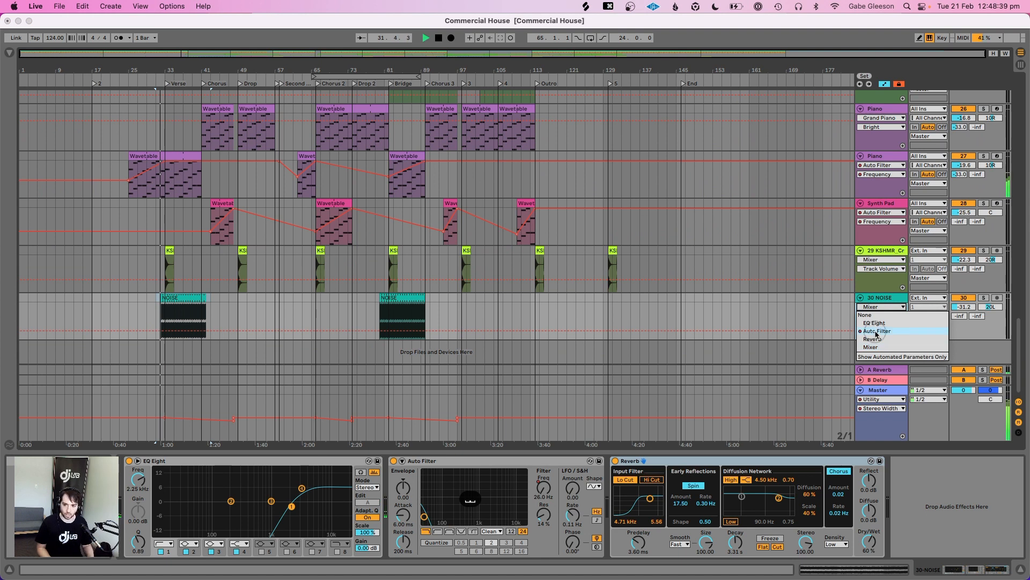
Show the NOISE track's Auto Filter Frequency automation, copy the Bridge clip with its envelope to bar 31, audition it and save the set
click(875, 330)
key(space)
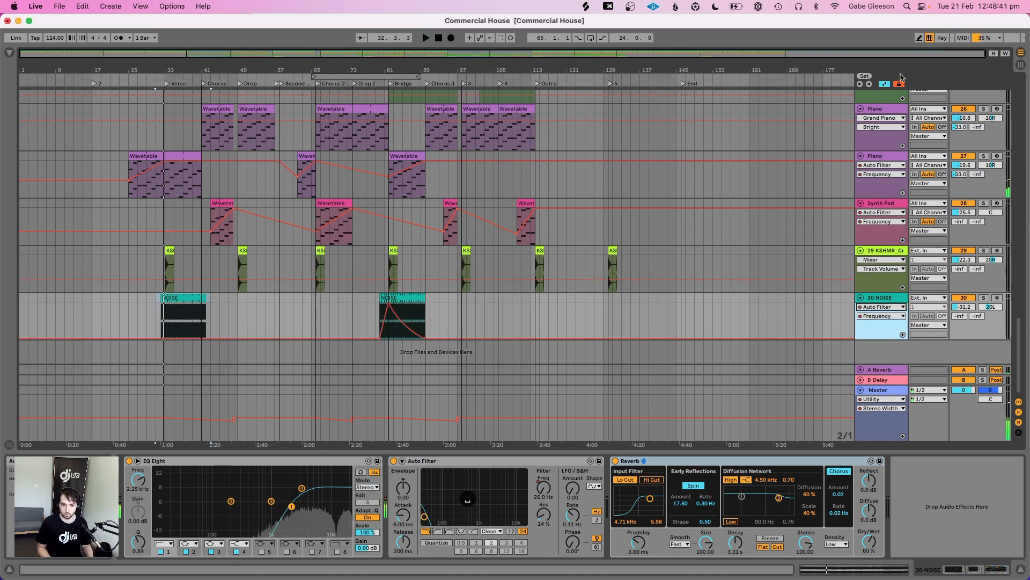
click(420, 314)
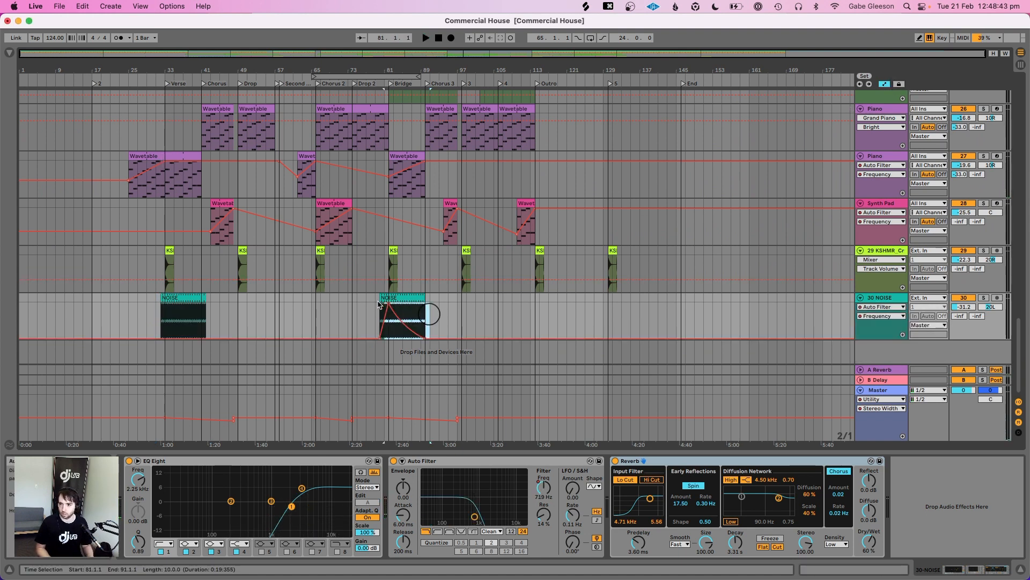
click(160, 304)
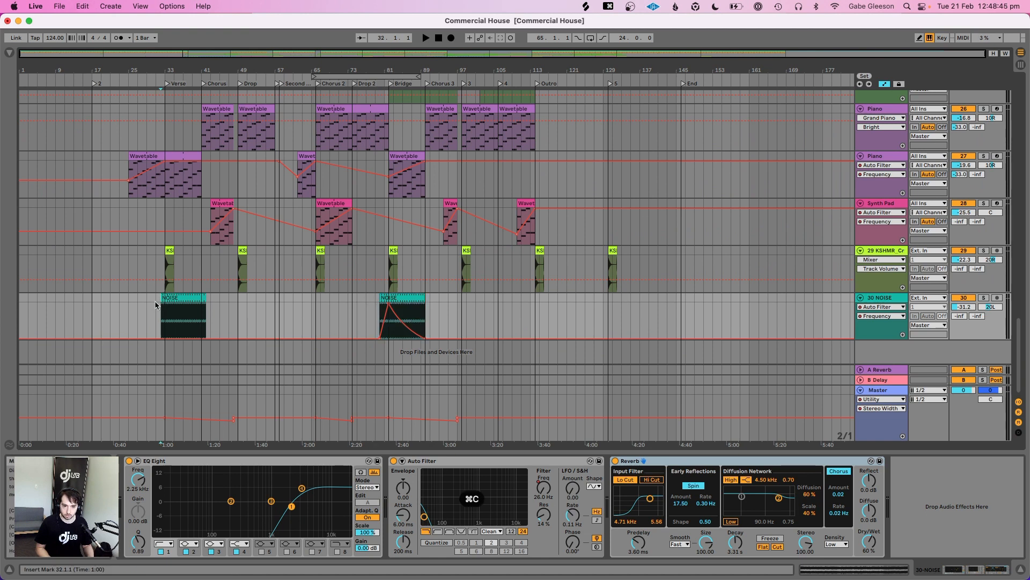
key(super+v)
key(space)
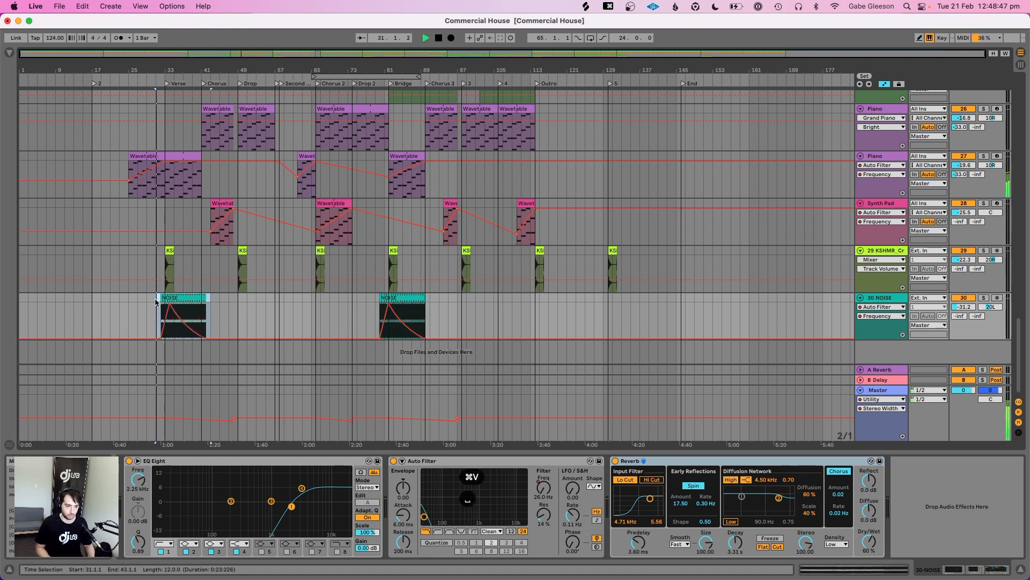
key(super+s)
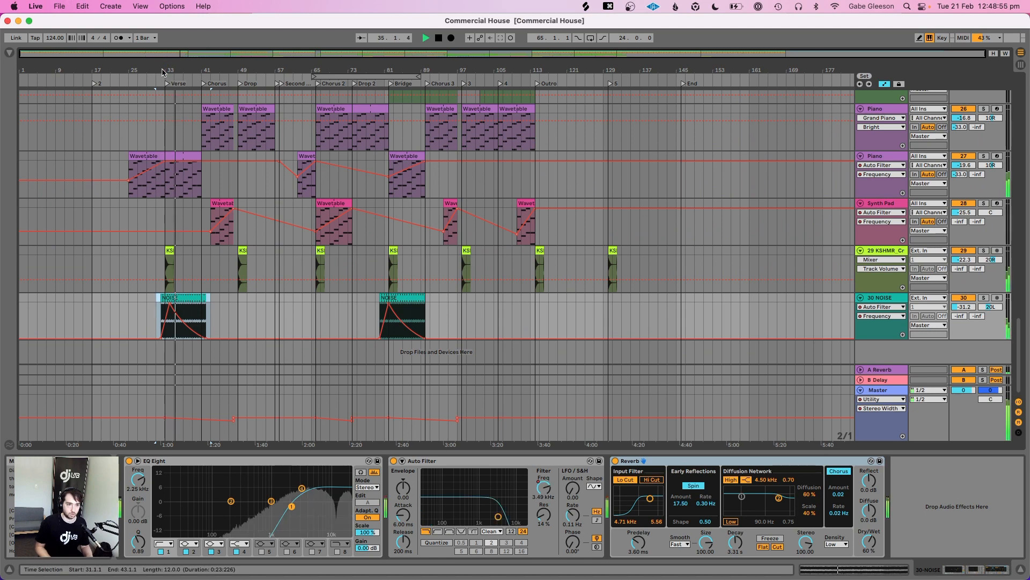
Paste the NOISE clip and its filter envelope again at bar 30, delete the leftover piece from bar 41 to 42, and audition the transition
drag(161, 69, 162, 71)
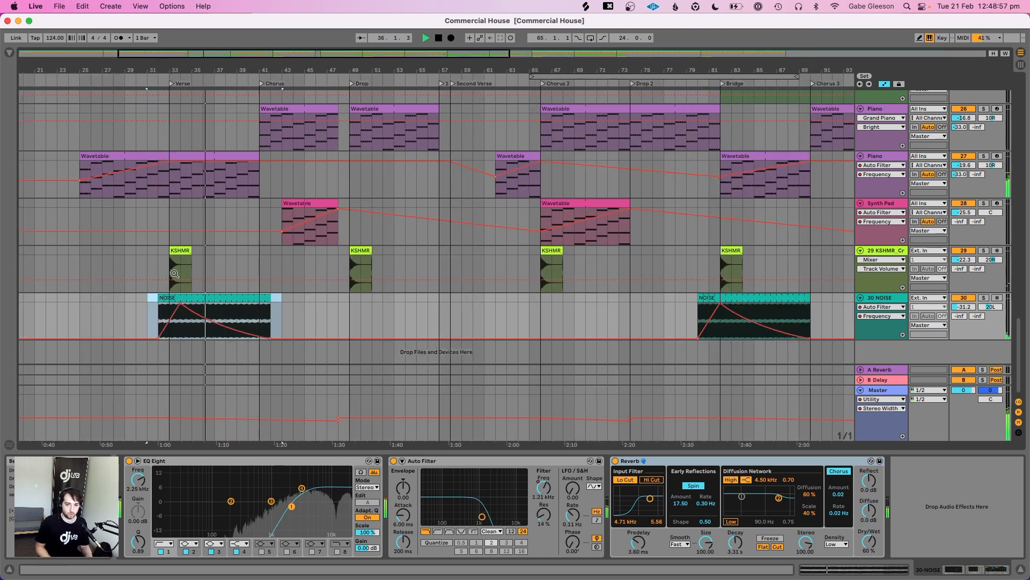
key(space)
click(140, 313)
key(super+v)
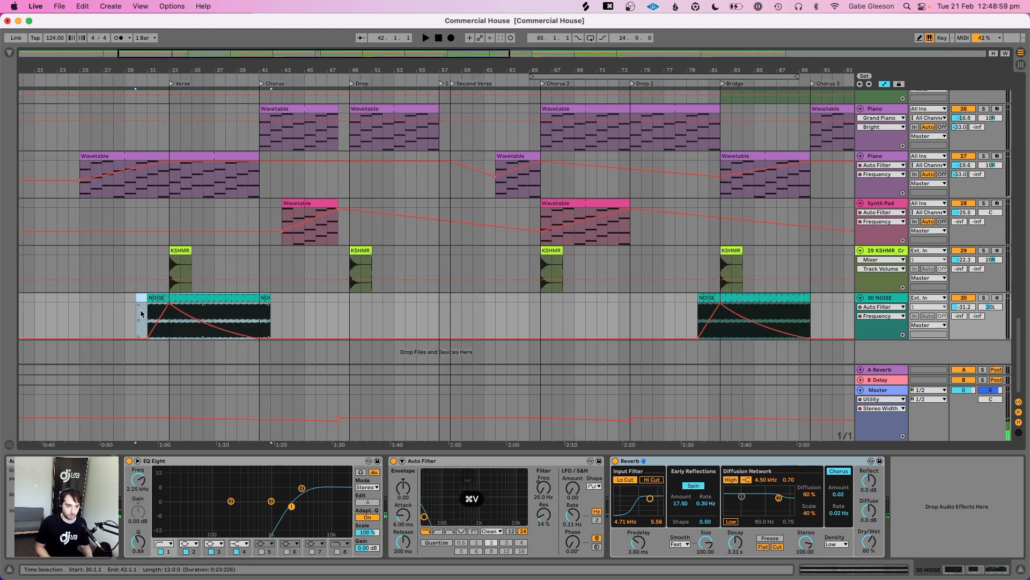
key(space)
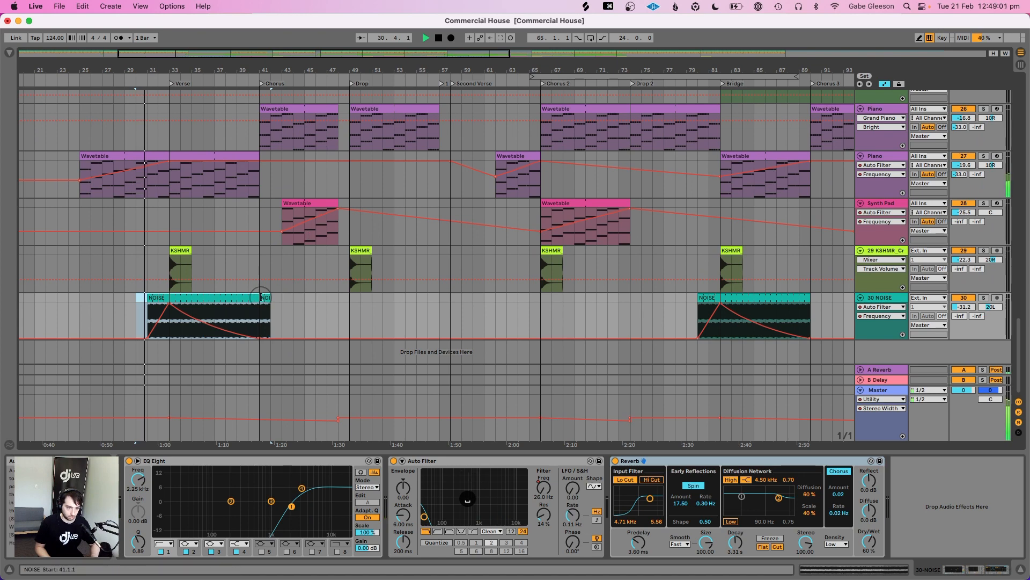
drag(270, 301, 260, 301)
key(BackSpace)
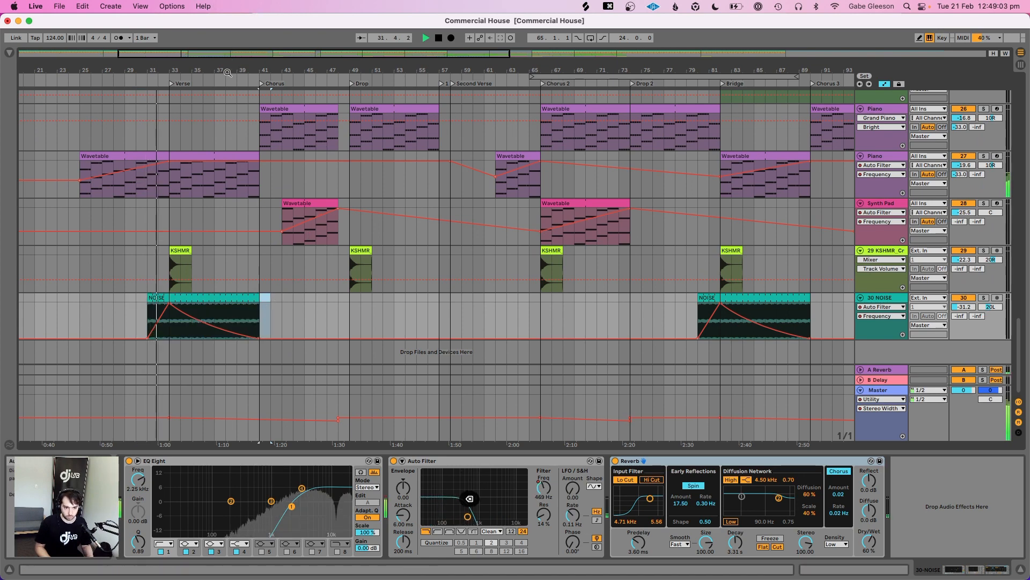
drag(229, 53, 230, 67)
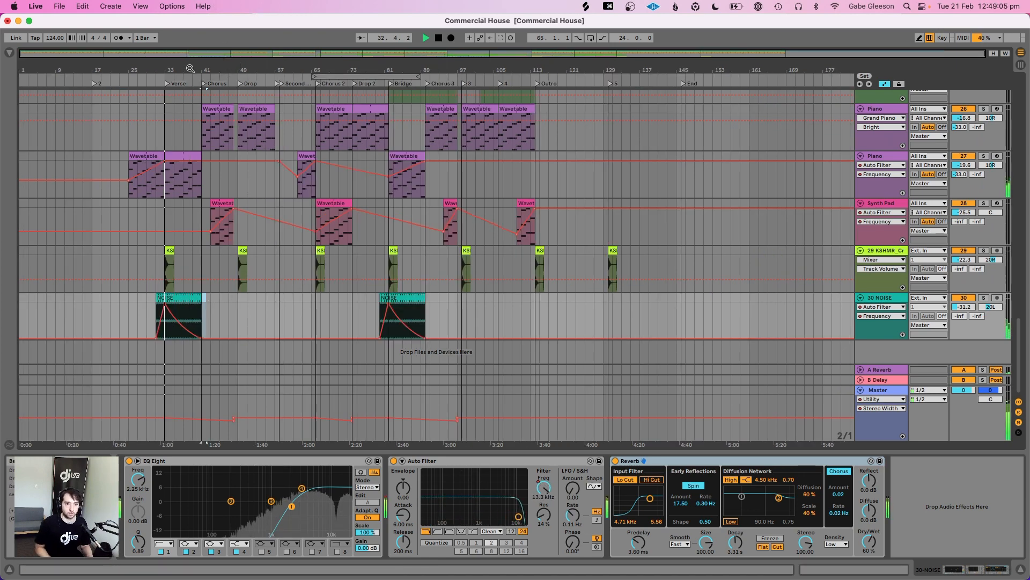
Delete the copied NOISE clip around the Verse by clearing bars 19 to 43 of its track, and save the set
click(965, 304)
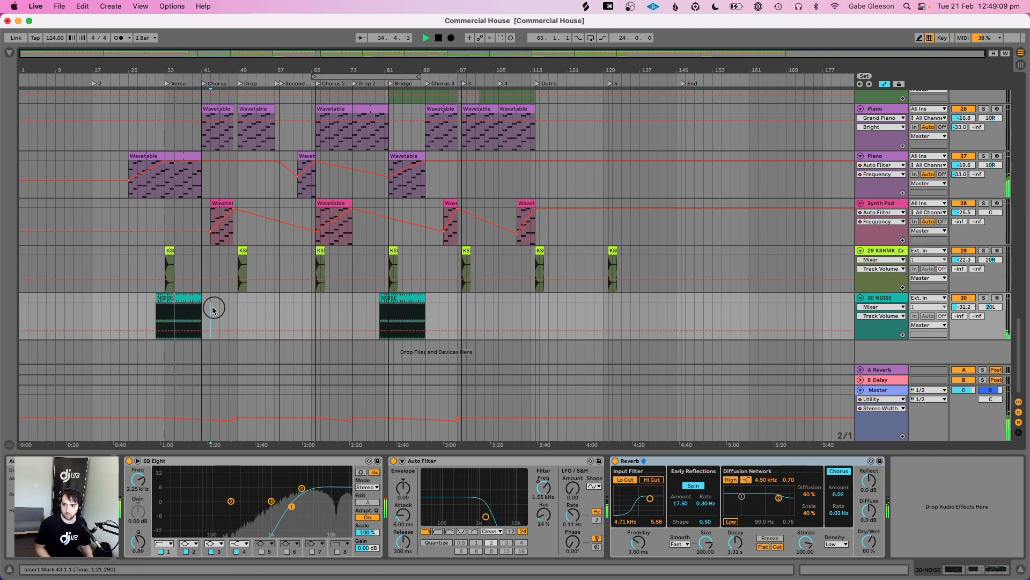
drag(211, 306, 97, 295)
key(BackSpace)
key(super+s)
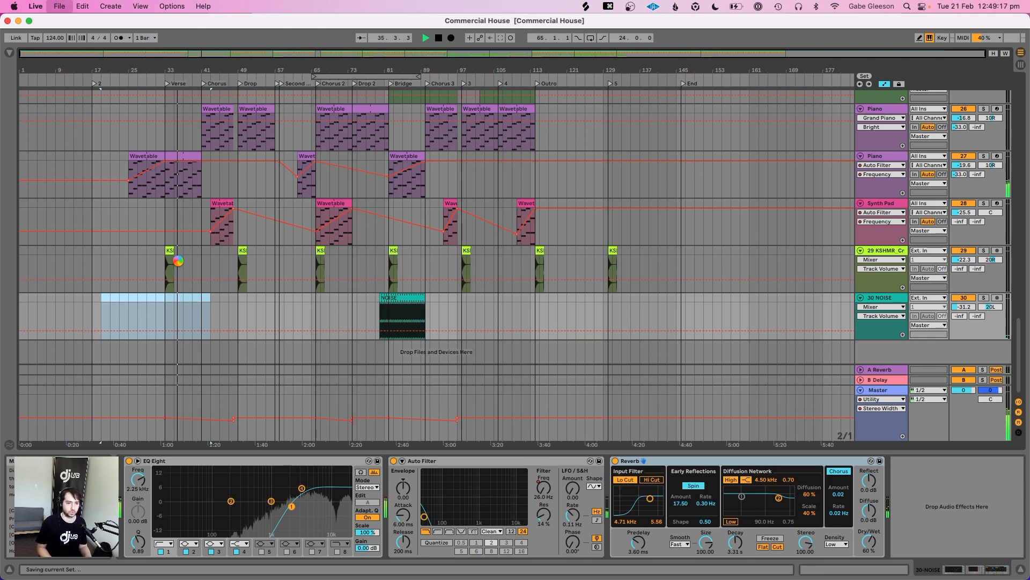
Split the 909 Snare10 clip on track 12 at bar 33, remove its Verse and Chorus section up to bar 49, and audition the Drop
scroll(178, 262, up, 15)
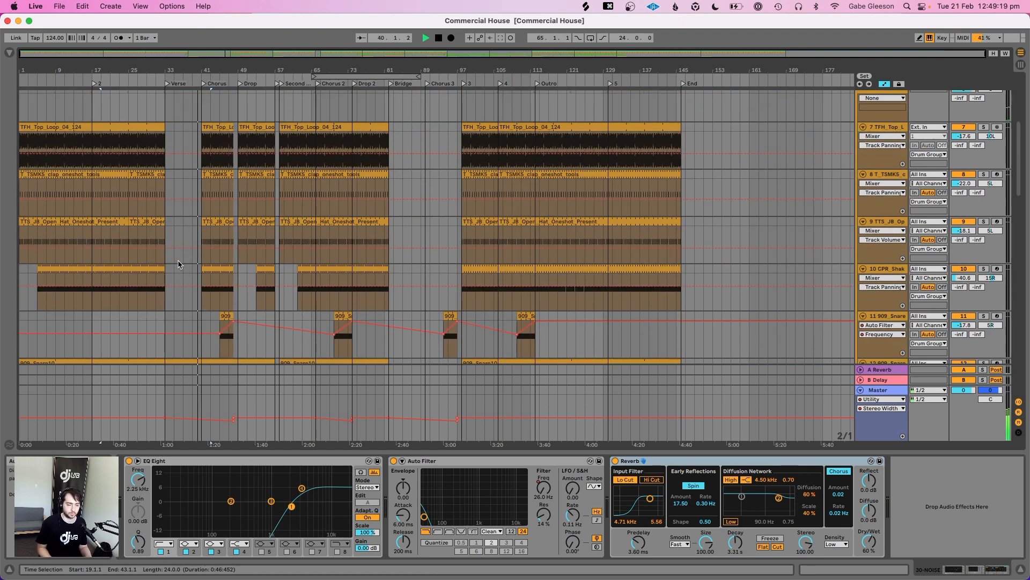
scroll(178, 262, down, 10)
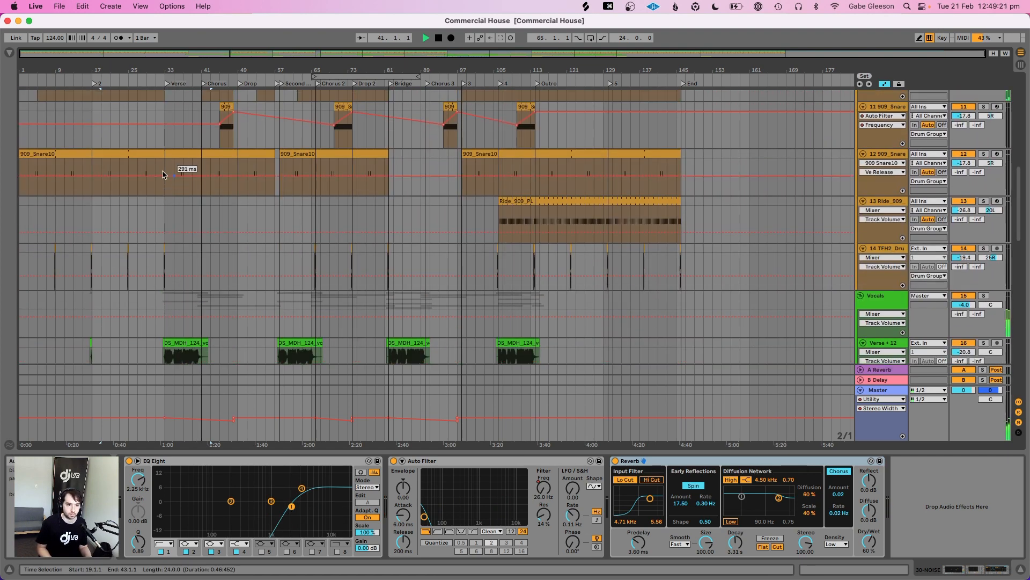
click(163, 170)
key(super+e)
drag(167, 152, 234, 154)
scroll(234, 156, up, 1)
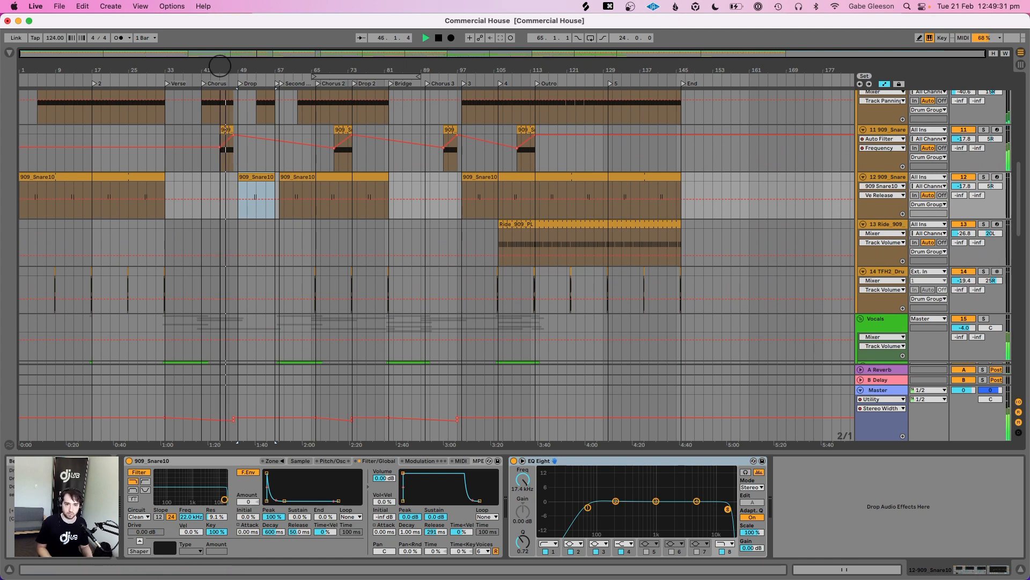
mouse_move(219, 66)
mouse_down()
mouse_move(219, 97)
mouse_move(237, 66)
mouse_move(226, 69)
mouse_up()
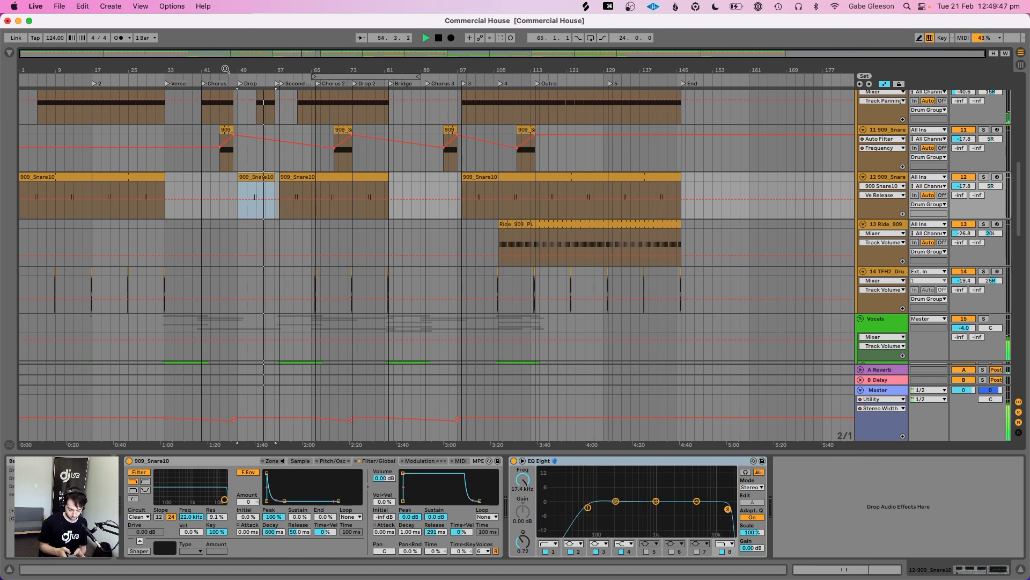
Raise the bar 57 point of the track 26 Piano's Auto Filter Frequency automation to keep it level through the Drop, and save the set
drag(238, 70, 253, 66)
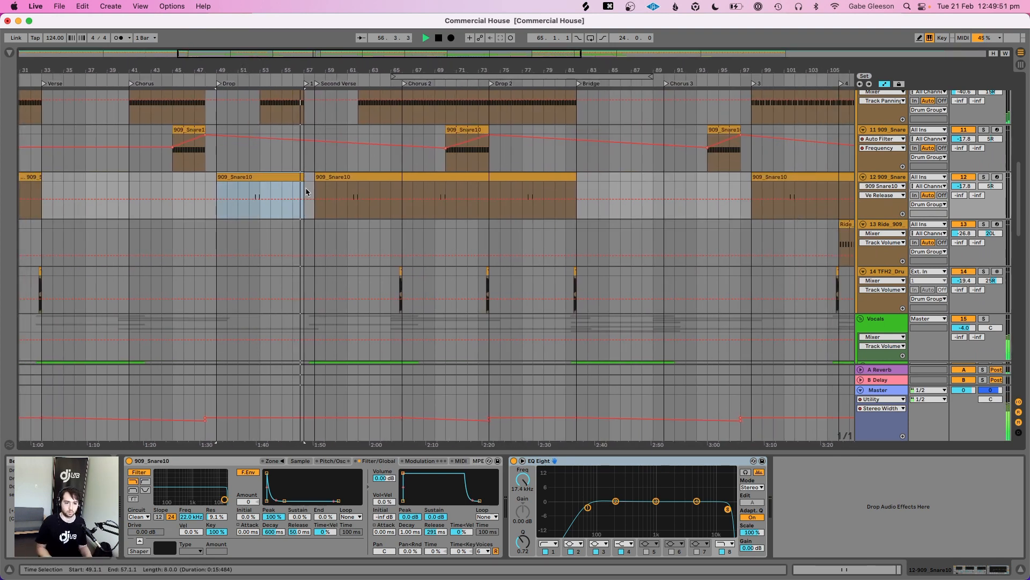
scroll(305, 188, down, 10)
scroll(306, 192, up, 3)
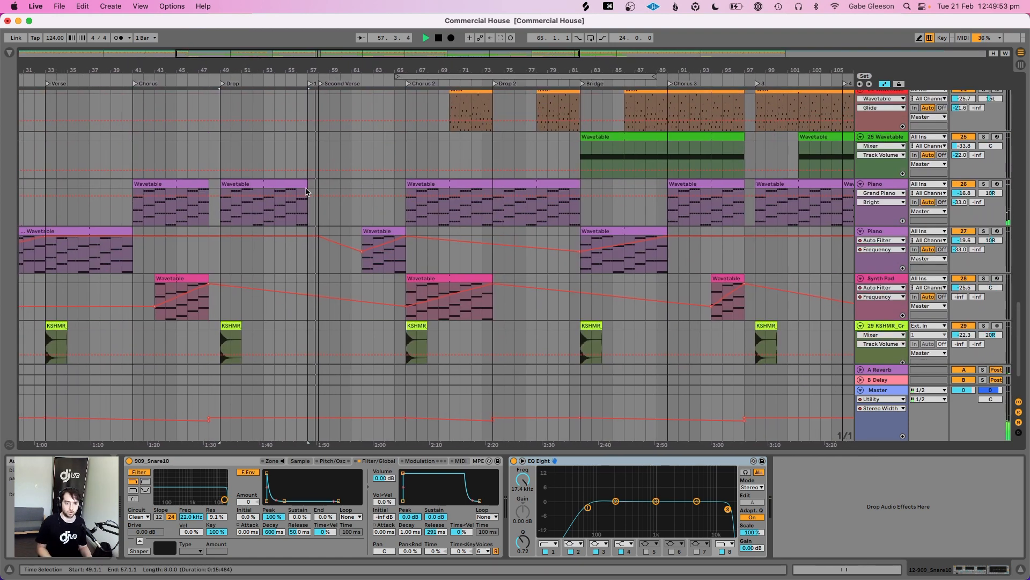
click(887, 194)
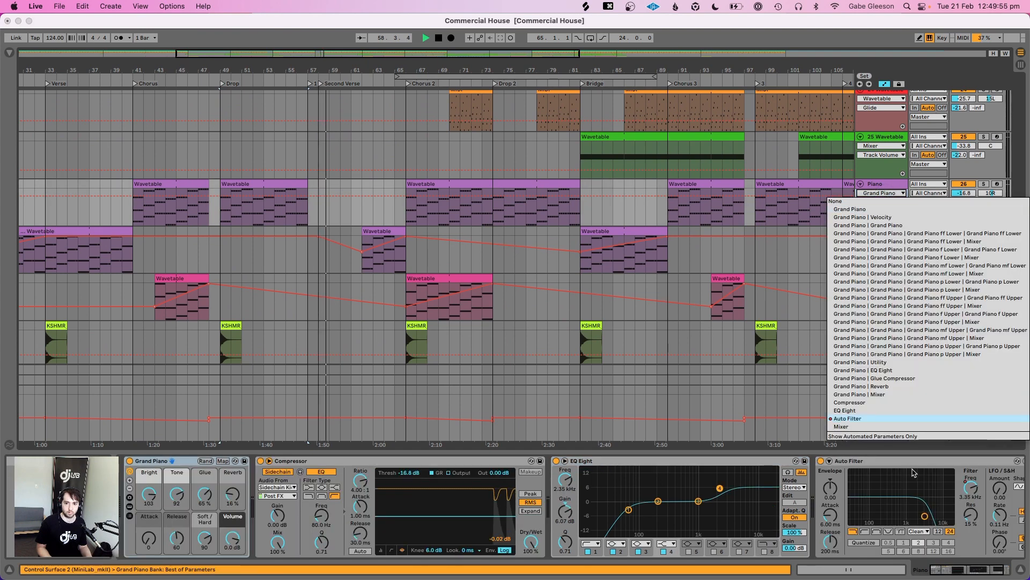
click(880, 419)
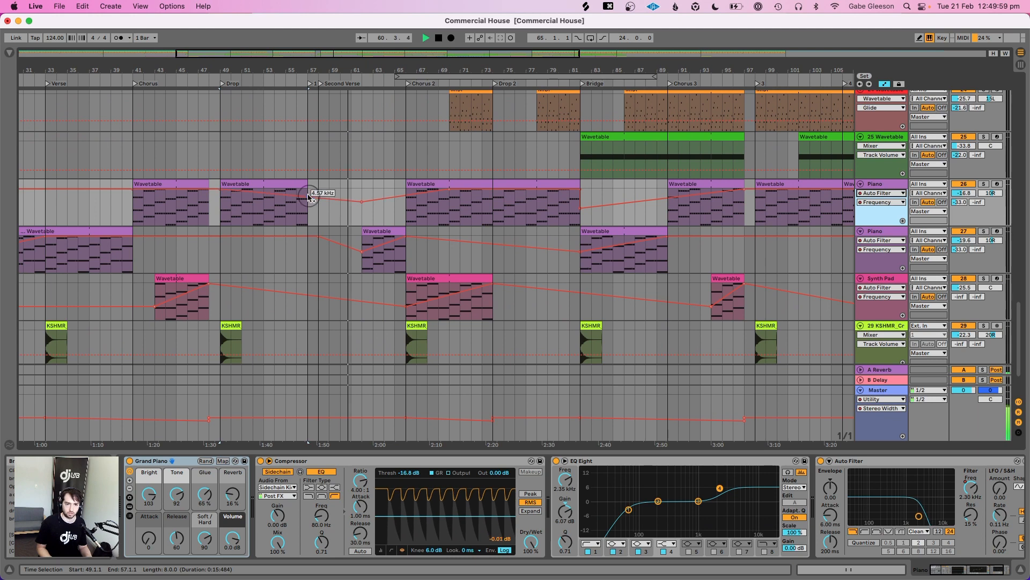
drag(308, 197, 308, 182)
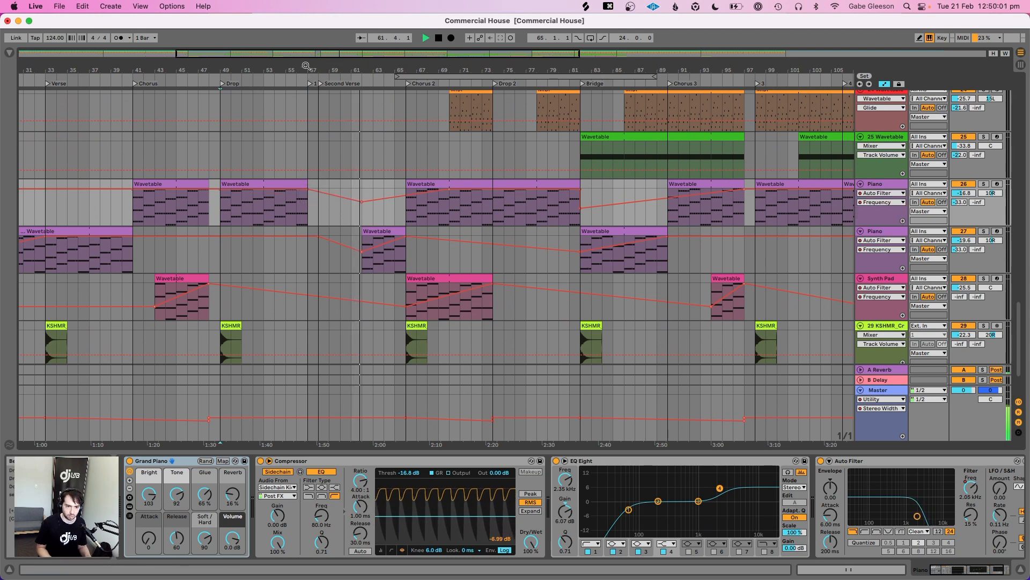
drag(304, 74, 274, 66)
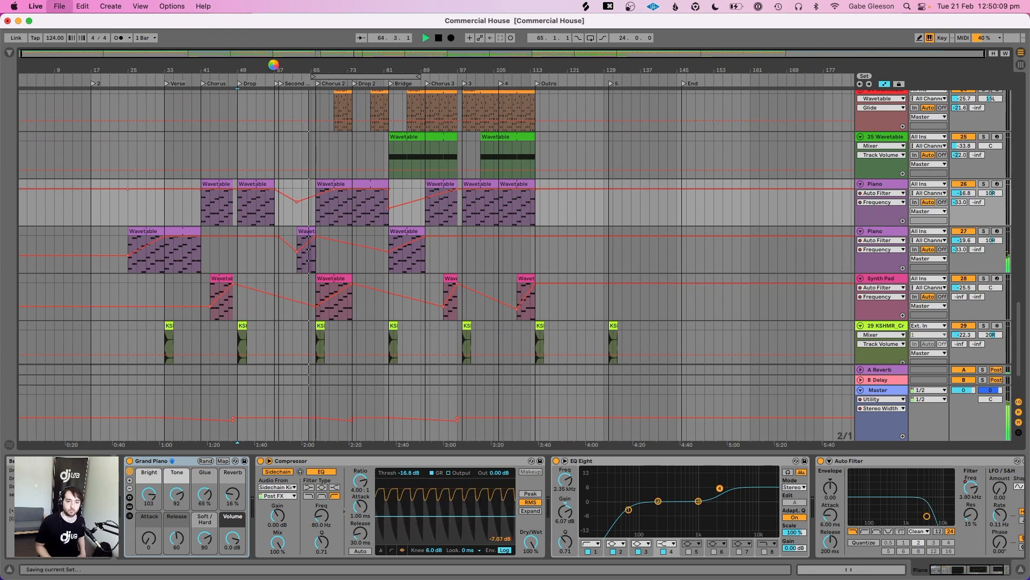
Remove the remaining dips in the track 26 Piano's Auto Filter Frequency automation before Chorus 2 and at the Bridge
click(297, 202)
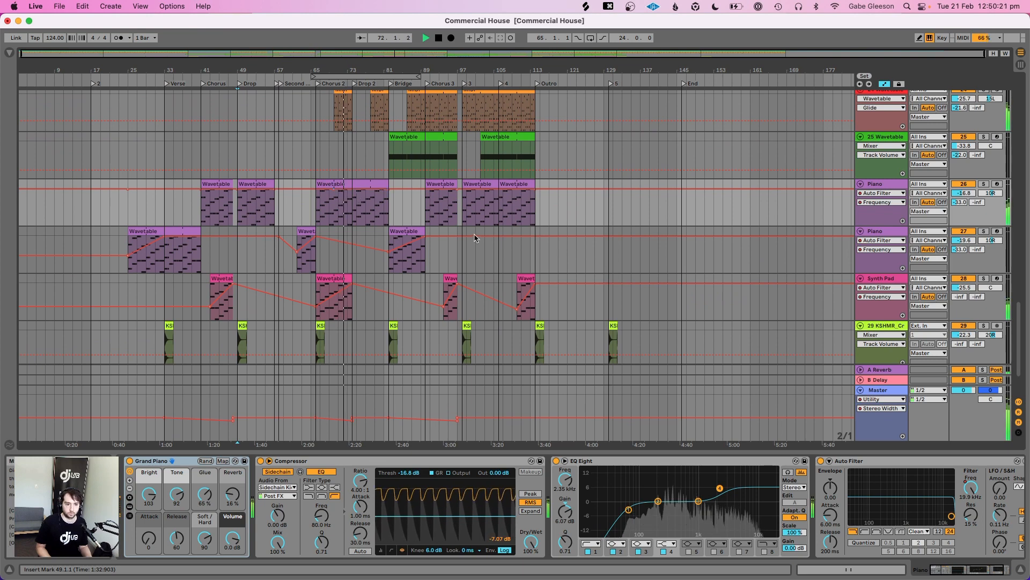
scroll(559, 227, up, 10)
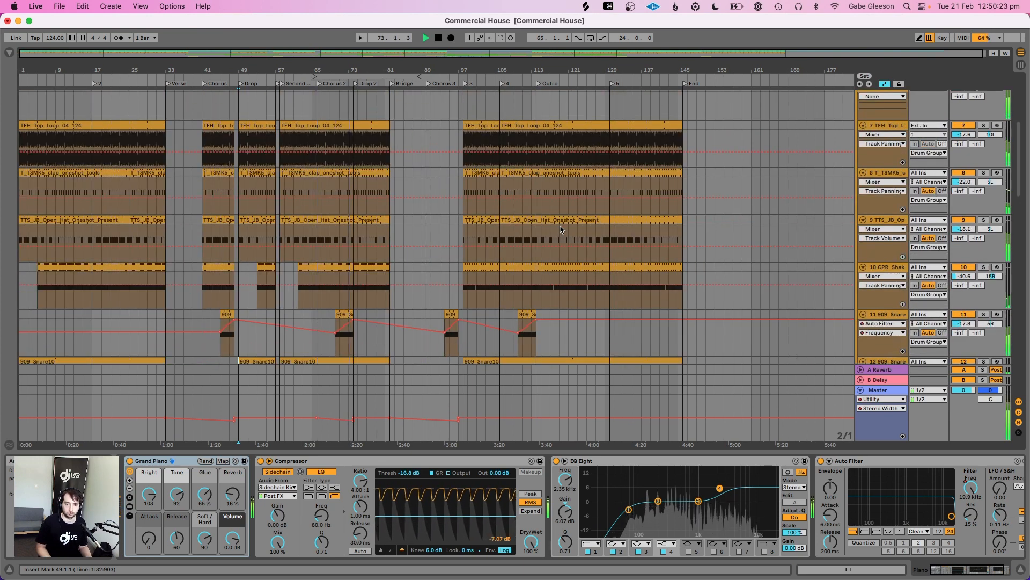
scroll(560, 230, down, 6)
scroll(560, 229, down, 7)
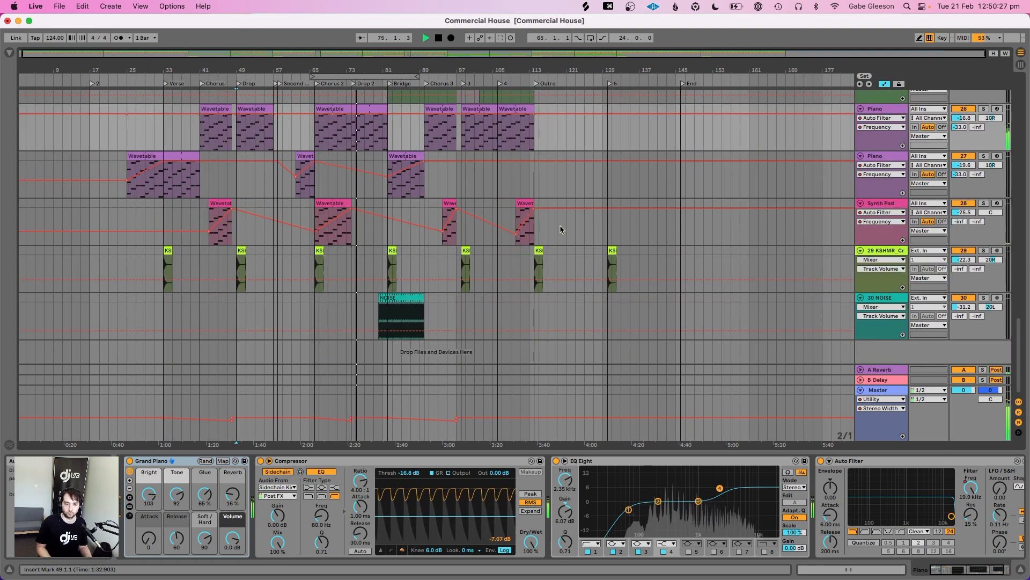
Audition the KSHMR crash at the start of Chorus 2 from bar 66
click(317, 268)
key(space)
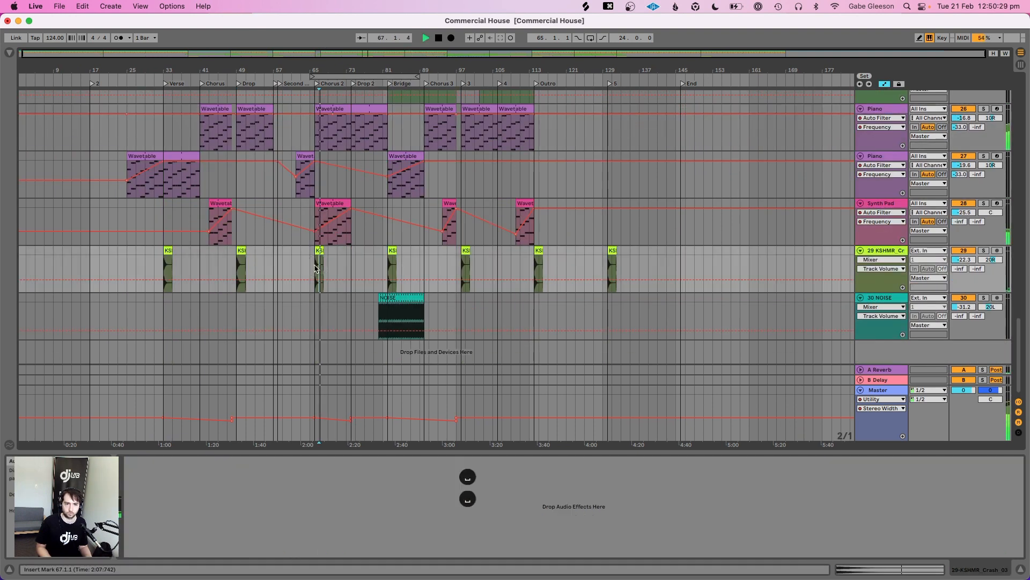
click(313, 268)
key(space)
key(space)
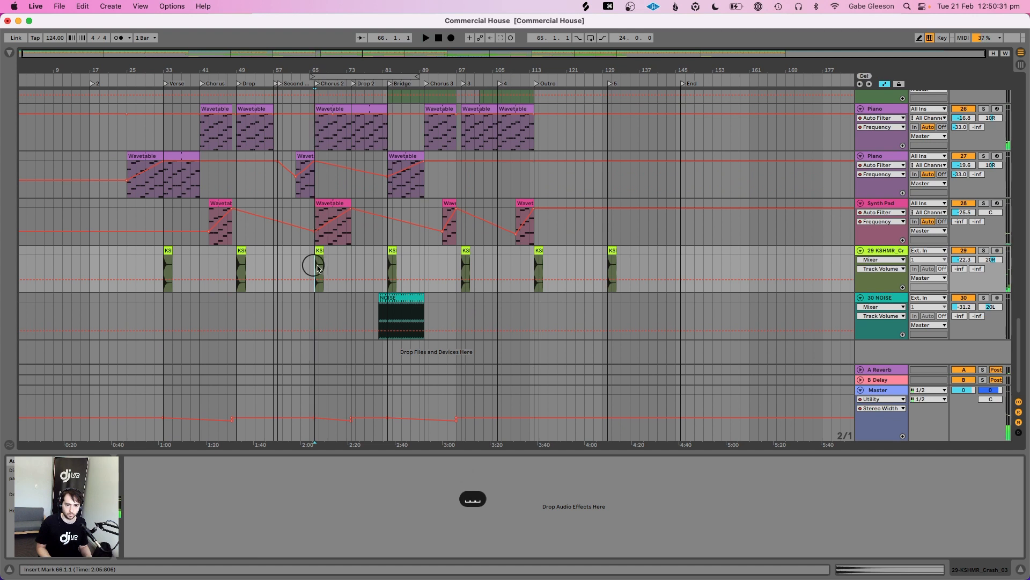
Duplicate the KSHMR crash from bar 66 to bar 74, delete the one at bar 66, audition the change, and save the set
drag(317, 268, 353, 254)
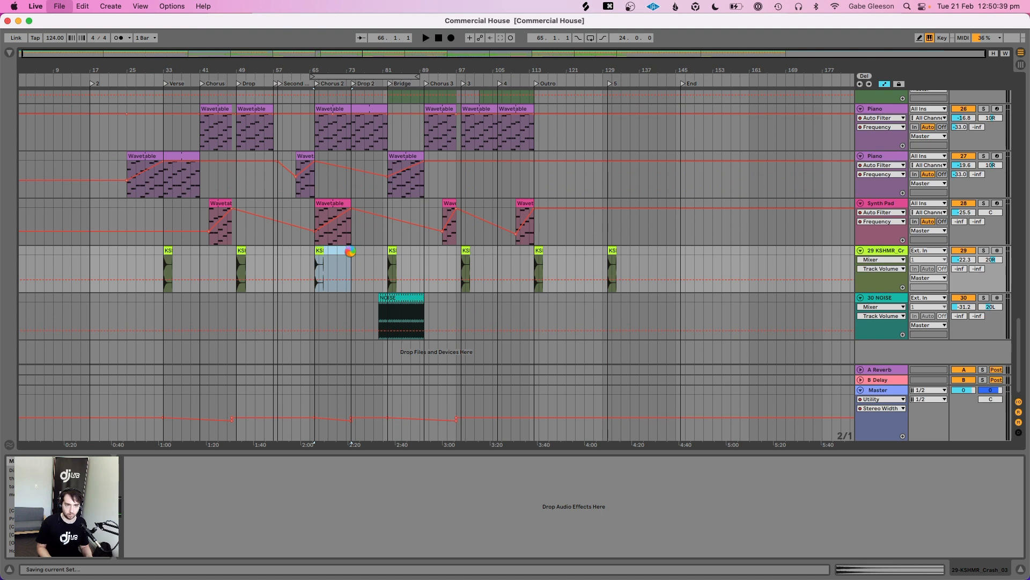
key(super+d)
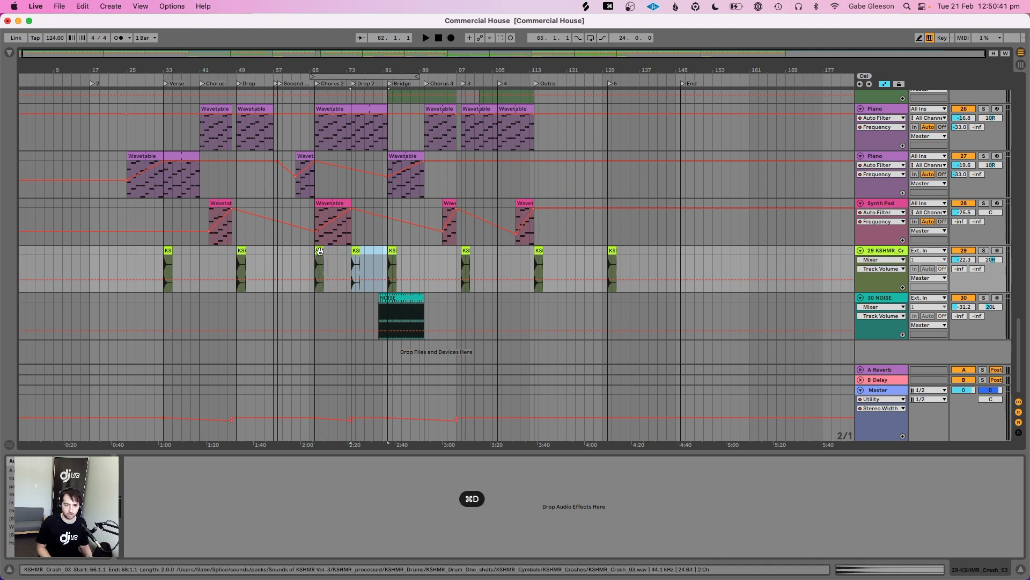
click(321, 254)
key(BackSpace)
click(339, 259)
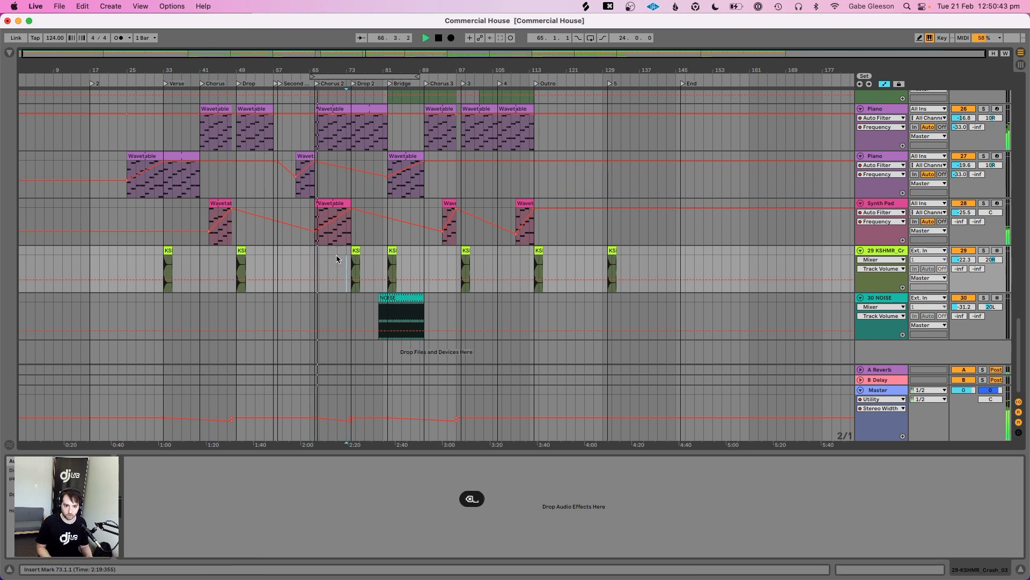
key(space)
key(super+s)
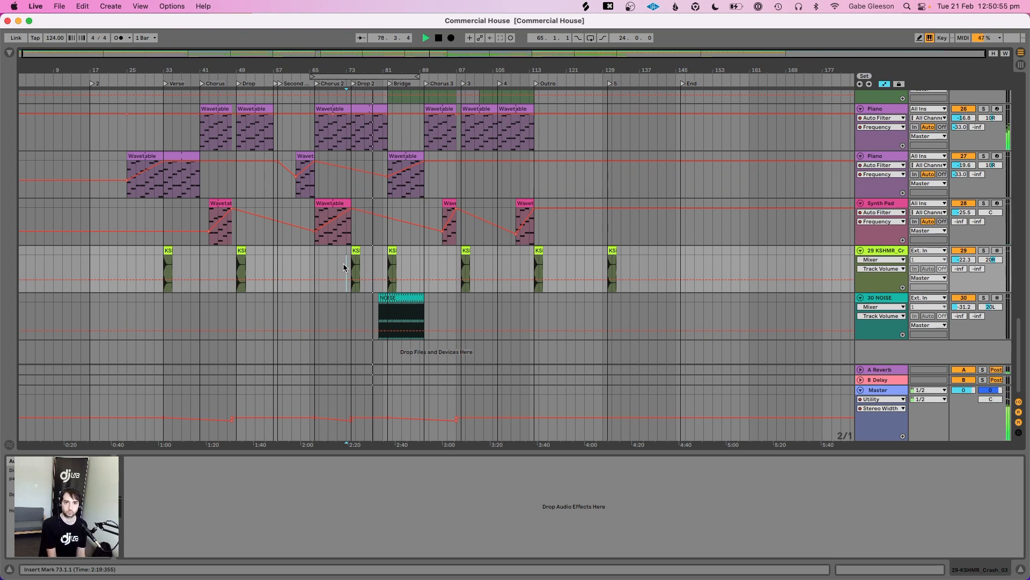
Set the track 24 Wavetable's volume to -26.6 dB and show its devices
scroll(478, 225, up, 5)
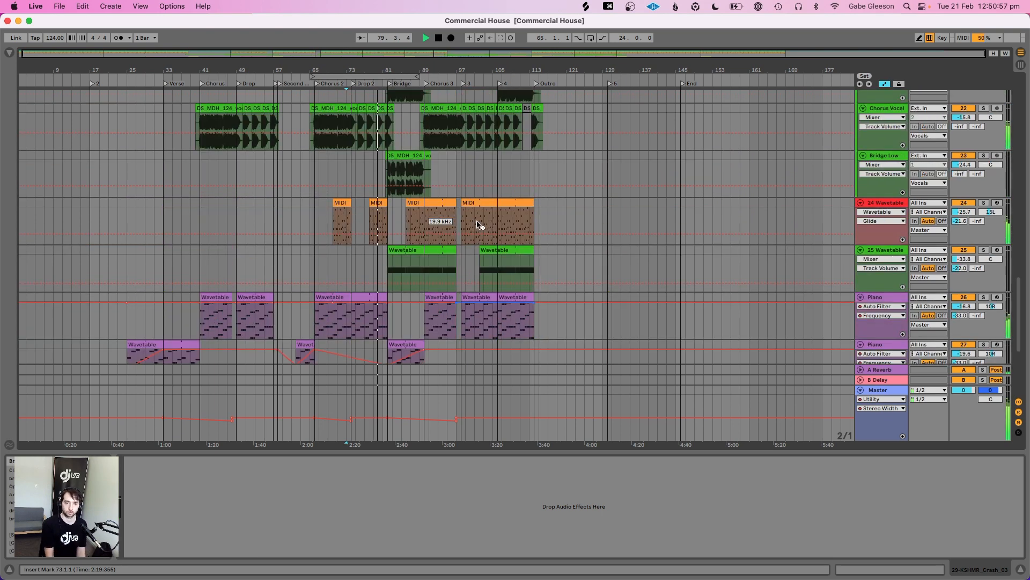
scroll(479, 225, up, 3)
drag(964, 285, 963, 286)
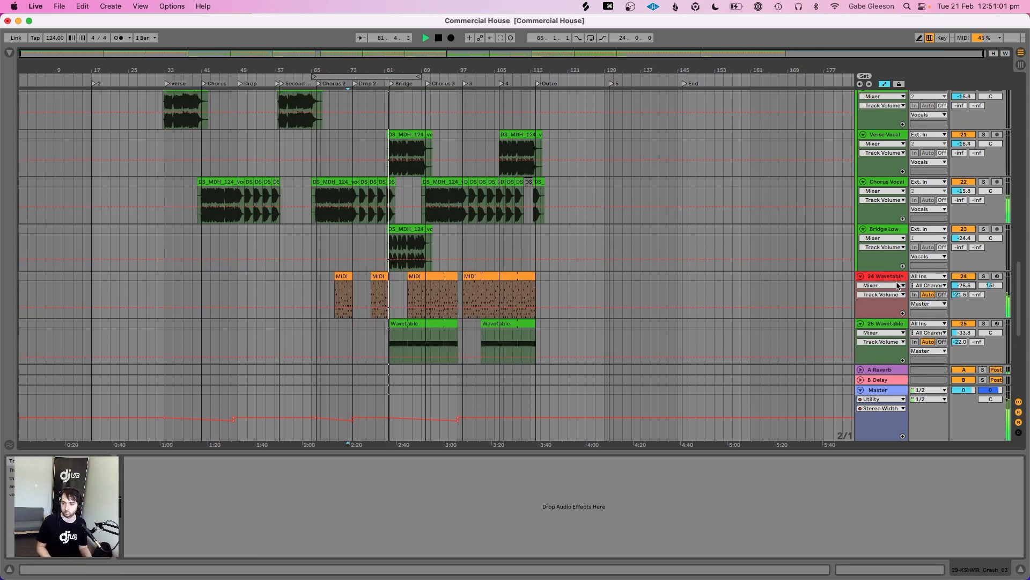
click(893, 276)
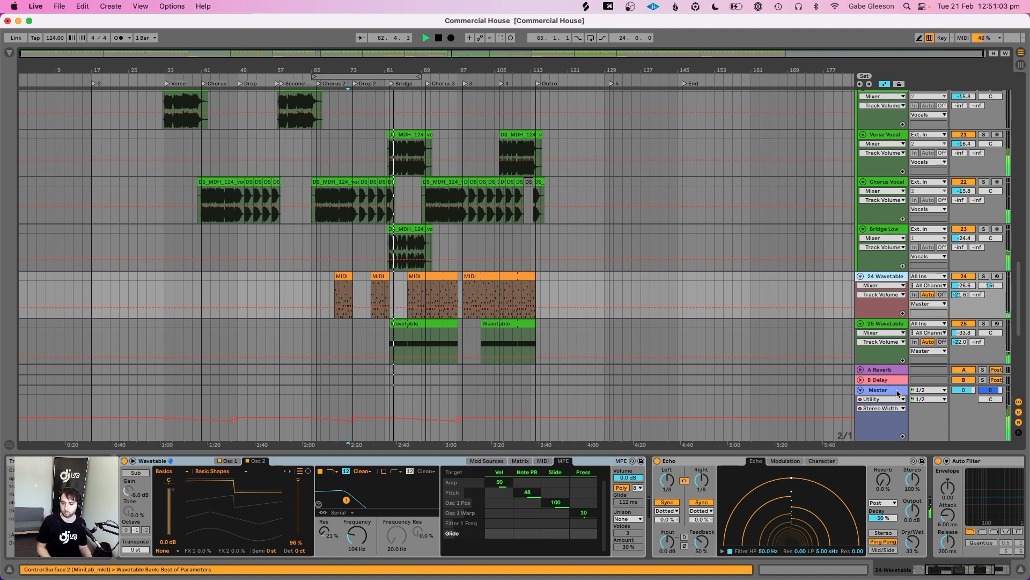
scroll(517, 224, down, 10)
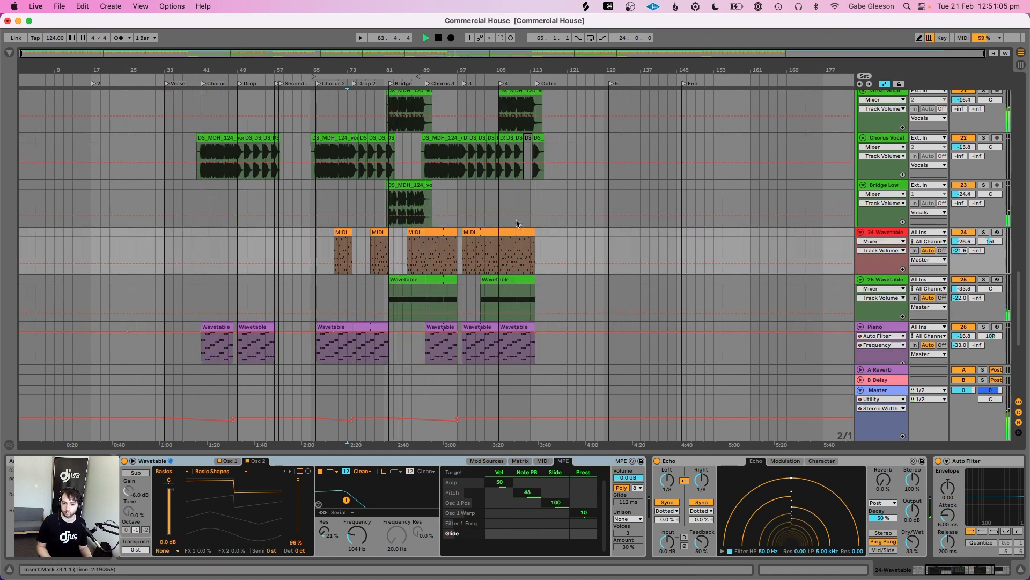
scroll(517, 223, up, 8)
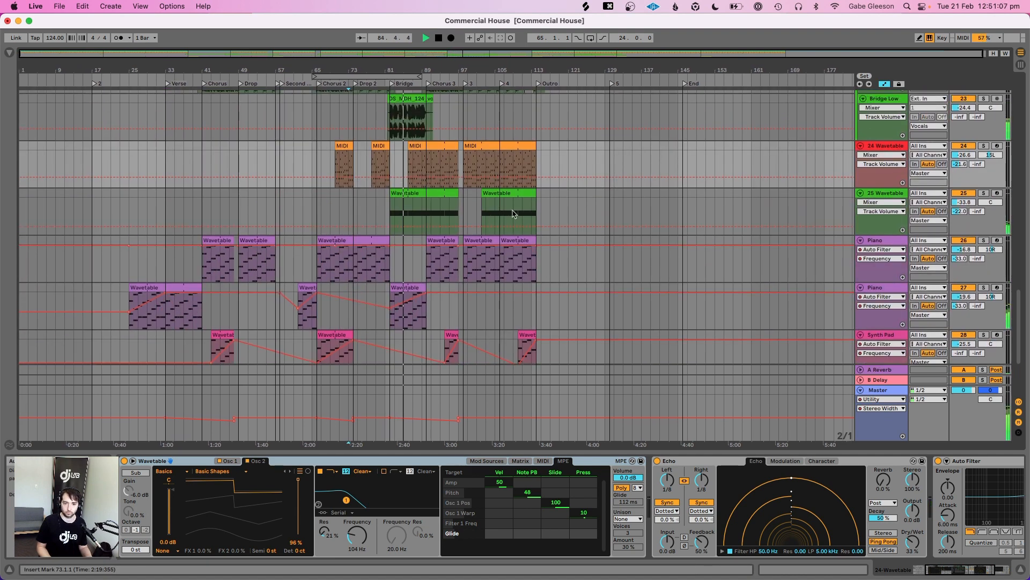
Extend the first clip on the track 25 Wavetable backwards so that it starts at bar 78
drag(374, 70, 360, 69)
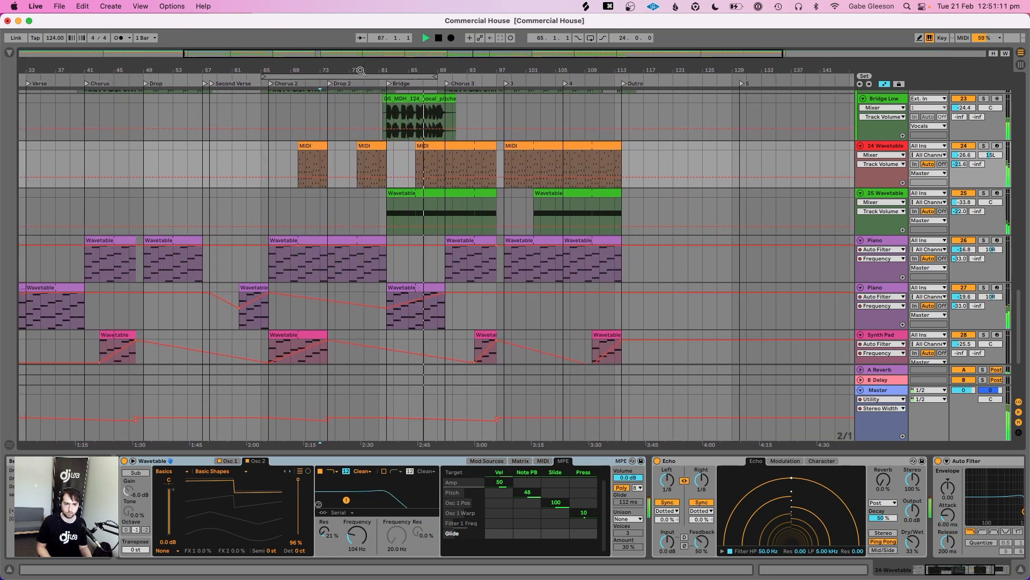
scroll(433, 225, down, 5)
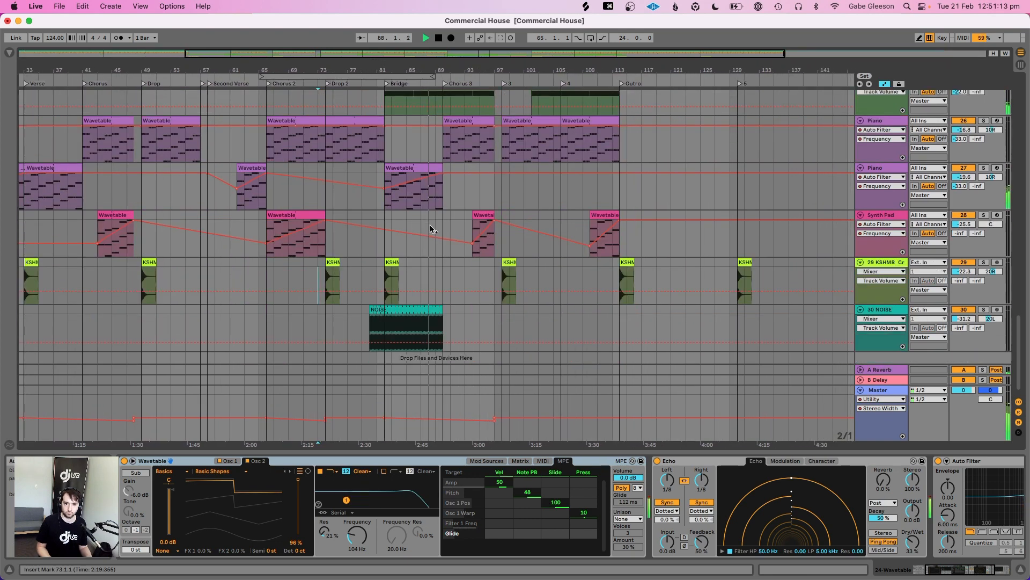
scroll(432, 228, up, 9)
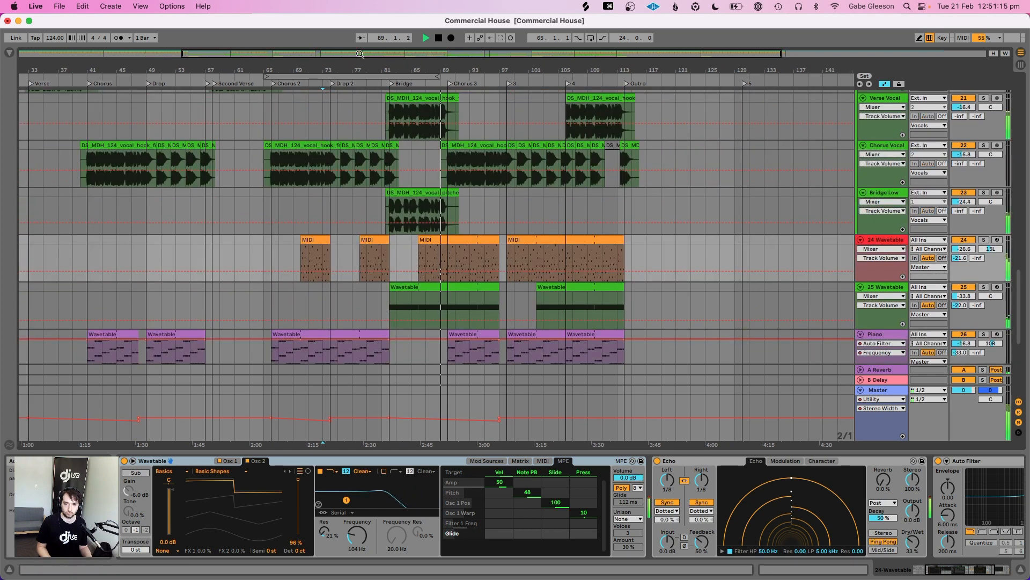
drag(365, 69, 363, 97)
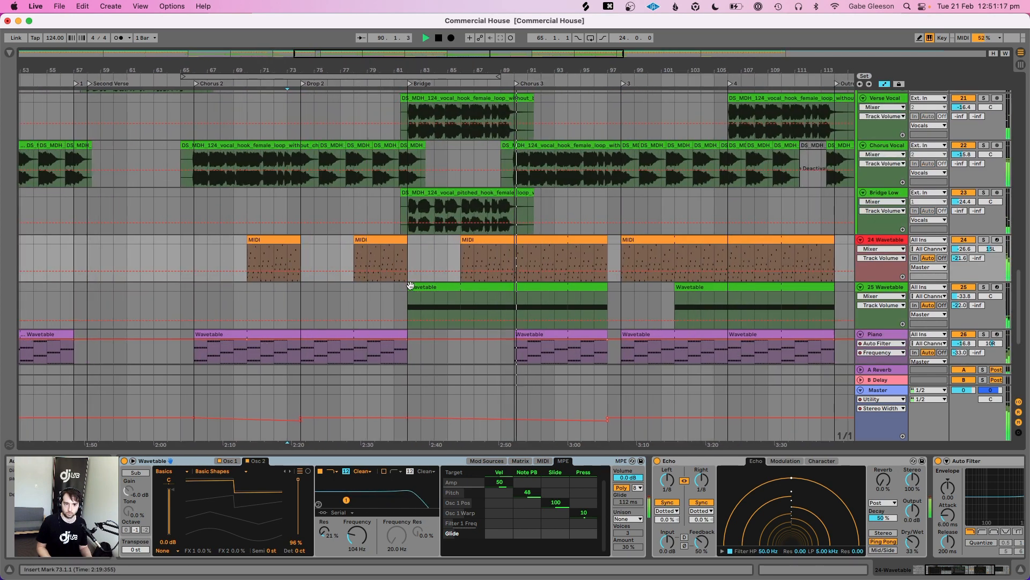
drag(411, 286, 355, 290)
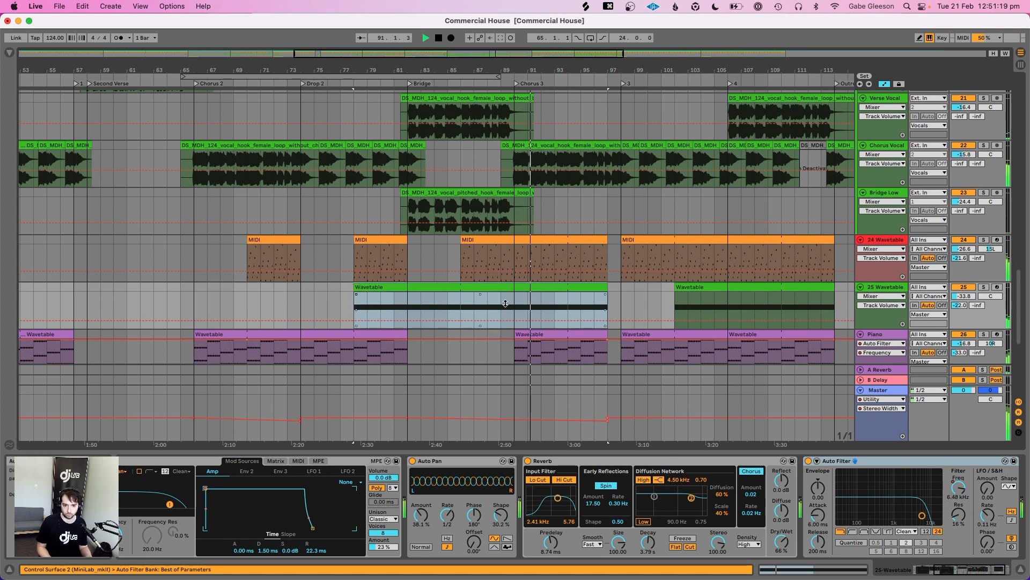
Show the track 25 Auto Filter Frequency automation, ramp it up from 855 Hz at bar 78 to bar 82, and audition it
click(877, 297)
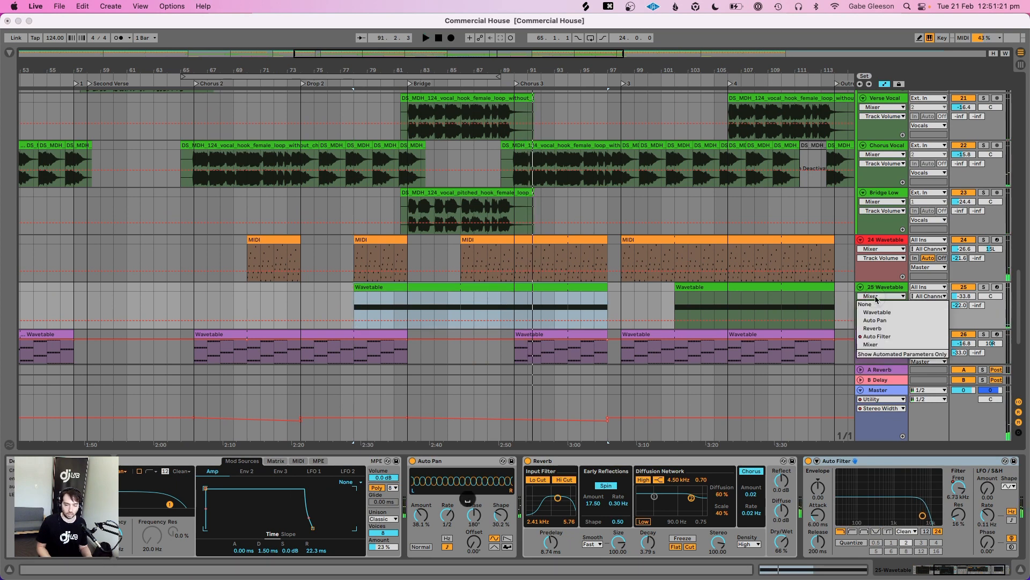
click(882, 337)
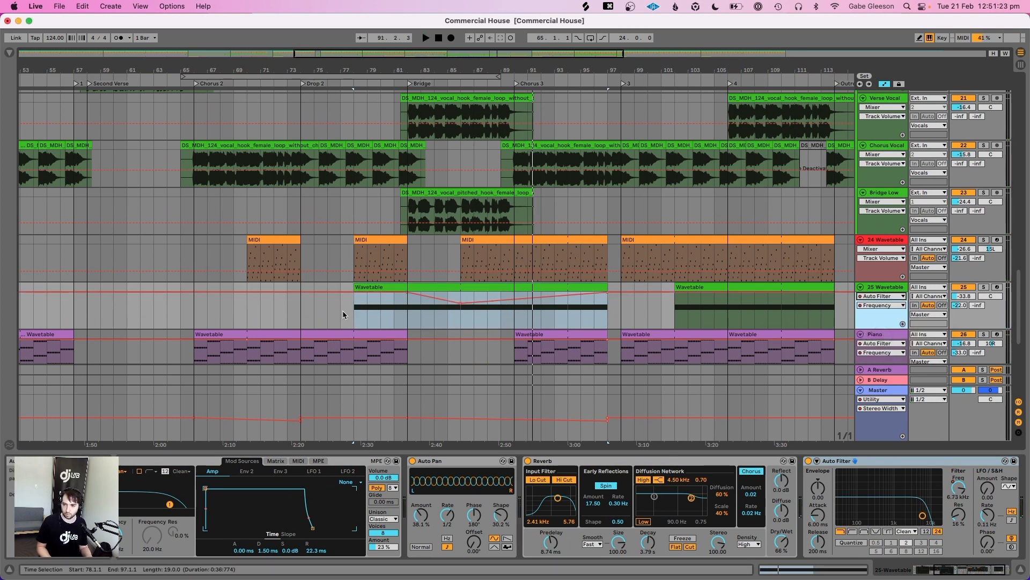
drag(344, 313, 379, 303)
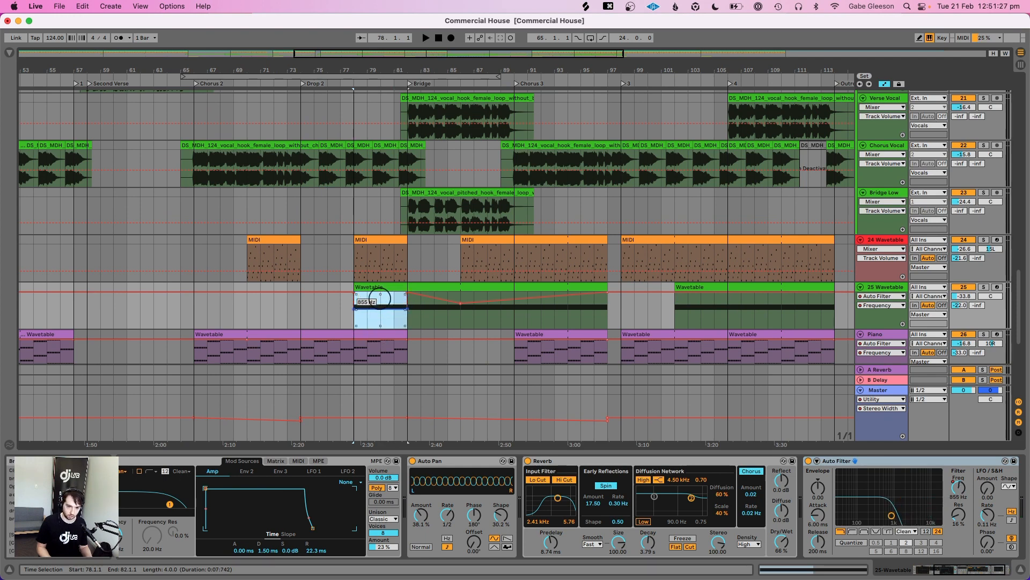
key(space)
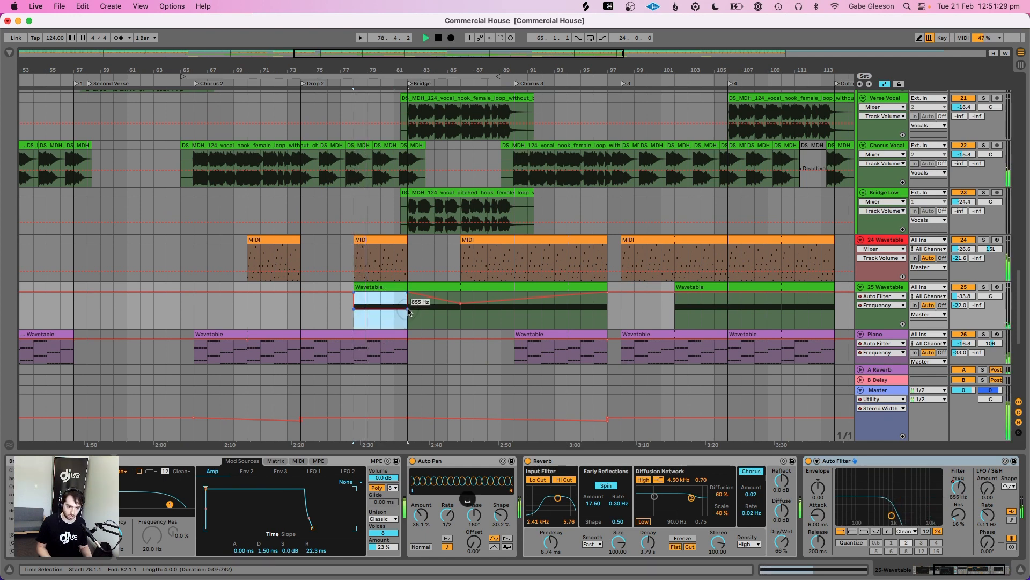
click(420, 310)
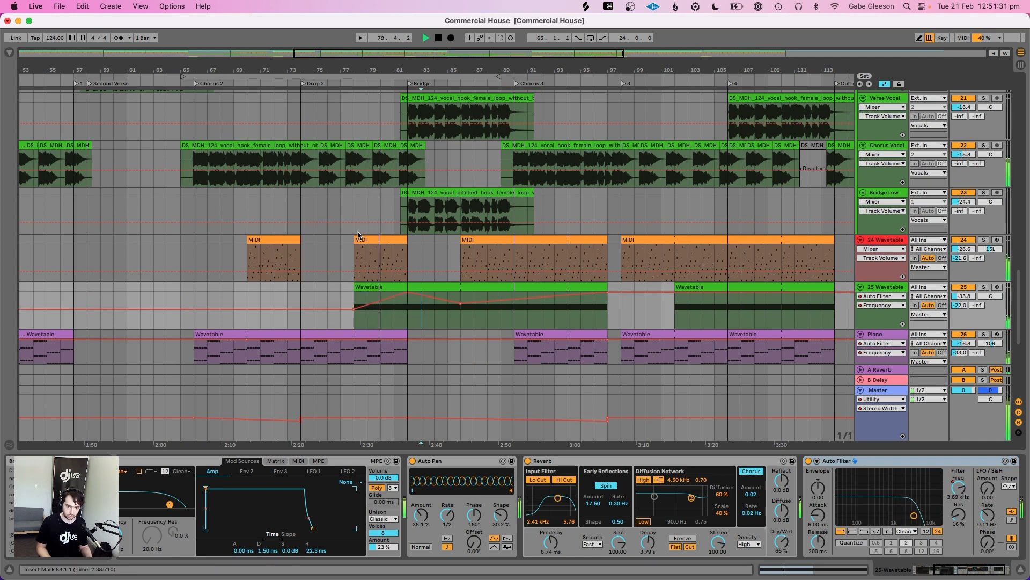
Extend the second MIDI clip on the track 24 Wavetable back to bar 74 and audition Drop 2
drag(354, 239, 302, 239)
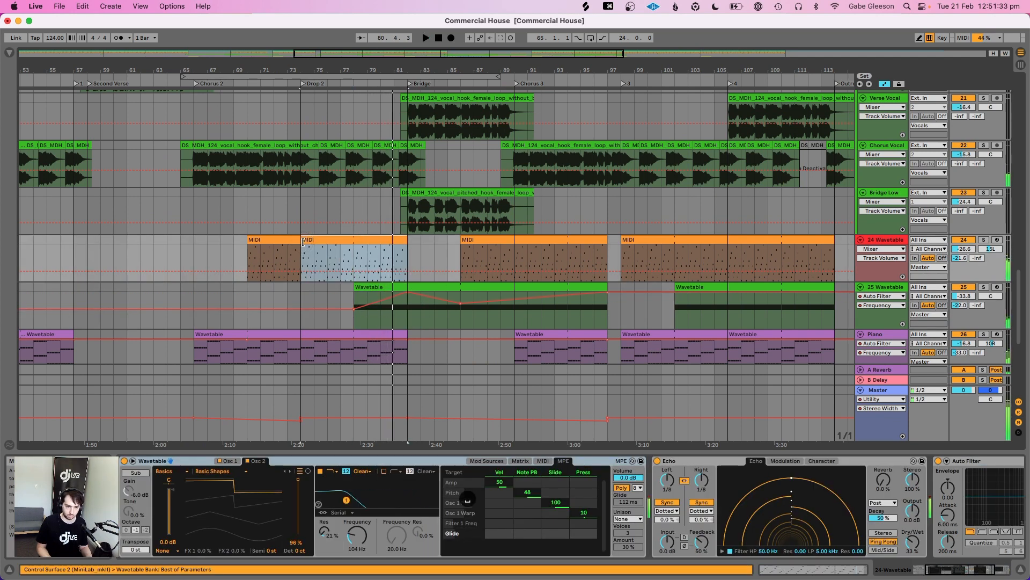
key(space)
mouse_move(320, 70)
mouse_down()
mouse_move(326, 53)
mouse_move(319, 78)
mouse_up()
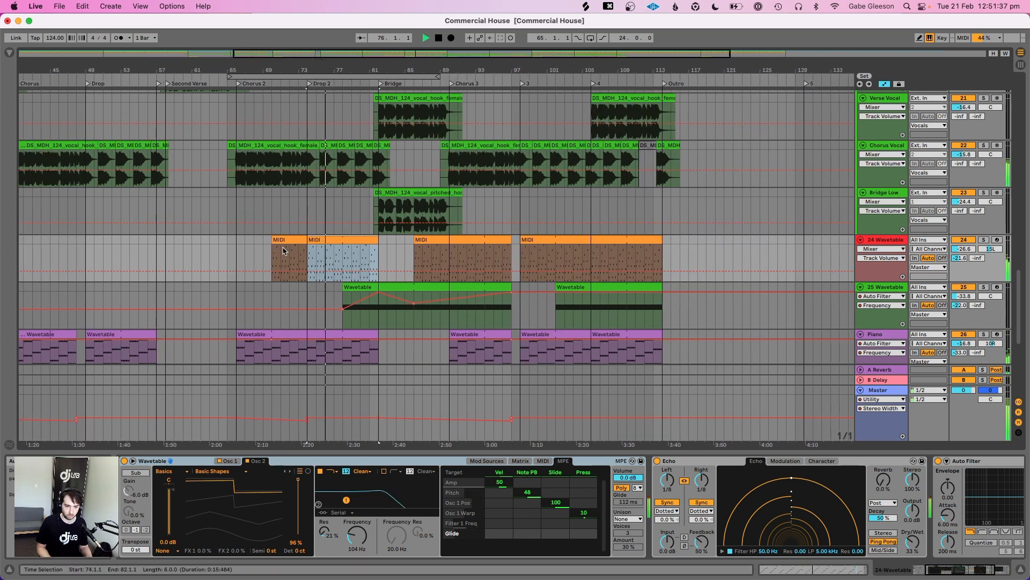
Play from bar 70, show the track 24 Auto Filter Frequency automation, and remove its dip at bar 78
click(290, 243)
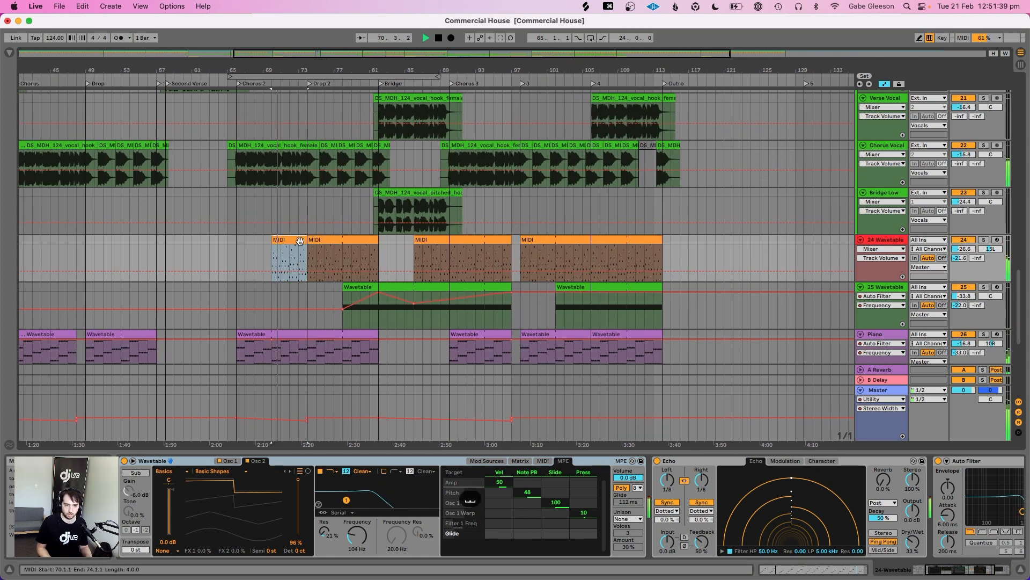
click(880, 249)
click(884, 290)
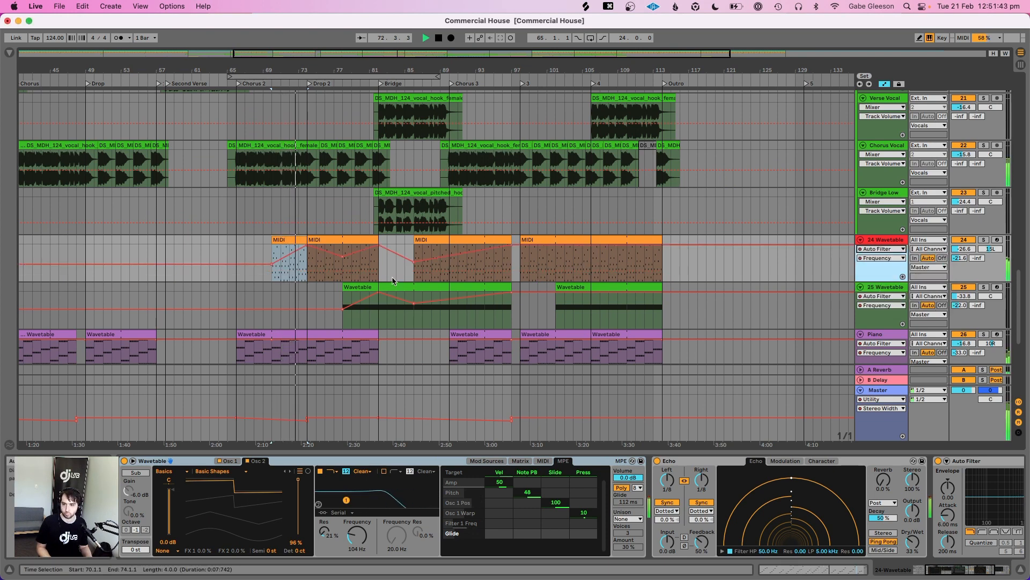
scroll(395, 279, left, 4)
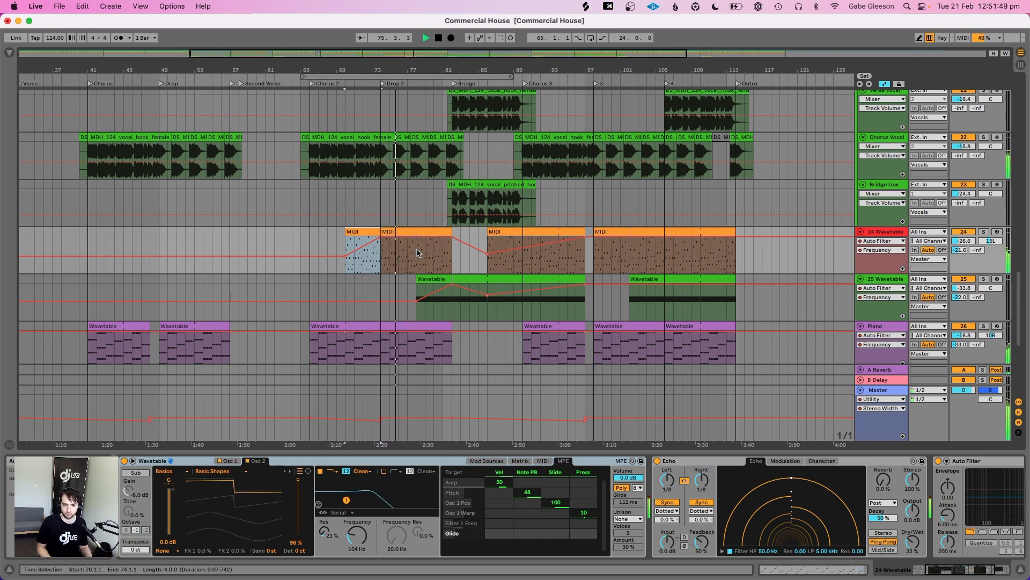
Set the track 24 Echo's Dry/Wet to 48% and the track's volume to -26.4 dB
drag(965, 240, 968, 242)
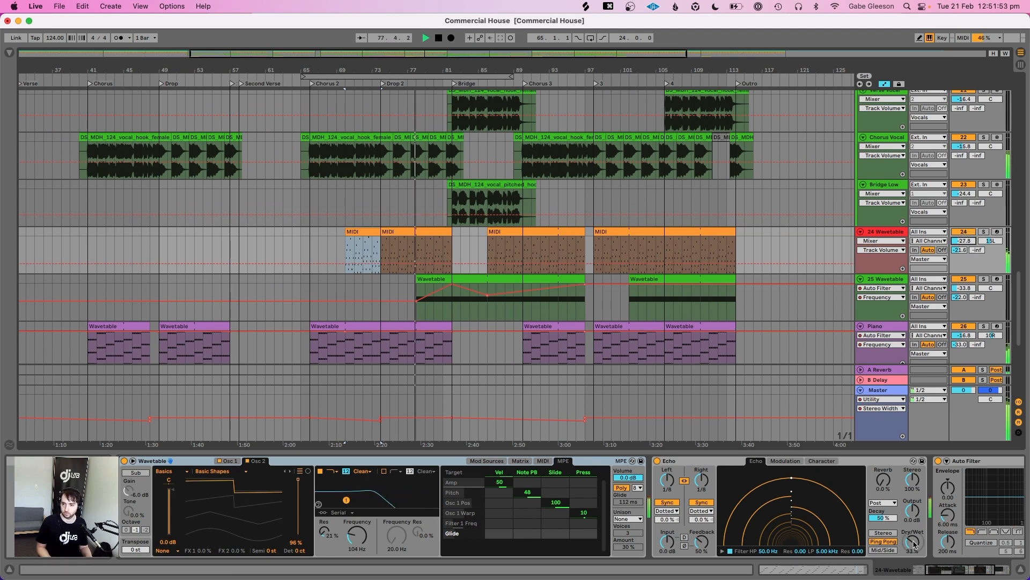
drag(915, 545, 916, 543)
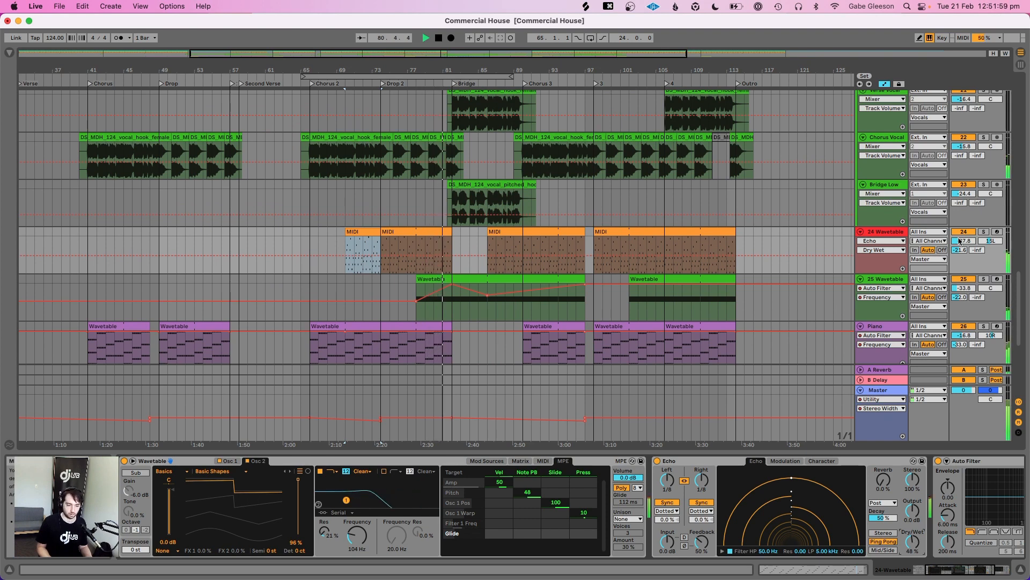
drag(959, 244, 959, 241)
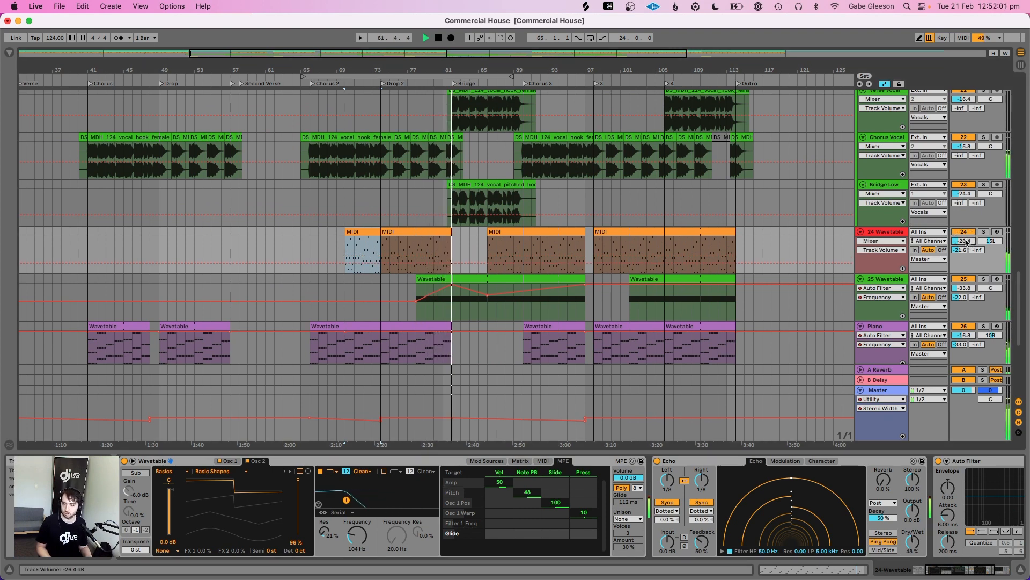
Audition the track 24 Wavetable's entry in Chorus 2, and restart playback from bar 61
drag(469, 69, 469, 66)
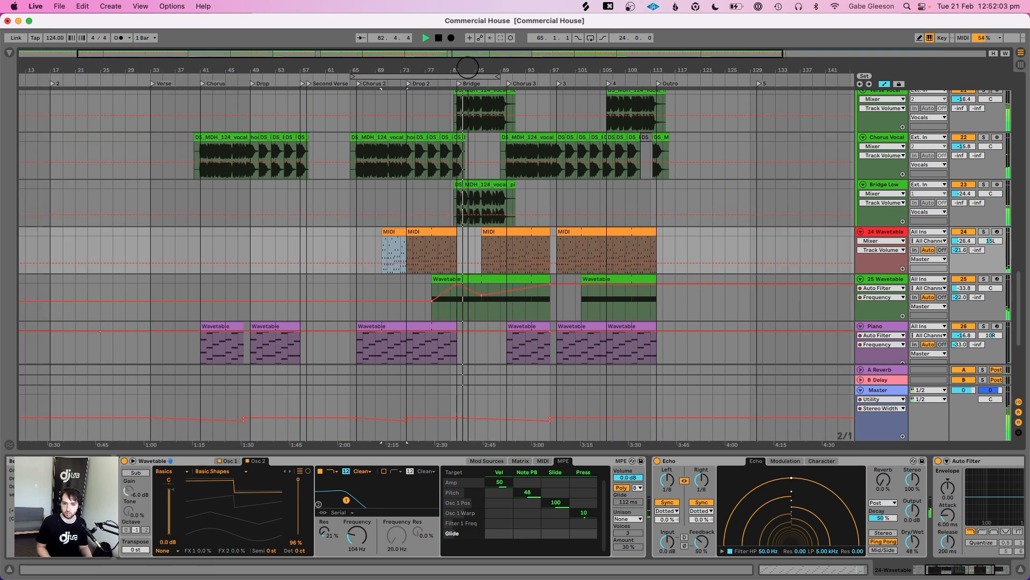
click(380, 237)
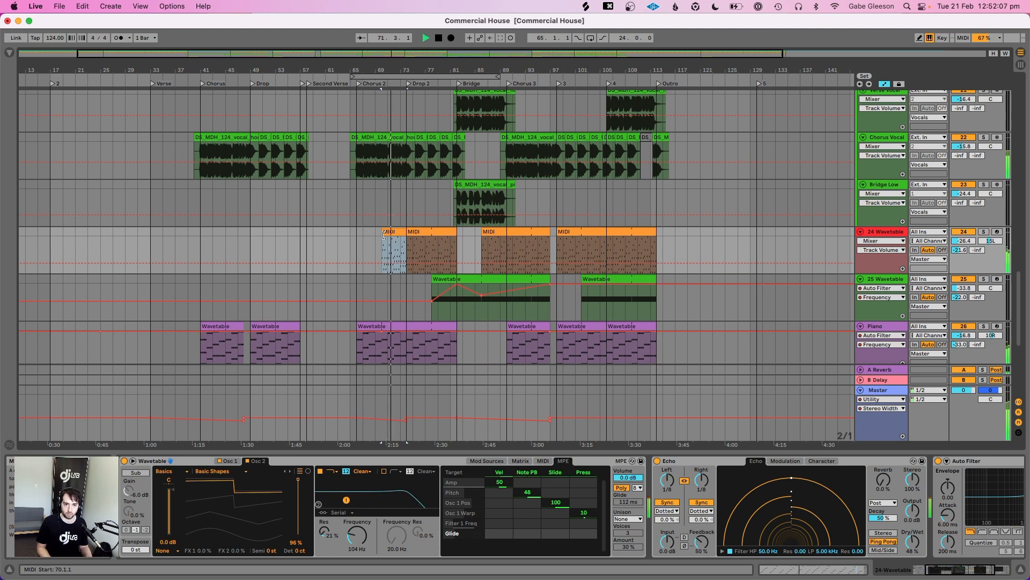
click(330, 233)
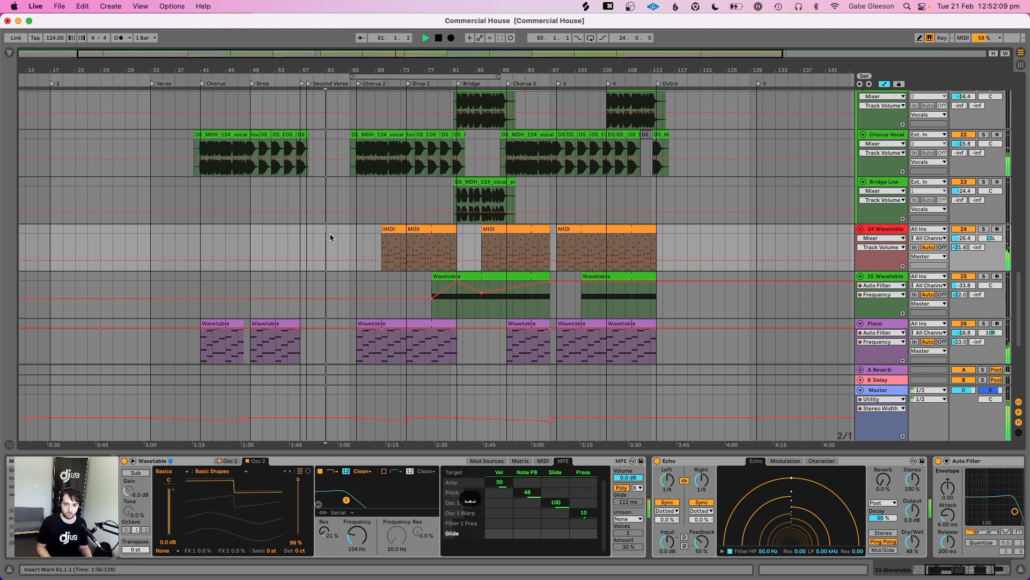
Try splitting the track 24 Wavetable clip at bar 74 and trimming its start to bar 76, and undo the trim
scroll(329, 232, down, 3)
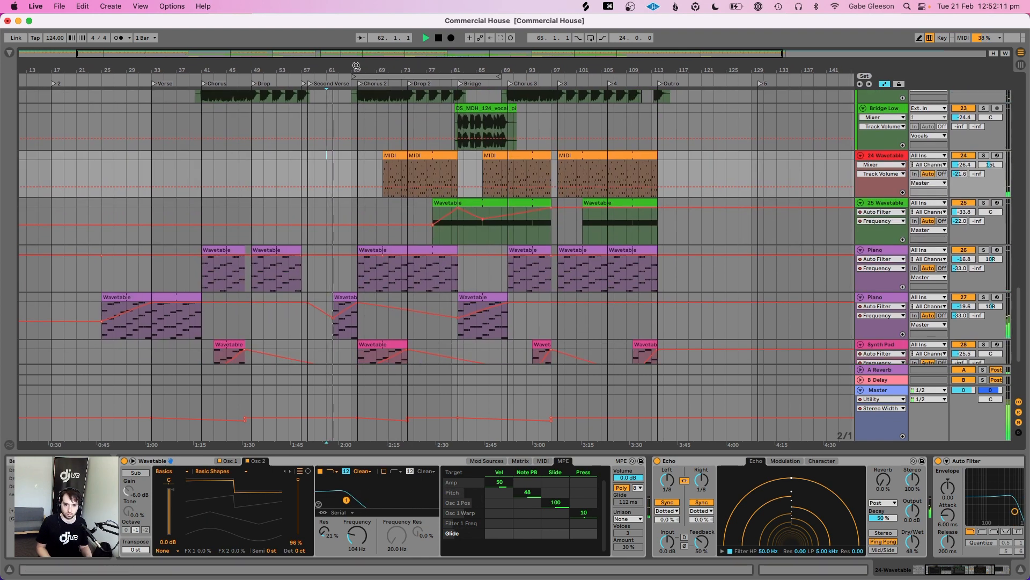
drag(354, 62, 355, 65)
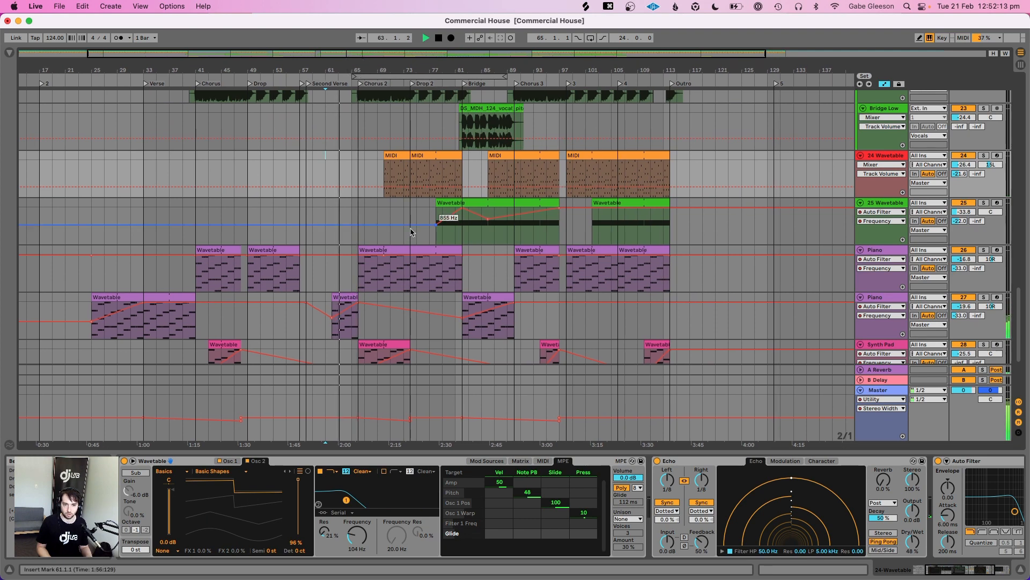
scroll(412, 231, down, 6)
scroll(411, 232, up, 6)
scroll(411, 231, up, 1)
scroll(411, 231, right, 1)
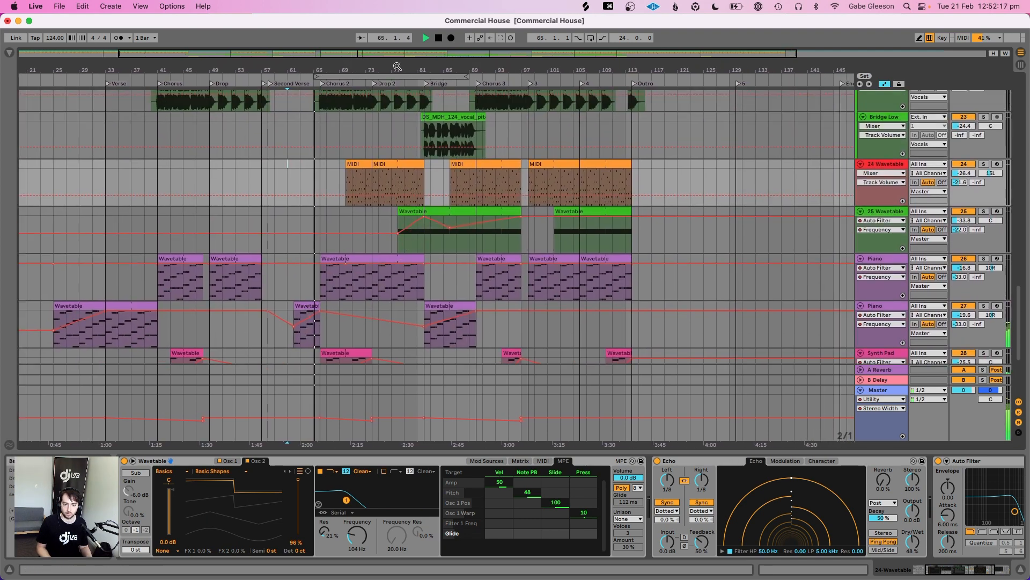
drag(397, 65, 397, 79)
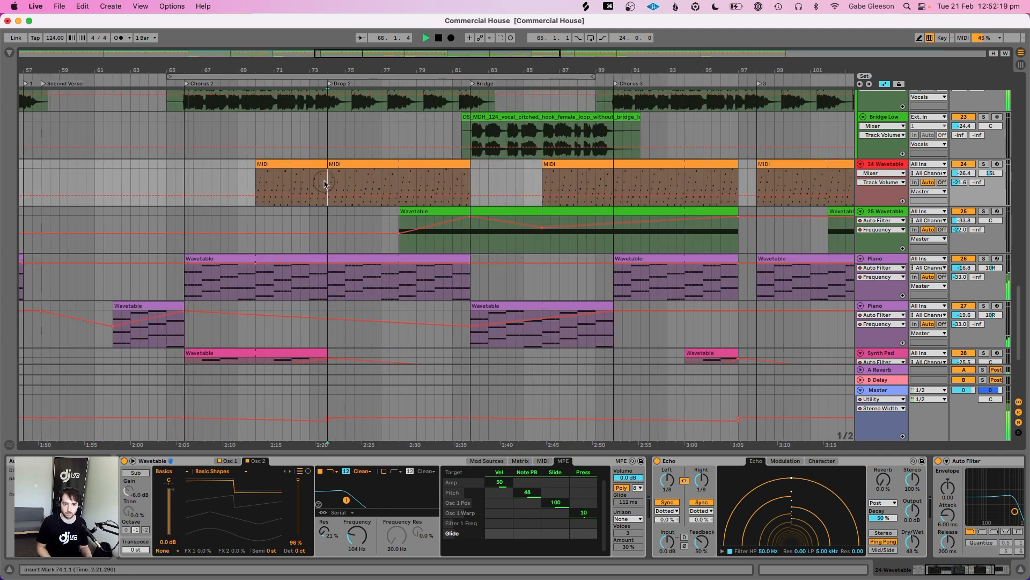
key(super+e)
drag(328, 166, 359, 166)
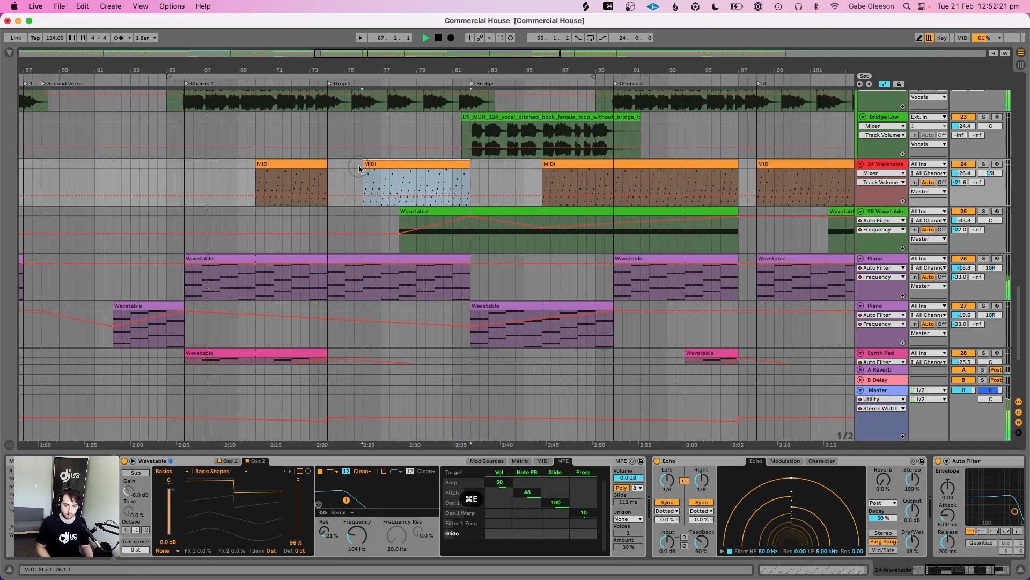
key(super+z)
Check the lower tracks while Chorus 2 plays on, and save the set
drag(351, 66, 351, 53)
scroll(369, 136, down, 5)
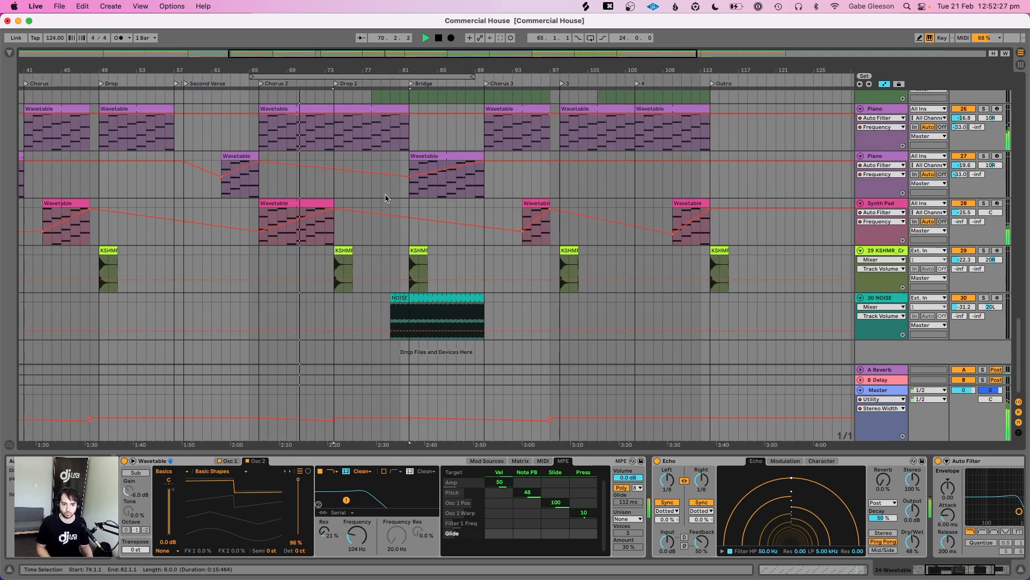
scroll(386, 199, up, 5)
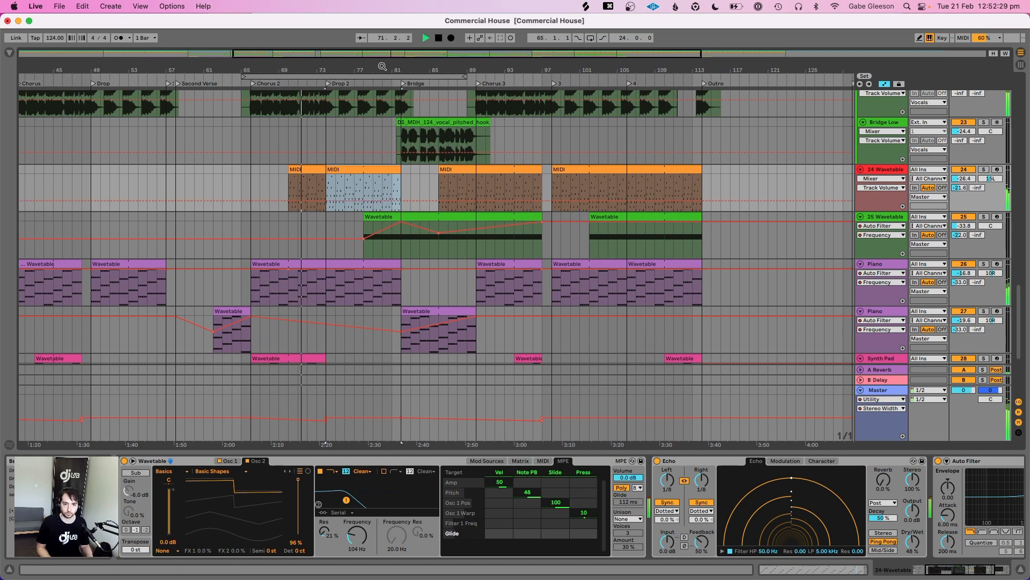
drag(382, 66, 381, 48)
key(super+s)
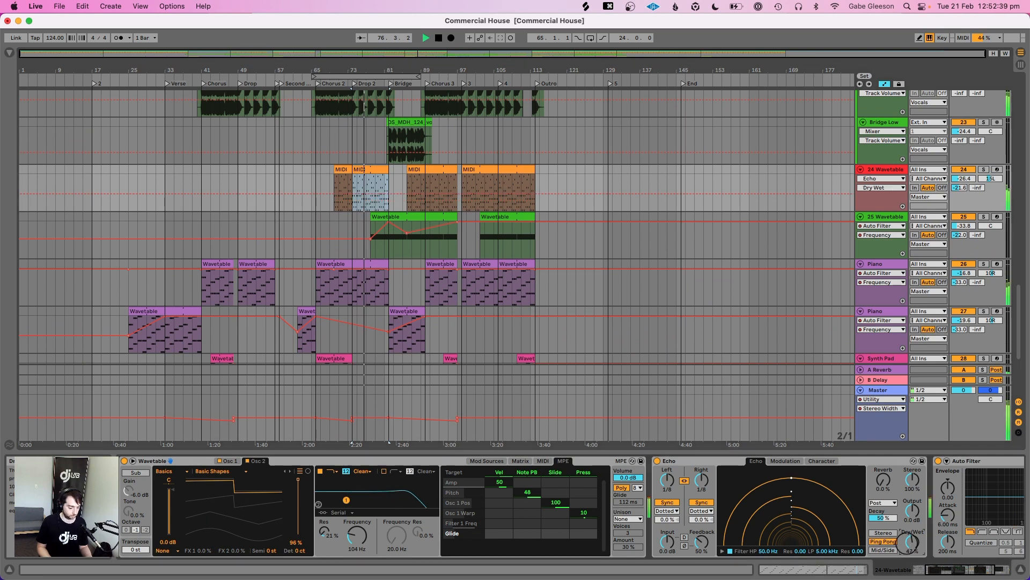
Set the track 24 Echo's Dry/Wet to 37% and the track's volume to -25.3 dB
drag(912, 537, 908, 545)
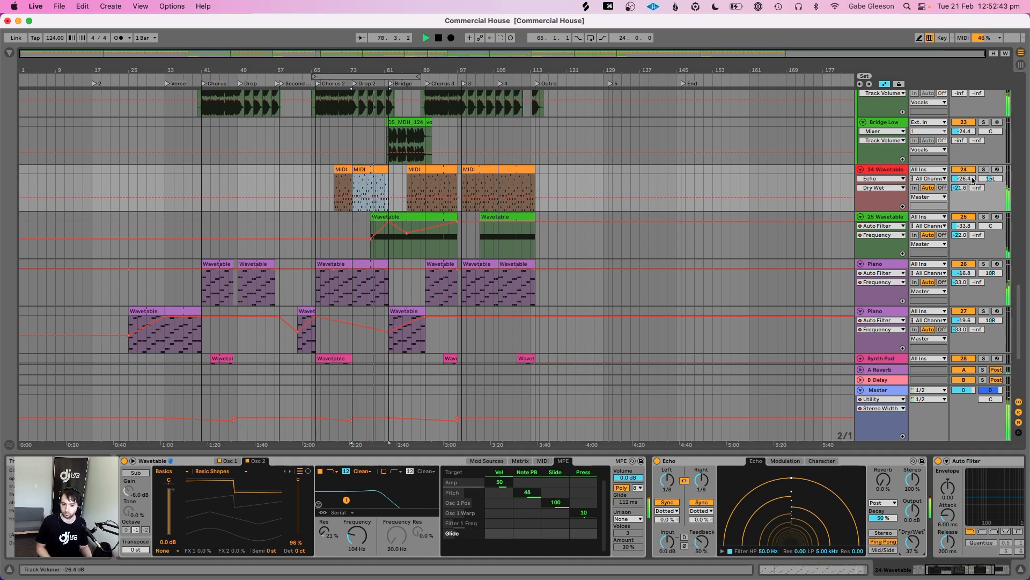
drag(972, 180, 968, 178)
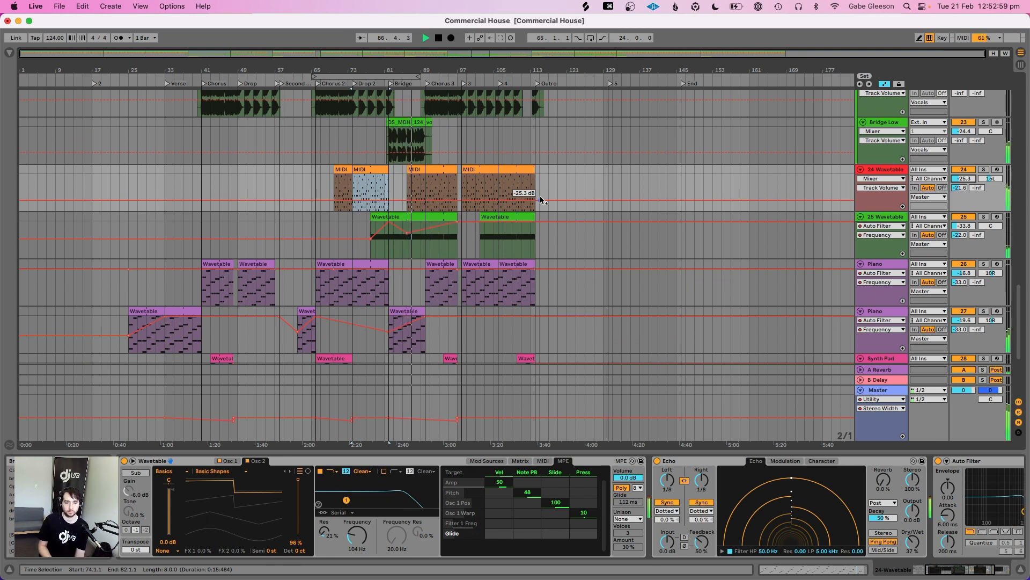
Review the lower tracks through the Bridge and Chorus 3, and set the track 25 Wavetable's volume to -32.6 dB
scroll(541, 201, down, 8)
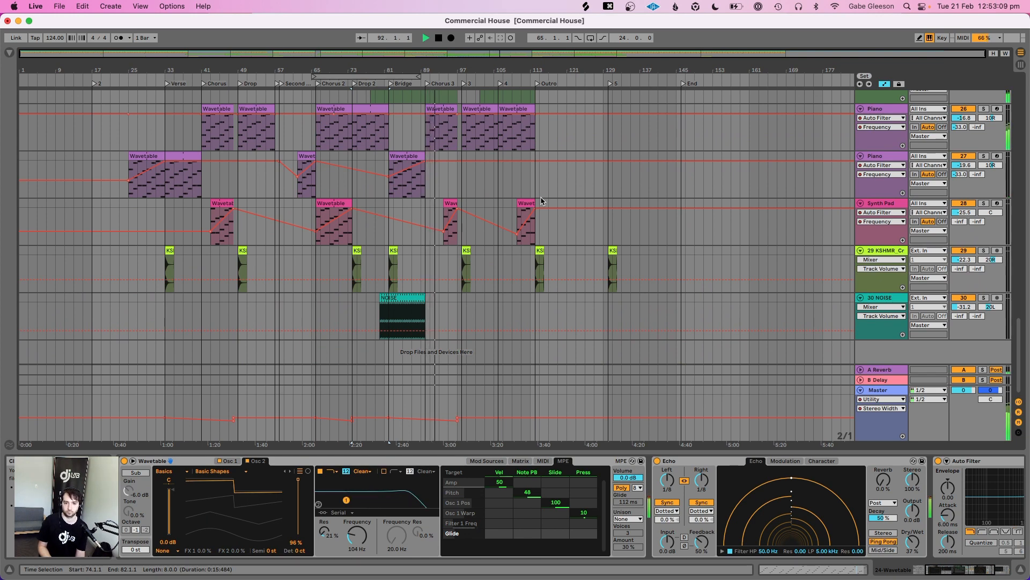
scroll(541, 201, up, 3)
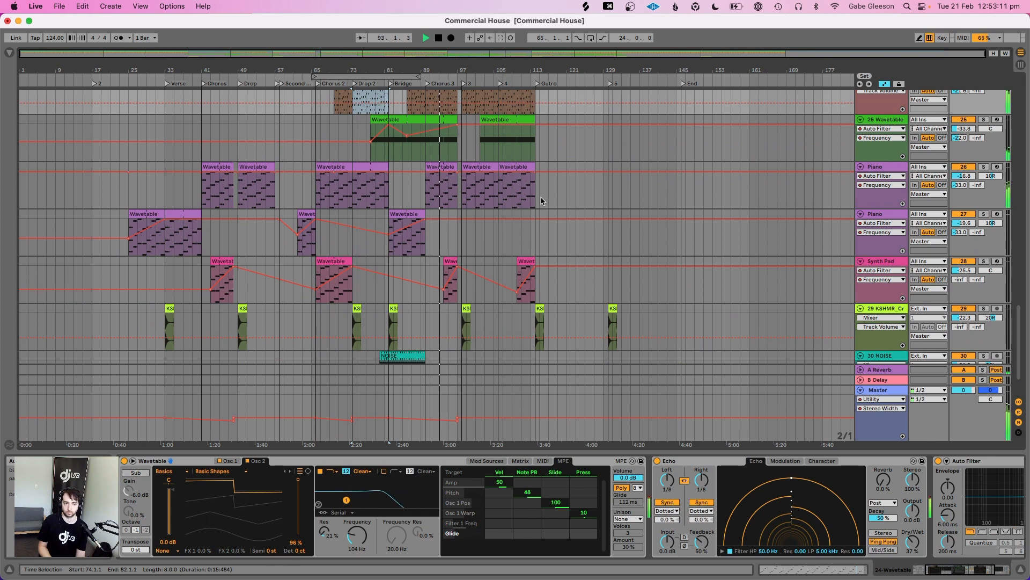
scroll(541, 200, up, 1)
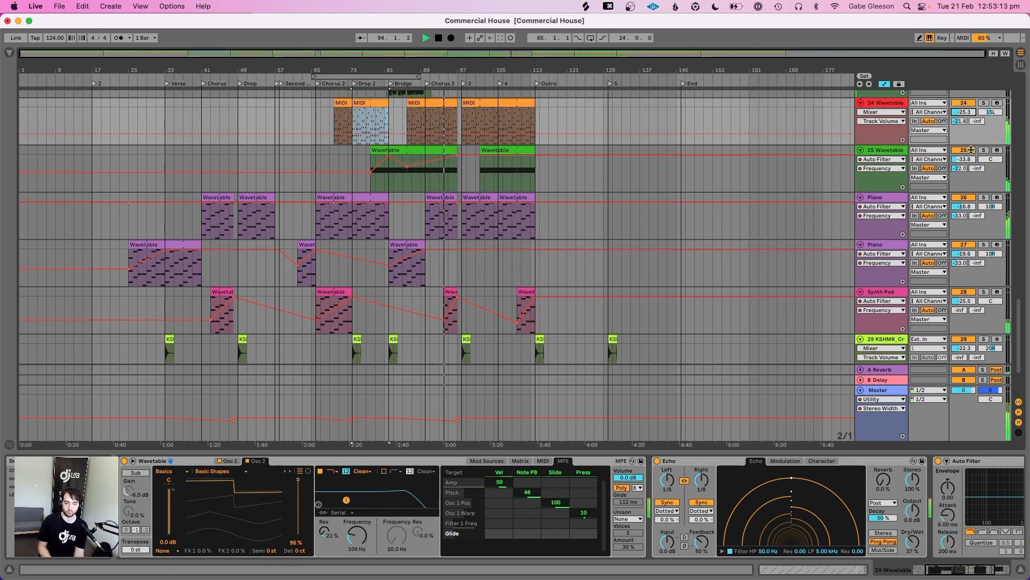
drag(969, 163, 969, 162)
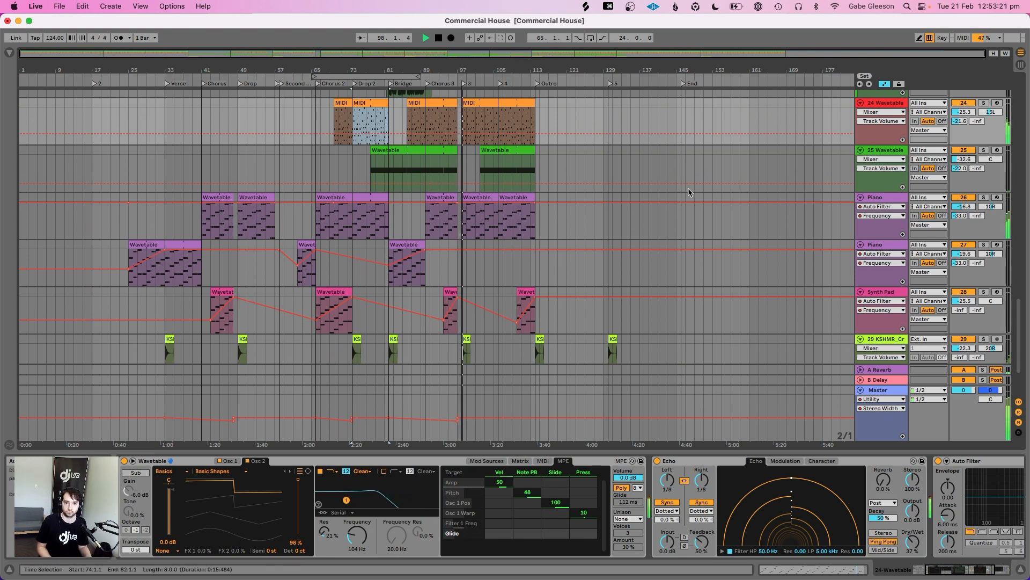
Open the track 24 Wavetable's devices from its last MIDI clip and turn off oscillator 2
scroll(689, 192, down, 5)
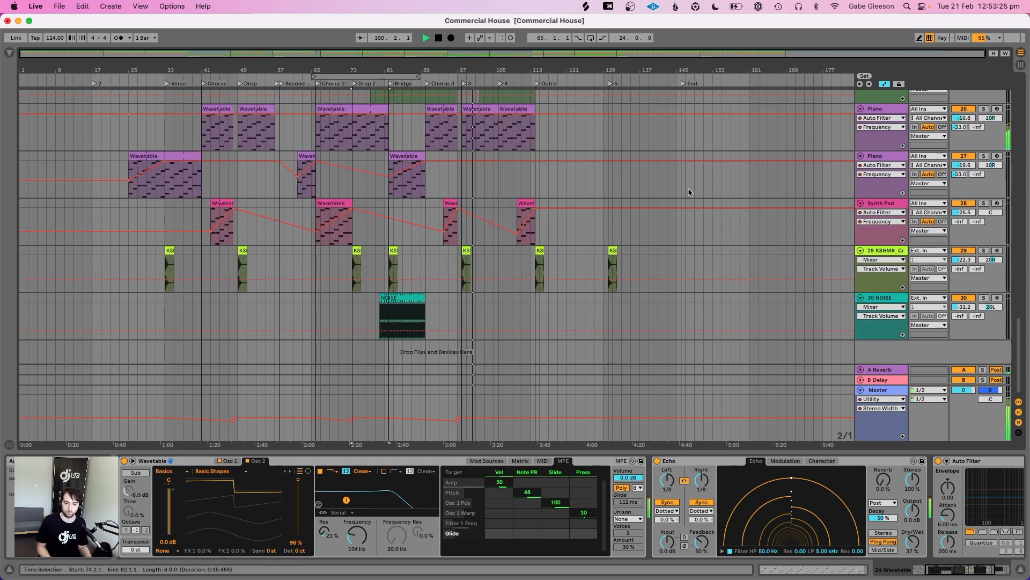
scroll(690, 192, up, 12)
click(499, 250)
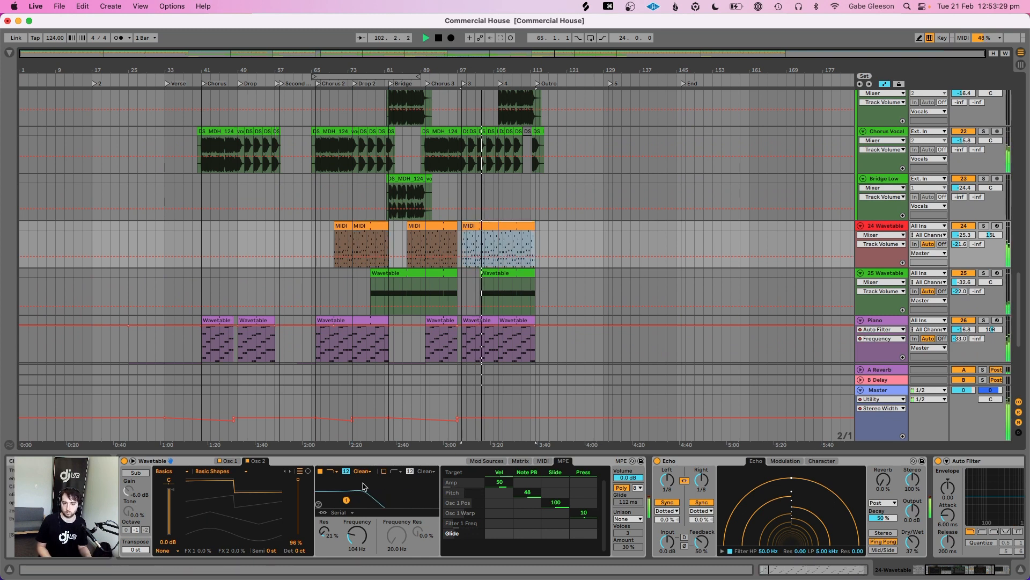
click(231, 460)
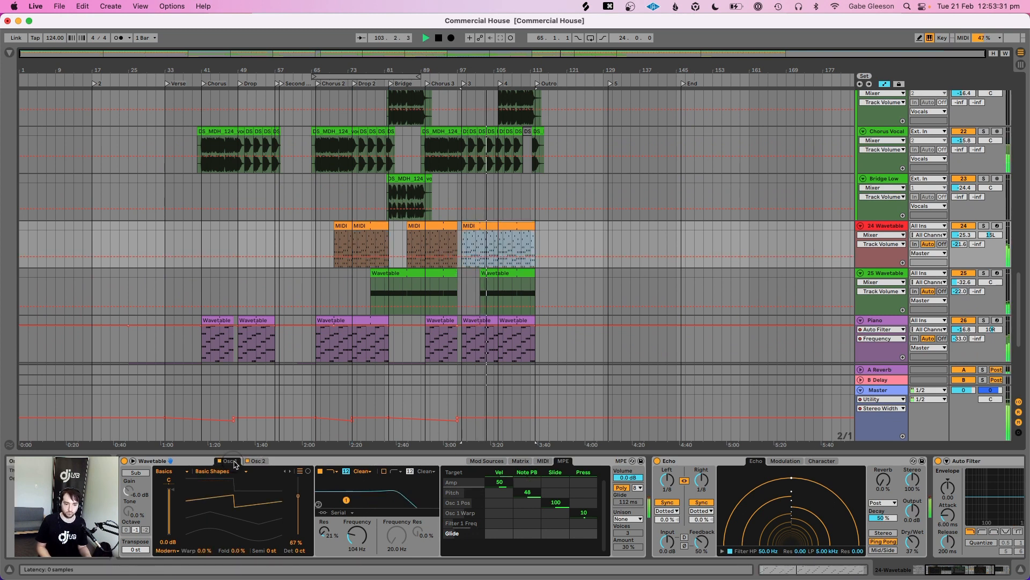
click(257, 461)
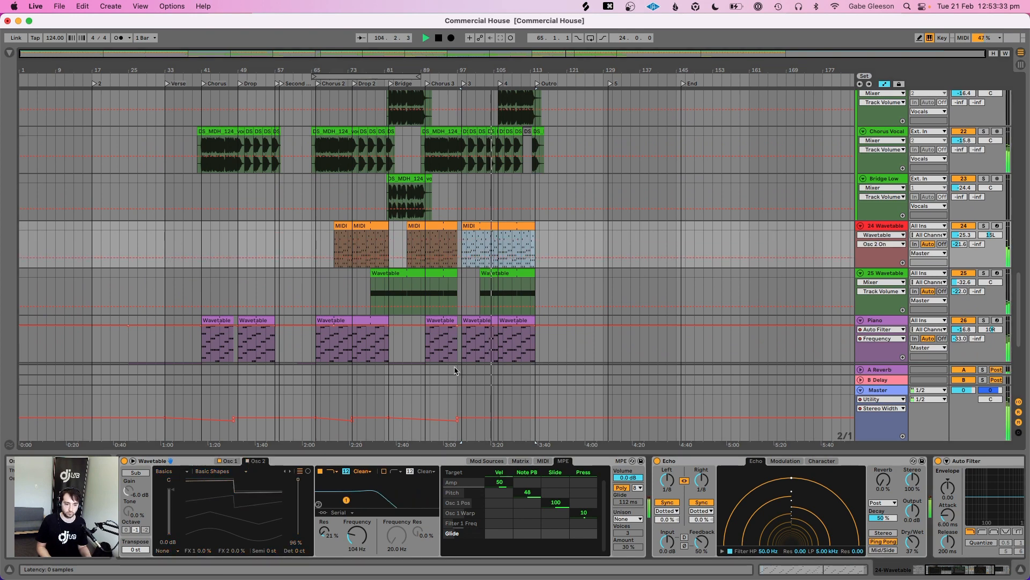
Set the track 24 Wavetable's volume to -16.9 dB and its first filter's resonance to 0.0%
drag(954, 235, 965, 234)
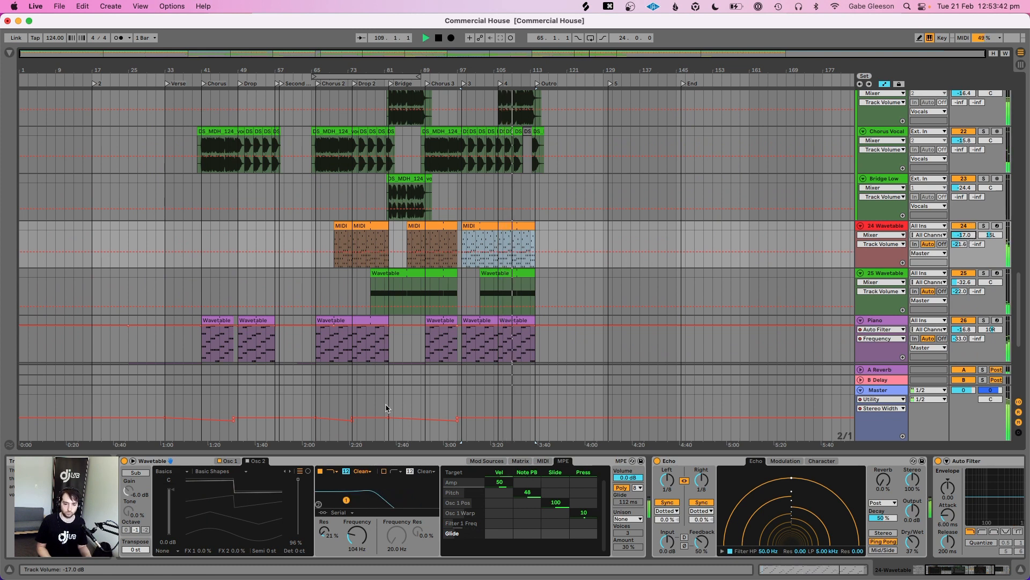
click(234, 463)
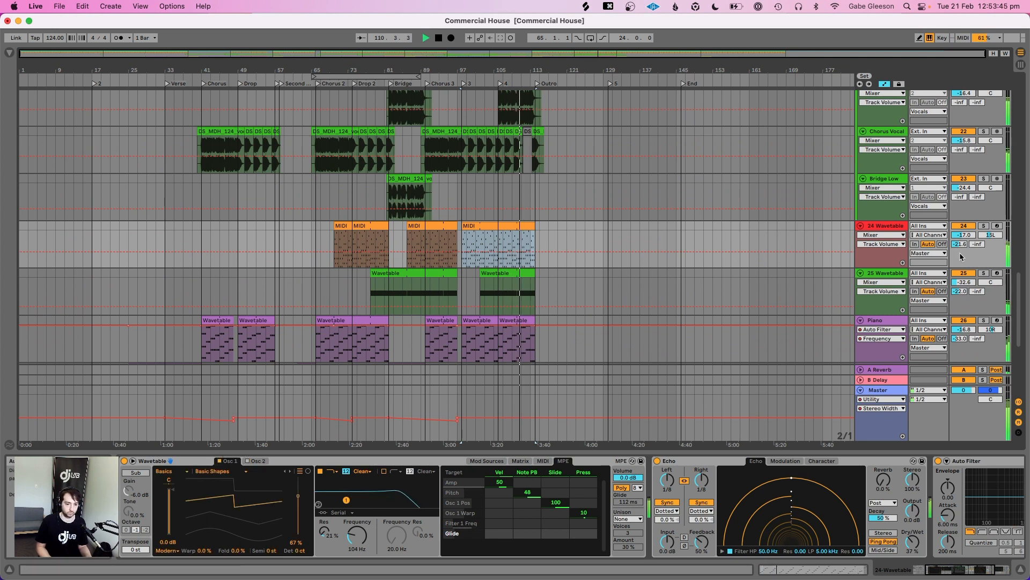
drag(970, 234, 971, 234)
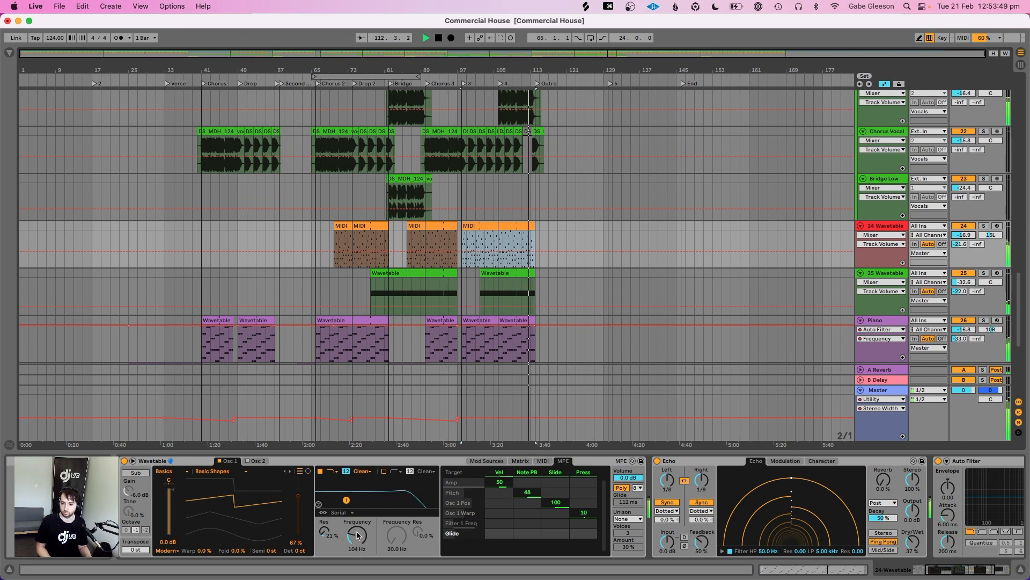
mouse_move(324, 532)
mouse_down()
mouse_move(334, 564)
mouse_move(331, 544)
mouse_up()
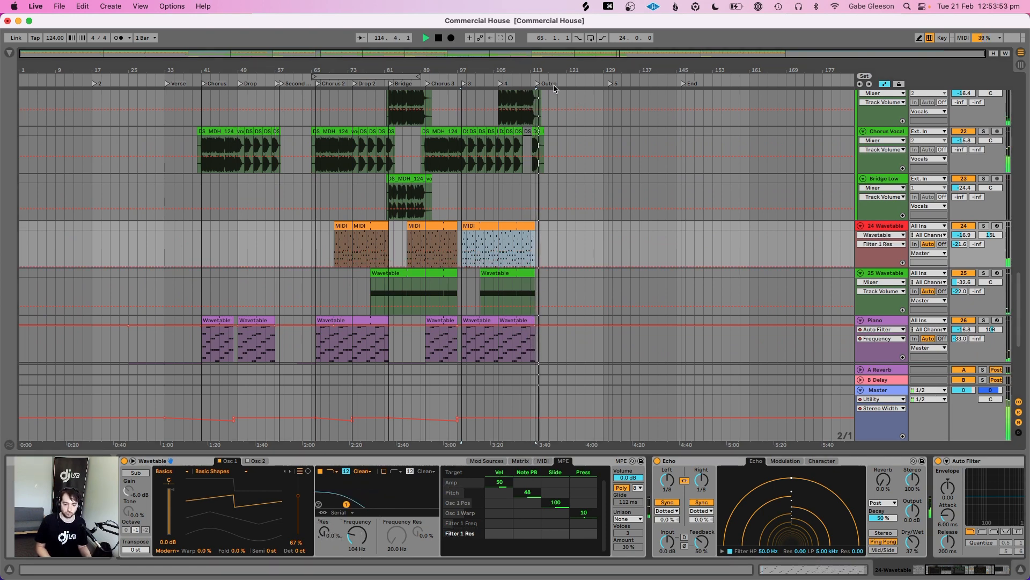
Stop playback with the insert marker at bar 91 on the track 24 Wavetable, and save the set
click(433, 246)
key(space)
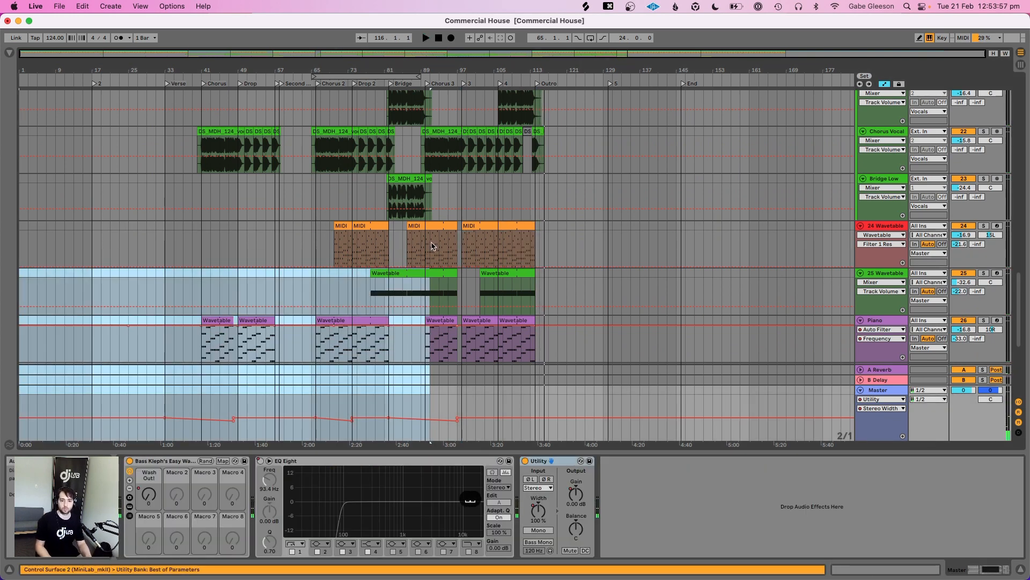
click(429, 243)
key(super+s)
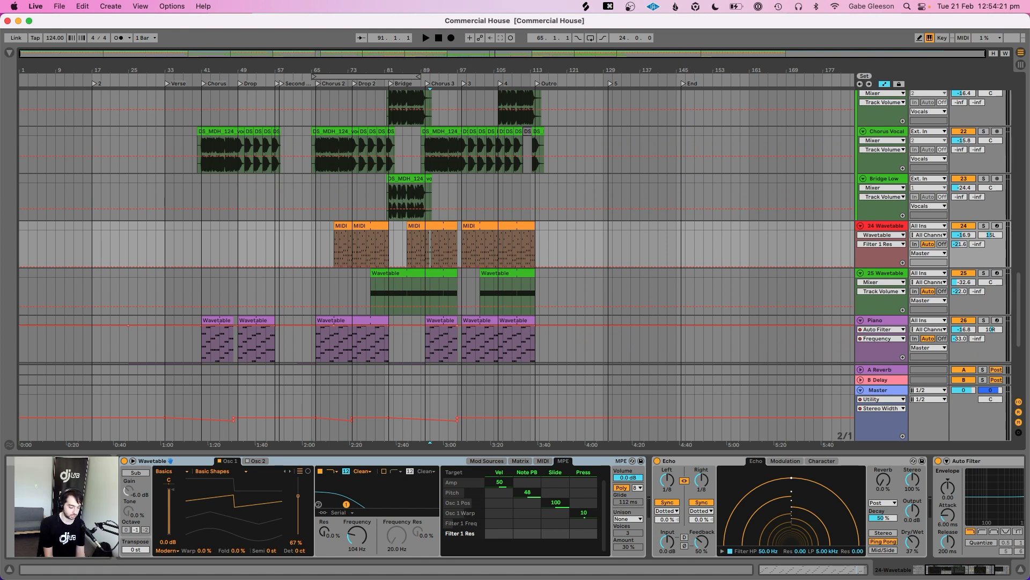
key(super+s)
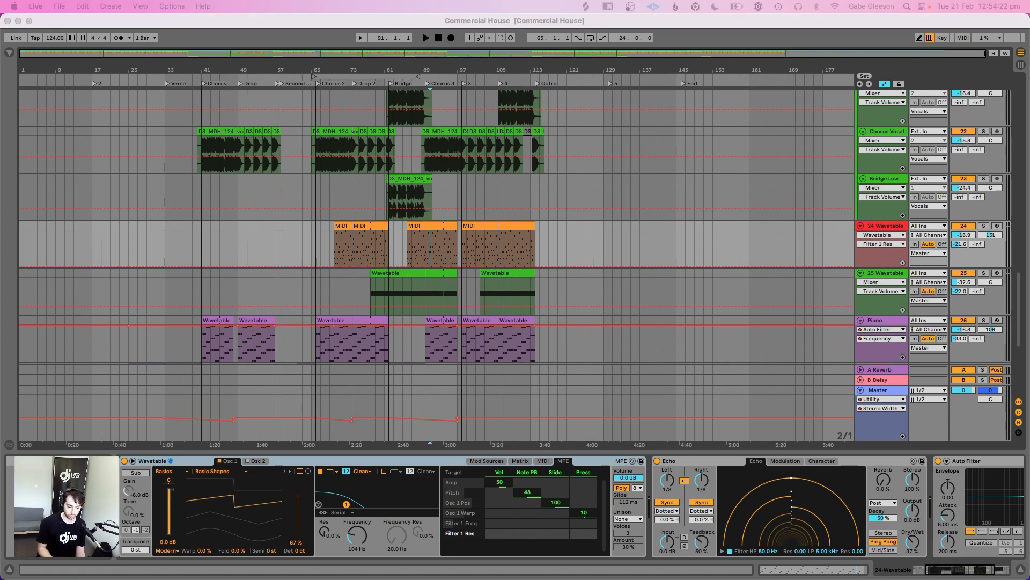